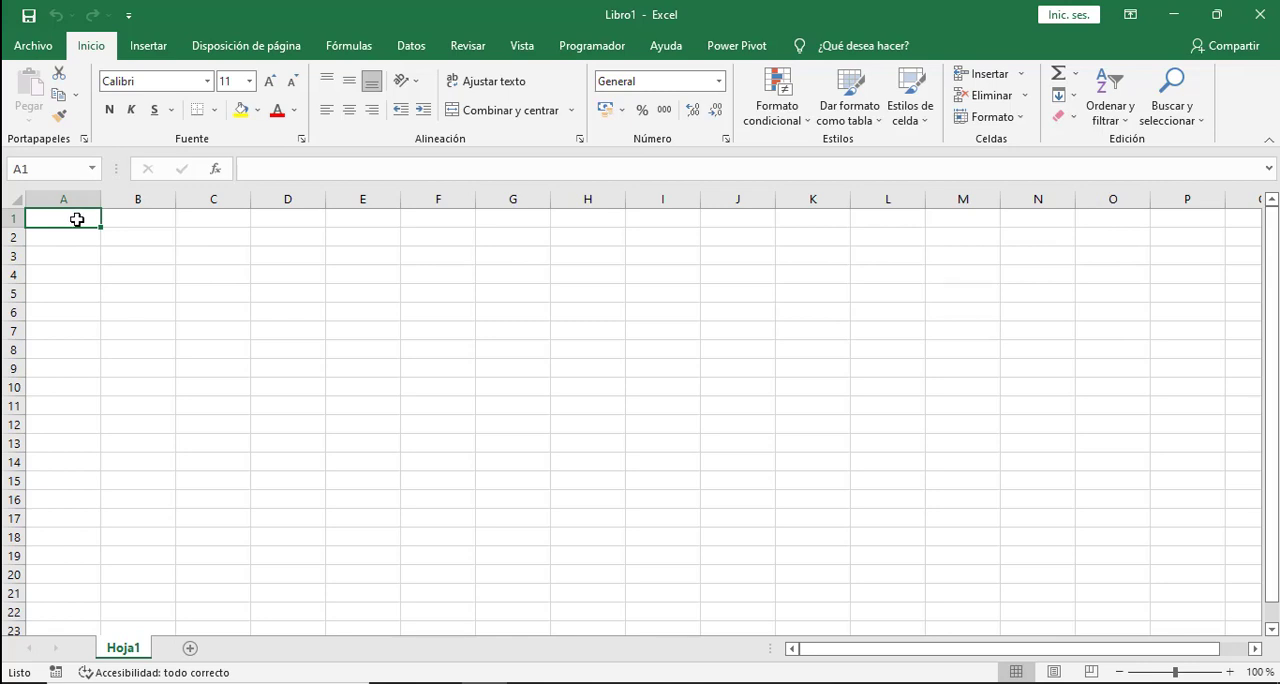
- Enter r in cell A1 and define a new conditional formatting rule for it with the cell value equal to r
{"action": "type", "text": "r"}
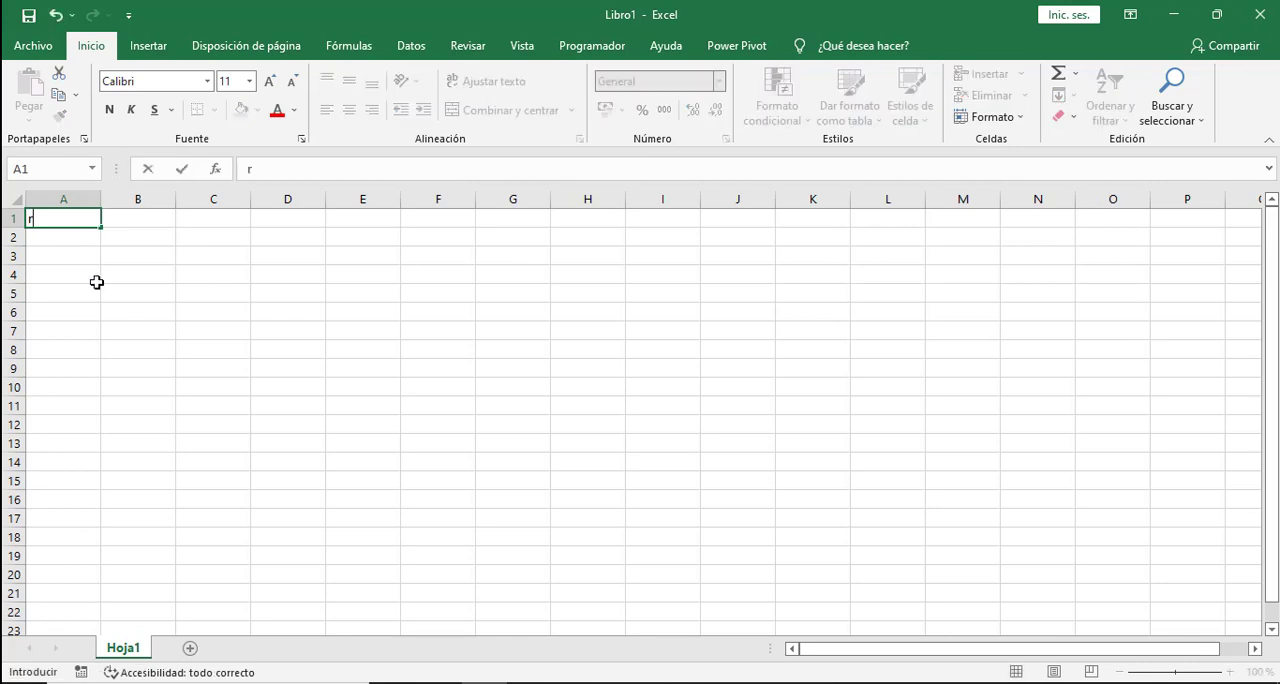
{"action": "left_click", "coordinate": [96, 282]}
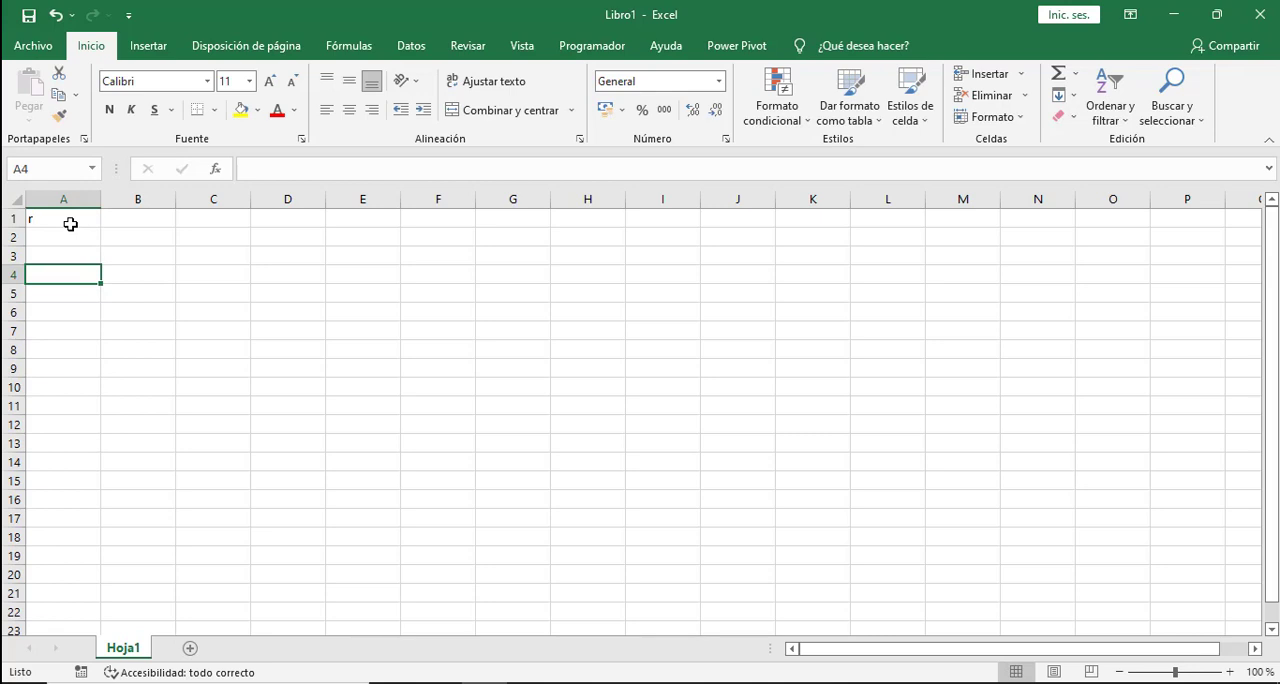
{"action": "left_click", "coordinate": [70, 224]}
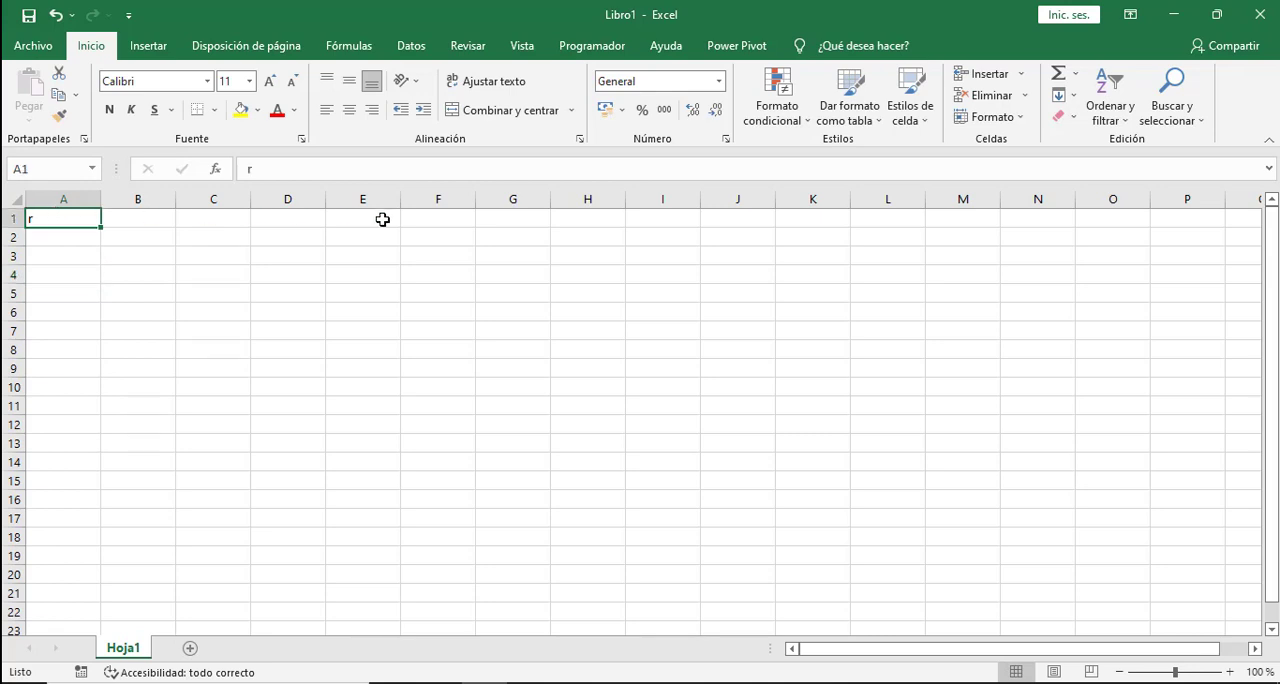
{"action": "left_click", "coordinate": [789, 125]}
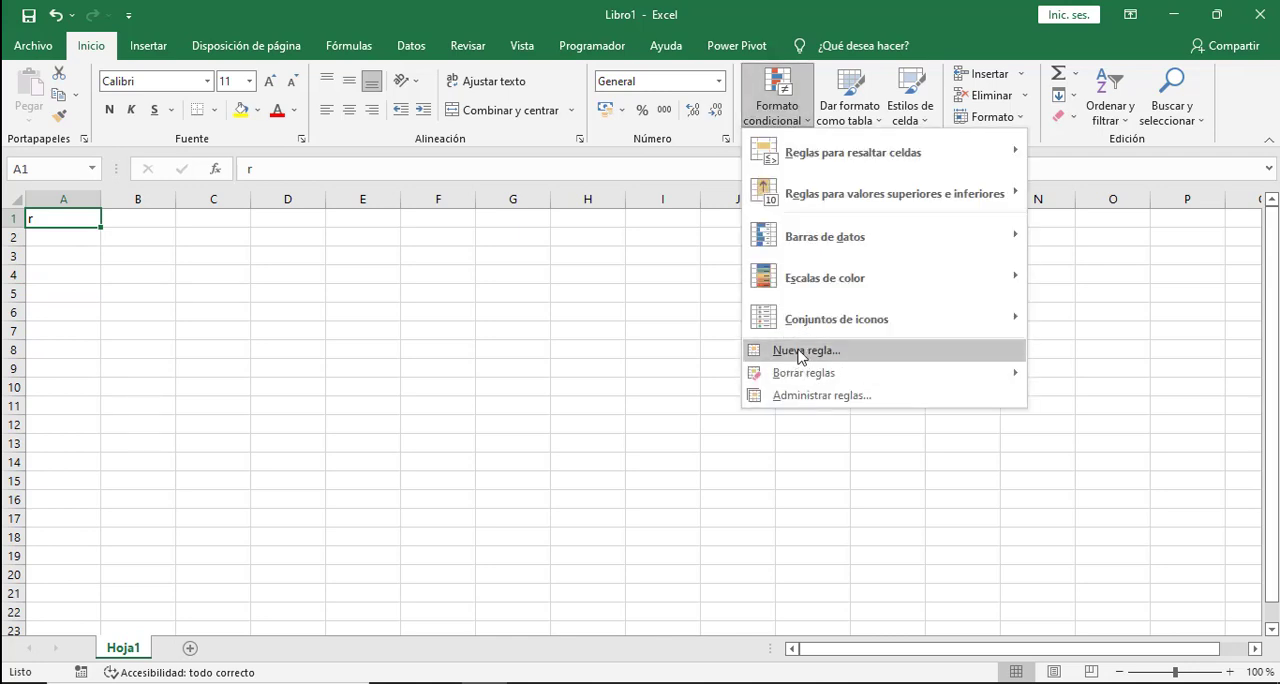
{"action": "left_click", "coordinate": [799, 356]}
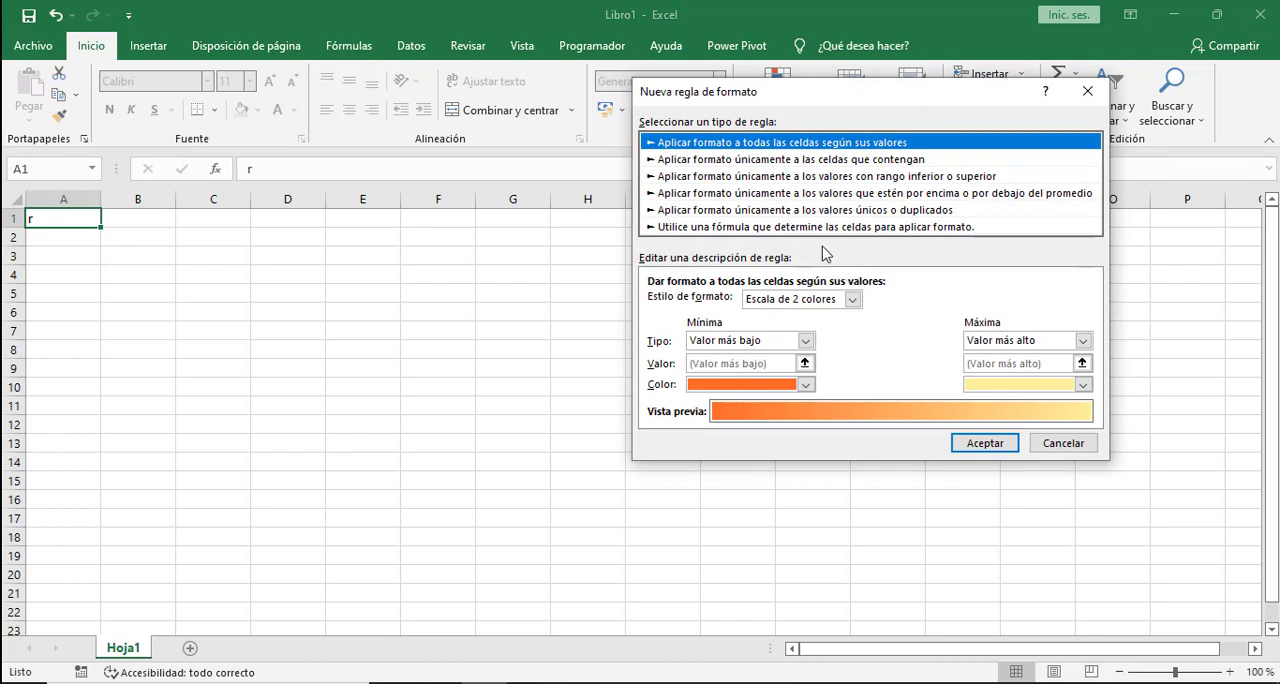
{"action": "left_click", "coordinate": [697, 162]}
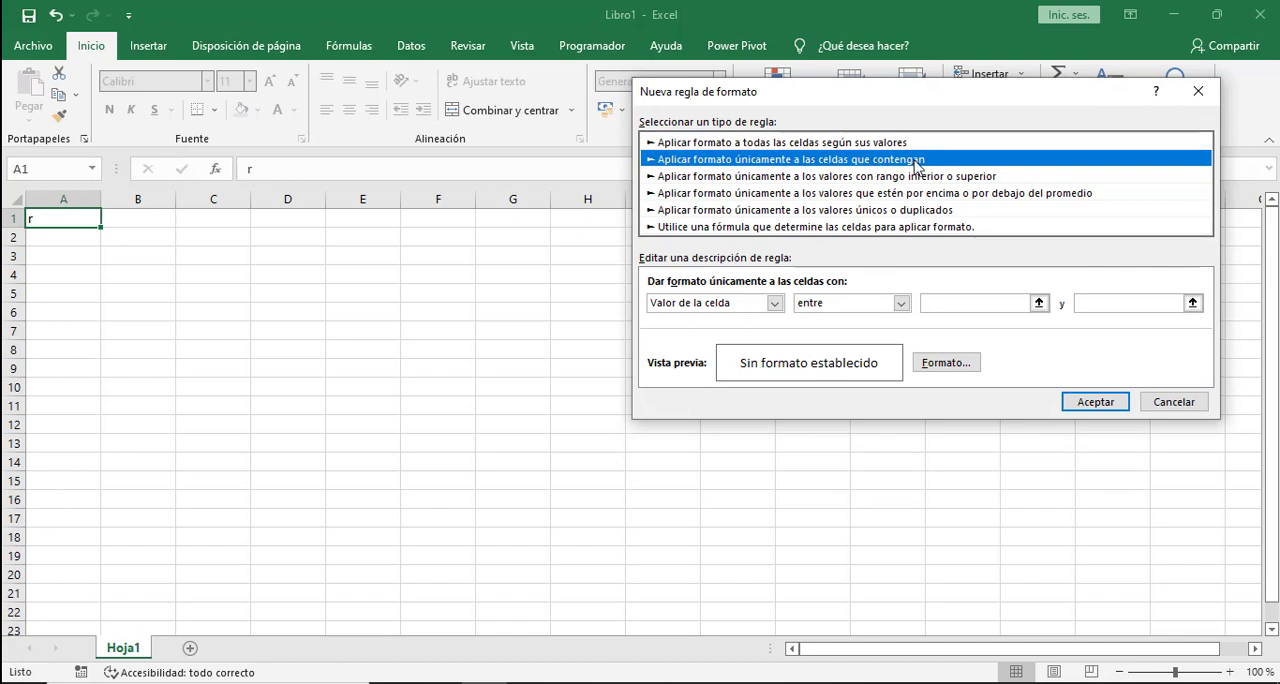
{"action": "left_click", "coordinate": [860, 303]}
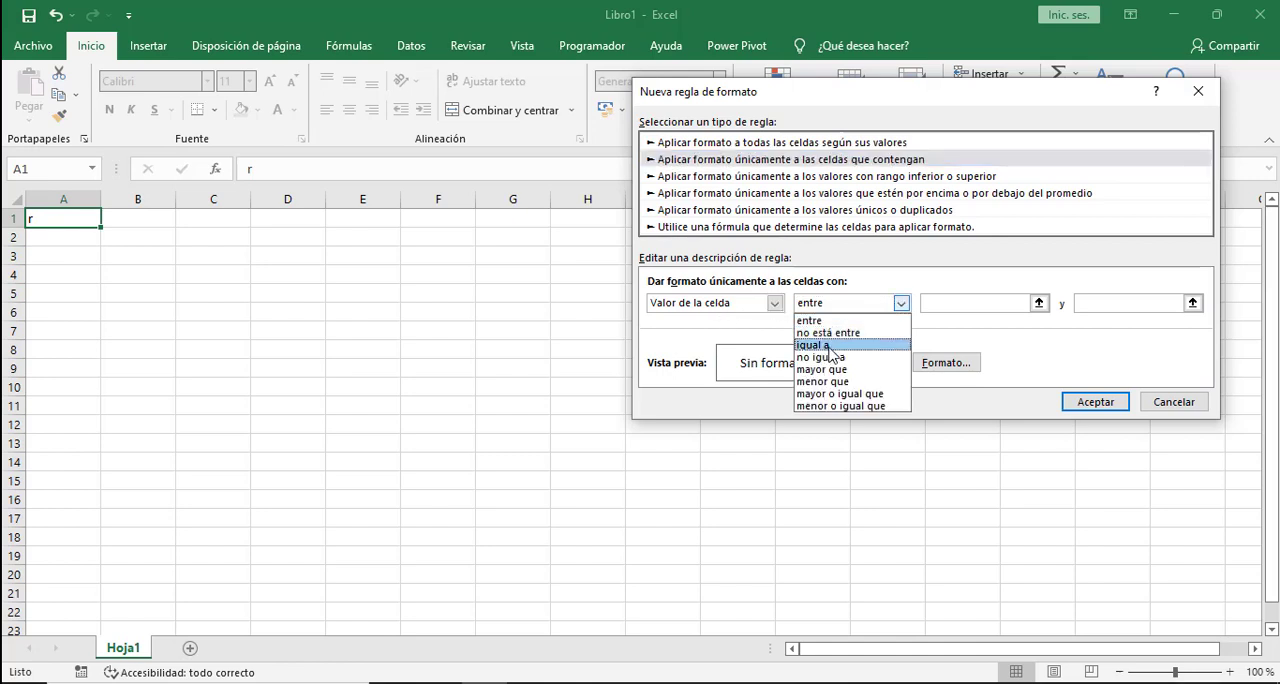
{"action": "left_click", "coordinate": [831, 345]}
{"action": "left_click", "coordinate": [953, 305]}
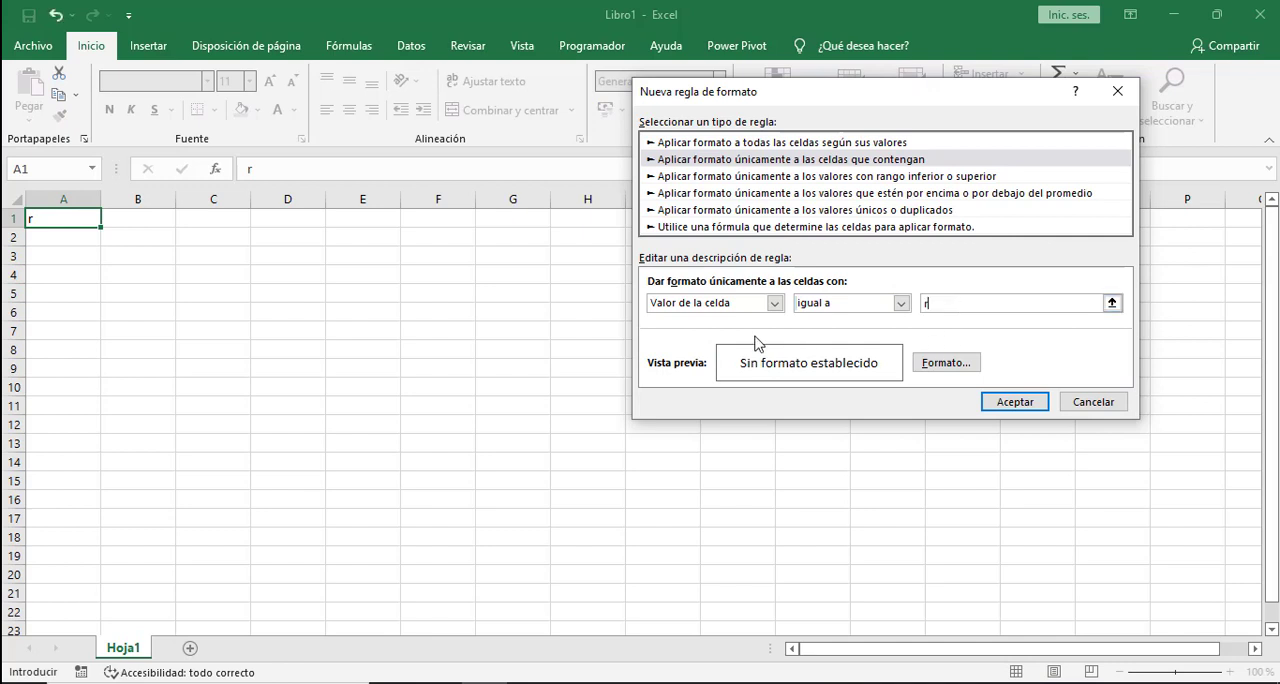
- Give the new rule a red fill and apply it to cell A1
{"action": "left_click", "coordinate": [948, 364]}
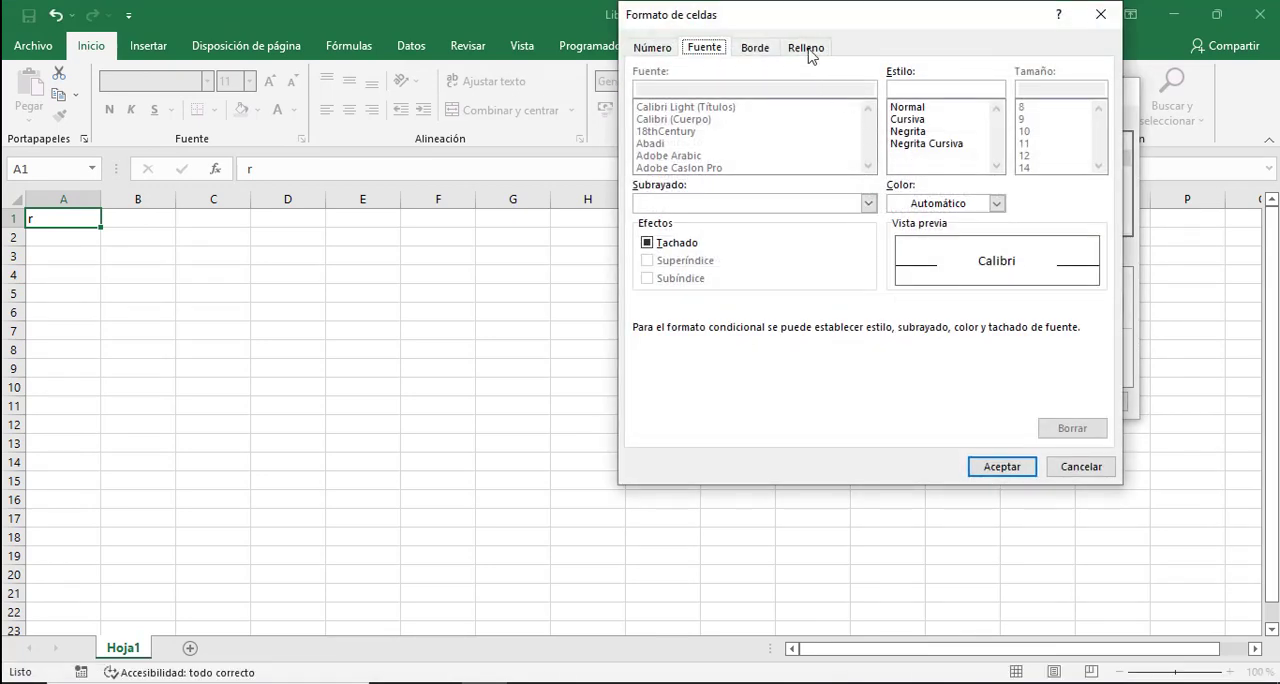
{"action": "left_click", "coordinate": [806, 48]}
{"action": "left_click", "coordinate": [667, 231]}
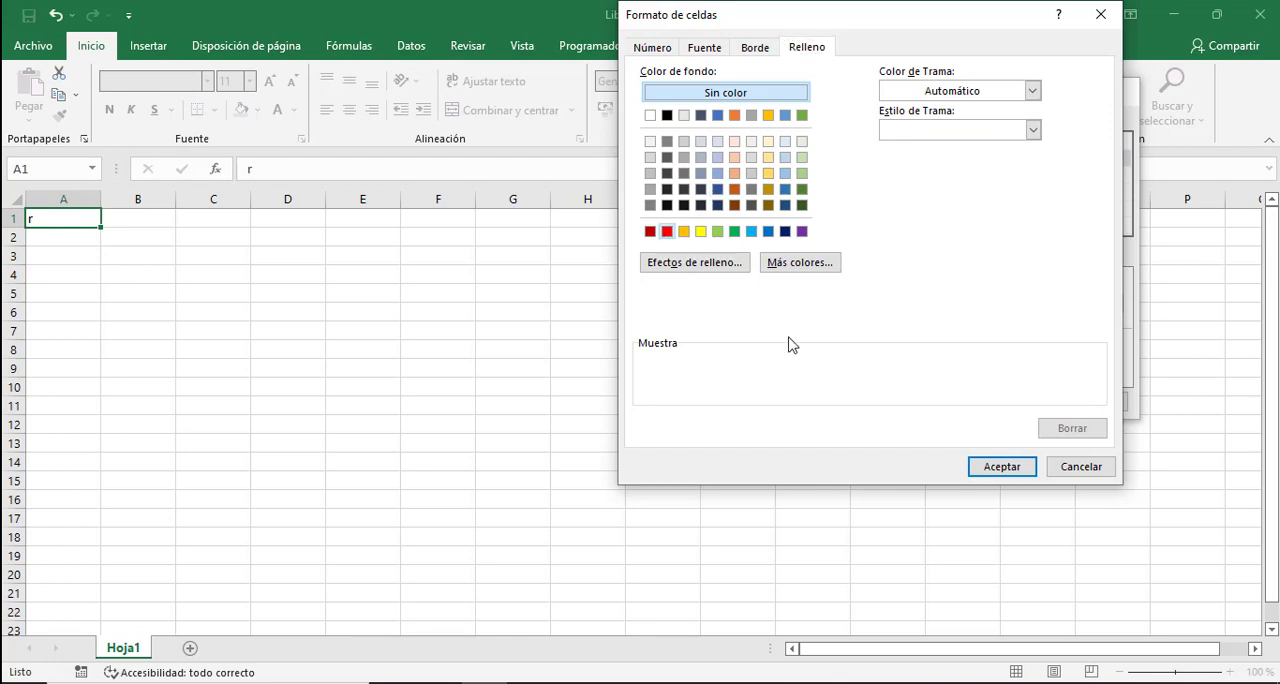
{"action": "left_click", "coordinate": [997, 467]}
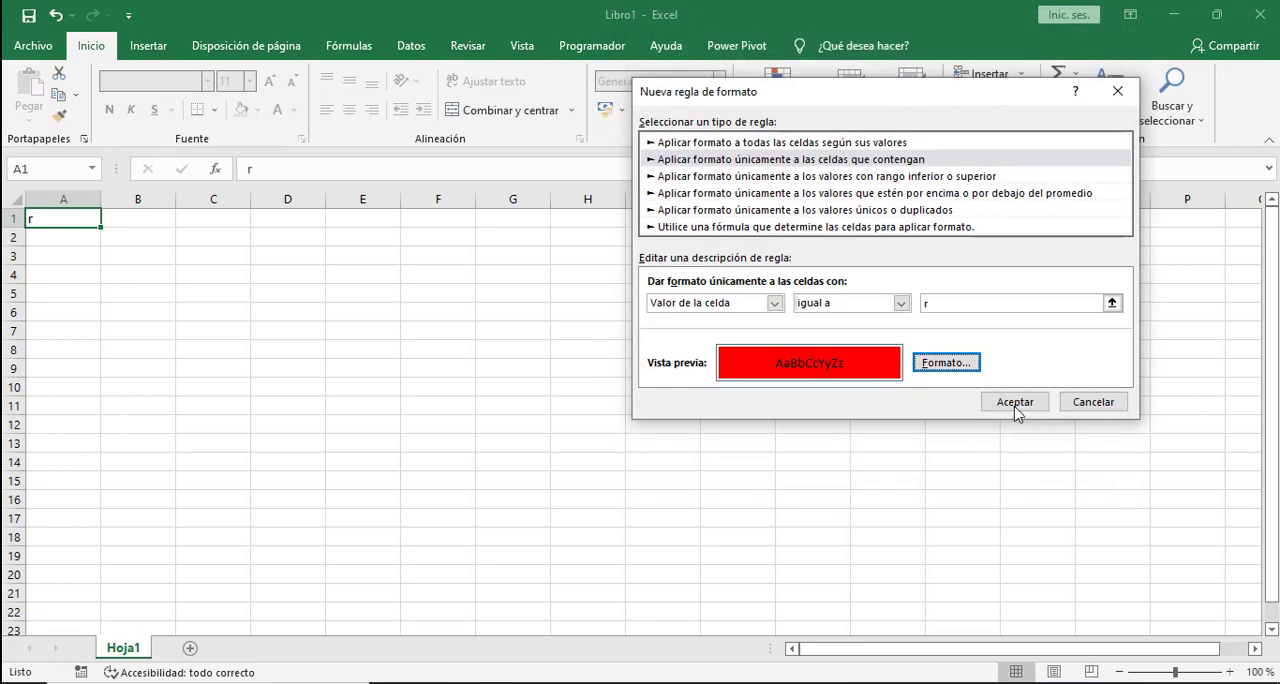
{"action": "left_click", "coordinate": [1010, 403]}
{"action": "left_click", "coordinate": [588, 368]}
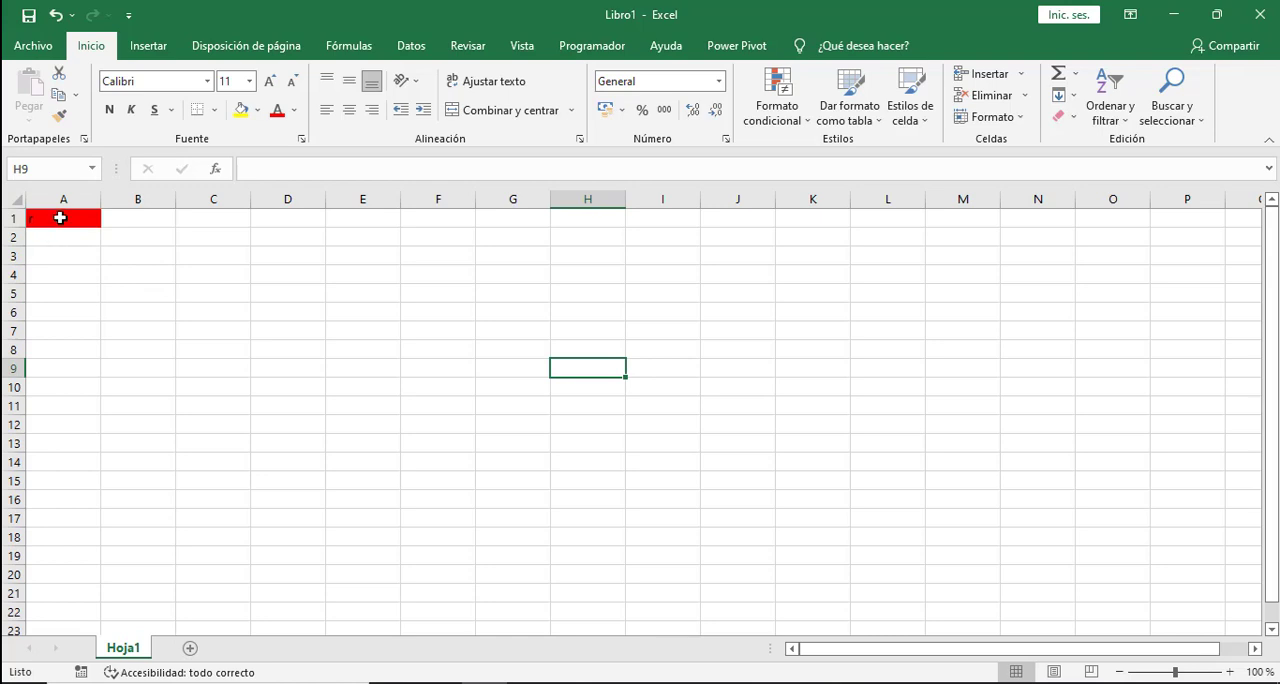
- Replace the content of cell A1 with a
{"action": "left_click", "coordinate": [60, 217]}
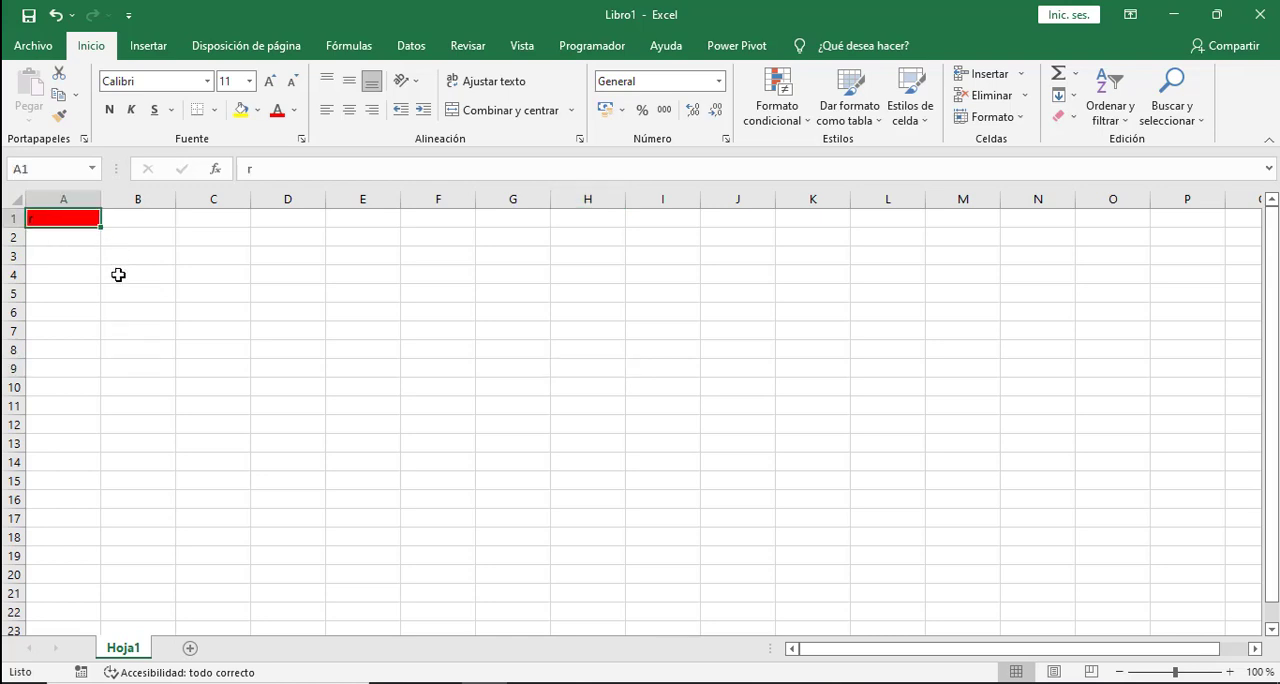
{"action": "type", "text": "a"}
{"action": "left_click", "coordinate": [121, 305]}
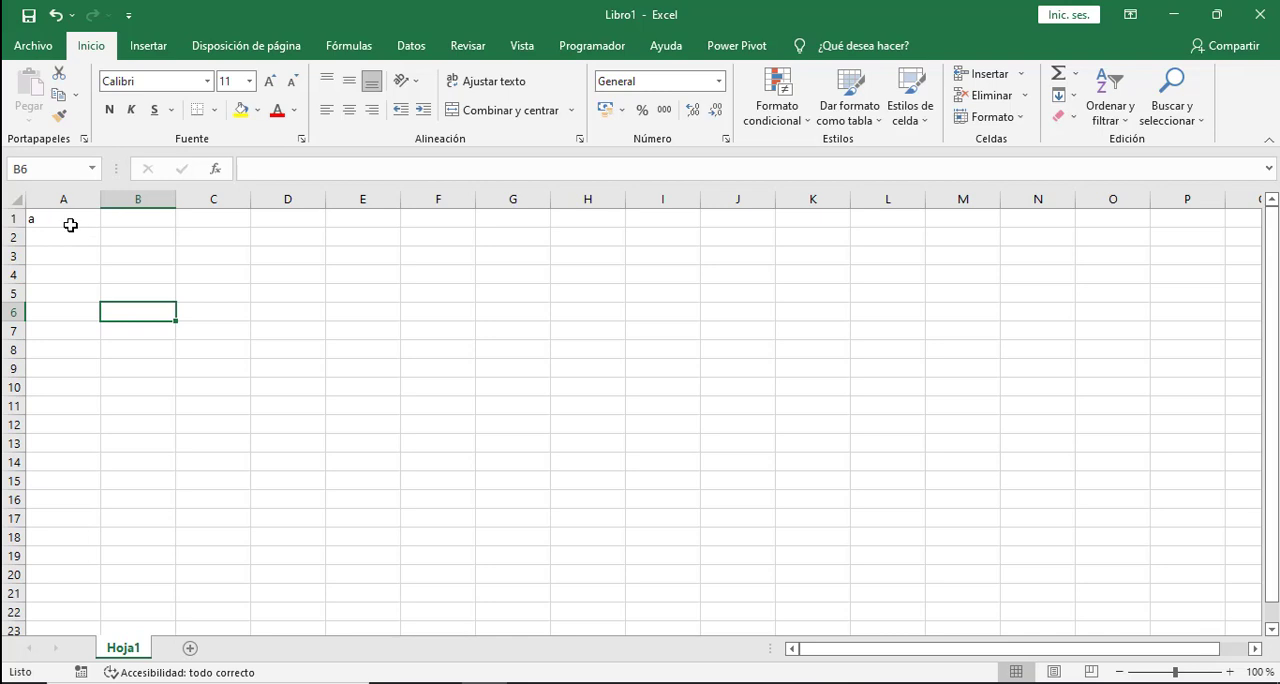
- Define a second conditional formatting rule for cell A1 with the cell value equal to a
{"action": "left_click", "coordinate": [74, 225]}
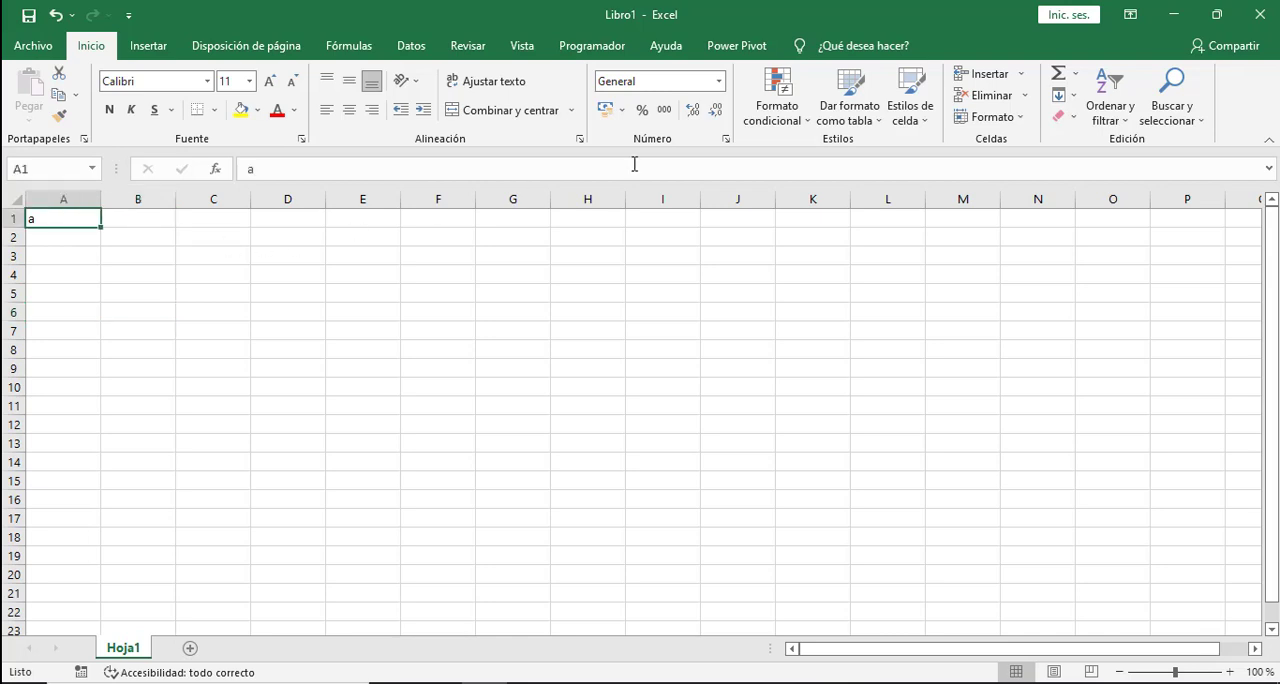
{"action": "left_click", "coordinate": [777, 112]}
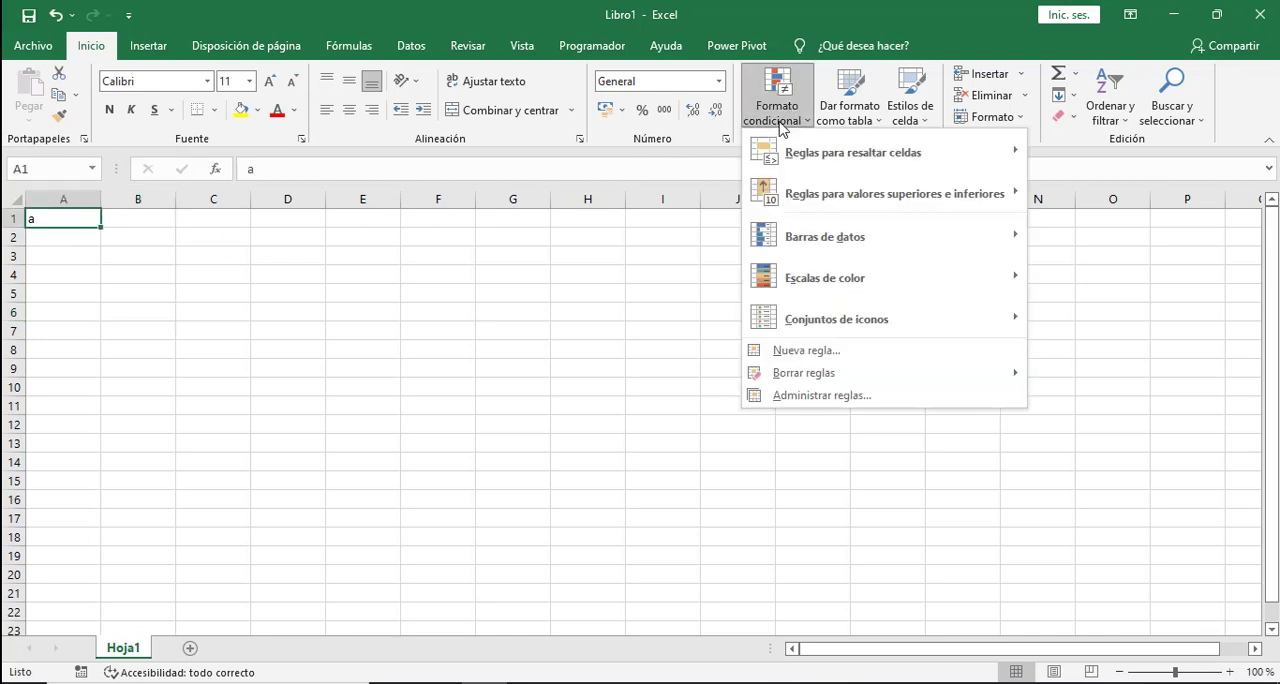
{"action": "left_click", "coordinate": [825, 352]}
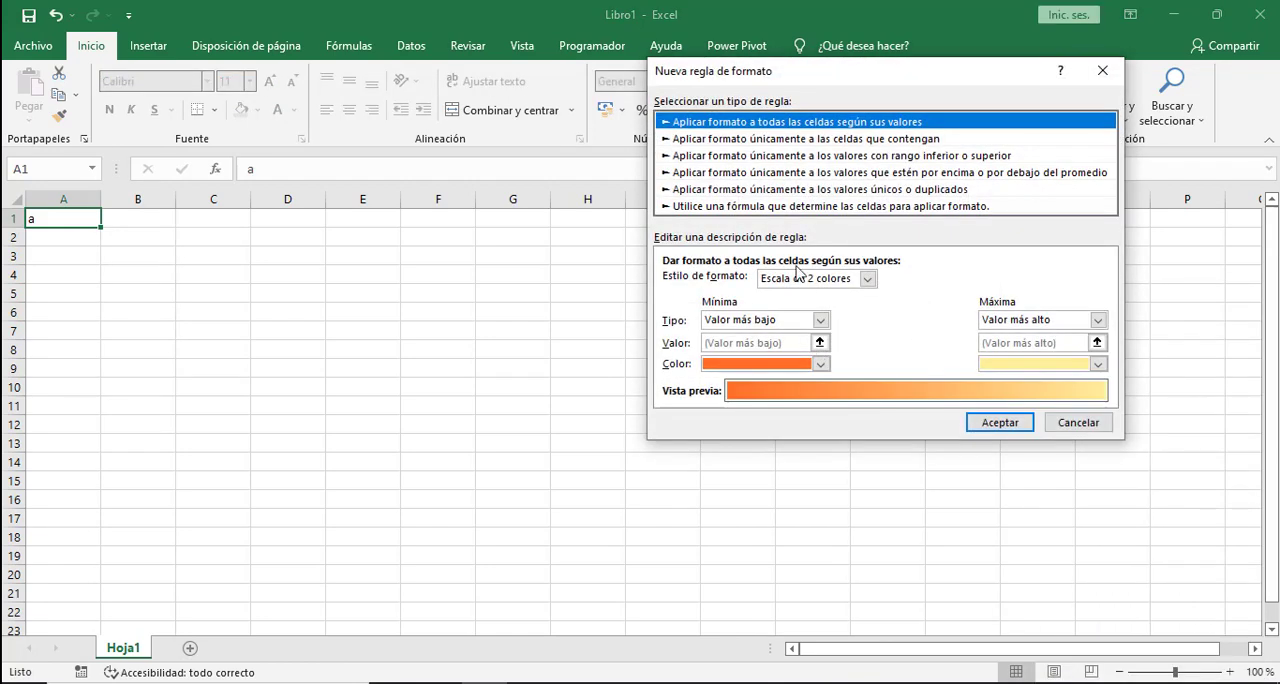
{"action": "left_click", "coordinate": [768, 140]}
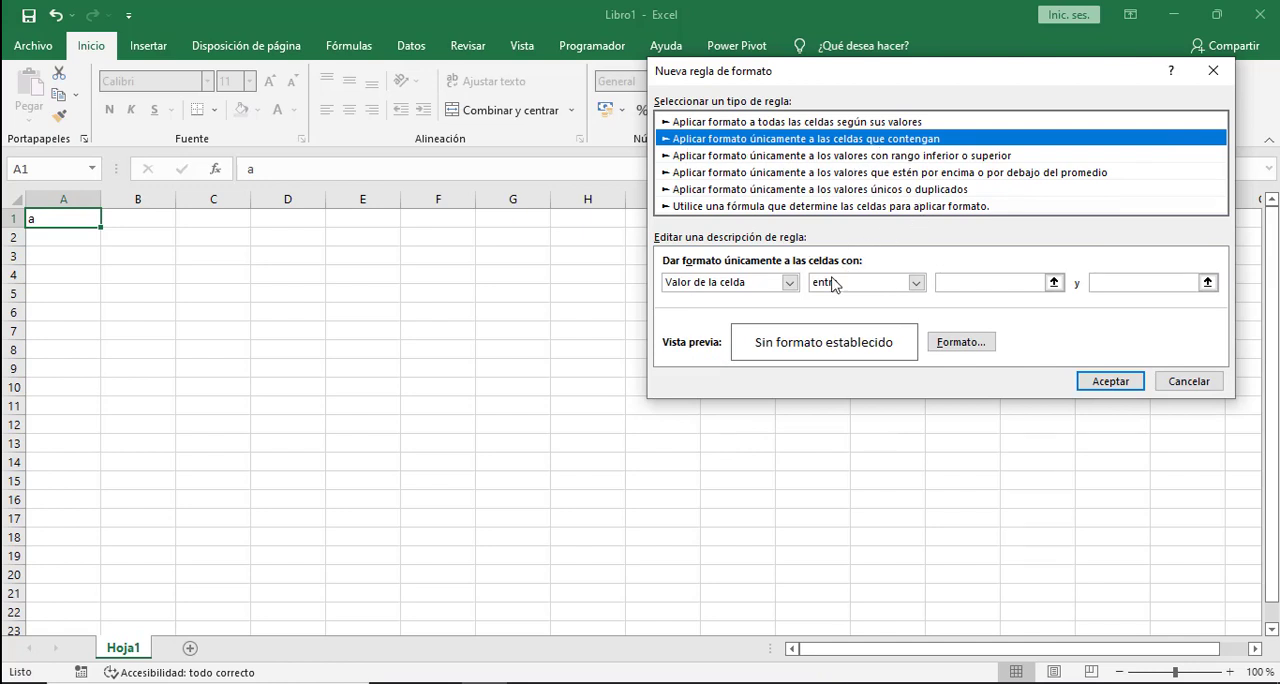
{"action": "left_click", "coordinate": [790, 283]}
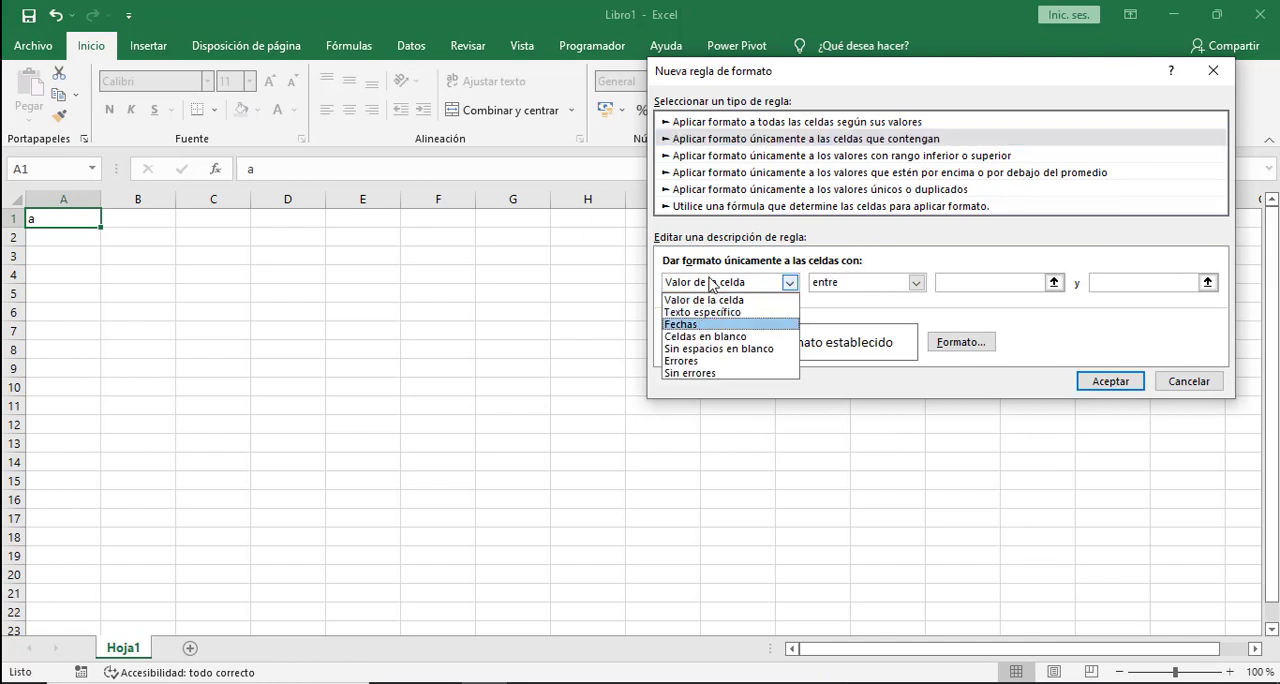
{"action": "left_click", "coordinate": [790, 300]}
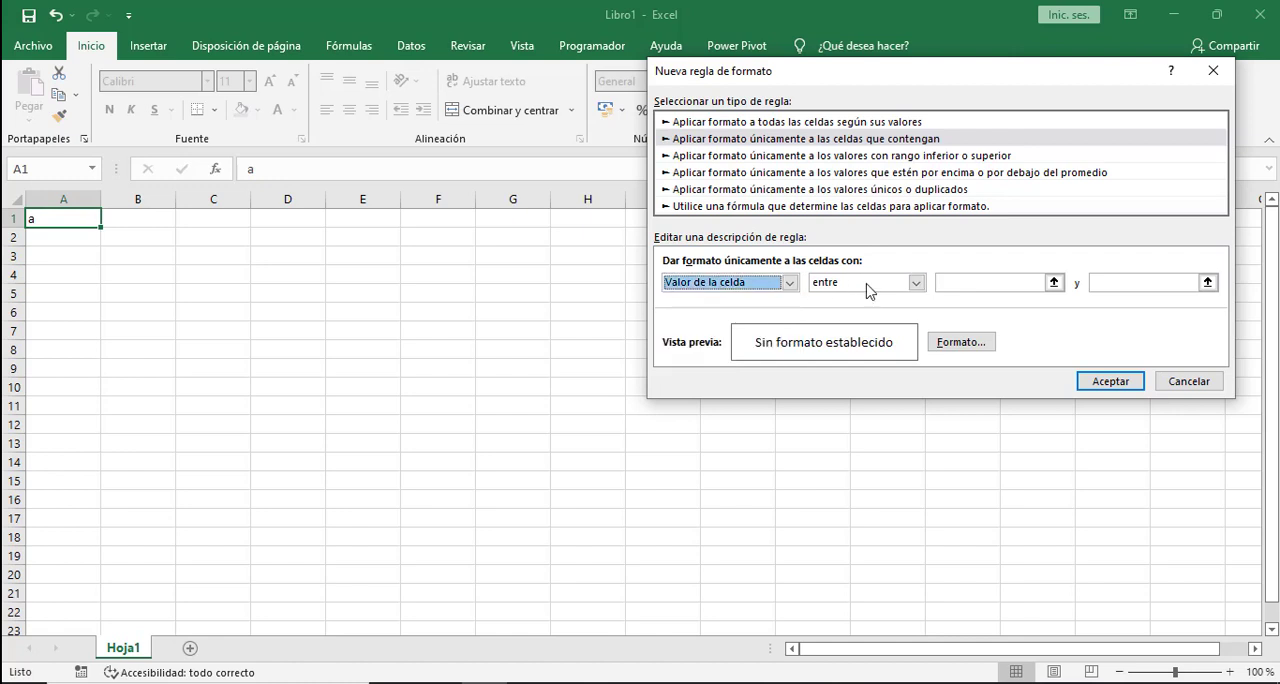
{"action": "left_click", "coordinate": [864, 283]}
{"action": "left_click", "coordinate": [830, 324]}
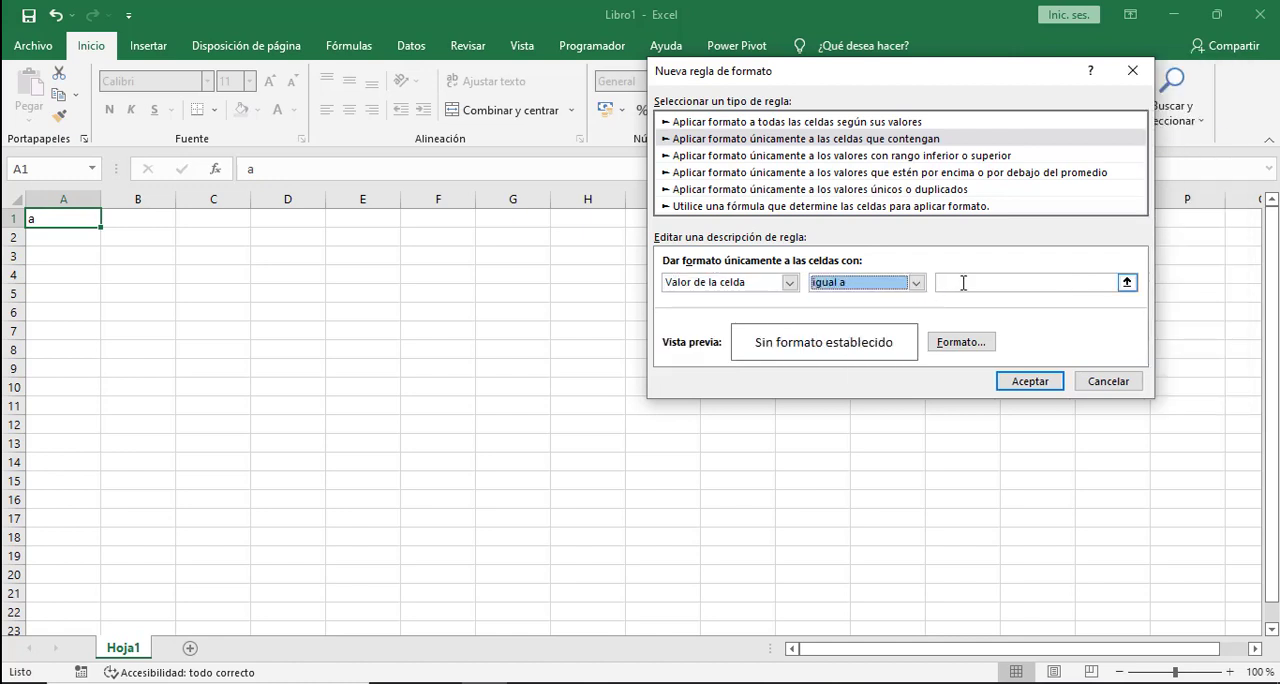
{"action": "left_click", "coordinate": [962, 283]}
{"action": "type", "text": "a"}
- Give the second rule a yellow fill and apply it to cell A1
{"action": "left_click", "coordinate": [960, 343]}
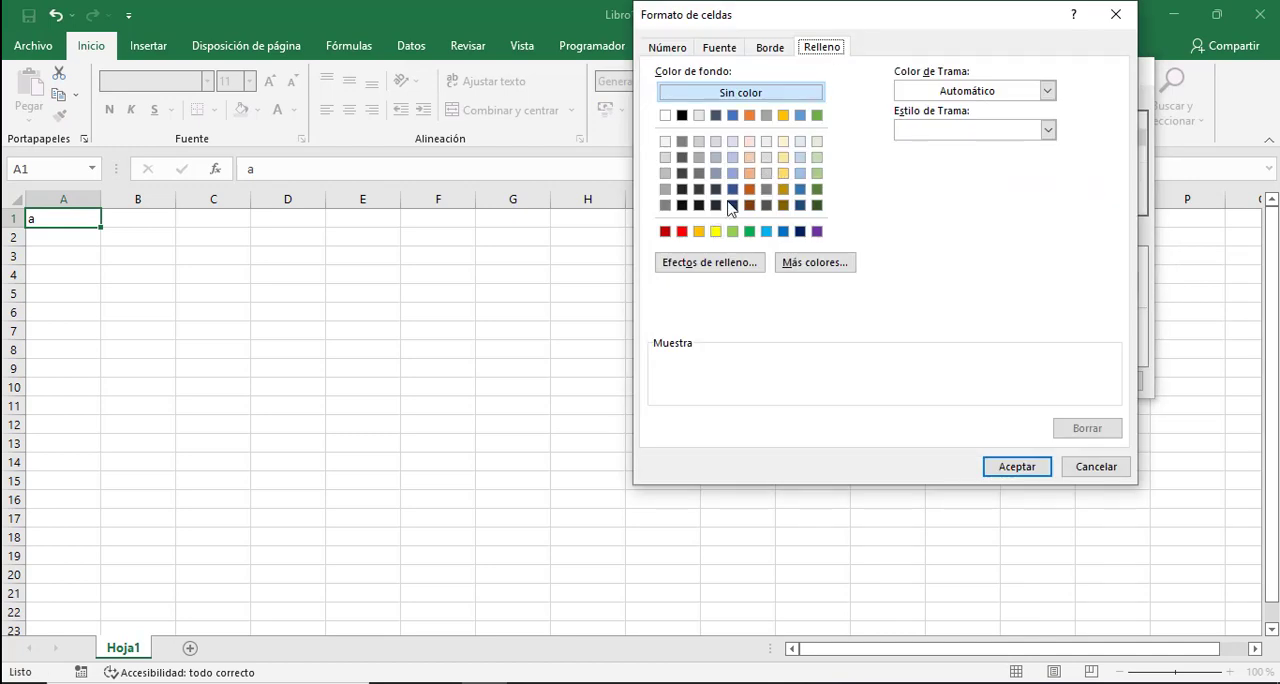
{"action": "left_click", "coordinate": [716, 232]}
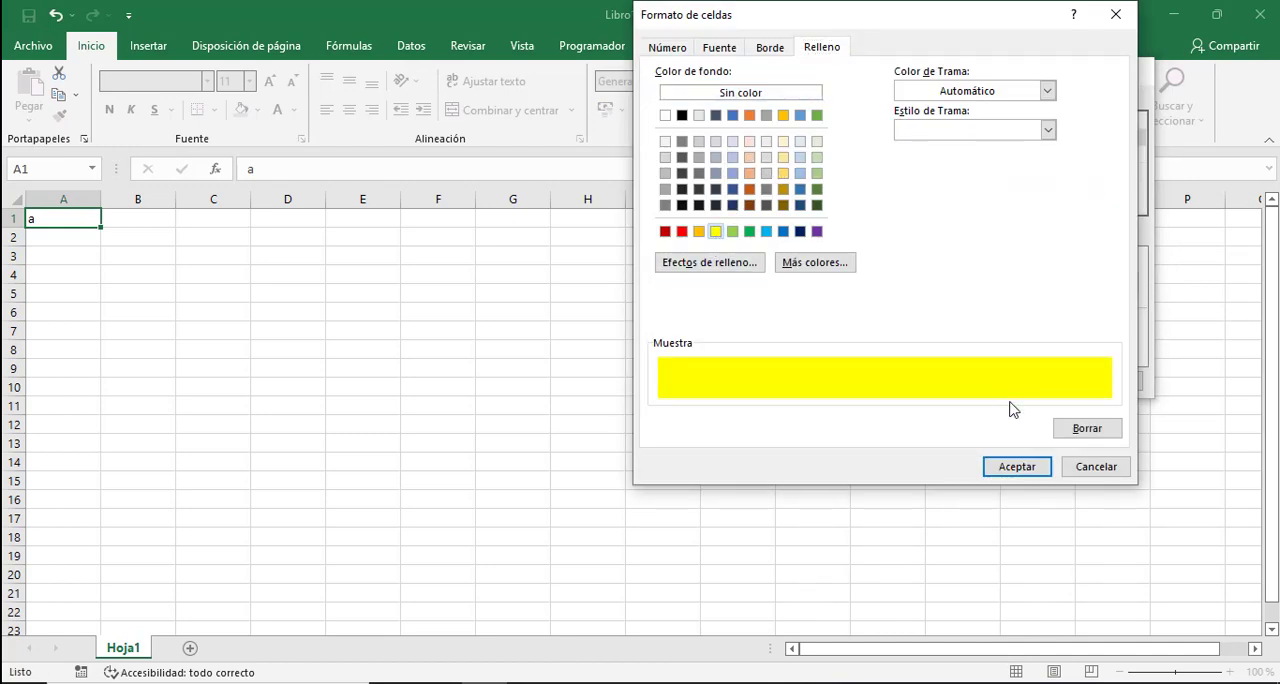
{"action": "left_click", "coordinate": [1008, 466]}
{"action": "left_click", "coordinate": [1023, 381]}
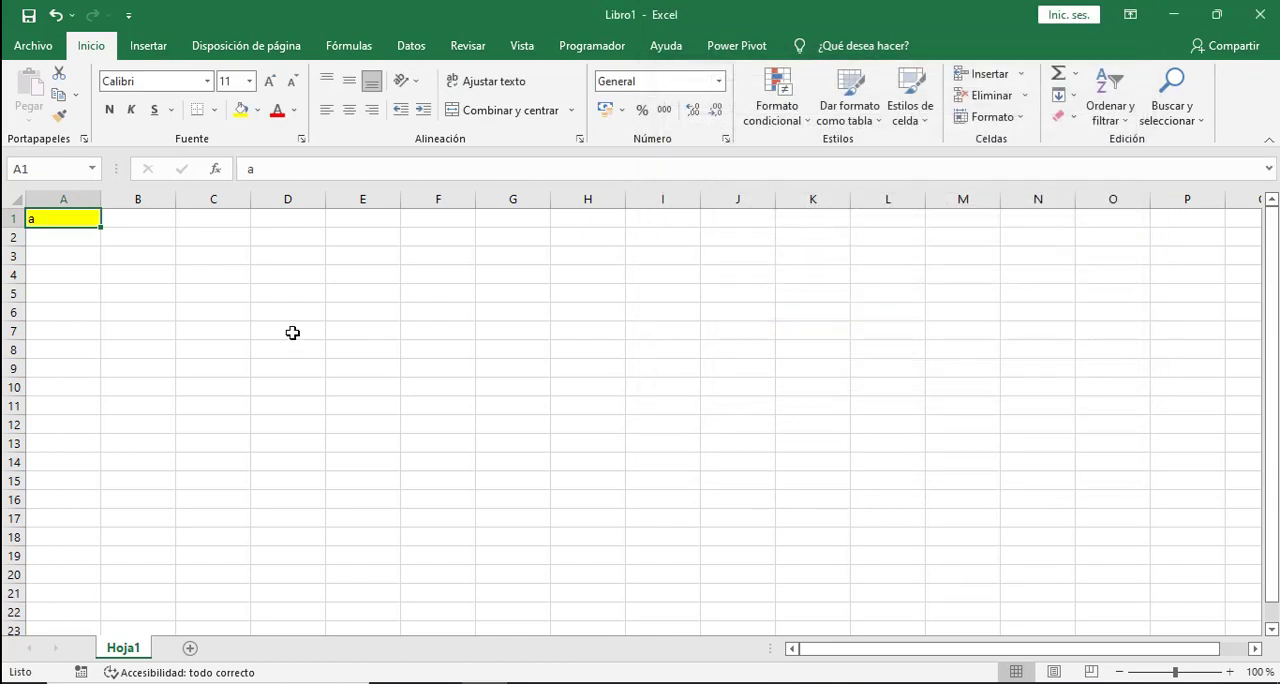
{"action": "left_click", "coordinate": [288, 332]}
- Test both formatting rules by entering r and then a in cell A1
{"action": "left_click", "coordinate": [63, 216]}
{"action": "type", "text": "r"}
{"action": "left_click", "coordinate": [157, 360]}
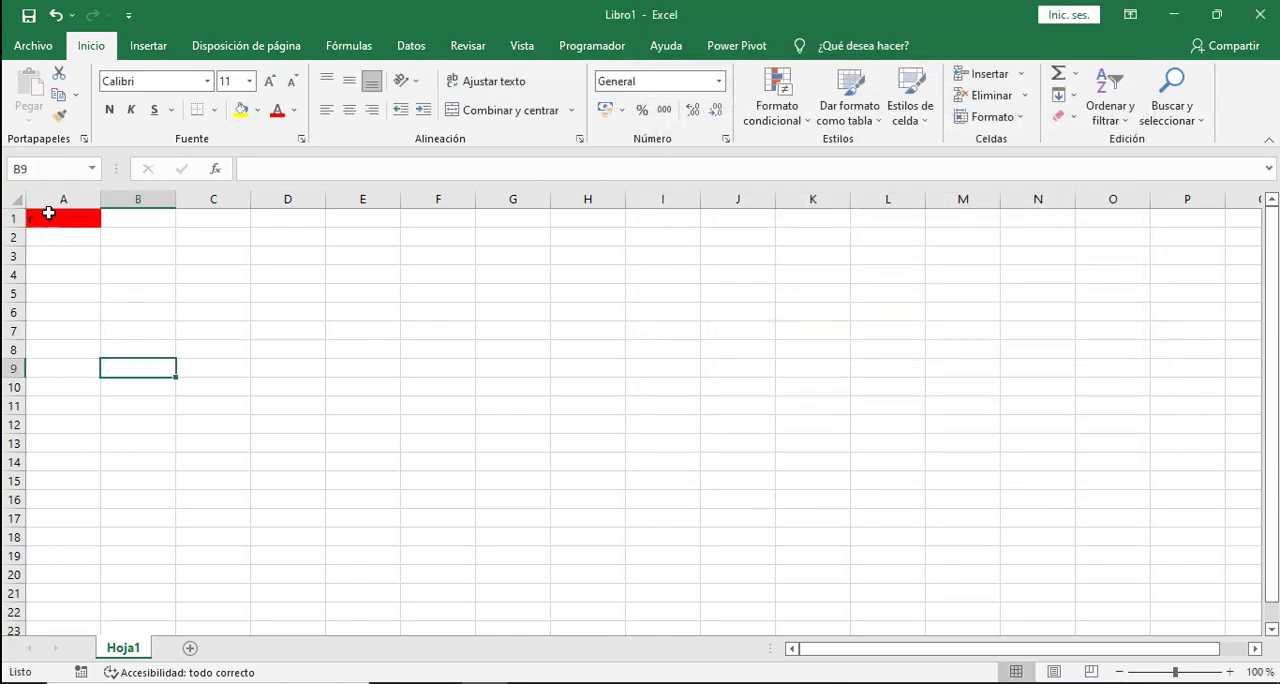
{"action": "left_click", "coordinate": [50, 214]}
{"action": "type", "text": "a"}
{"action": "left_click", "coordinate": [167, 343]}
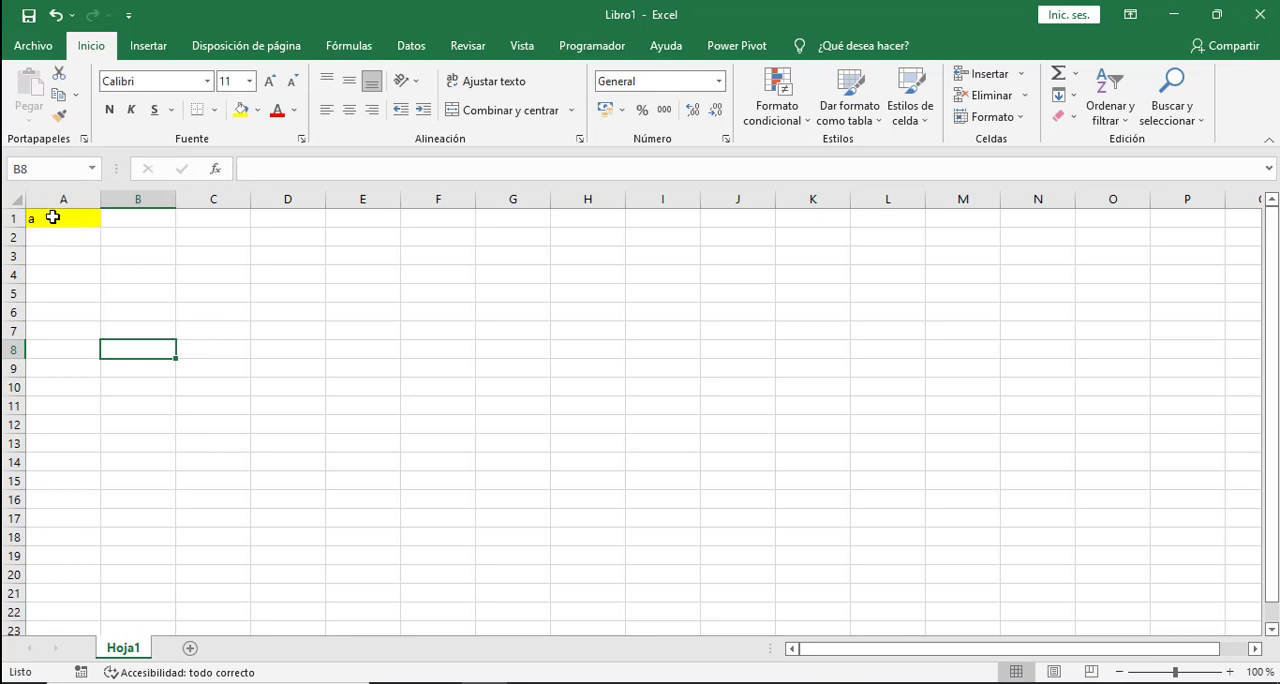
- Enter r in cell C1 to compare it with the conditionally formatted cell A1
{"action": "left_click", "coordinate": [207, 218]}
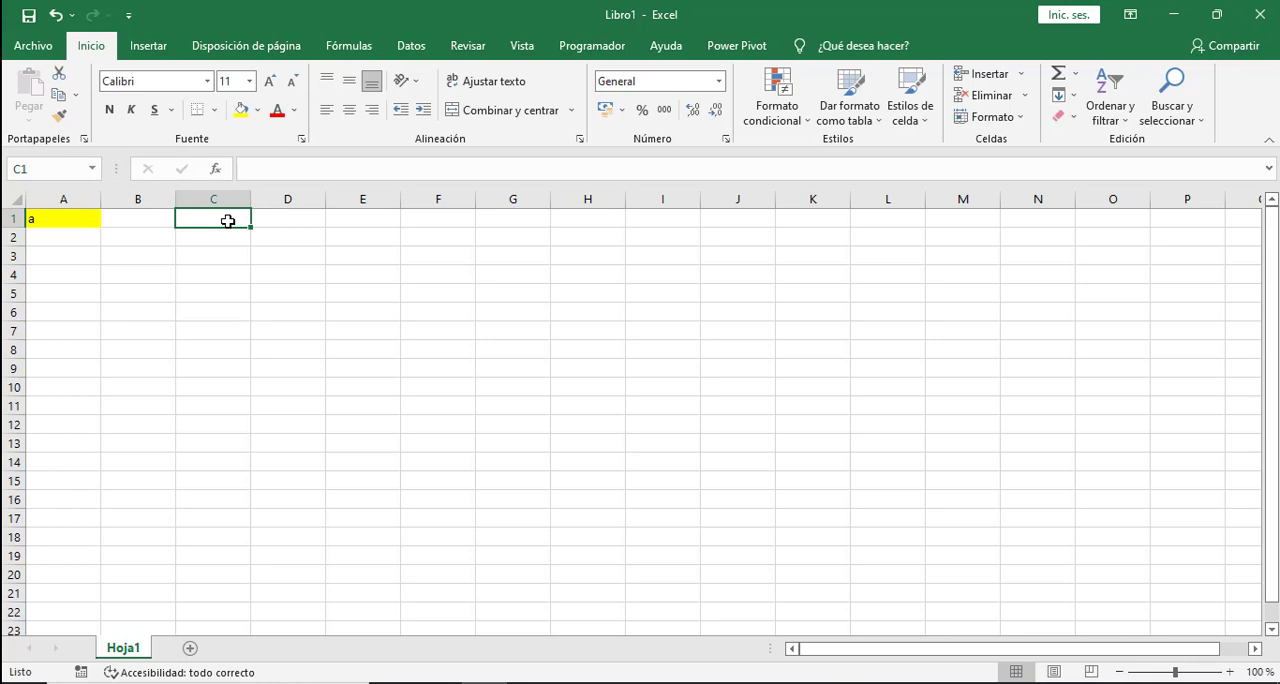
{"action": "type", "text": "r"}
{"action": "left_click", "coordinate": [214, 251]}
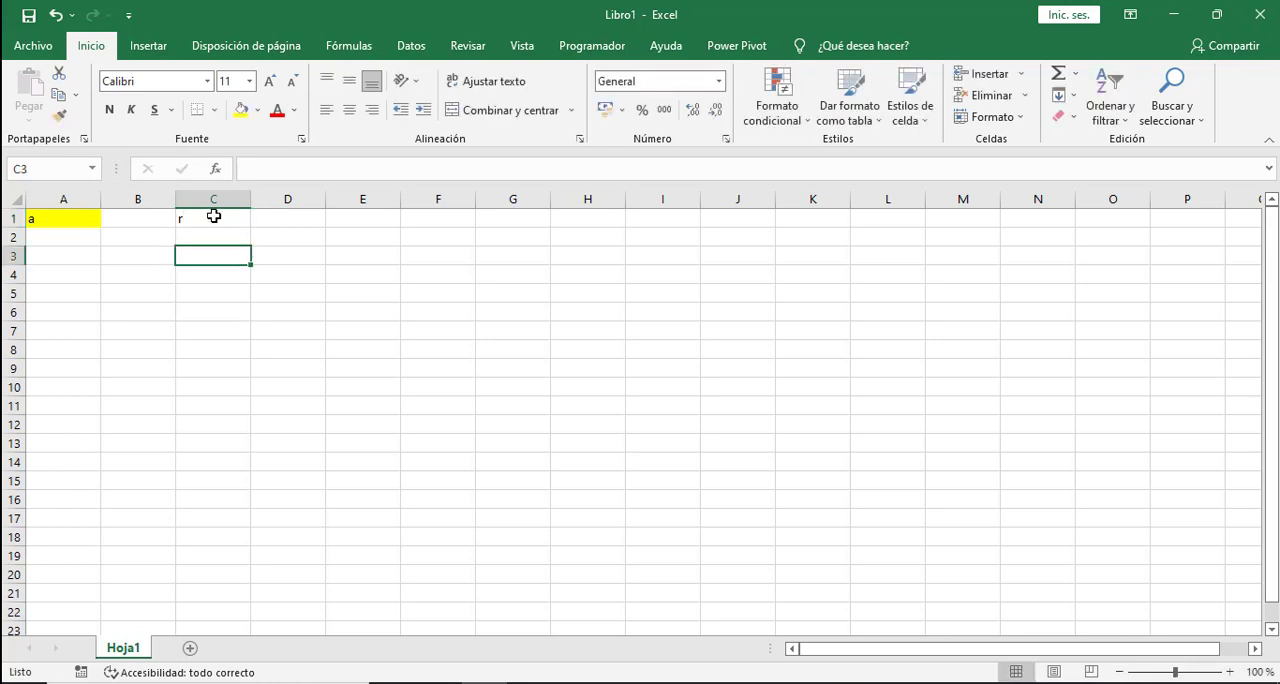
- Compare cells A1 and C1, and change the content of C1 to a
{"action": "left_click", "coordinate": [214, 215]}
{"action": "left_click", "coordinate": [51, 216]}
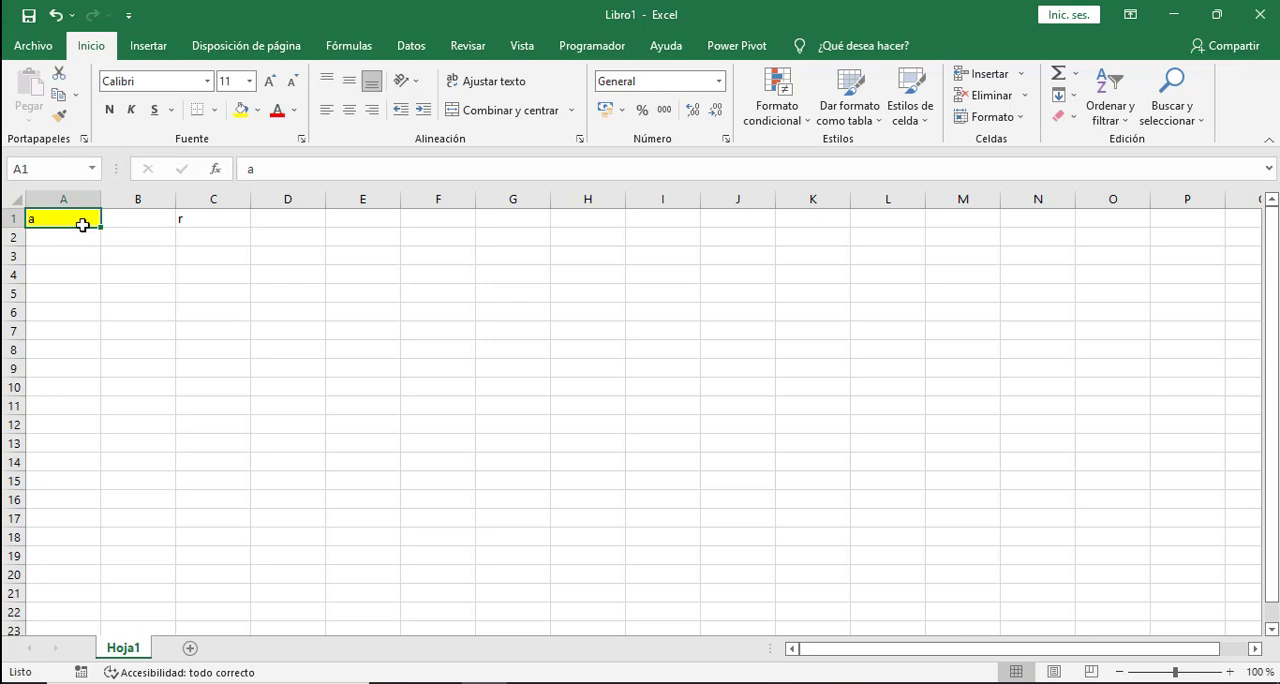
{"action": "left_click", "coordinate": [198, 221]}
{"action": "left_click", "coordinate": [63, 214]}
{"action": "left_click", "coordinate": [196, 223]}
{"action": "type", "text": "a"}
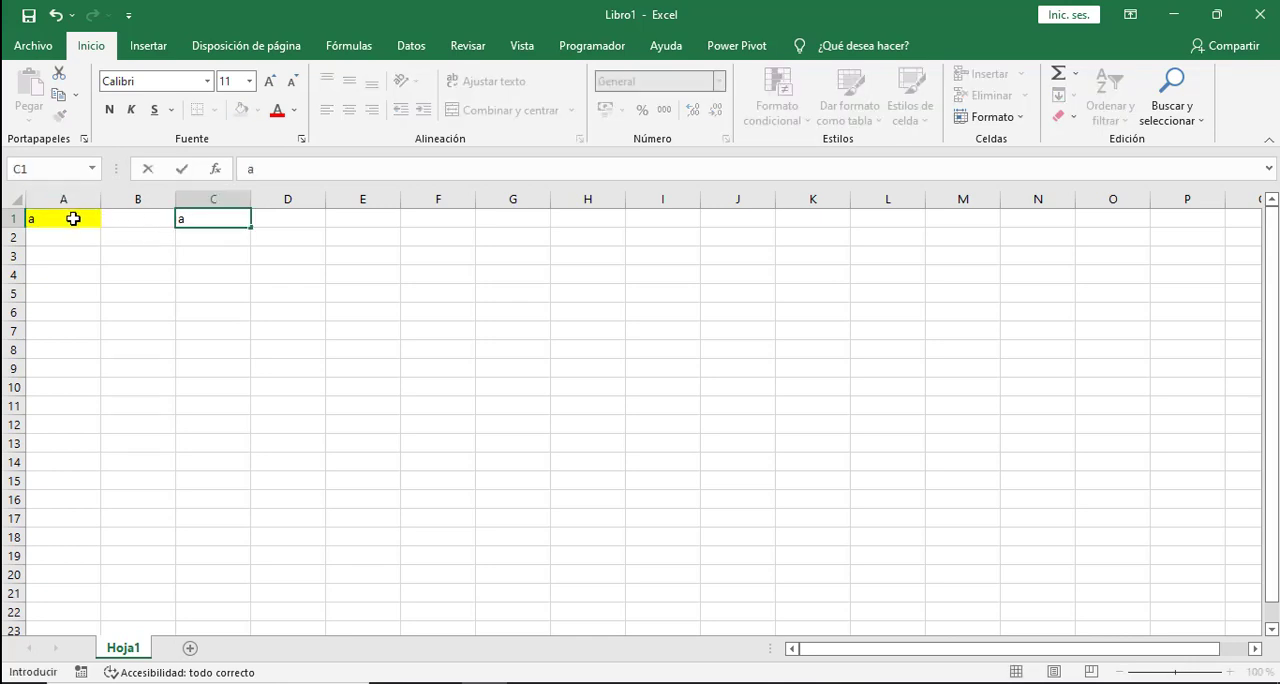
{"action": "left_click", "coordinate": [42, 215]}
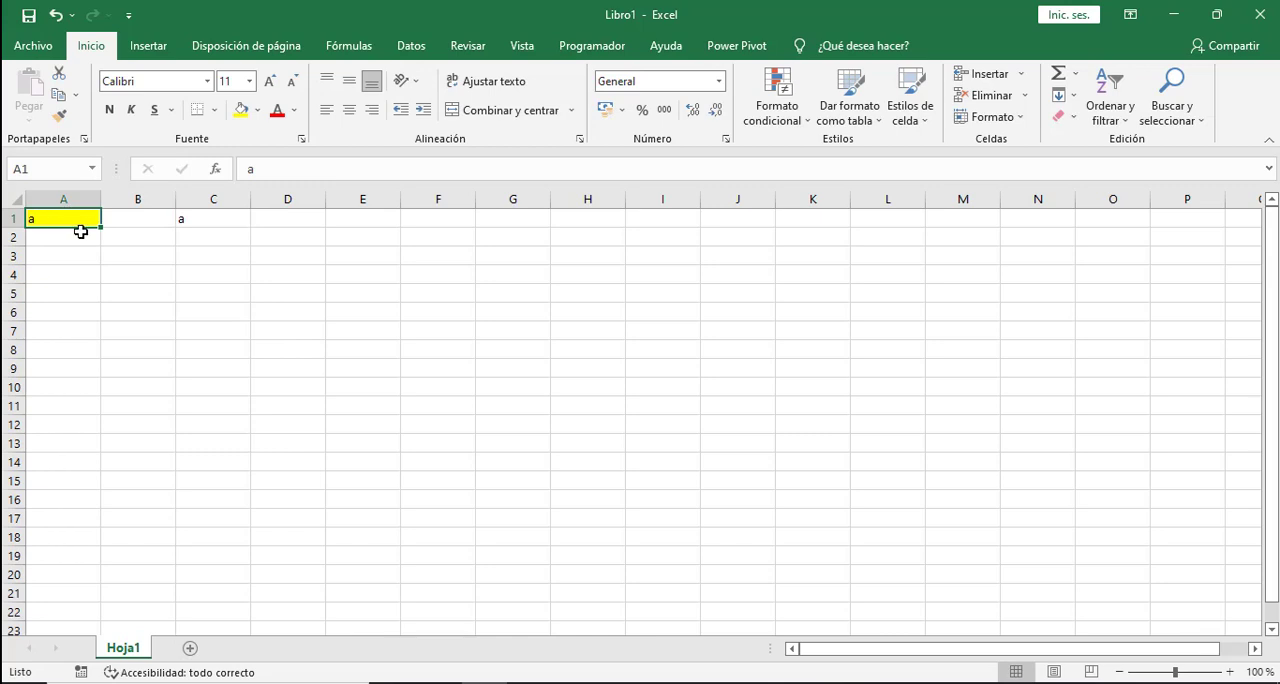
{"action": "left_click", "coordinate": [114, 257]}
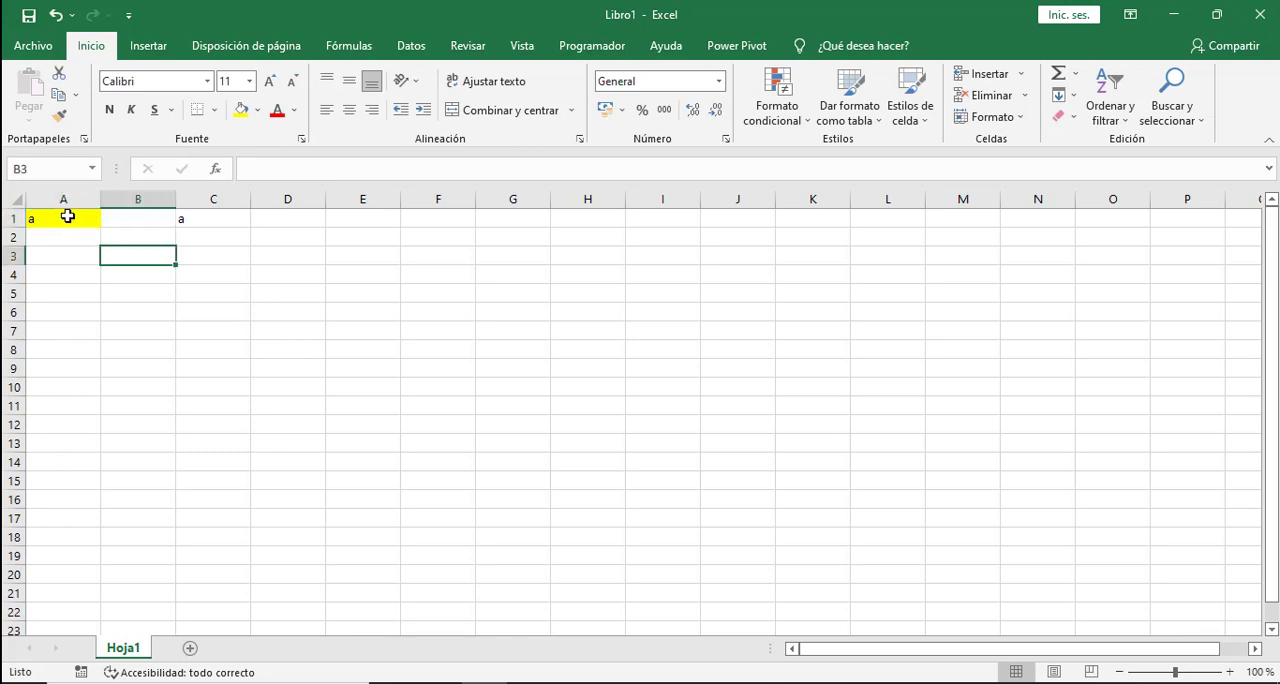
{"action": "left_click", "coordinate": [211, 221]}
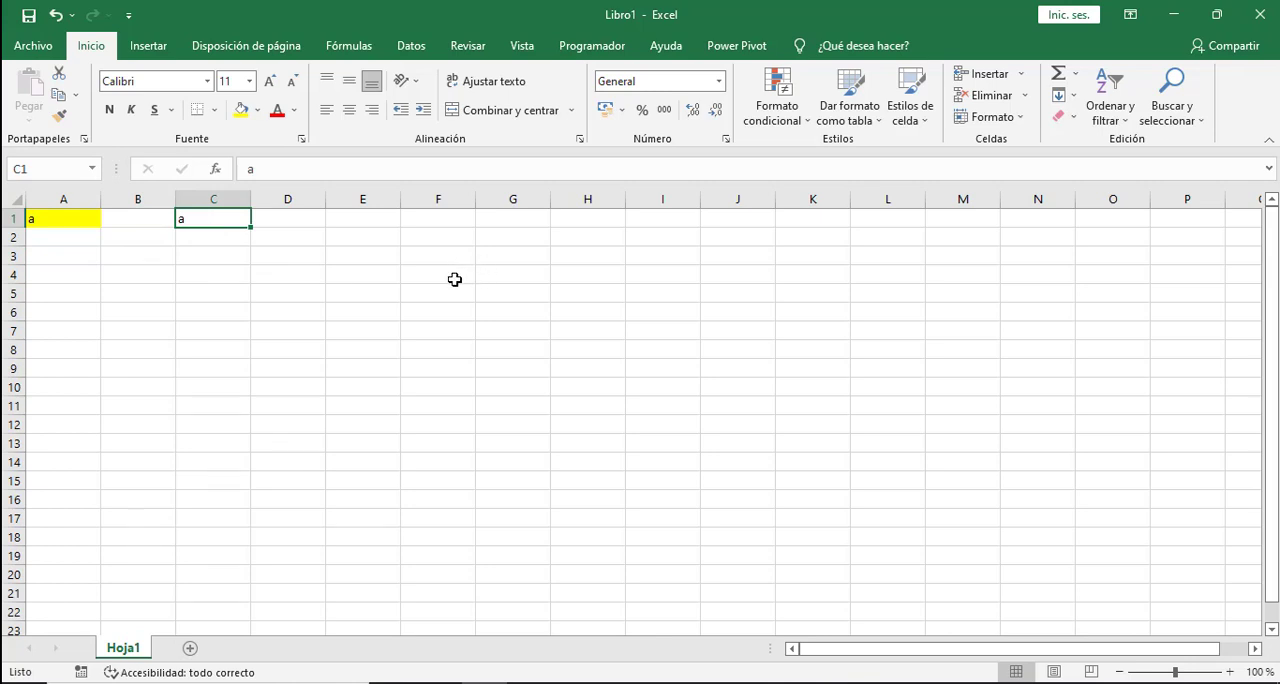
- Clear the conditional formatting rules from cell A1 and delete the cell's content
{"action": "left_click", "coordinate": [62, 217]}
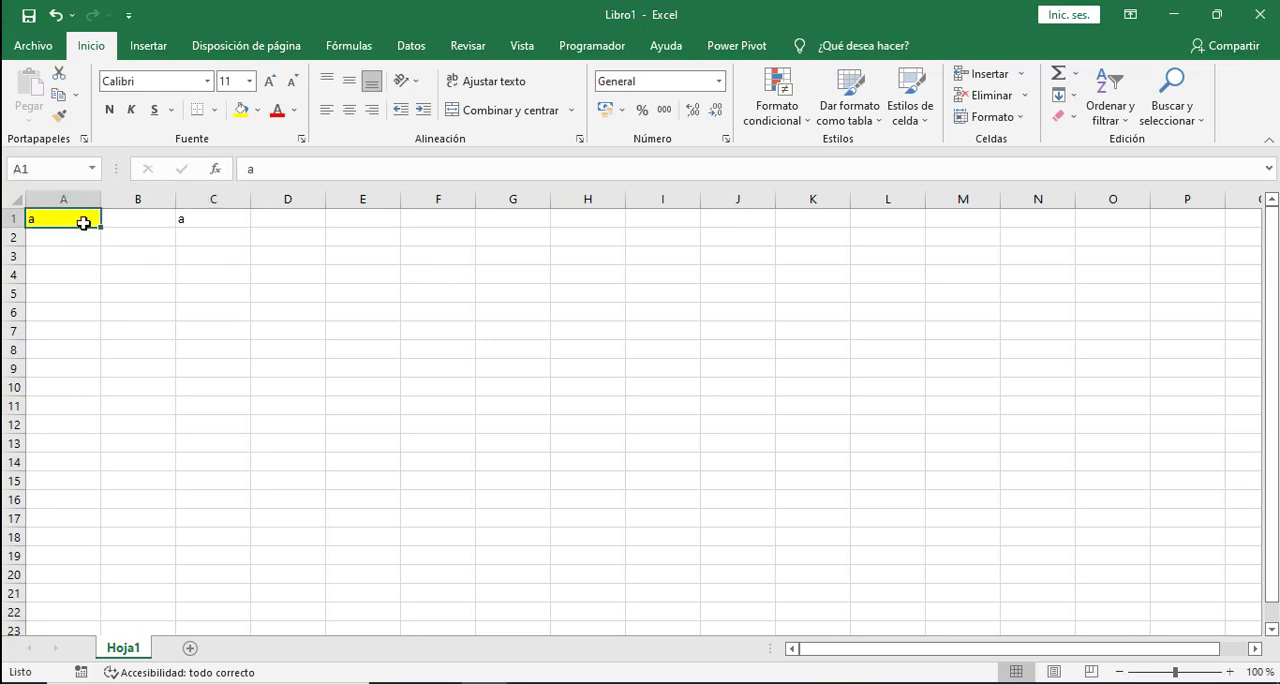
{"action": "left_click", "coordinate": [786, 124]}
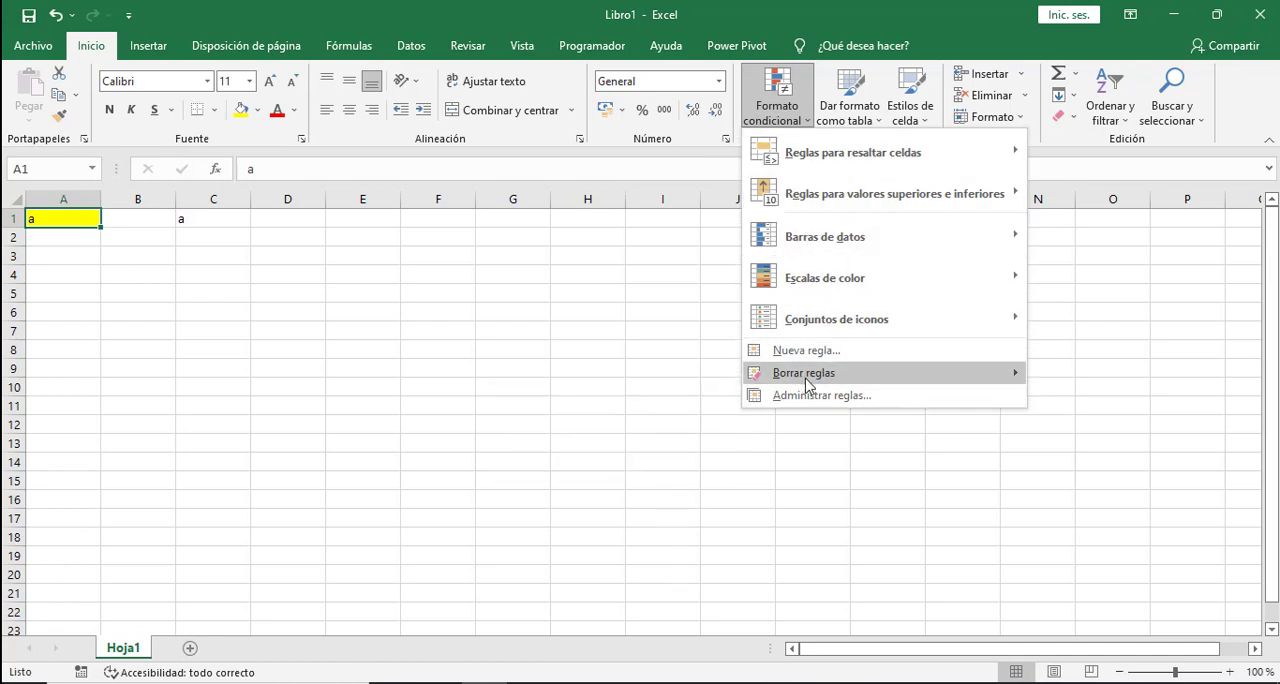
{"action": "mouse_move", "coordinate": [808, 380]}
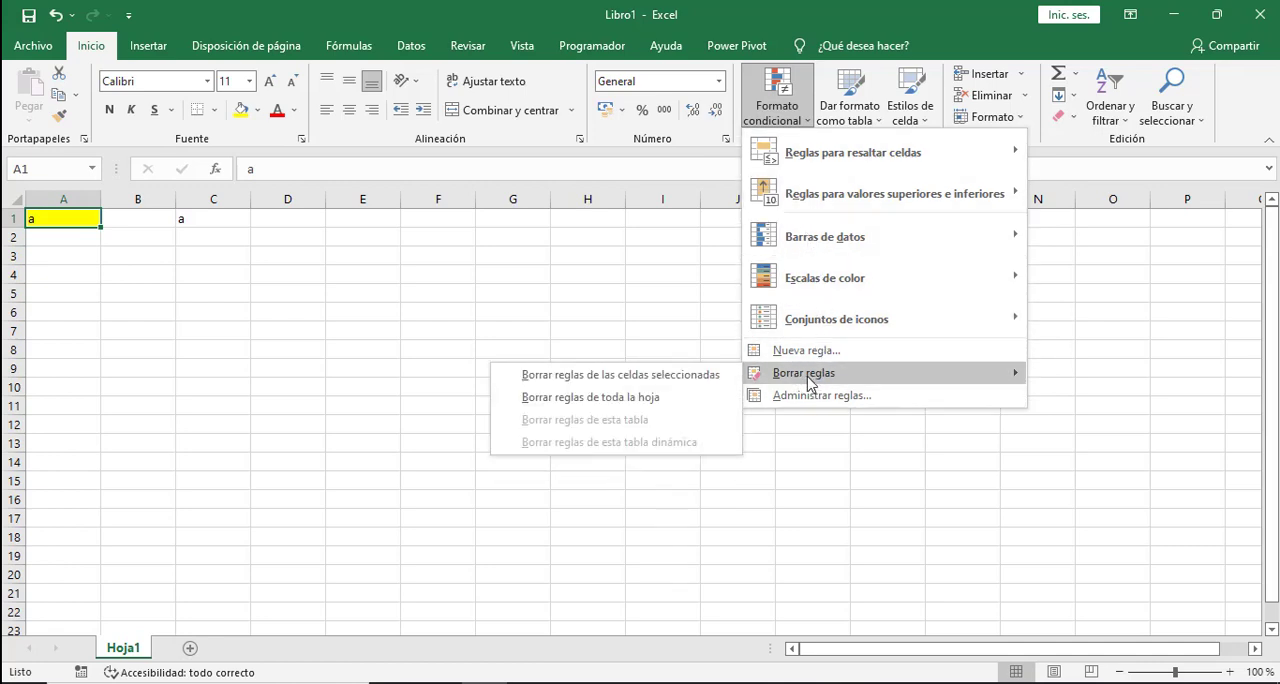
{"action": "left_click", "coordinate": [578, 379]}
{"action": "left_click", "coordinate": [146, 274]}
{"action": "left_click", "coordinate": [60, 221]}
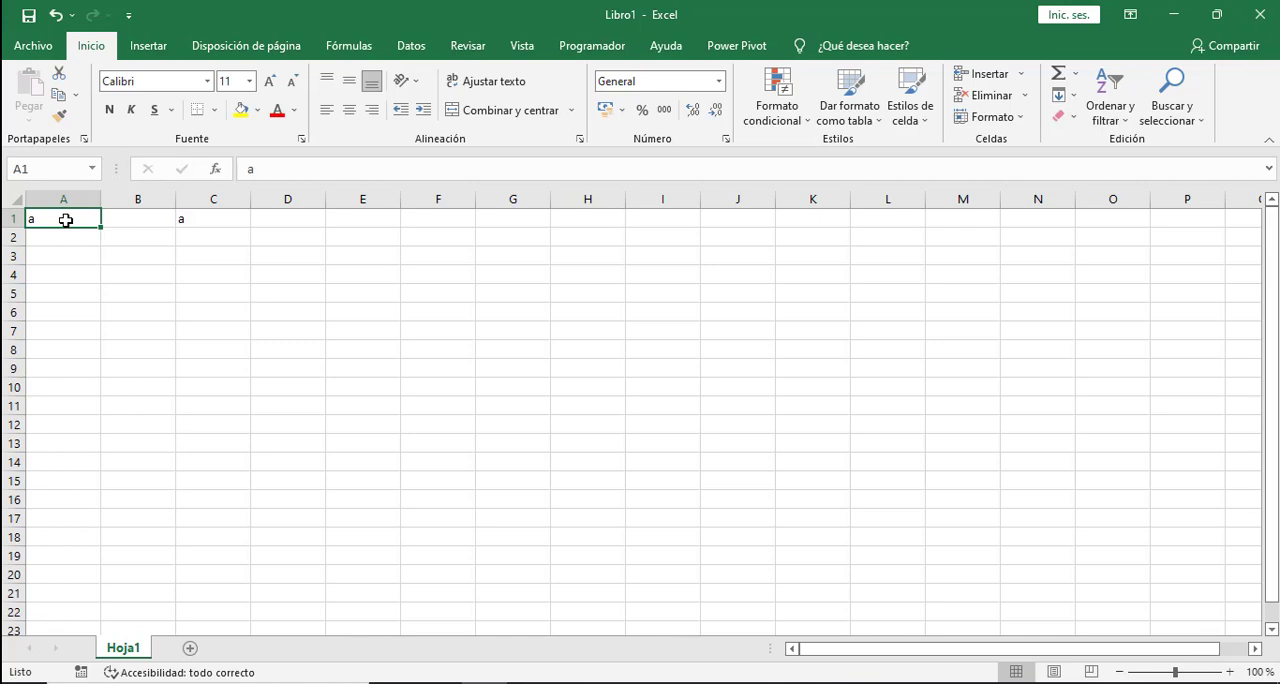
{"action": "key", "text": "Delete"}
{"action": "left_click", "coordinate": [82, 266]}
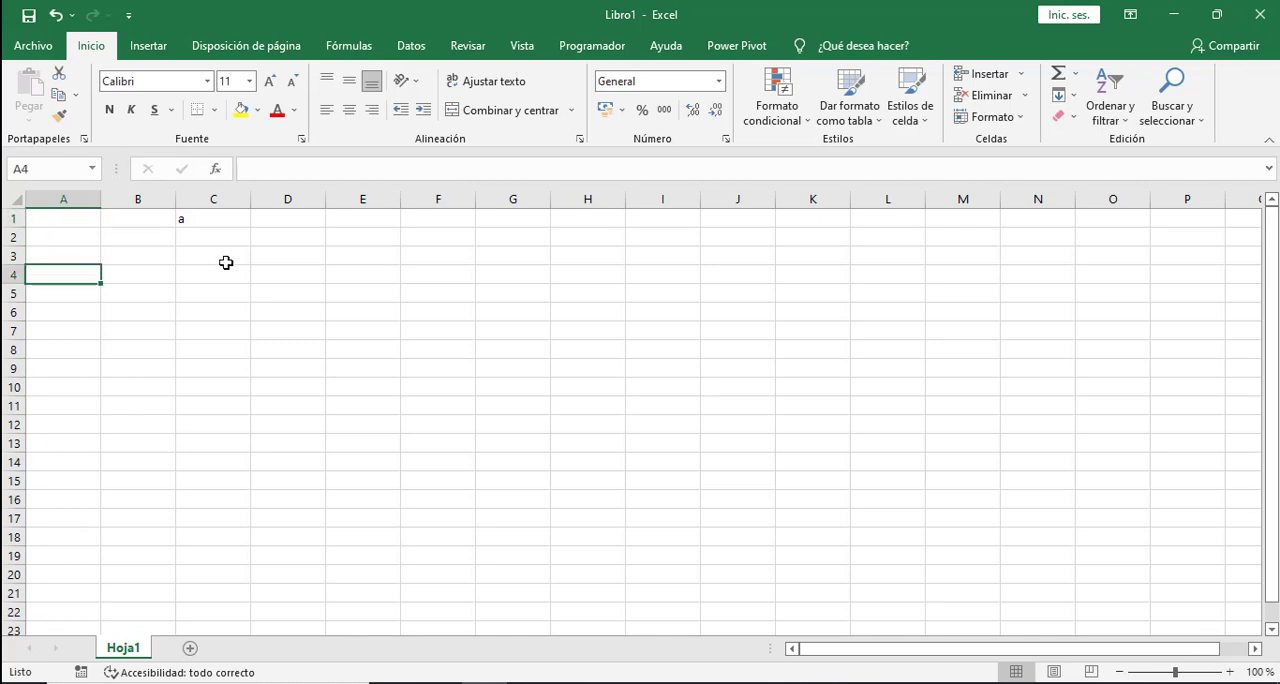
- Create a formula-based formatting rule for cell A1 with the formula =$C$1="r"
{"action": "left_click", "coordinate": [226, 262]}
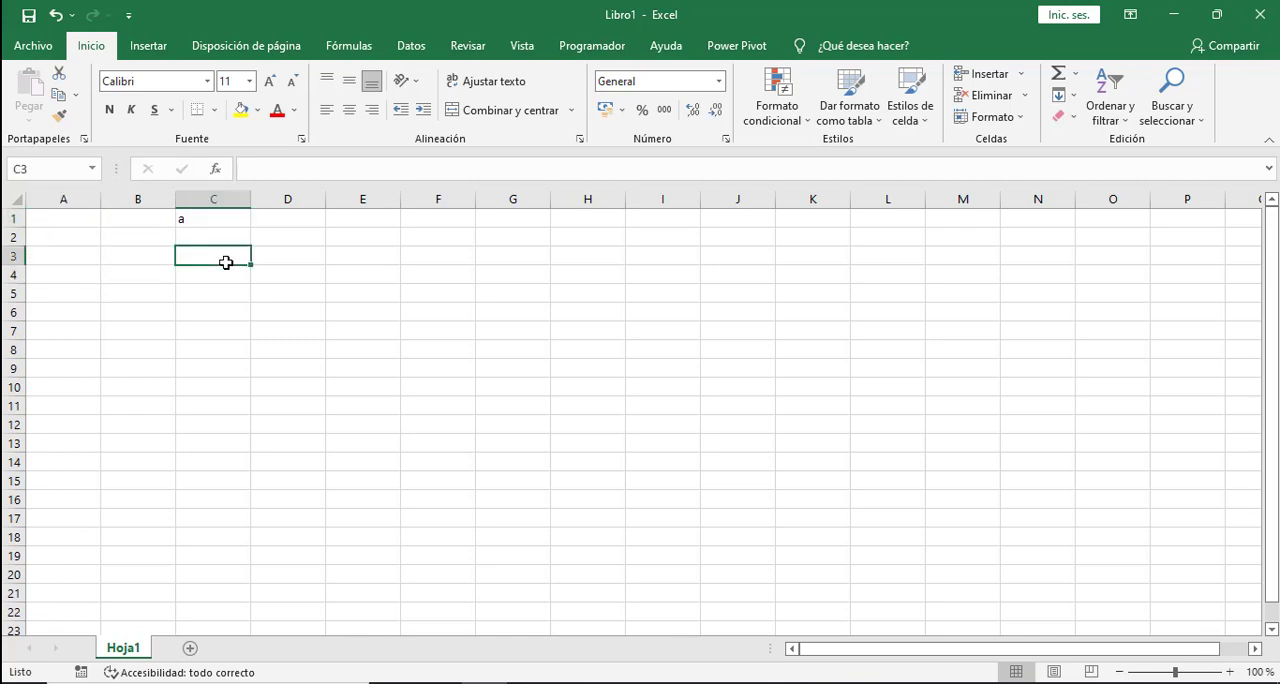
{"action": "left_click", "coordinate": [198, 223]}
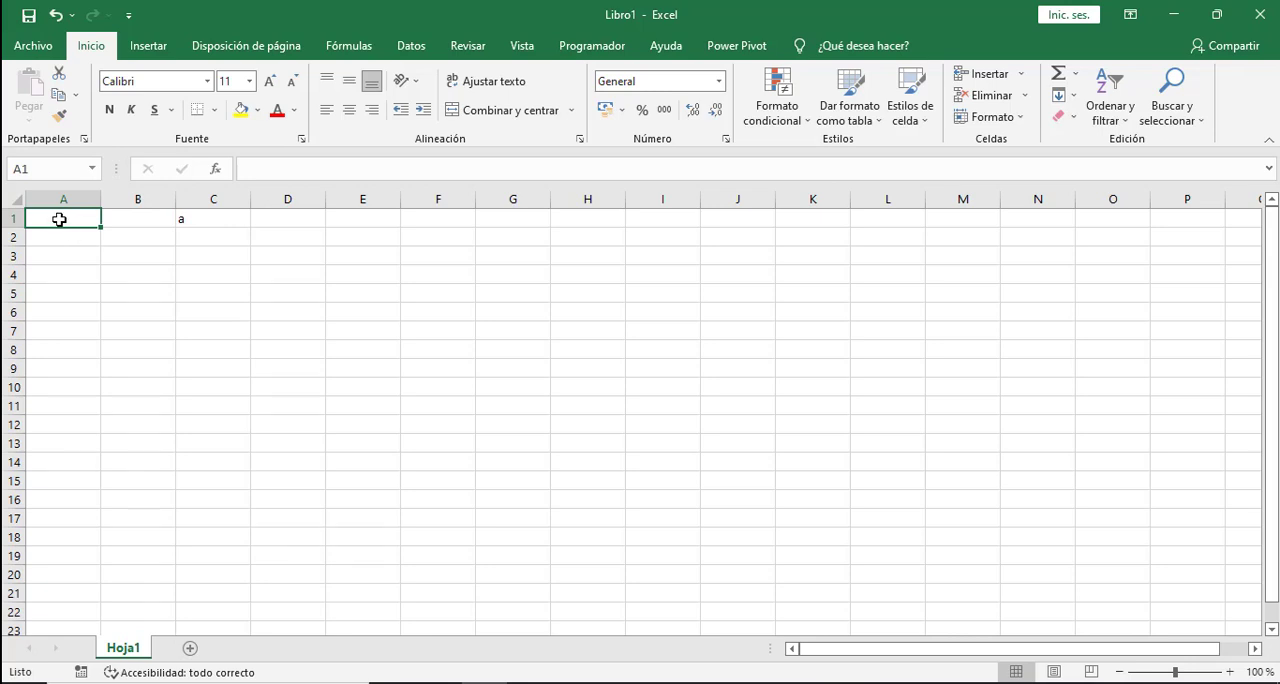
{"action": "left_click", "coordinate": [799, 123]}
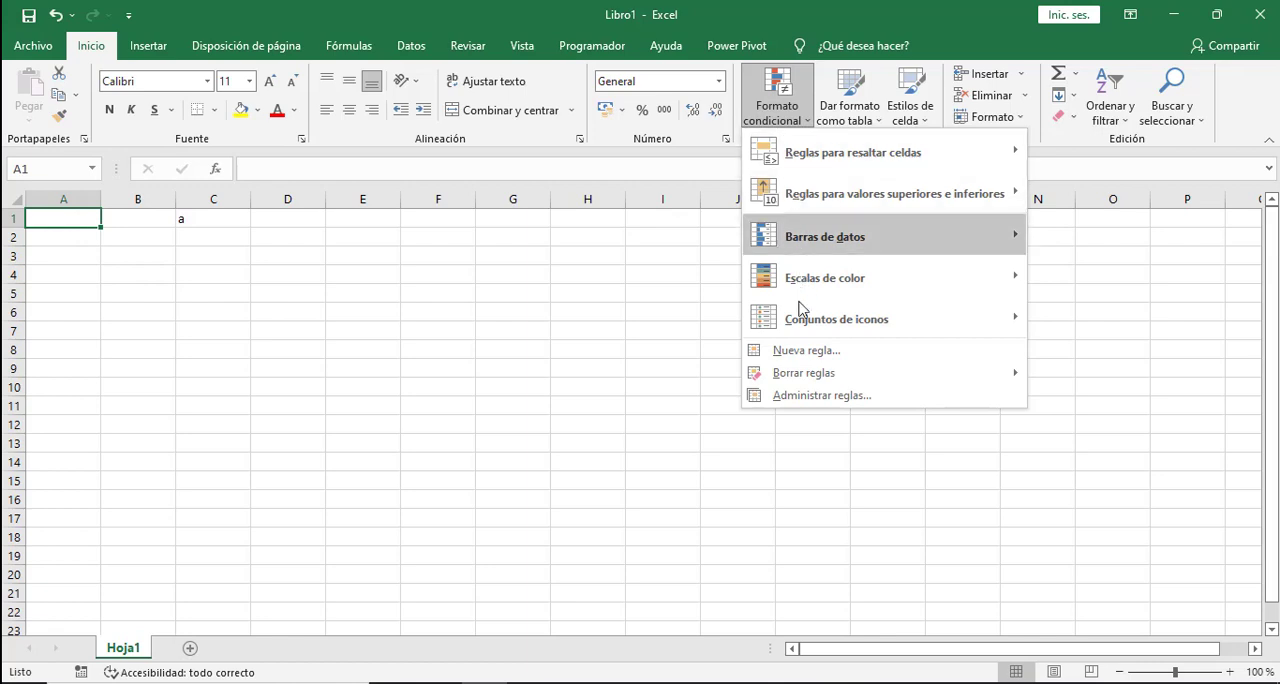
{"action": "left_click", "coordinate": [790, 352]}
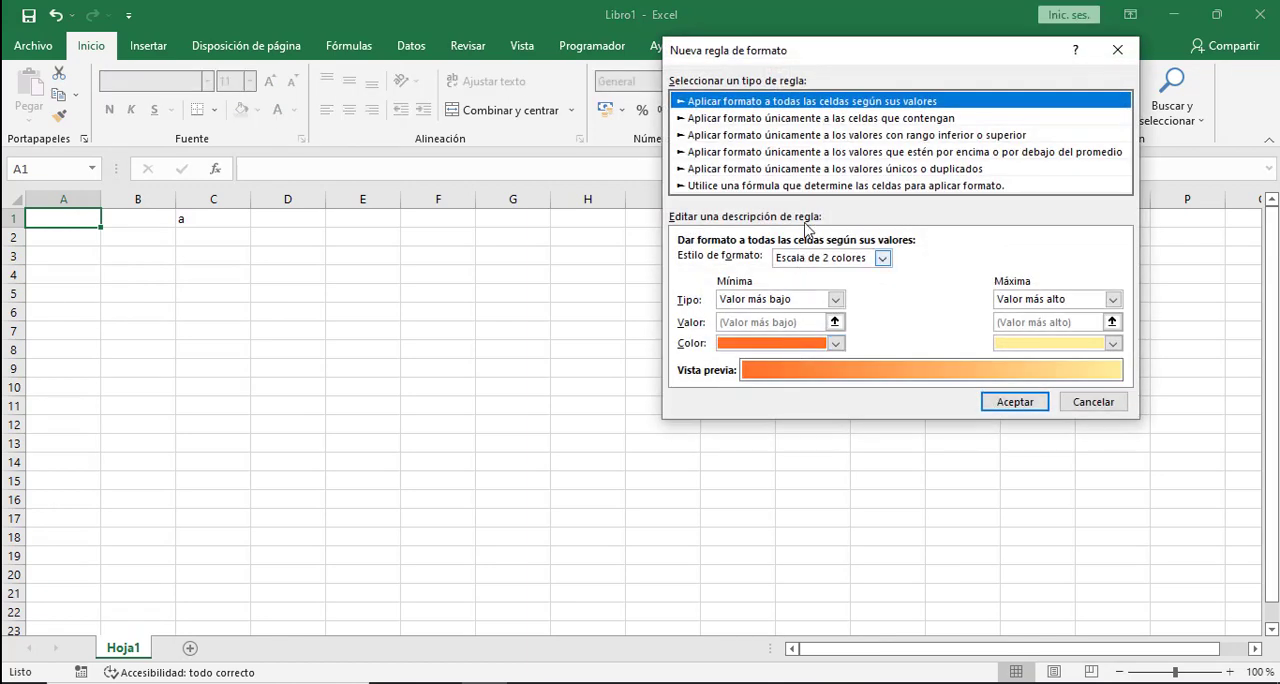
{"action": "left_click", "coordinate": [766, 187]}
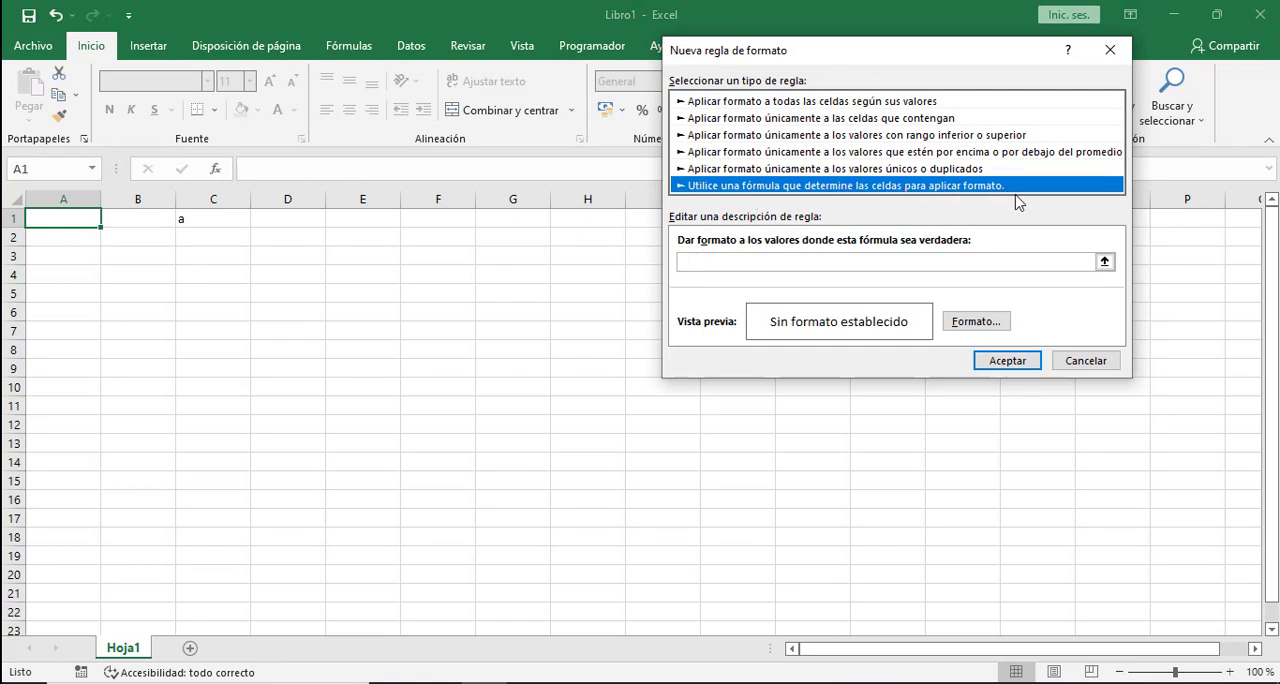
{"action": "left_click", "coordinate": [714, 264]}
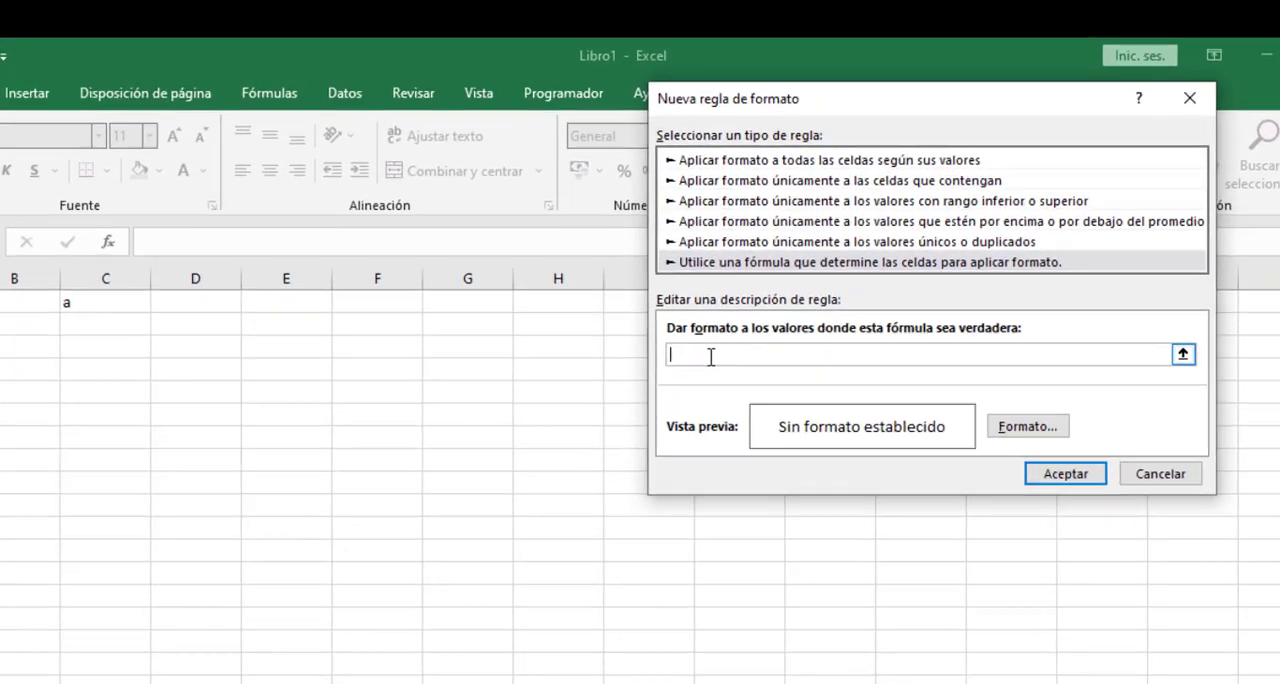
{"action": "type", "text": "="}
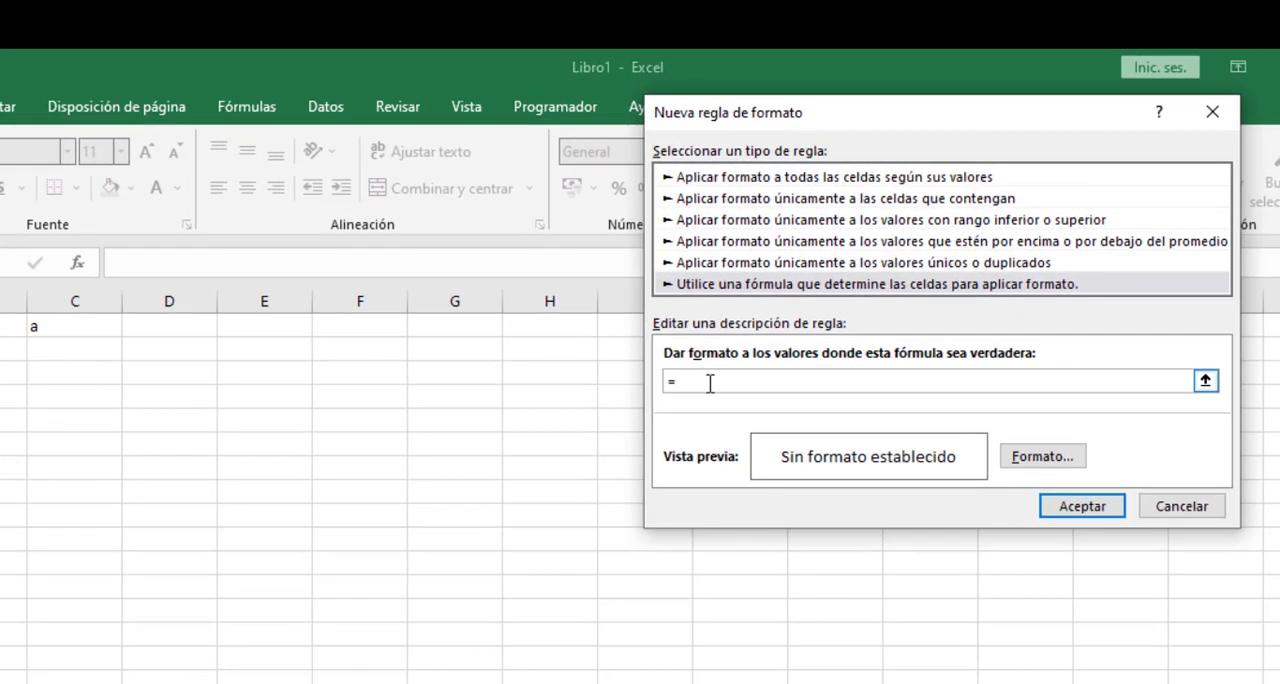
{"action": "left_click", "coordinate": [95, 325]}
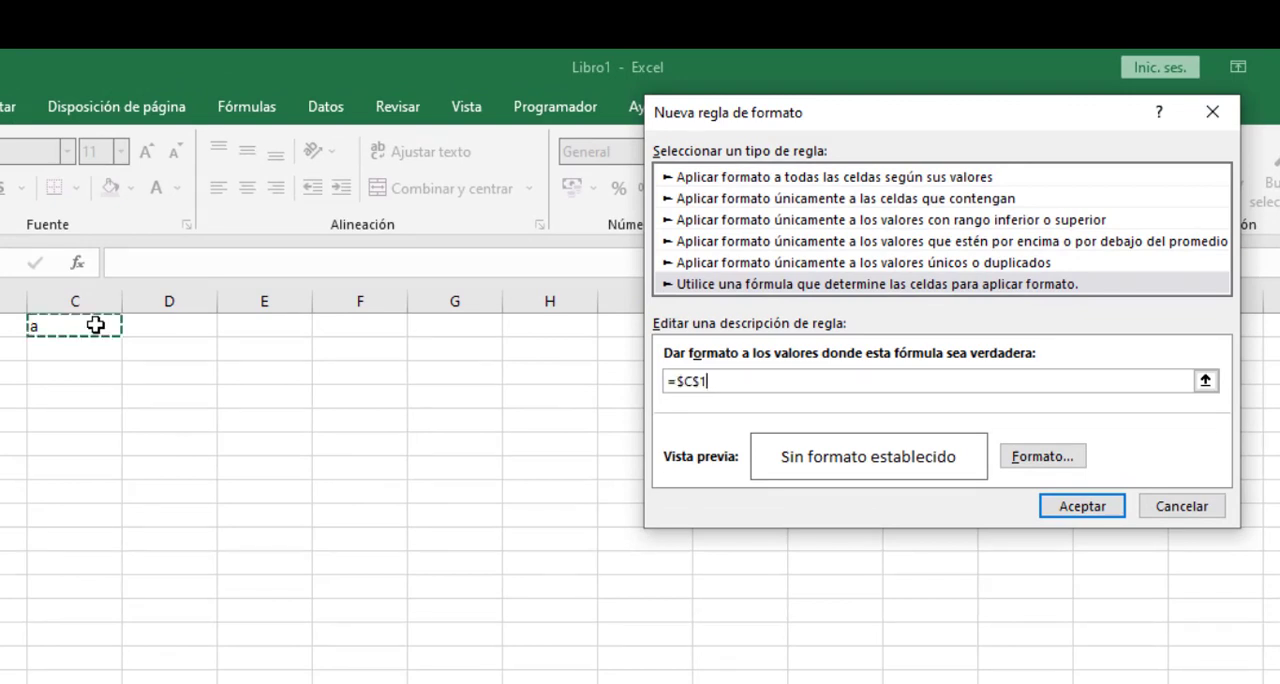
{"action": "type", "text": "=\"r"}
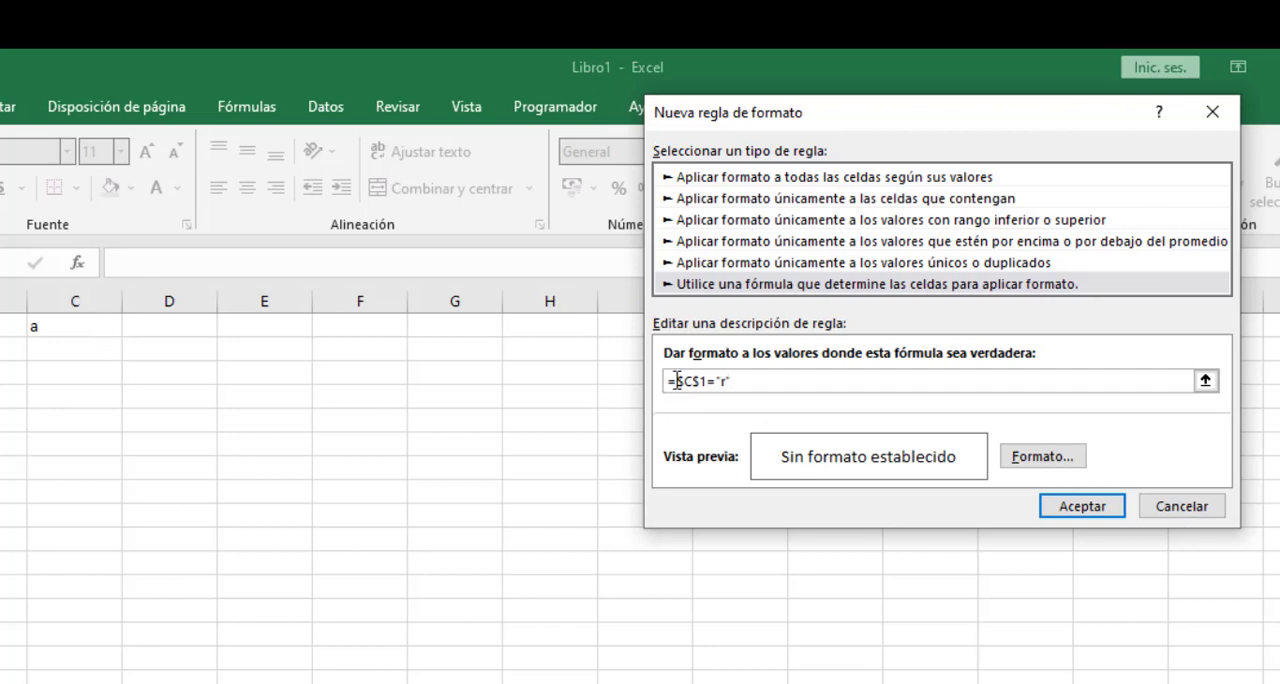
- Give the new rule a red fill and apply it to cell A1
{"action": "left_click", "coordinate": [1033, 458]}
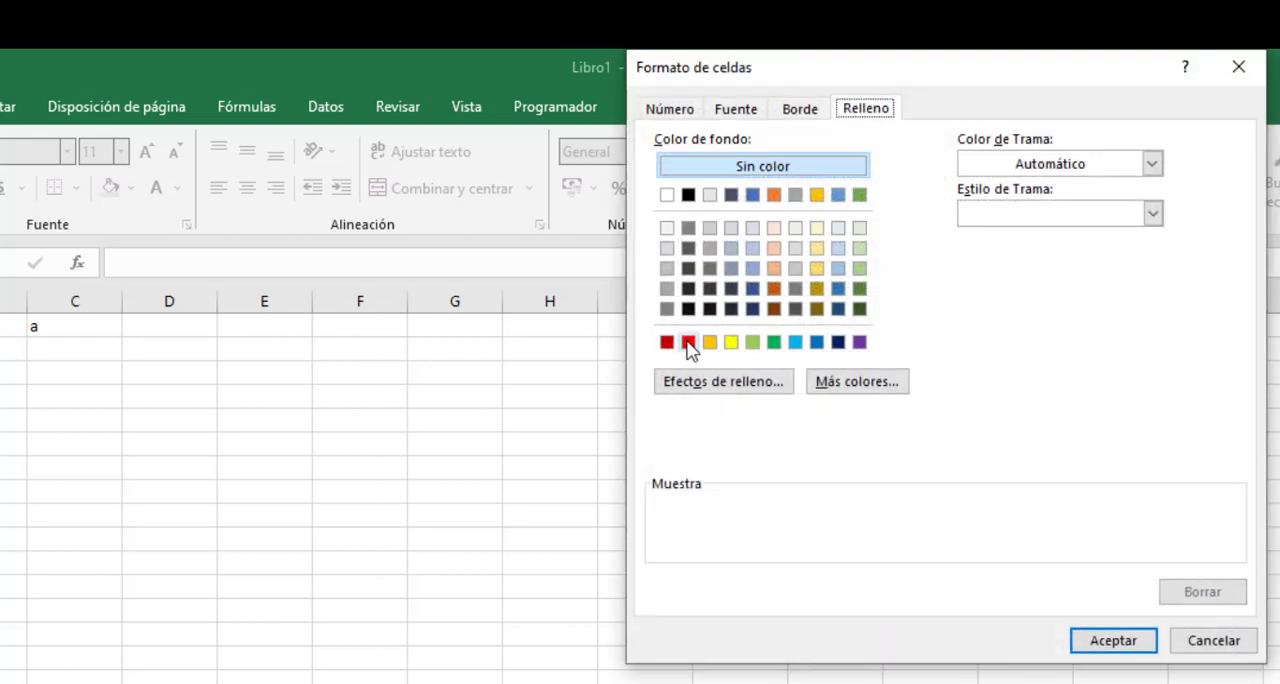
{"action": "left_click", "coordinate": [689, 343]}
{"action": "left_click", "coordinate": [1112, 643]}
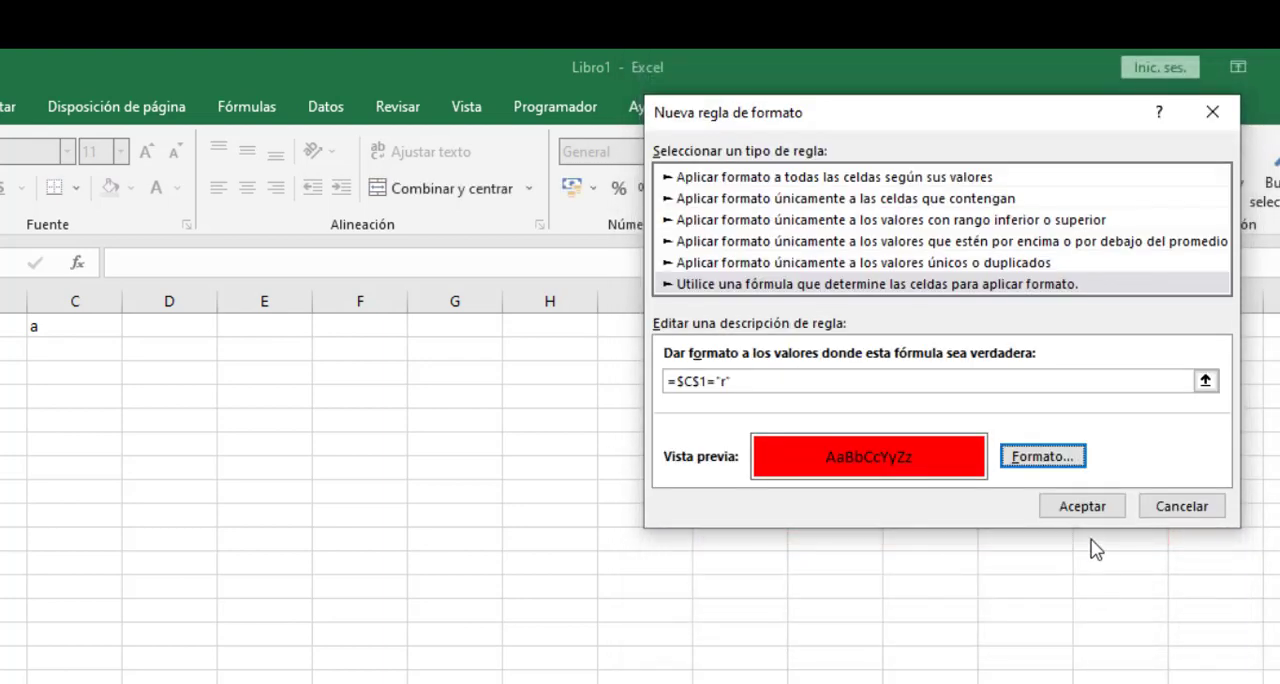
{"action": "left_click", "coordinate": [1084, 508]}
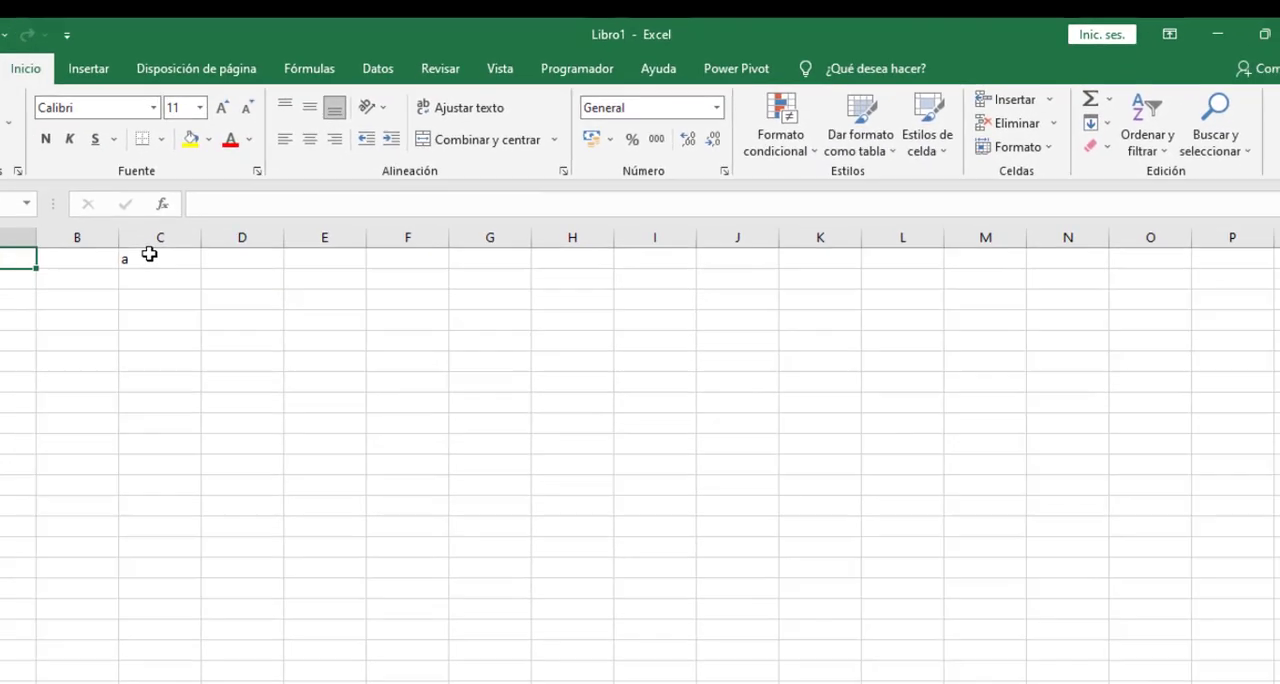
- Test the red rule on A1 by entering r and then a in cell C1
{"action": "left_click", "coordinate": [55, 328]}
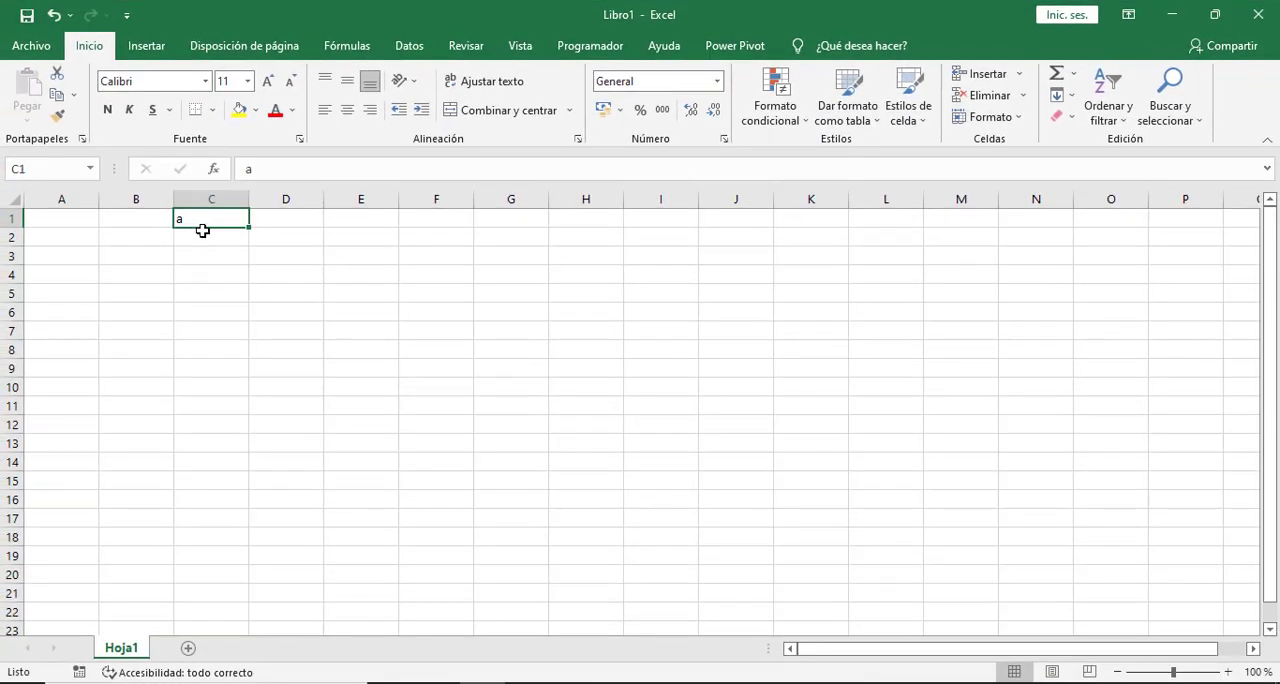
{"action": "type", "text": "r"}
{"action": "left_click", "coordinate": [266, 311]}
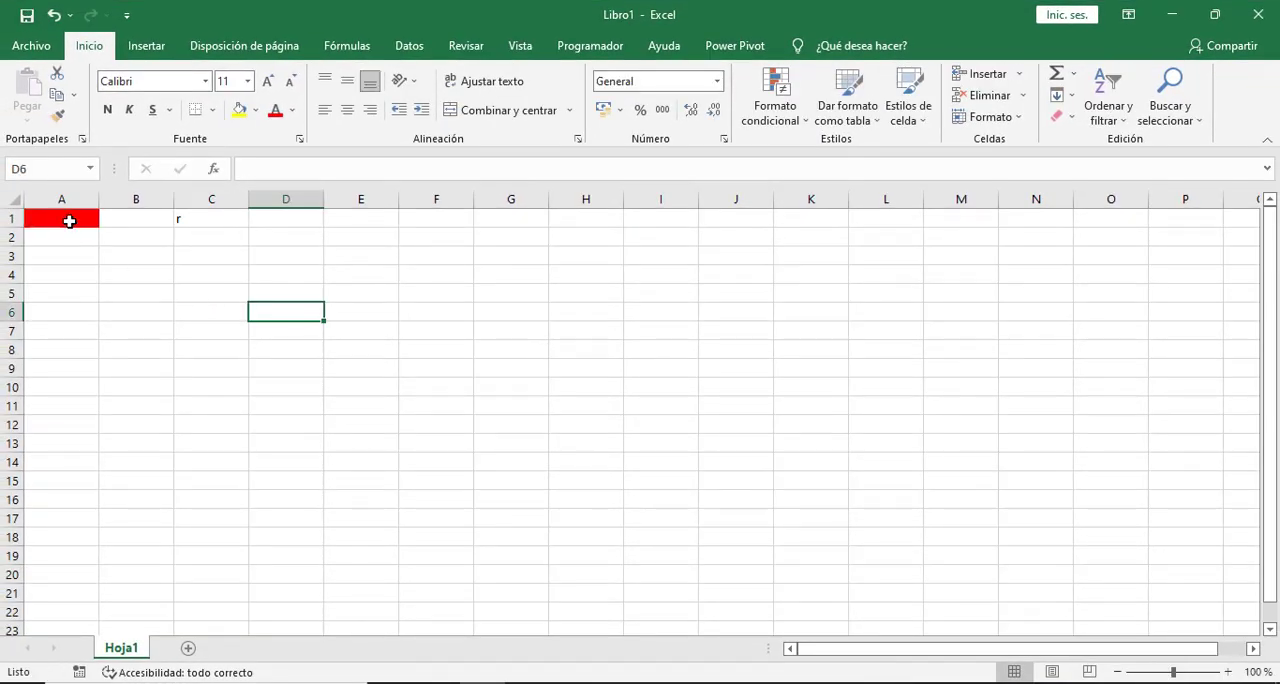
{"action": "left_click", "coordinate": [69, 221]}
{"action": "left_click", "coordinate": [197, 314]}
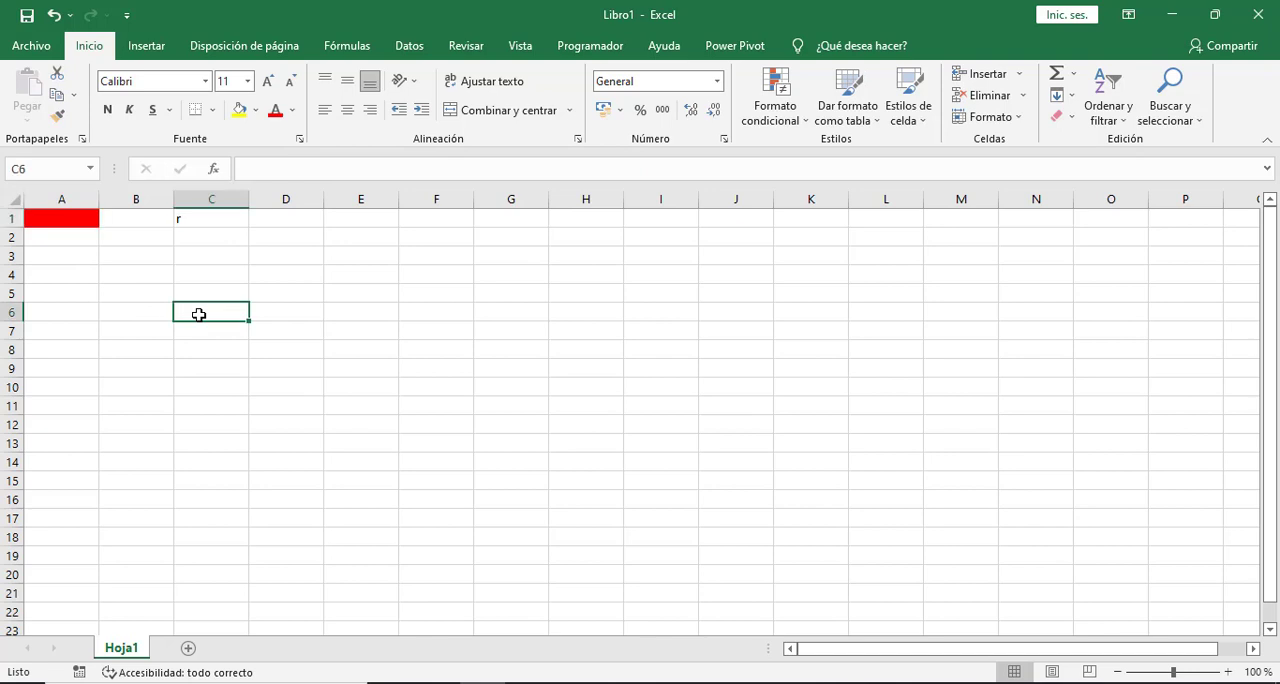
{"action": "left_click", "coordinate": [197, 218]}
{"action": "type", "text": "a"}
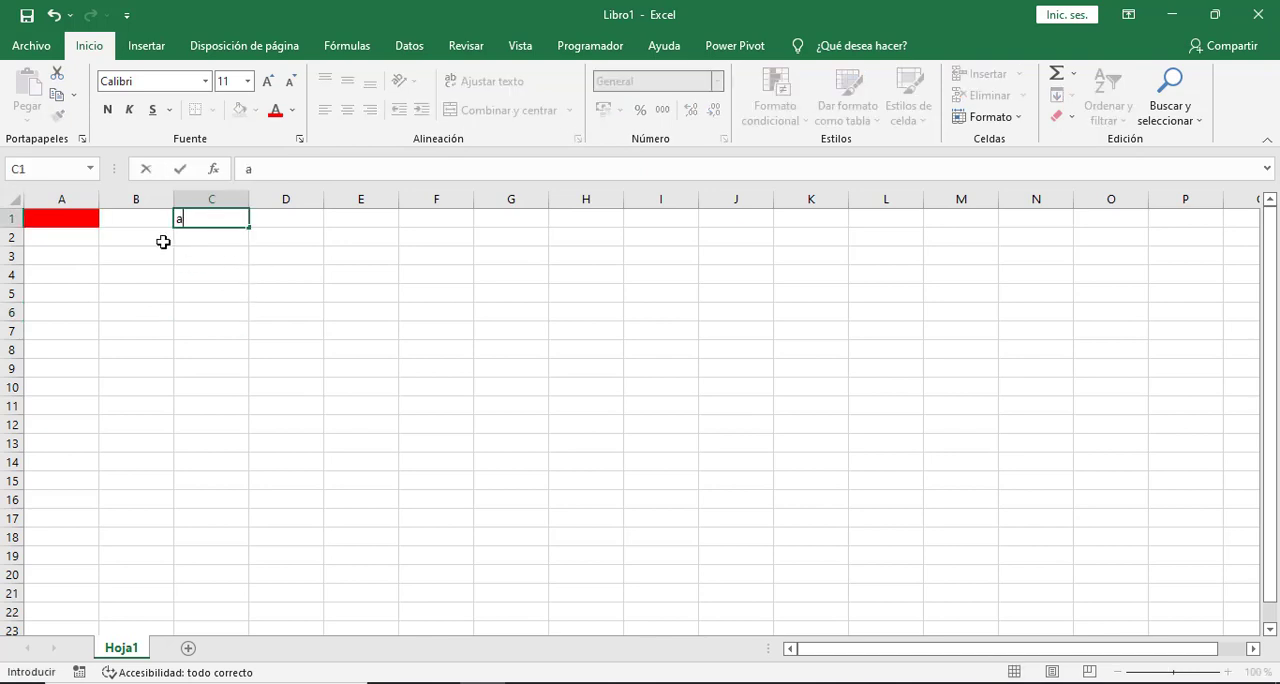
{"action": "key", "text": "Return"}
{"action": "left_click", "coordinate": [69, 221]}
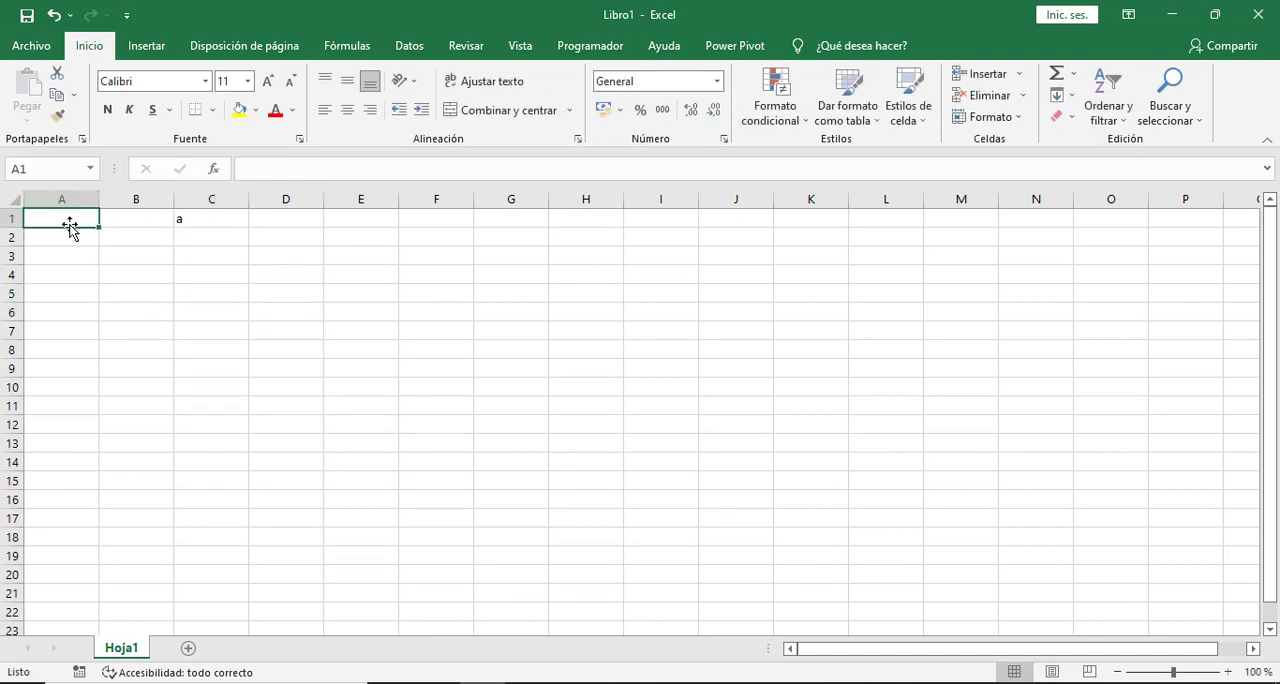
{"action": "left_click", "coordinate": [363, 315]}
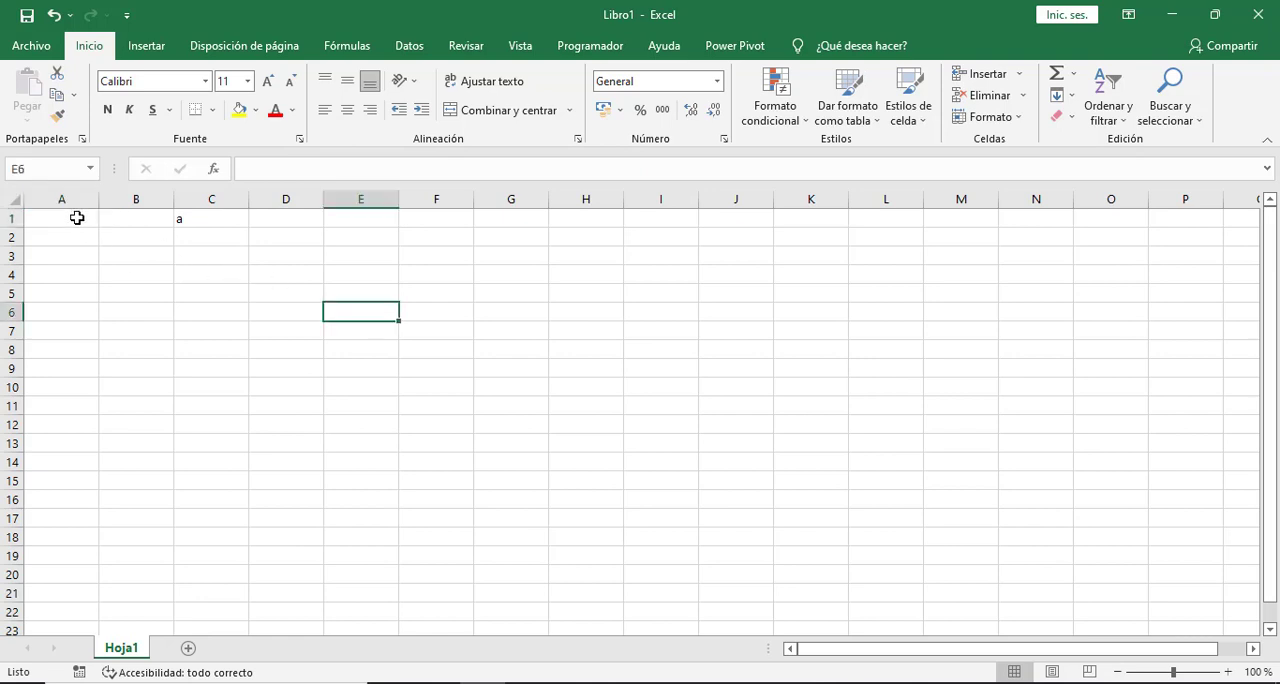
- Review the conditional formatting rules applied to cell A1 in the rules manager without changing them
{"action": "left_click", "coordinate": [77, 217]}
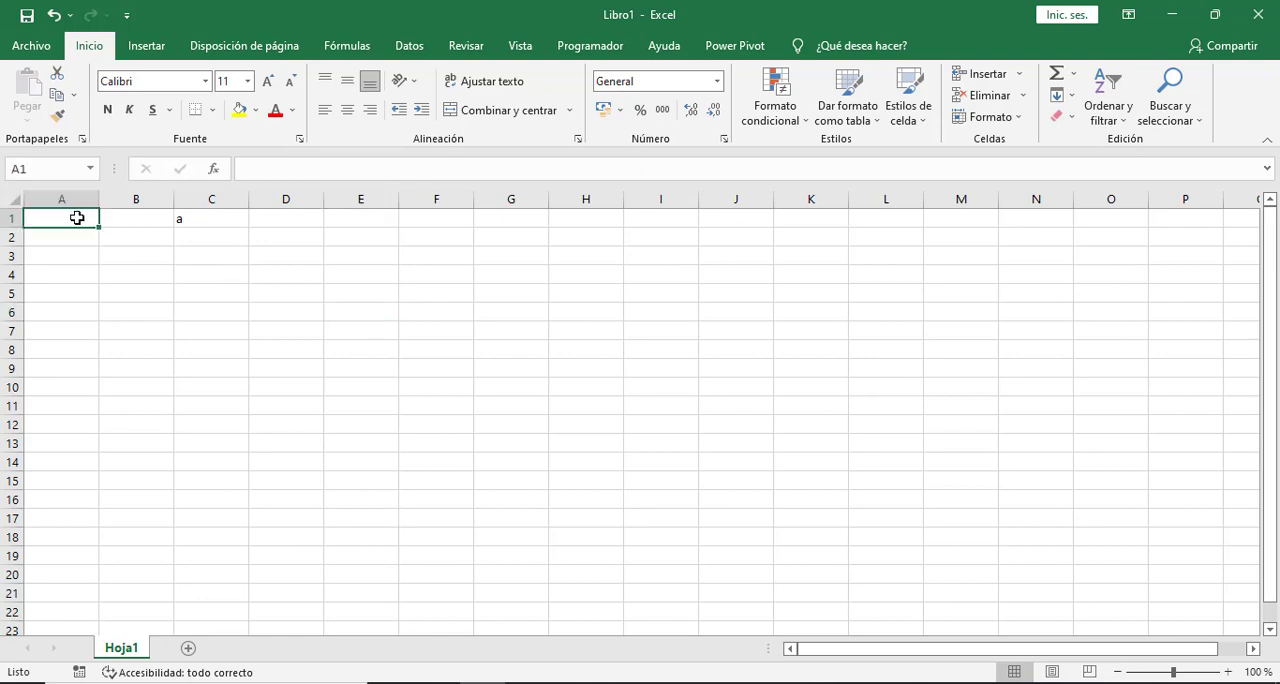
{"action": "left_click", "coordinate": [776, 118]}
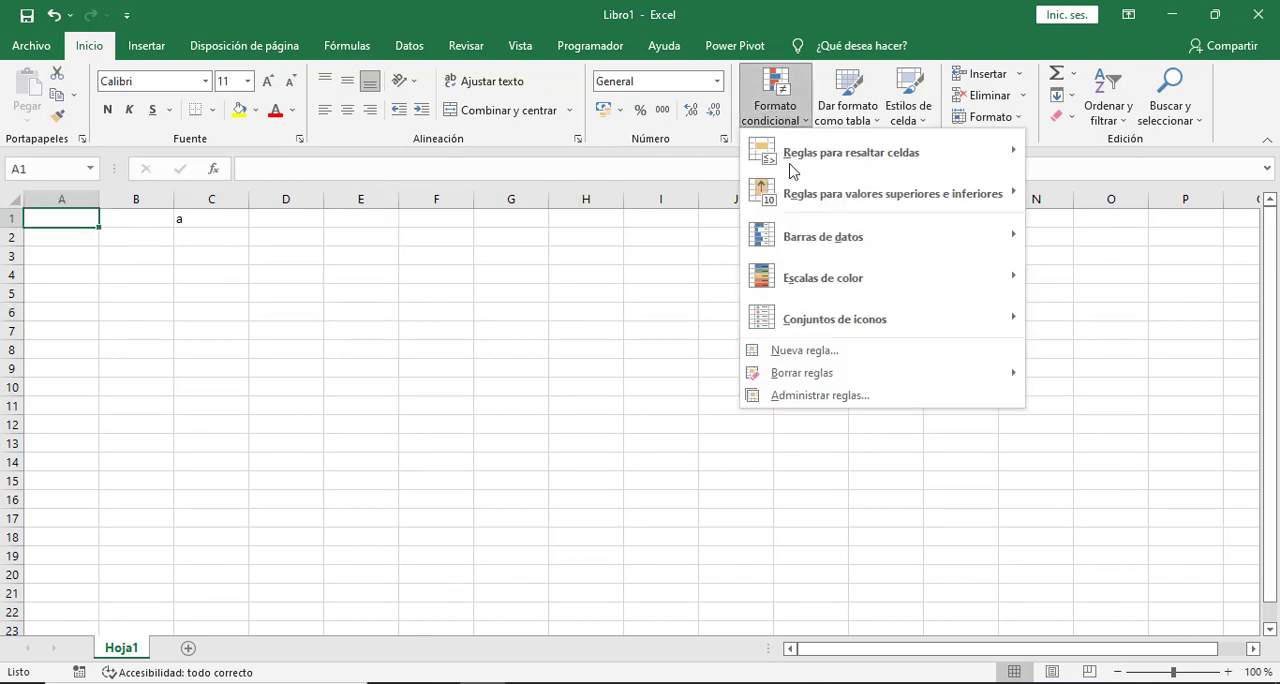
{"action": "left_click", "coordinate": [816, 397]}
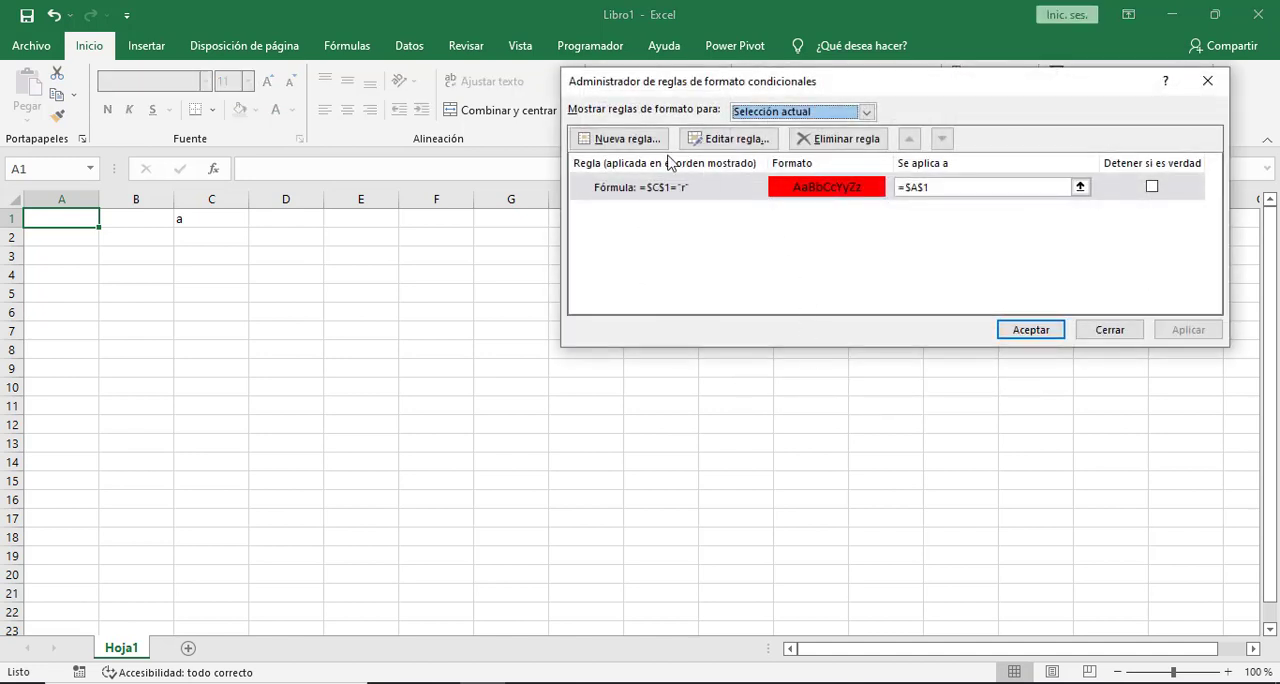
{"action": "left_click", "coordinate": [1104, 331]}
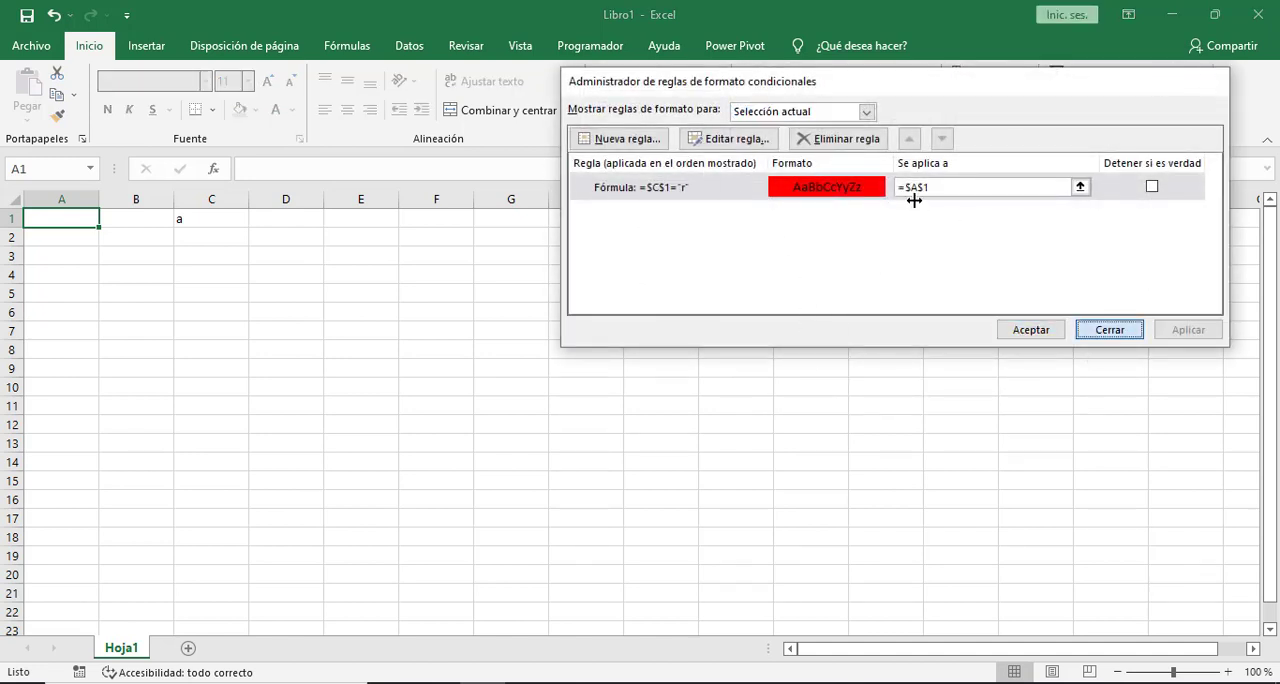
- Create a second formula-based formatting rule for cell A1 with the formula =$C$1="a"
{"action": "left_click", "coordinate": [775, 110]}
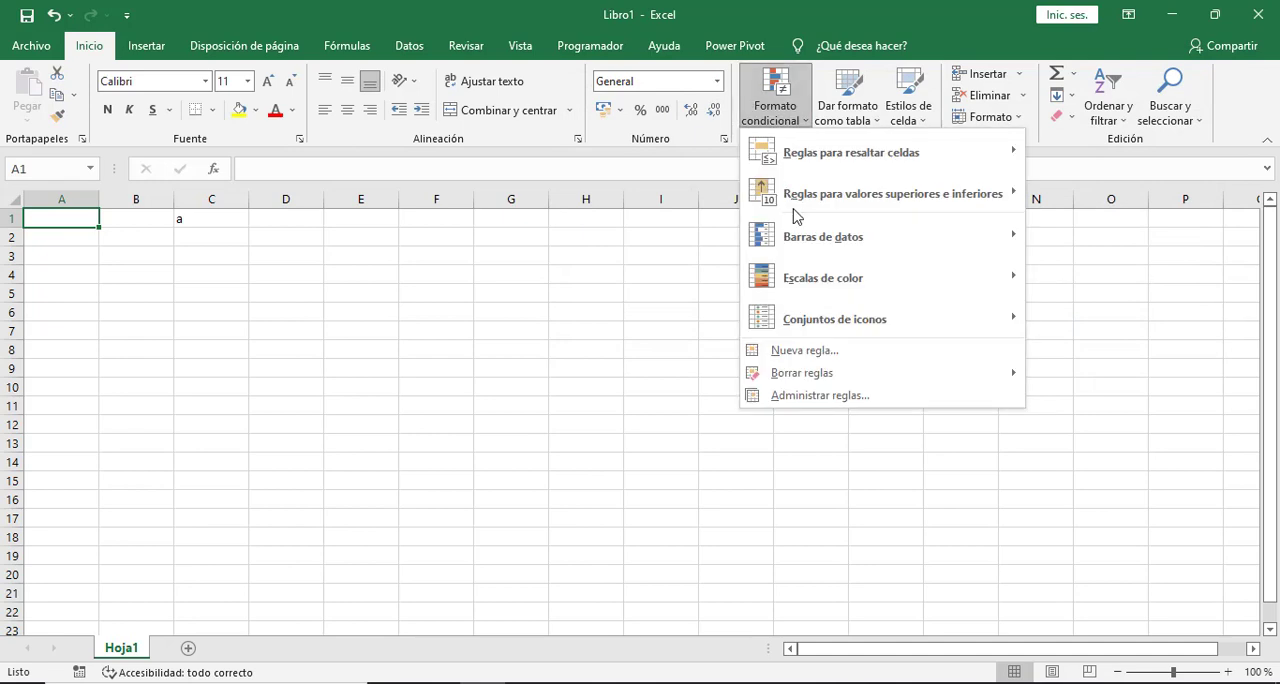
{"action": "left_click", "coordinate": [808, 352]}
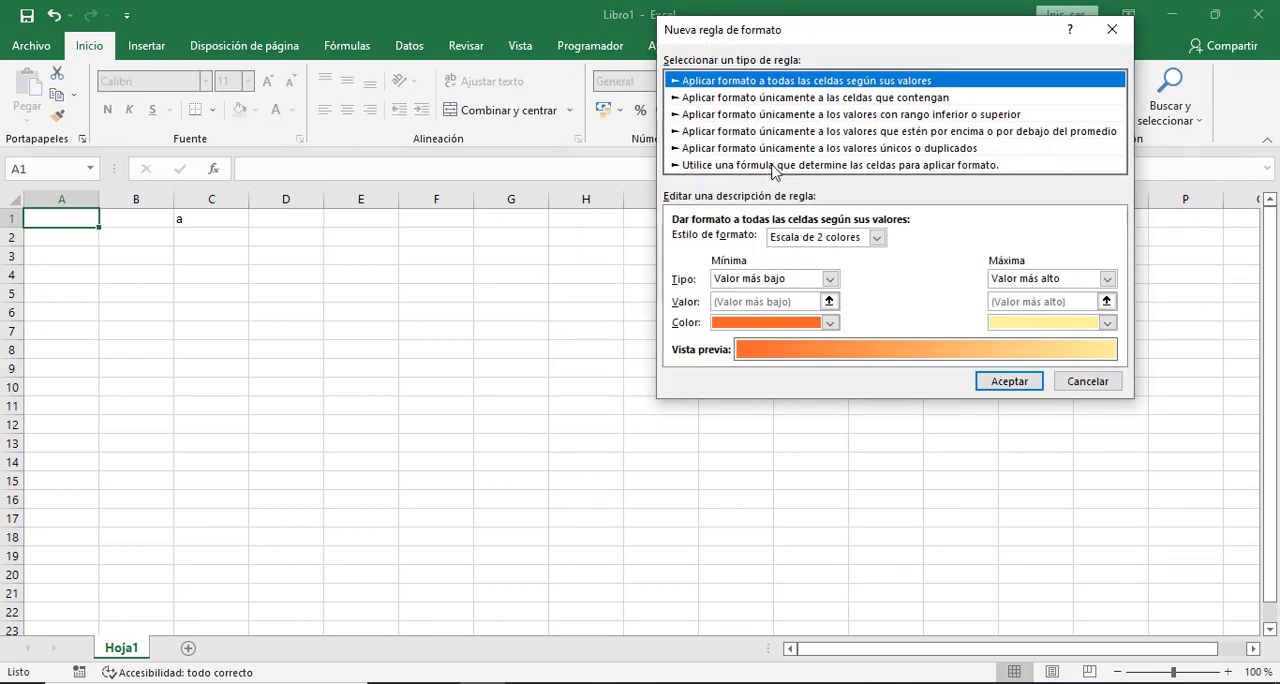
{"action": "left_click", "coordinate": [777, 166]}
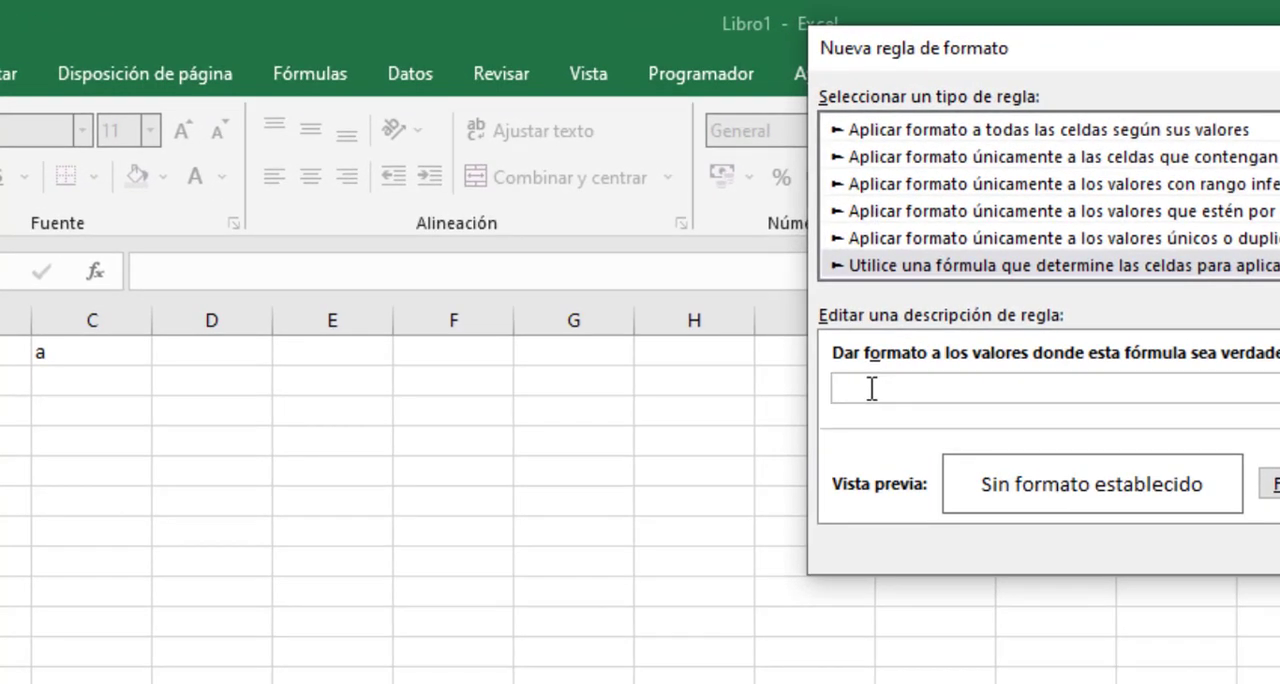
{"action": "left_click", "coordinate": [74, 344]}
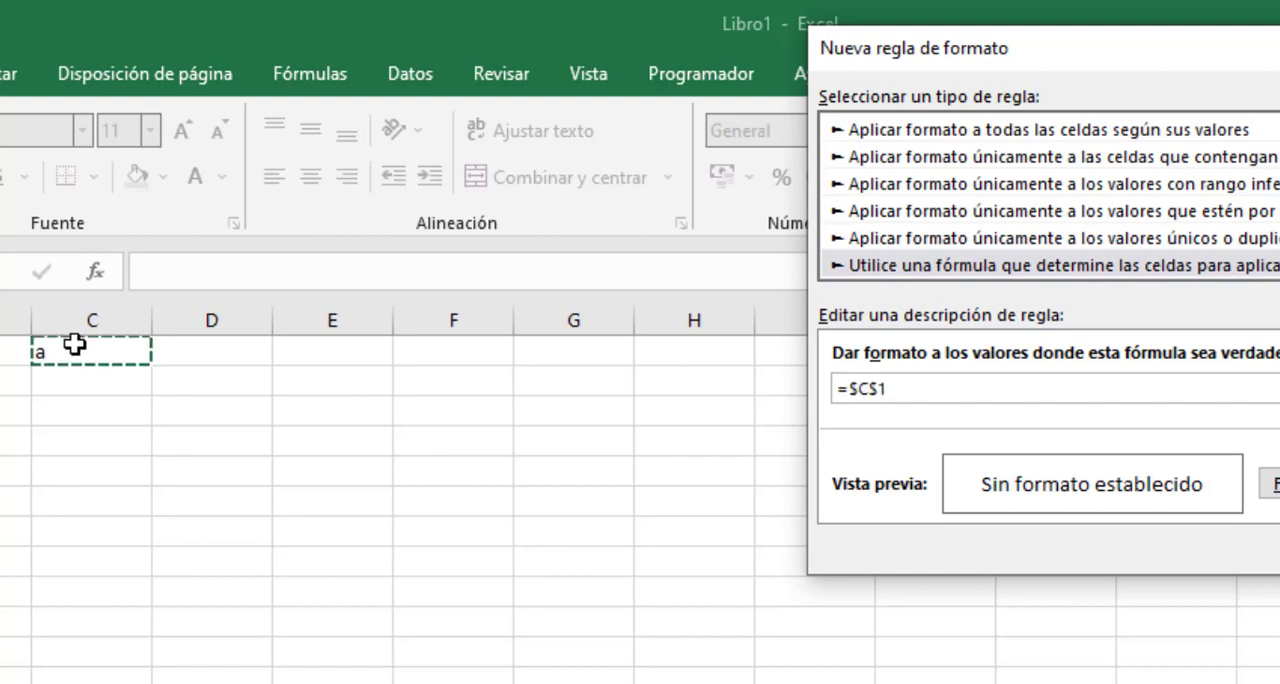
{"action": "type", "text": "=\"a\""}
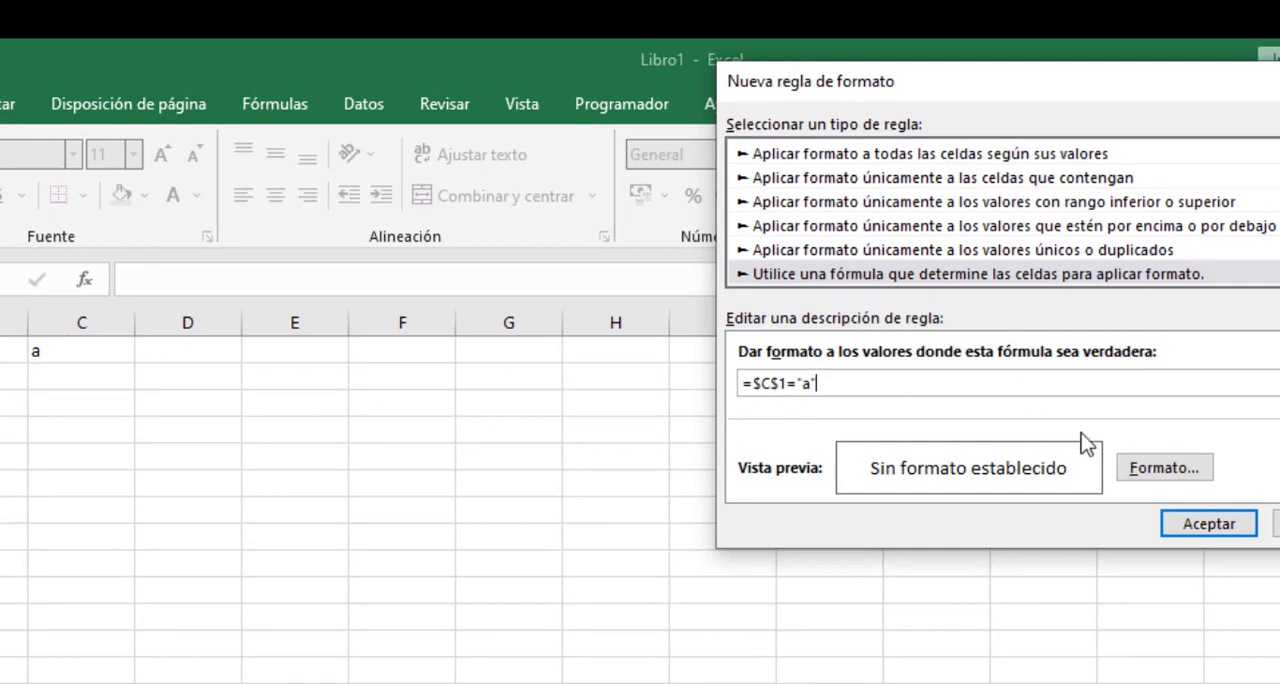
- Give the =$C$1="a" rule a yellow fill and apply it to cell A1
{"action": "left_click", "coordinate": [1158, 470]}
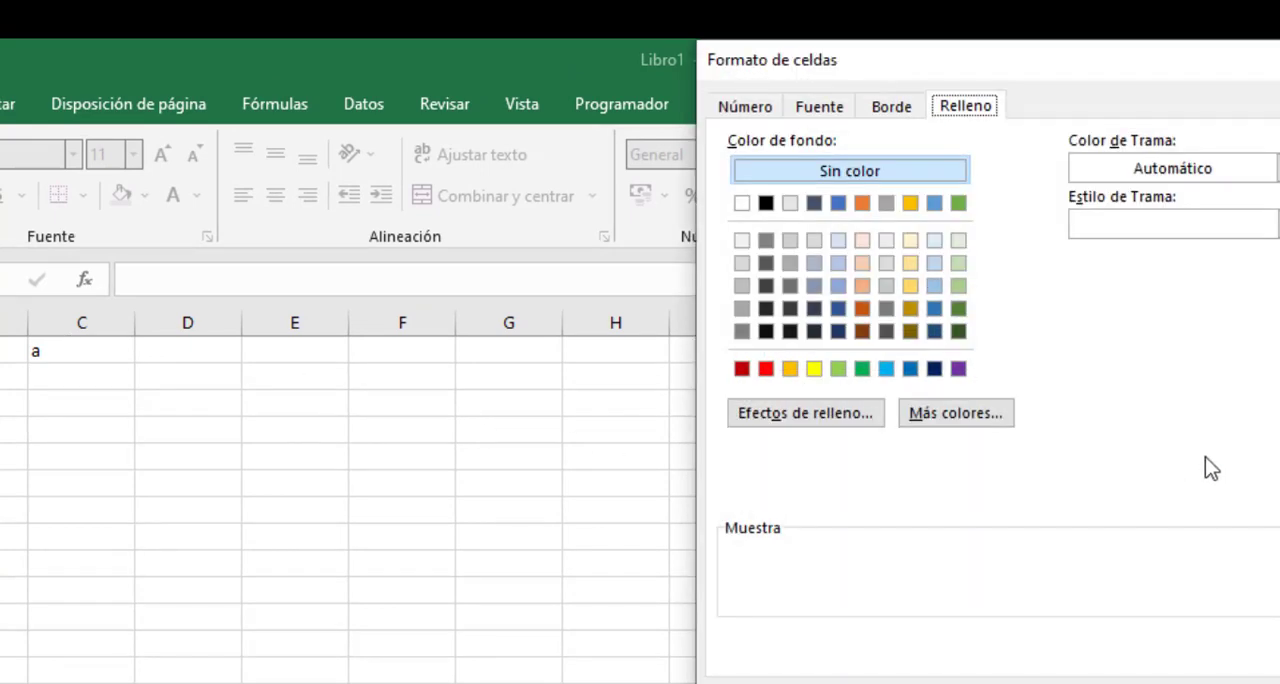
{"action": "left_click", "coordinate": [816, 370]}
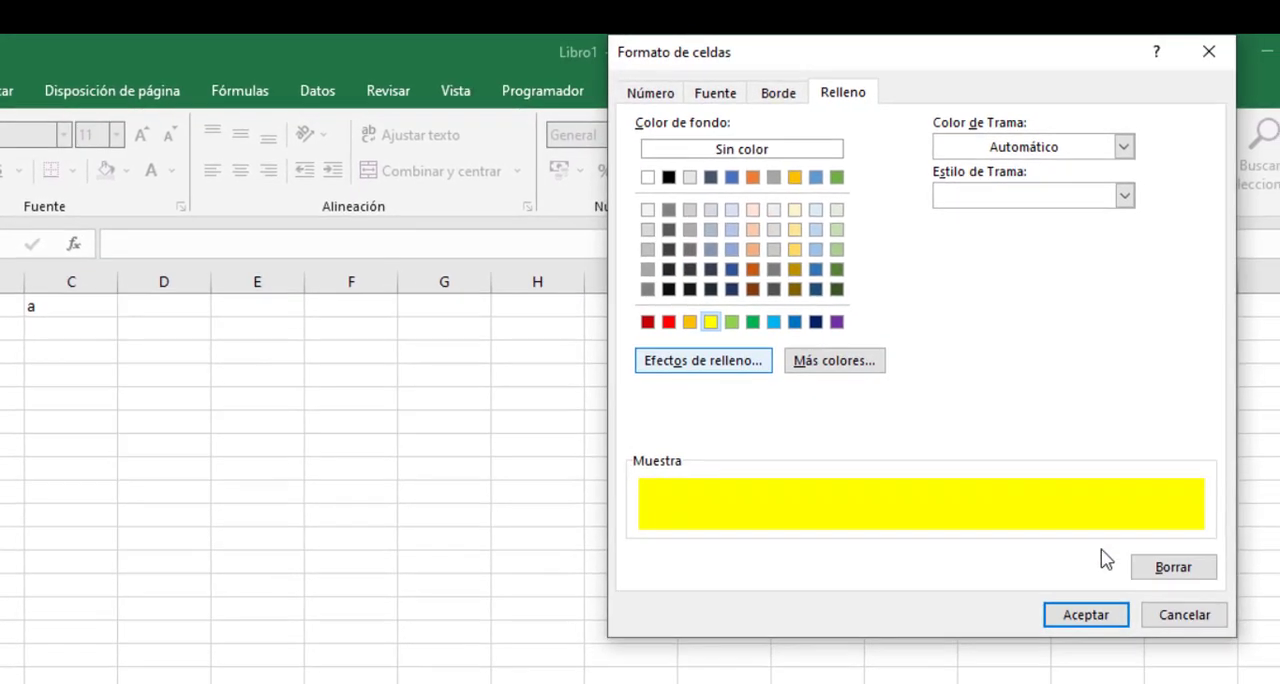
{"action": "left_click", "coordinate": [1095, 615]}
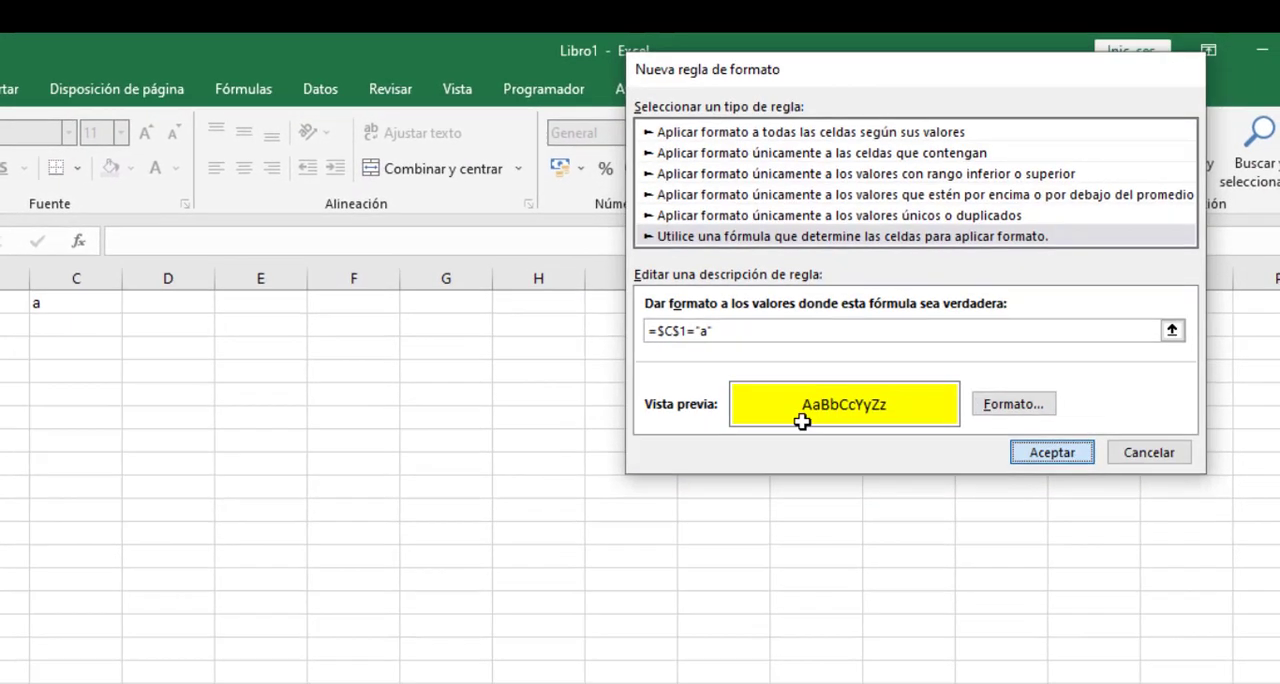
{"action": "key", "text": "Return"}
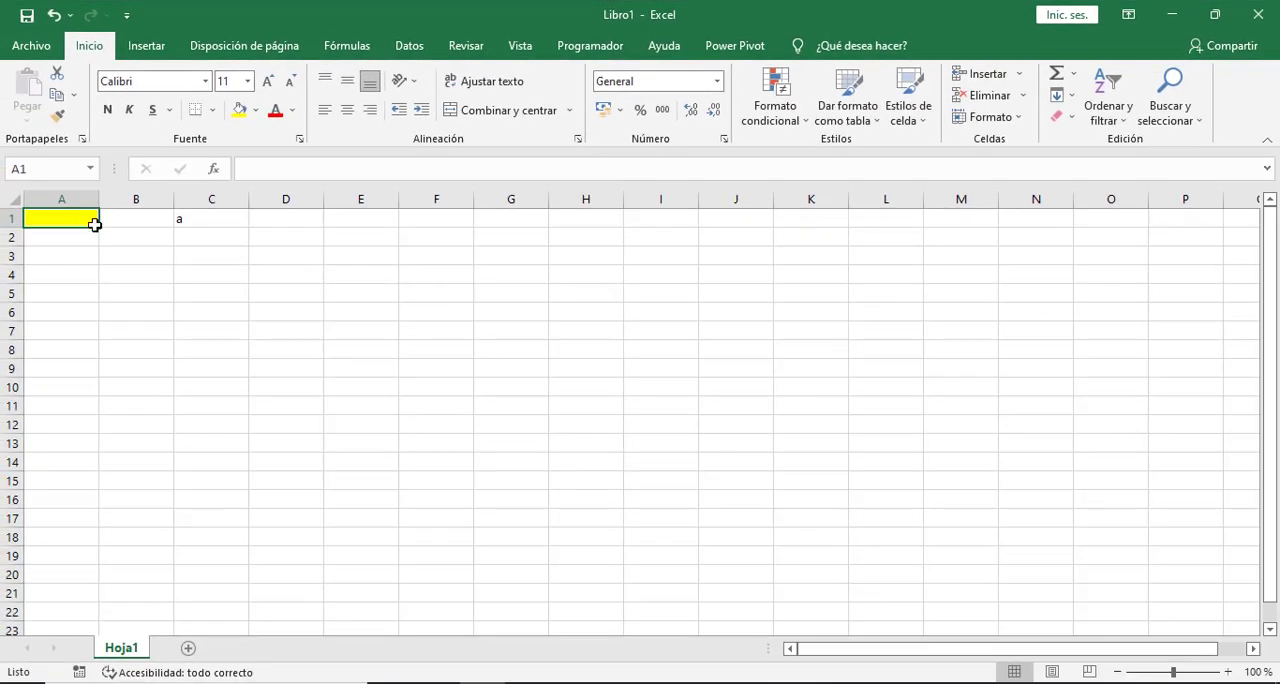
- Replace the content of cell C1 with r and check the conditional fill of cell A1
{"action": "left_click", "coordinate": [204, 258]}
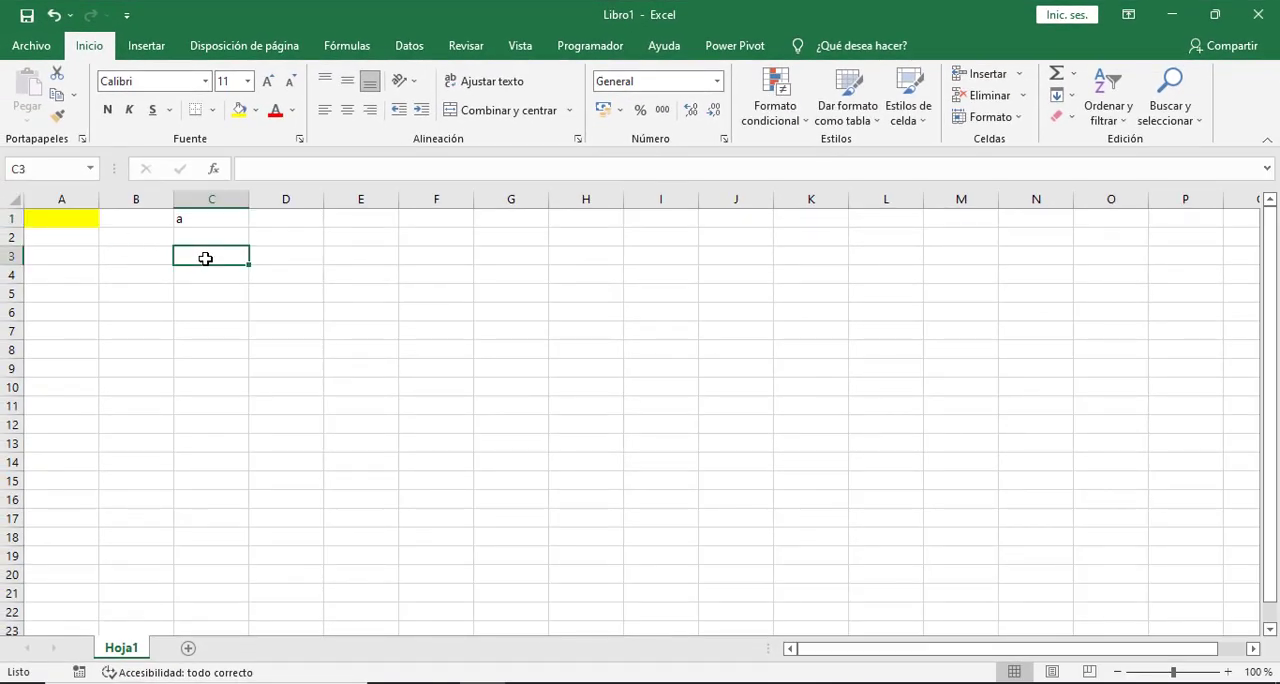
{"action": "left_click", "coordinate": [216, 218]}
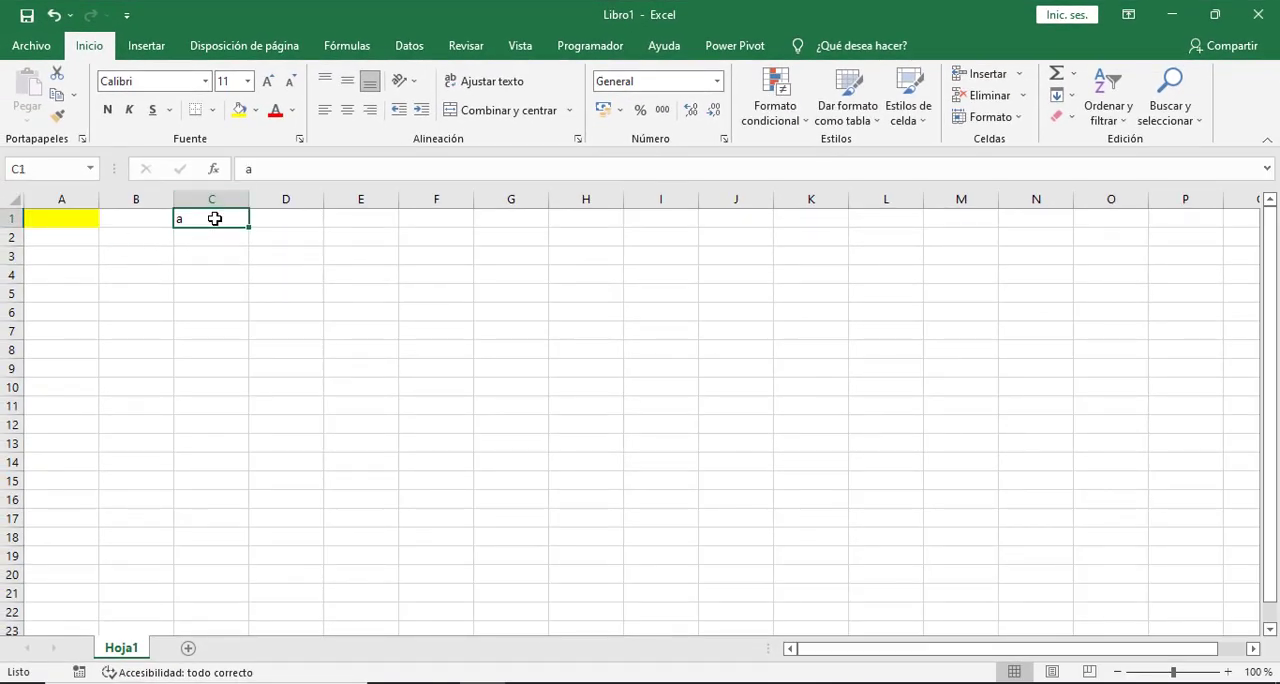
{"action": "left_click", "coordinate": [55, 212]}
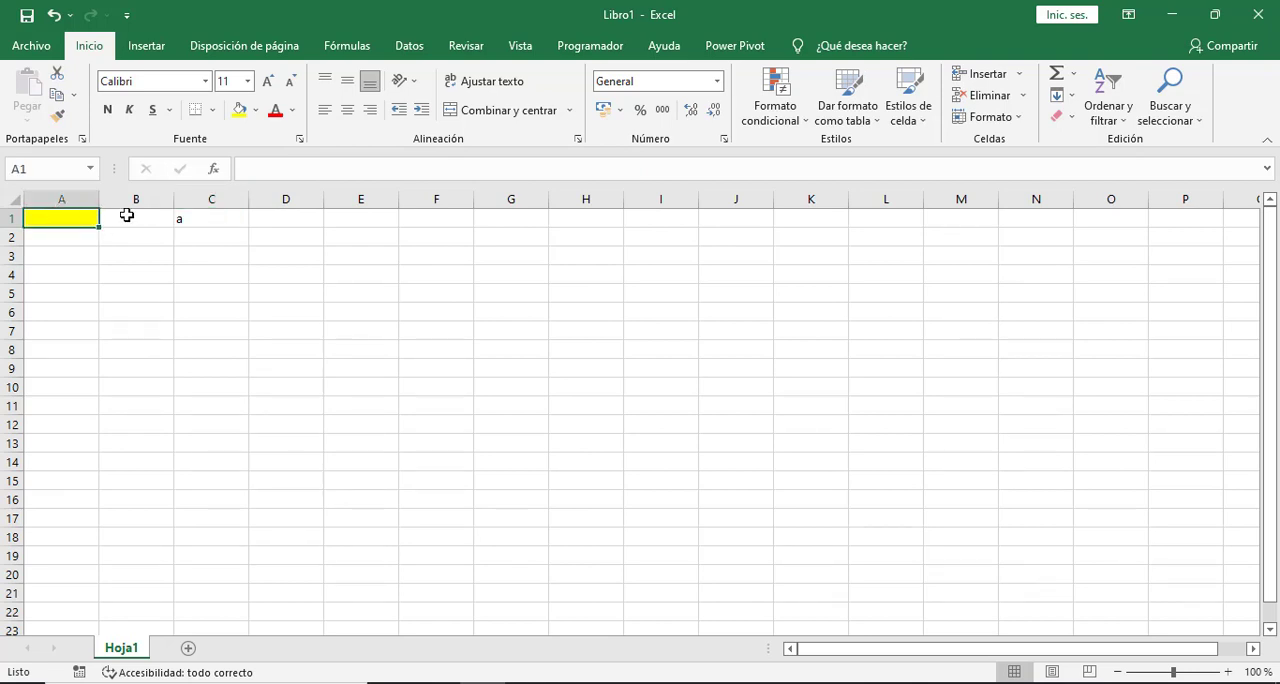
{"action": "left_click", "coordinate": [215, 213]}
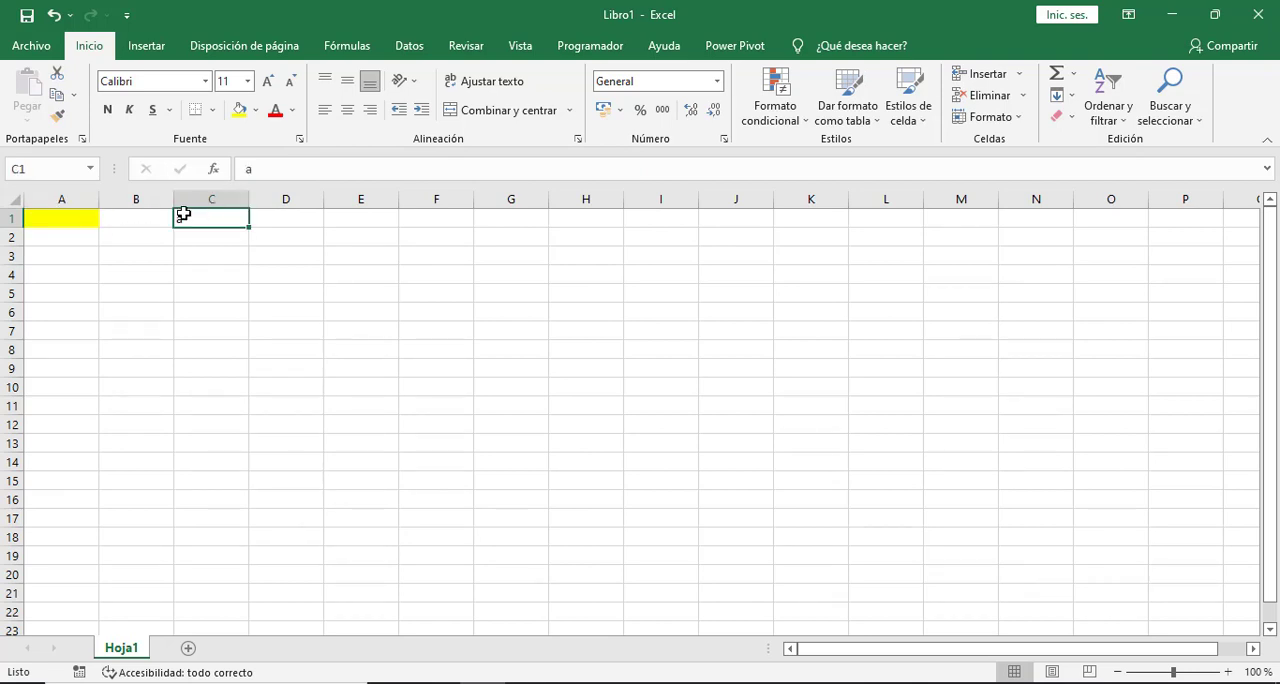
{"action": "left_click", "coordinate": [77, 216]}
{"action": "left_click", "coordinate": [192, 222]}
{"action": "type", "text": "r"}
{"action": "left_click", "coordinate": [222, 300]}
{"action": "left_click", "coordinate": [61, 226]}
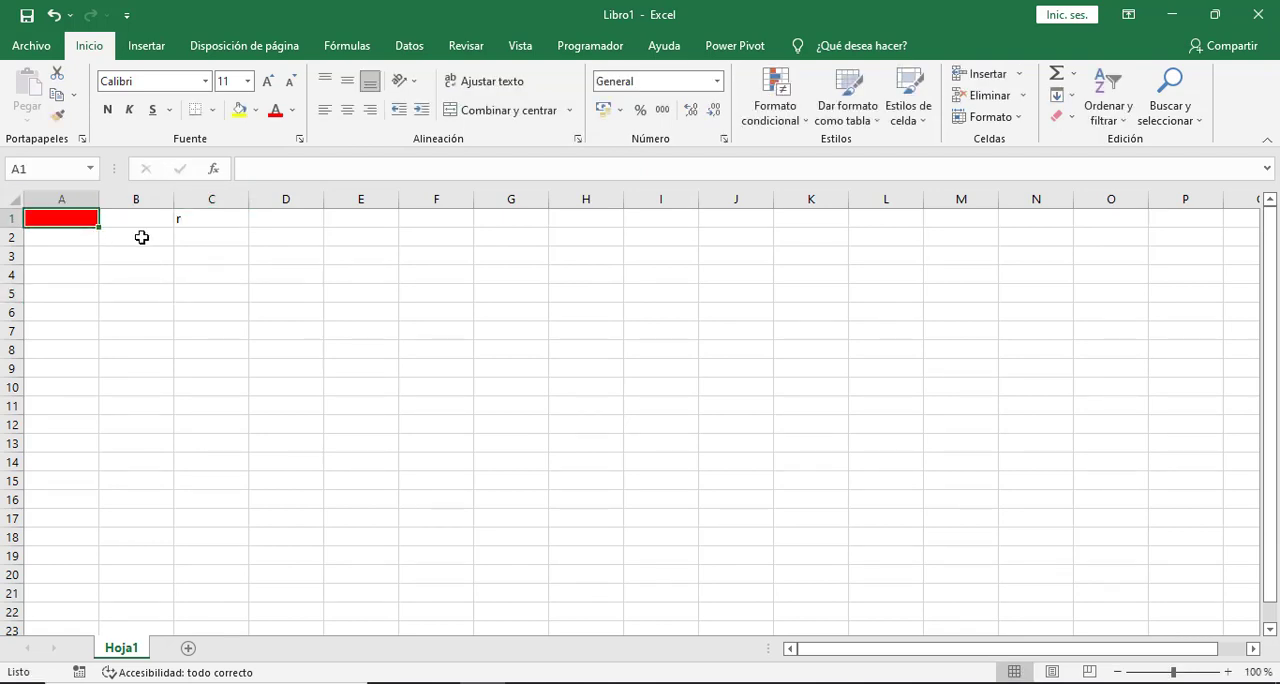
- Test the formatting rules with a non-matching letter by entering h in cell C1
{"action": "left_click", "coordinate": [206, 223]}
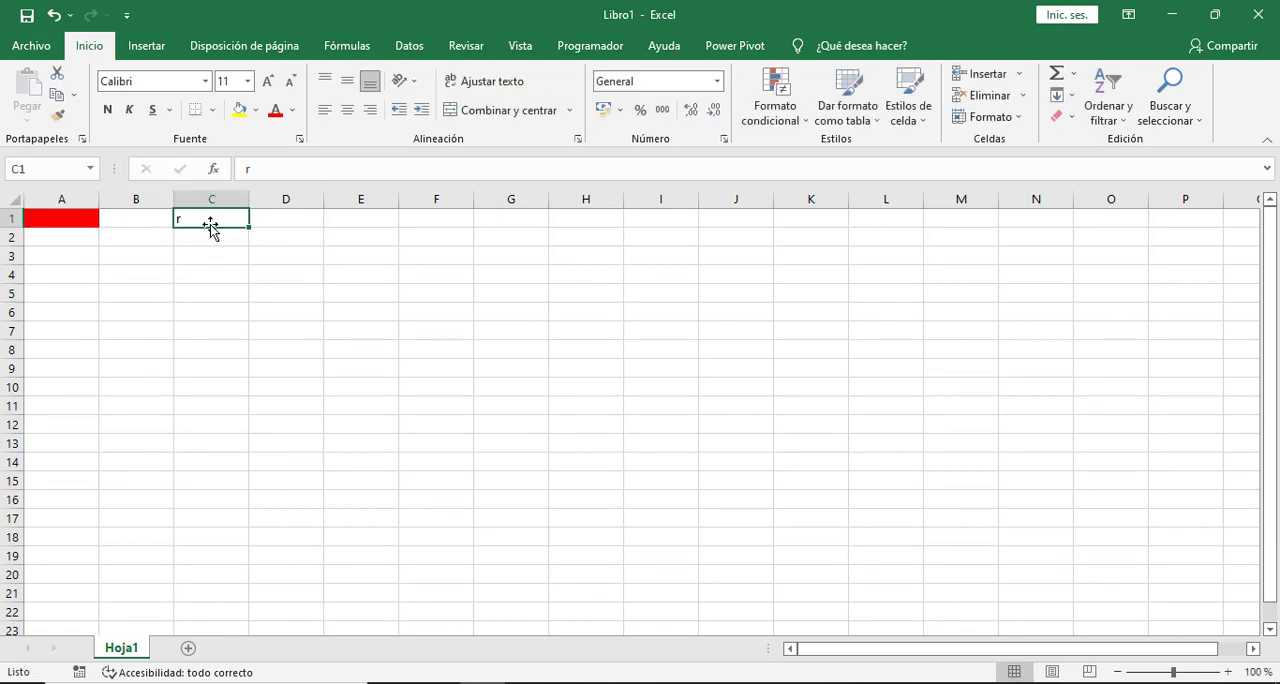
{"action": "type", "text": "h"}
{"action": "left_click", "coordinate": [197, 311]}
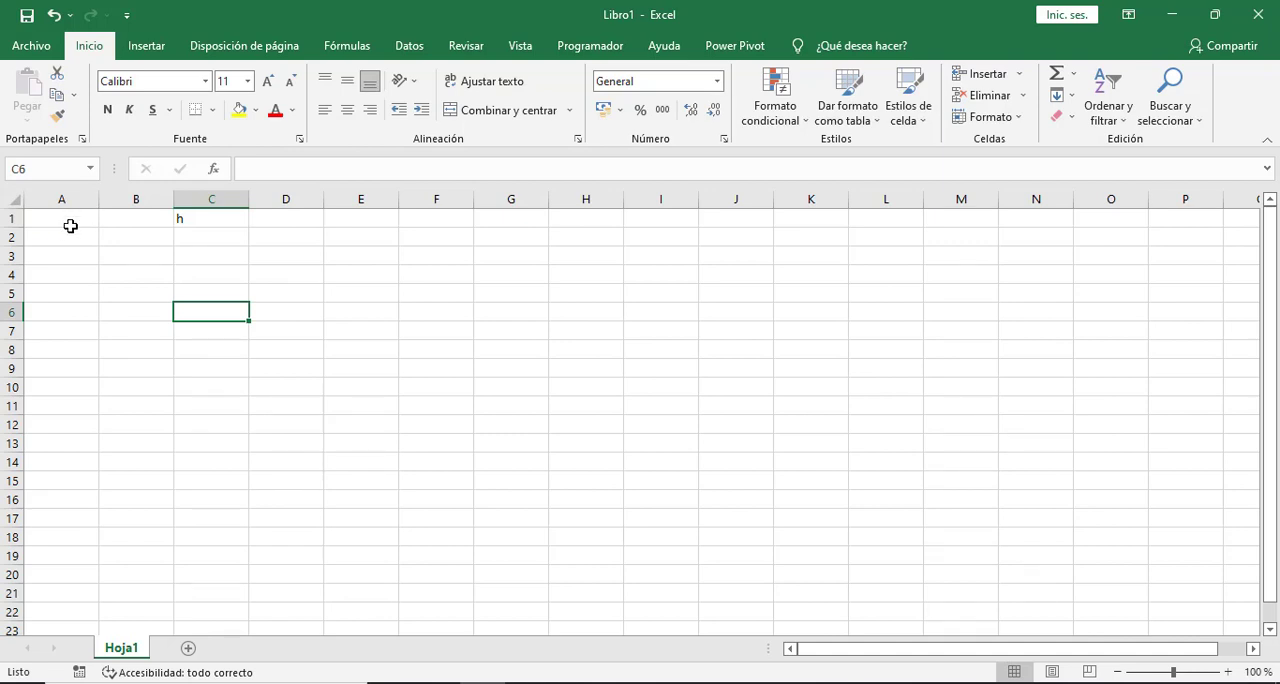
{"action": "left_click", "coordinate": [210, 220]}
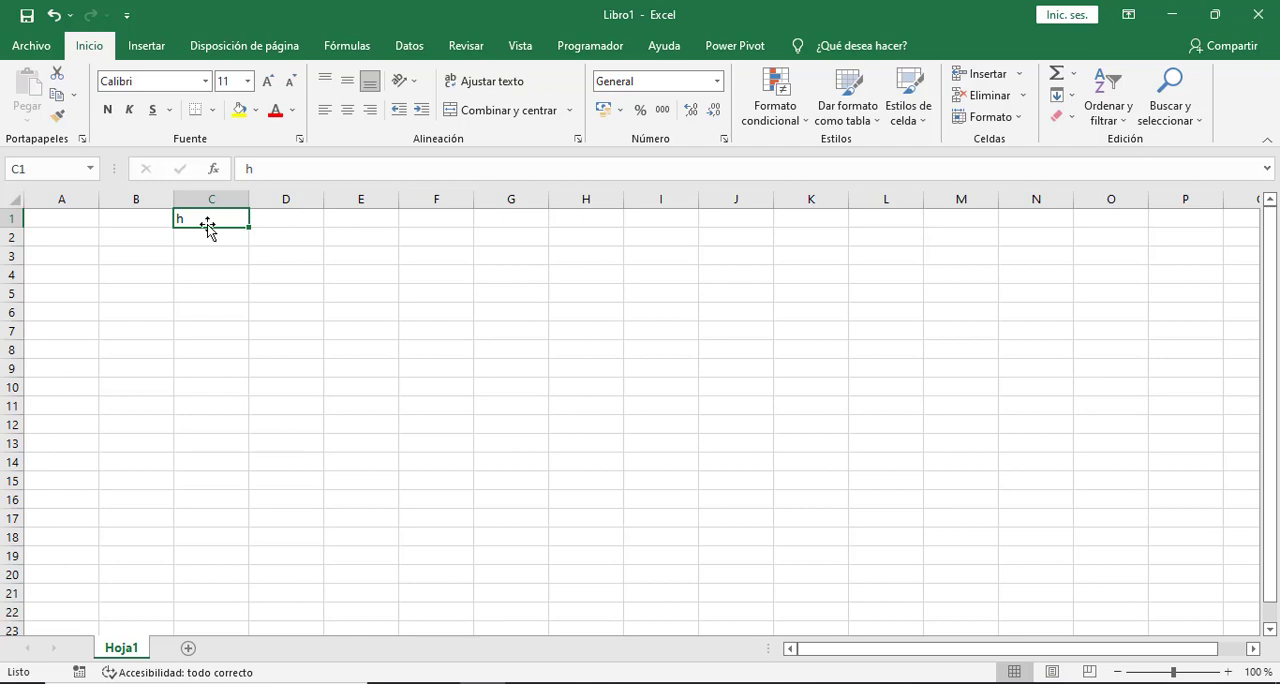
- Enter the text hola in cell A1
{"action": "left_click", "coordinate": [77, 222]}
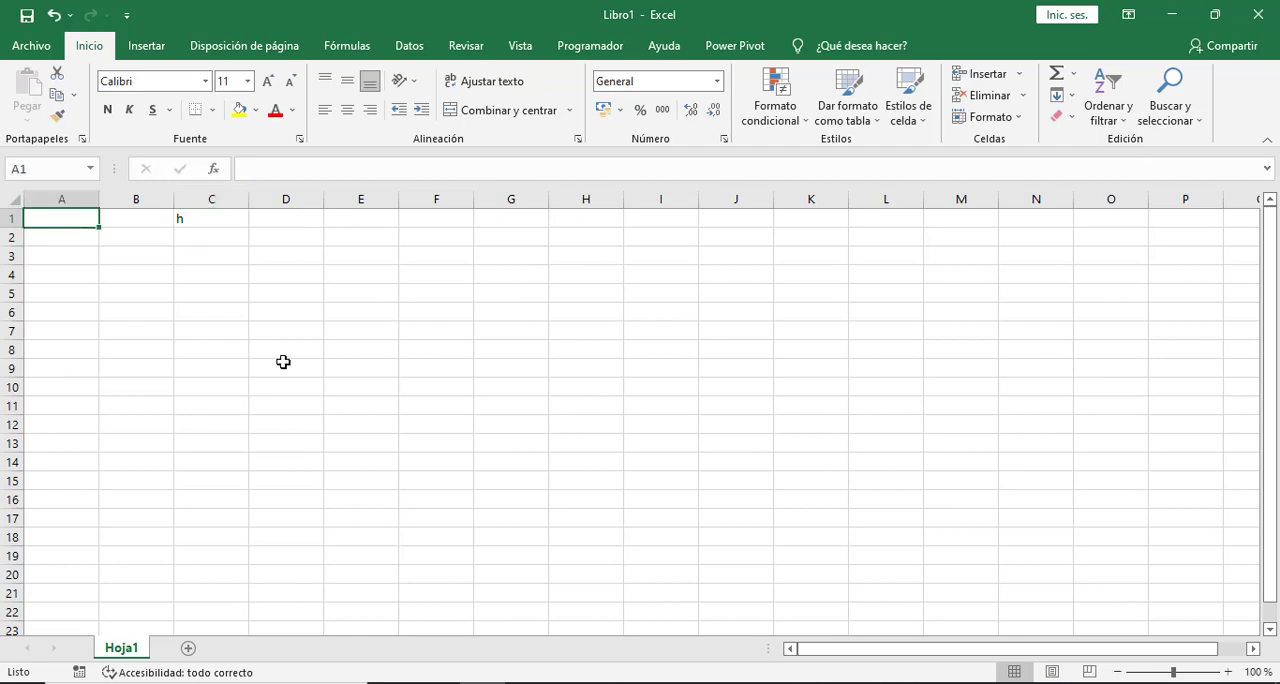
{"action": "type", "text": "hola"}
{"action": "key", "text": "Return"}
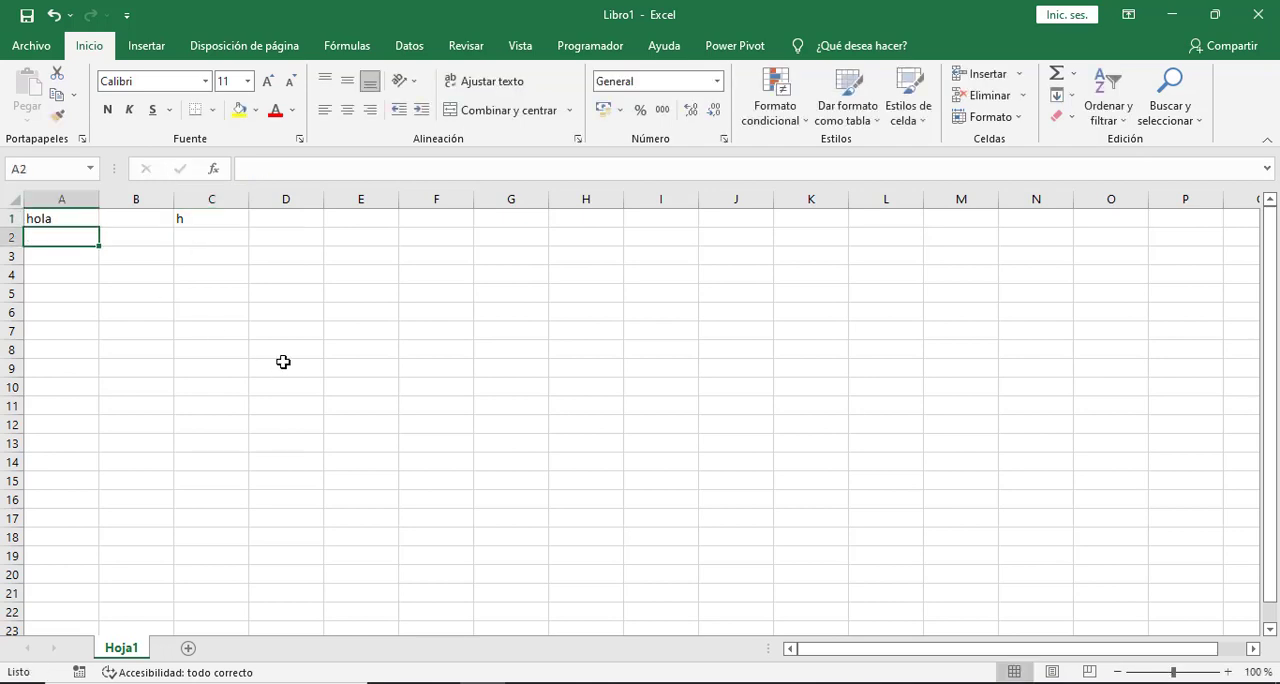
- Test both colour rules on the text in A1 by entering r and then a in cell C1
{"action": "left_click", "coordinate": [203, 216]}
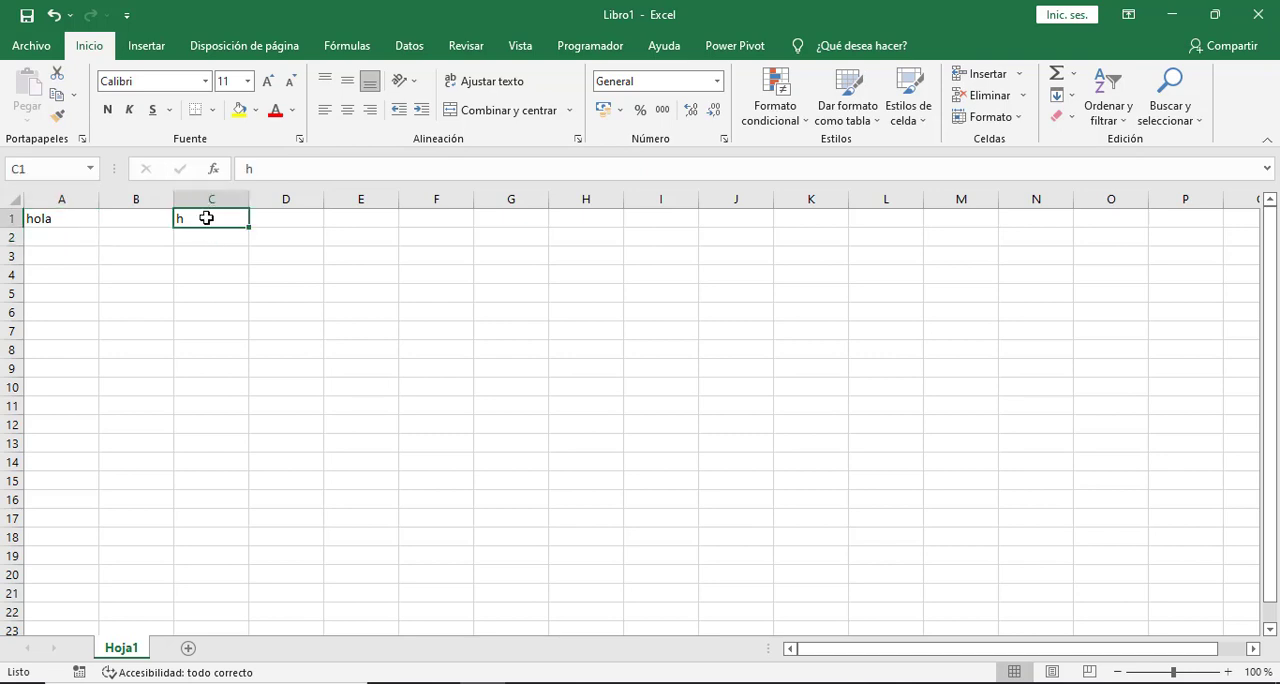
{"action": "type", "text": "r"}
{"action": "left_click", "coordinate": [227, 273]}
{"action": "left_click", "coordinate": [208, 220]}
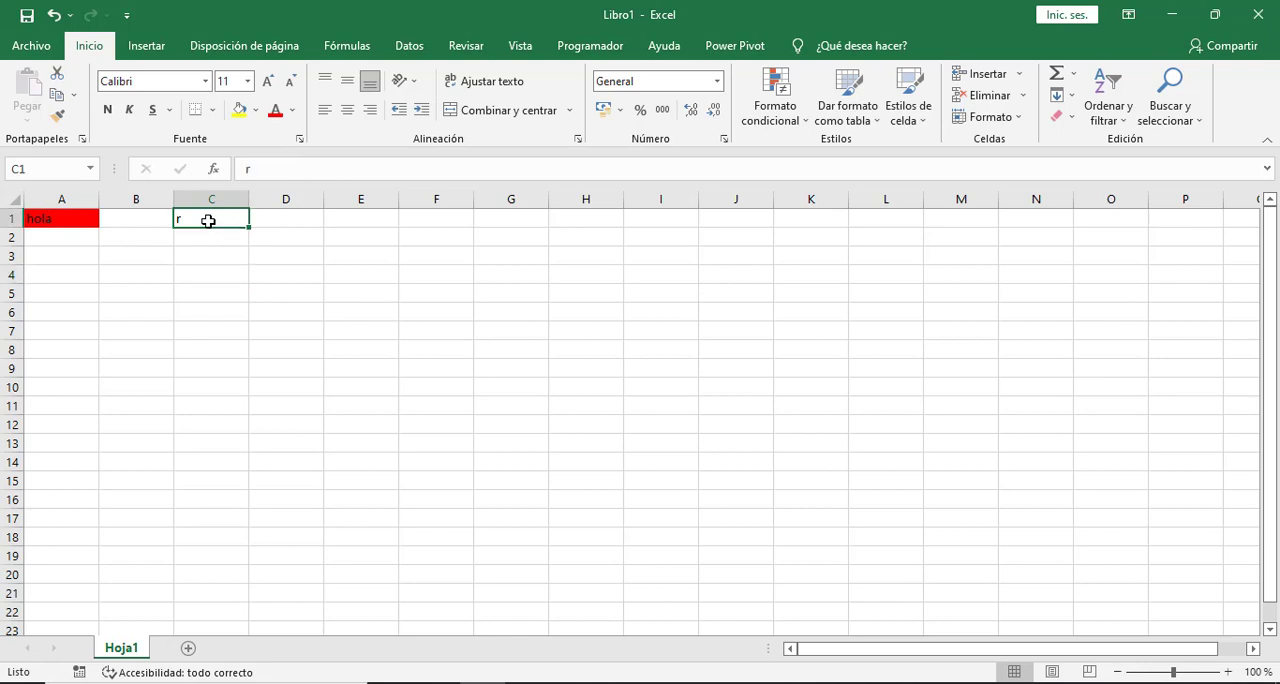
{"action": "type", "text": "a"}
{"action": "left_click", "coordinate": [220, 273]}
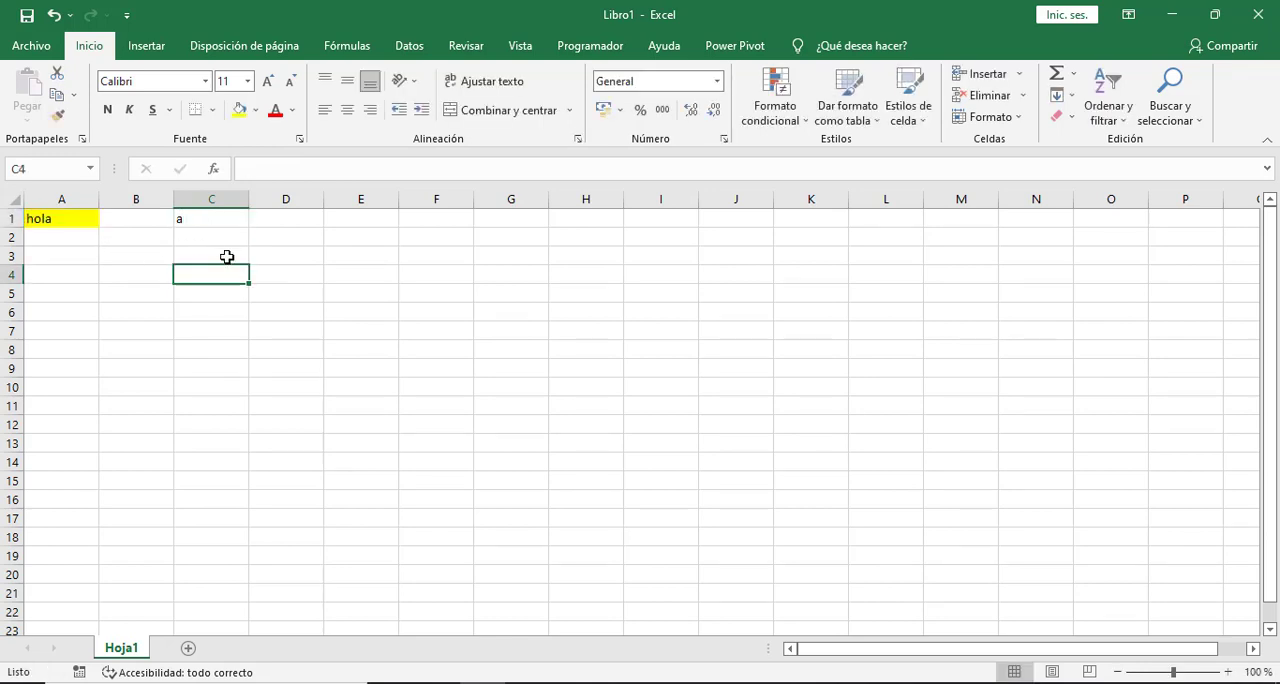
{"action": "left_click", "coordinate": [227, 257]}
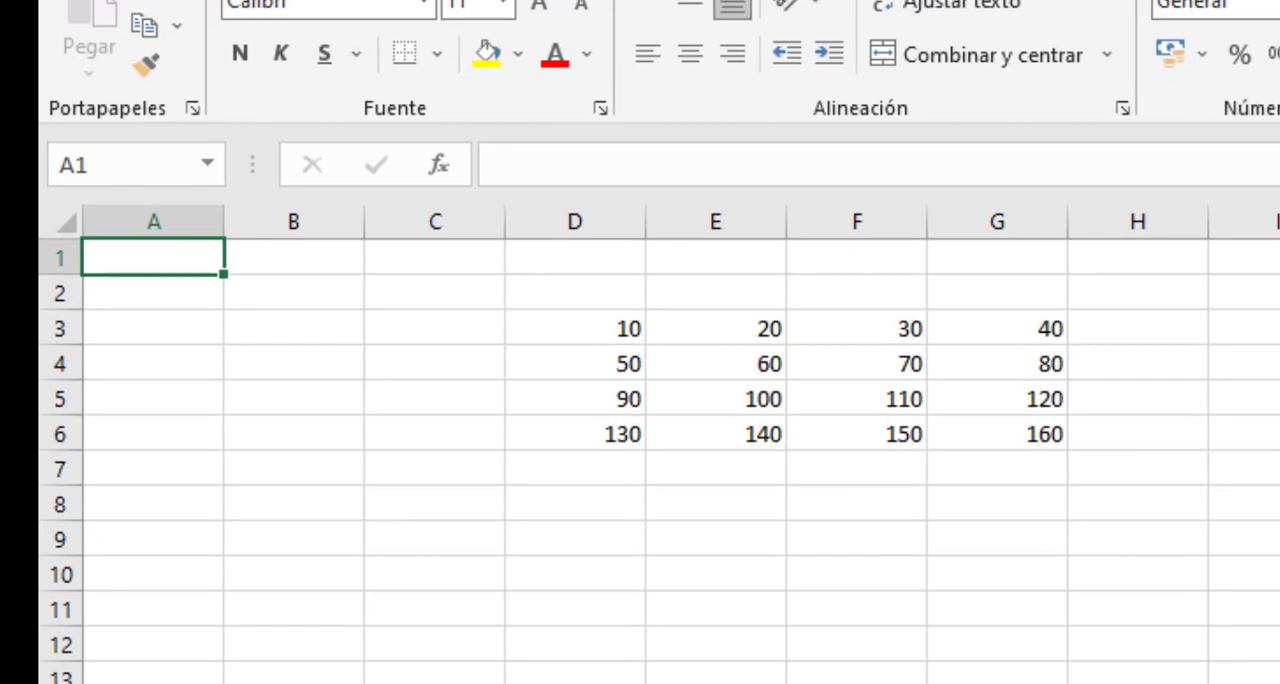
- Enter the formula =DESREF(D3;1;2) in cell A1 of the sheet with the number table
{"action": "type", "text": "=DESREF("}
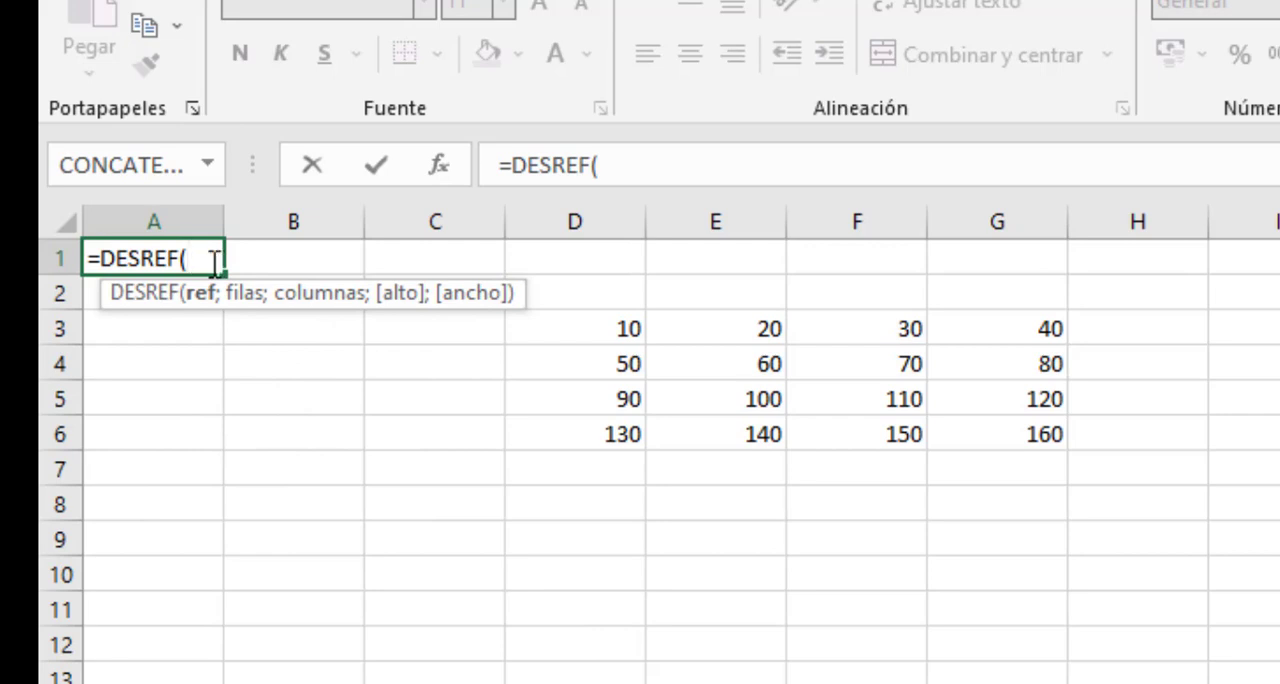
{"action": "left_click", "coordinate": [597, 330]}
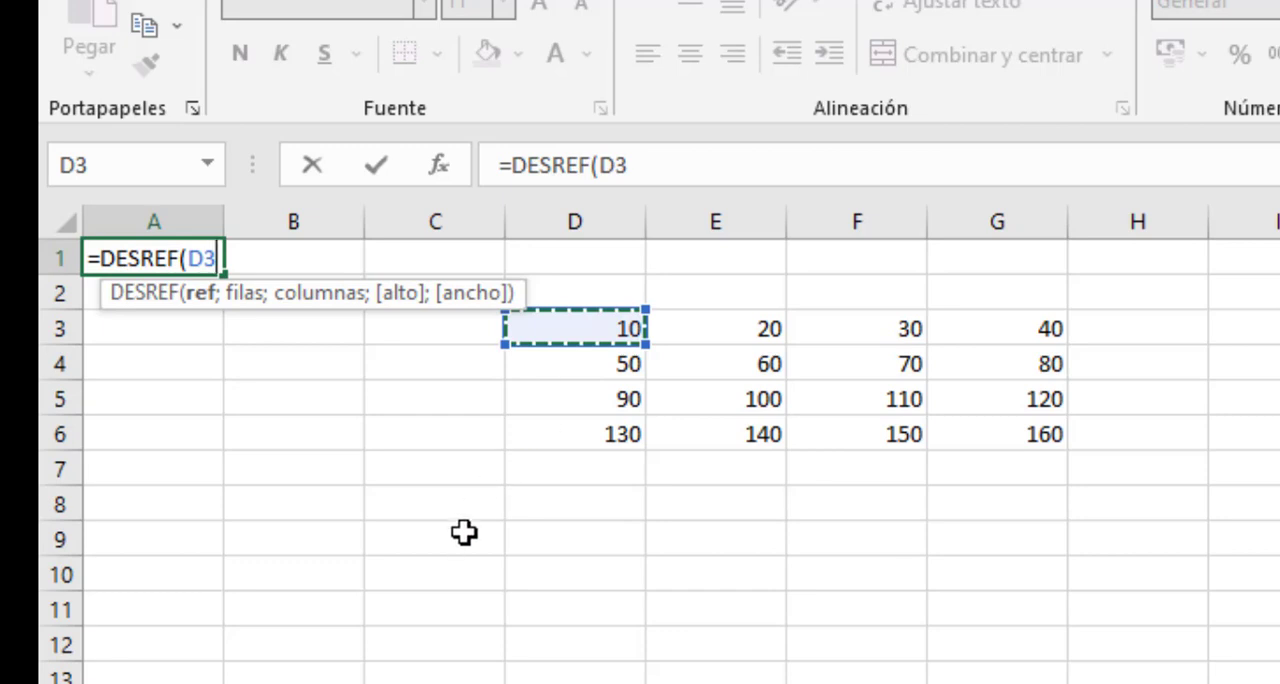
{"action": "type", "text": ";"}
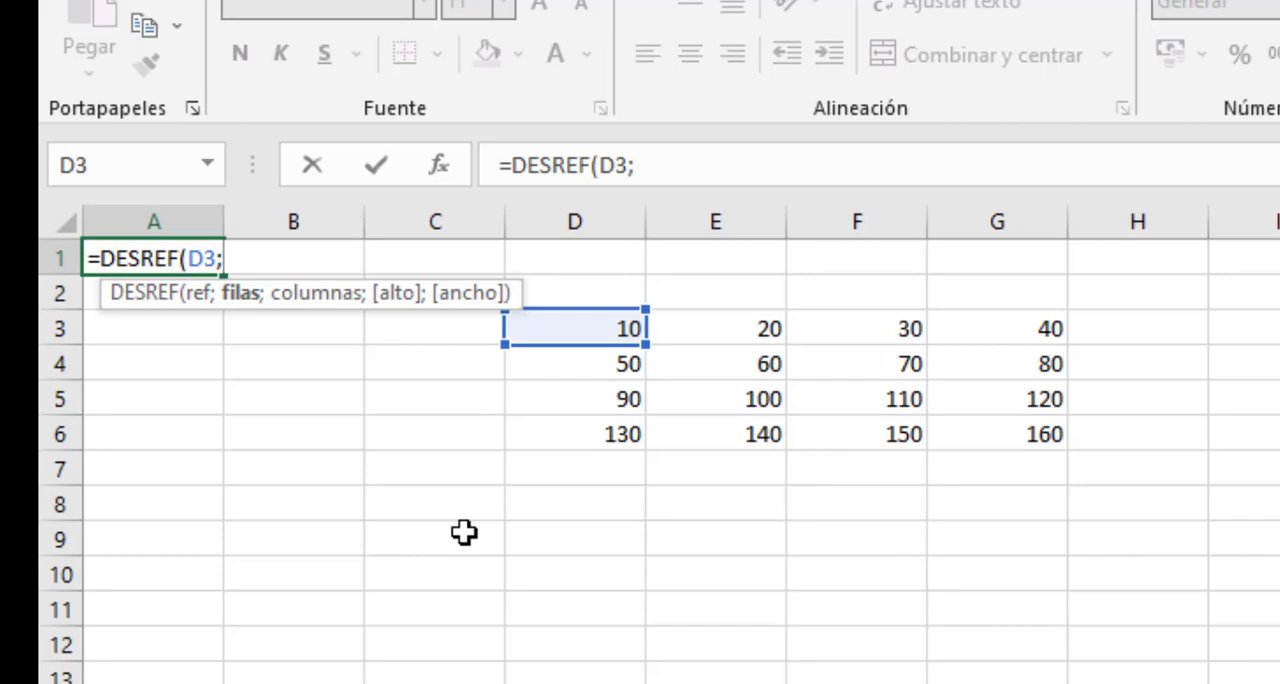
{"action": "type", "text": "1;2"}
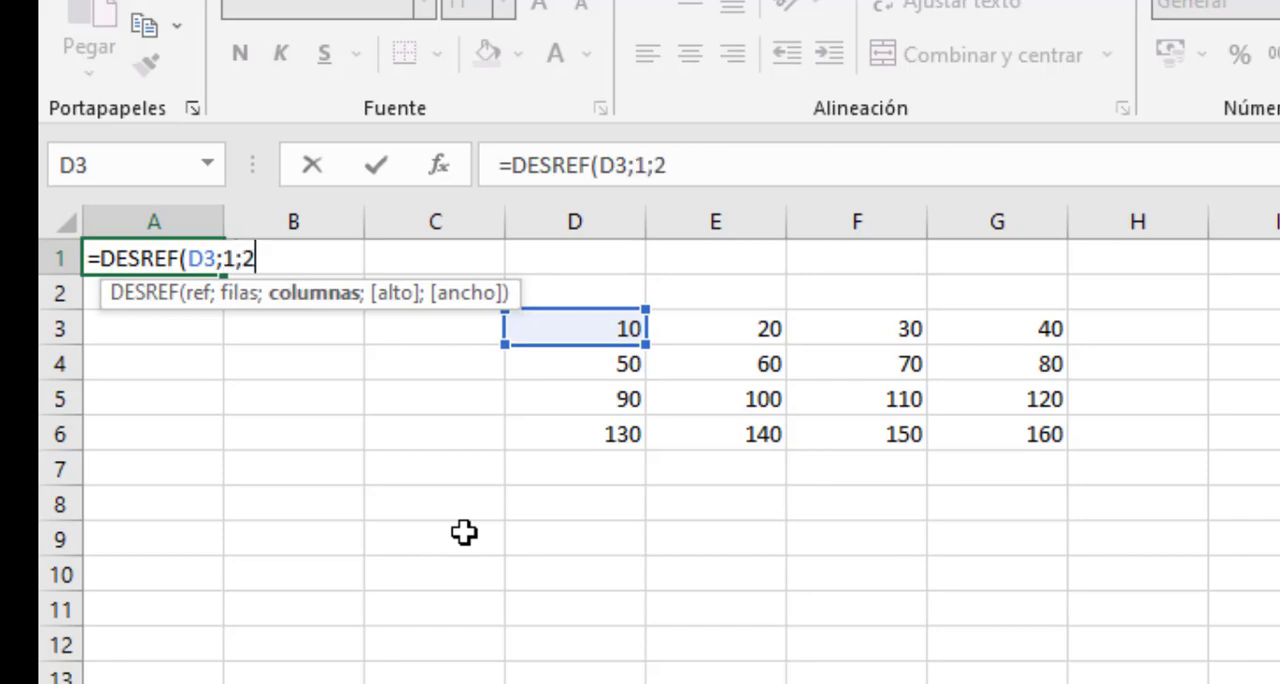
{"action": "type", "text": ")"}
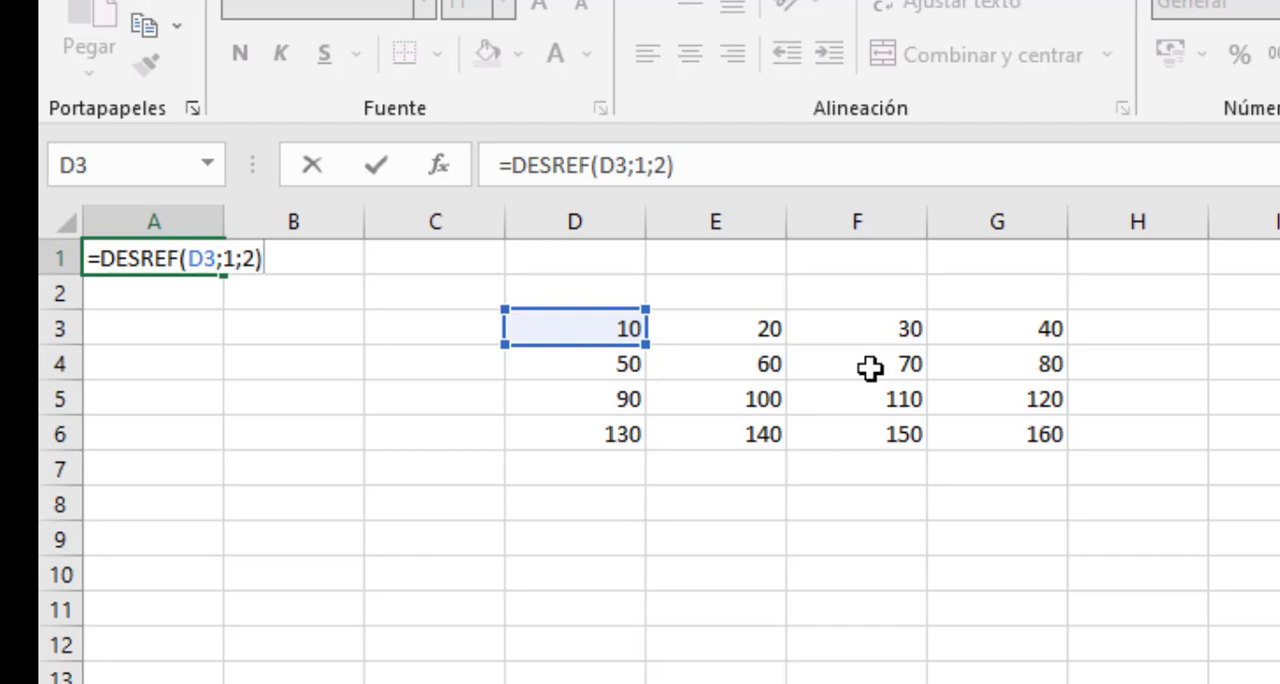
{"action": "key", "text": "Return"}
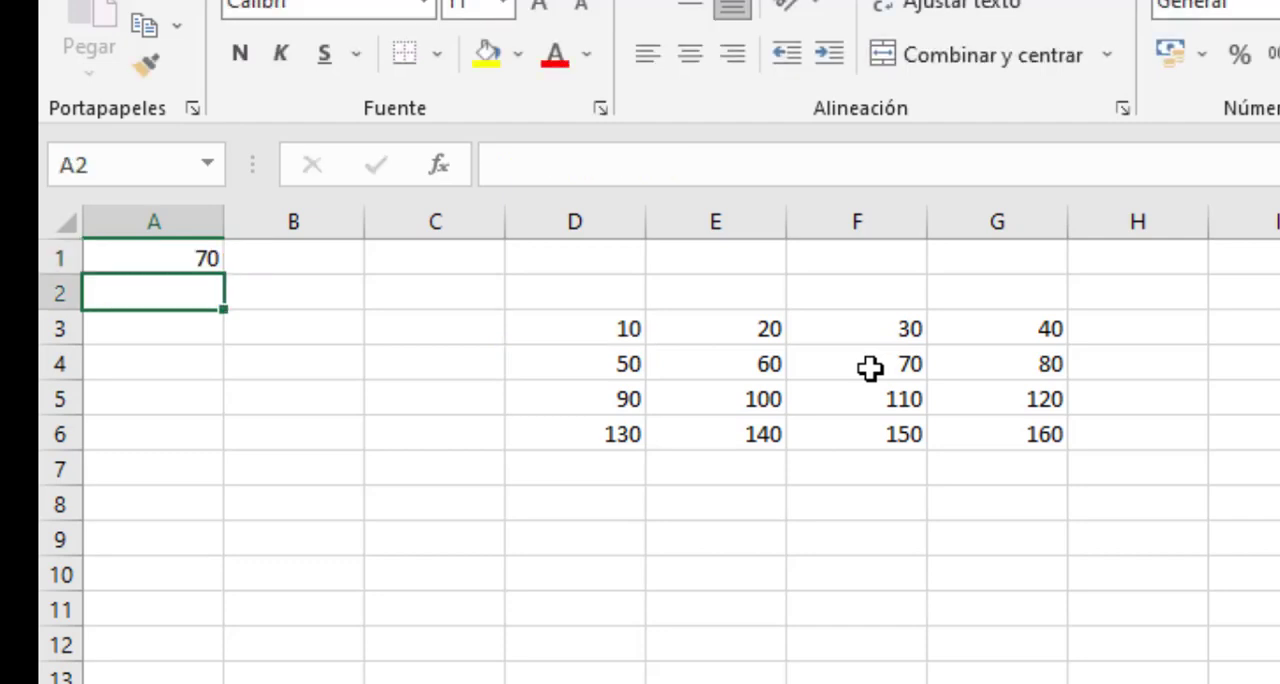
- Trace the formula's offset in the table from D3 down one row to D4 and across two columns to F4
{"action": "left_click", "coordinate": [870, 368]}
{"action": "left_click", "coordinate": [584, 330]}
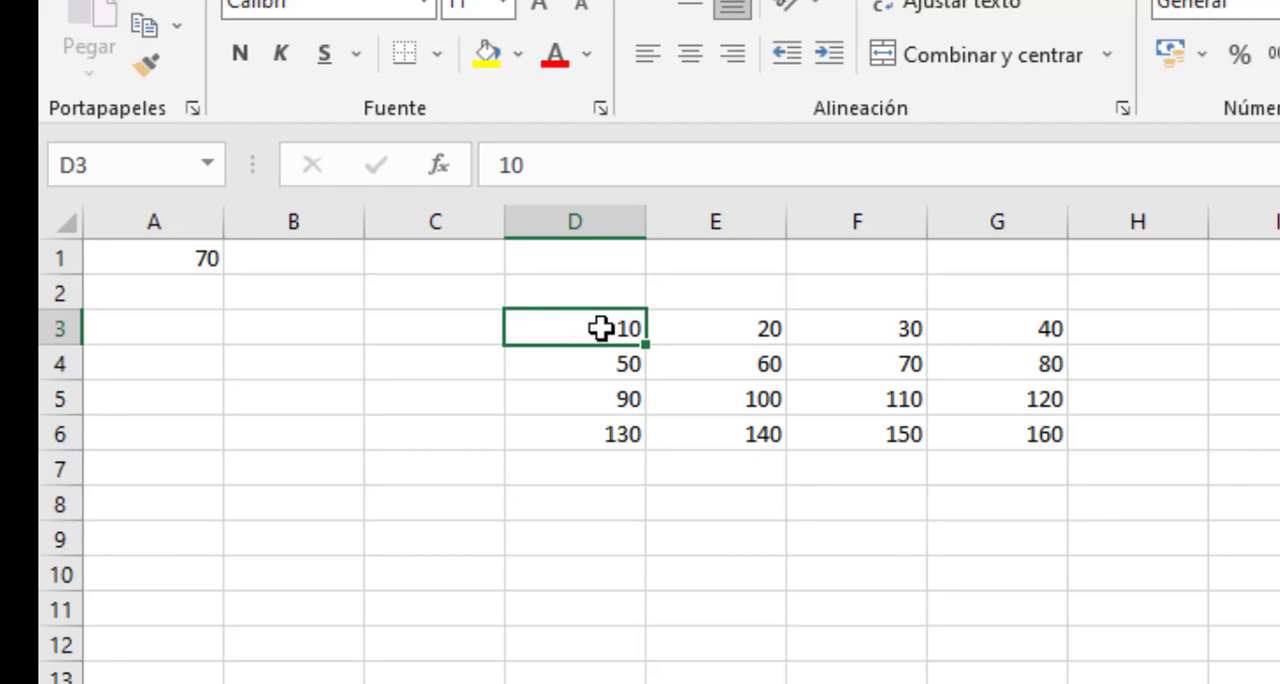
{"action": "left_click", "coordinate": [598, 360]}
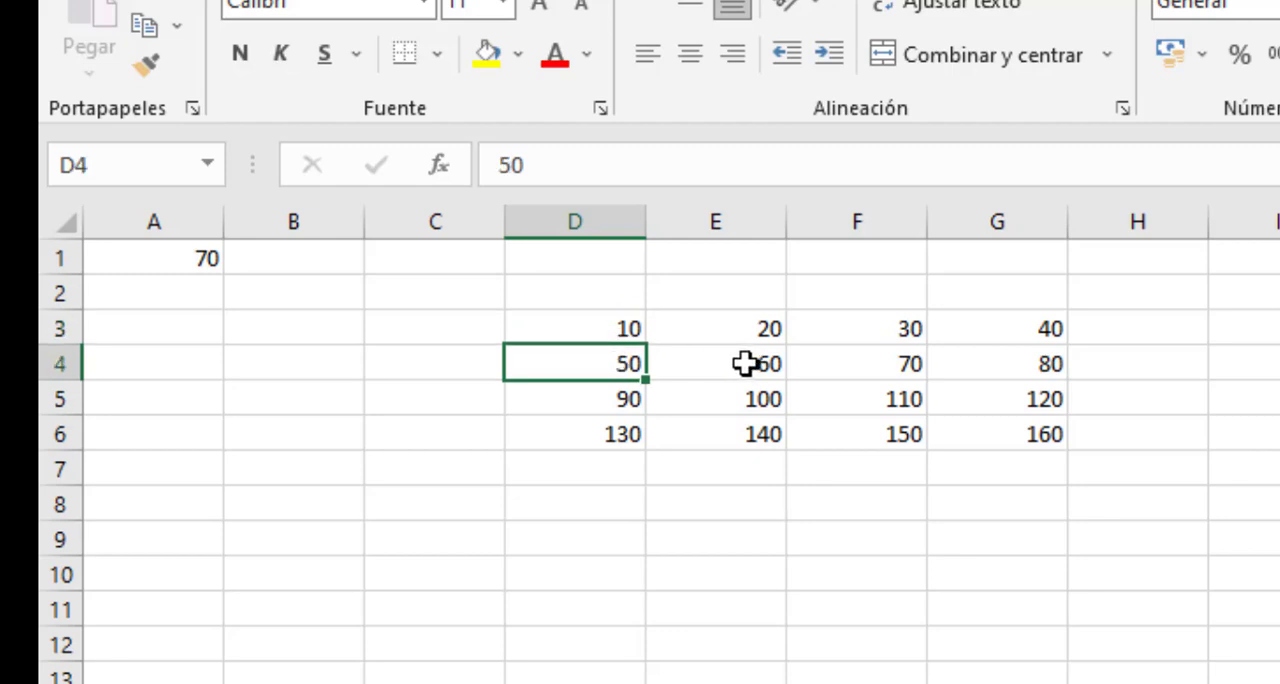
{"action": "left_click", "coordinate": [715, 366]}
{"action": "left_click", "coordinate": [880, 364]}
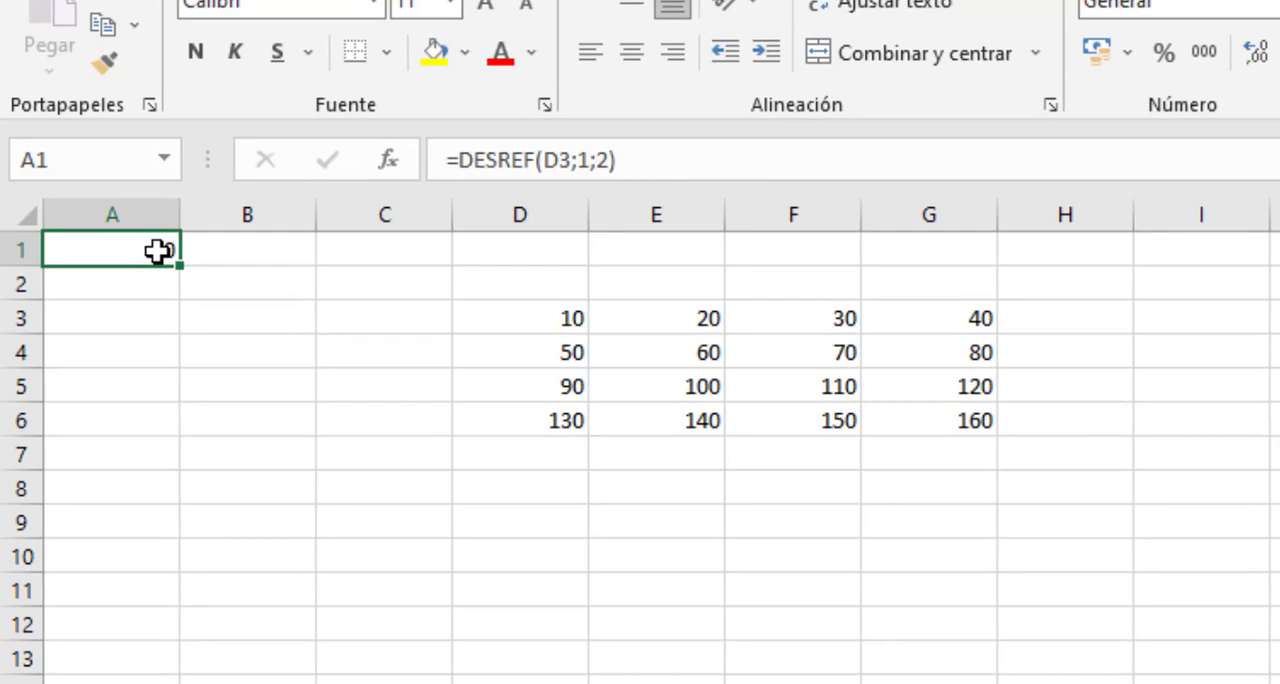
- Replace the formula in cell A1 with =DESREF(E3;3;1)
{"action": "type", "text": "=DESREF("}
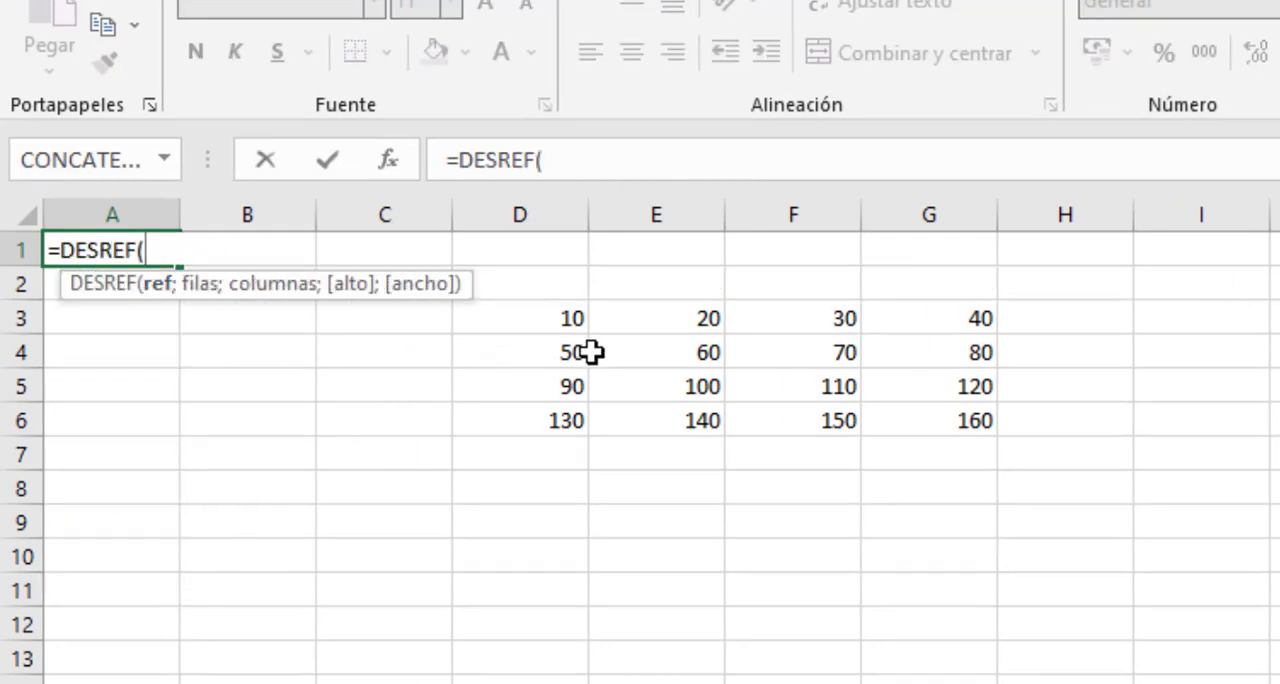
{"action": "left_click", "coordinate": [663, 320]}
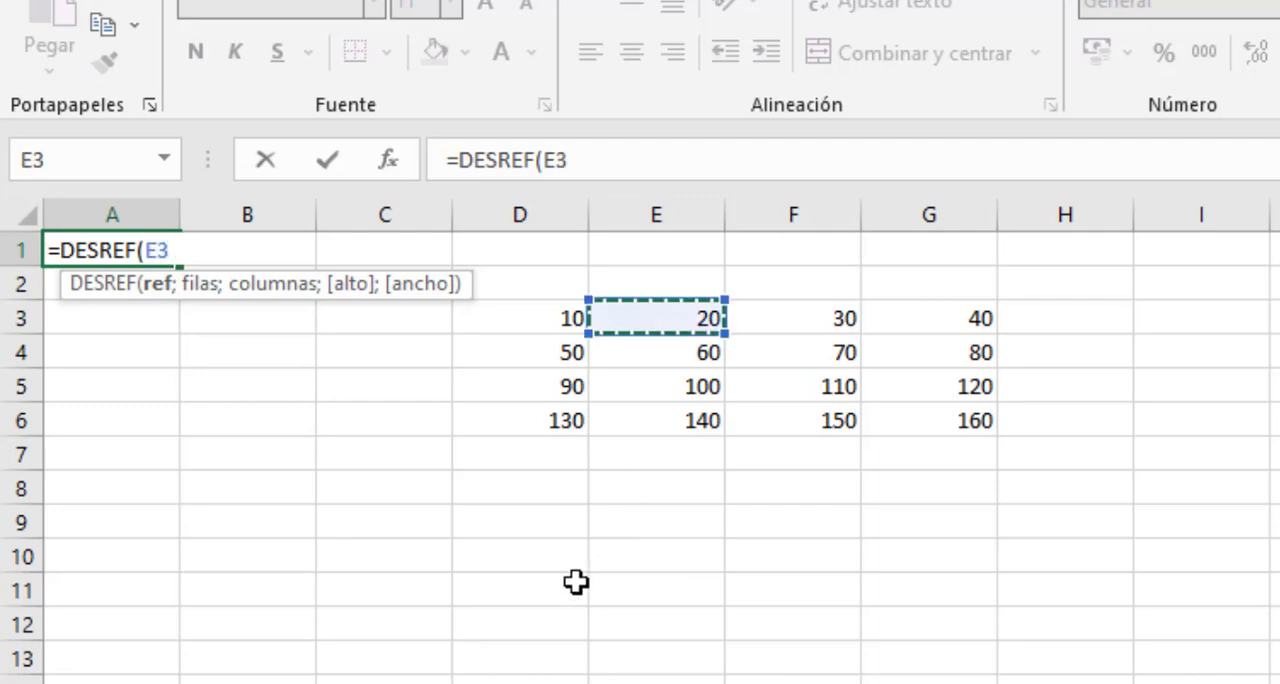
{"action": "type", "text": ";"}
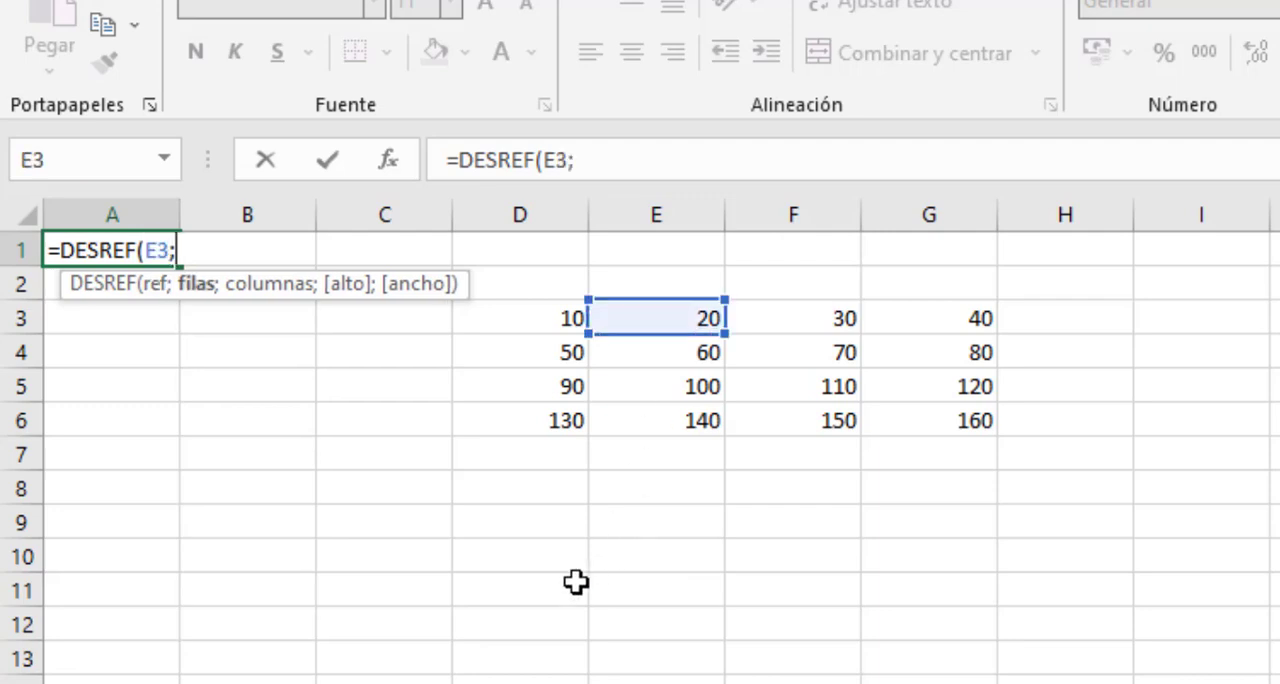
{"action": "type", "text": "3;"}
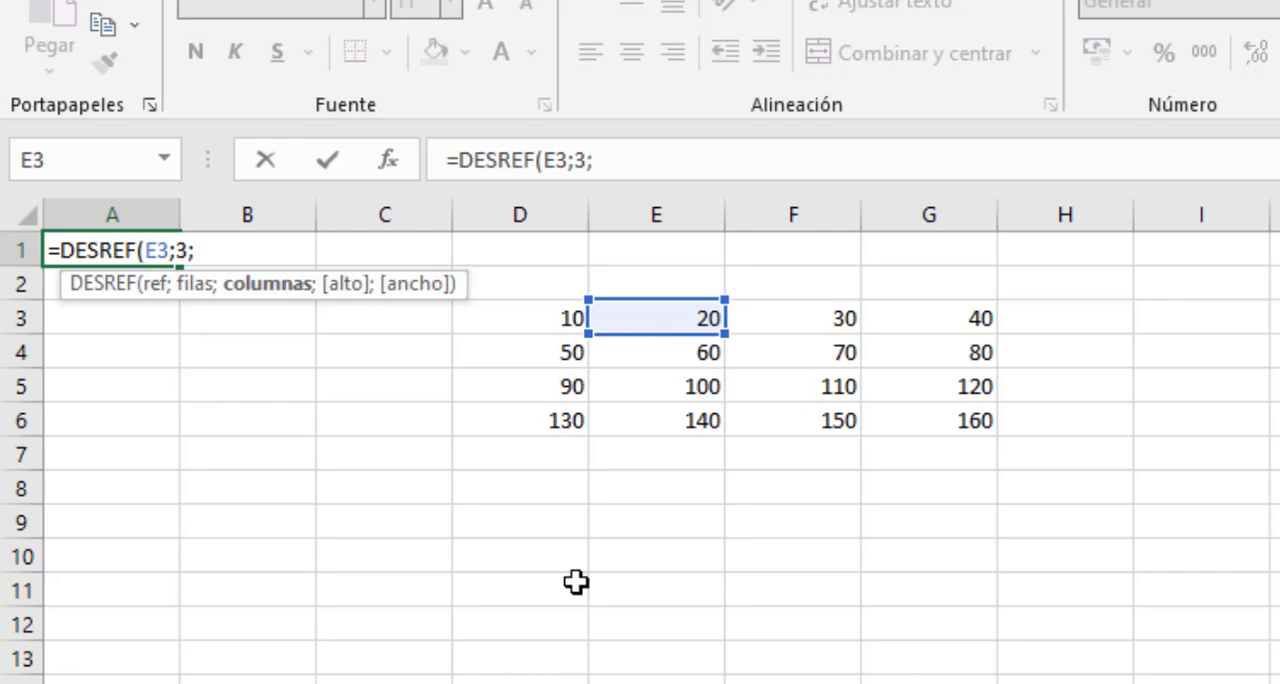
{"action": "type", "text": "1)"}
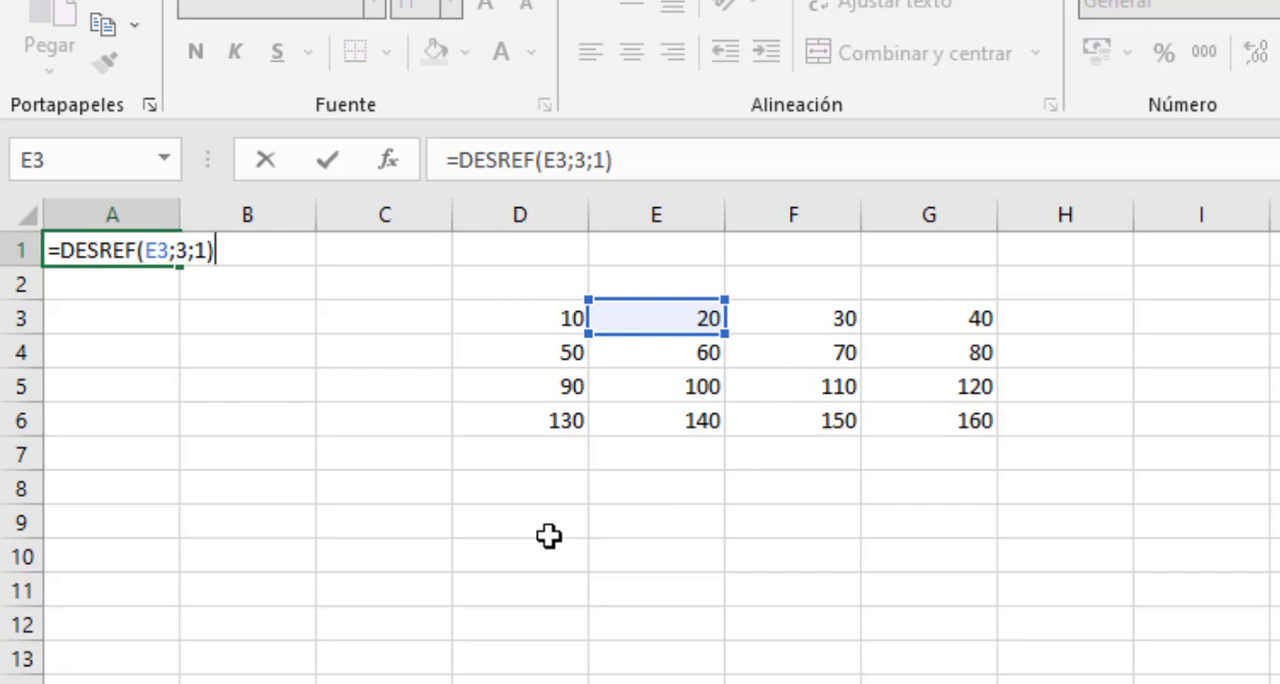
{"action": "key", "text": "Return"}
- Replace the formula in cell A1 with =DESREF(F5;-2;-1), using negative row and column offsets
{"action": "left_click", "coordinate": [138, 251]}
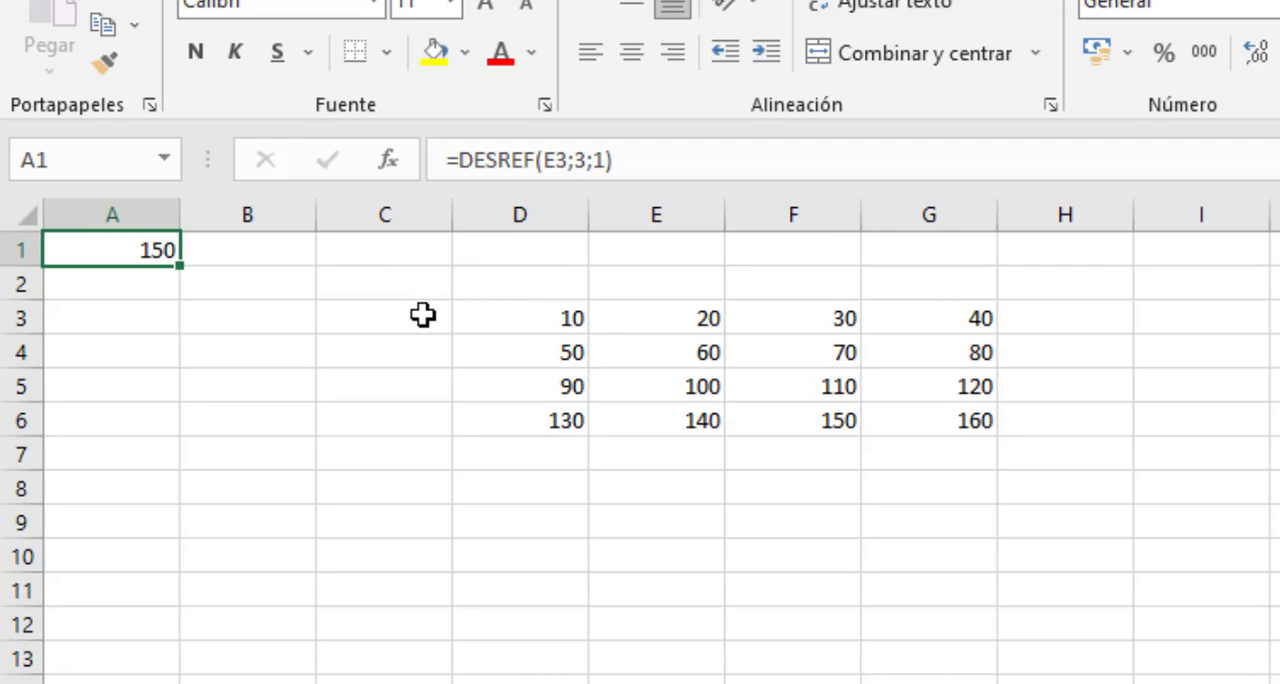
{"action": "type", "text": "=DESREF"}
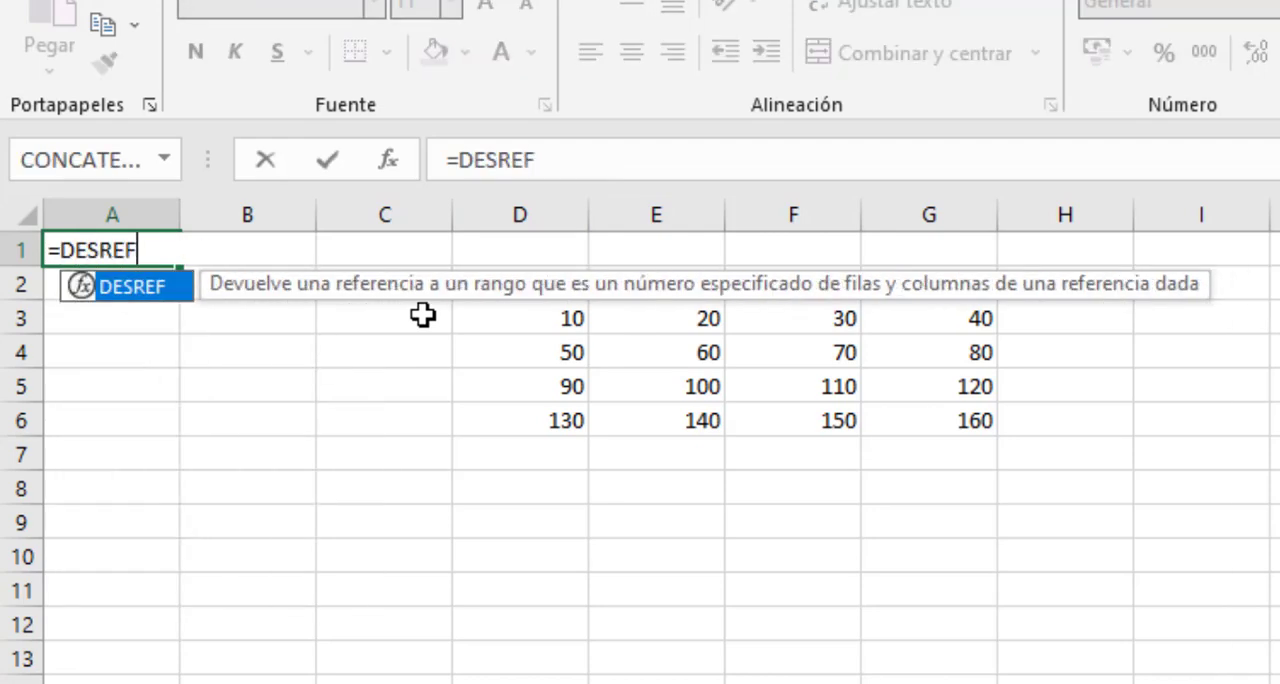
{"action": "type", "text": "("}
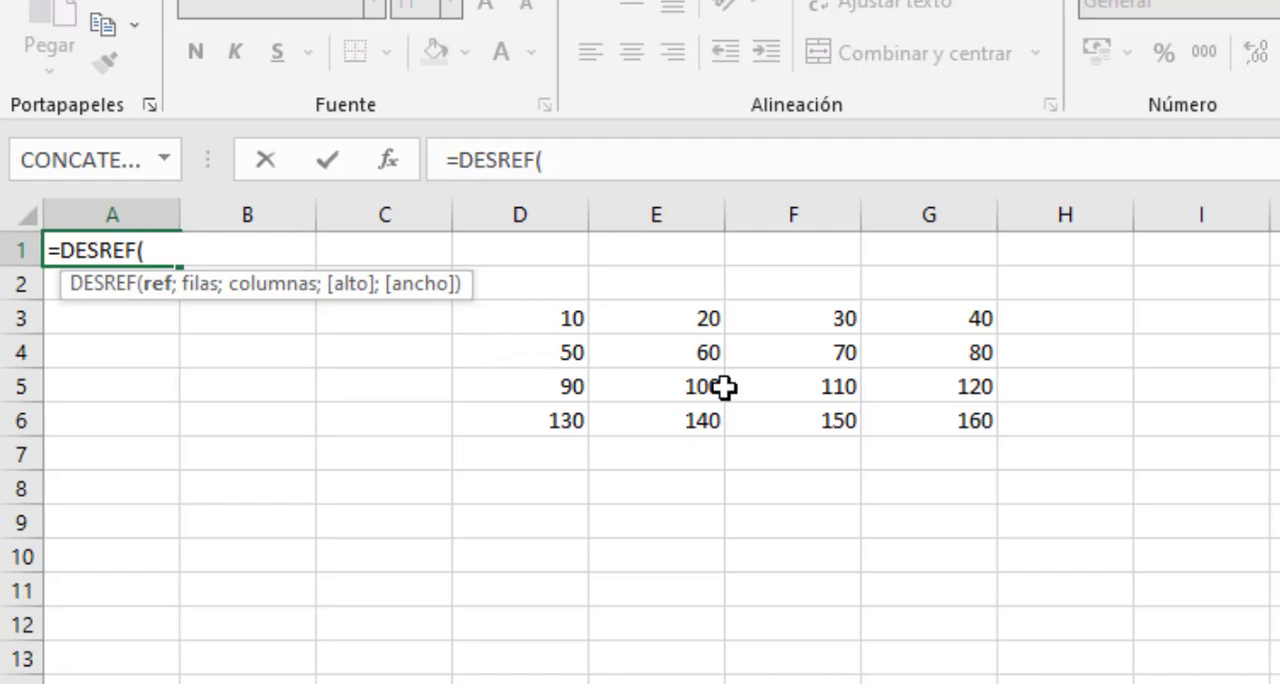
{"action": "left_click", "coordinate": [778, 386]}
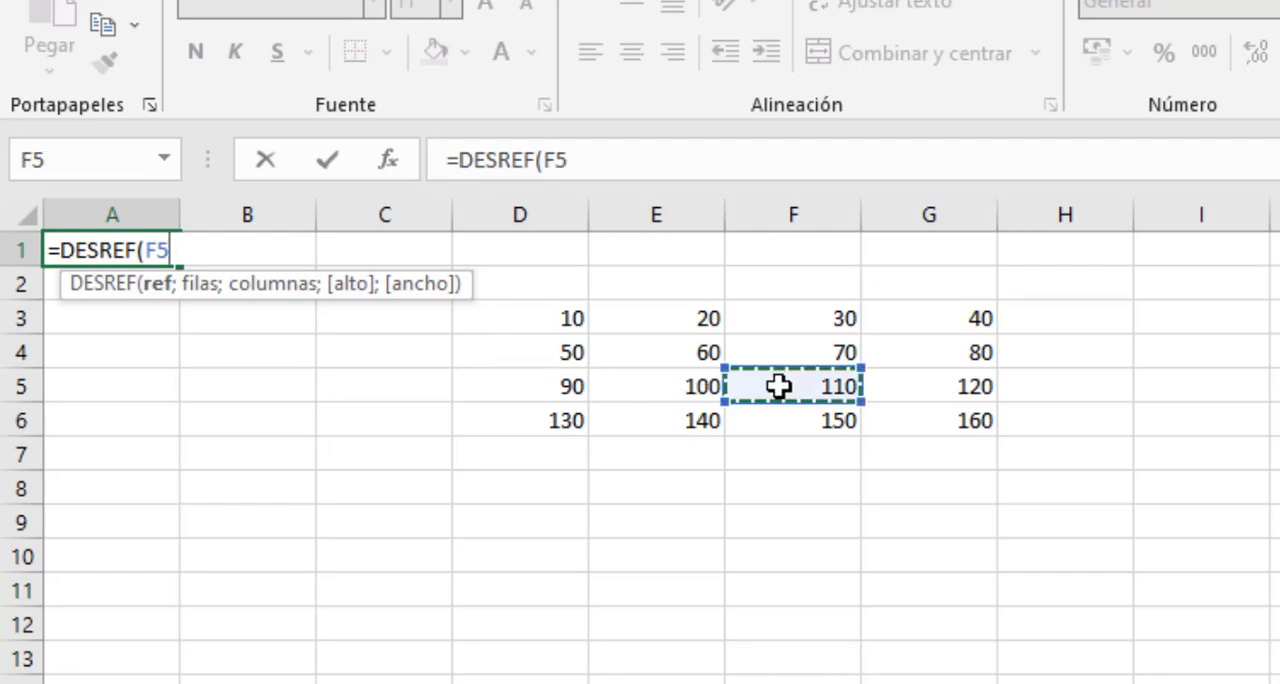
{"action": "type", "text": ";"}
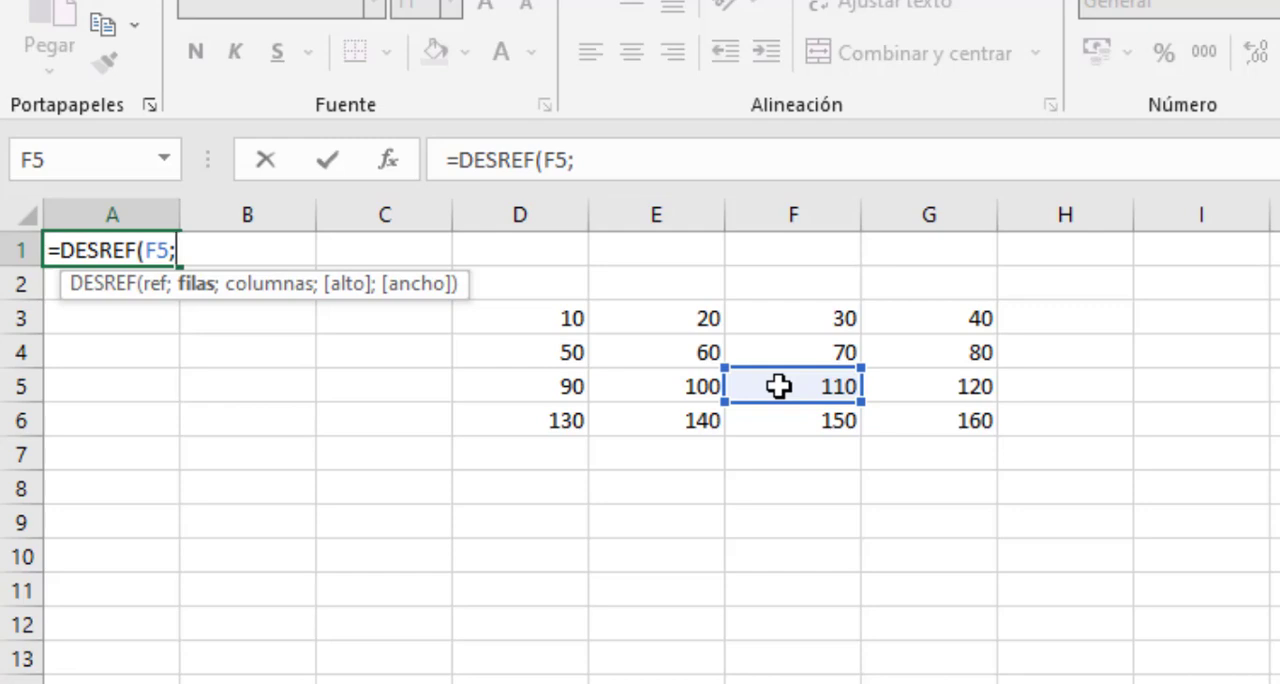
{"action": "type", "text": "-2;-1)"}
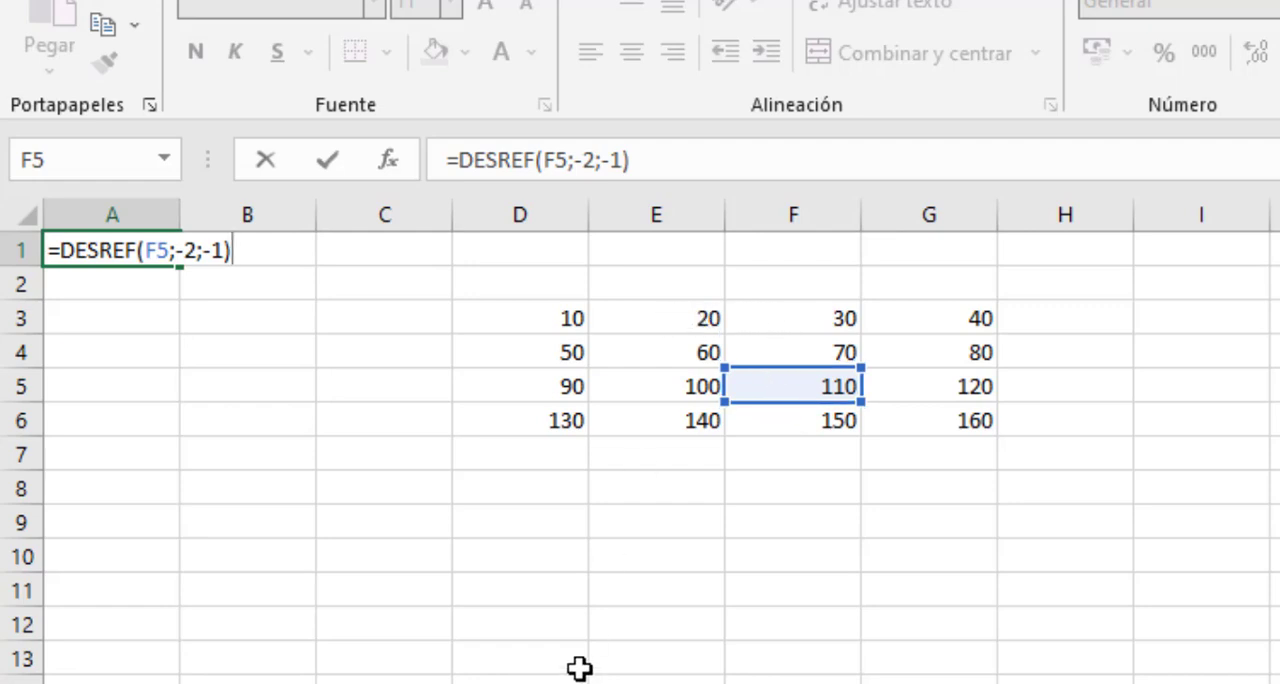
{"action": "key", "text": "Return"}
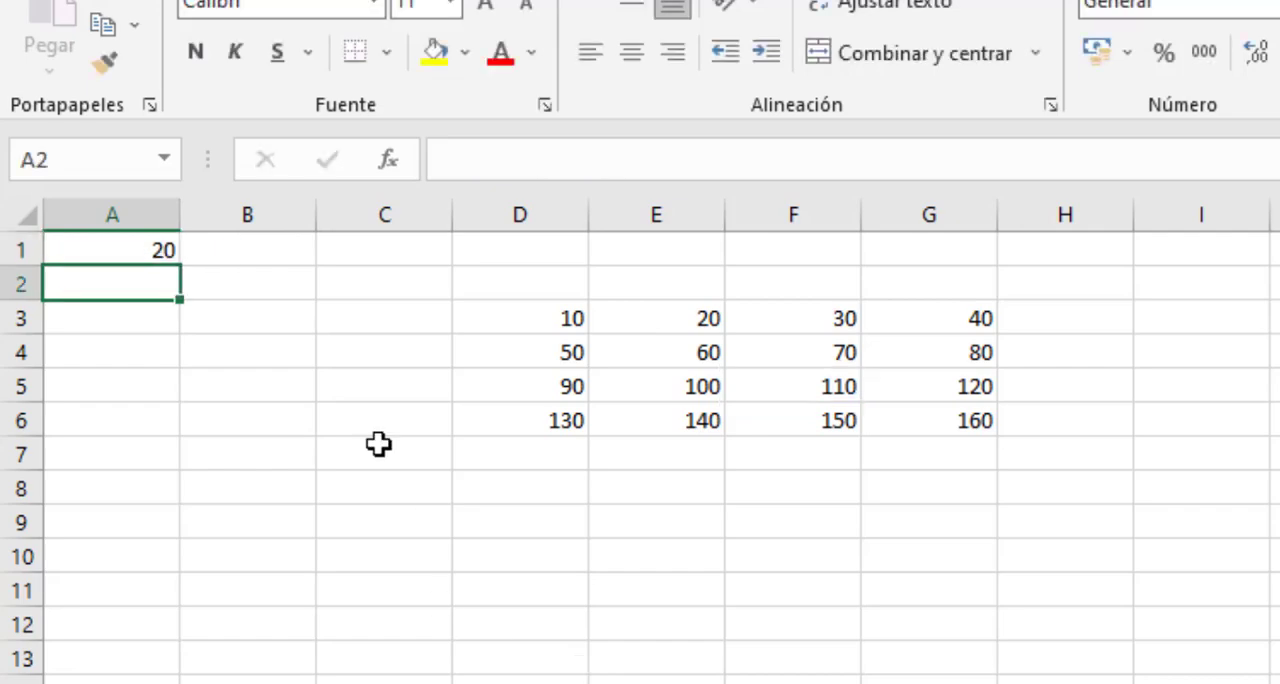
- Replace the formula in cell A1 with =DESREF(D3;1;2;2;2), adding a height and width of two cells each
{"action": "left_click", "coordinate": [133, 251]}
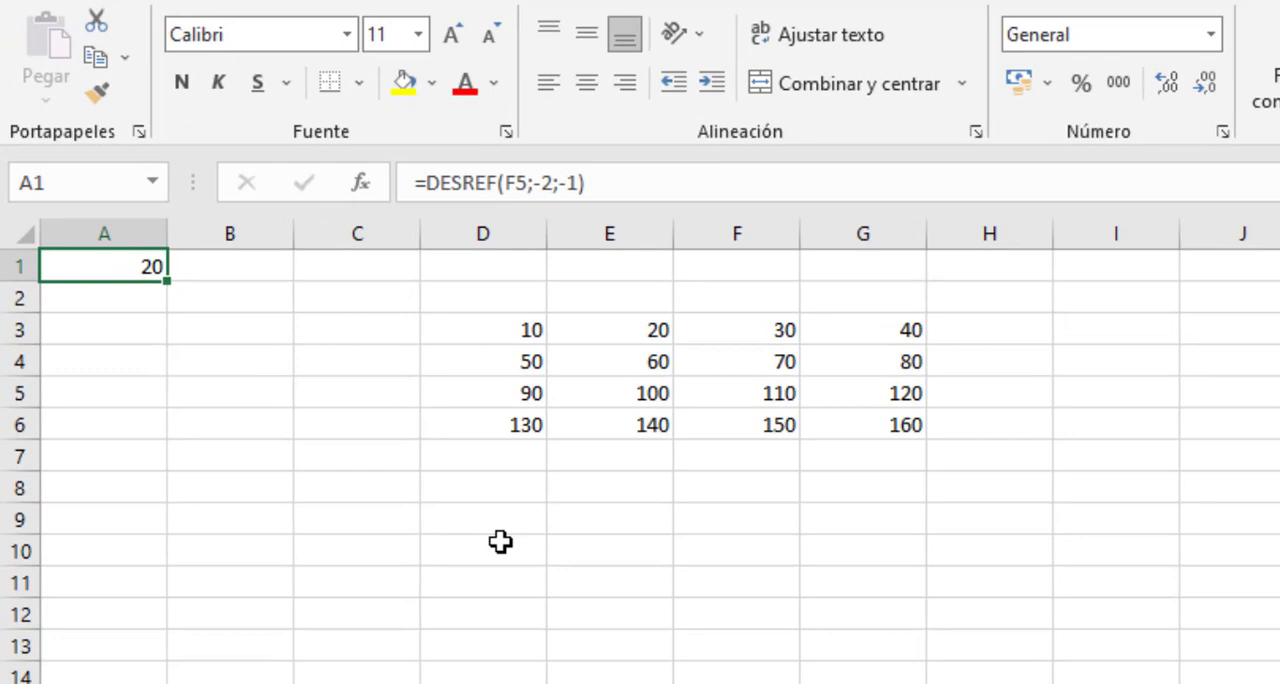
{"action": "type", "text": "="}
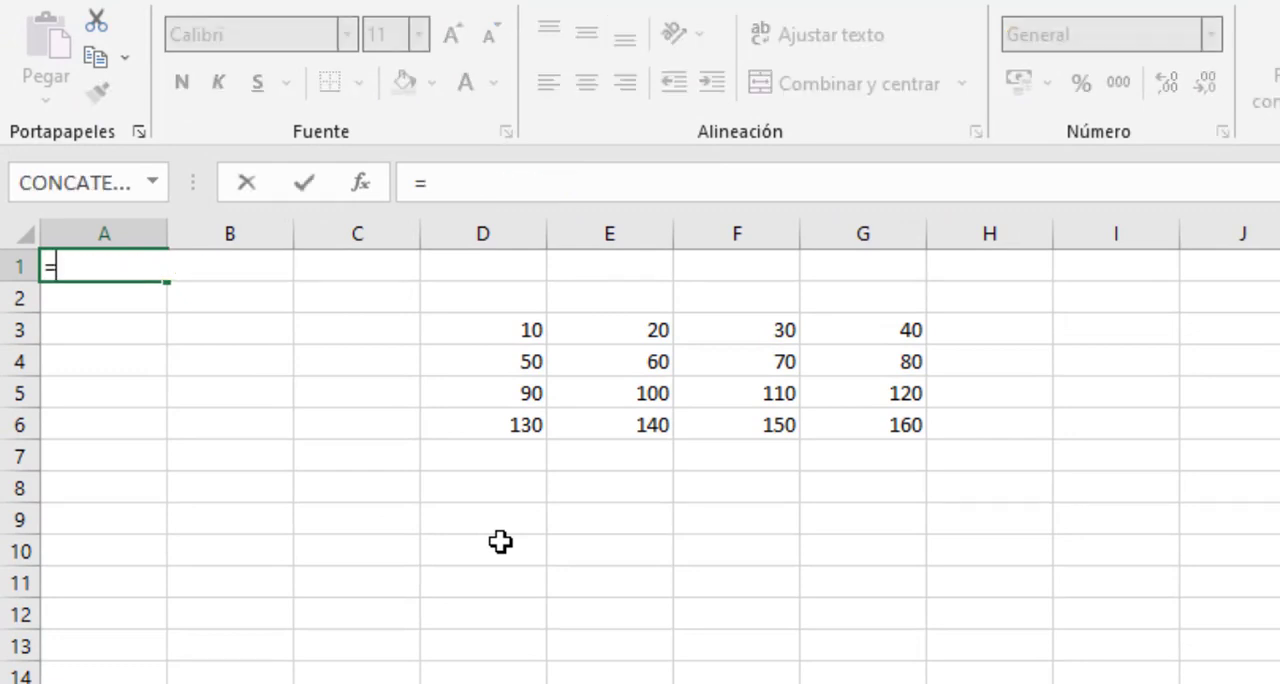
{"action": "type", "text": "DESREF("}
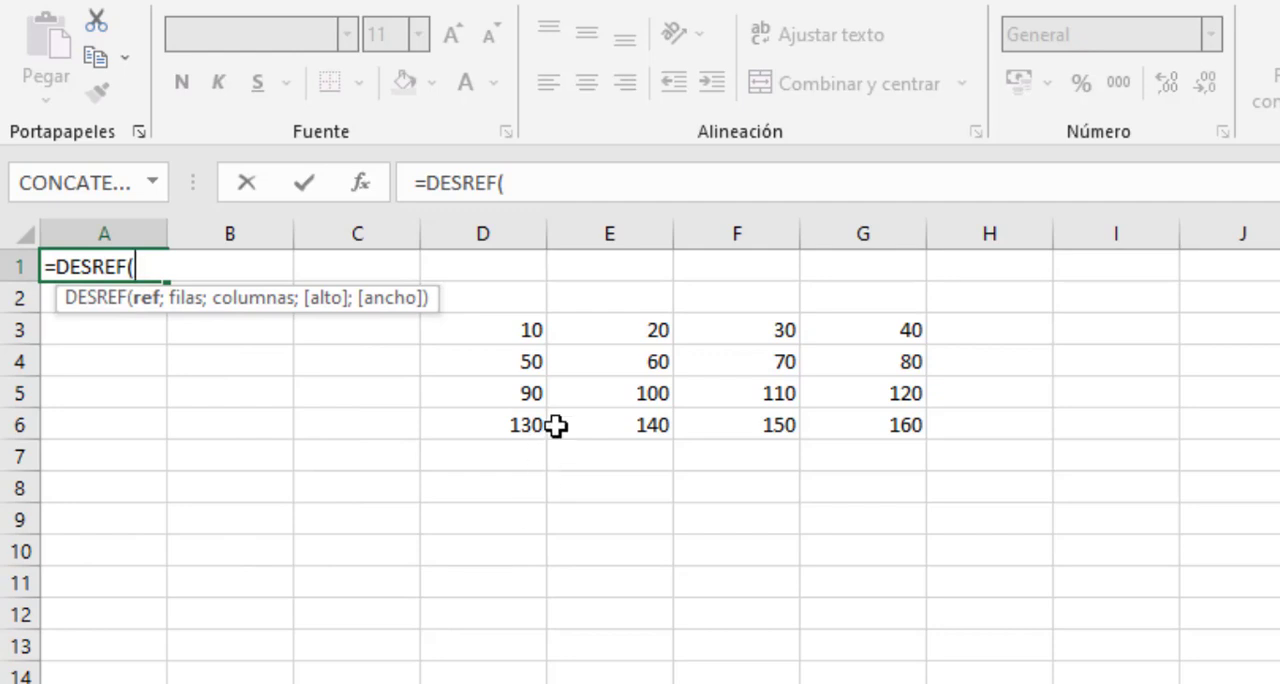
{"action": "left_click", "coordinate": [512, 332]}
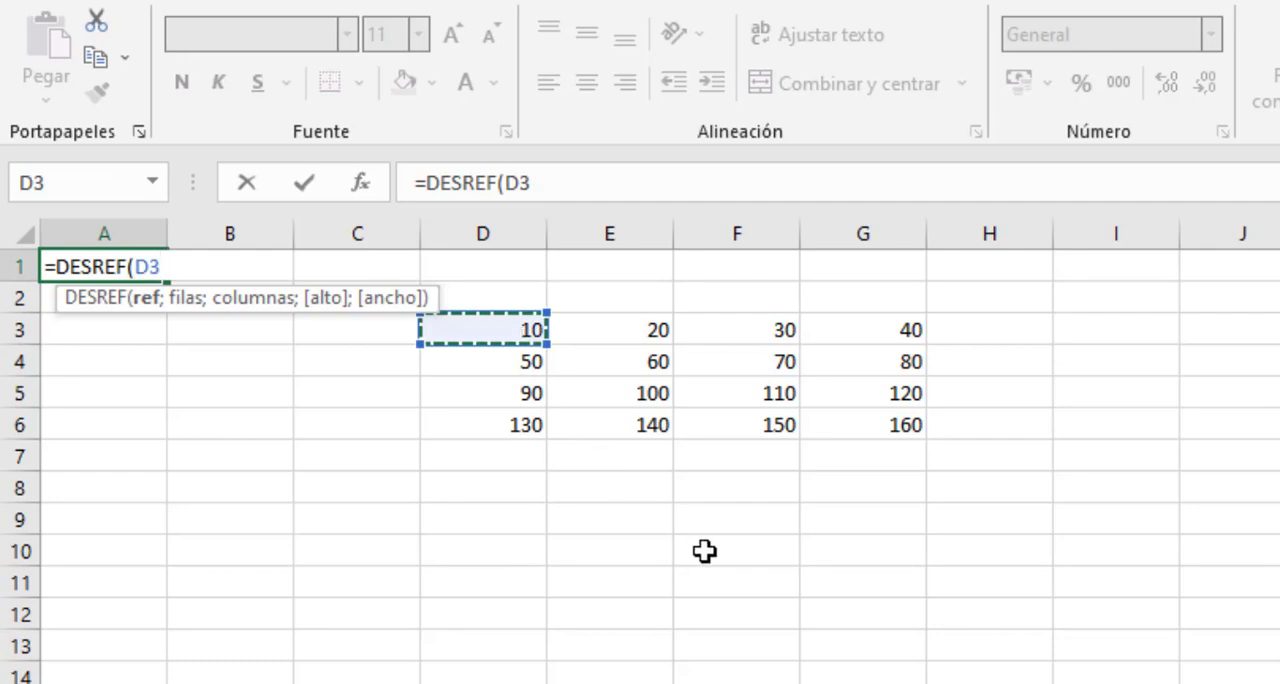
{"action": "type", "text": ";"}
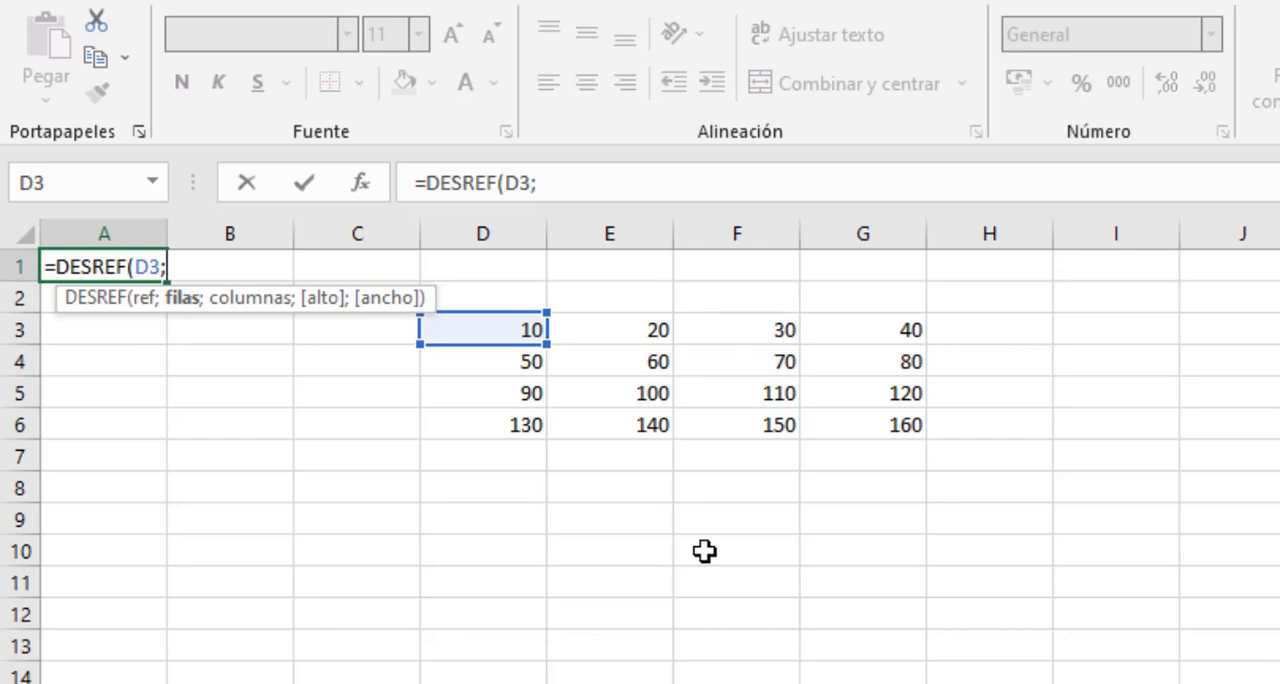
{"action": "type", "text": "1;"}
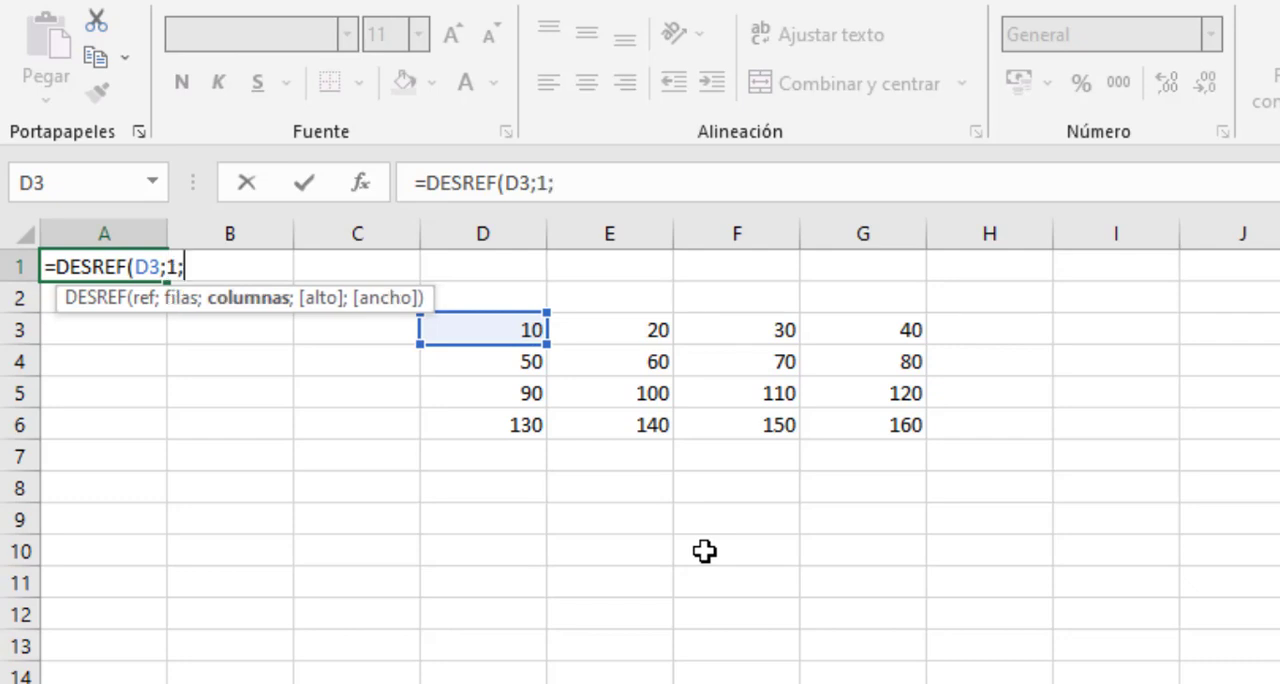
{"action": "type", "text": "2;"}
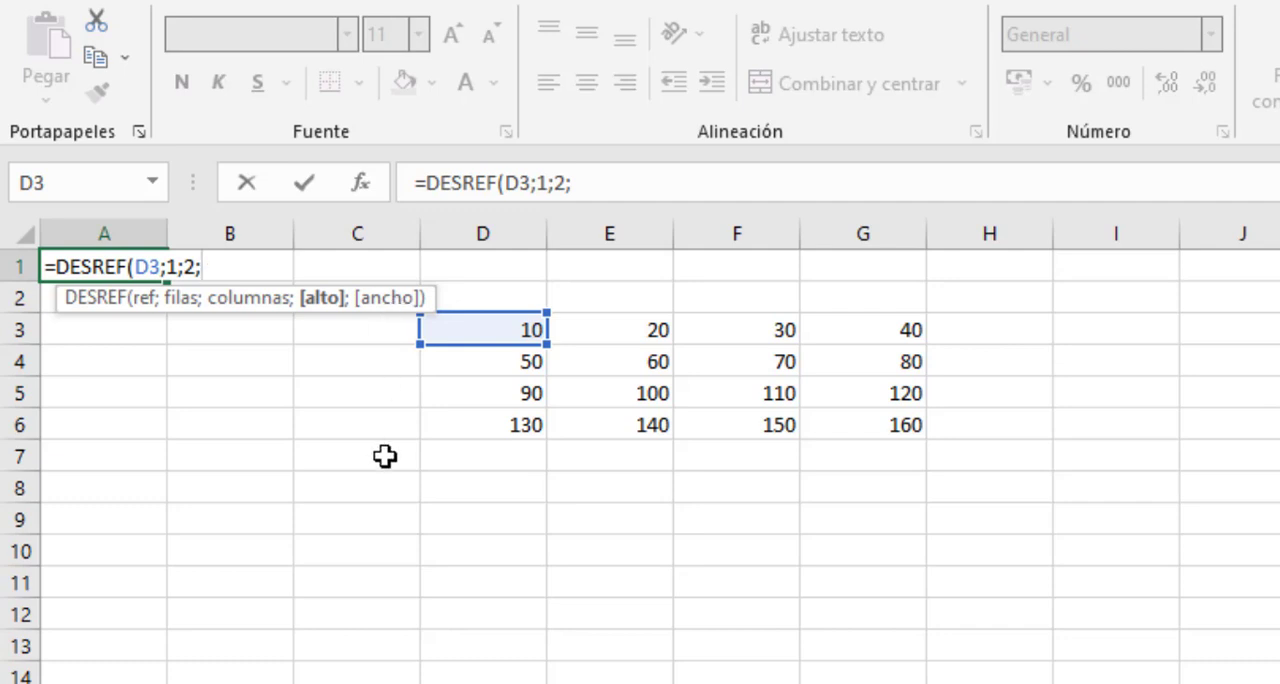
{"action": "type", "text": "2;2"}
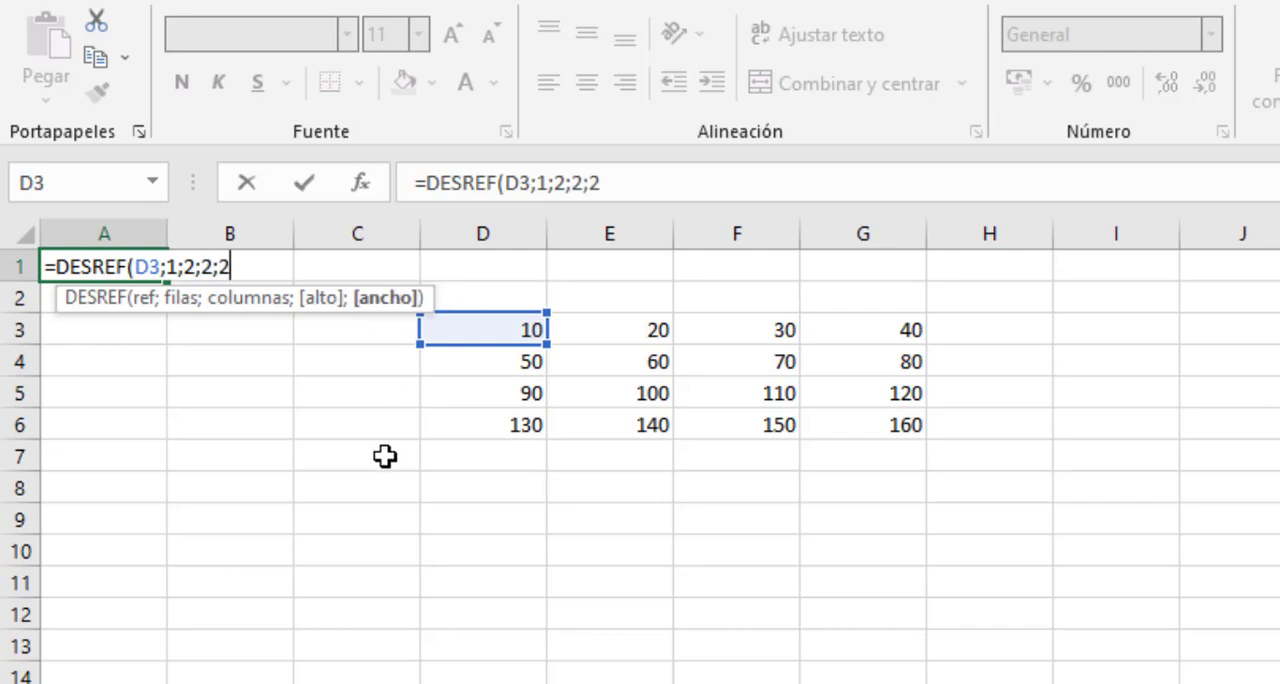
{"action": "type", "text": ")"}
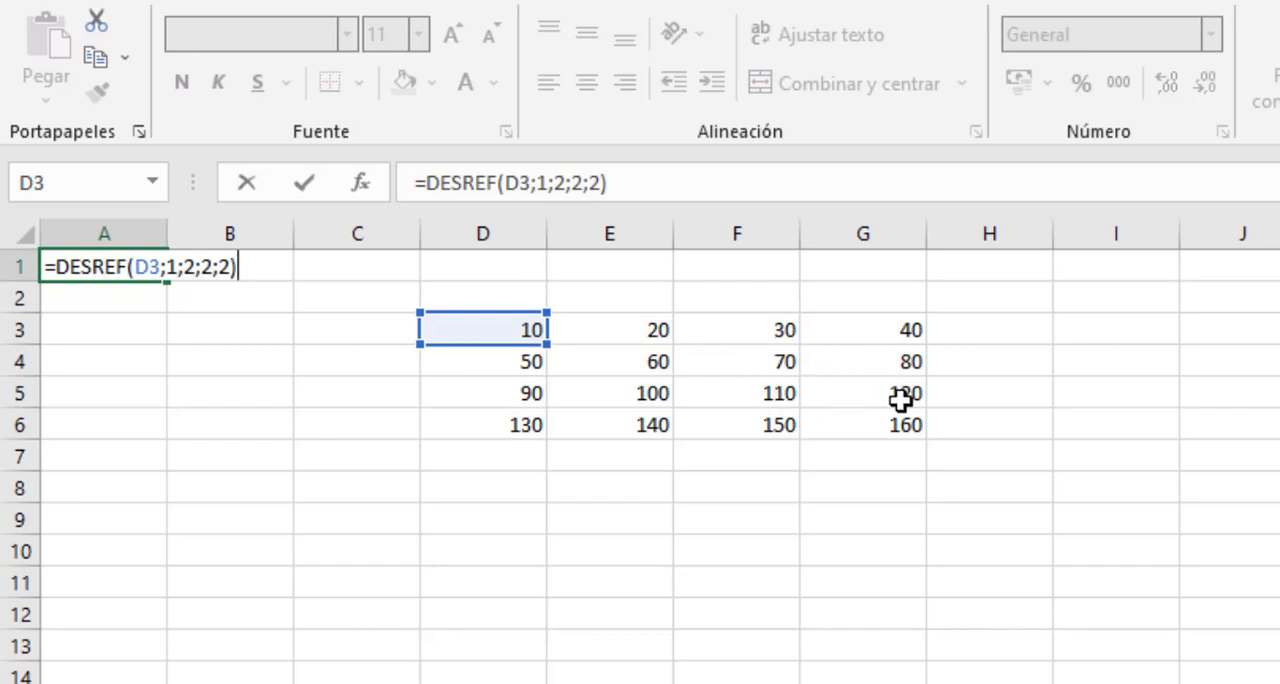
{"action": "key", "text": "Return"}
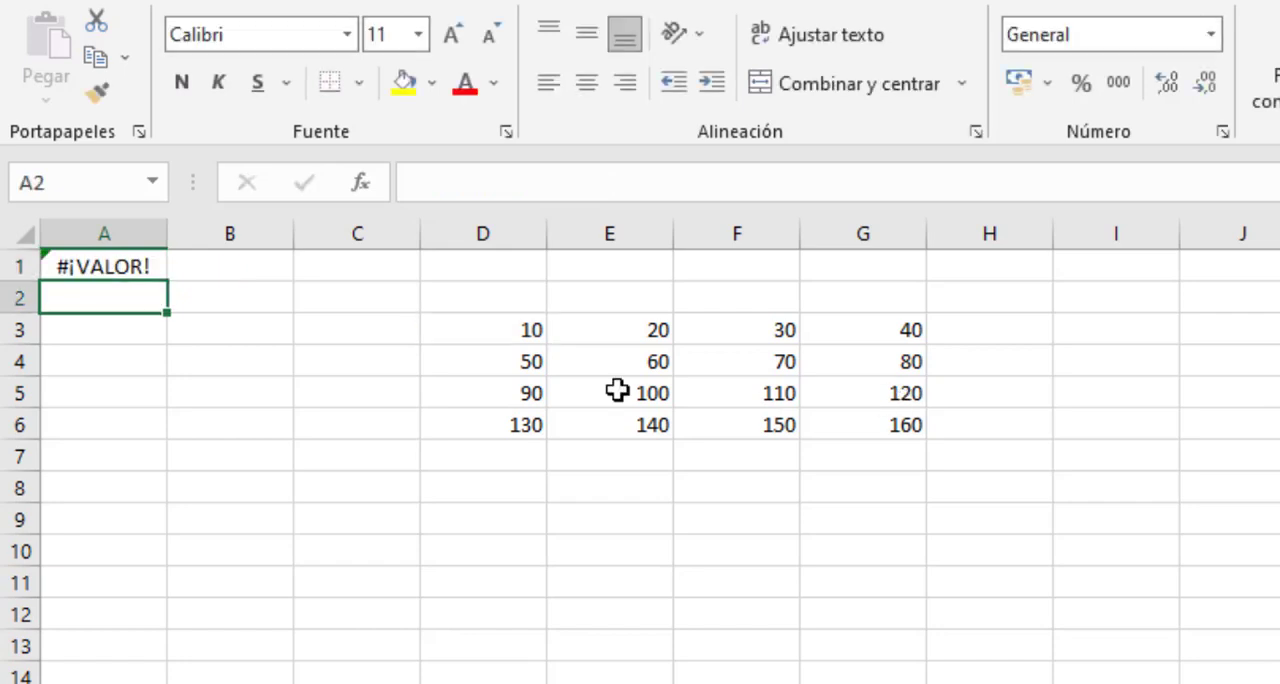
- Wrap the formula in cell A1 in SUMA as =SUMA(DESREF(D3;1;2;2;2)) and check it against the sum of range F4:G5
{"action": "left_click_drag", "start_coordinate": [749, 363], "coordinate": [871, 406]}
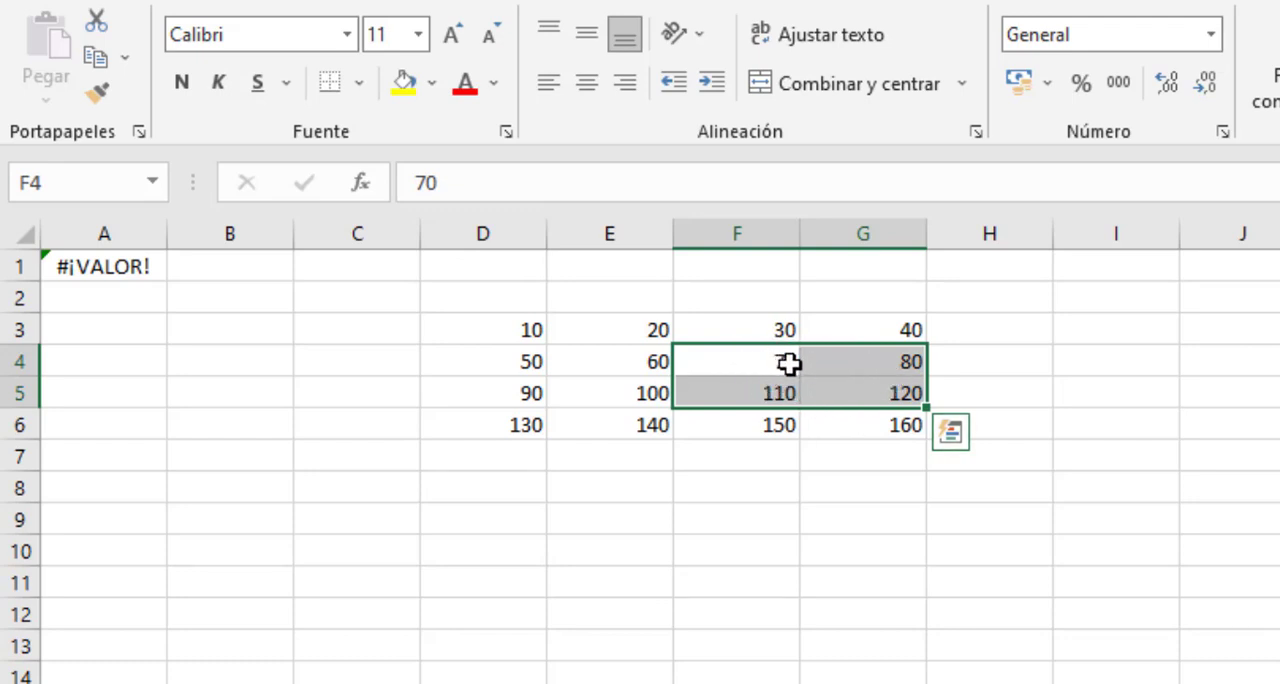
{"action": "double_click", "coordinate": [138, 255]}
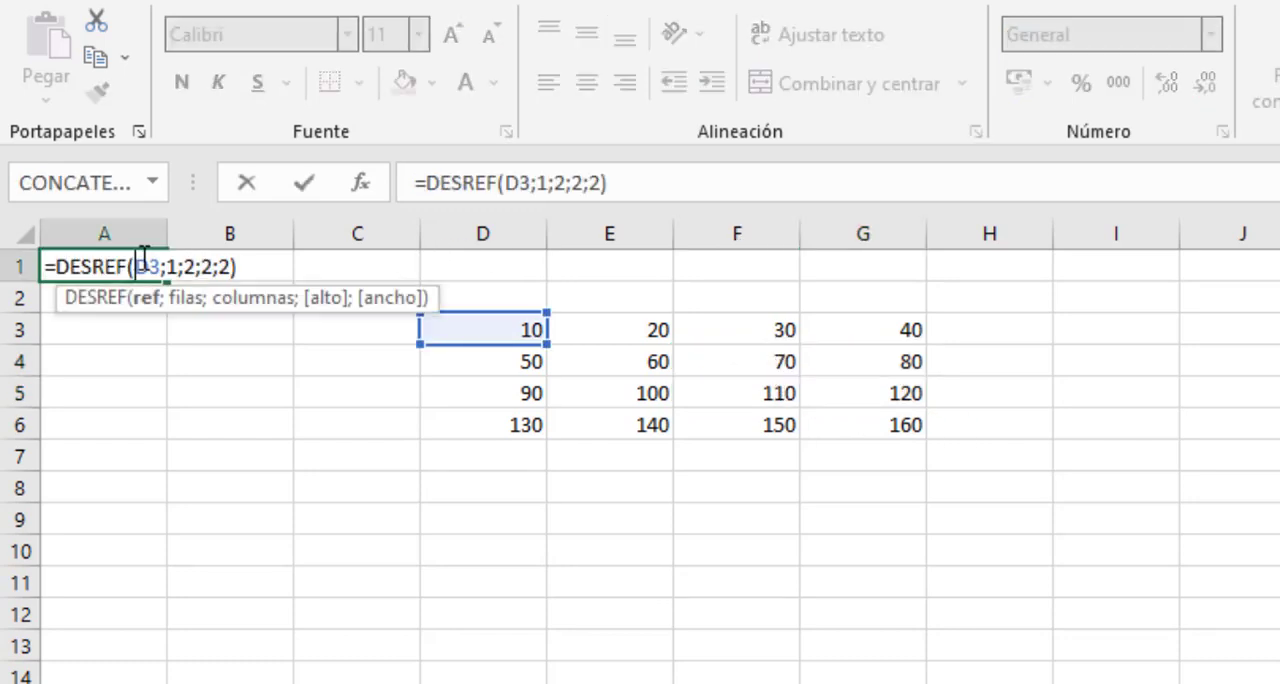
{"action": "left_click", "coordinate": [55, 266]}
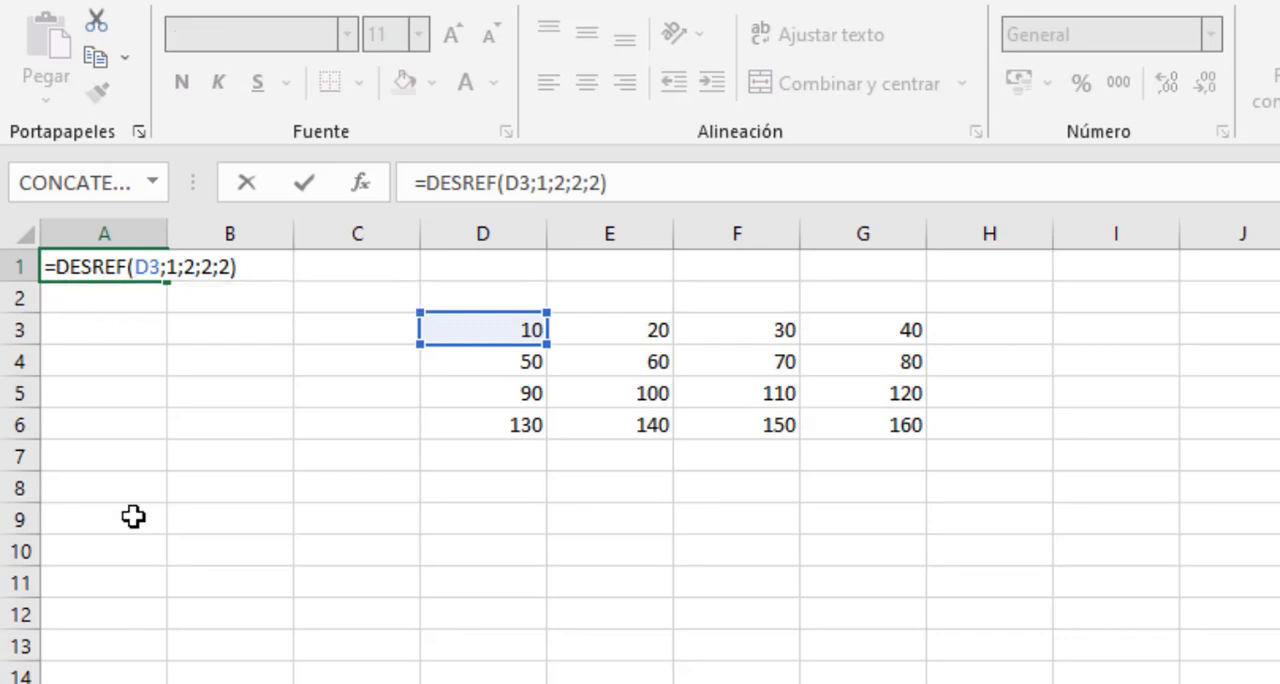
{"action": "type", "text": "SUMA("}
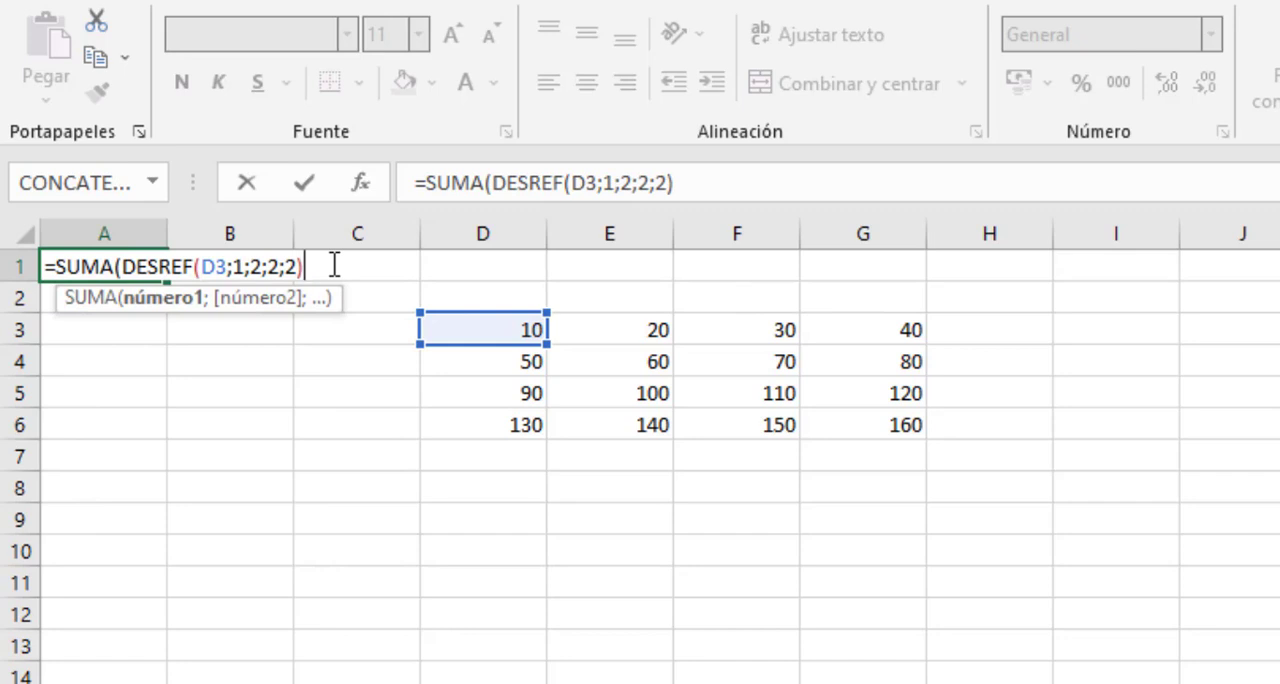
{"action": "type", "text": ")"}
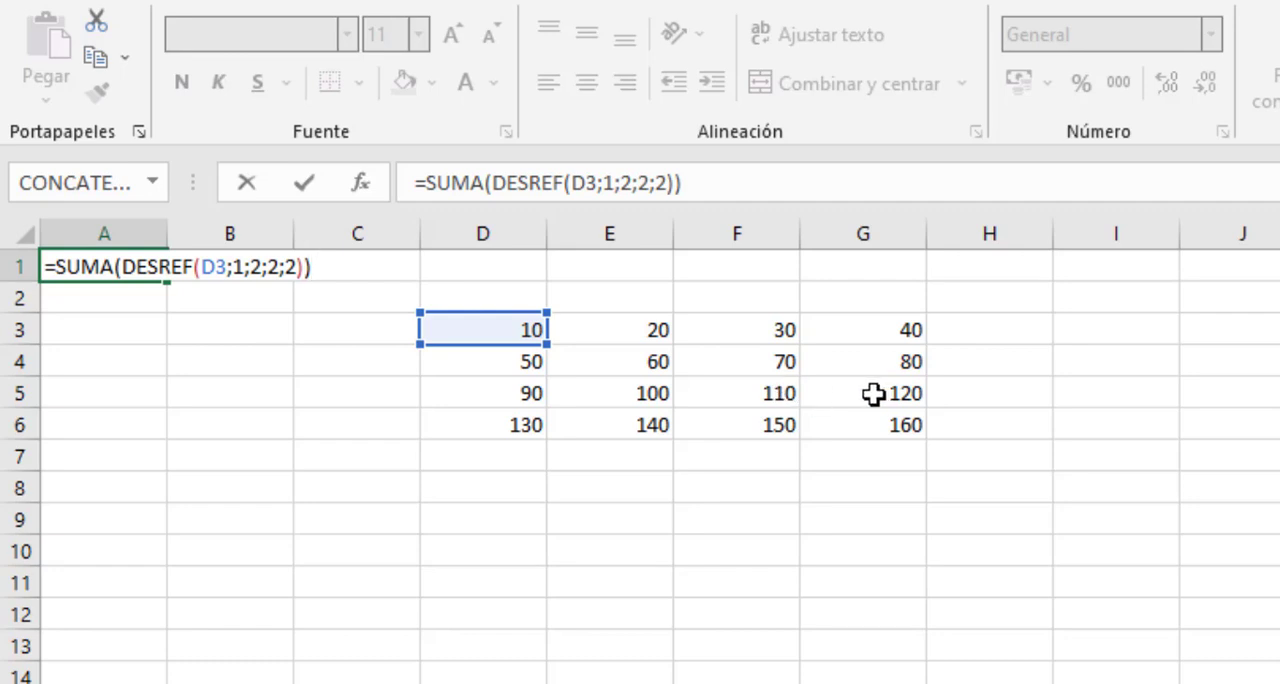
{"action": "key", "text": "Return"}
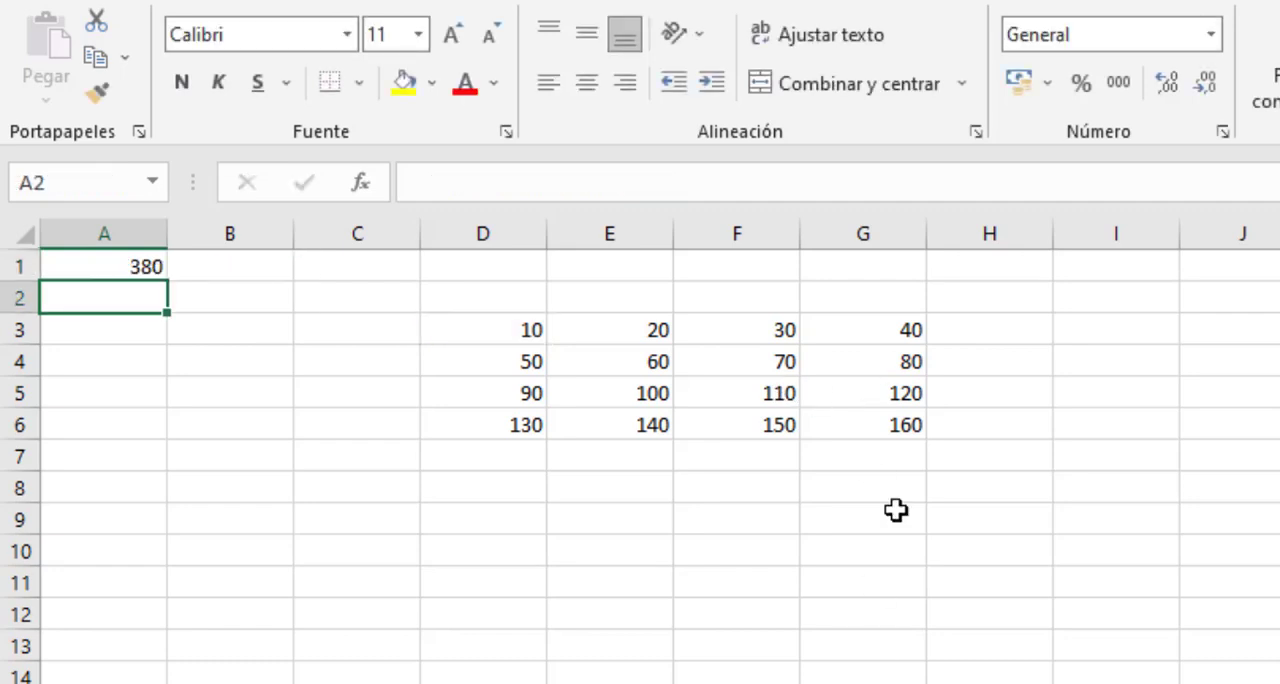
{"action": "left_click_drag", "start_coordinate": [767, 367], "coordinate": [838, 386]}
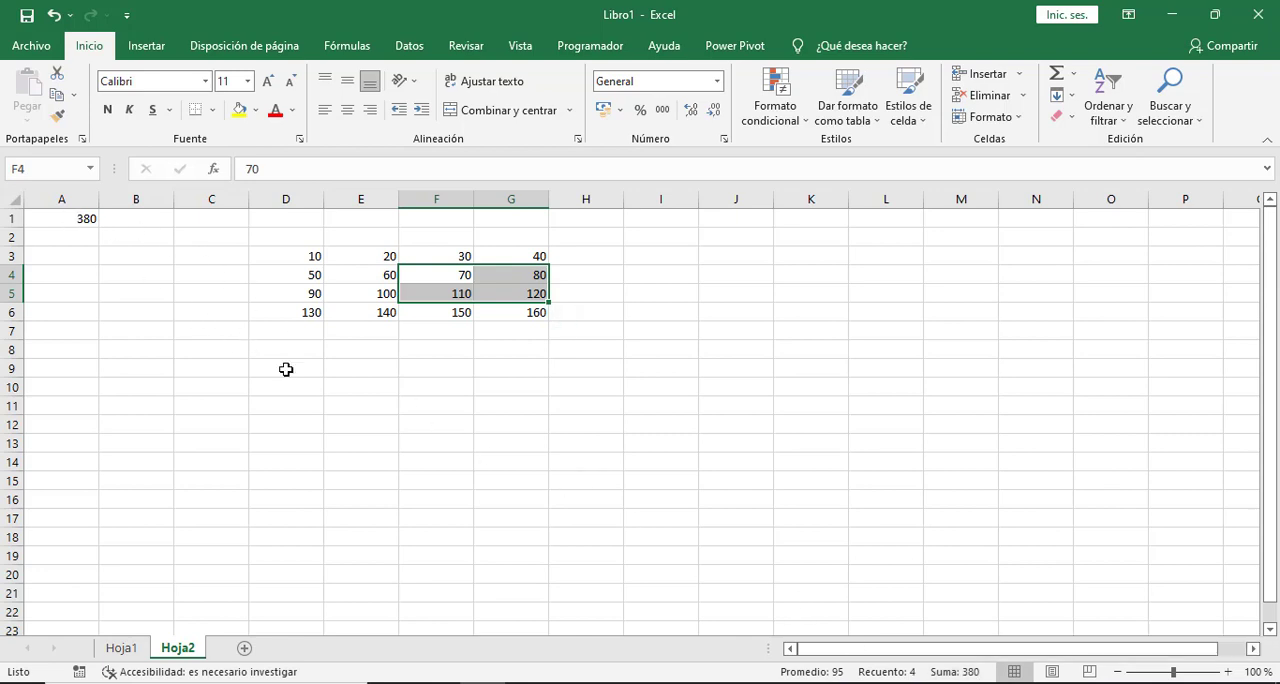
{"action": "left_click", "coordinate": [286, 369]}
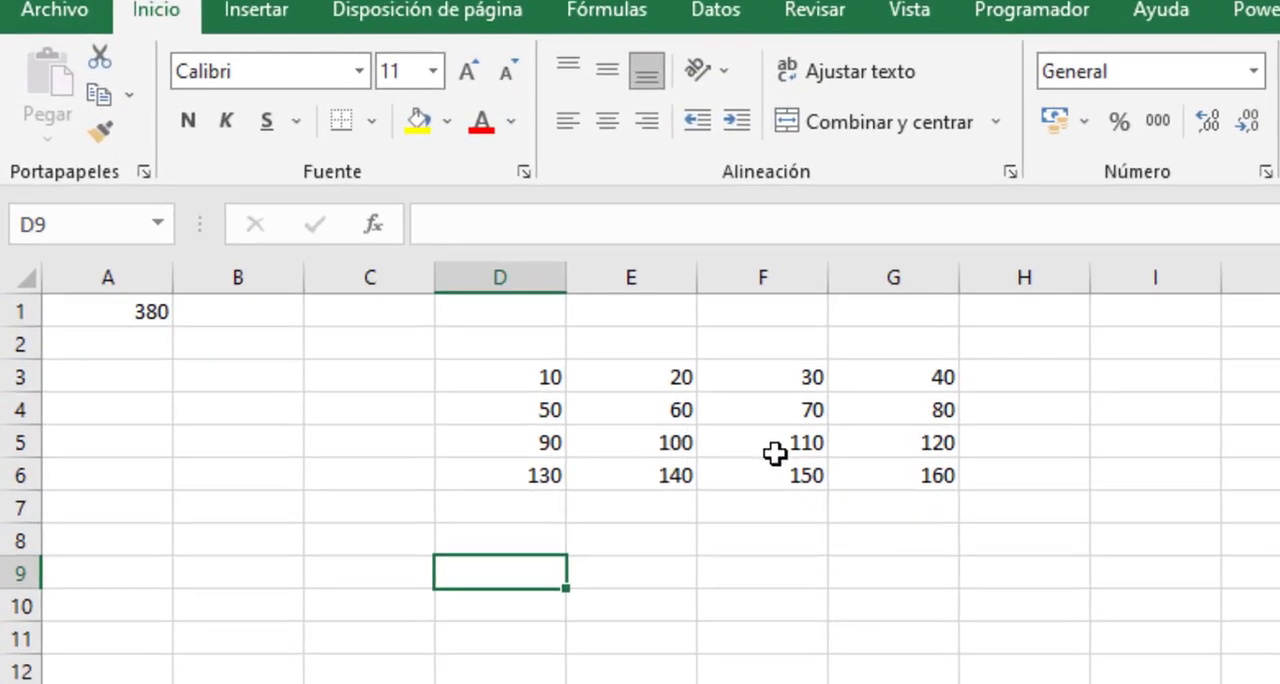
- Replace the formula in cell A1 with =SUMA(DESREF(F5;-2;-2;4;4)), using F5 as the starting reference
{"action": "left_click", "coordinate": [759, 442]}
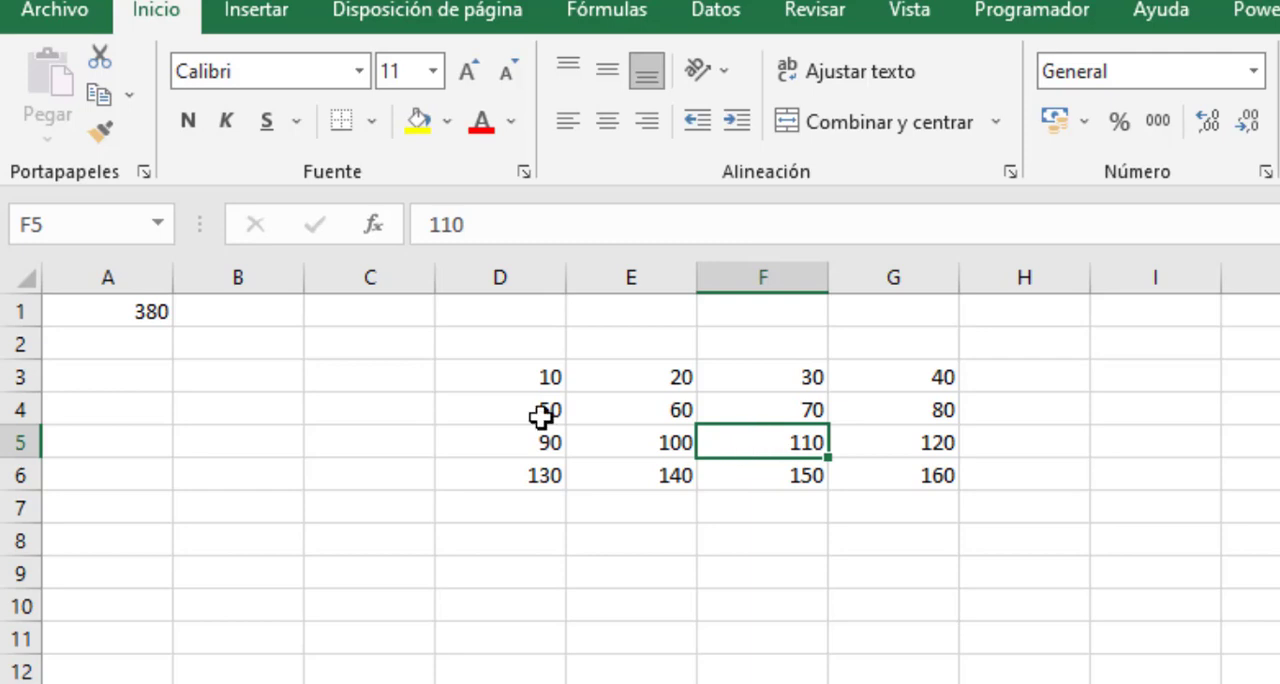
{"action": "left_click", "coordinate": [117, 320]}
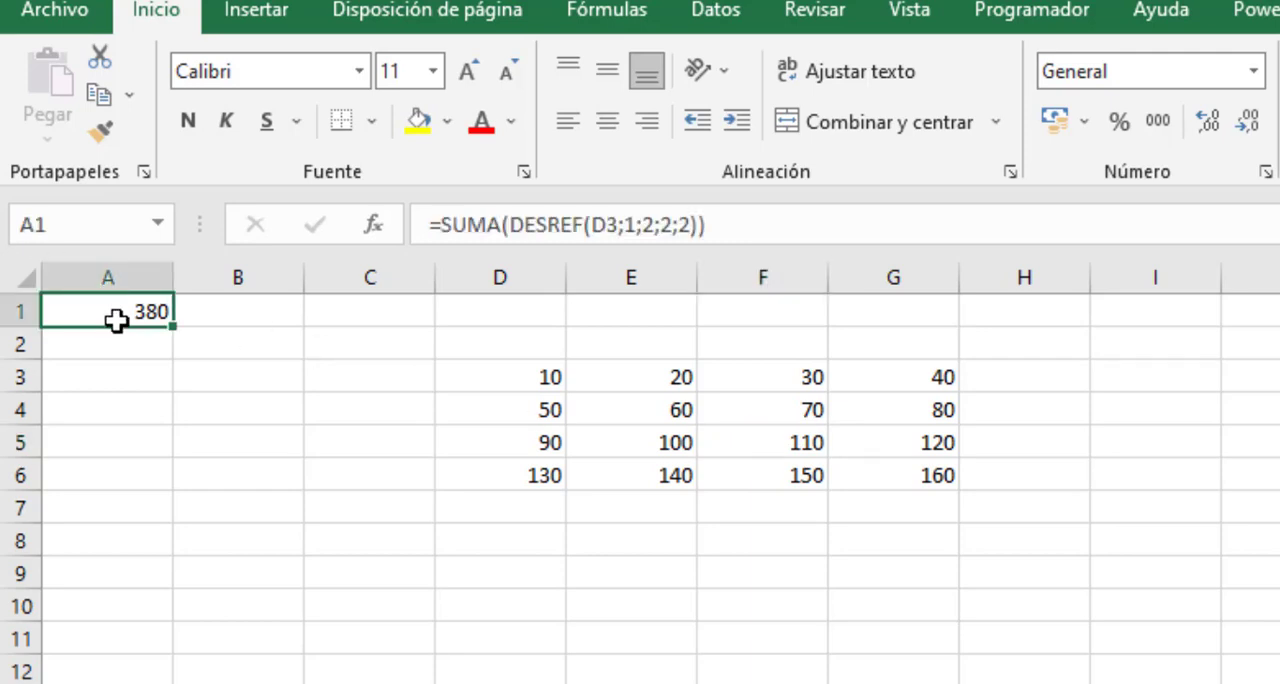
{"action": "type", "text": "=SUMA"}
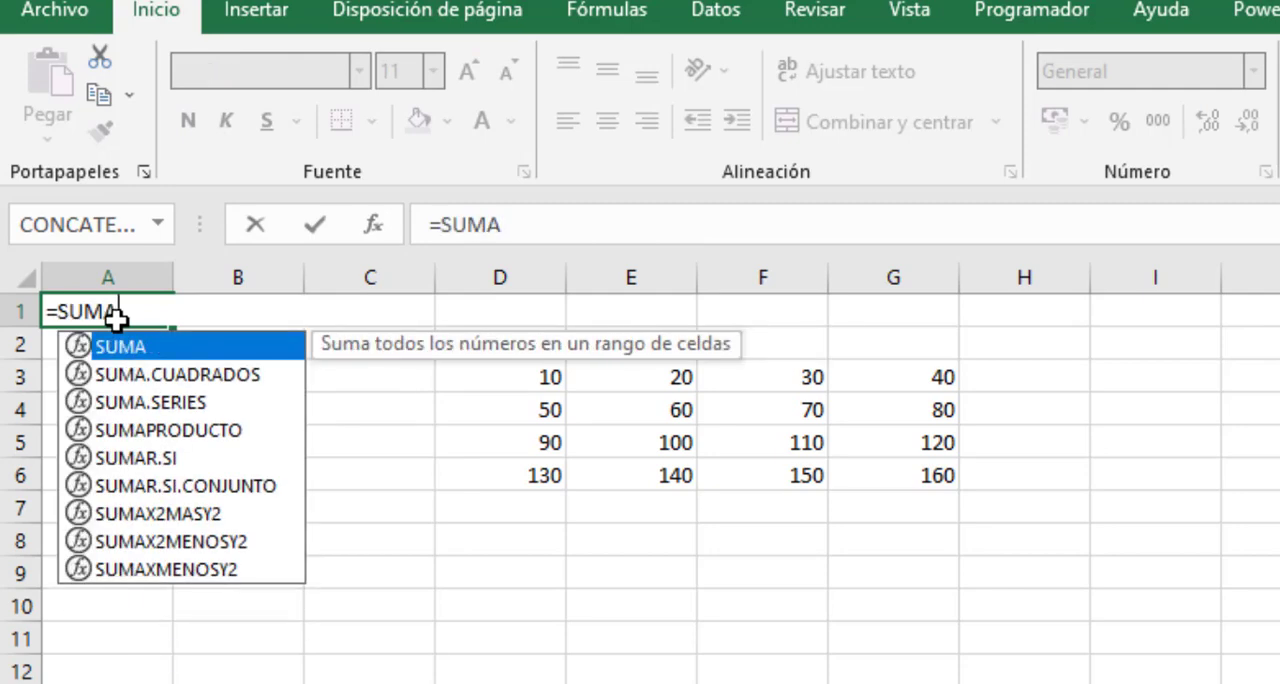
{"action": "type", "text": "(DESREF("}
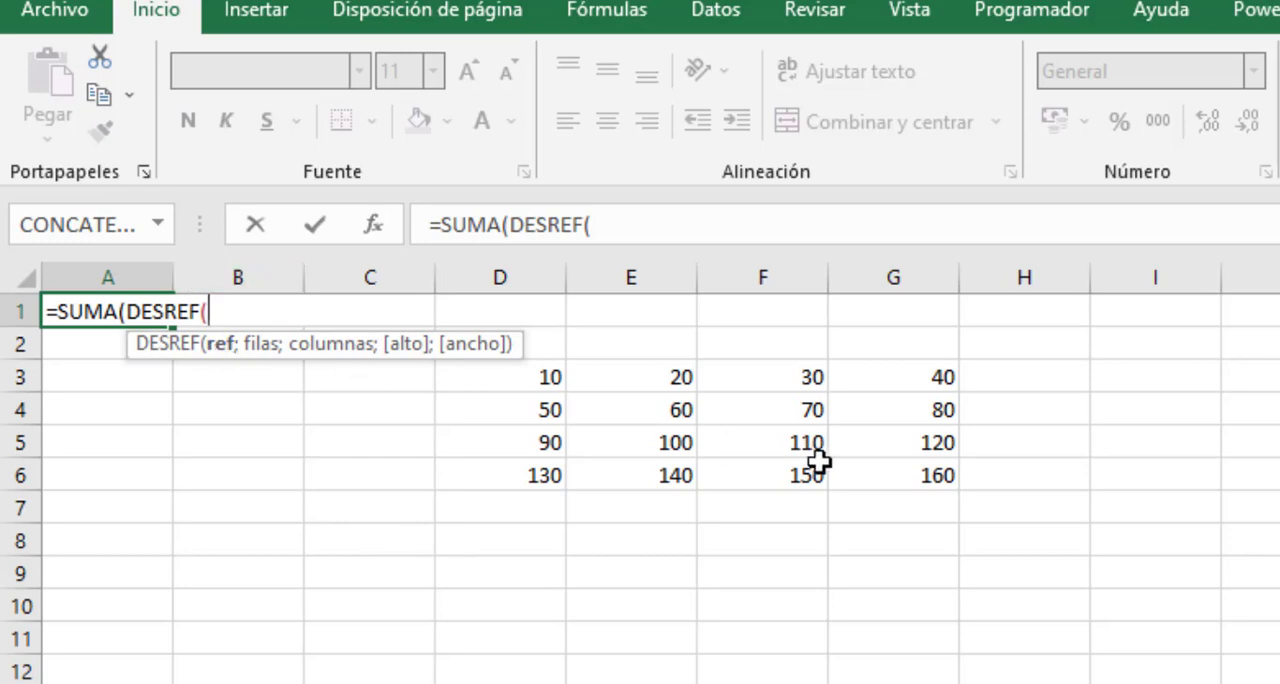
{"action": "left_click", "coordinate": [790, 448]}
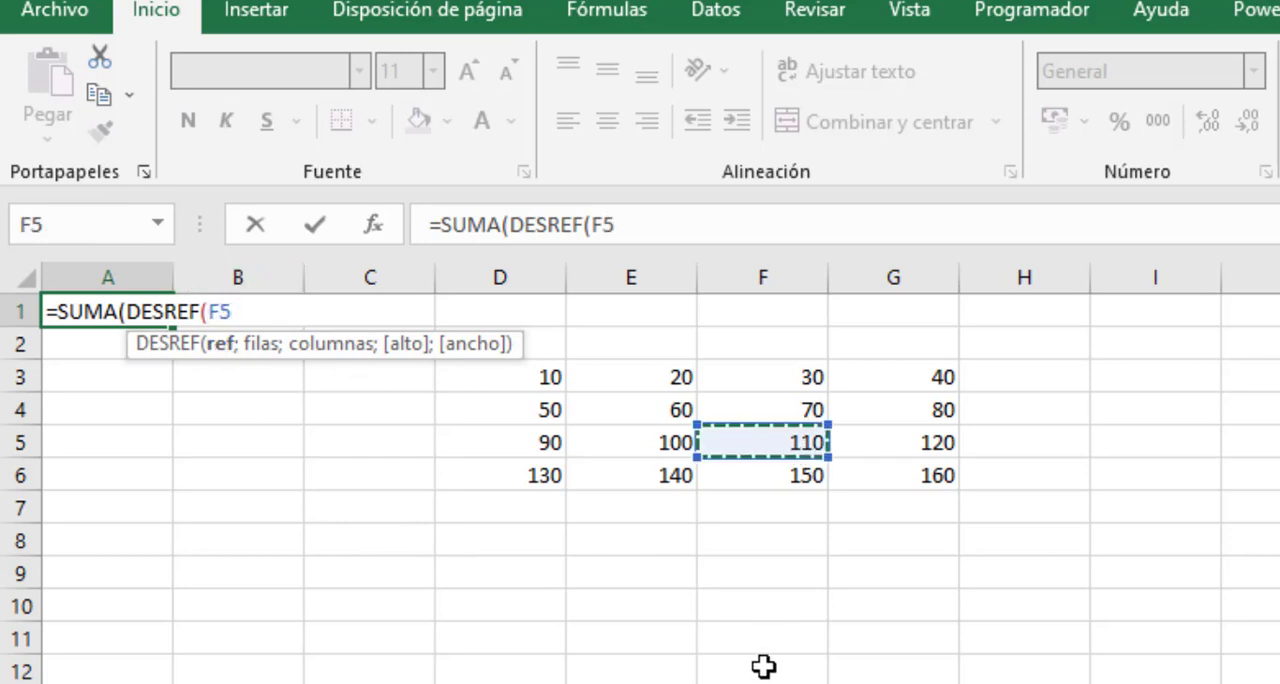
{"action": "type", "text": ";"}
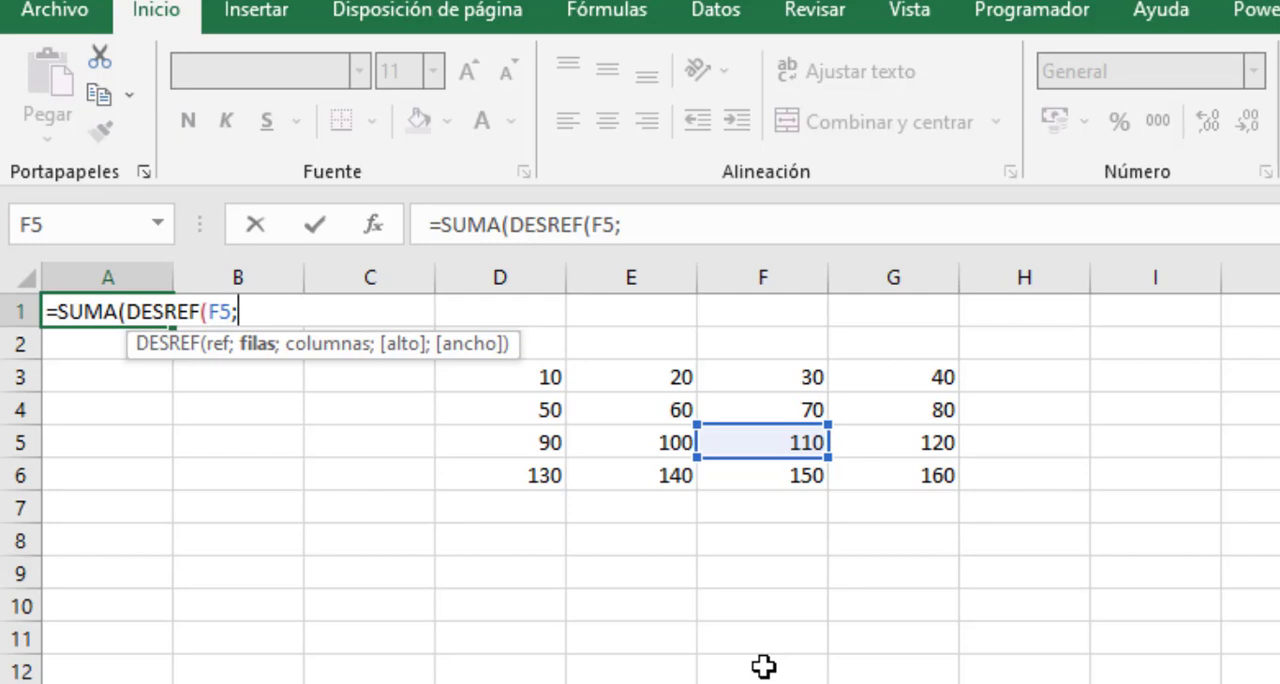
{"action": "type", "text": "1"}
{"action": "key", "text": "BackSpace"}
{"action": "type", "text": "-2;"}
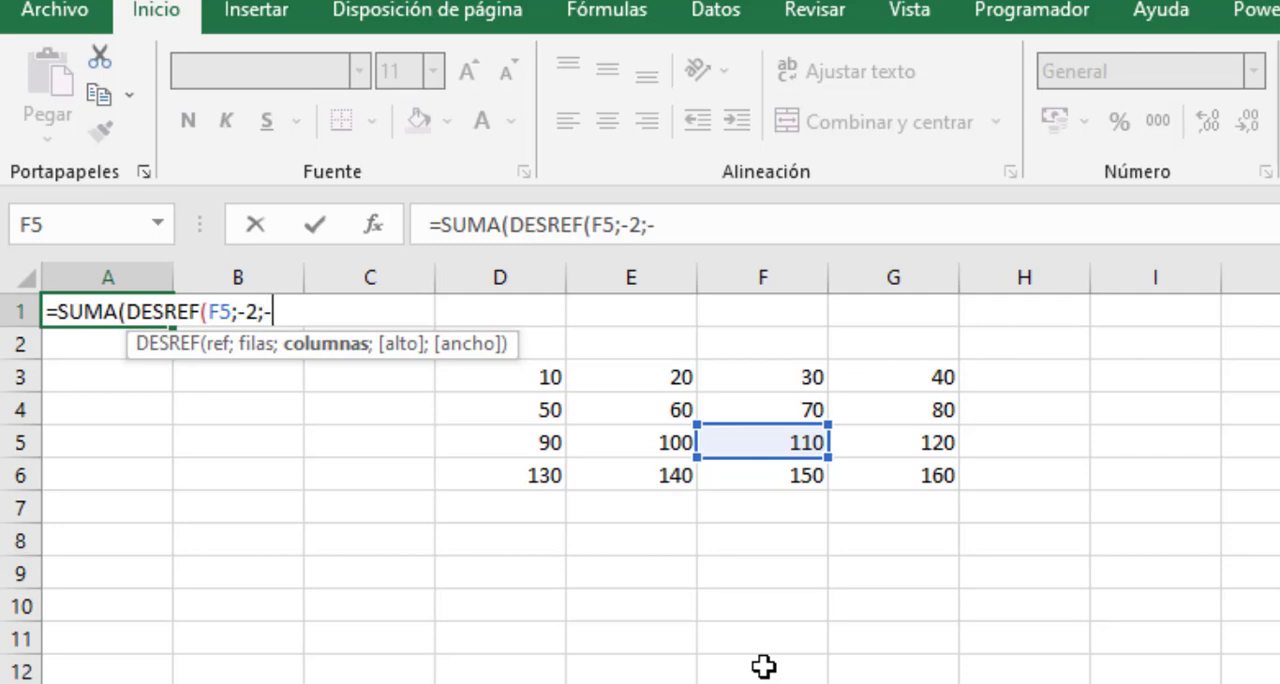
{"action": "type", "text": "-2;"}
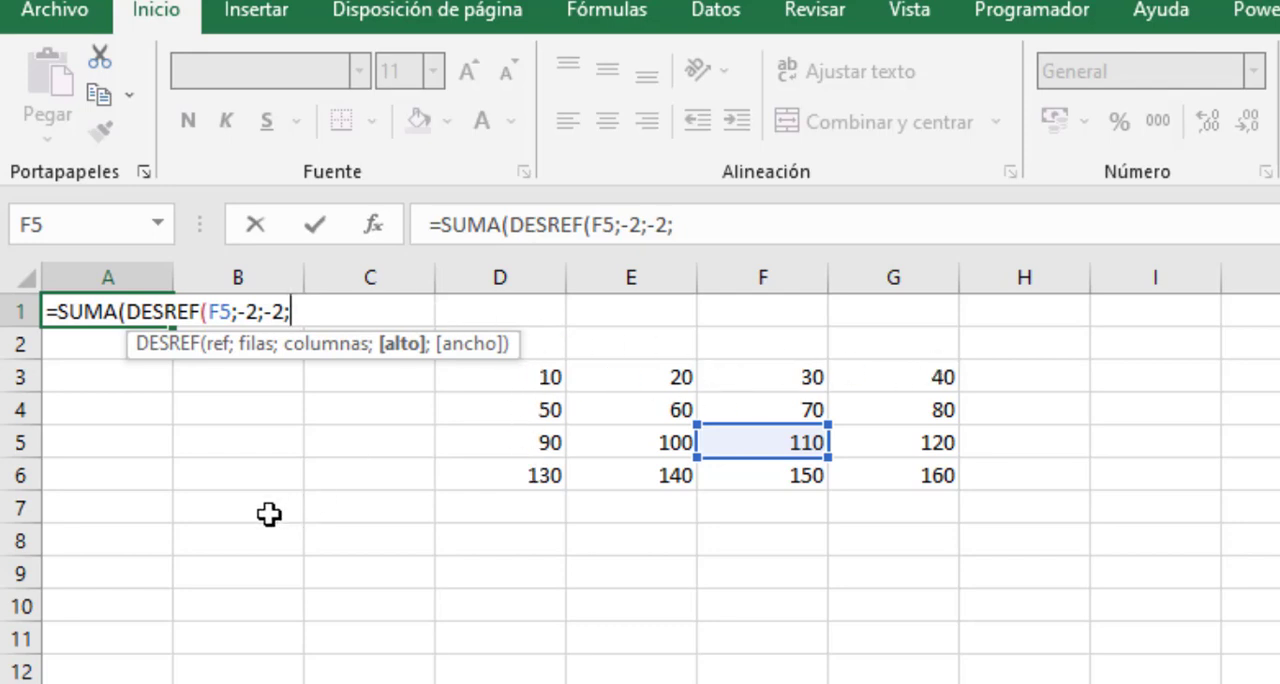
{"action": "type", "text": "4;4)"}
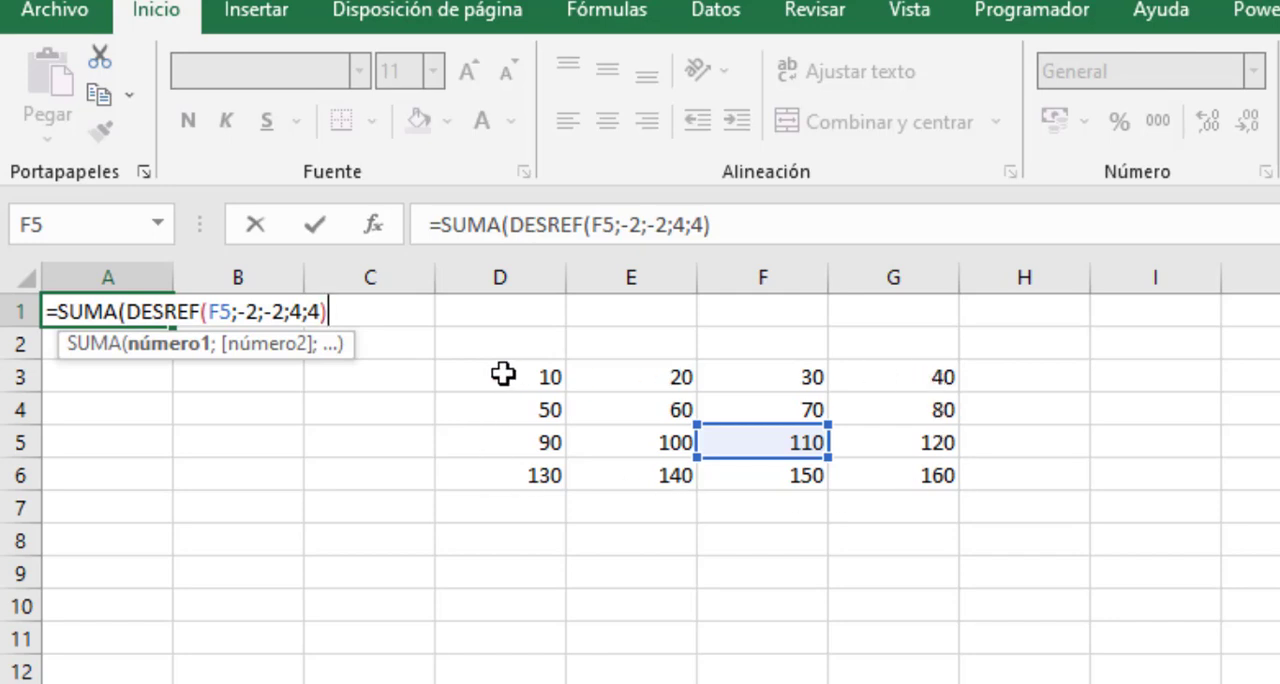
{"action": "type", "text": ")"}
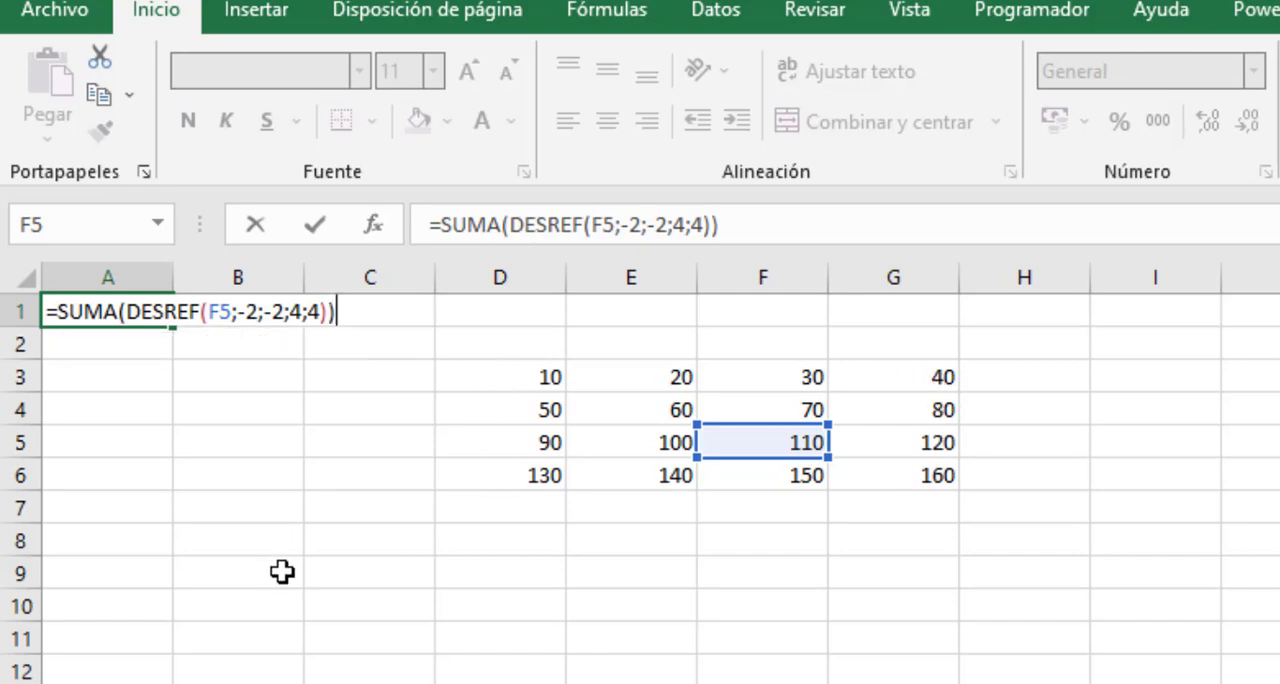
{"action": "key", "text": "Return"}
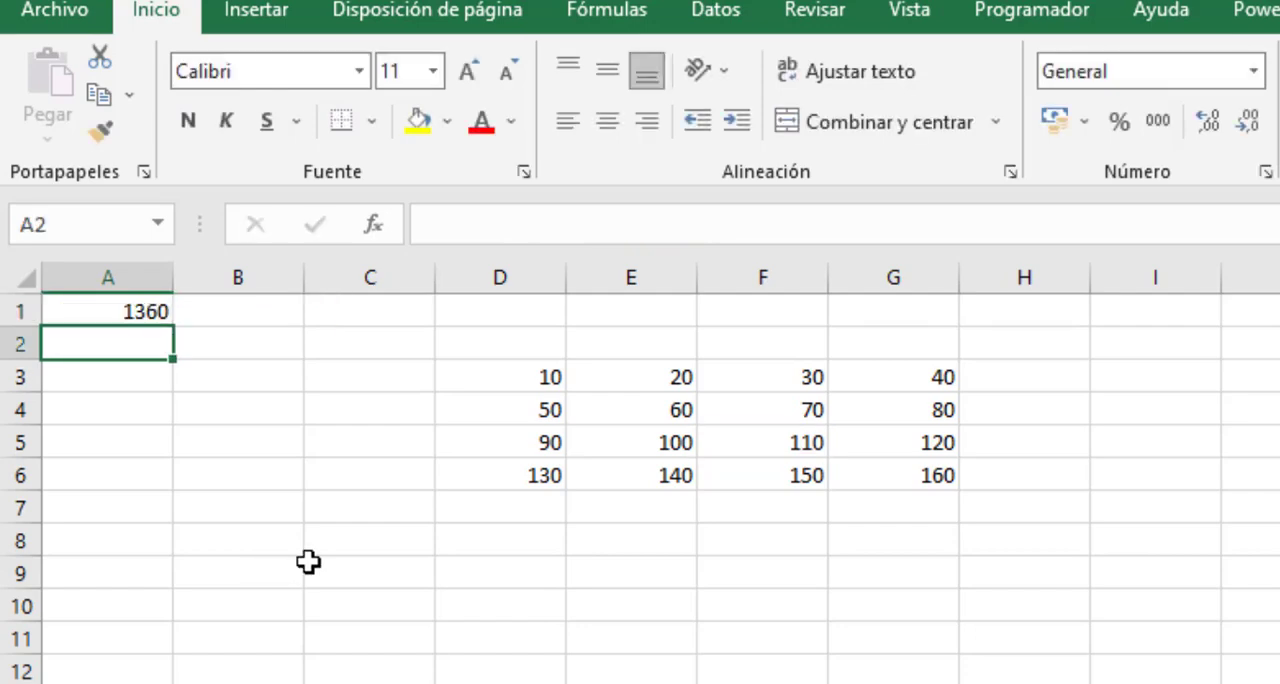
- Check the result in cell A1 against the sum of the whole number table D3:G6
{"action": "left_click", "coordinate": [114, 305]}
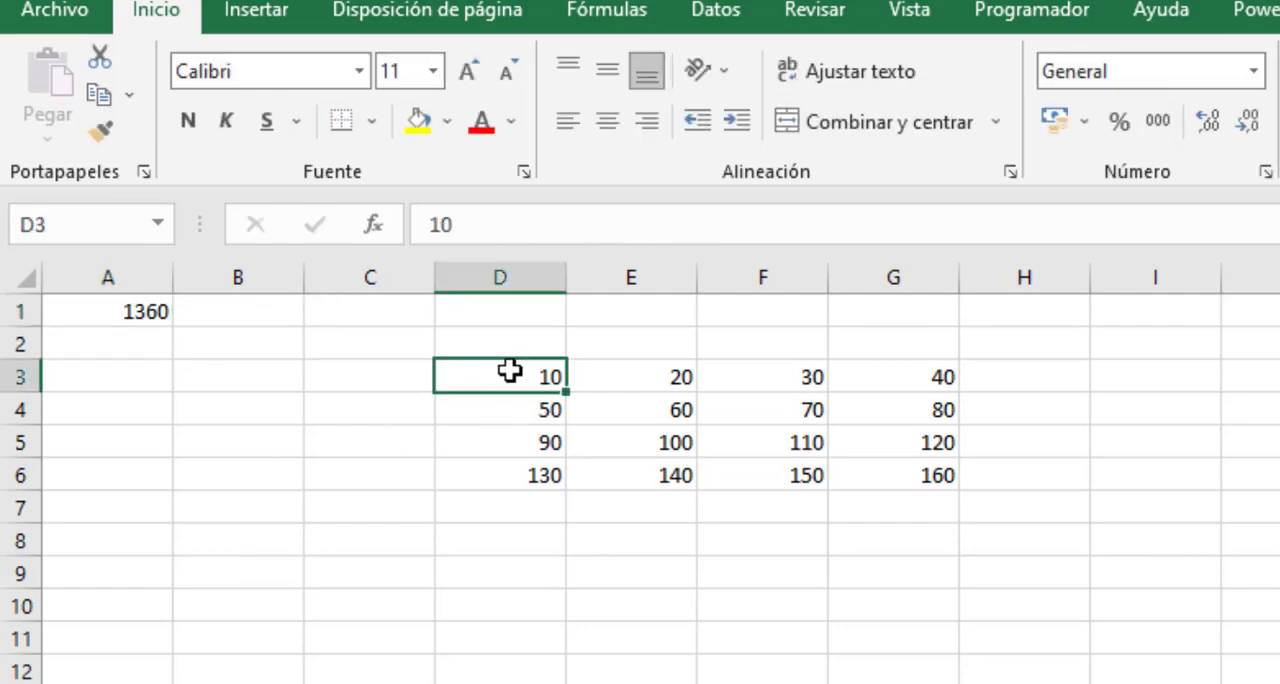
{"action": "left_click_drag", "start_coordinate": [509, 369], "coordinate": [870, 474]}
{"action": "left_click_drag", "start_coordinate": [506, 315], "coordinate": [502, 315]}
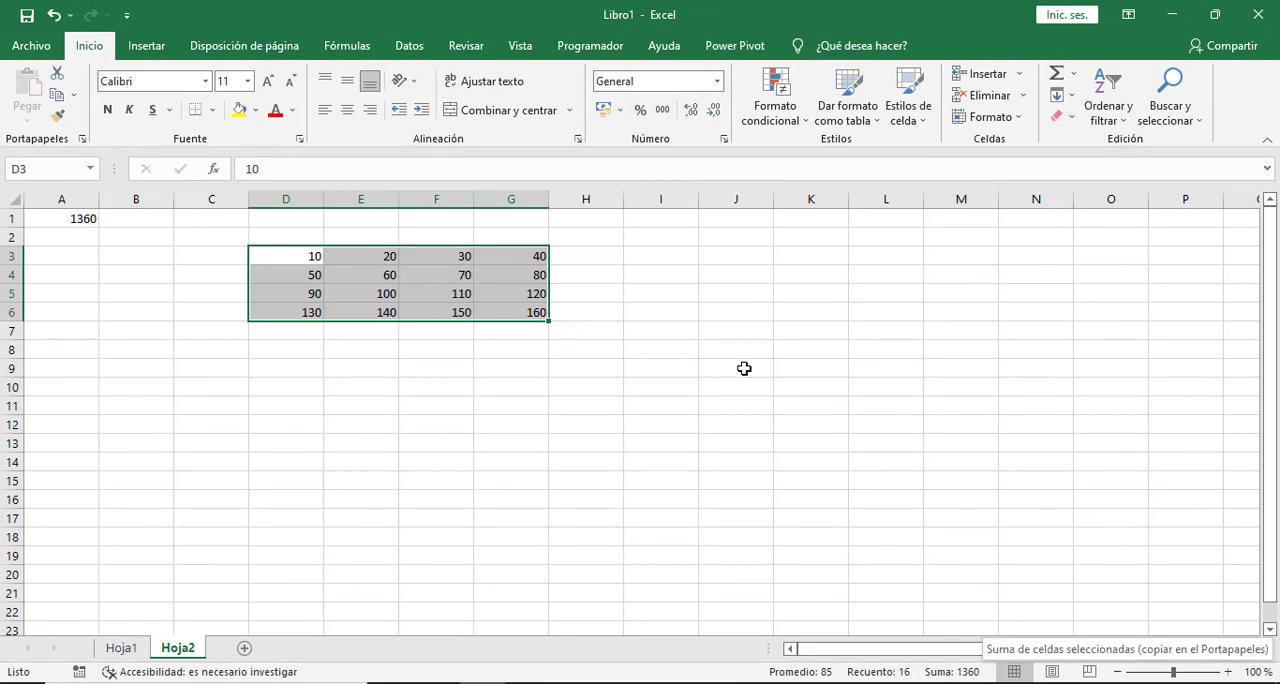
{"action": "left_click", "coordinate": [67, 220]}
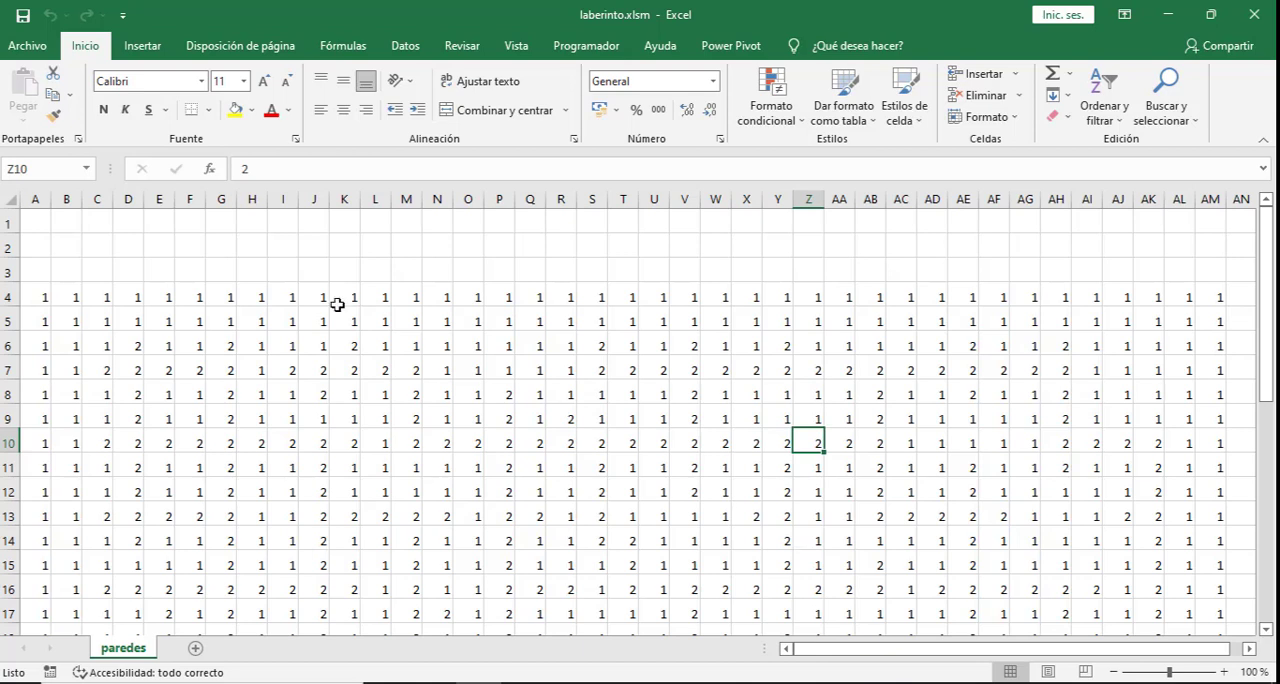
- Set the row height of the entire paredes sheet to 20
{"action": "double_click", "coordinate": [128, 649]}
{"action": "left_click", "coordinate": [176, 594]}
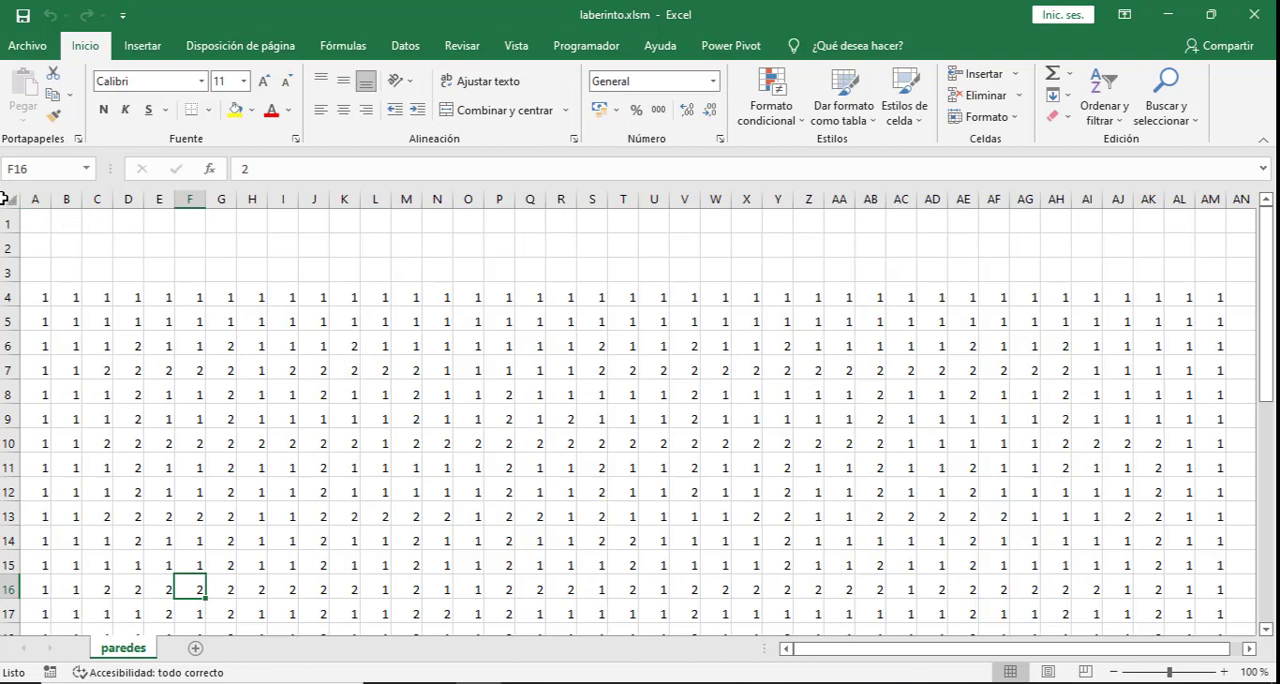
{"action": "left_click", "coordinate": [8, 198]}
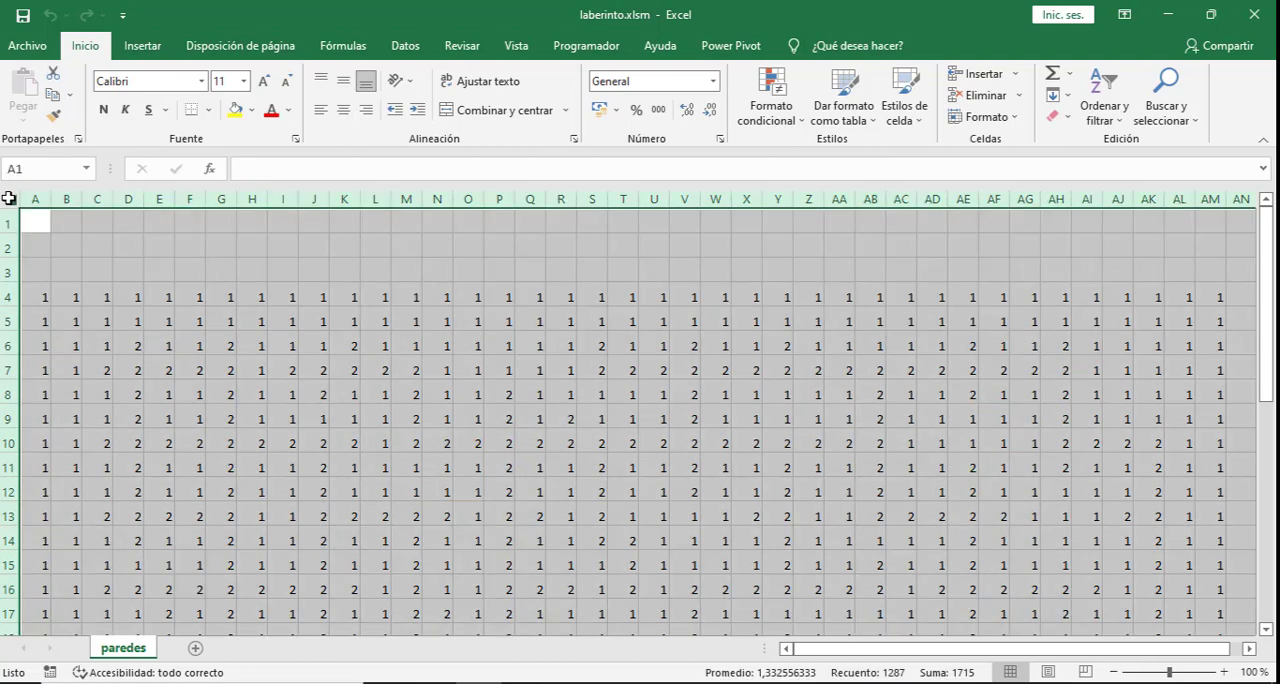
{"action": "left_click", "coordinate": [1014, 119]}
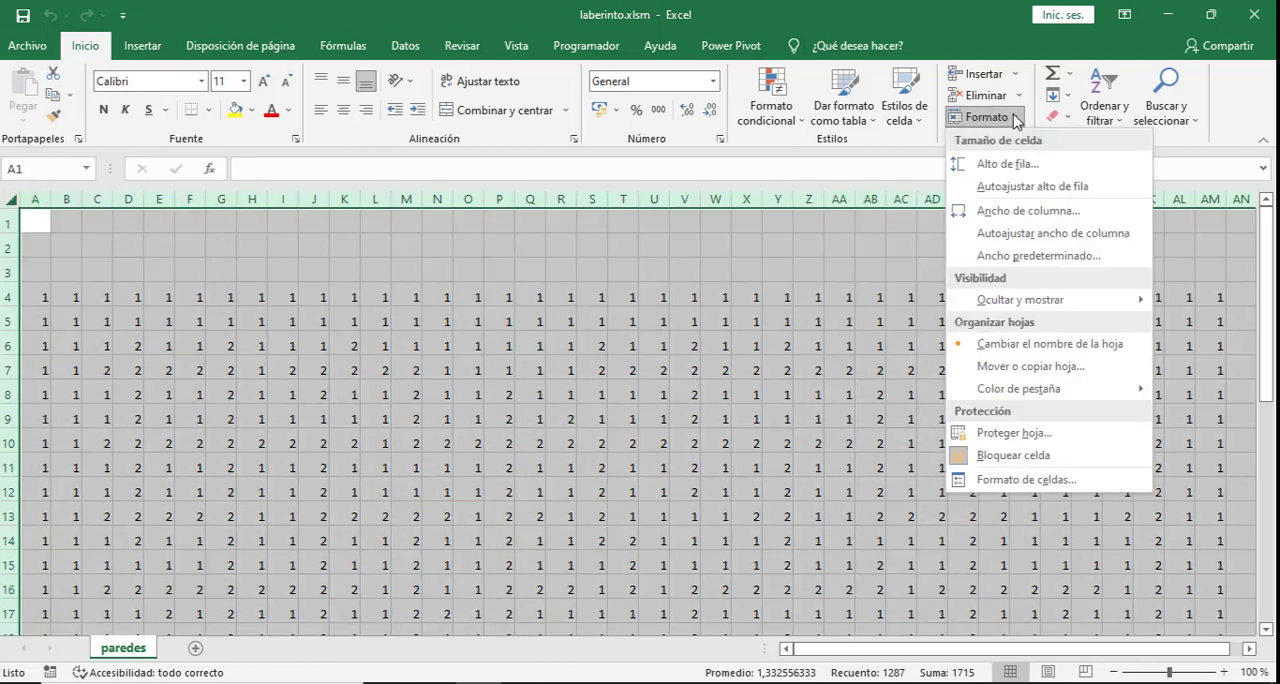
{"action": "left_click", "coordinate": [1007, 163]}
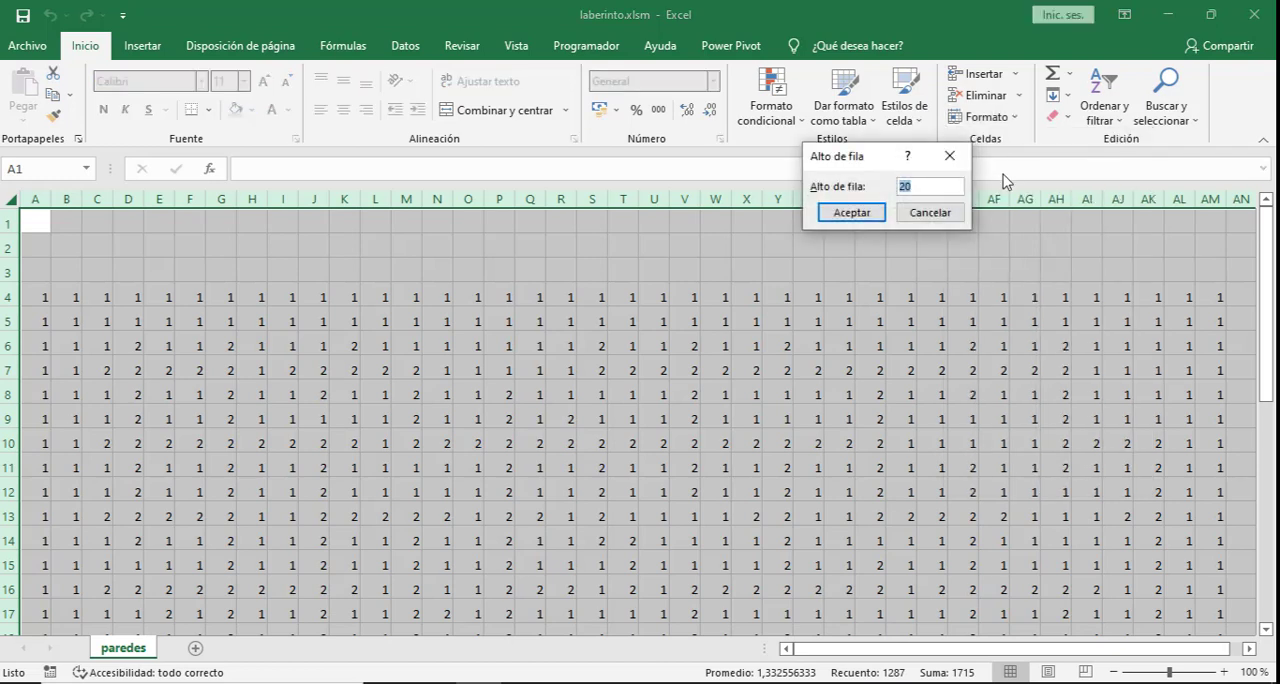
{"action": "left_click", "coordinate": [868, 215]}
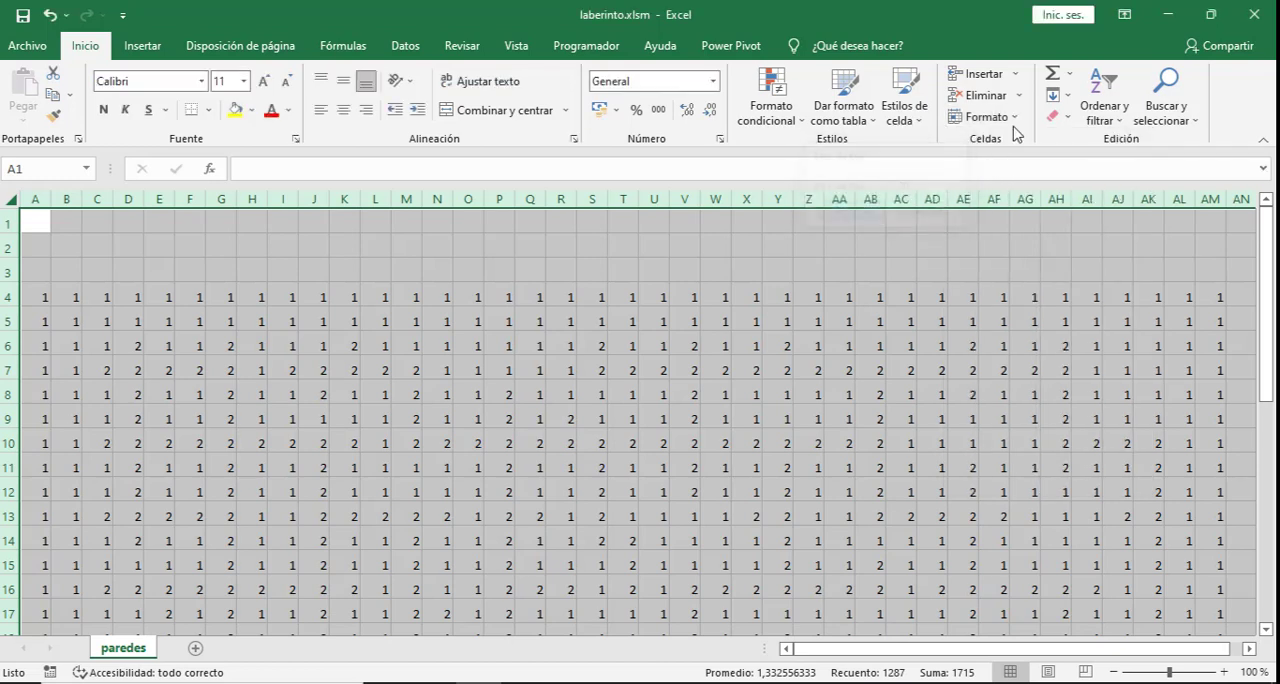
- Set the column width of the entire paredes sheet to 4
{"action": "left_click", "coordinate": [986, 118]}
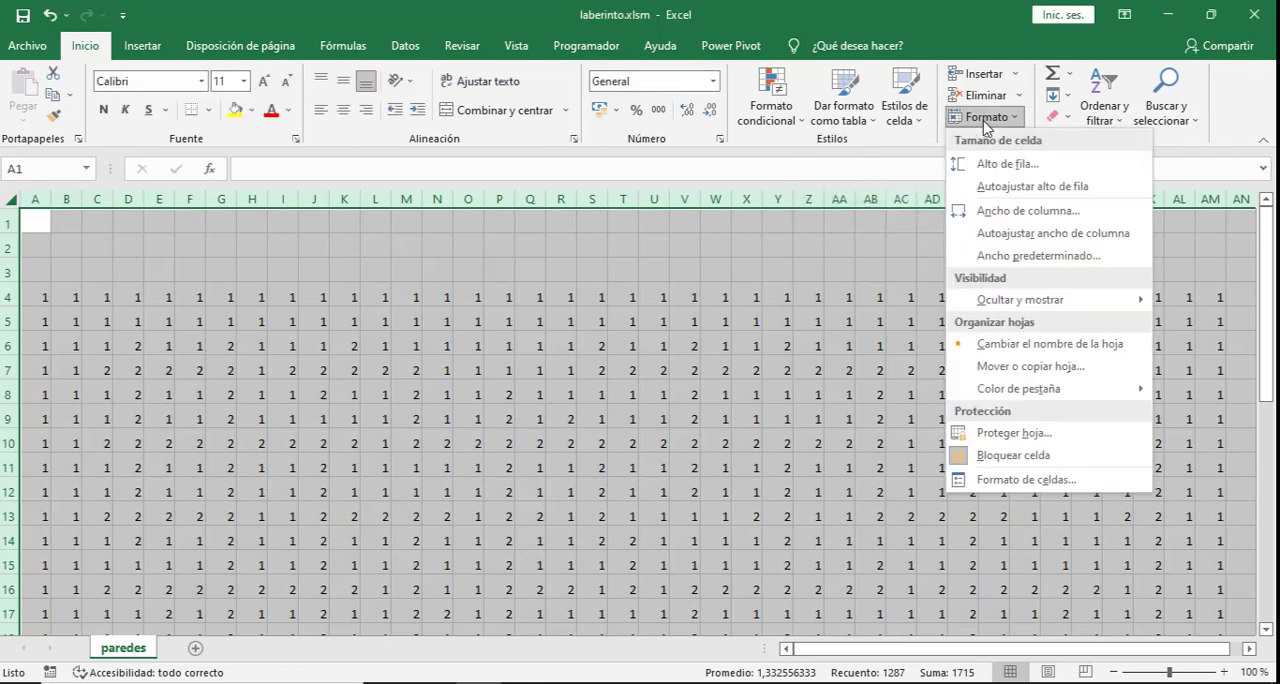
{"action": "left_click", "coordinate": [1003, 211]}
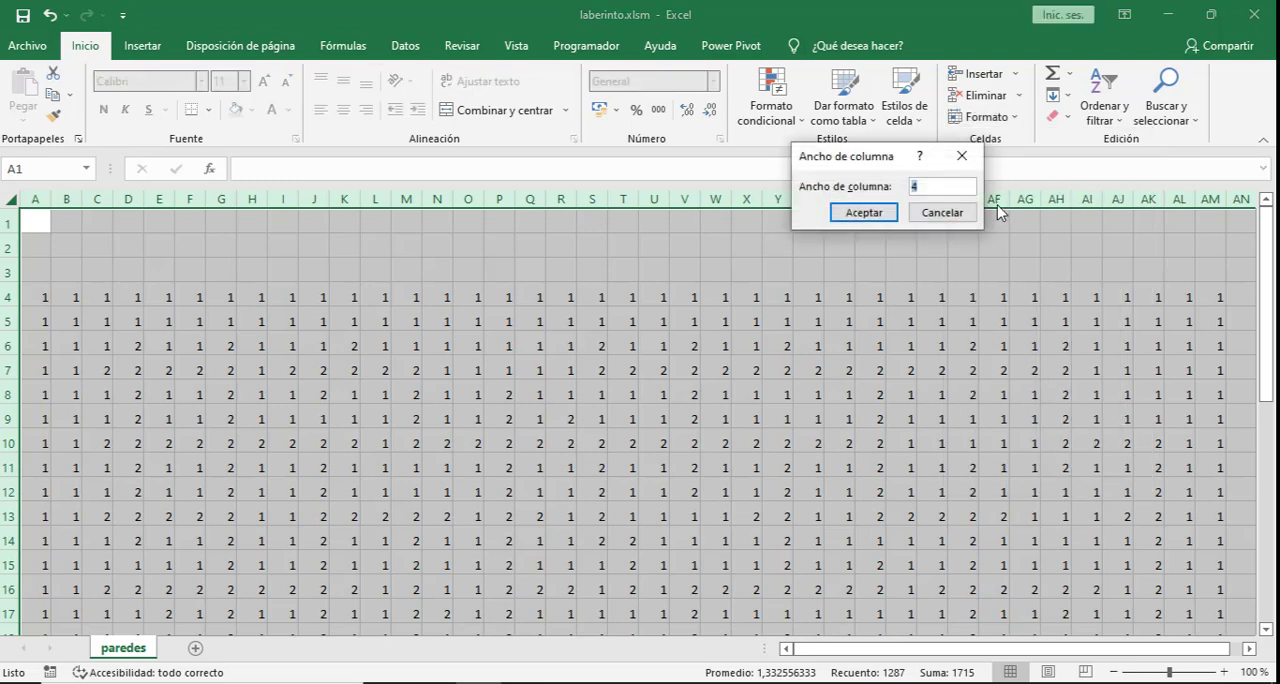
{"action": "left_click", "coordinate": [886, 217]}
{"action": "left_click", "coordinate": [530, 246]}
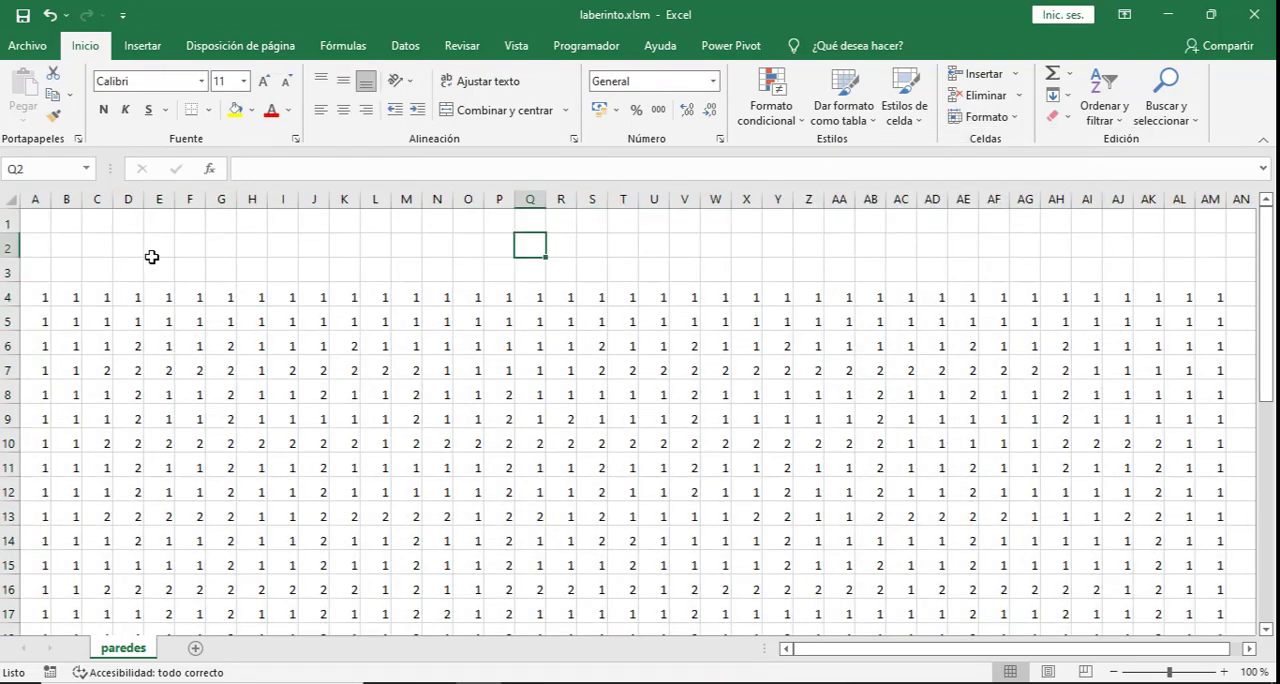
- Examine the number codes in the maze grid, including cells C5, G6, A4, D6 and Z34
{"action": "left_click", "coordinate": [73, 242]}
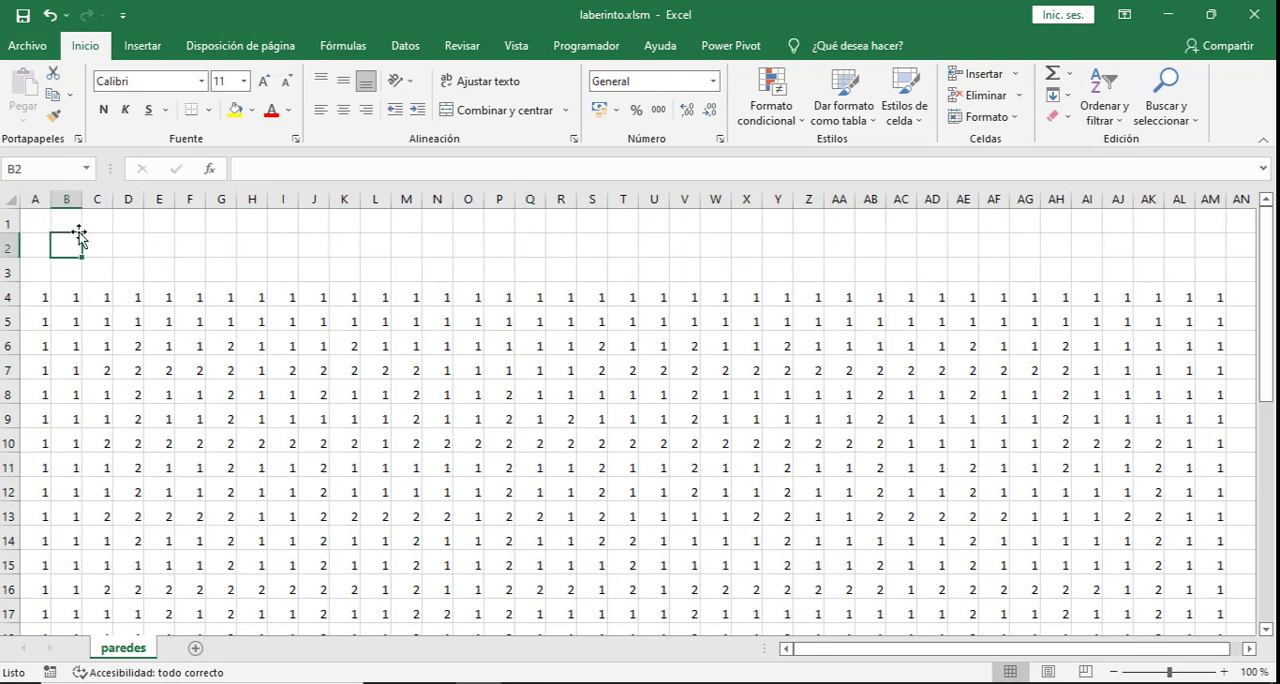
{"action": "left_click", "coordinate": [92, 322]}
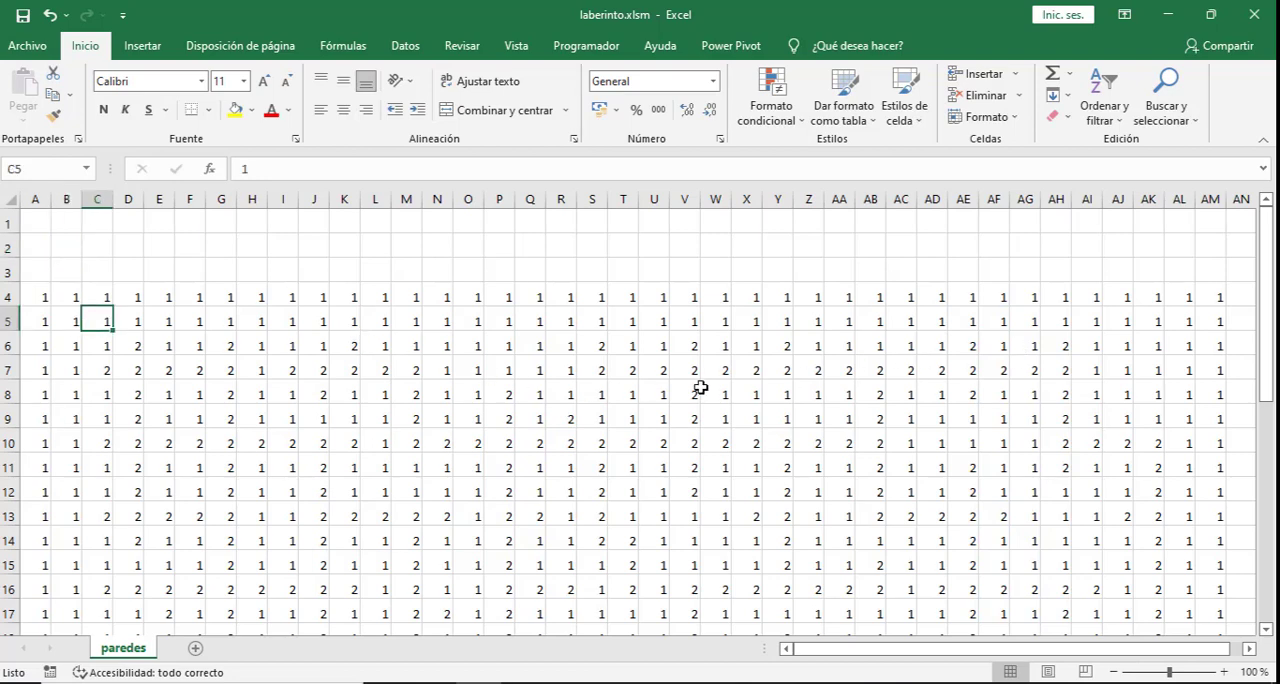
{"action": "left_click", "coordinate": [230, 356]}
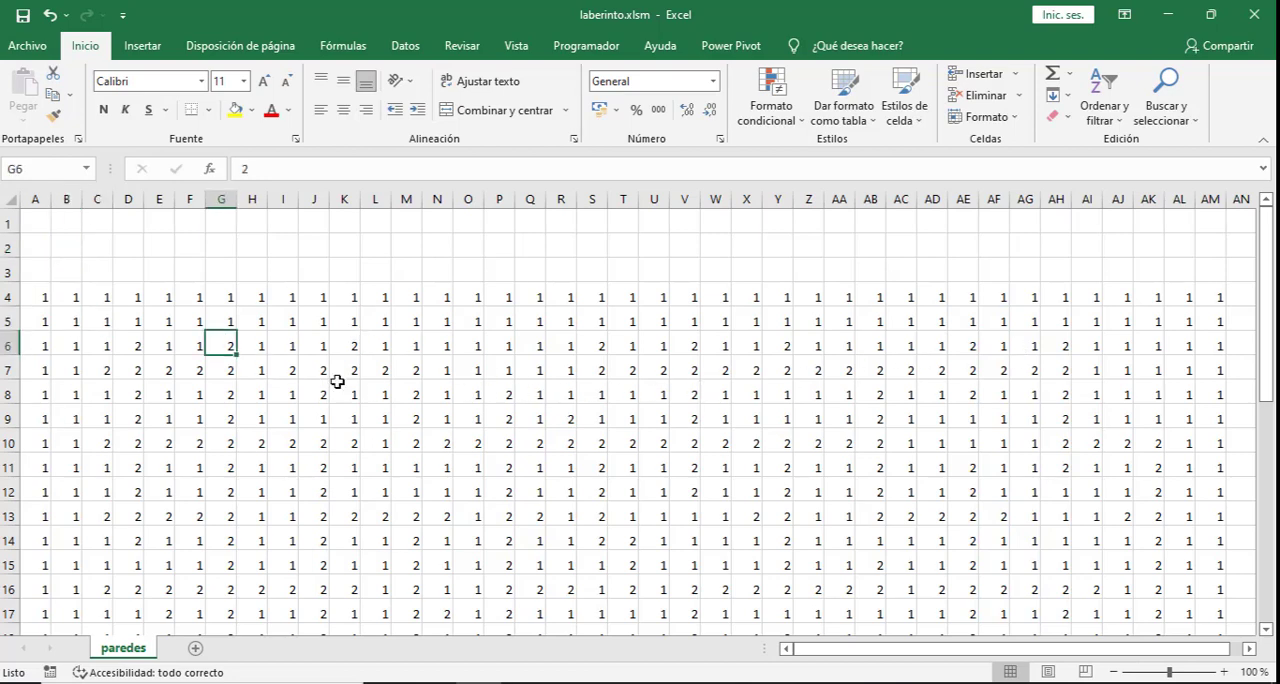
{"action": "scroll", "coordinate": [850, 400], "scroll_direction": "down", "scroll_amount": 9}
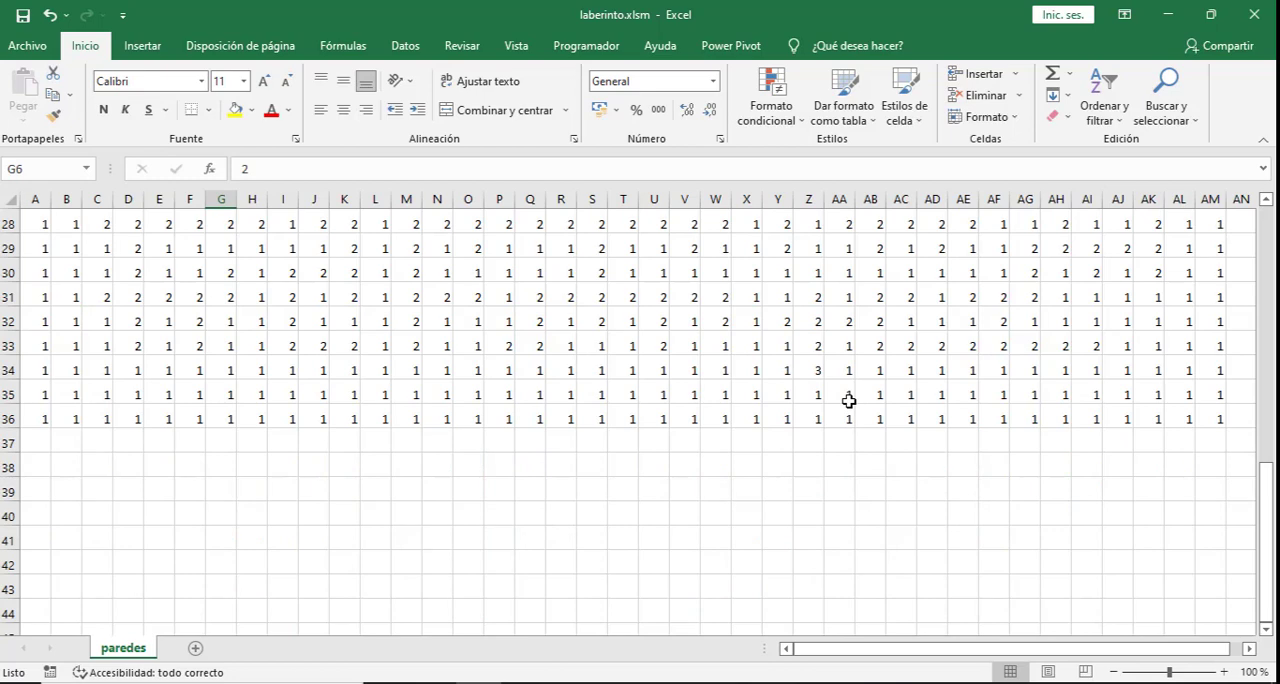
{"action": "left_click", "coordinate": [815, 369]}
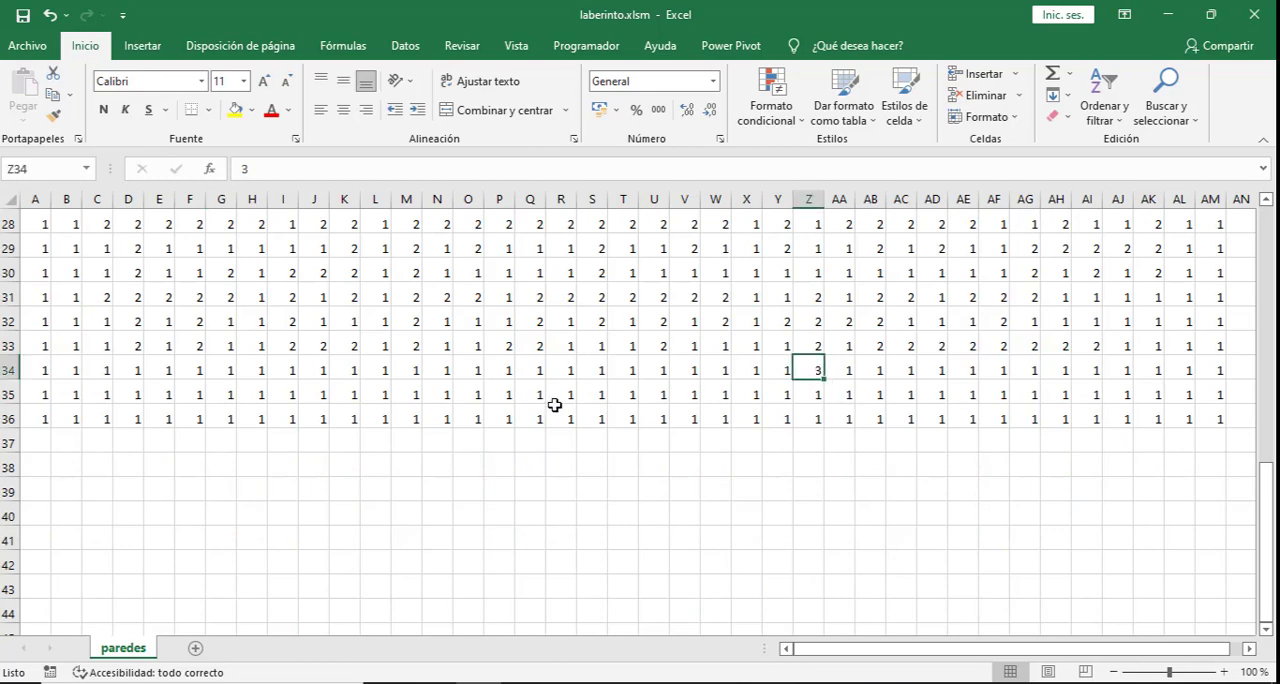
{"action": "scroll", "coordinate": [554, 405], "scroll_direction": "up", "scroll_amount": 9}
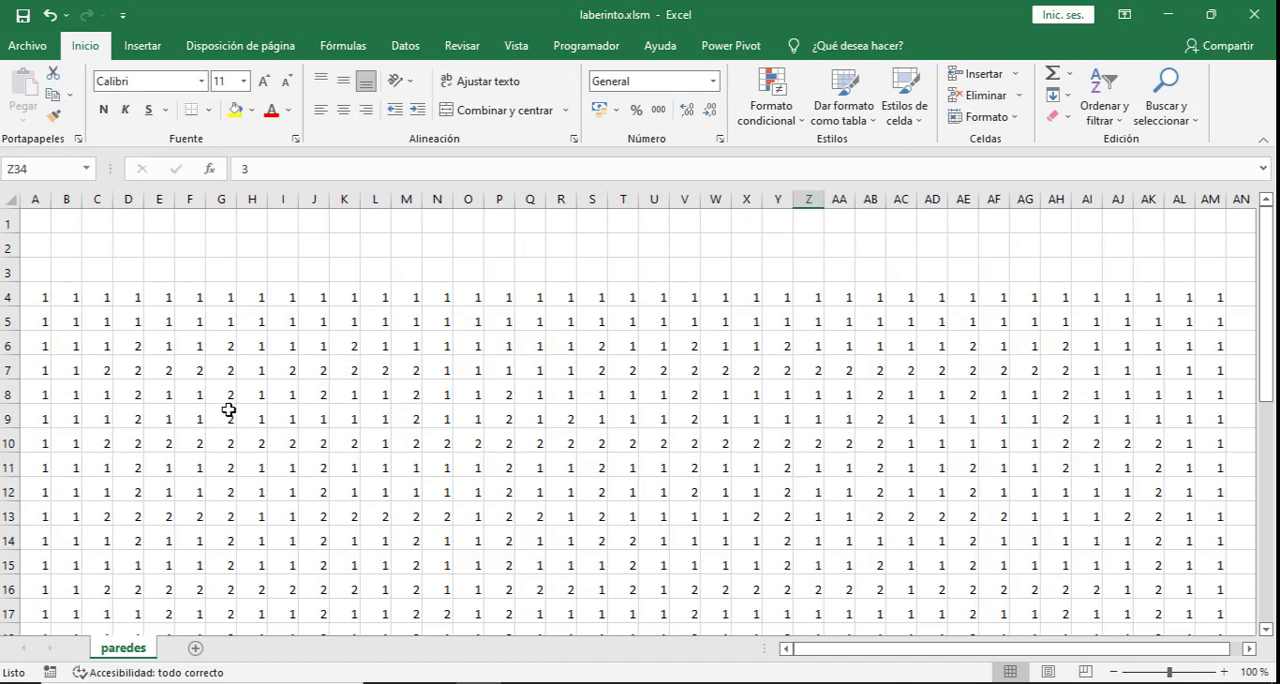
{"action": "left_click", "coordinate": [43, 297]}
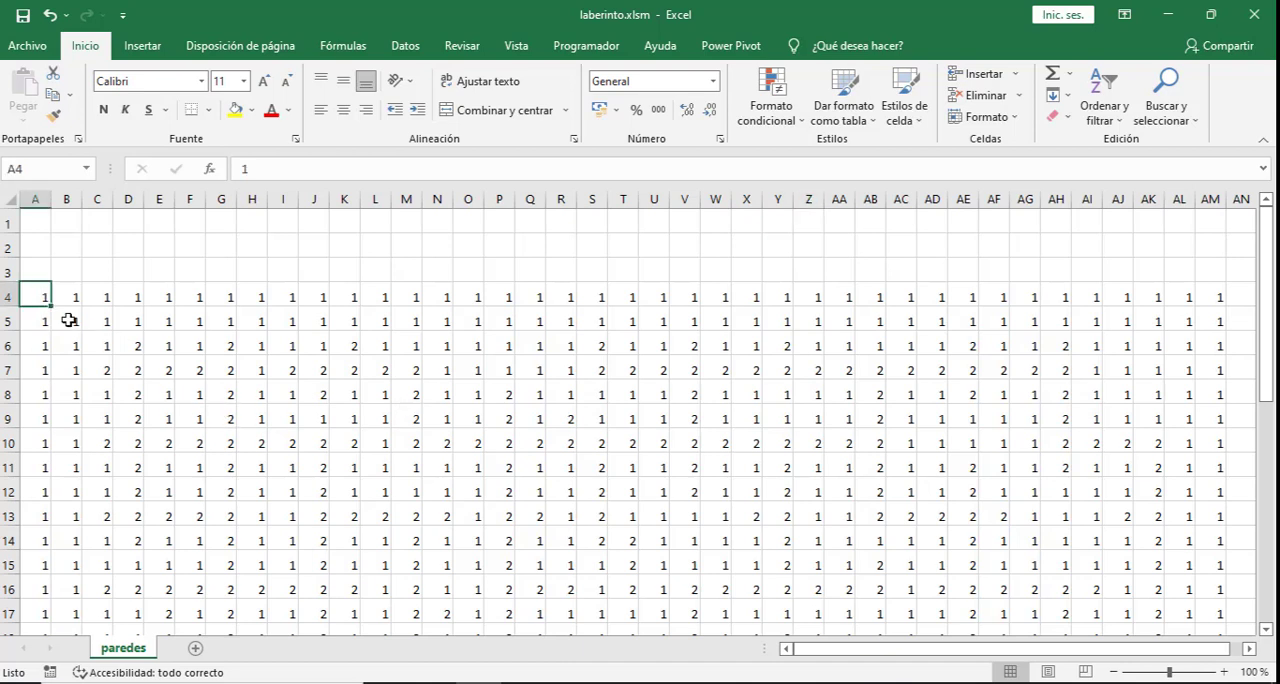
{"action": "left_click", "coordinate": [133, 343]}
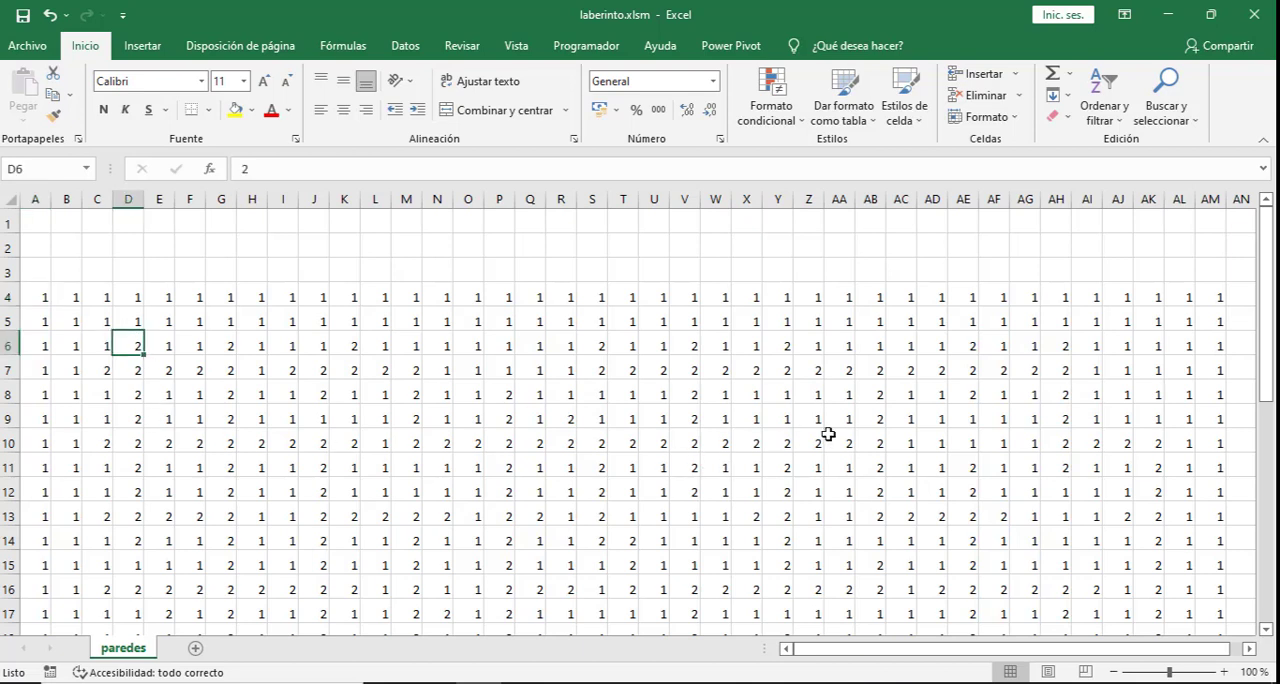
{"action": "scroll", "coordinate": [868, 443], "scroll_direction": "down", "scroll_amount": 1}
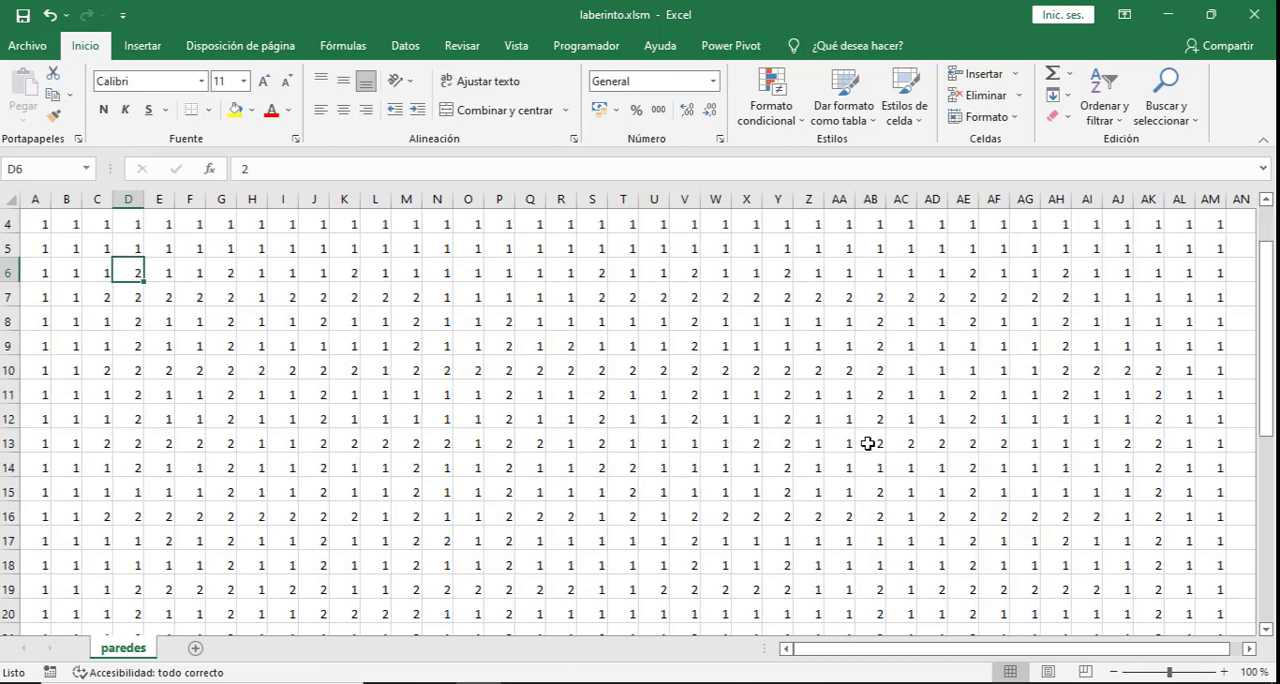
{"action": "scroll", "coordinate": [868, 443], "scroll_direction": "down", "scroll_amount": 7}
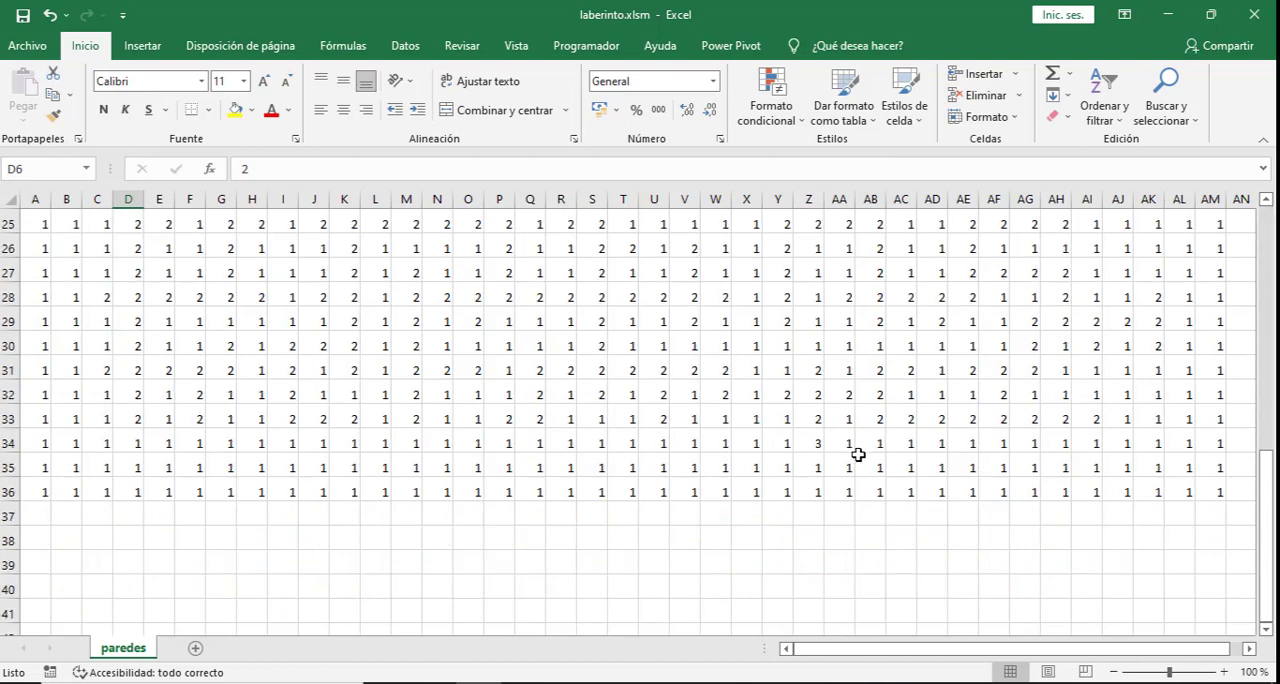
{"action": "left_click", "coordinate": [818, 445]}
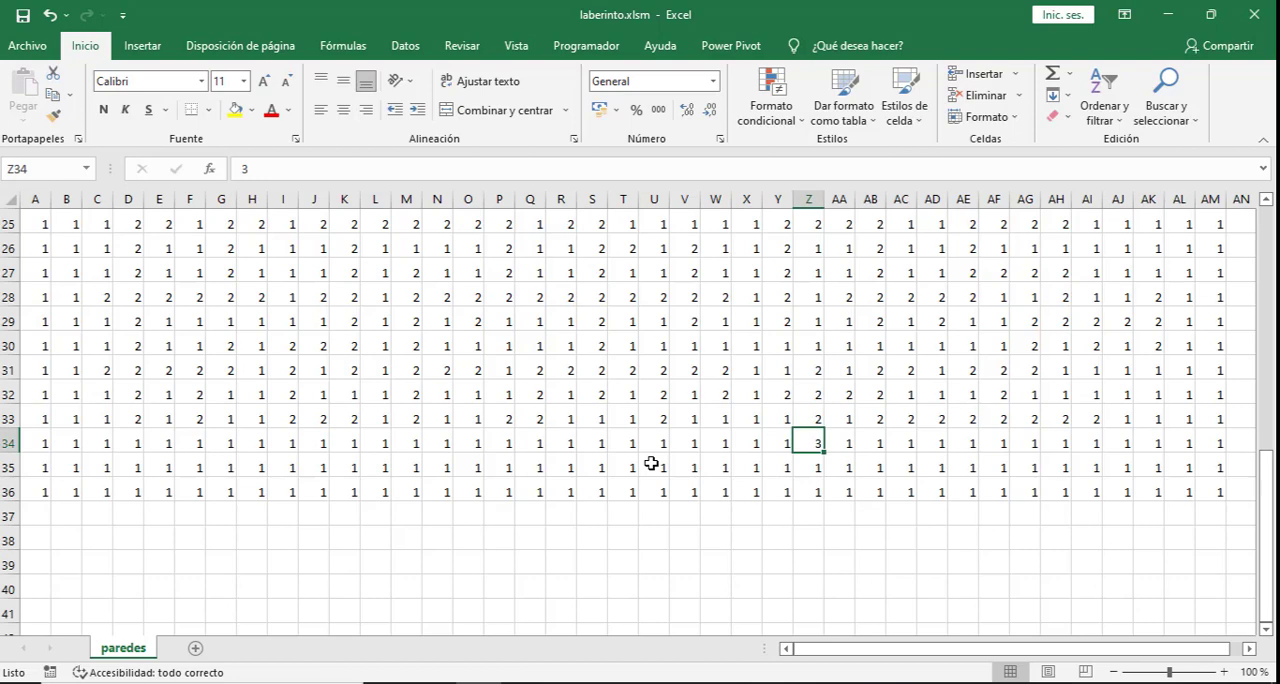
{"action": "scroll", "coordinate": [651, 463], "scroll_direction": "up", "scroll_amount": 8}
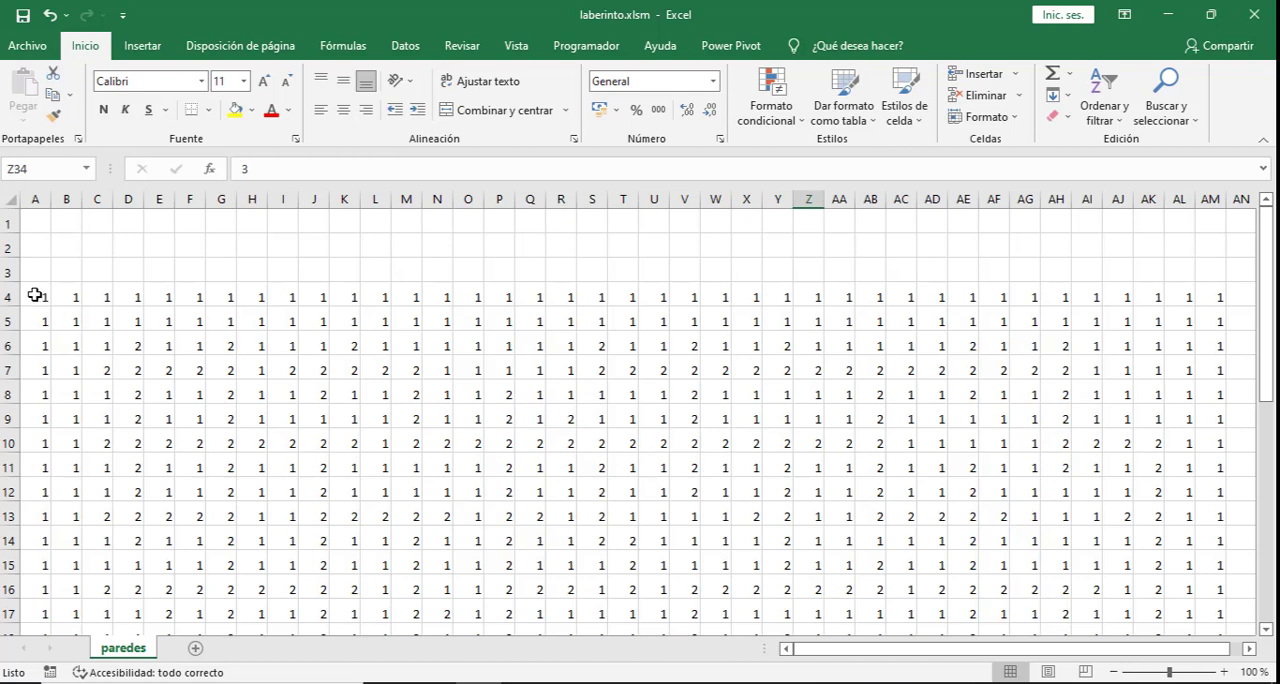
- Create a conditional formatting rule on the maze range A4:AM36 for cells whose value is equal to 1
{"action": "left_click_drag", "start_coordinate": [42, 295], "coordinate": [1203, 583]}
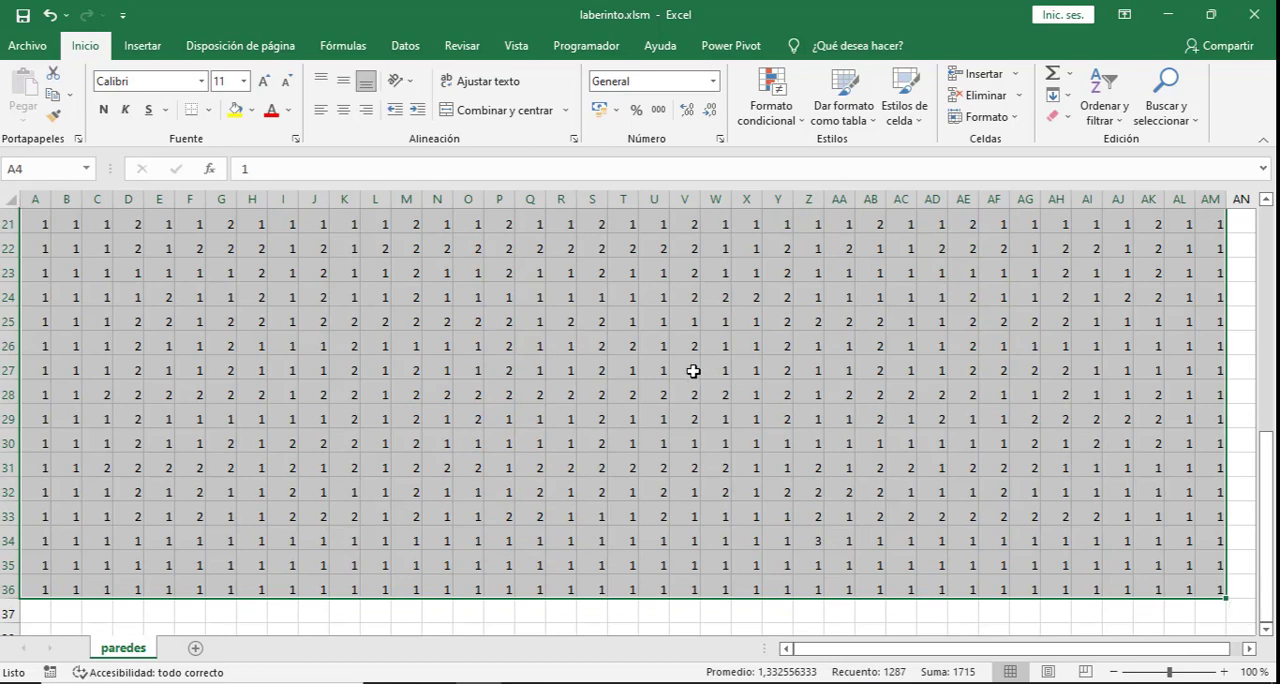
{"action": "left_click", "coordinate": [770, 112]}
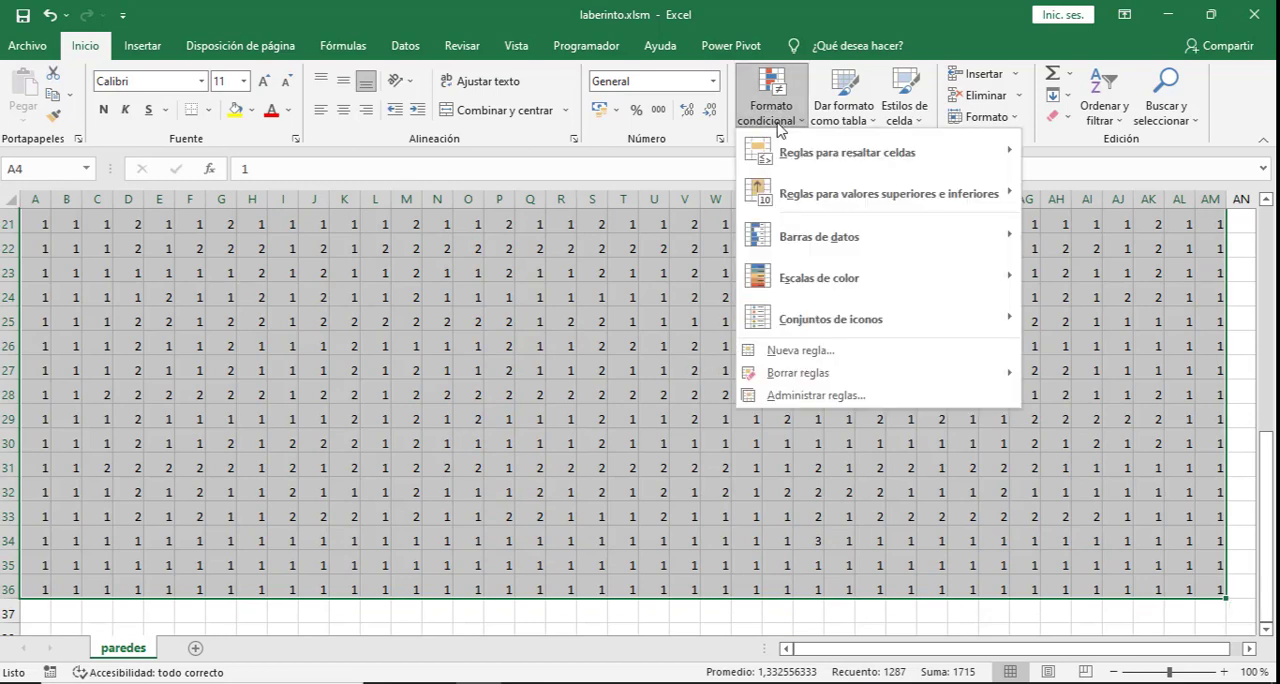
{"action": "left_click", "coordinate": [788, 396]}
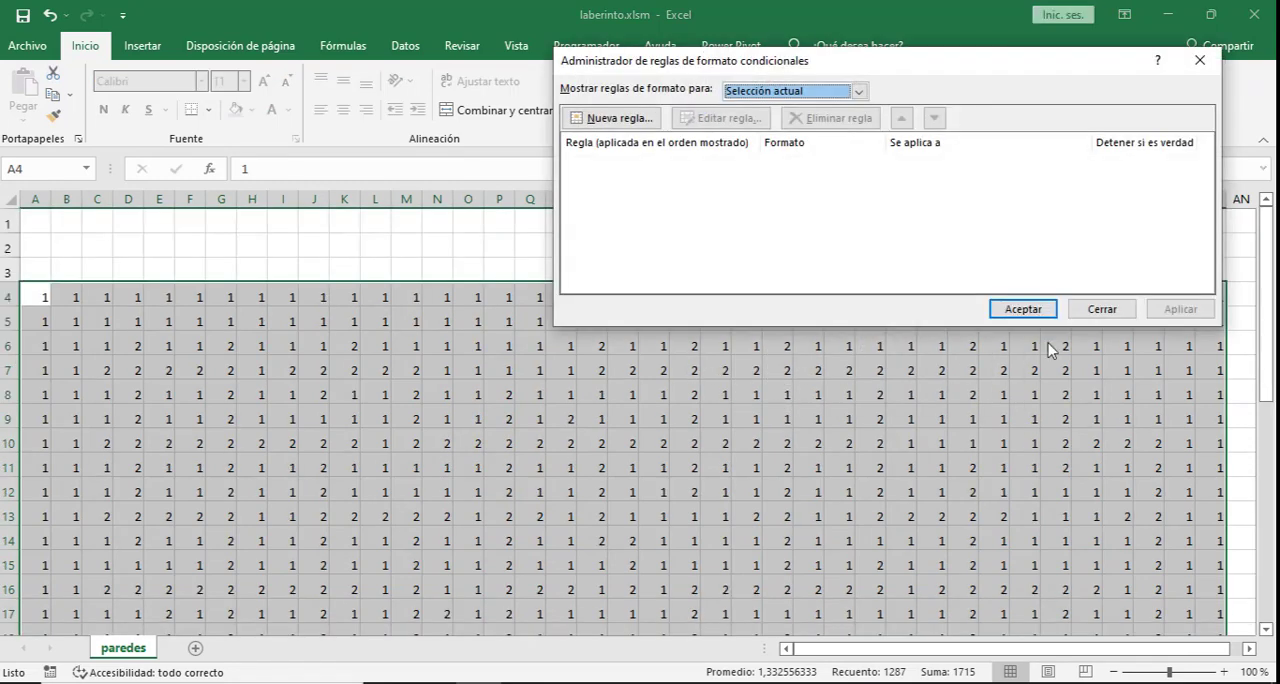
{"action": "left_click", "coordinate": [604, 125]}
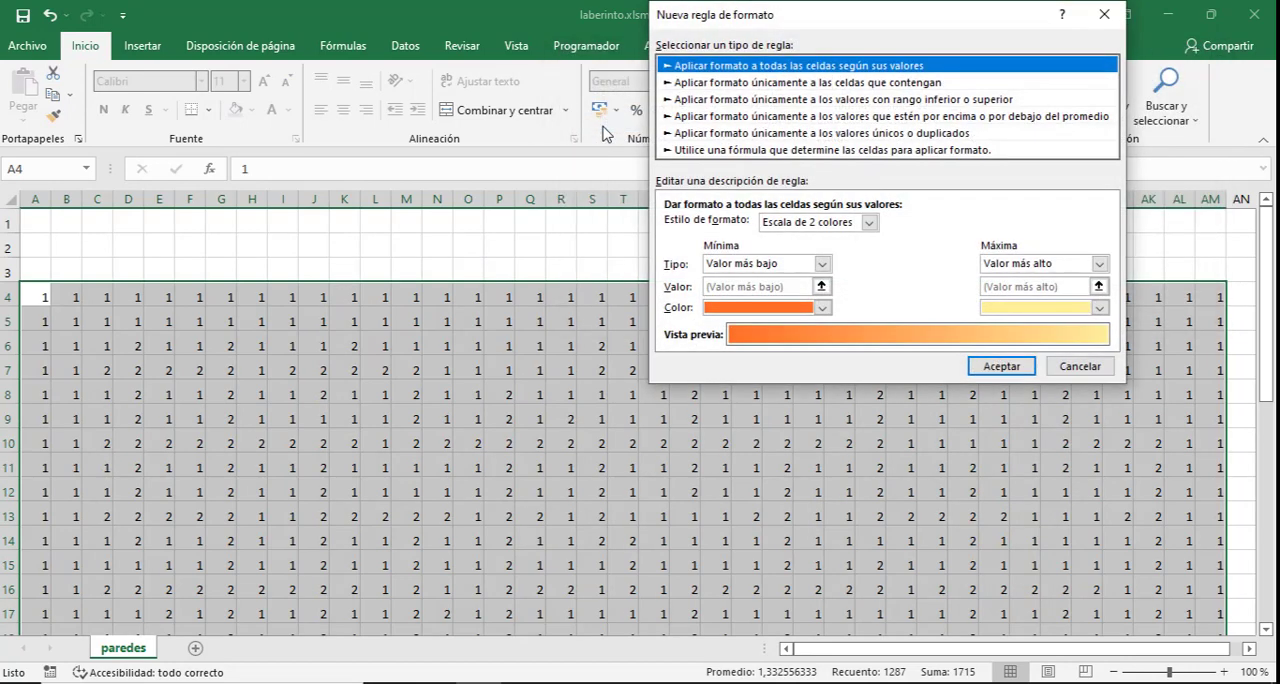
{"action": "left_click", "coordinate": [722, 87]}
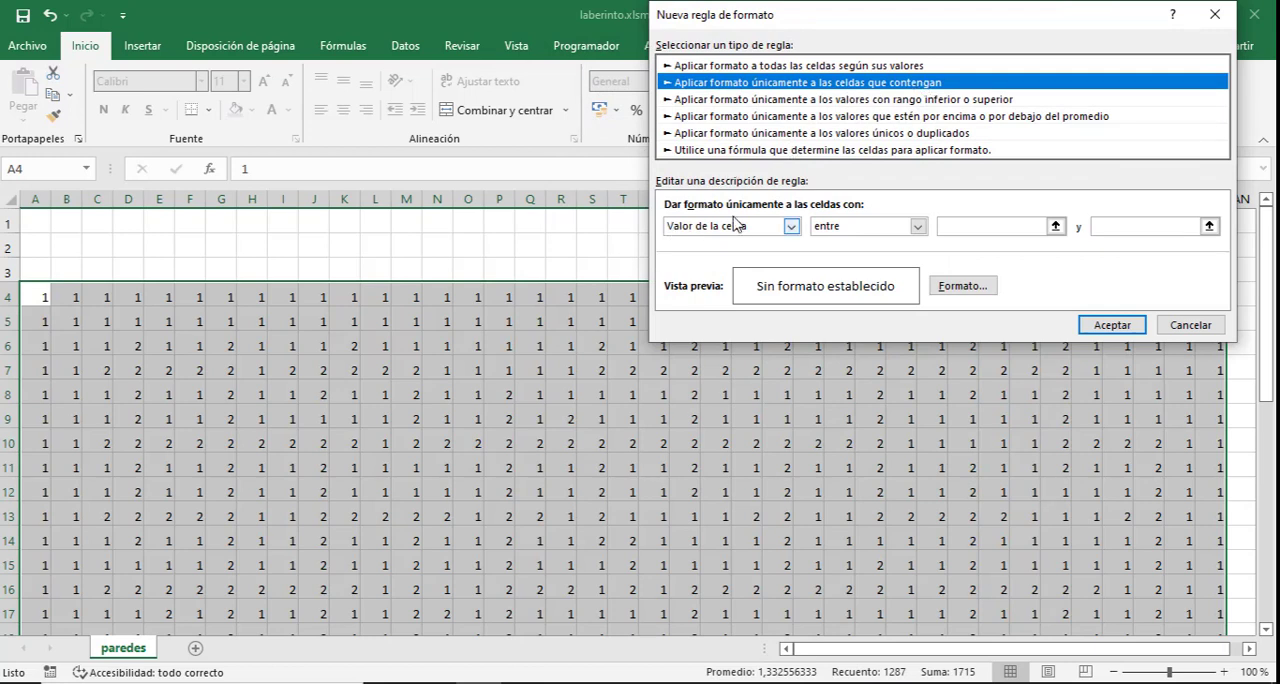
{"action": "left_click", "coordinate": [917, 226]}
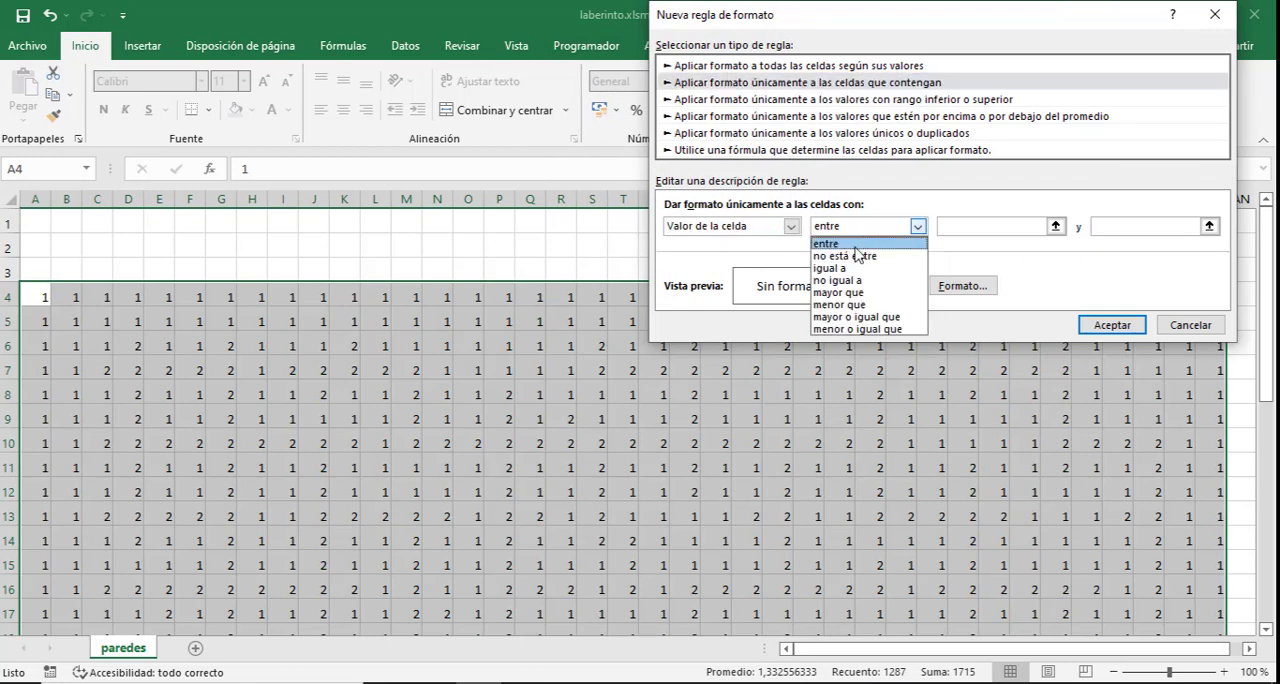
{"action": "left_click", "coordinate": [850, 275]}
{"action": "left_click", "coordinate": [954, 224]}
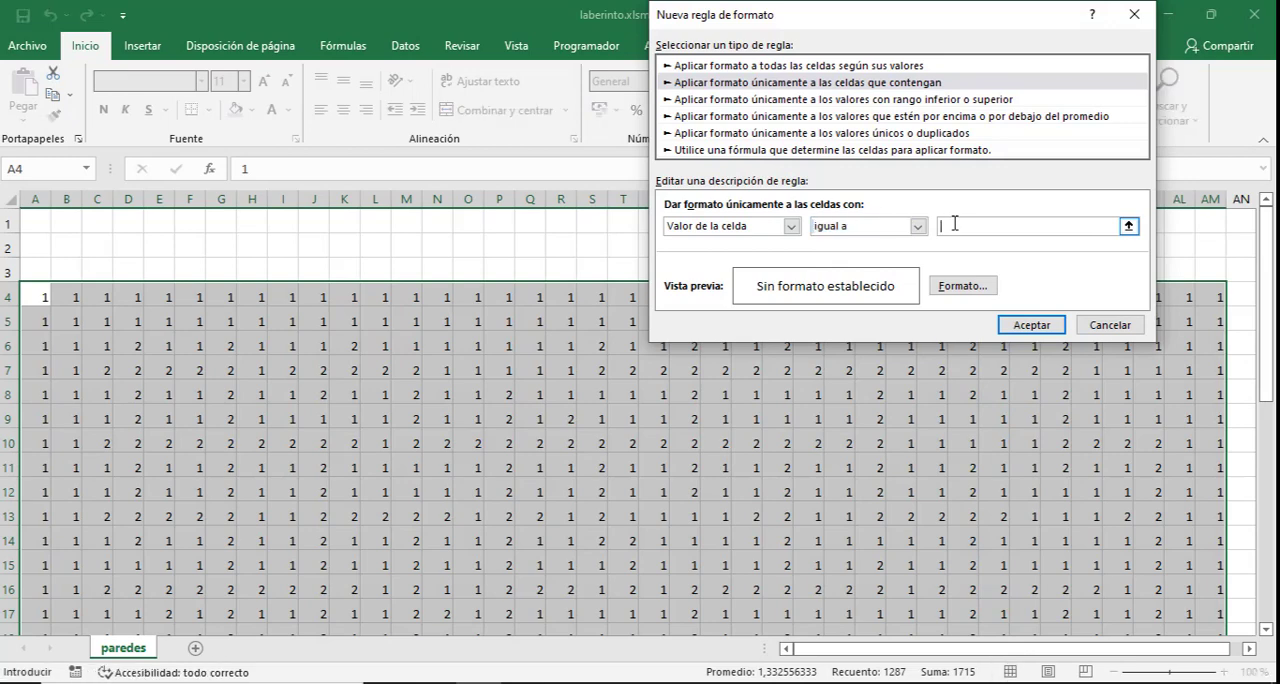
- Give the rule for value 1 a light gray fill, apply it, and check the maze walls down the sheet
{"action": "left_click", "coordinate": [960, 286]}
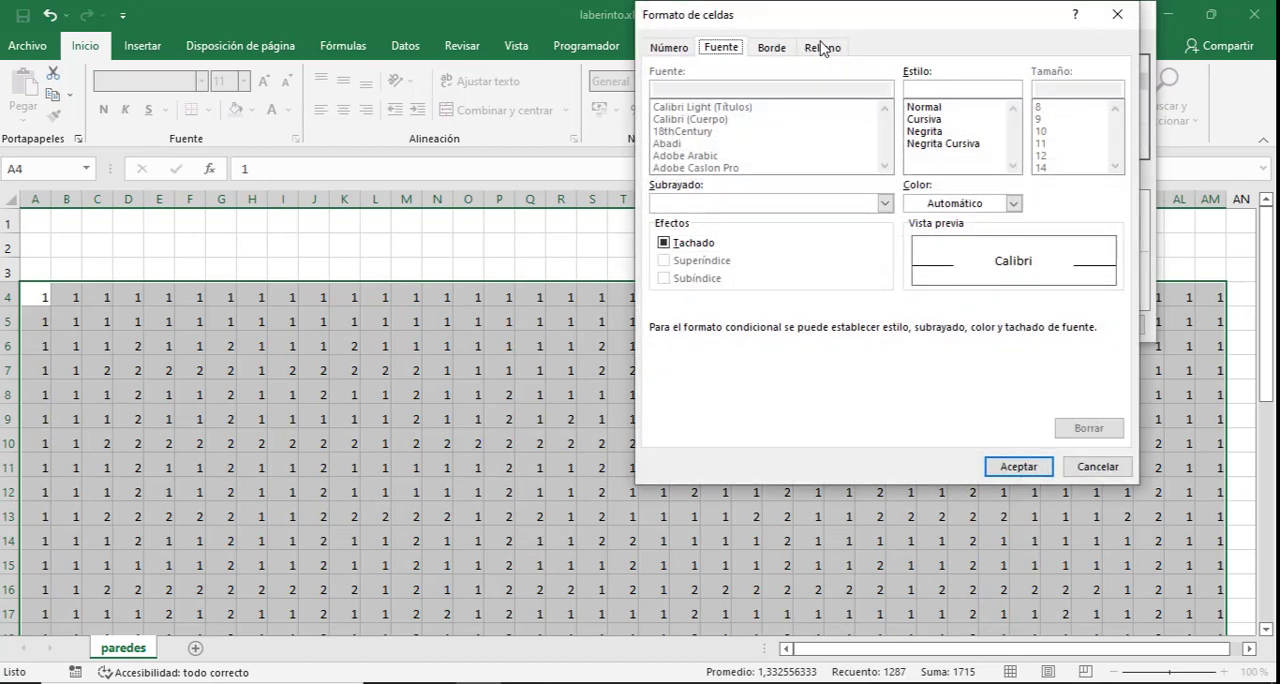
{"action": "left_click", "coordinate": [824, 47]}
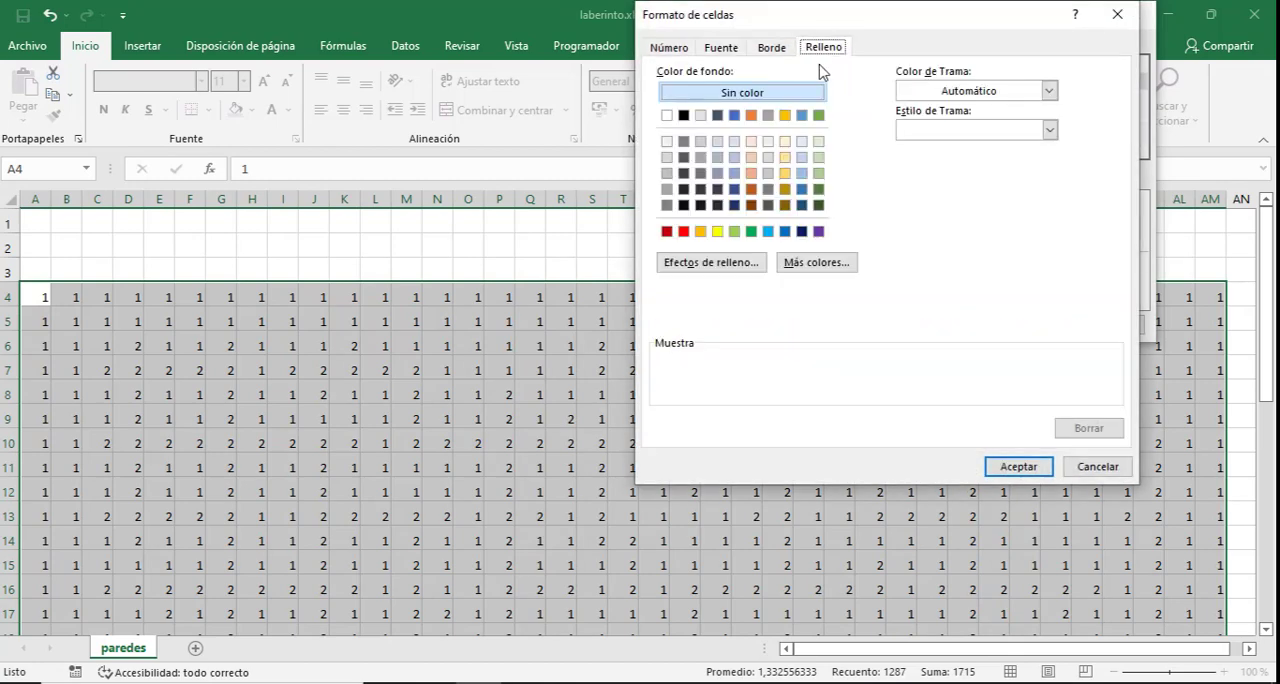
{"action": "left_click", "coordinate": [667, 157]}
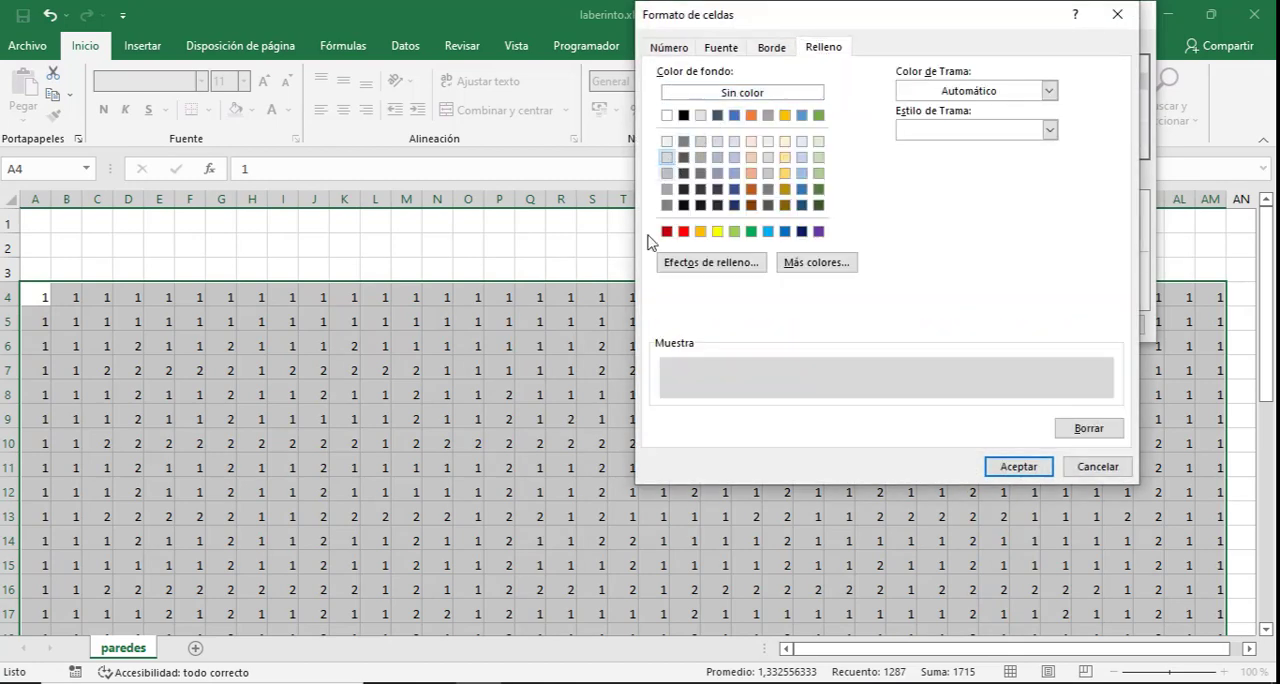
{"action": "left_click", "coordinate": [1012, 467]}
{"action": "left_click", "coordinate": [1024, 326]}
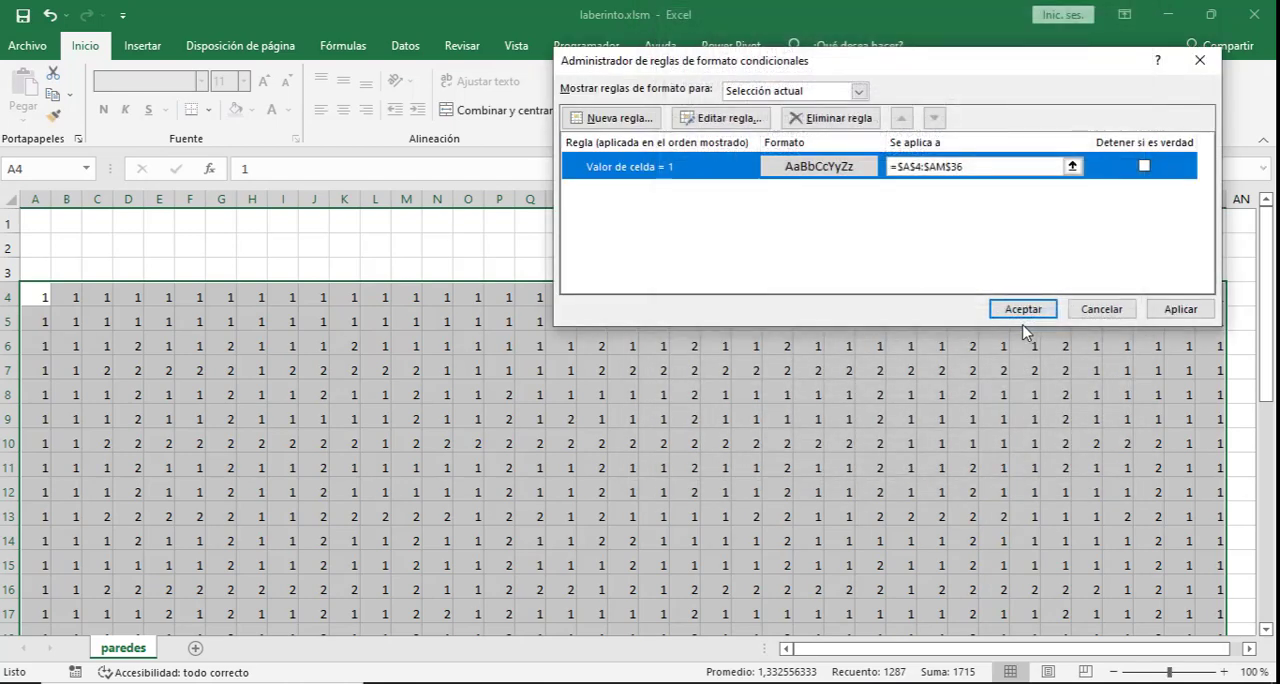
{"action": "left_click", "coordinate": [1030, 312]}
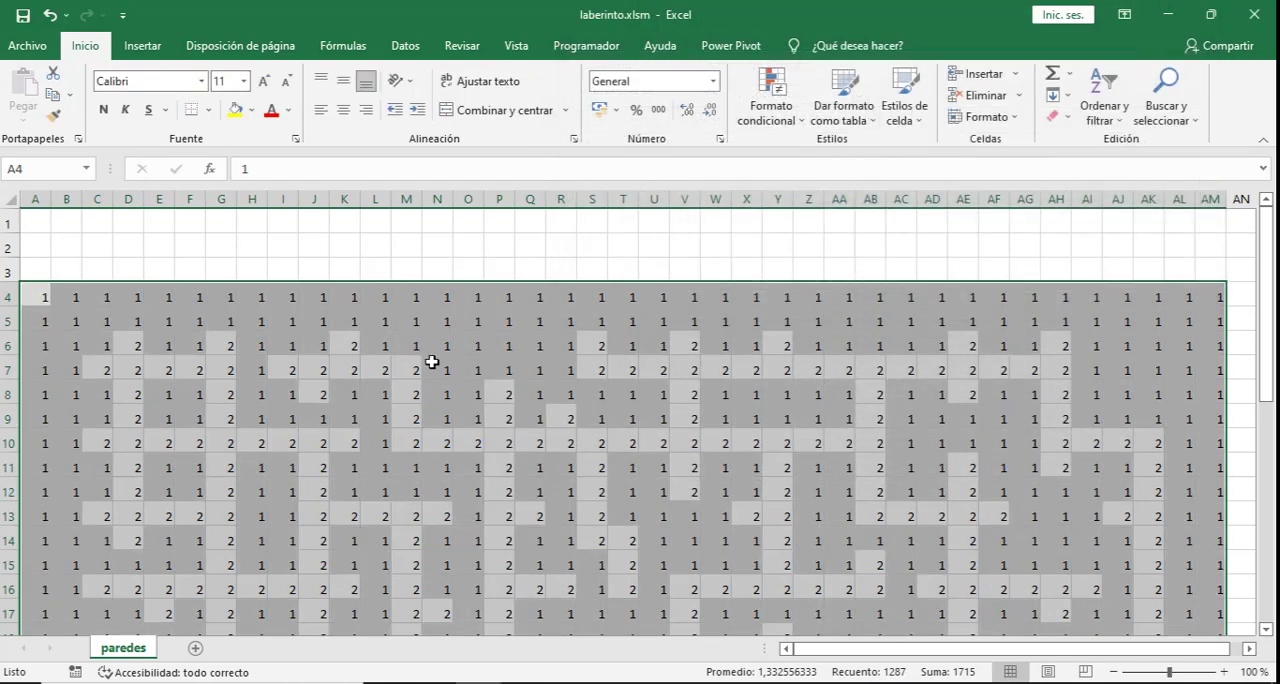
{"action": "left_click", "coordinate": [432, 361]}
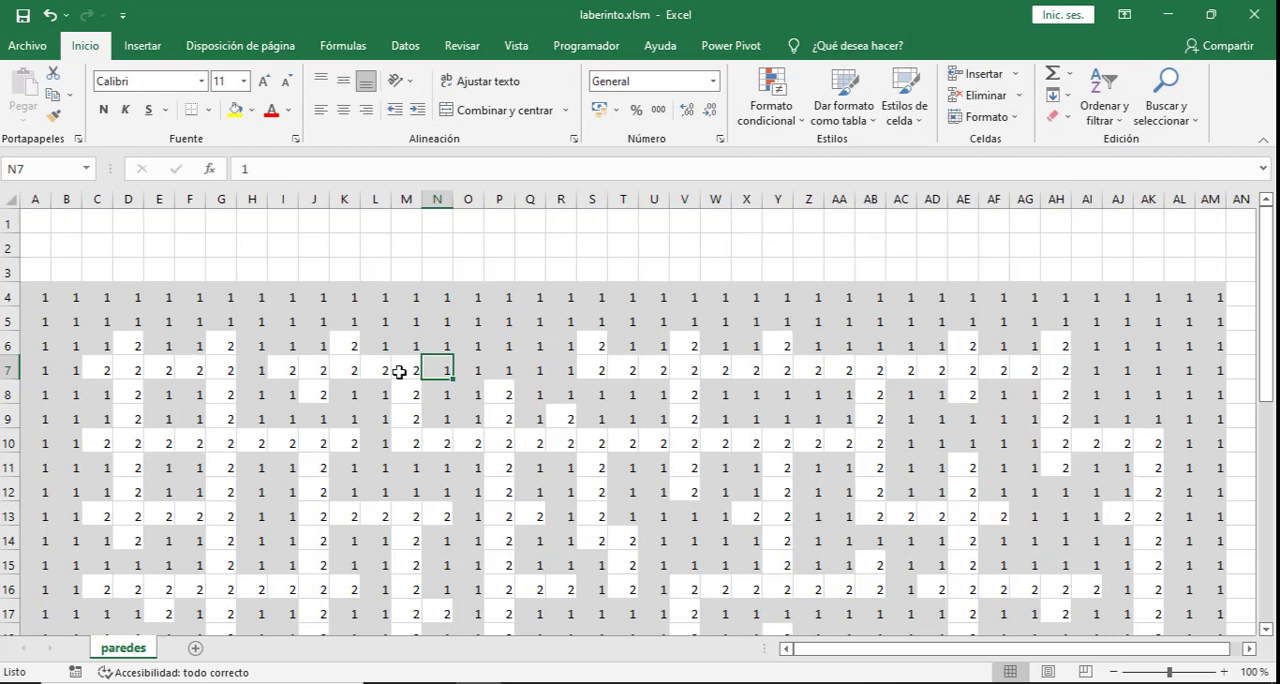
{"action": "scroll", "coordinate": [449, 376], "scroll_direction": "down", "scroll_amount": 4}
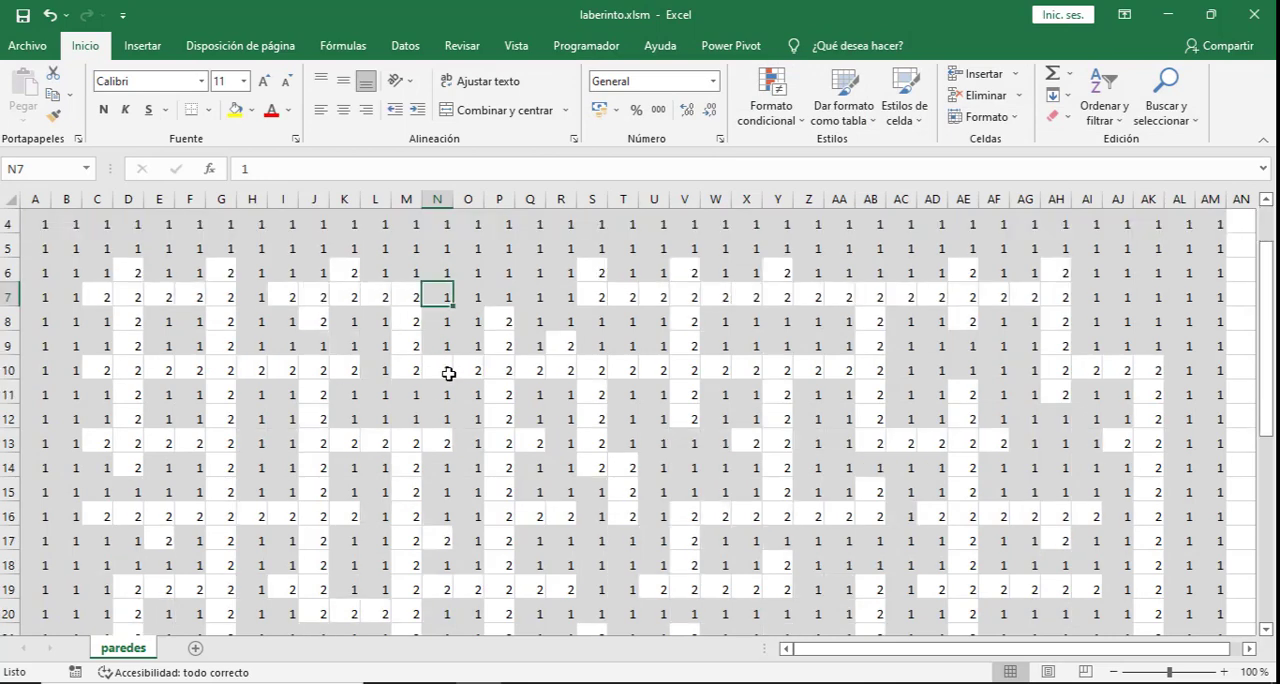
{"action": "scroll", "coordinate": [449, 373], "scroll_direction": "down", "scroll_amount": 1}
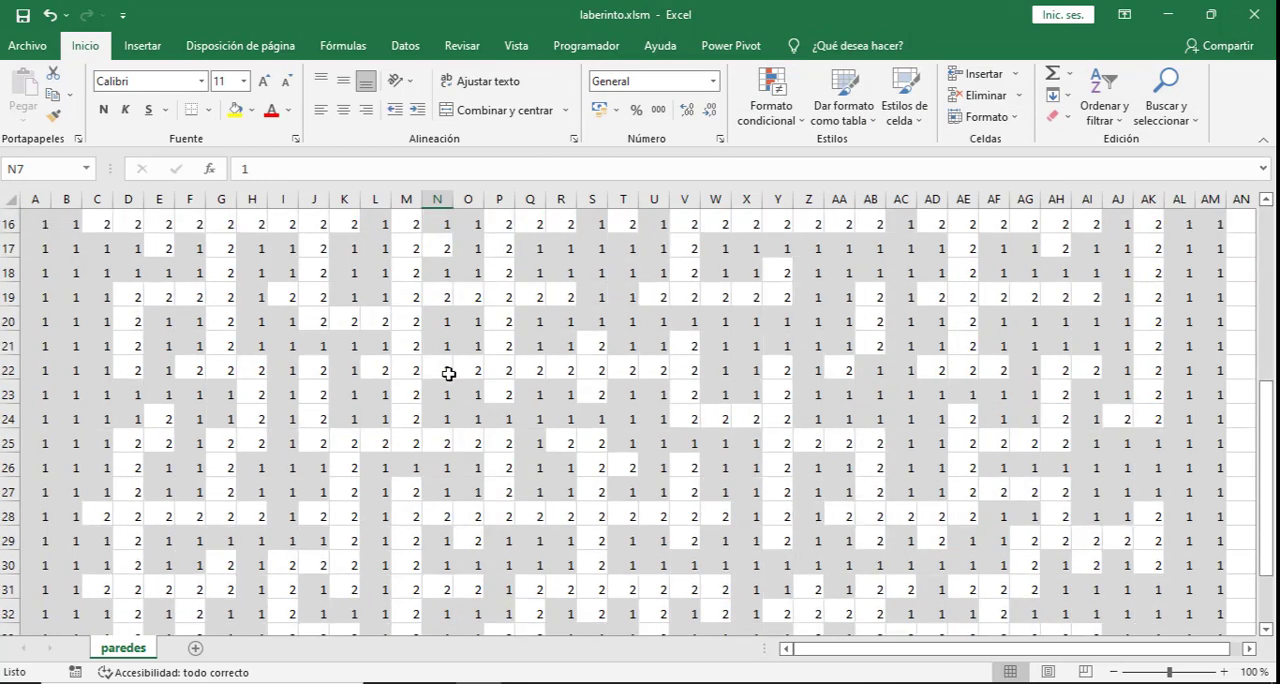
- Examine the shaded maze on the paredes sheet from top to bottom, including cells D6 and Z34
{"action": "scroll", "coordinate": [449, 373], "scroll_direction": "down", "scroll_amount": 1}
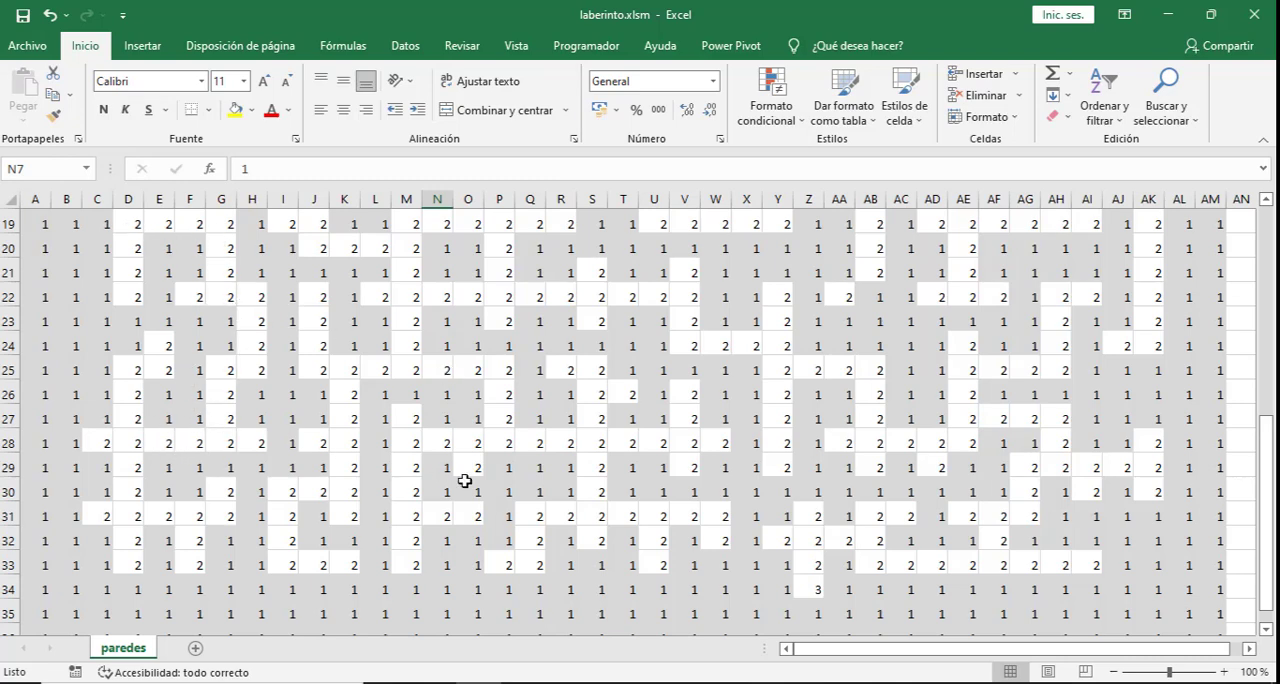
{"action": "scroll", "coordinate": [620, 487], "scroll_direction": "up", "scroll_amount": 6}
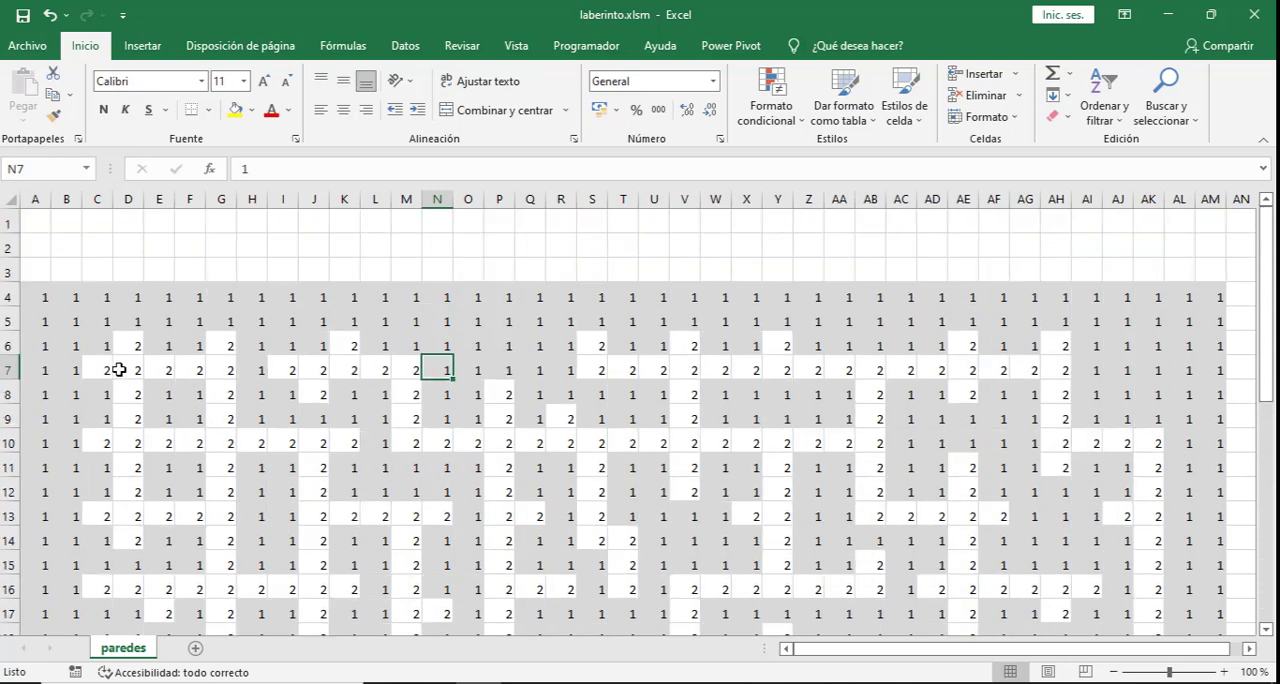
{"action": "left_click", "coordinate": [128, 350]}
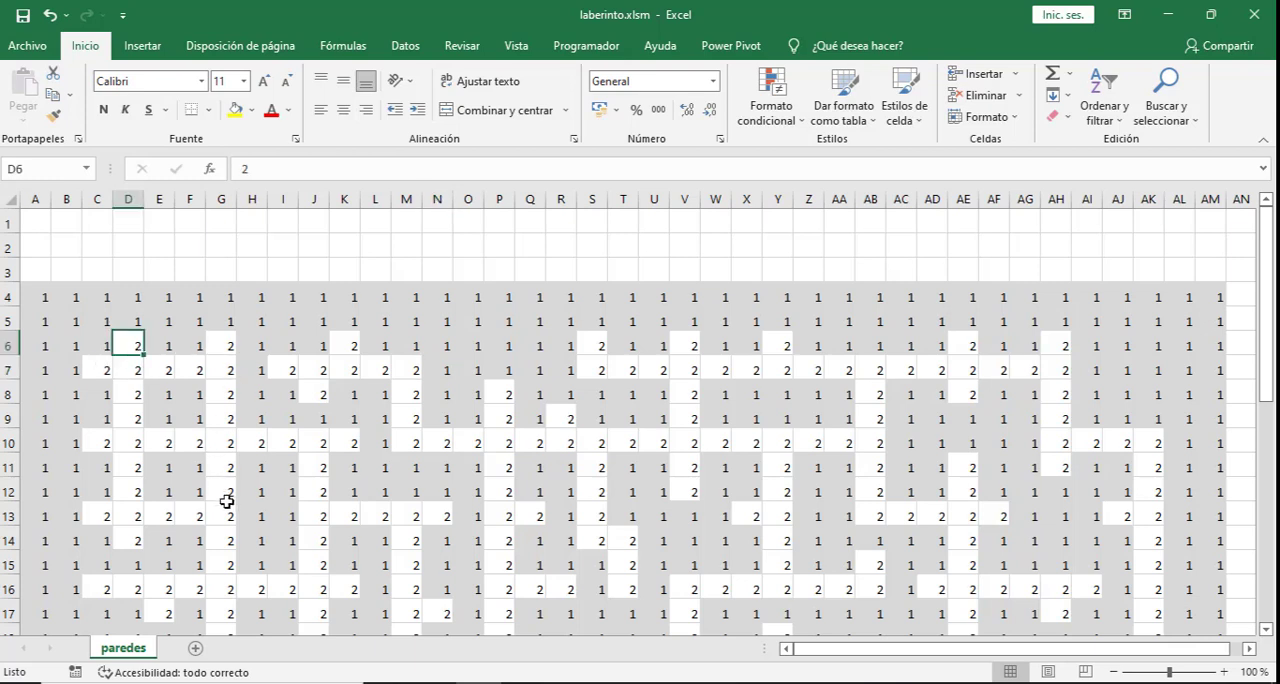
{"action": "scroll", "coordinate": [222, 494], "scroll_direction": "down", "scroll_amount": 2}
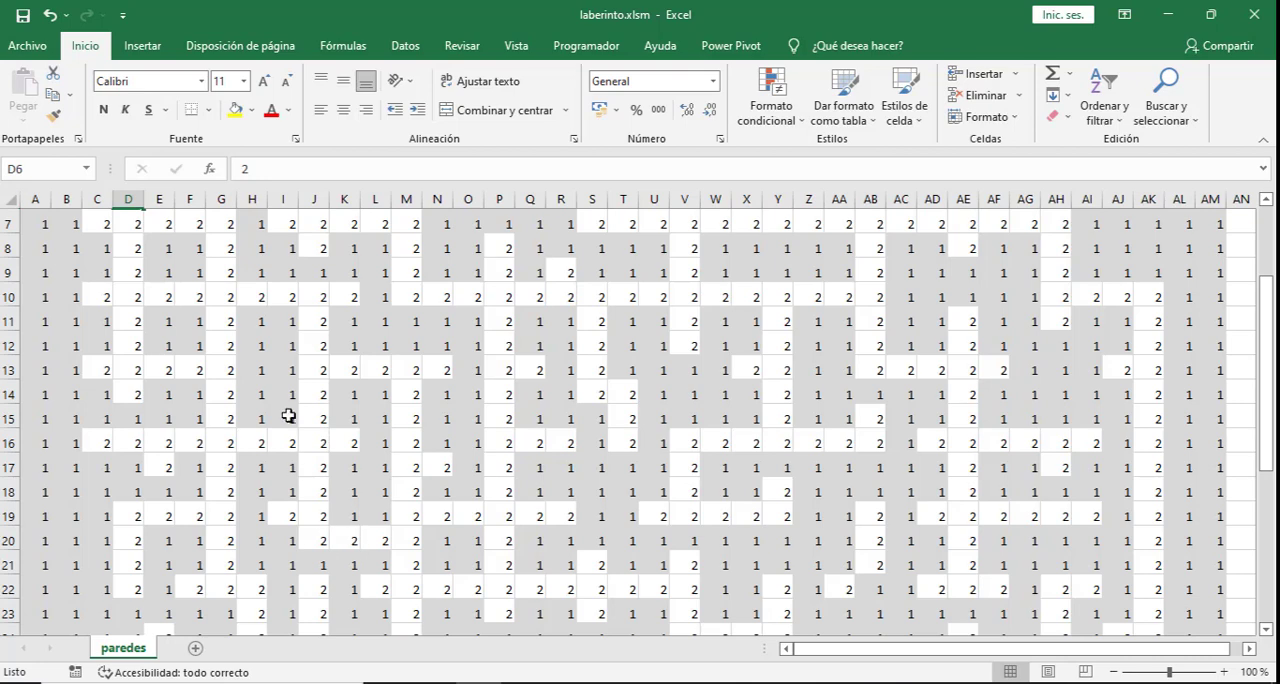
{"action": "scroll", "coordinate": [535, 441], "scroll_direction": "down", "scroll_amount": 5}
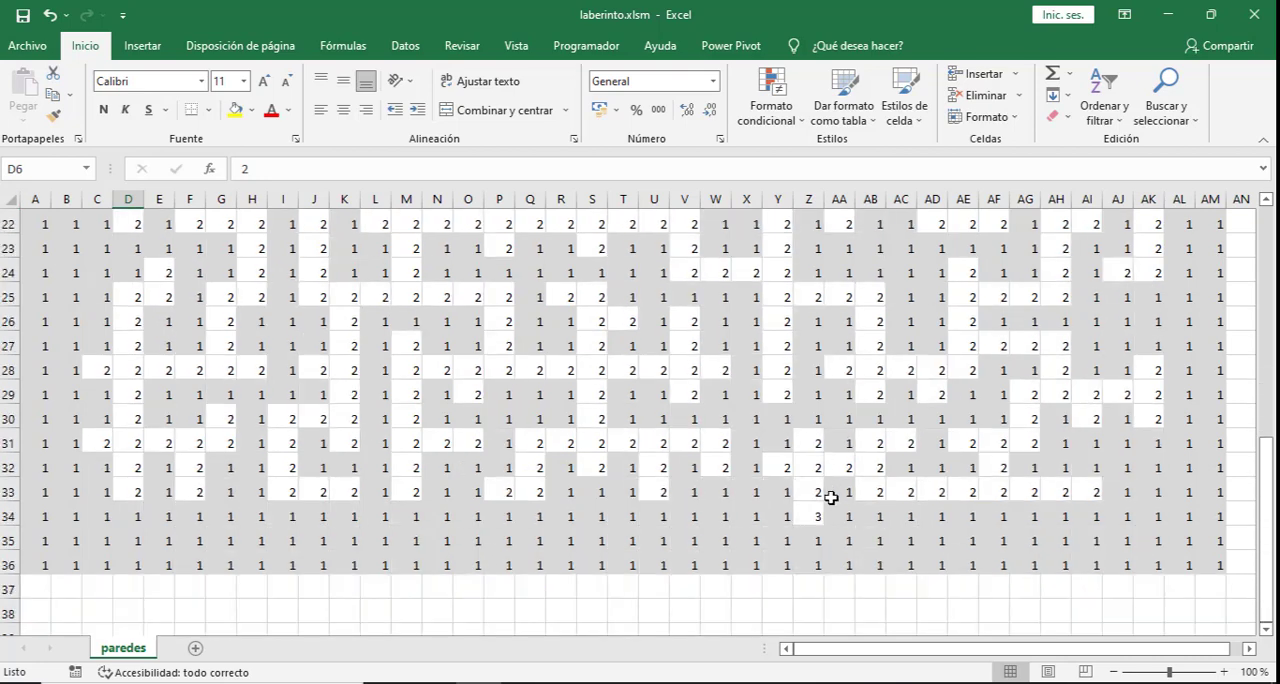
{"action": "left_click", "coordinate": [812, 517]}
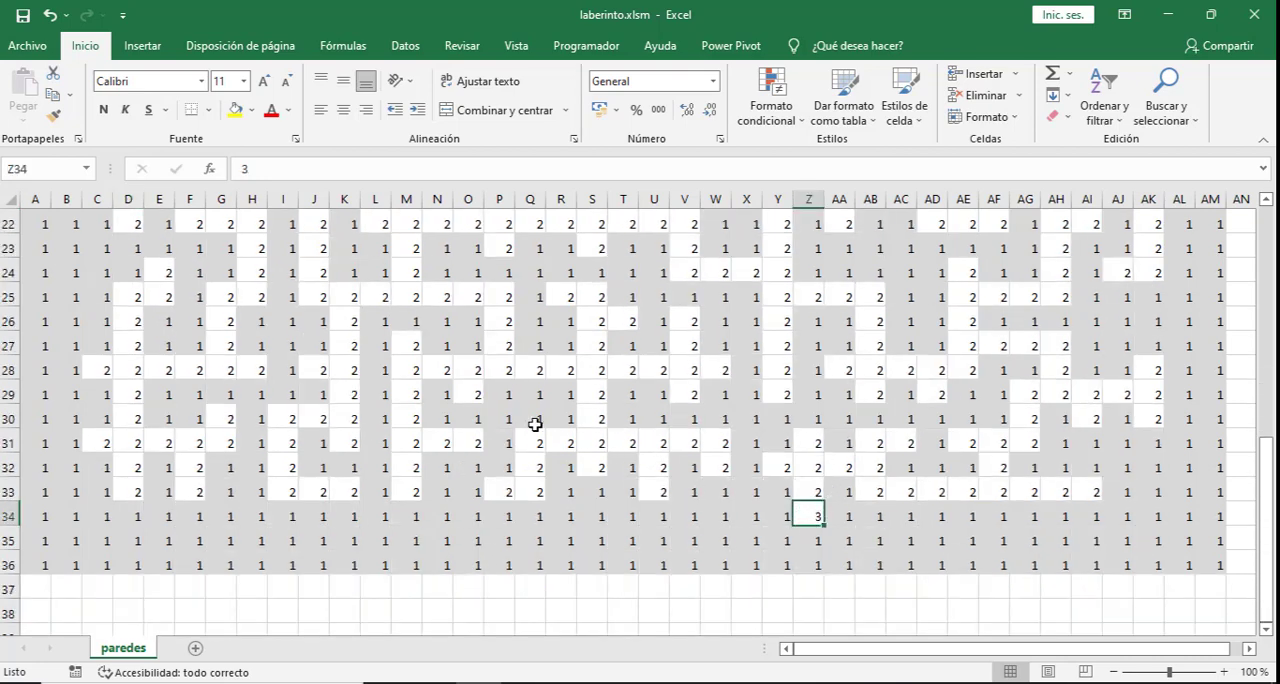
{"action": "scroll", "coordinate": [280, 347], "scroll_direction": "up", "scroll_amount": 7}
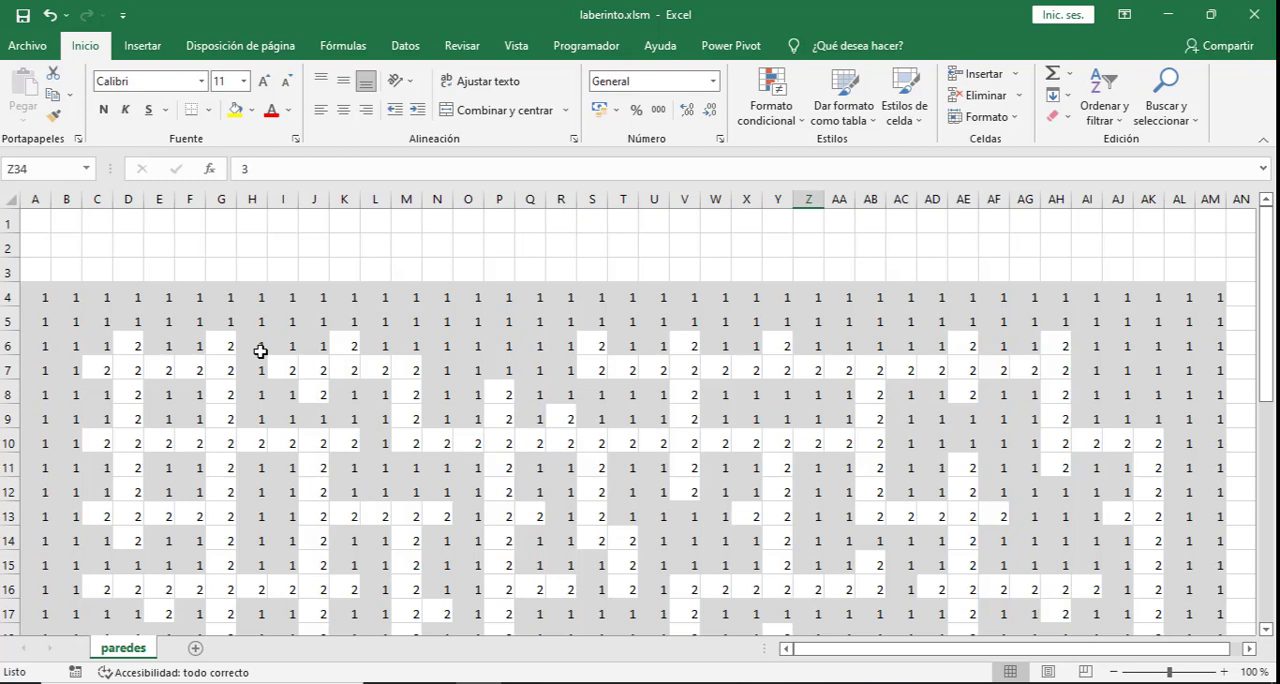
- Add a new sheet to the workbook and name it laberinto
{"action": "left_click", "coordinate": [195, 649]}
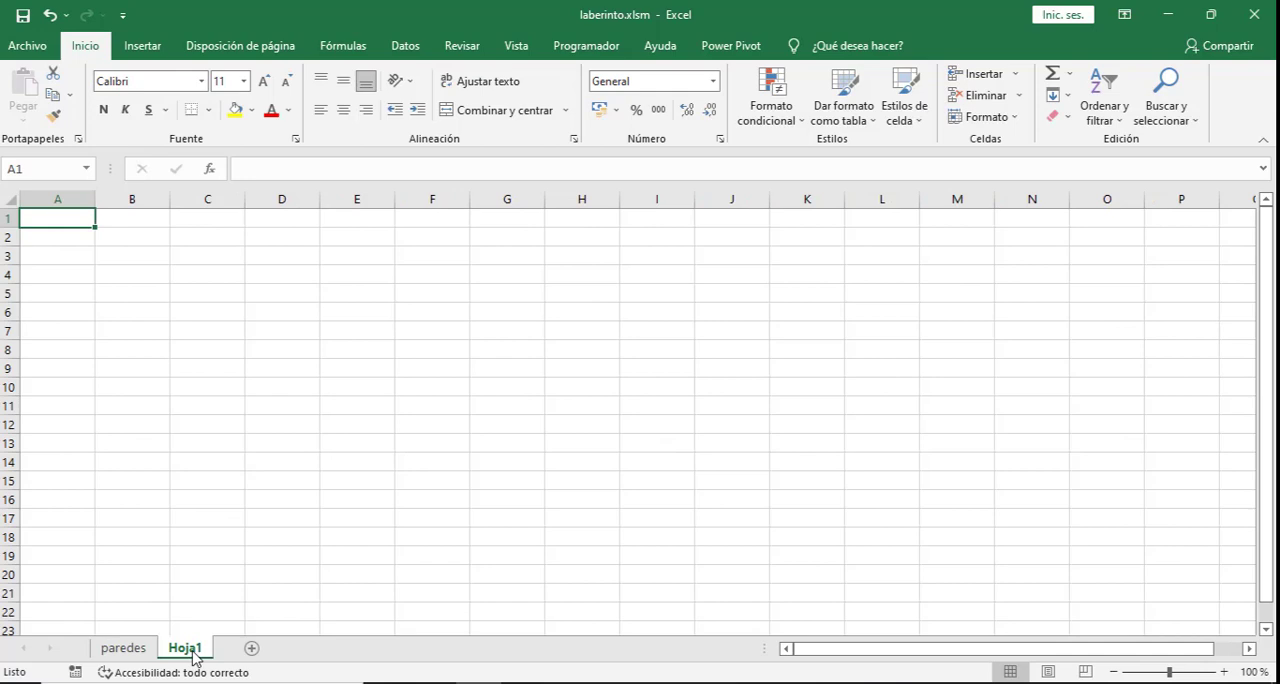
{"action": "double_click", "coordinate": [194, 650]}
{"action": "type", "text": "laberinto"}
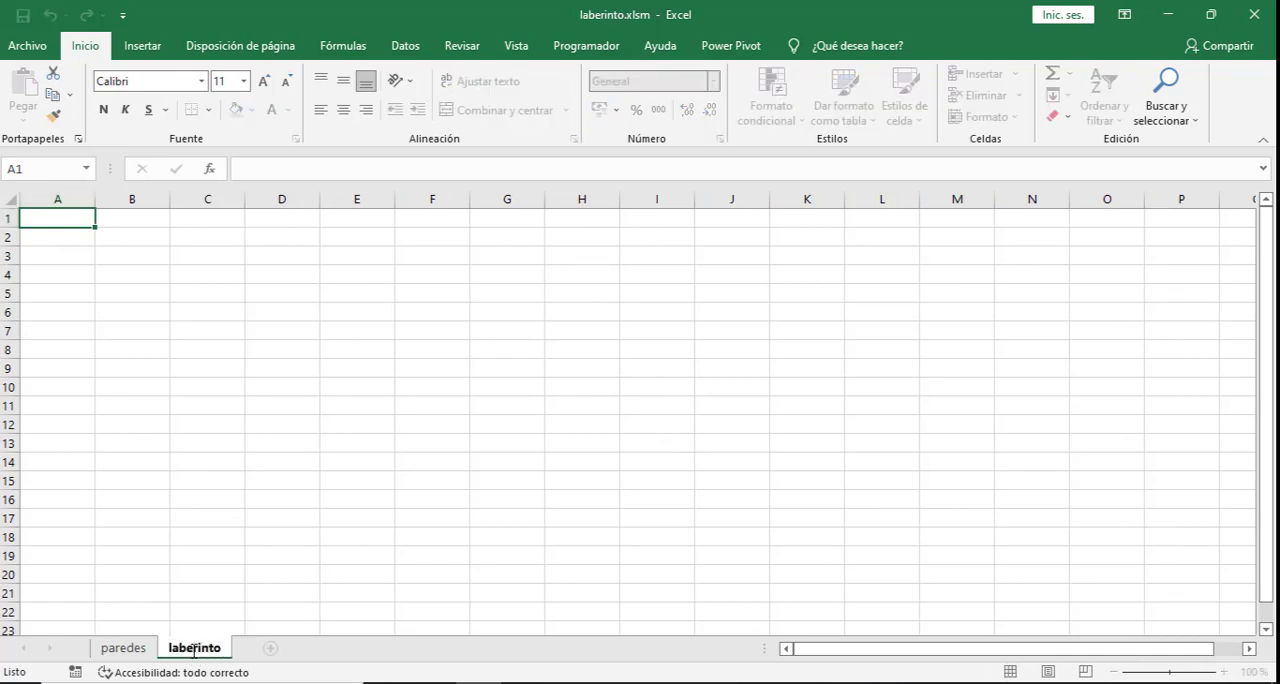
{"action": "key", "text": "Return"}
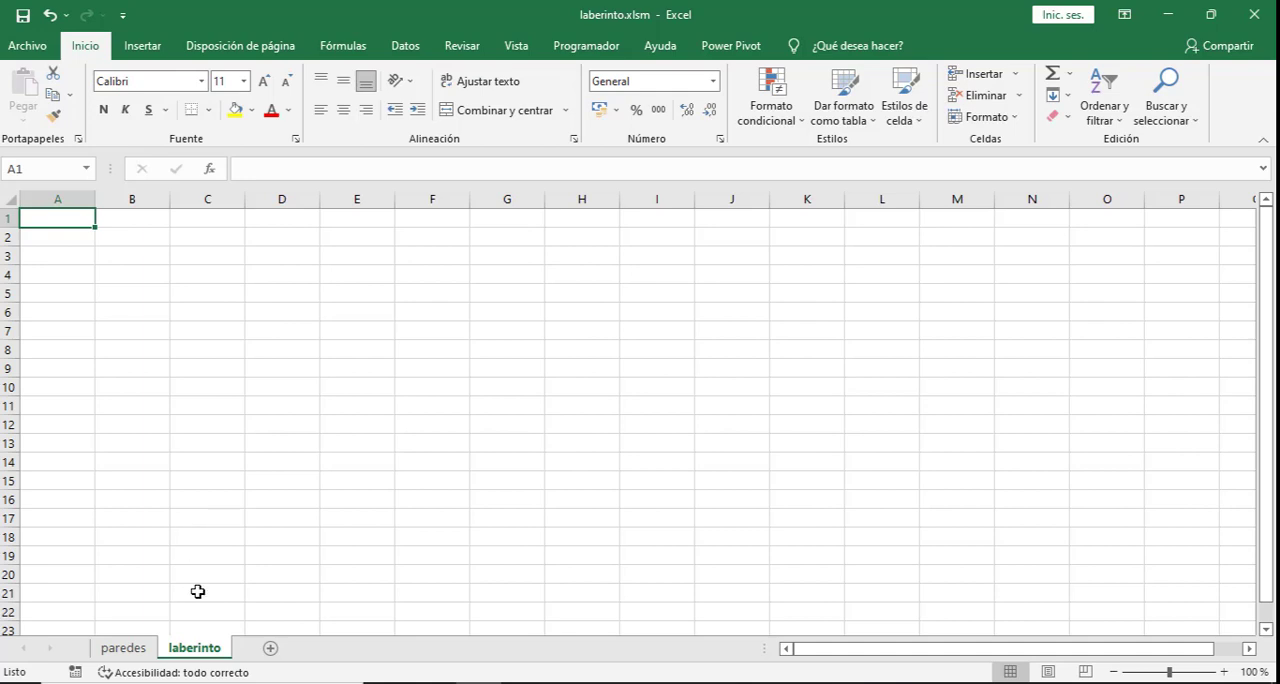
- Set the row height of the entire laberinto sheet to 20
{"action": "left_click", "coordinate": [124, 649]}
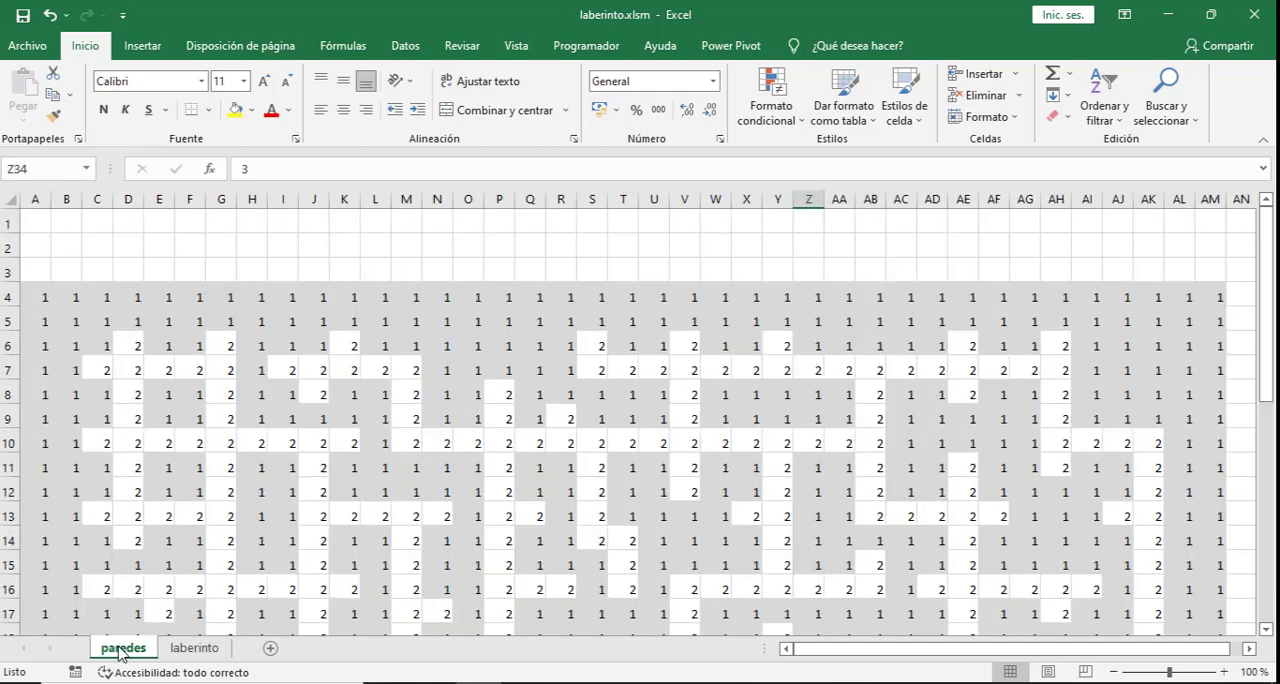
{"action": "left_click", "coordinate": [190, 652]}
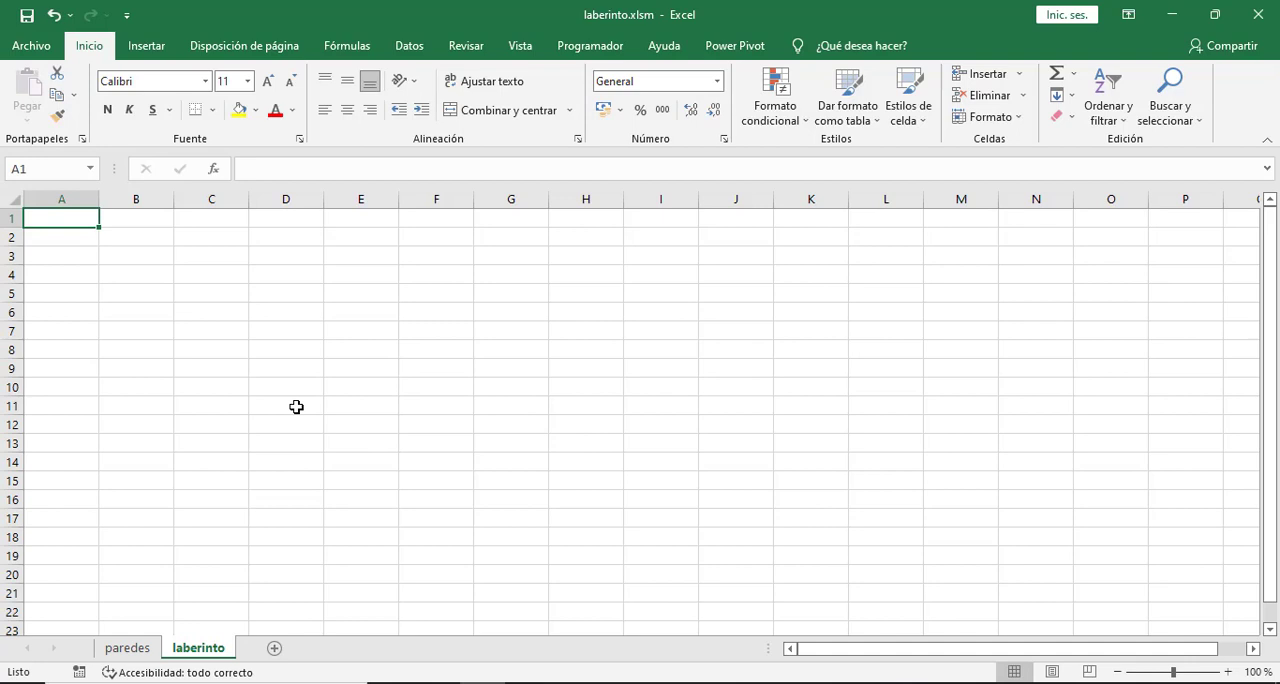
{"action": "left_click", "coordinate": [14, 195]}
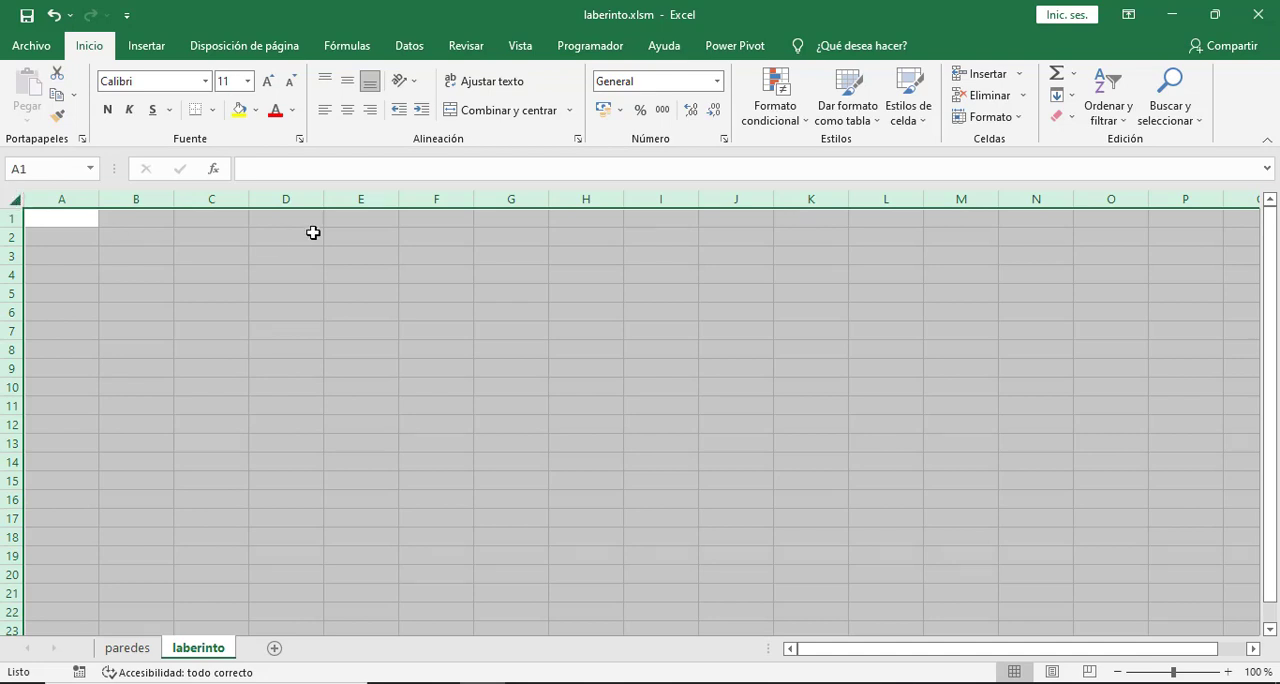
{"action": "left_click", "coordinate": [1000, 117]}
{"action": "left_click", "coordinate": [1008, 163]}
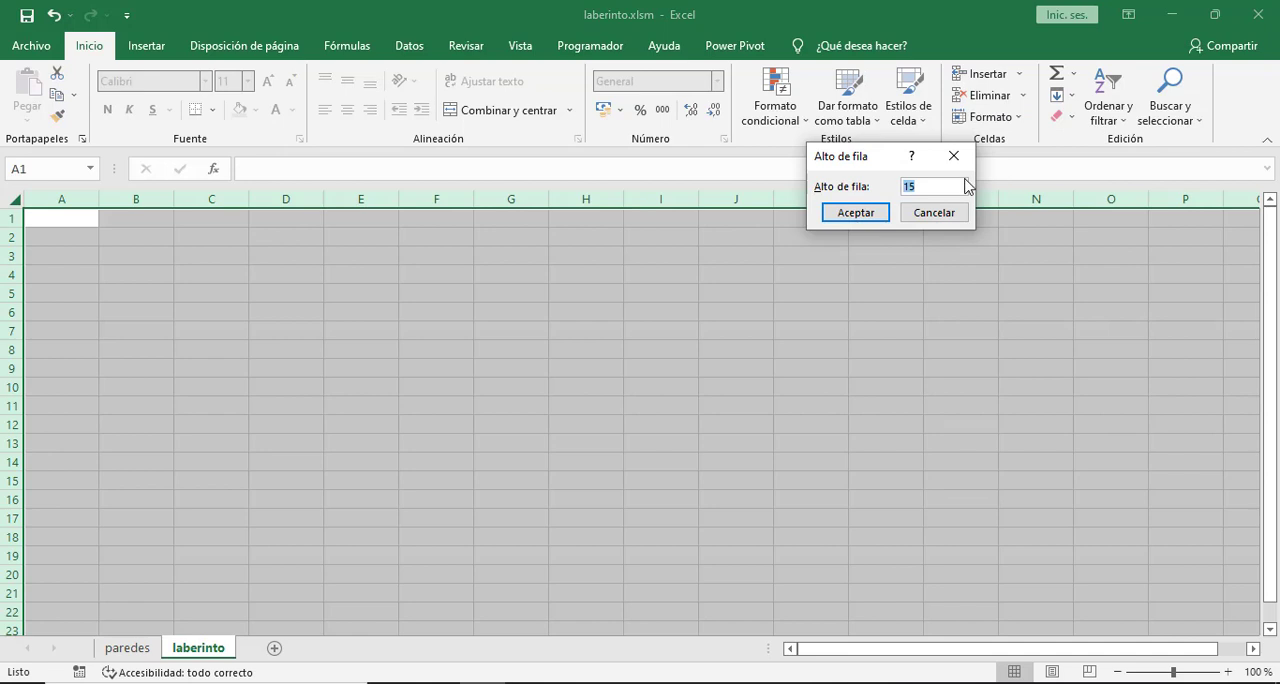
{"action": "type", "text": "20"}
{"action": "left_click", "coordinate": [857, 216]}
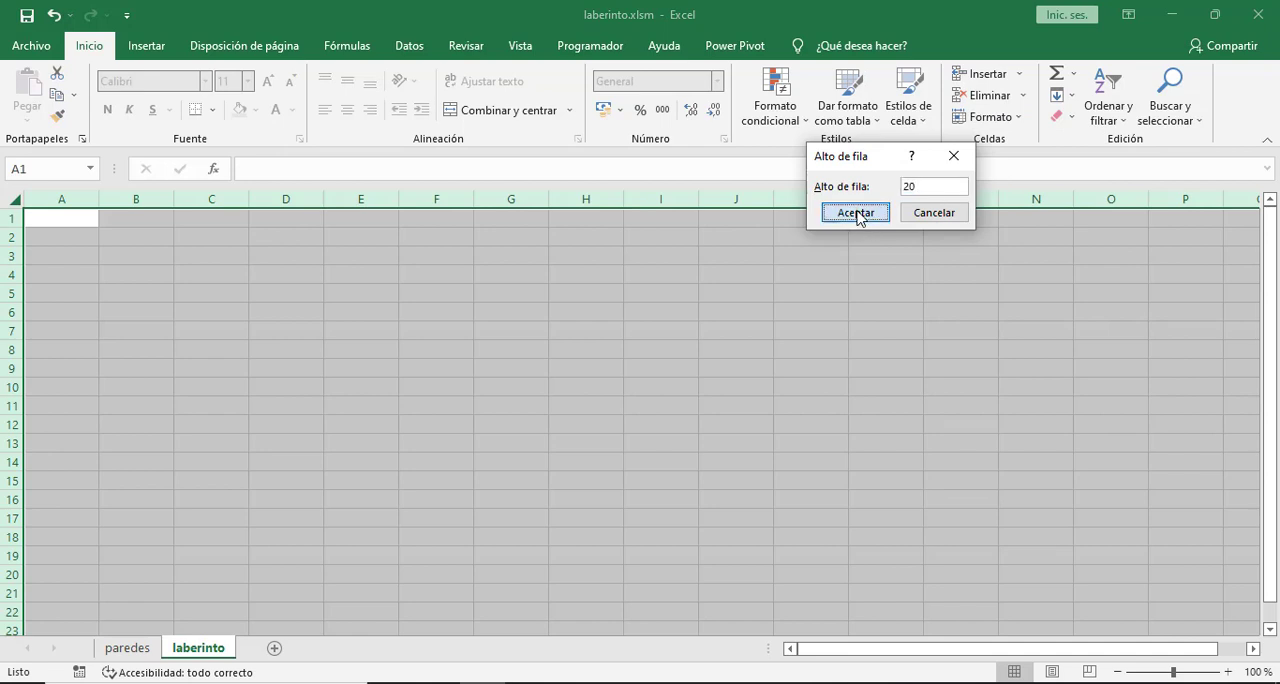
- Set the column width of the entire laberinto sheet to 4, then deselect the sheet
{"action": "left_click", "coordinate": [1000, 117]}
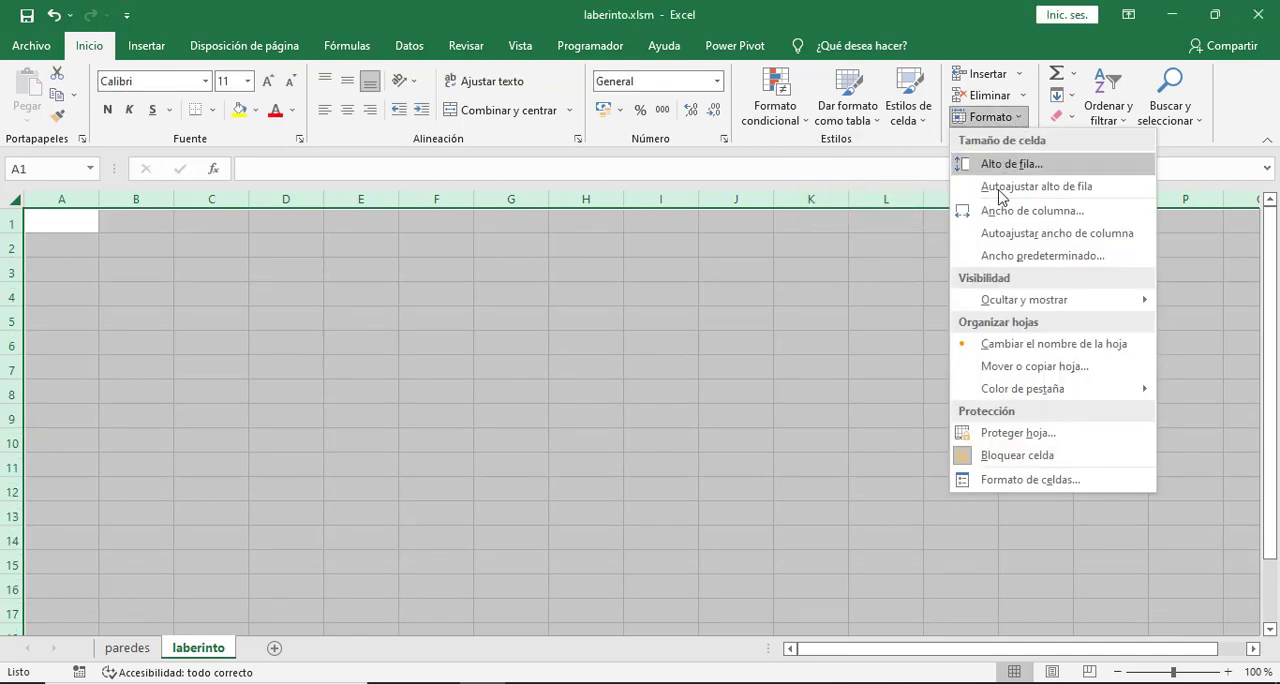
{"action": "left_click", "coordinate": [996, 212]}
{"action": "type", "text": "4"}
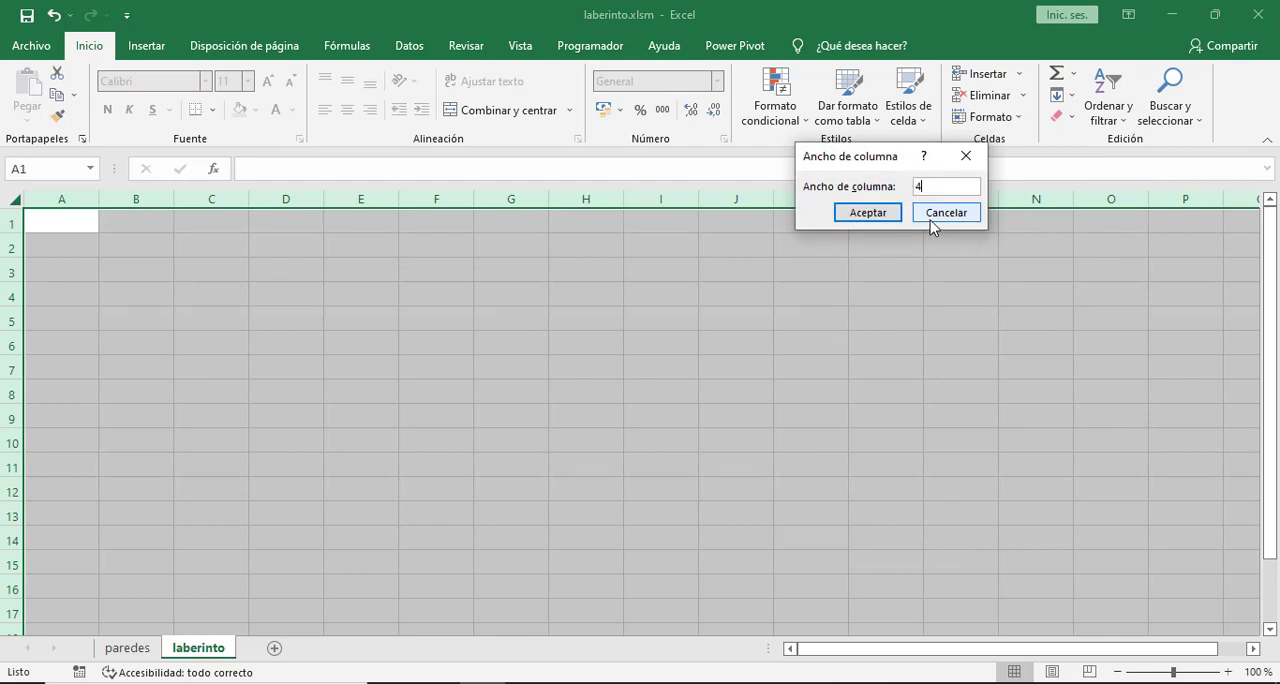
{"action": "left_click", "coordinate": [866, 213]}
{"action": "left_click", "coordinate": [165, 269]}
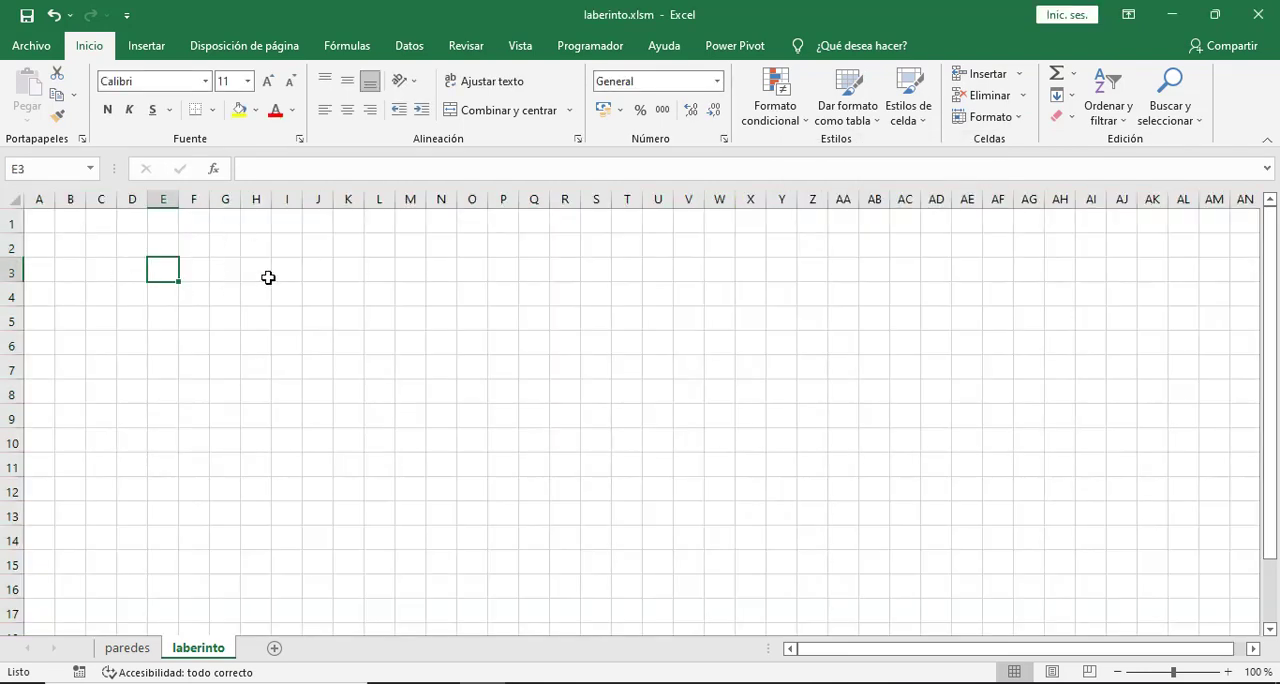
- Compare the maze grid on the paredes sheet with the empty laberinto sheet, checking cell A4 on both
{"action": "left_click", "coordinate": [127, 648]}
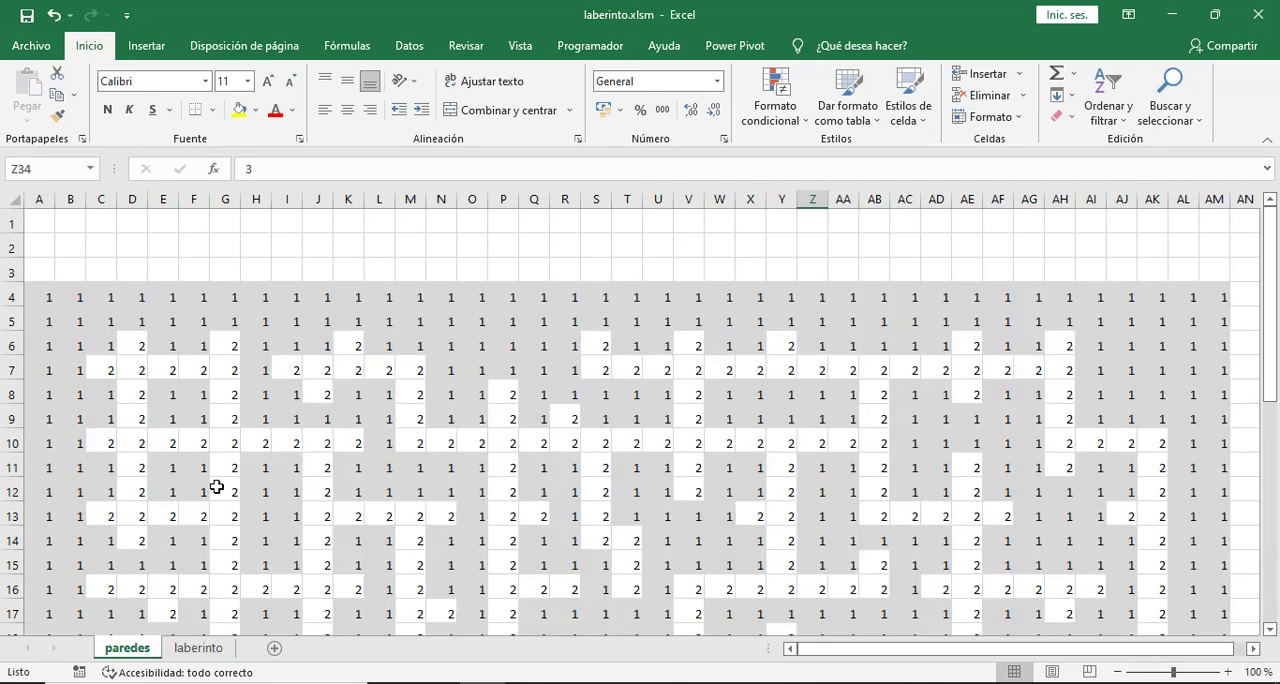
{"action": "left_click_drag", "start_coordinate": [46, 296], "coordinate": [351, 474]}
{"action": "left_click", "coordinate": [349, 490]}
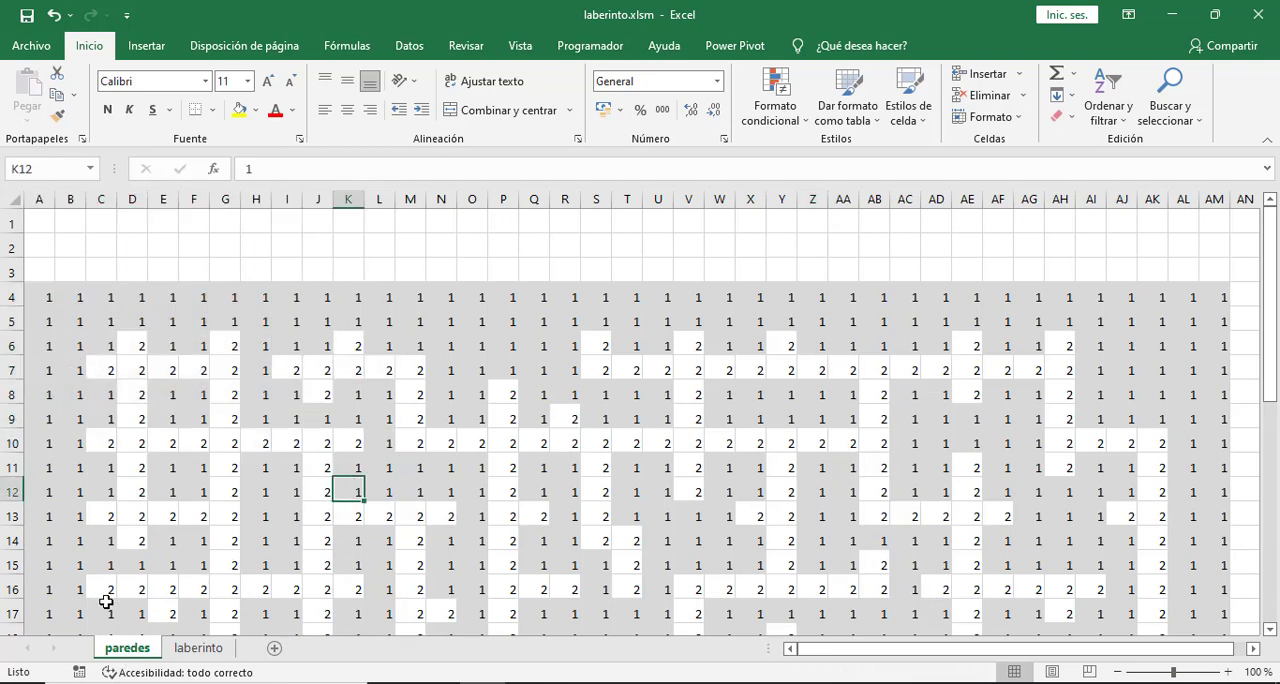
{"action": "left_click", "coordinate": [207, 650]}
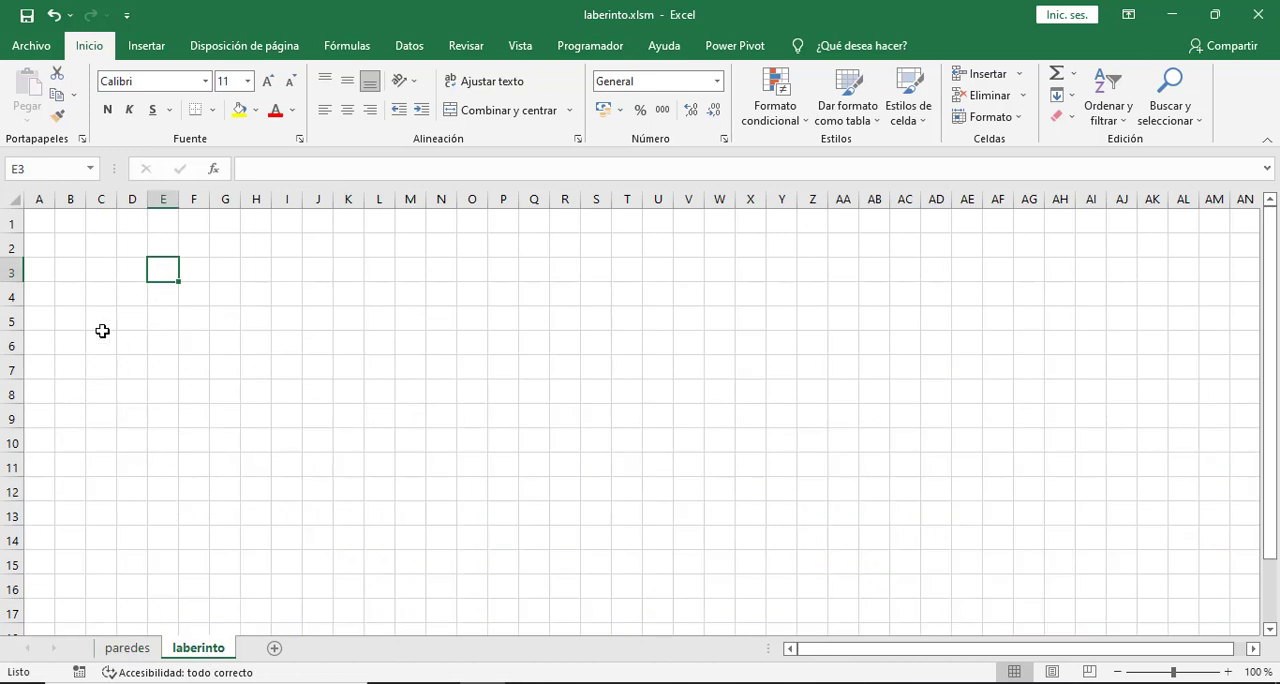
{"action": "left_click", "coordinate": [128, 648]}
{"action": "left_click", "coordinate": [43, 296]}
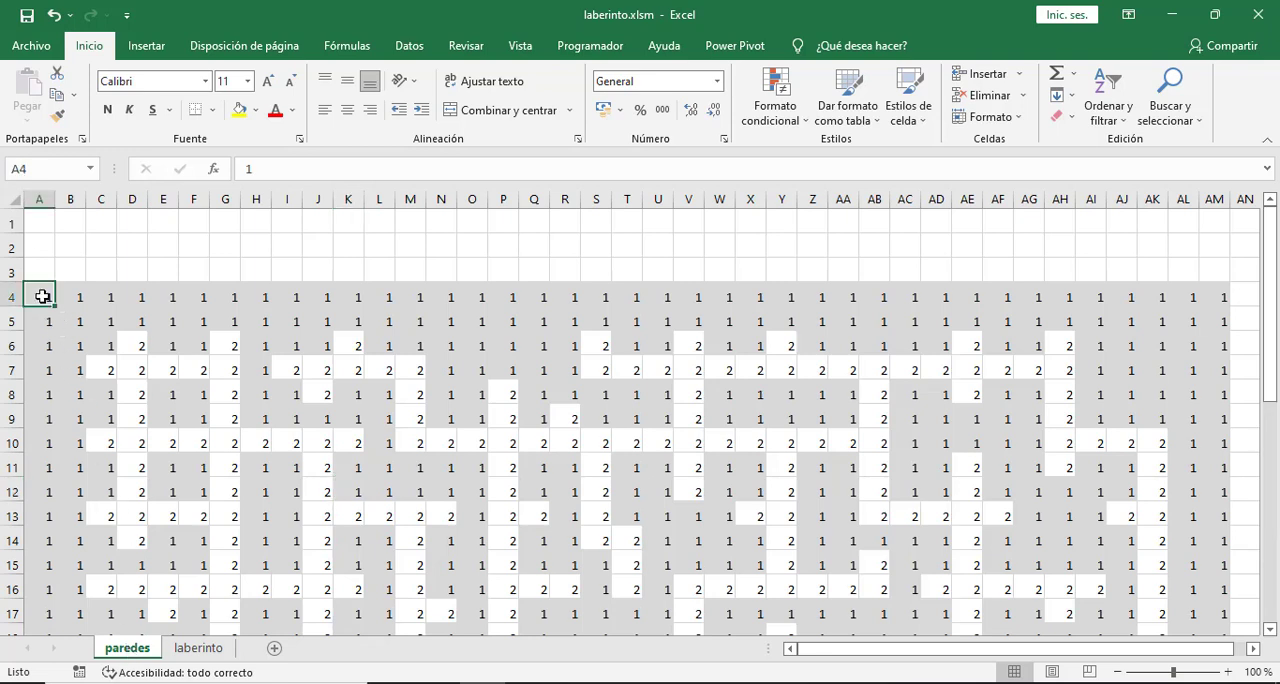
{"action": "left_click", "coordinate": [185, 650]}
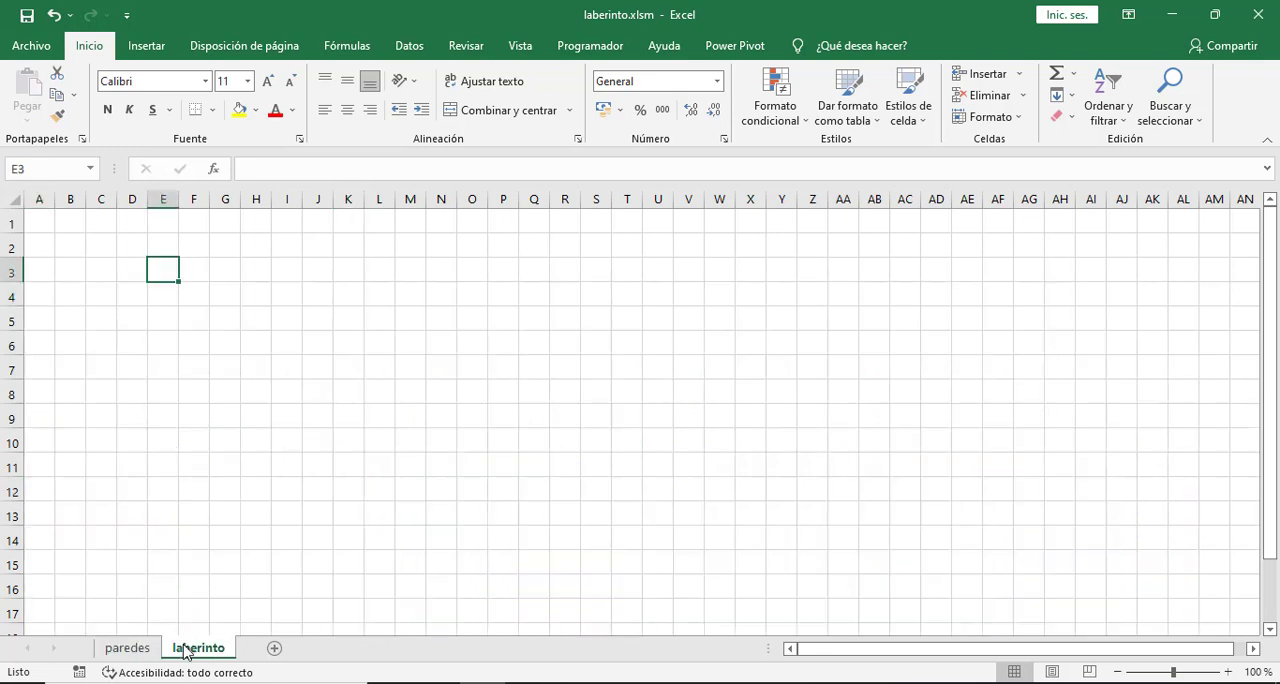
{"action": "left_click", "coordinate": [40, 292]}
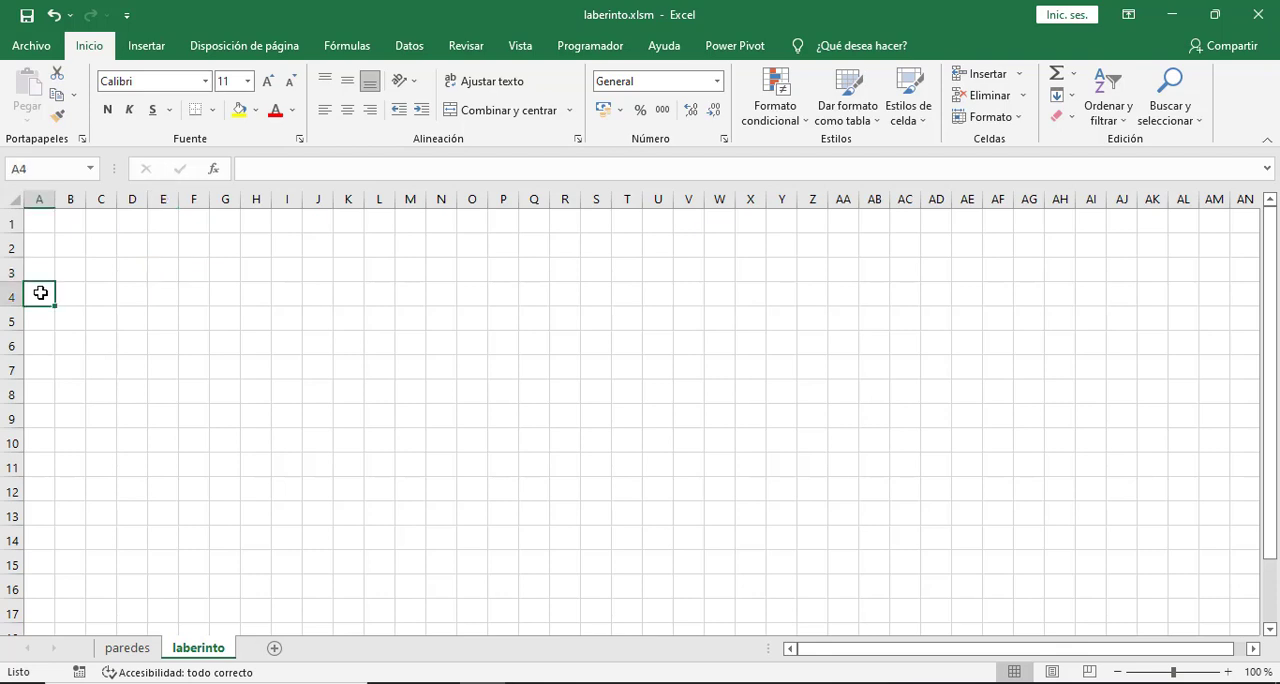
{"action": "left_click", "coordinate": [125, 650]}
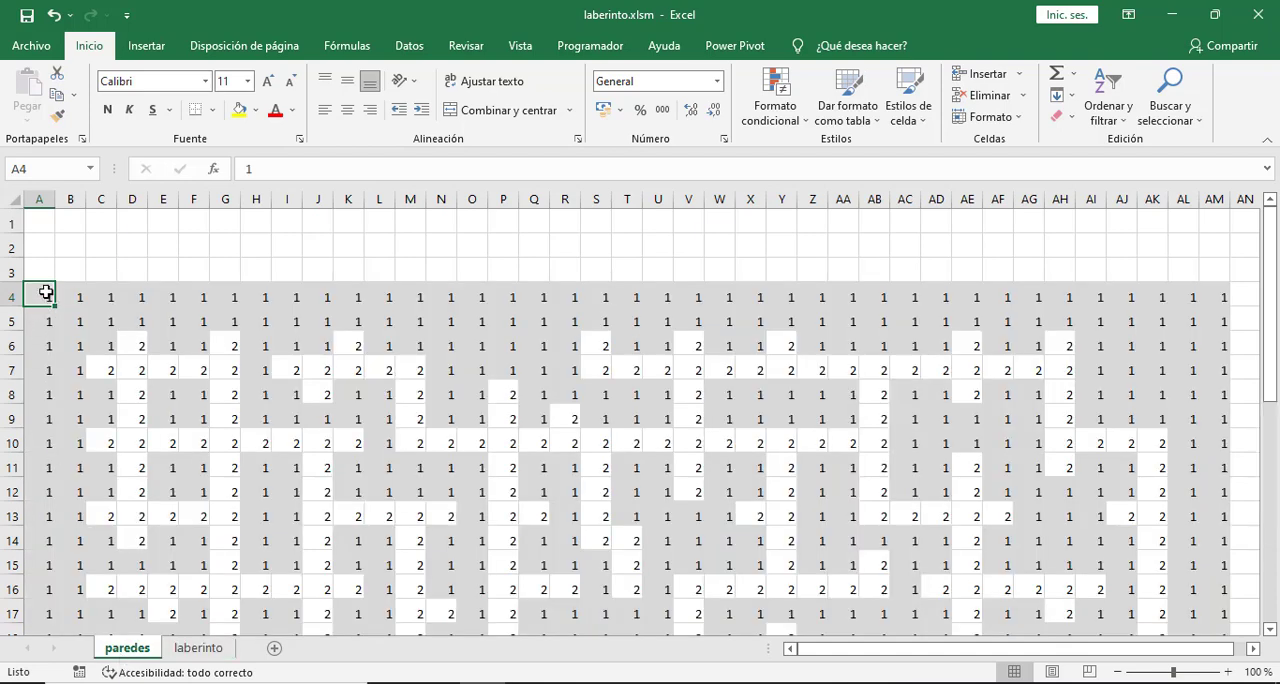
- Create a formula-based conditional formatting rule for cell A4 of the laberinto sheet with the formula =paredes!$A$4=1
{"action": "left_click", "coordinate": [198, 648]}
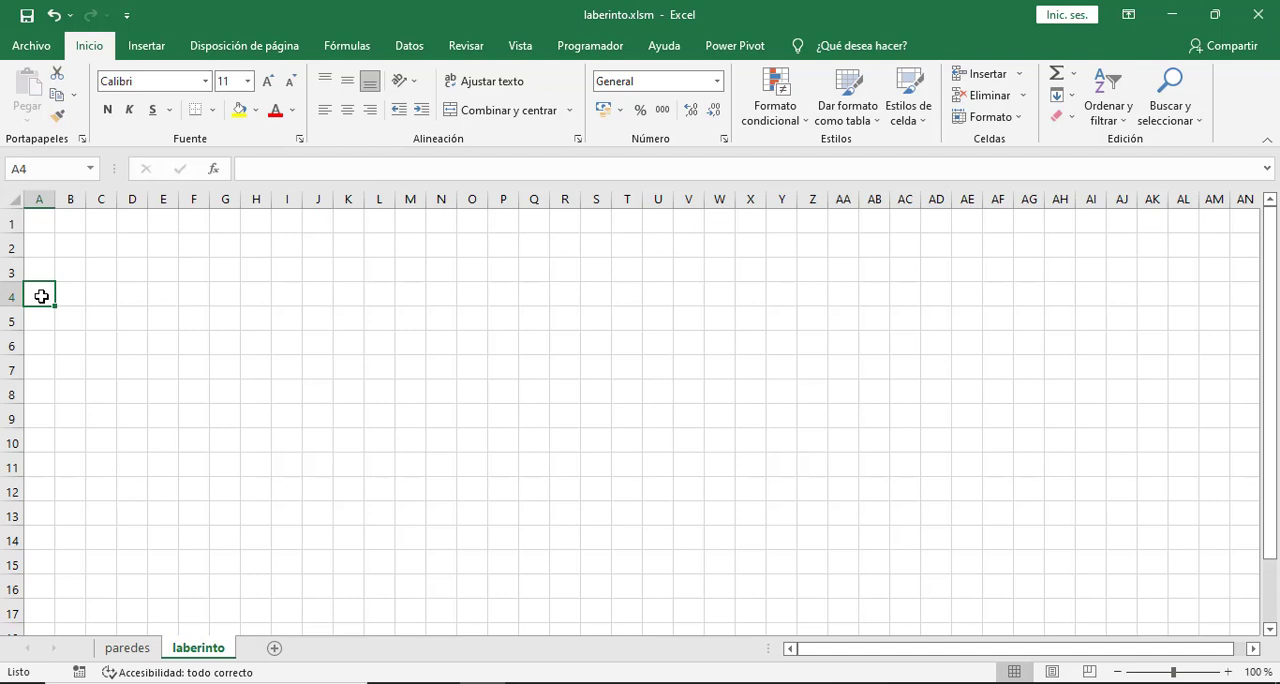
{"action": "left_click", "coordinate": [785, 122]}
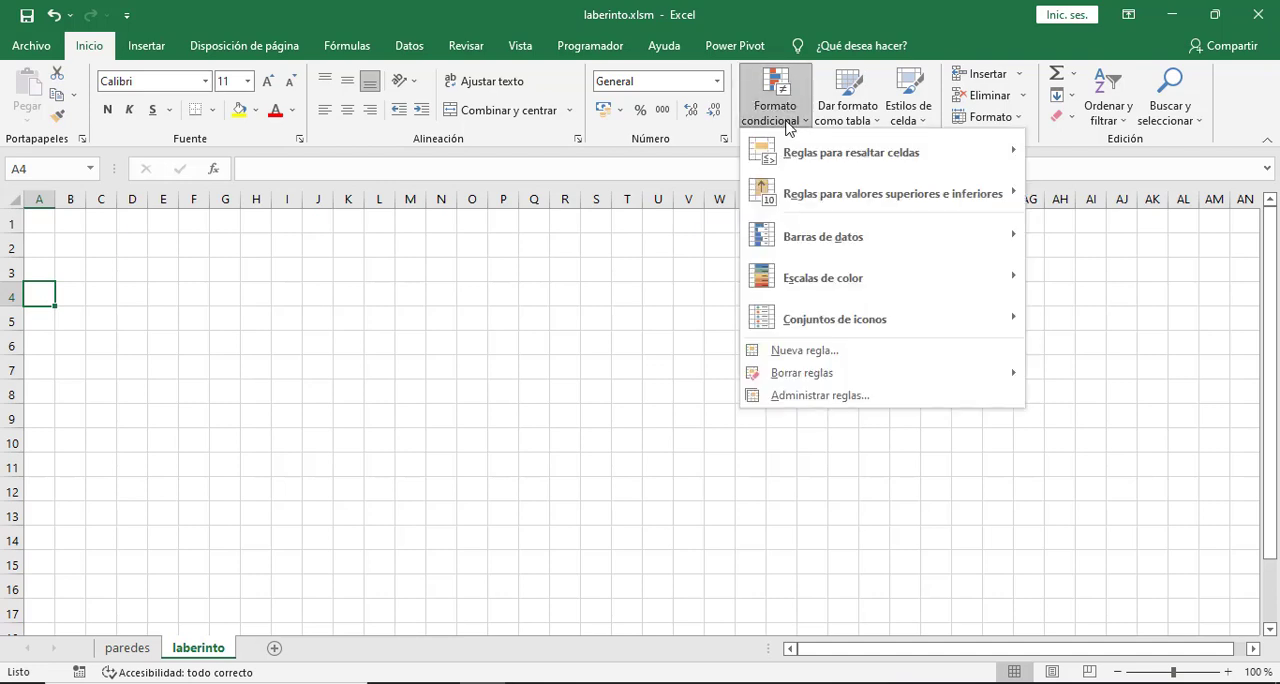
{"action": "left_click", "coordinate": [810, 395]}
{"action": "left_click", "coordinate": [605, 121]}
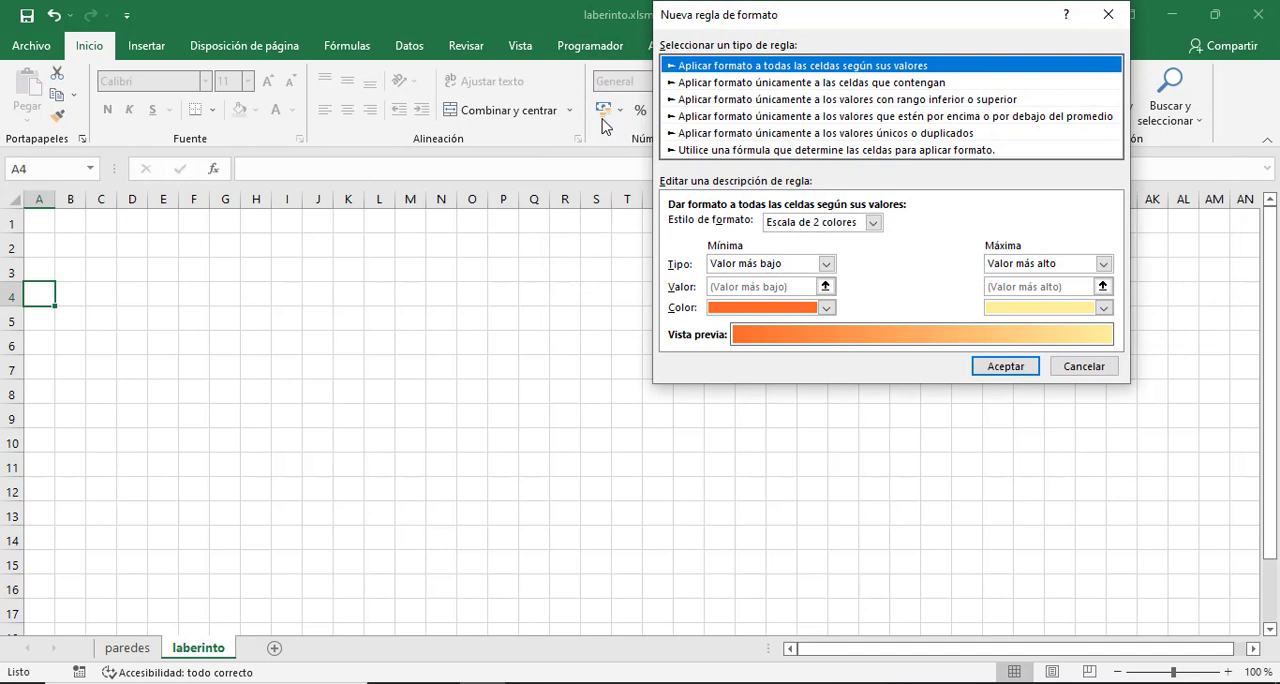
{"action": "left_click", "coordinate": [716, 152]}
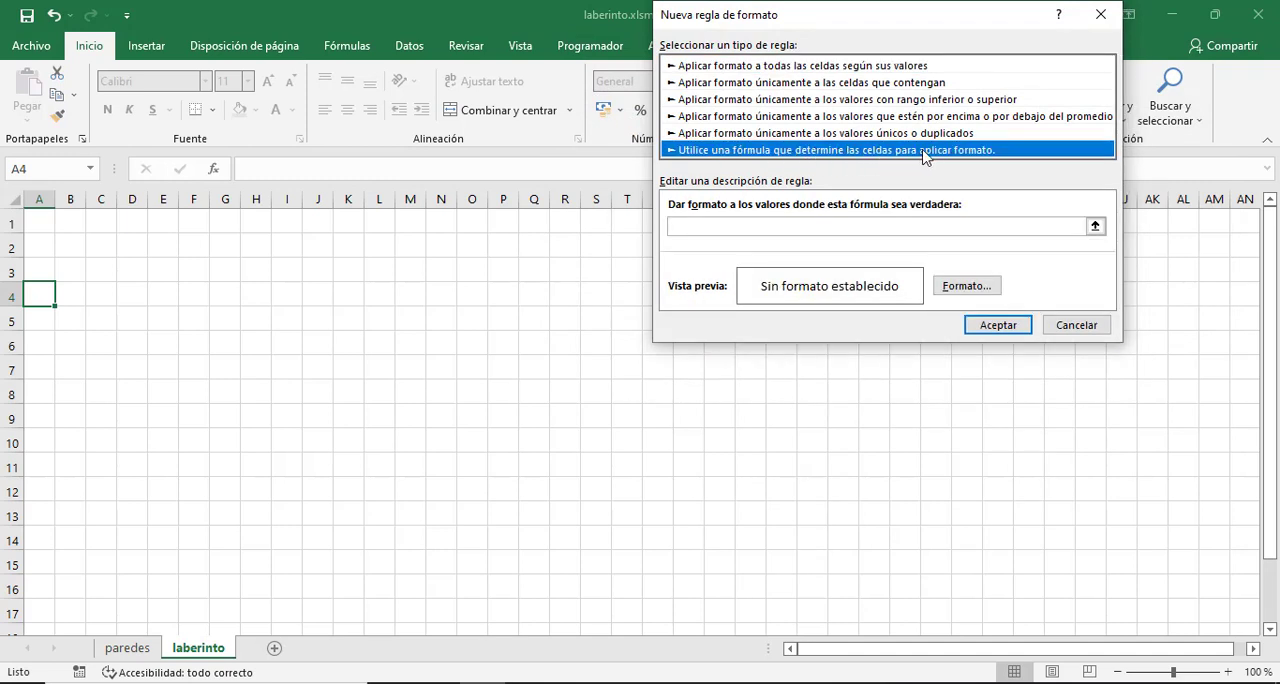
{"action": "left_click", "coordinate": [731, 228]}
{"action": "left_click", "coordinate": [729, 227]}
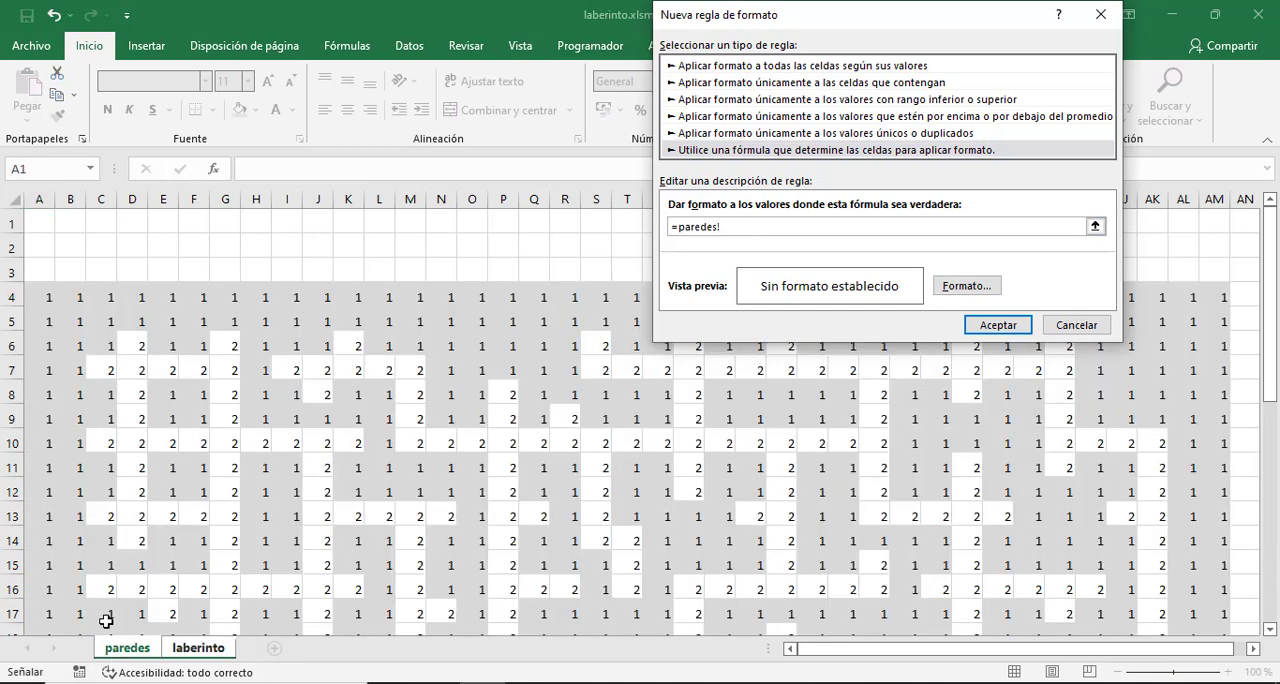
{"action": "left_click", "coordinate": [43, 298]}
{"action": "type", "text": "=1"}
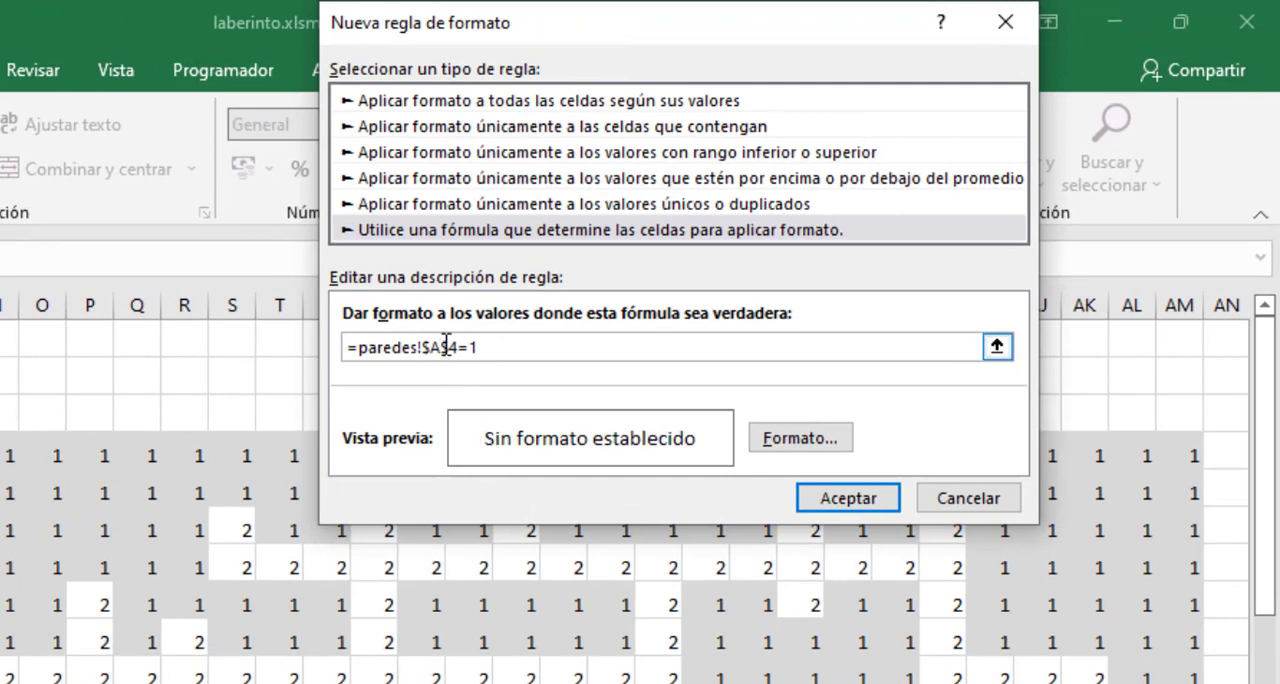
- Make the cell reference in the rule's formula relative, so that it reads =paredes!A4=1
{"action": "left_click", "coordinate": [431, 346]}
{"action": "key", "text": "BackSpace"}
{"action": "key", "text": "Right"}
{"action": "key", "text": "Delete"}
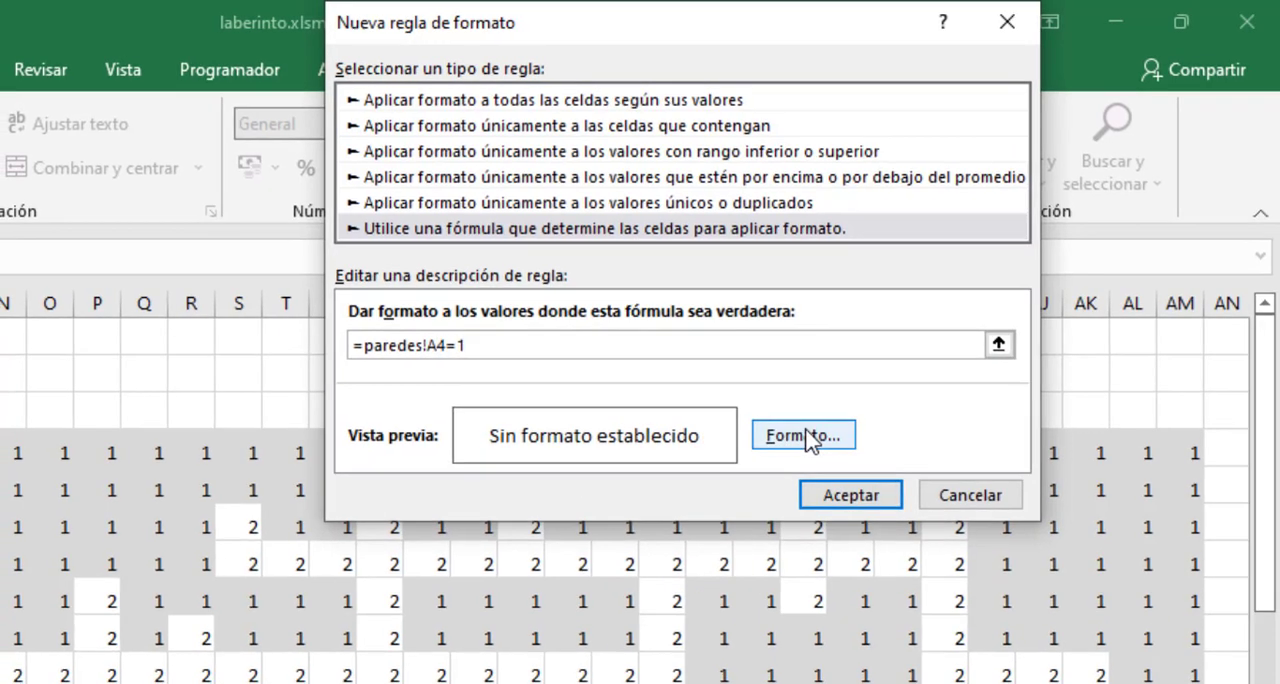
- Give the rule's format a thin diagonal crosshatch pattern fill in dark brown, without a background color
{"action": "left_click", "coordinate": [805, 440]}
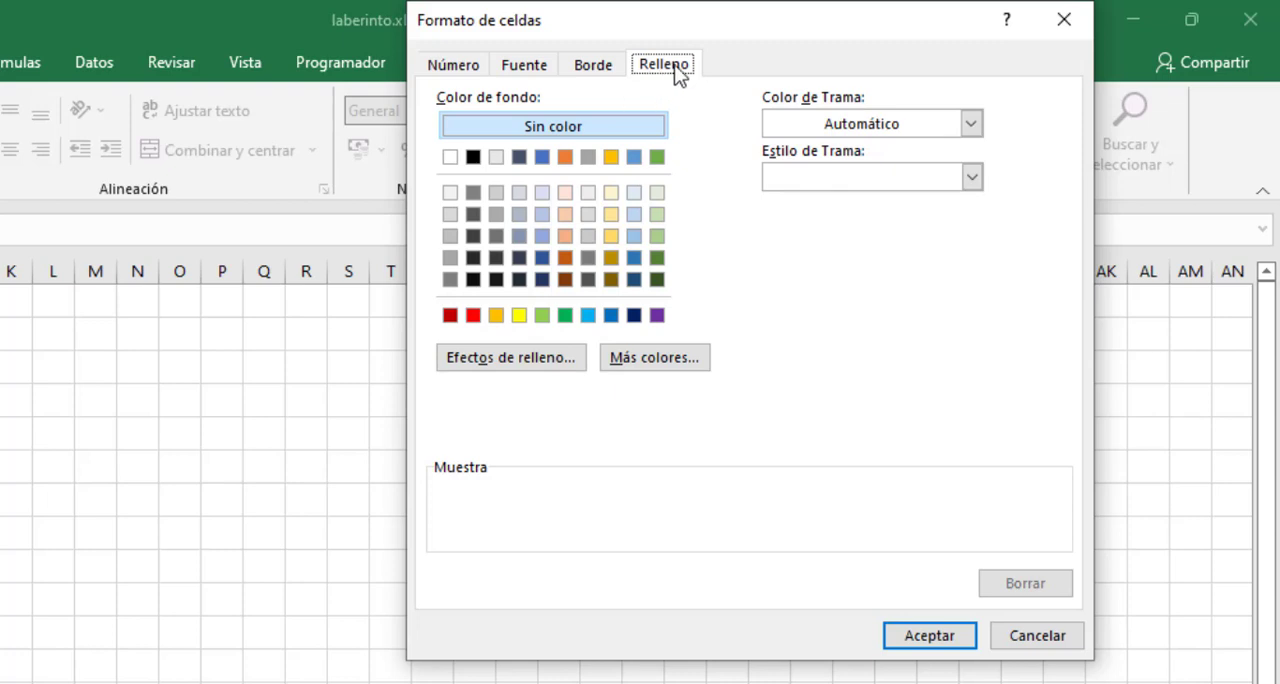
{"action": "left_click", "coordinate": [972, 177]}
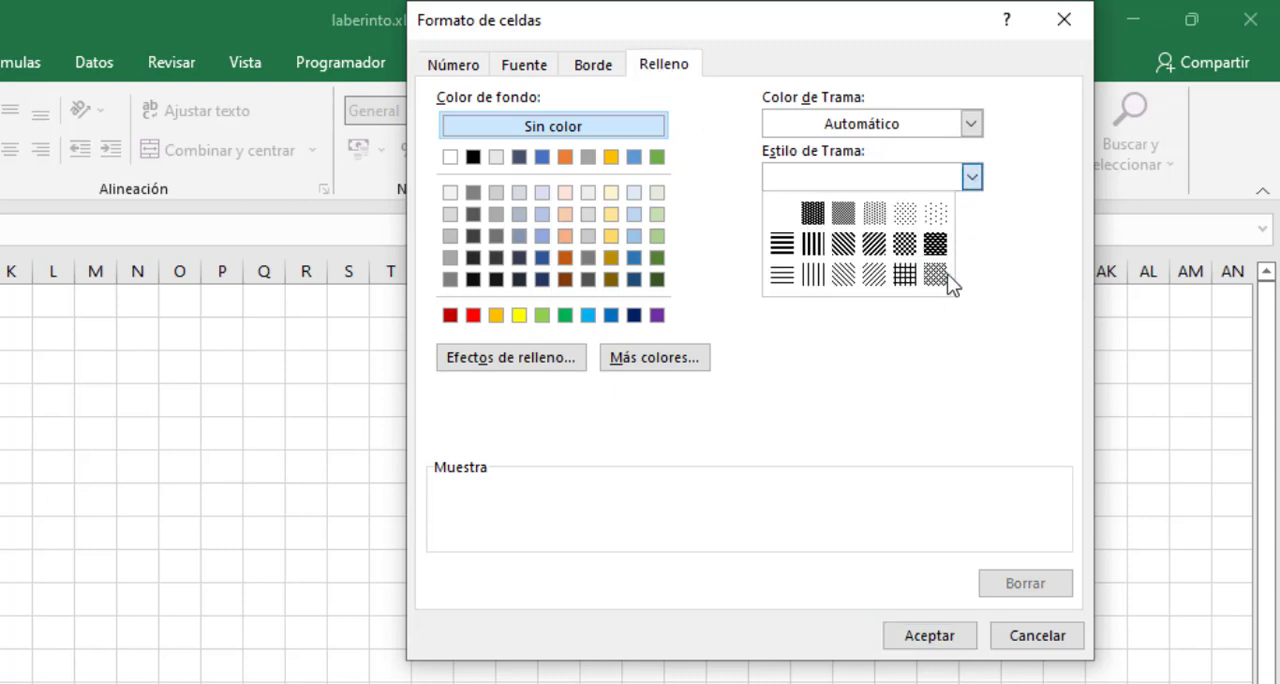
{"action": "left_click", "coordinate": [940, 283]}
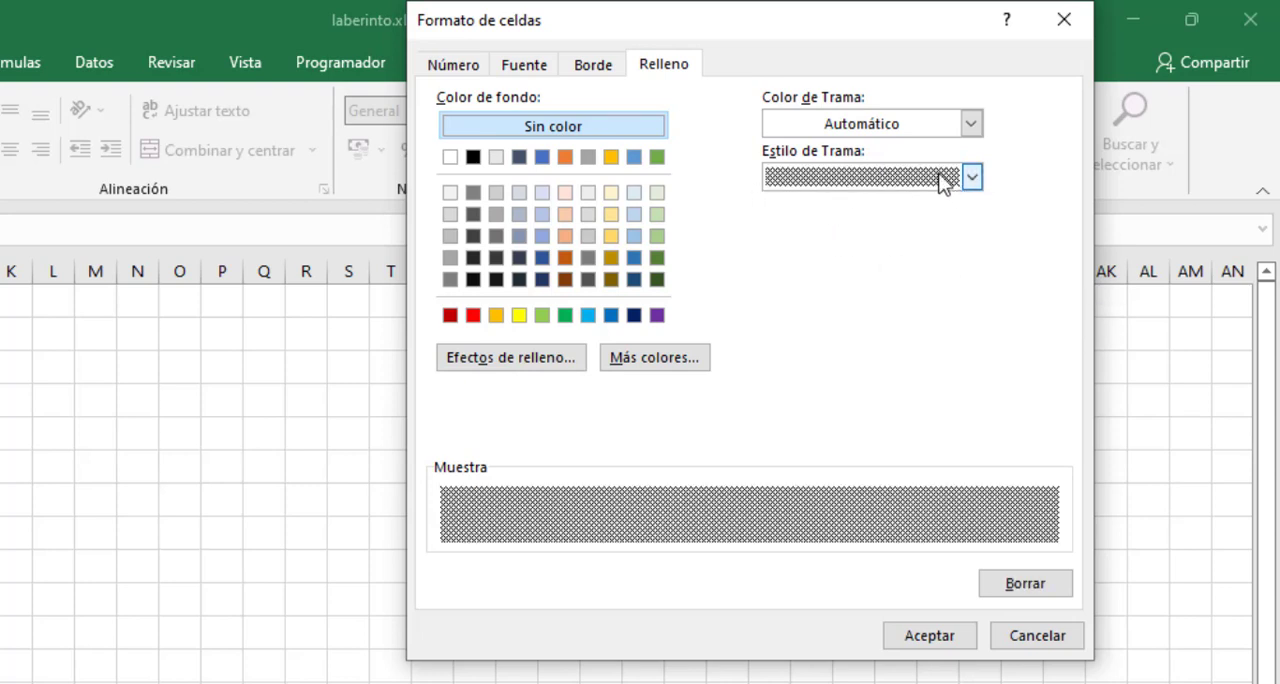
{"action": "left_click", "coordinate": [972, 123]}
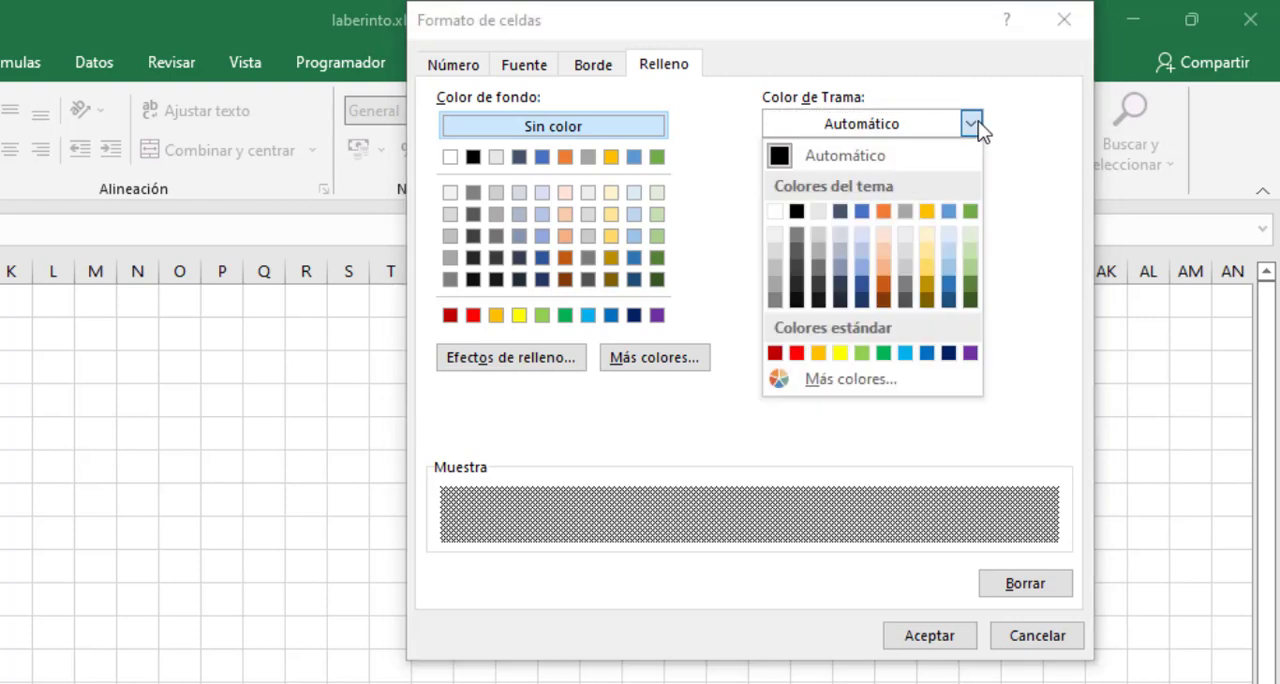
{"action": "left_click", "coordinate": [884, 300]}
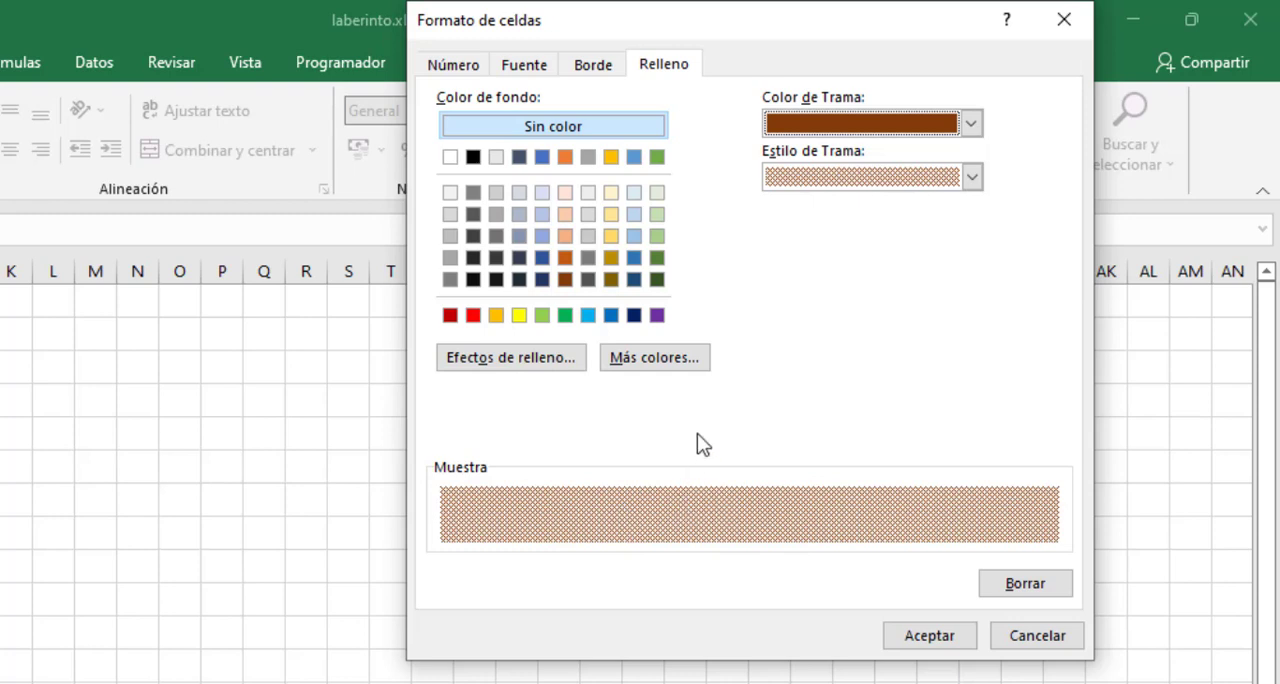
- Add a thin solid dark brown outline border to the rule's format and apply the finished rule to cell A4
{"action": "left_click", "coordinate": [599, 71]}
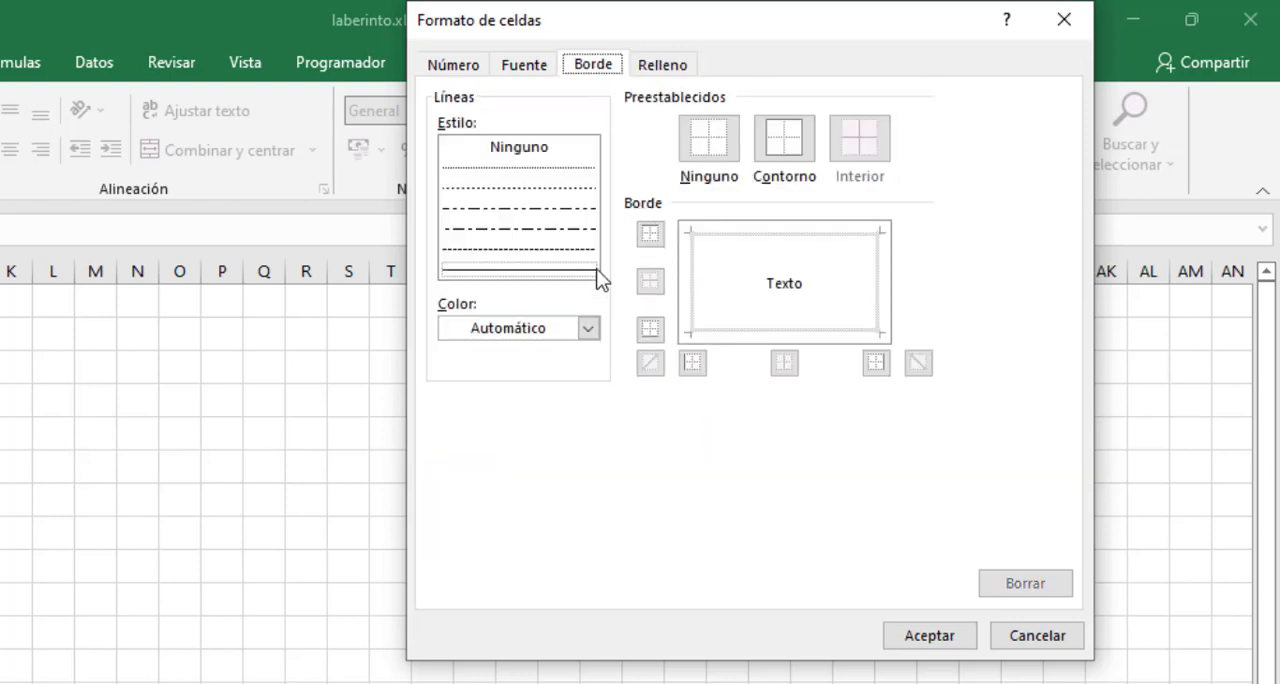
{"action": "left_click", "coordinate": [553, 269]}
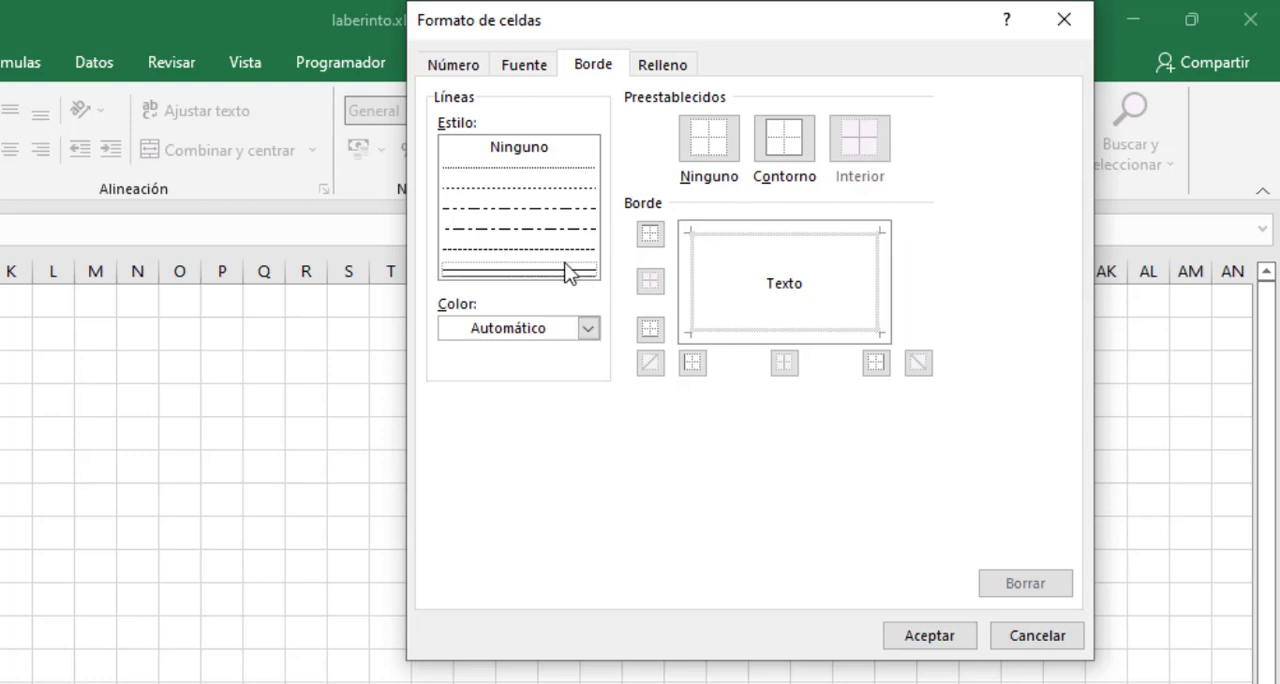
{"action": "left_click", "coordinate": [589, 329]}
{"action": "left_click", "coordinate": [564, 506]}
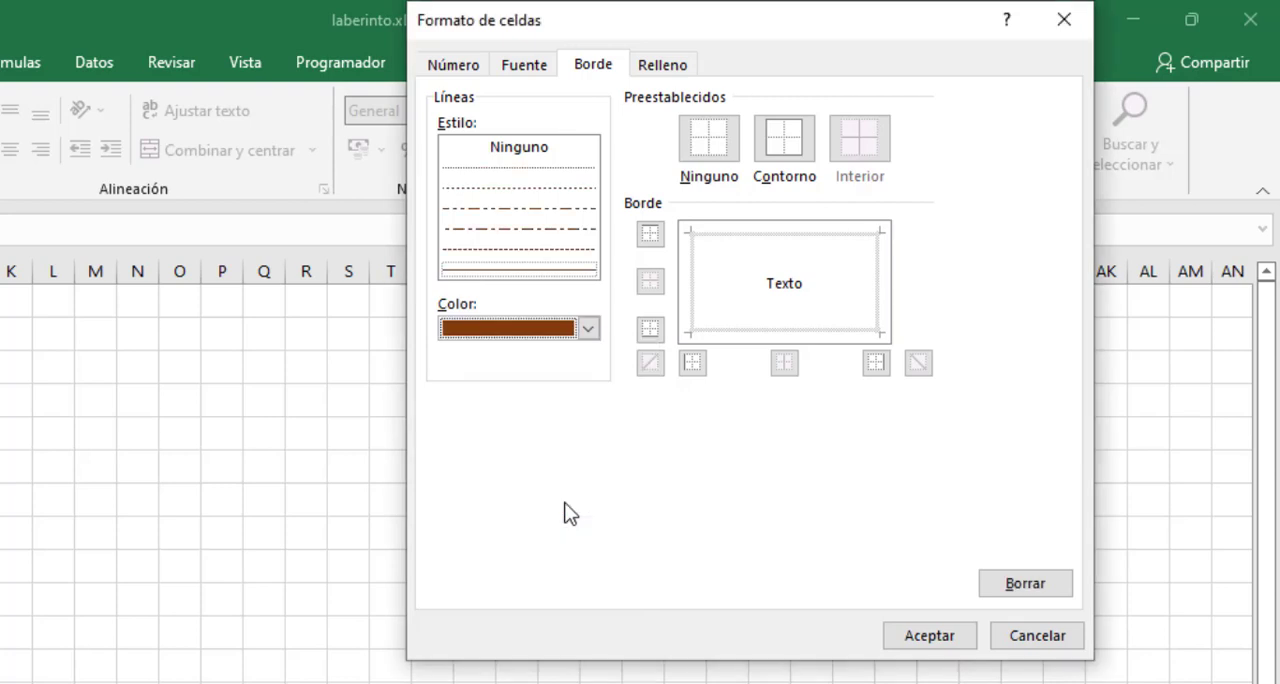
{"action": "left_click", "coordinate": [780, 145]}
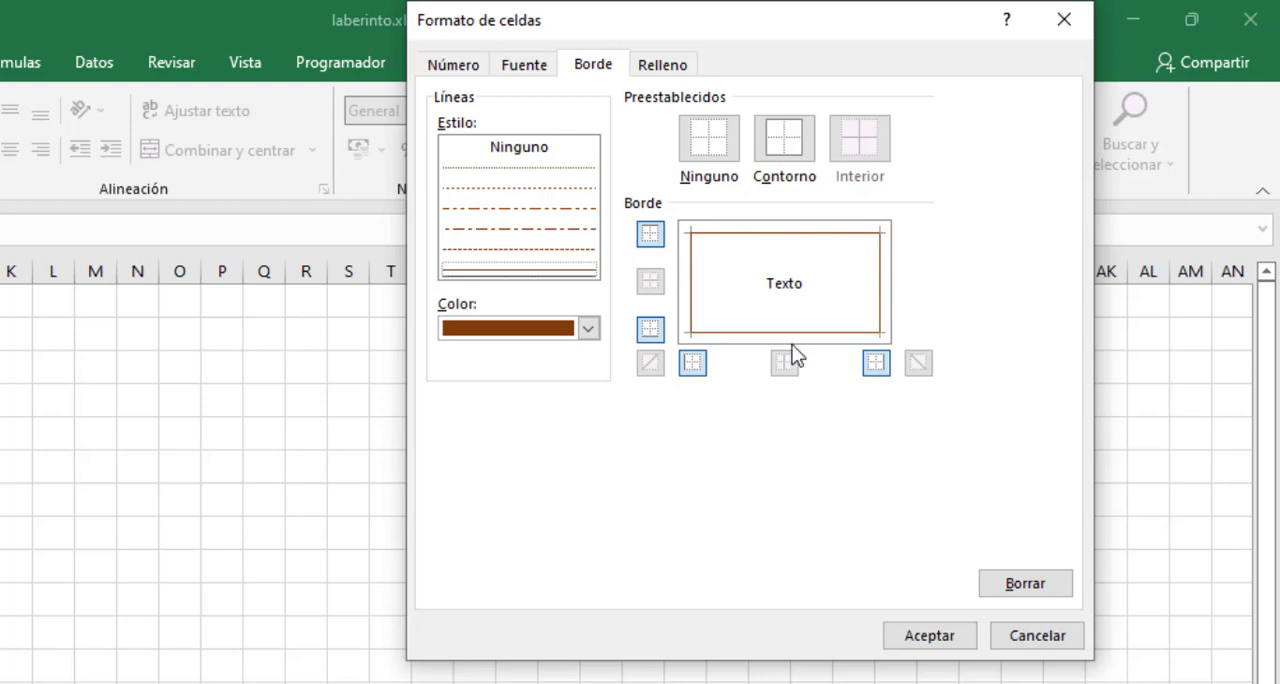
{"action": "left_click", "coordinate": [951, 638]}
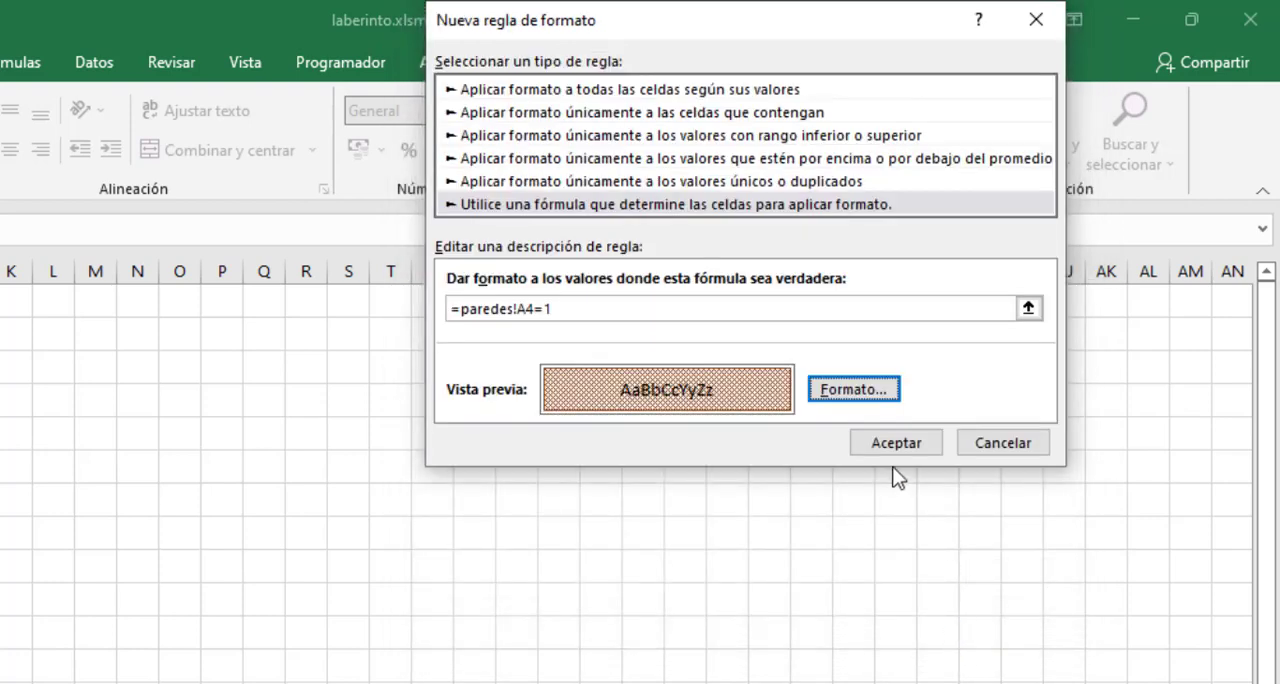
{"action": "left_click", "coordinate": [888, 445]}
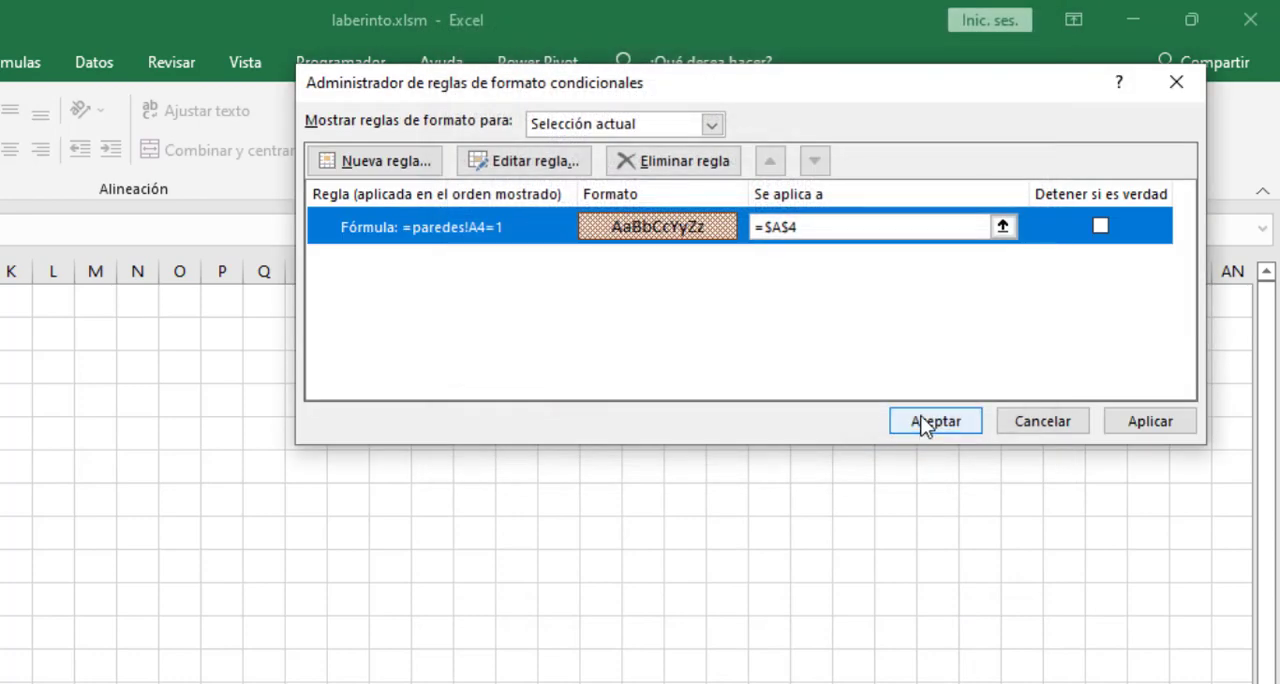
{"action": "left_click", "coordinate": [925, 423]}
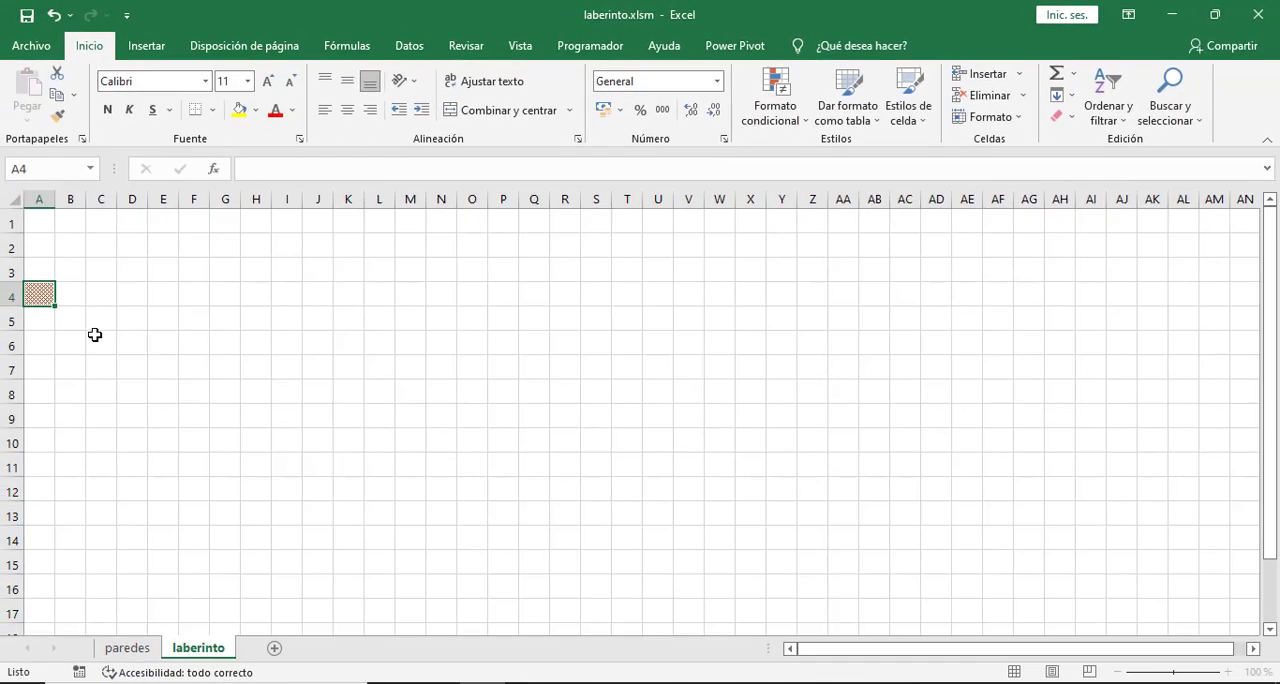
{"action": "left_click", "coordinate": [80, 320]}
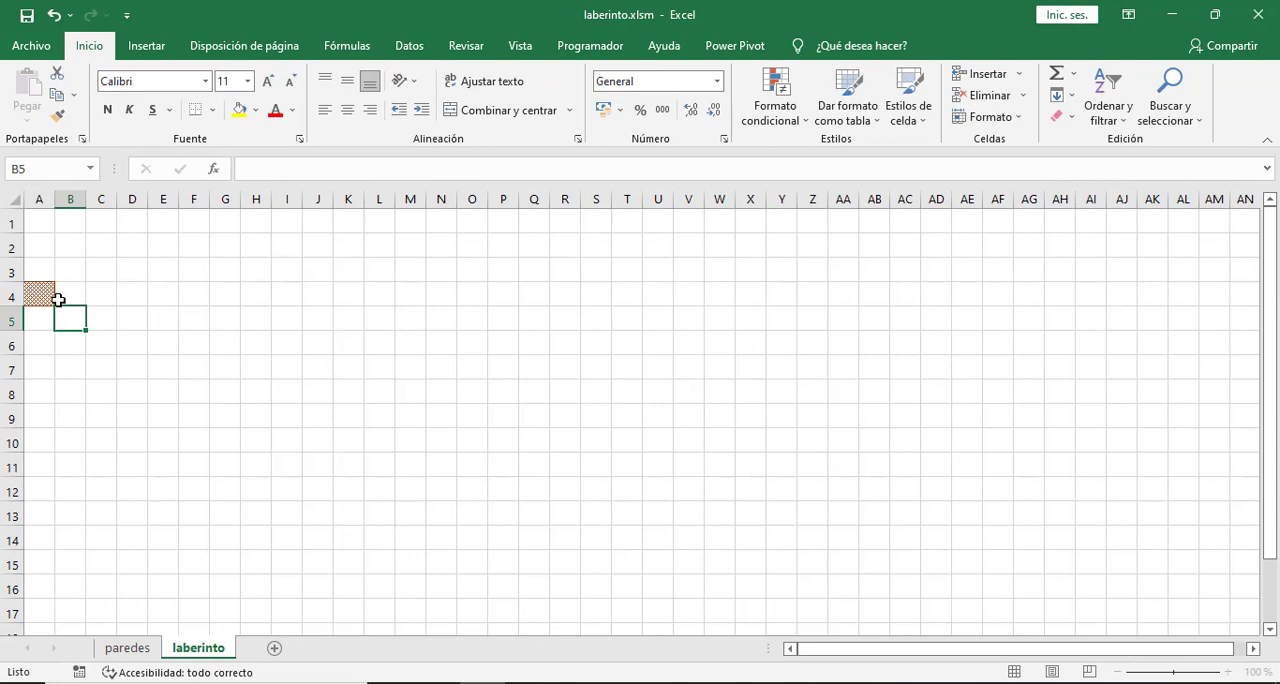
- Fill the wall formatting of cell A4 on the laberinto sheet across row 4 through column AL
{"action": "left_click", "coordinate": [128, 647]}
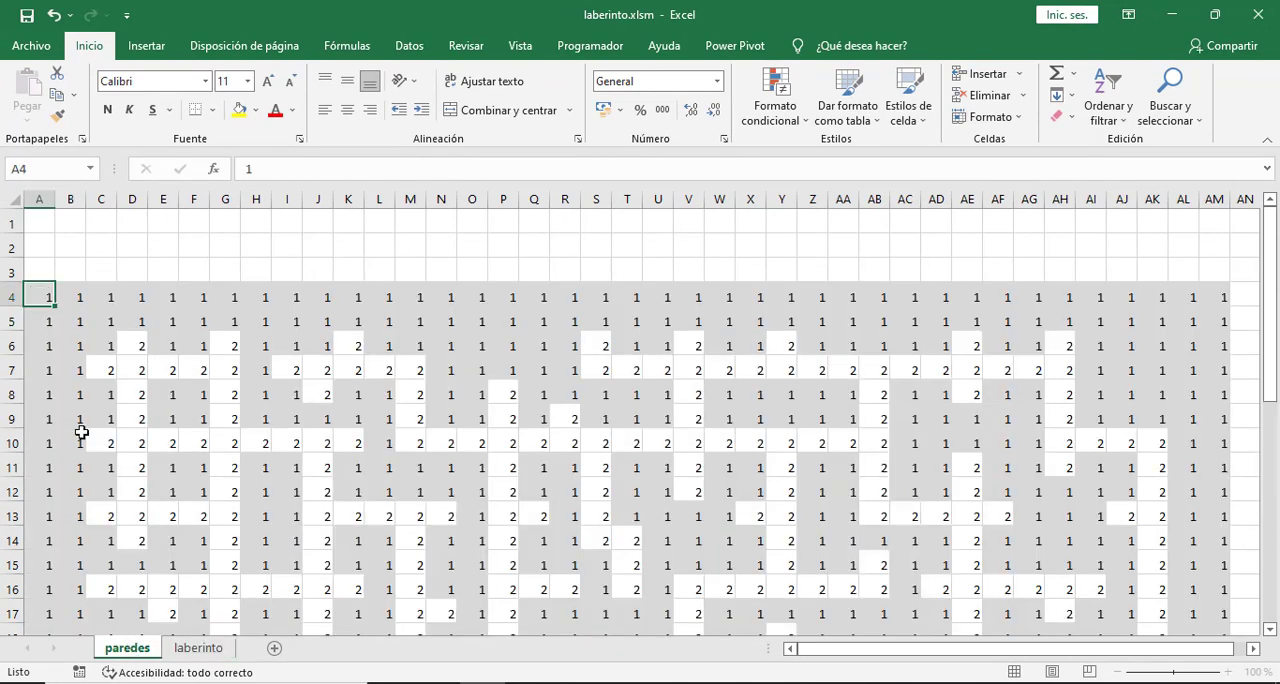
{"action": "left_click", "coordinate": [199, 648]}
{"action": "left_click", "coordinate": [45, 305]}
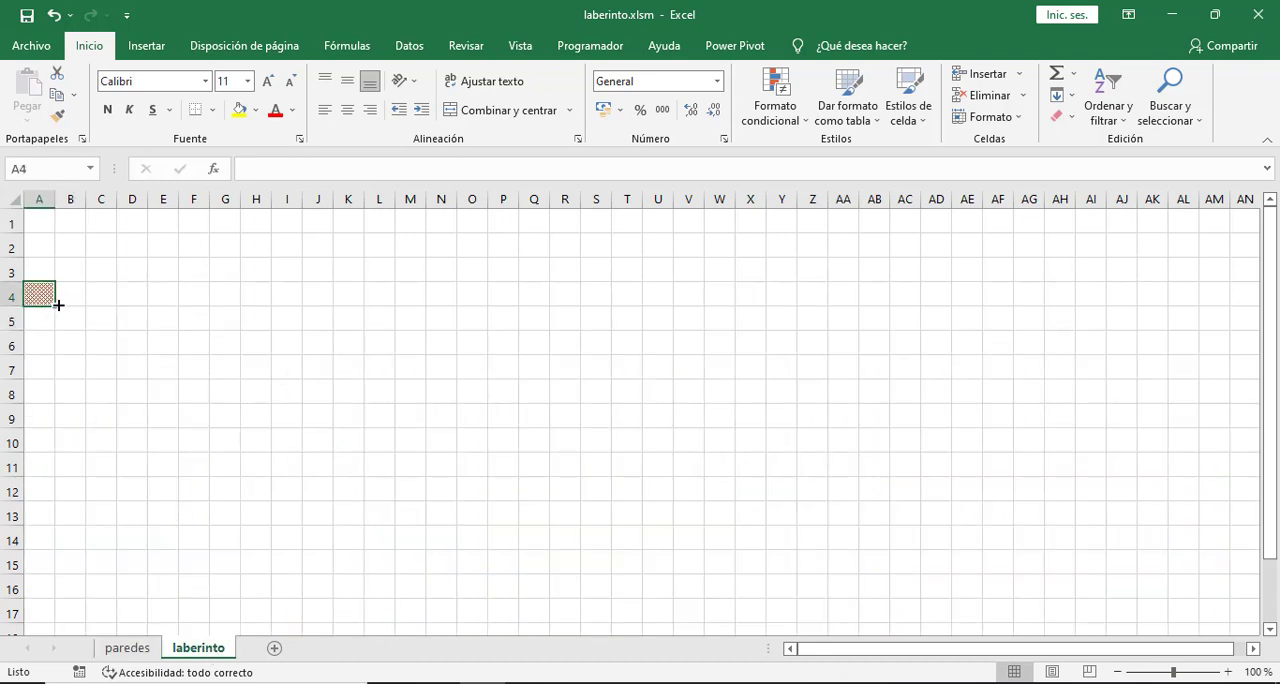
{"action": "left_click_drag", "start_coordinate": [58, 305], "coordinate": [1190, 297]}
{"action": "left_click", "coordinate": [745, 368]}
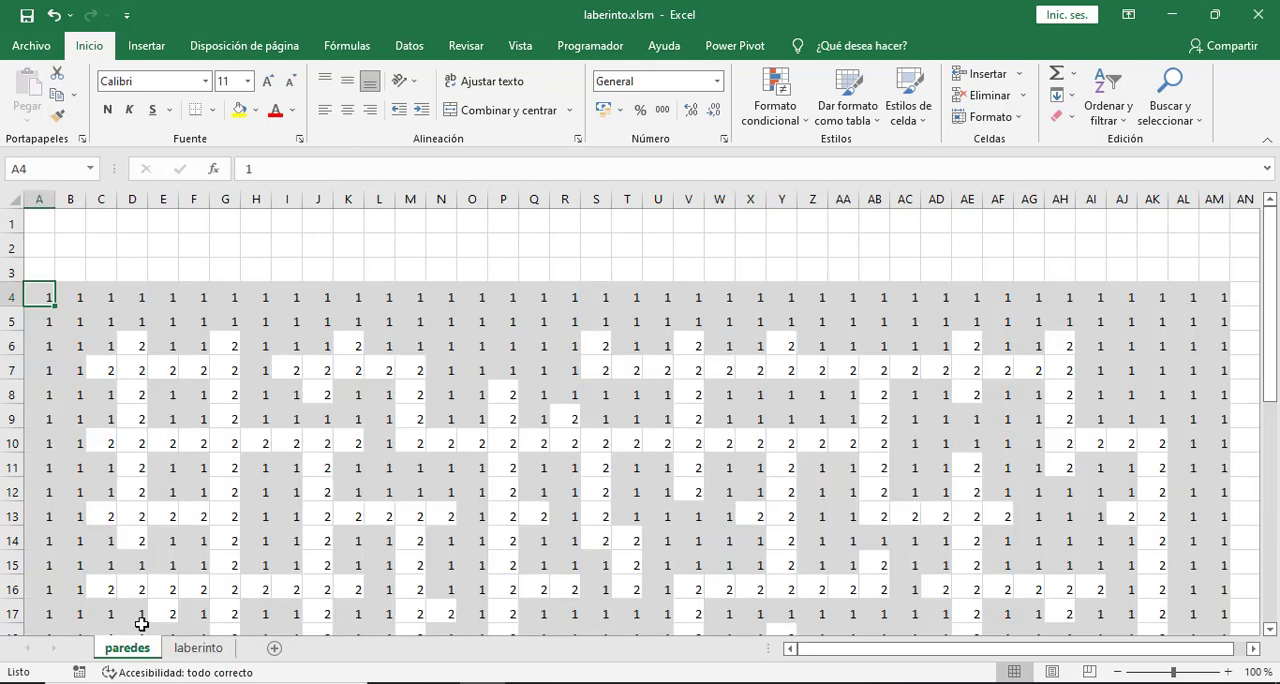
- Check the extent of the number grid on the paredes sheet and extend the wall formatting of laberinto row 4 to column AM
{"action": "left_click", "coordinate": [143, 647]}
{"action": "scroll", "coordinate": [1211, 318], "scroll_direction": "down", "scroll_amount": 7}
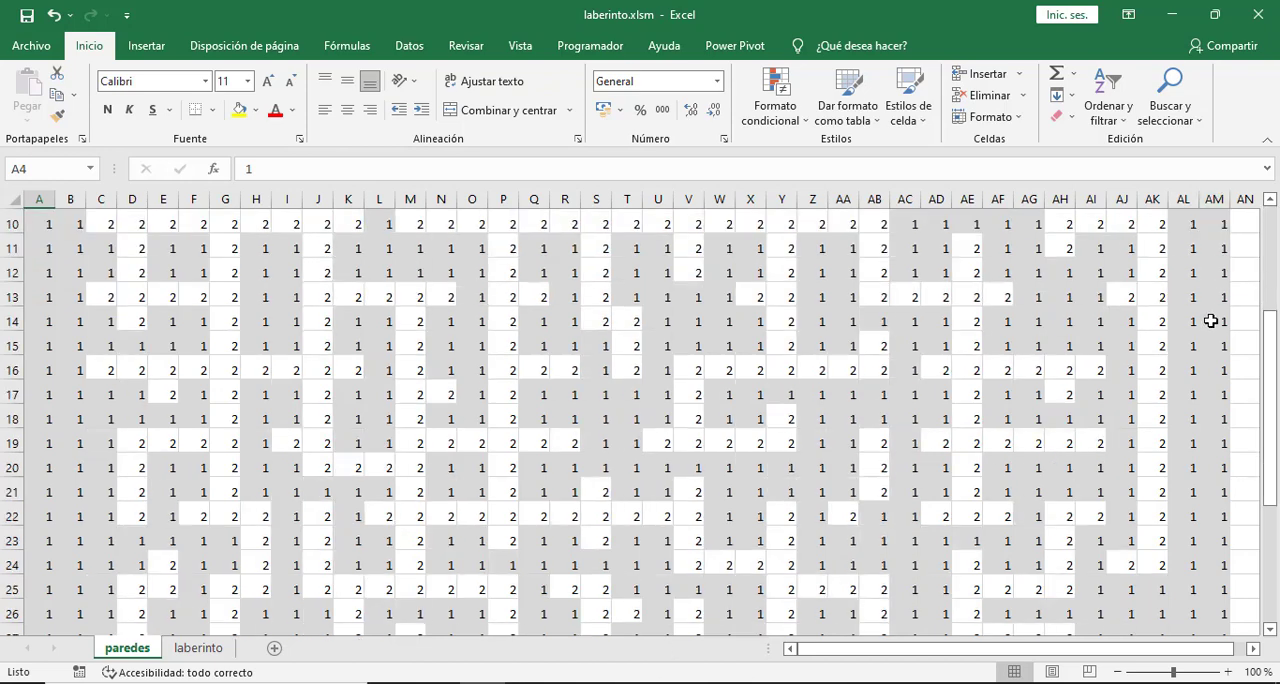
{"action": "scroll", "coordinate": [1211, 320], "scroll_direction": "down", "scroll_amount": 1}
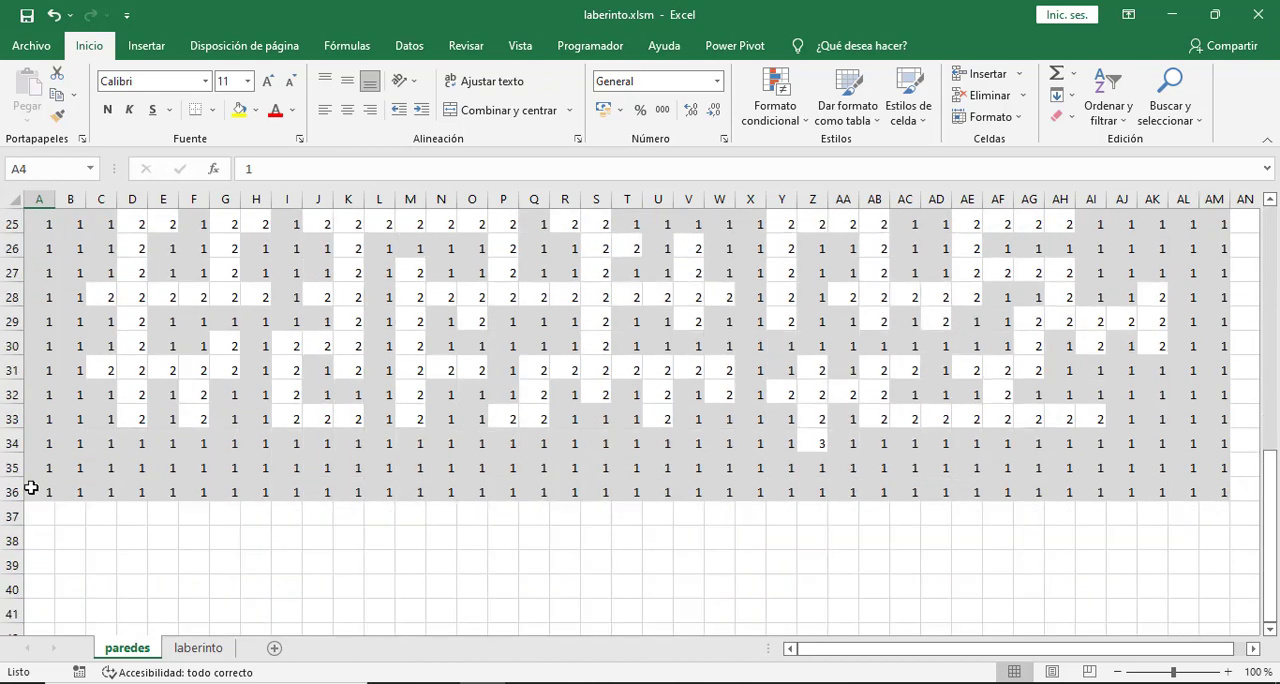
{"action": "left_click", "coordinate": [200, 650]}
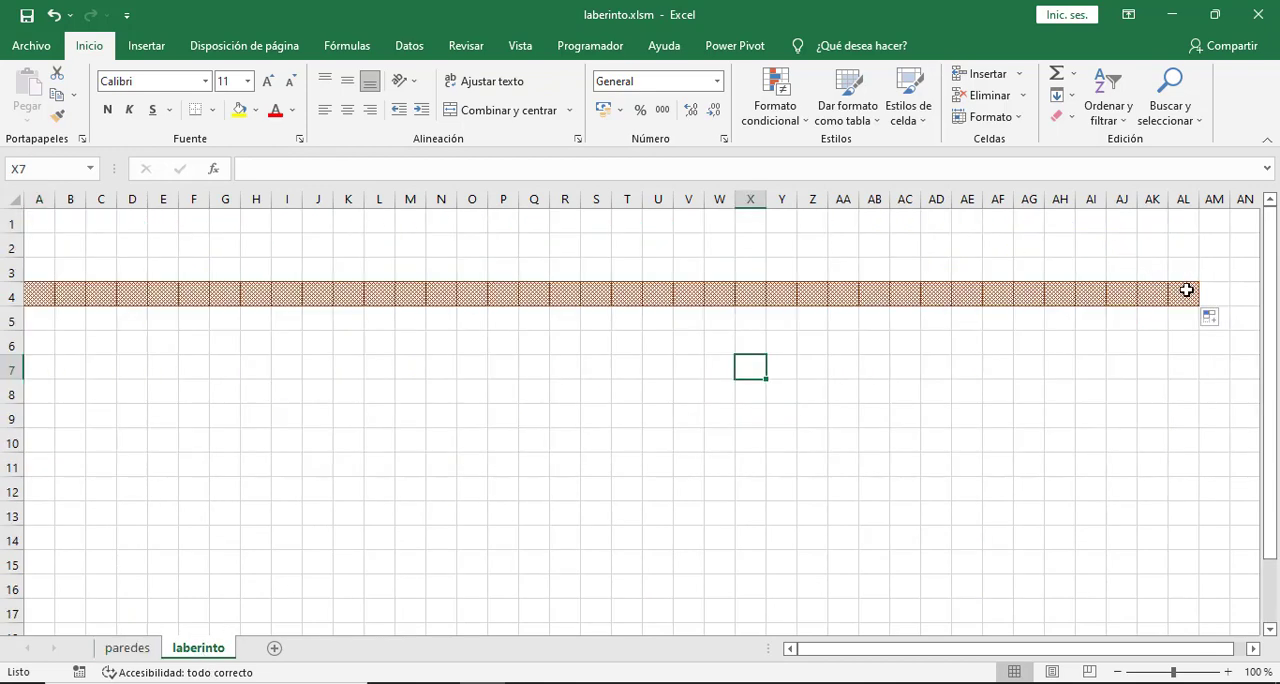
{"action": "left_click", "coordinate": [1190, 295]}
{"action": "left_click_drag", "start_coordinate": [1200, 302], "coordinate": [1222, 302]}
- Fill the wall formatting of A4:AM4 down through row 36 on the laberinto sheet, then deselect the range
{"action": "left_click_drag", "start_coordinate": [49, 295], "coordinate": [1110, 320]}
{"action": "scroll", "coordinate": [770, 452], "scroll_direction": "up", "scroll_amount": 9}
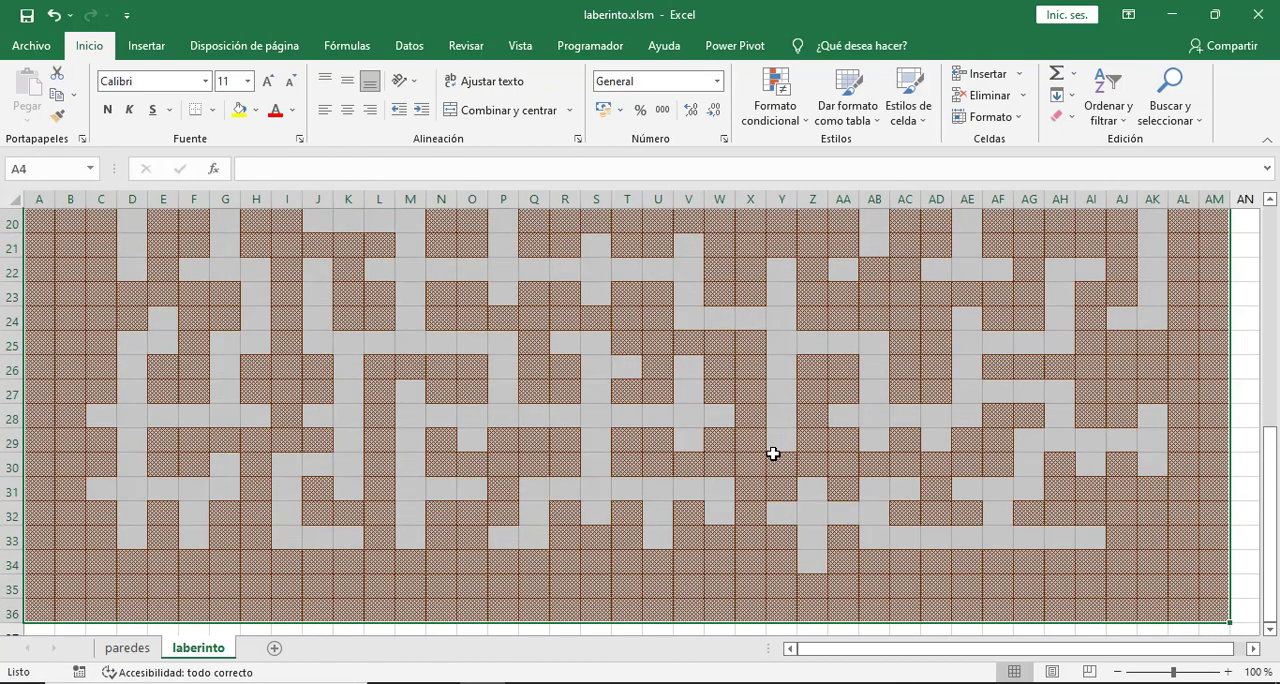
{"action": "scroll", "coordinate": [766, 450], "scroll_direction": "up", "scroll_amount": 2}
{"action": "left_click", "coordinate": [340, 294]}
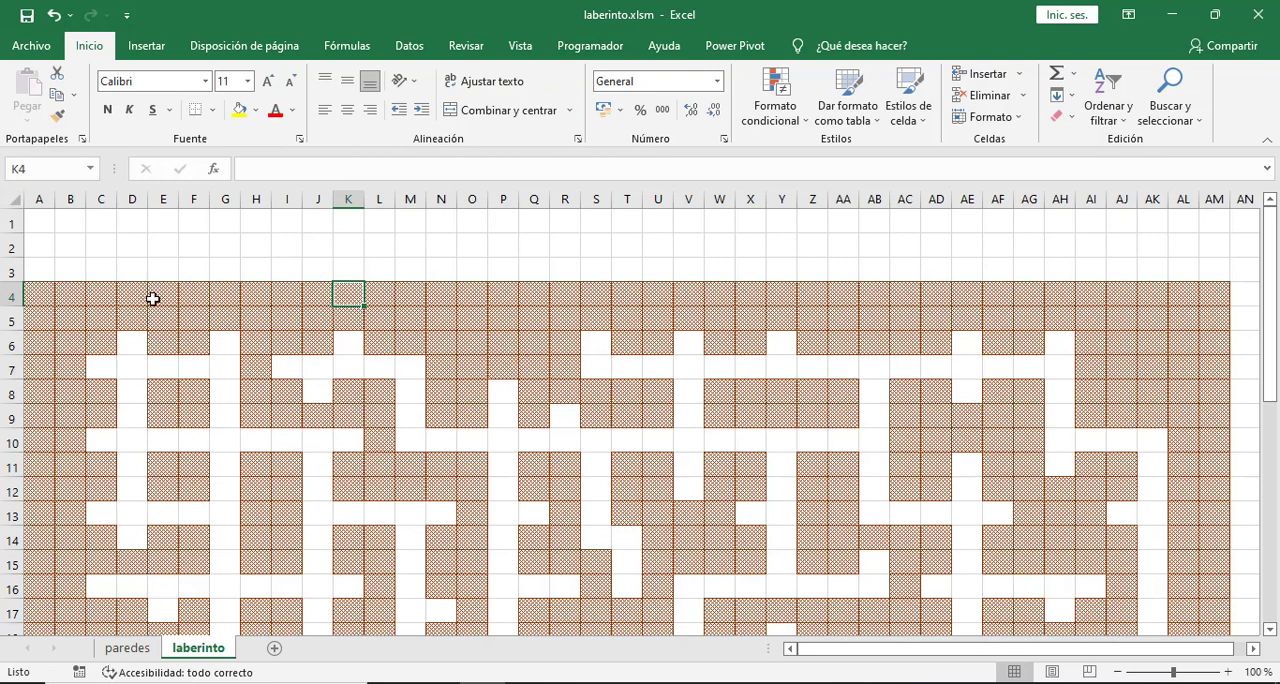
{"action": "left_click", "coordinate": [44, 290]}
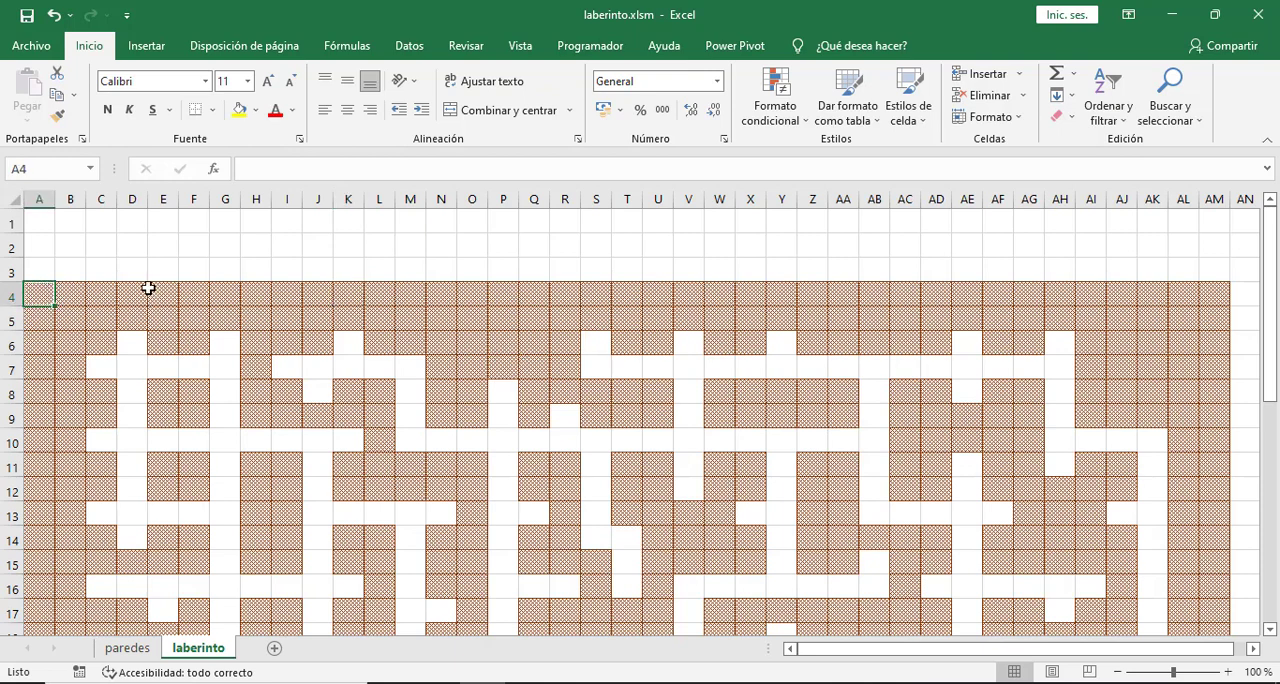
- Compare both sheets, change cell C7 on the paredes sheet to 1 and check the same cell on the laberinto sheet
{"action": "left_click", "coordinate": [121, 650]}
{"action": "scroll", "coordinate": [160, 409], "scroll_direction": "up", "scroll_amount": 8}
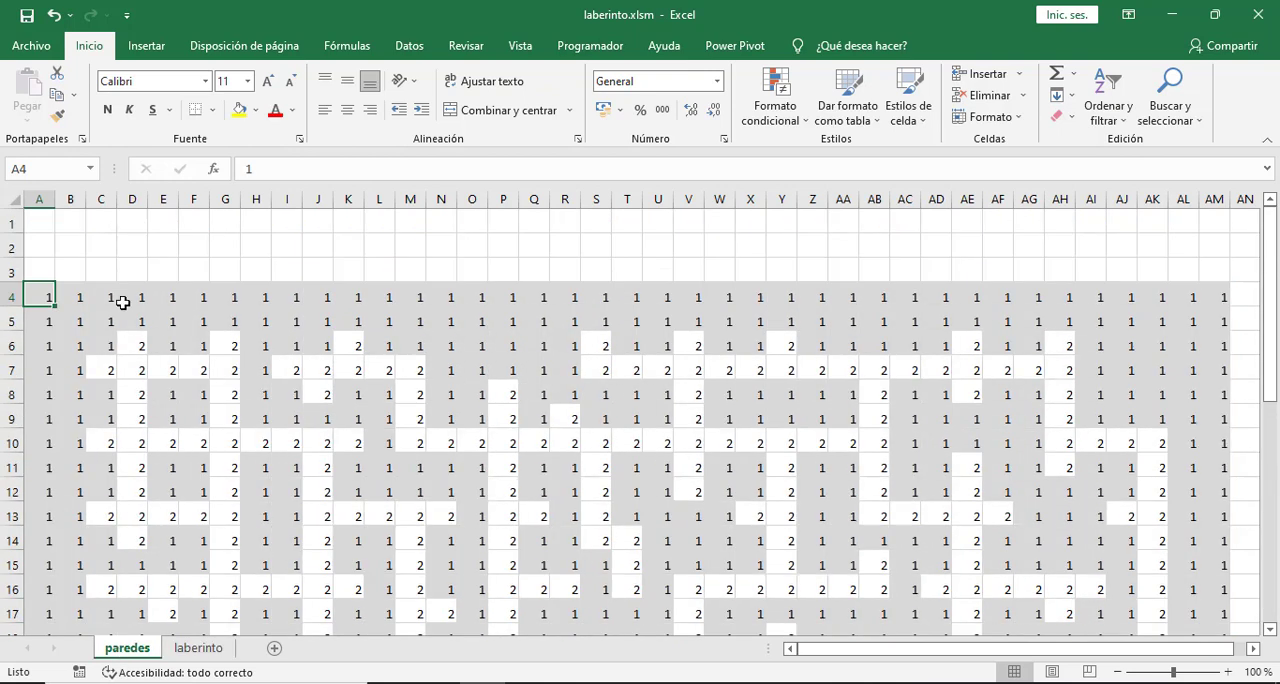
{"action": "left_click", "coordinate": [212, 649]}
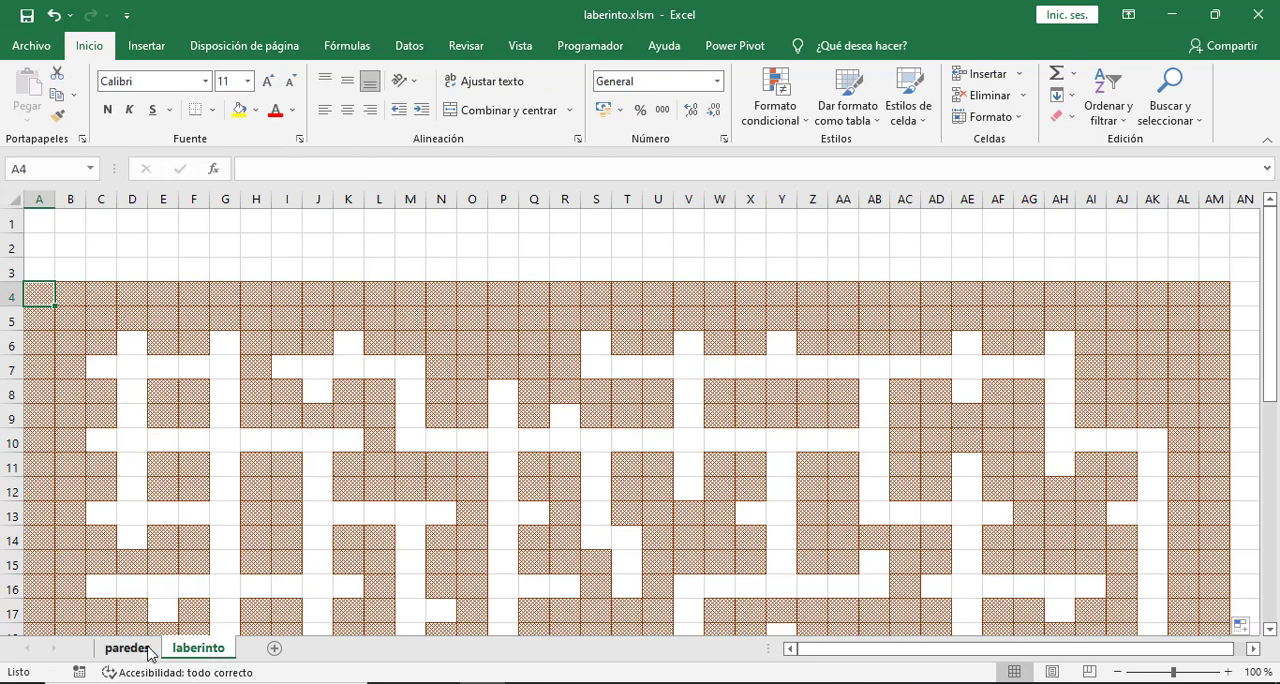
{"action": "left_click", "coordinate": [101, 368]}
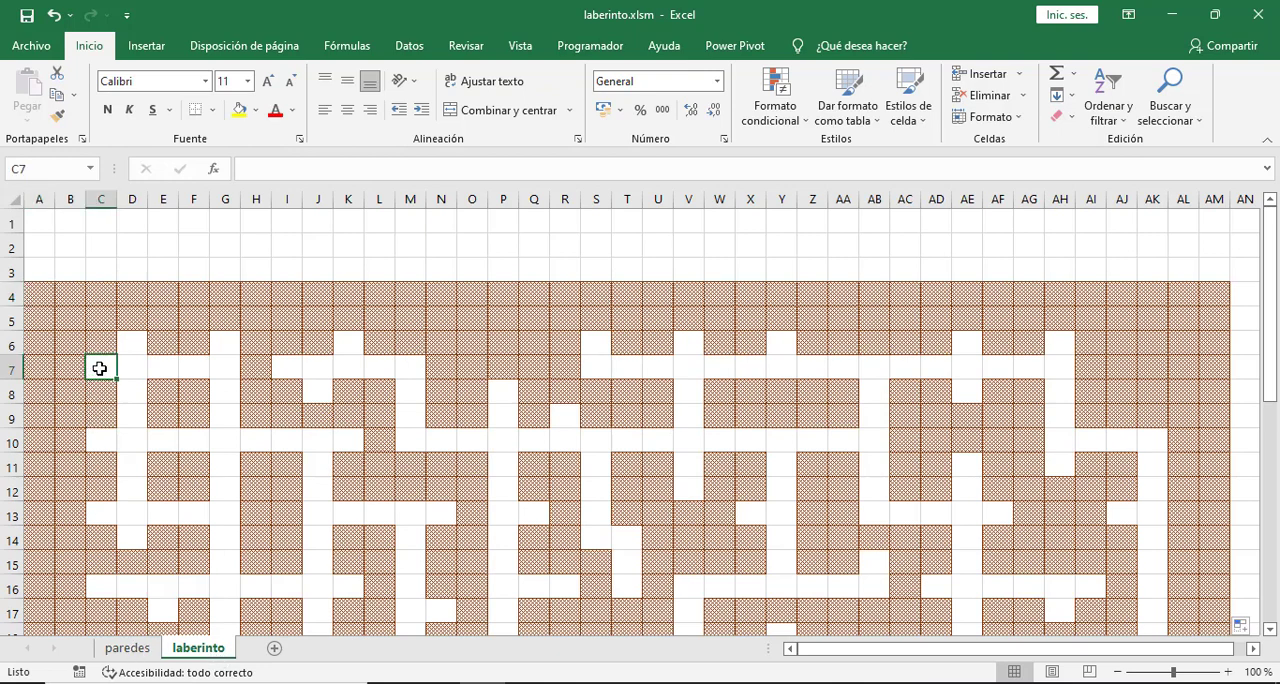
{"action": "left_click", "coordinate": [130, 649]}
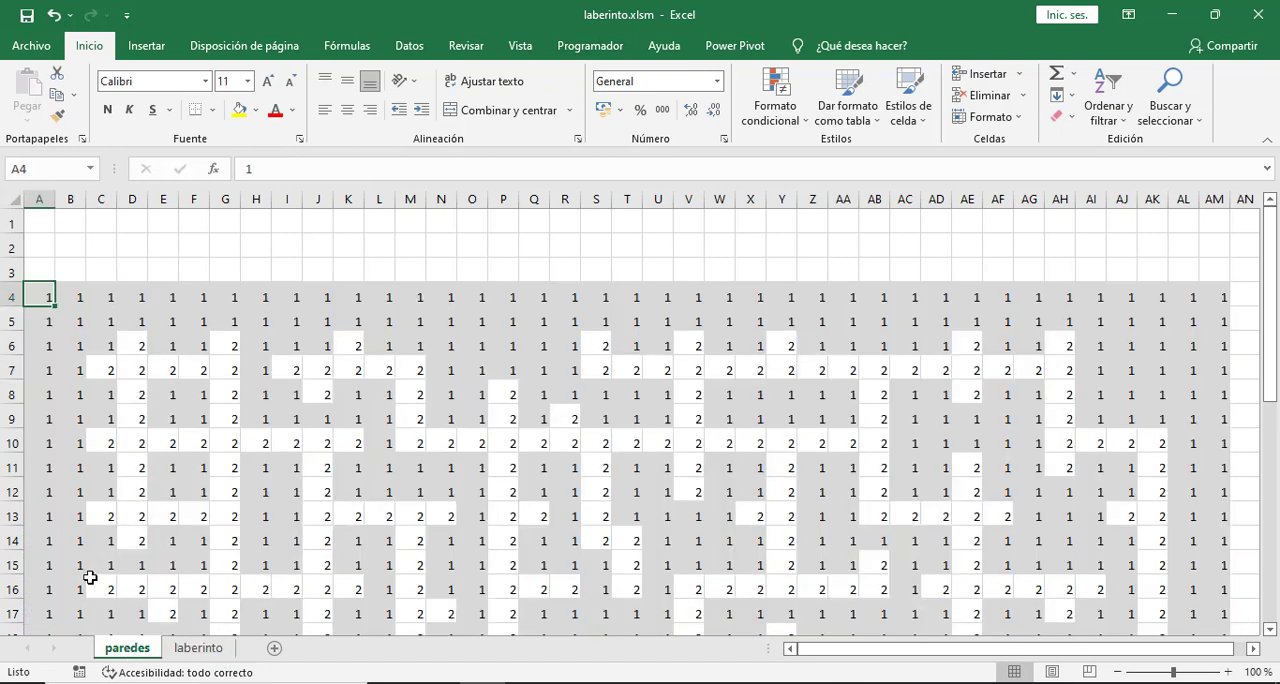
{"action": "left_click", "coordinate": [106, 369]}
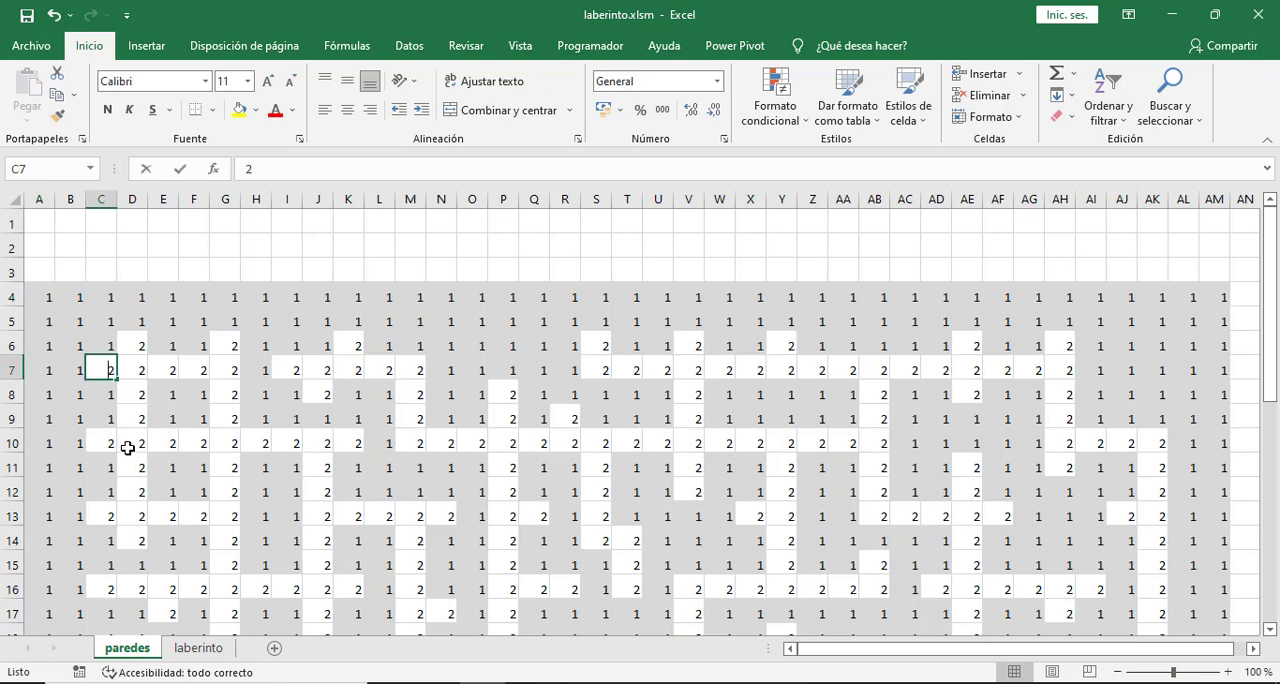
{"action": "left_click", "coordinate": [103, 440]}
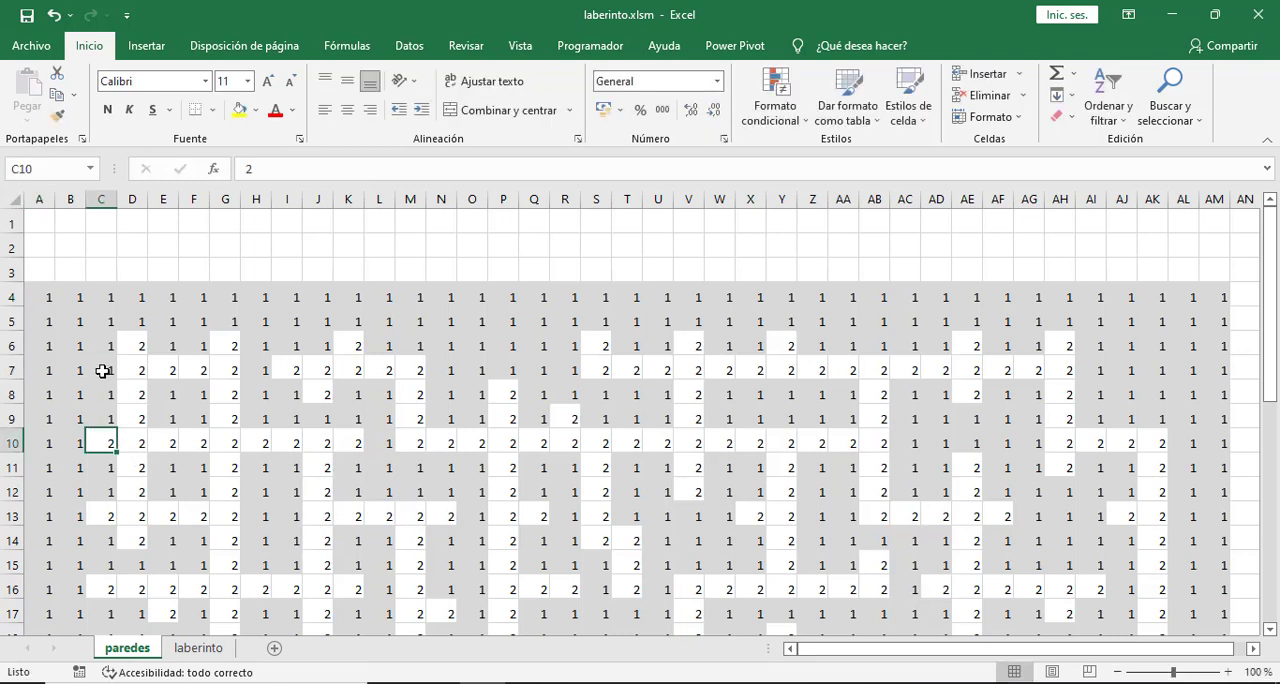
{"action": "left_click", "coordinate": [198, 648]}
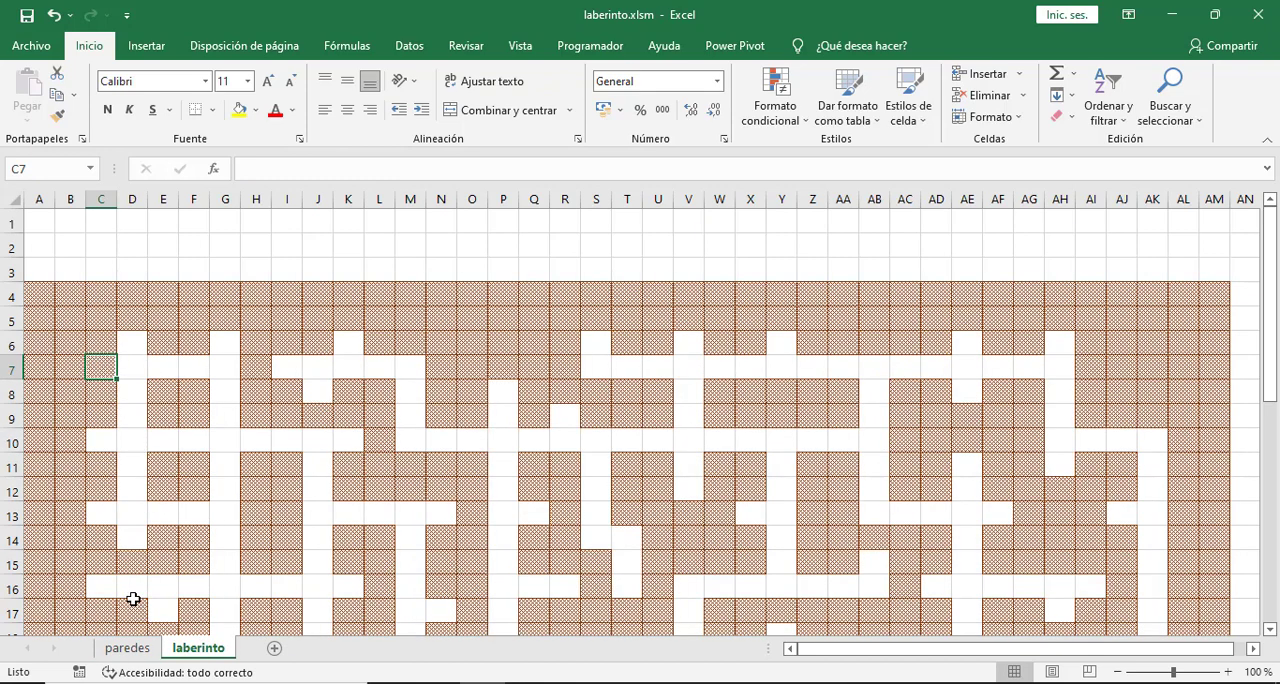
- Set cell C7 on the paredes sheet back to 2 and check the same cell on the laberinto sheet
{"action": "left_click", "coordinate": [127, 648]}
{"action": "left_click", "coordinate": [106, 370]}
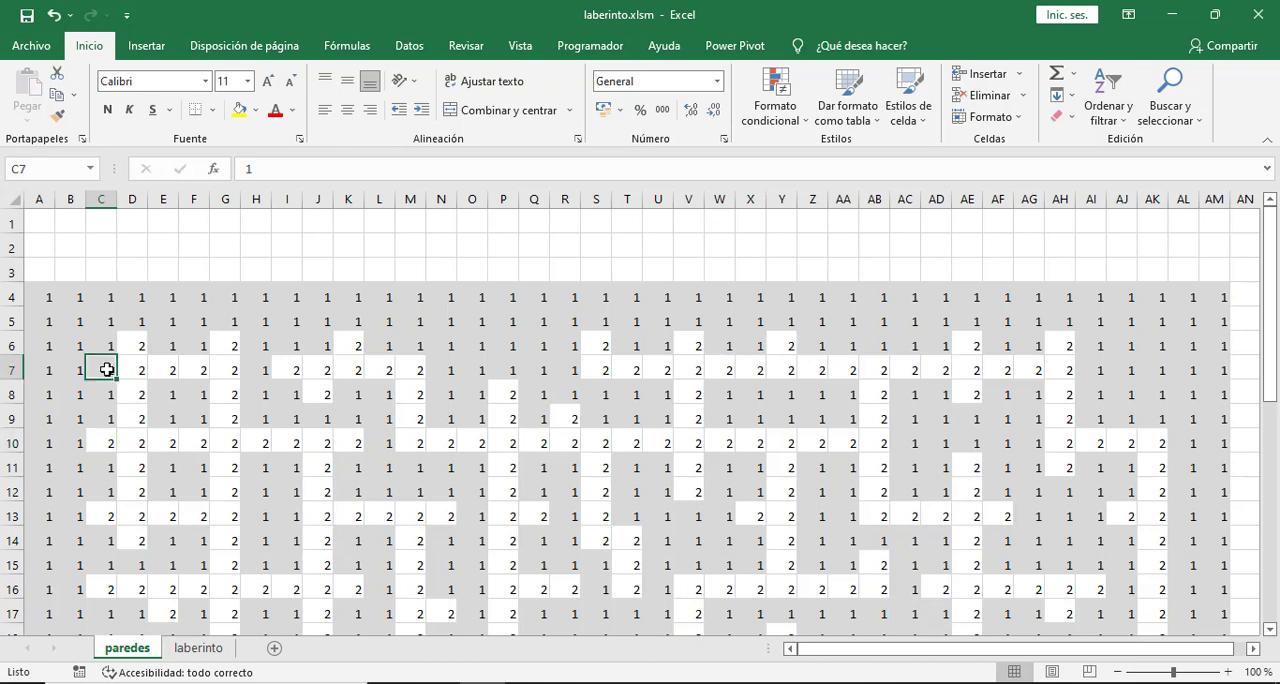
{"action": "type", "text": "2"}
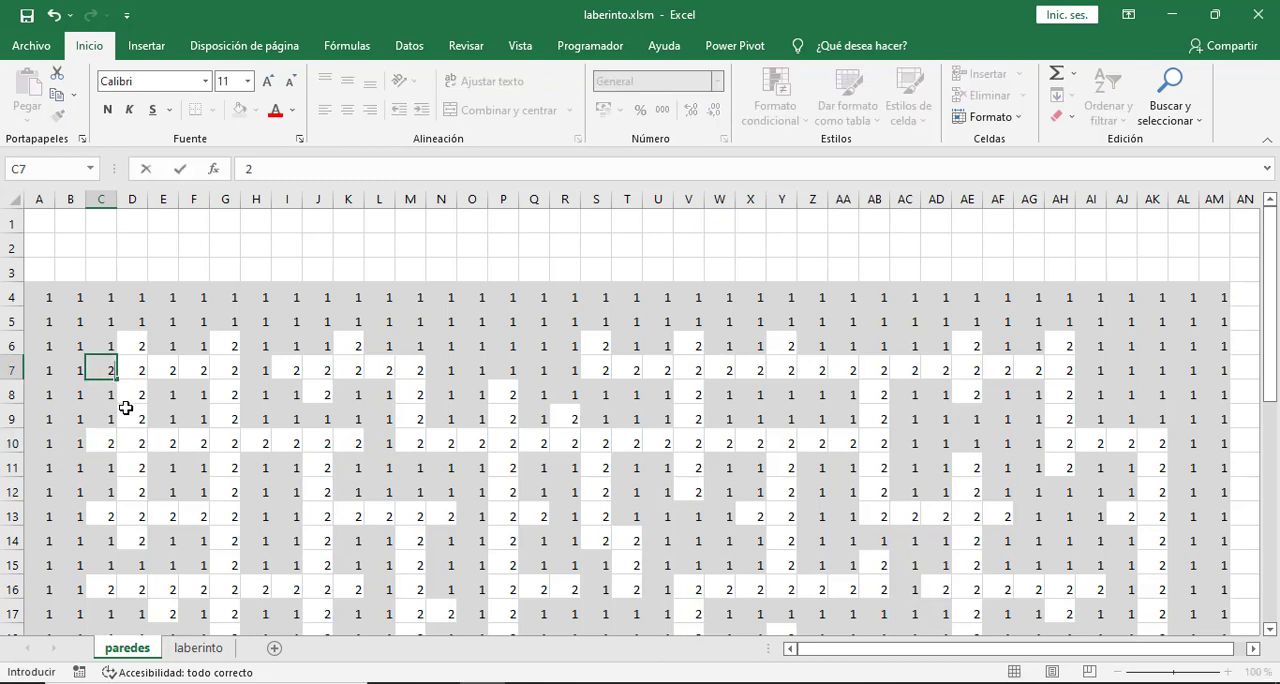
{"action": "left_click", "coordinate": [126, 410]}
{"action": "left_click", "coordinate": [192, 648]}
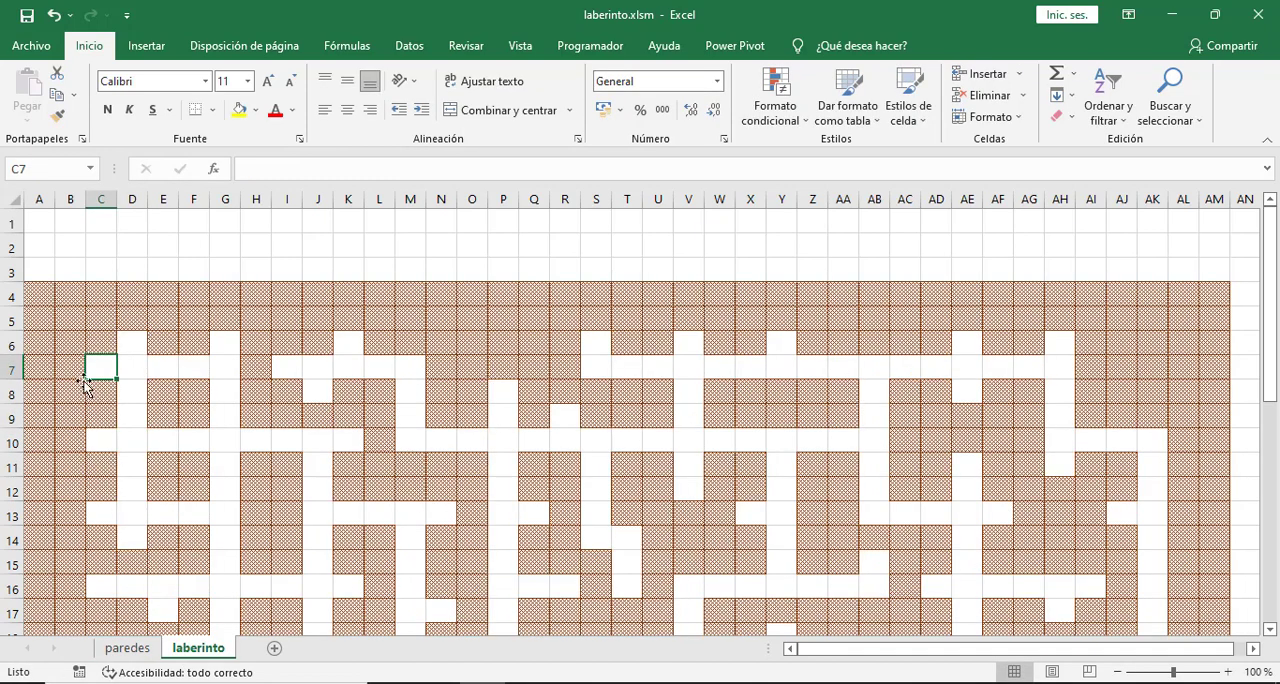
{"action": "left_click", "coordinate": [156, 374]}
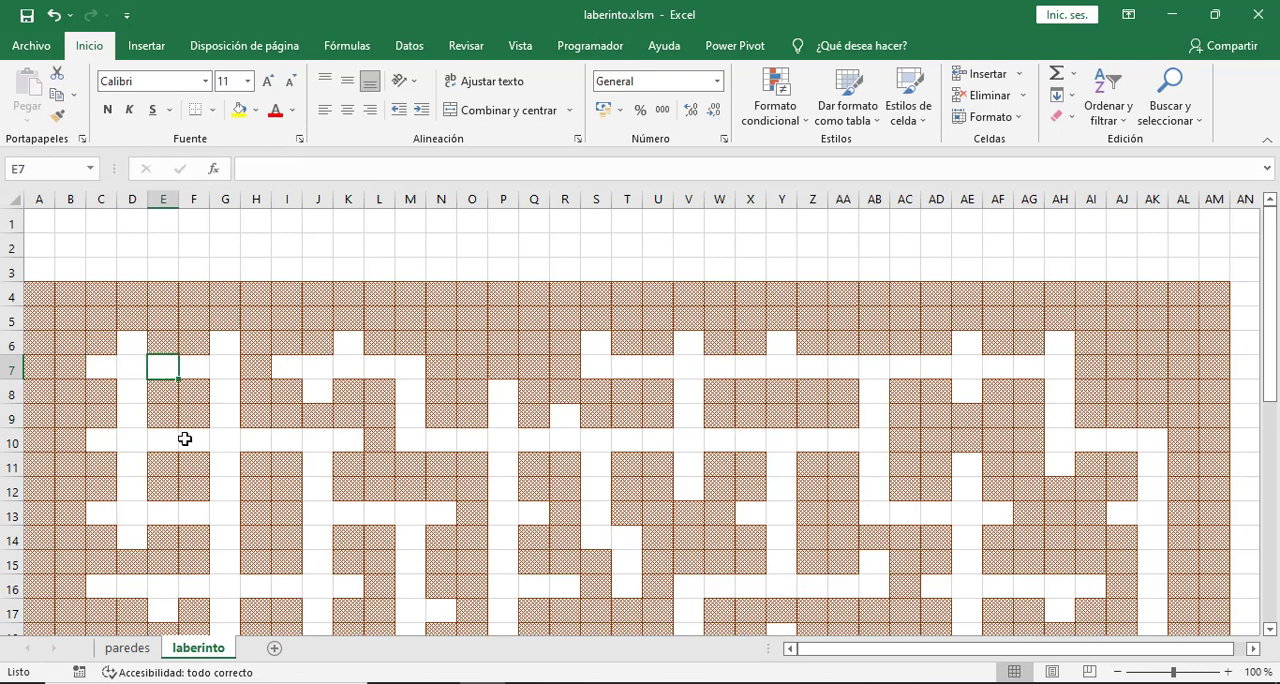
{"action": "left_click", "coordinate": [38, 292]}
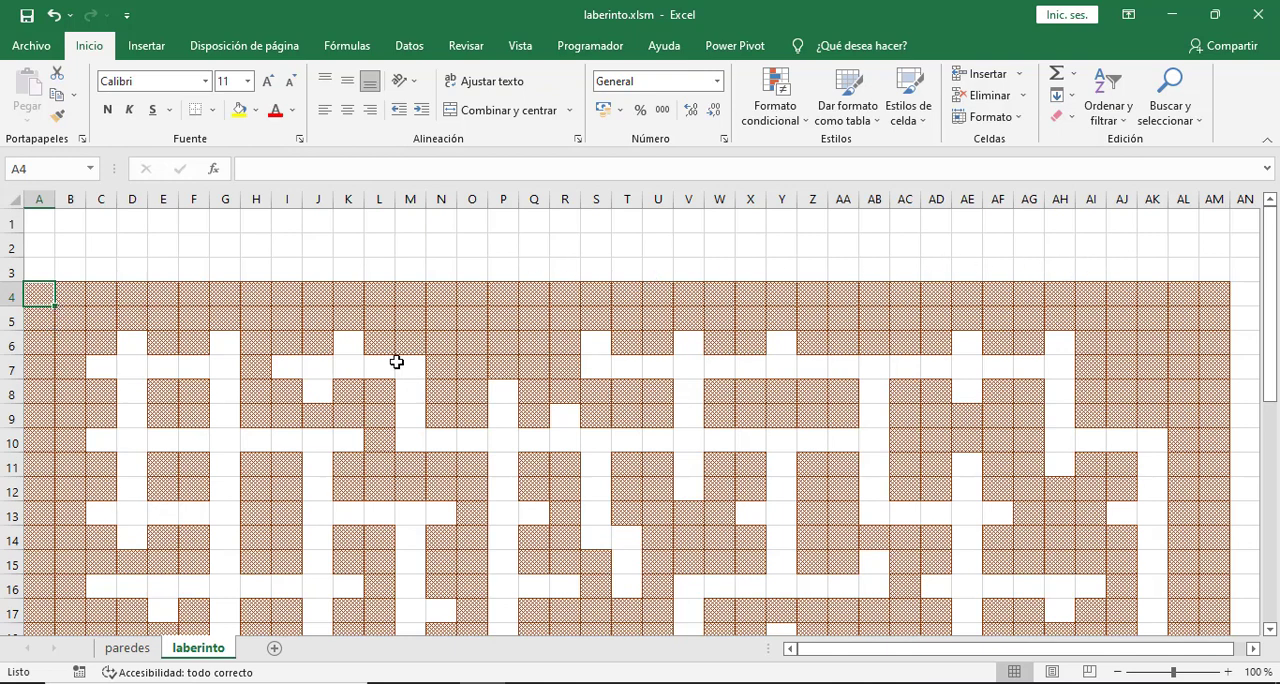
{"action": "left_click", "coordinate": [70, 297]}
{"action": "left_click", "coordinate": [105, 295]}
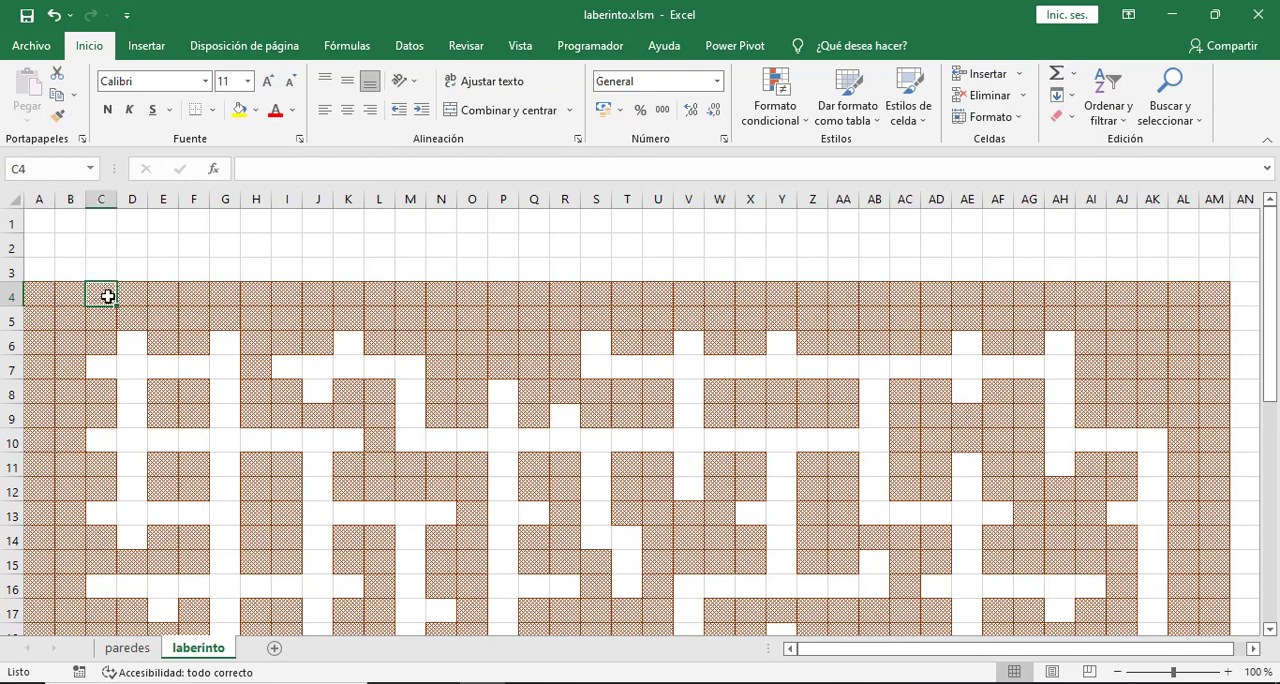
- Examine the formatted wall cells in row 4 of the laberinto sheet, from A4 to F4, and the block F4:W13
{"action": "left_click", "coordinate": [138, 296]}
{"action": "left_click", "coordinate": [162, 297]}
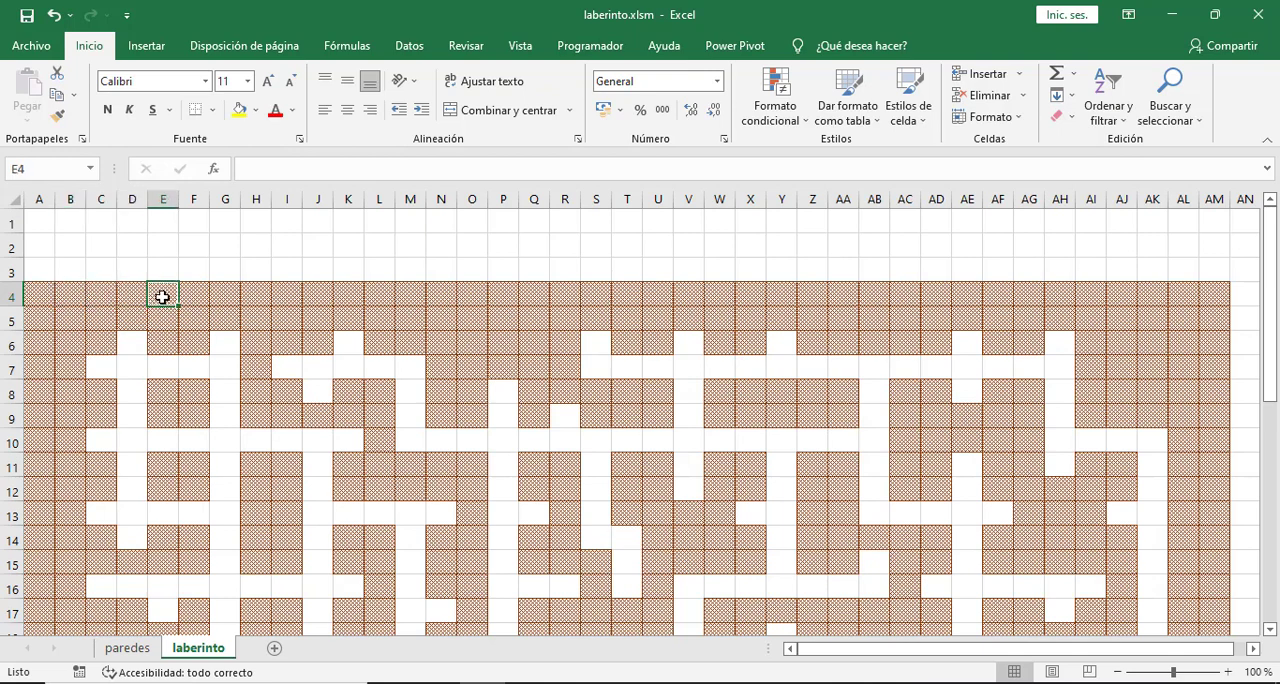
{"action": "left_click", "coordinate": [194, 294]}
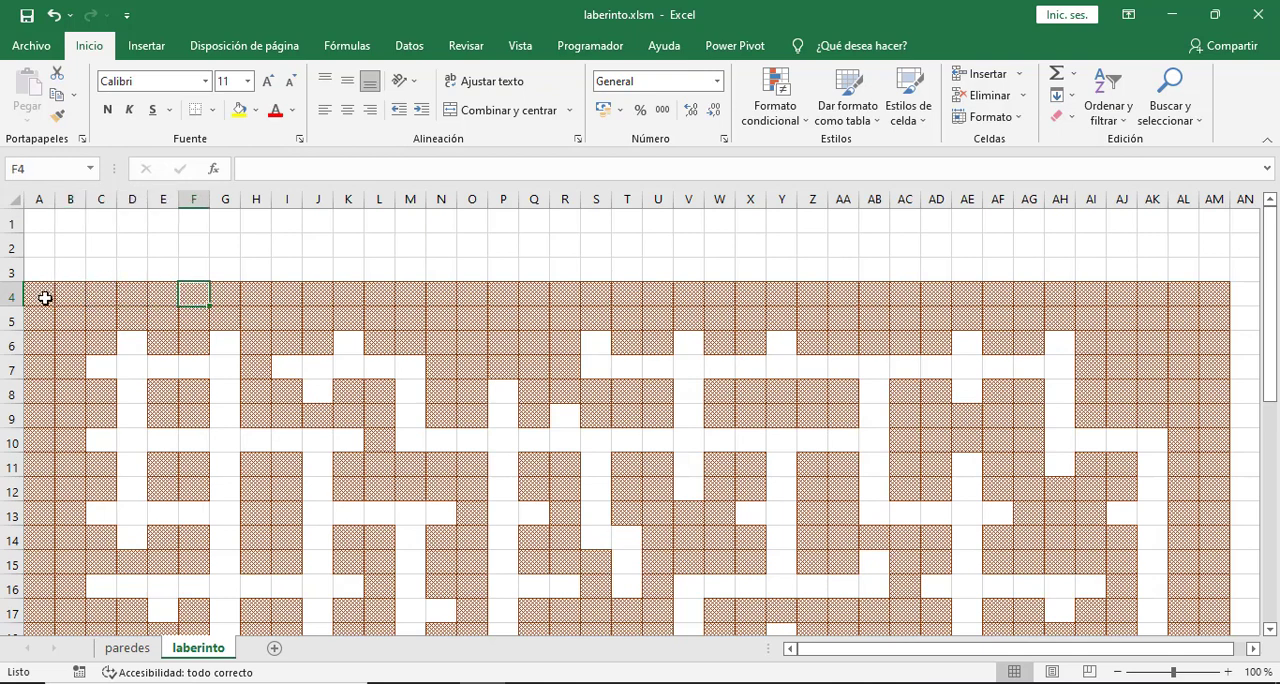
{"action": "left_click", "coordinate": [45, 297]}
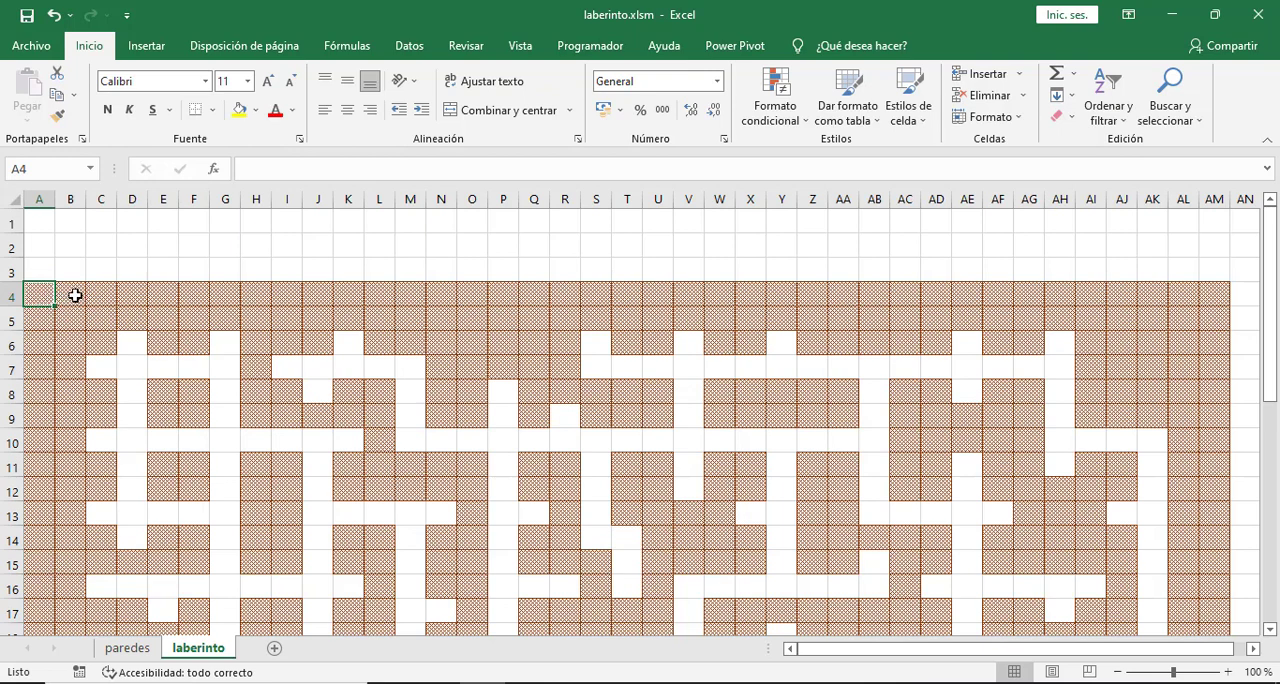
{"action": "left_click", "coordinate": [74, 294]}
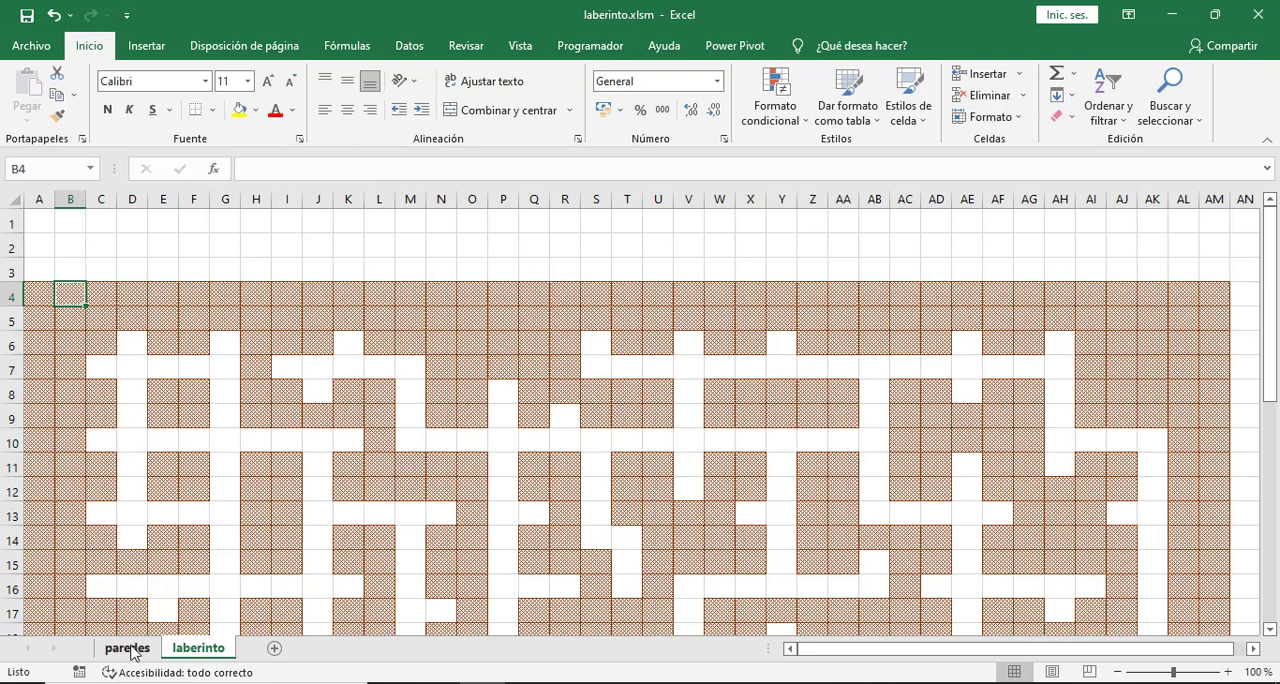
{"action": "left_click", "coordinate": [37, 298]}
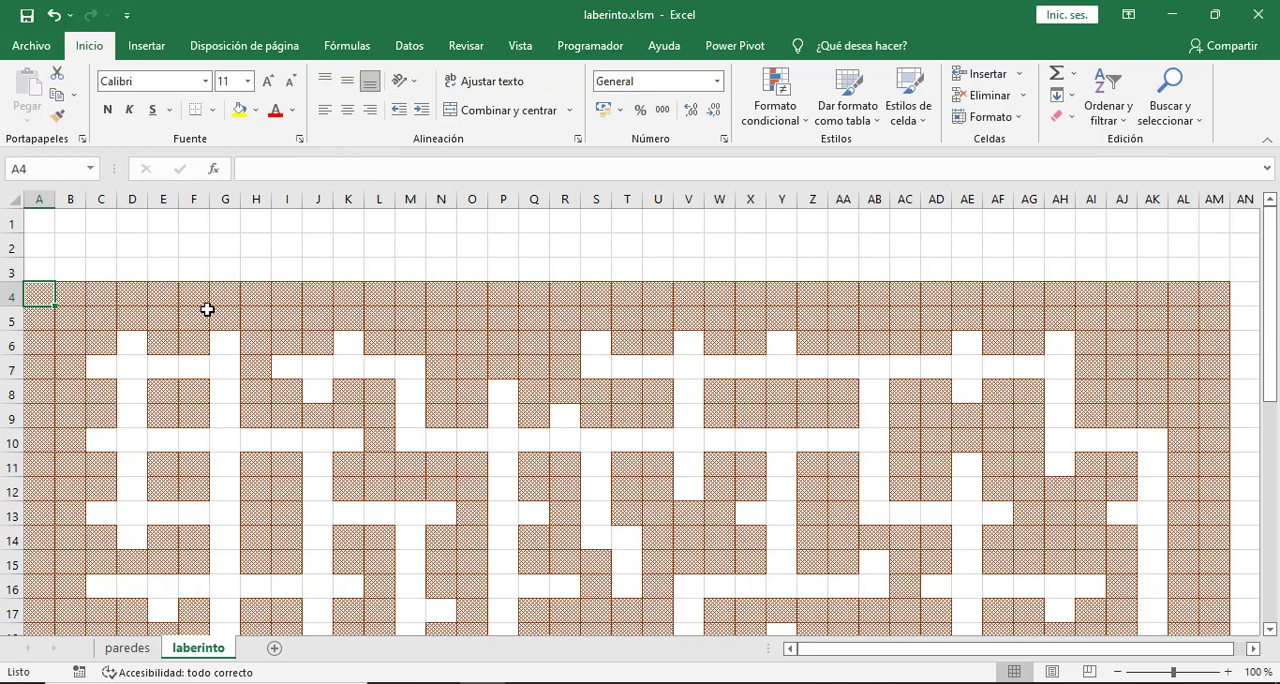
{"action": "left_click_drag", "start_coordinate": [186, 300], "coordinate": [719, 504]}
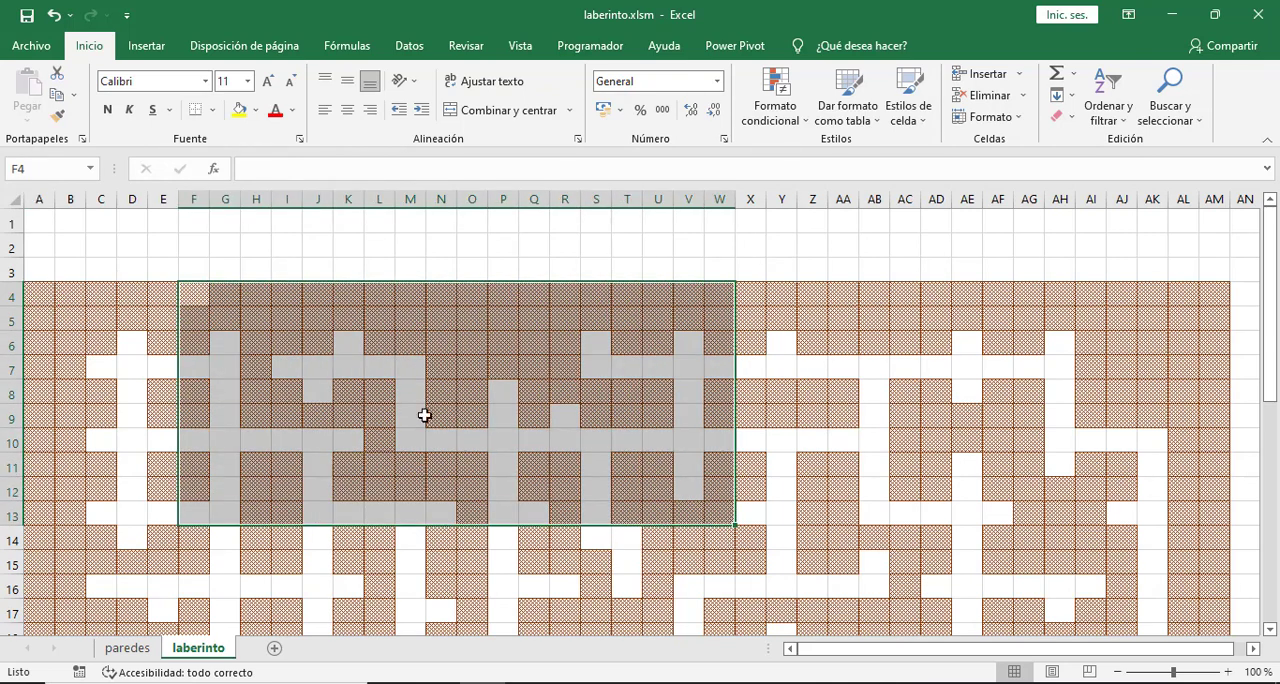
{"action": "left_click", "coordinate": [36, 300]}
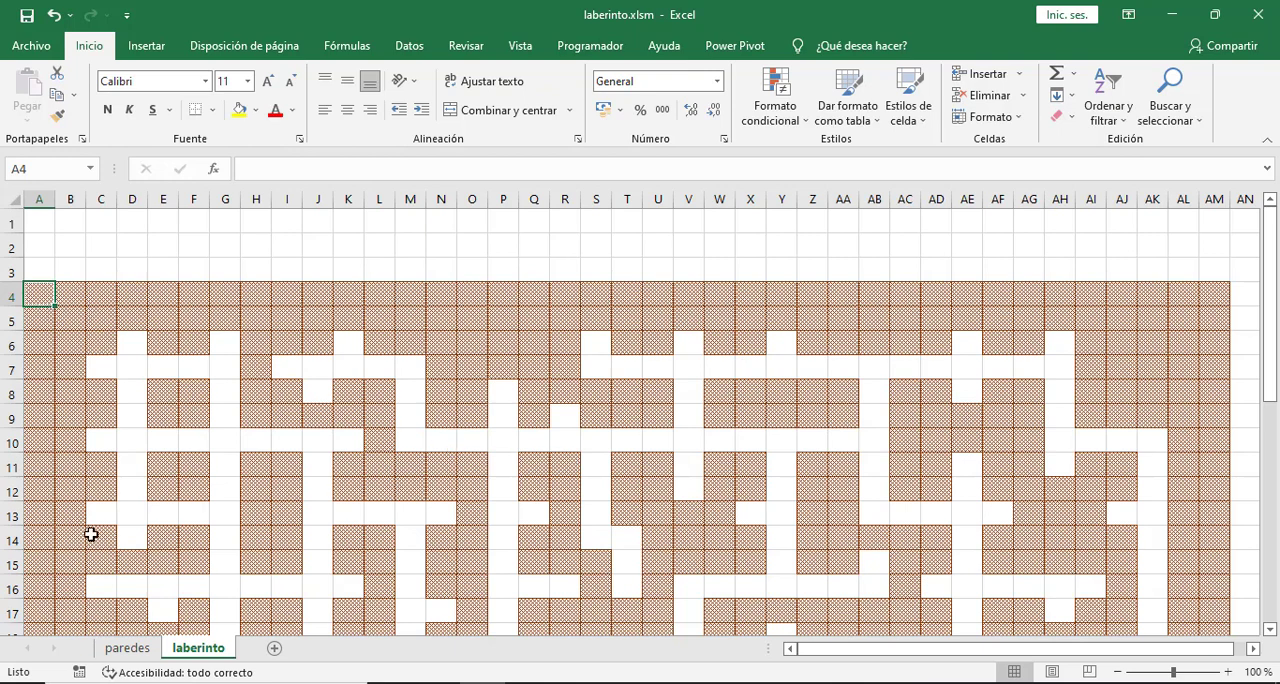
- Compare cell A4 on the paredes and laberinto sheets, check wall cell E6 on laberinto, and return to the paredes sheet
{"action": "left_click", "coordinate": [122, 648]}
{"action": "left_click", "coordinate": [37, 289]}
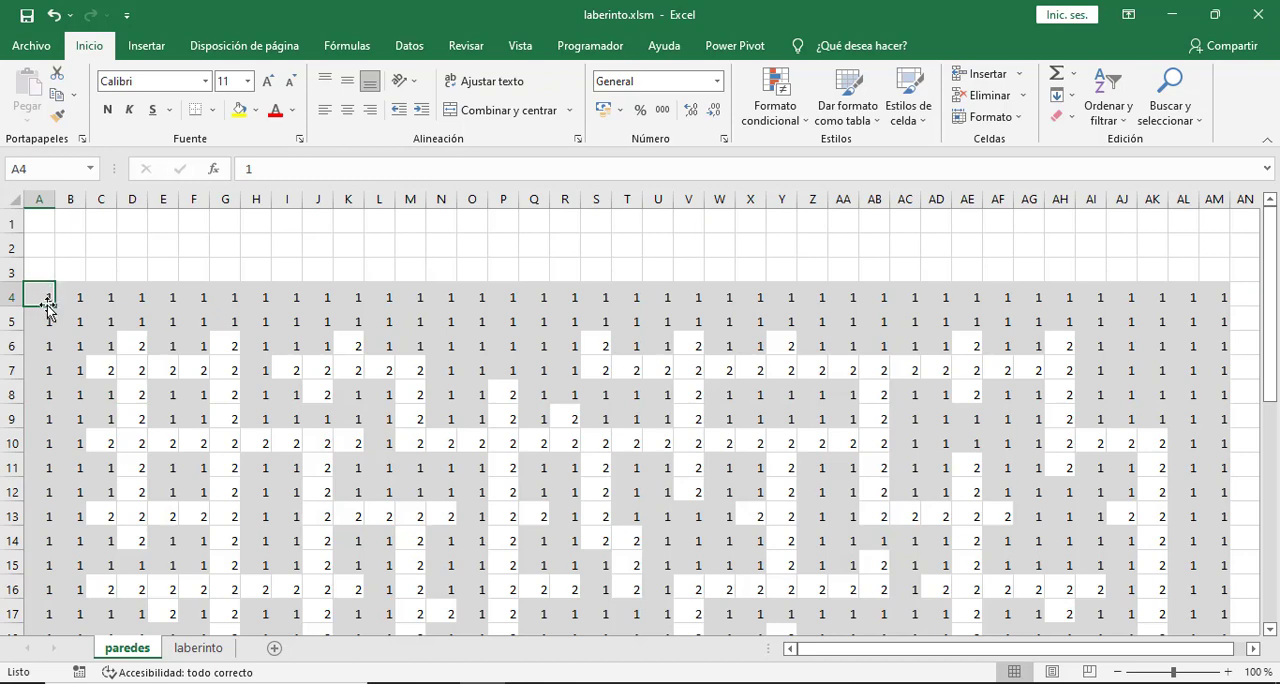
{"action": "left_click", "coordinate": [185, 650]}
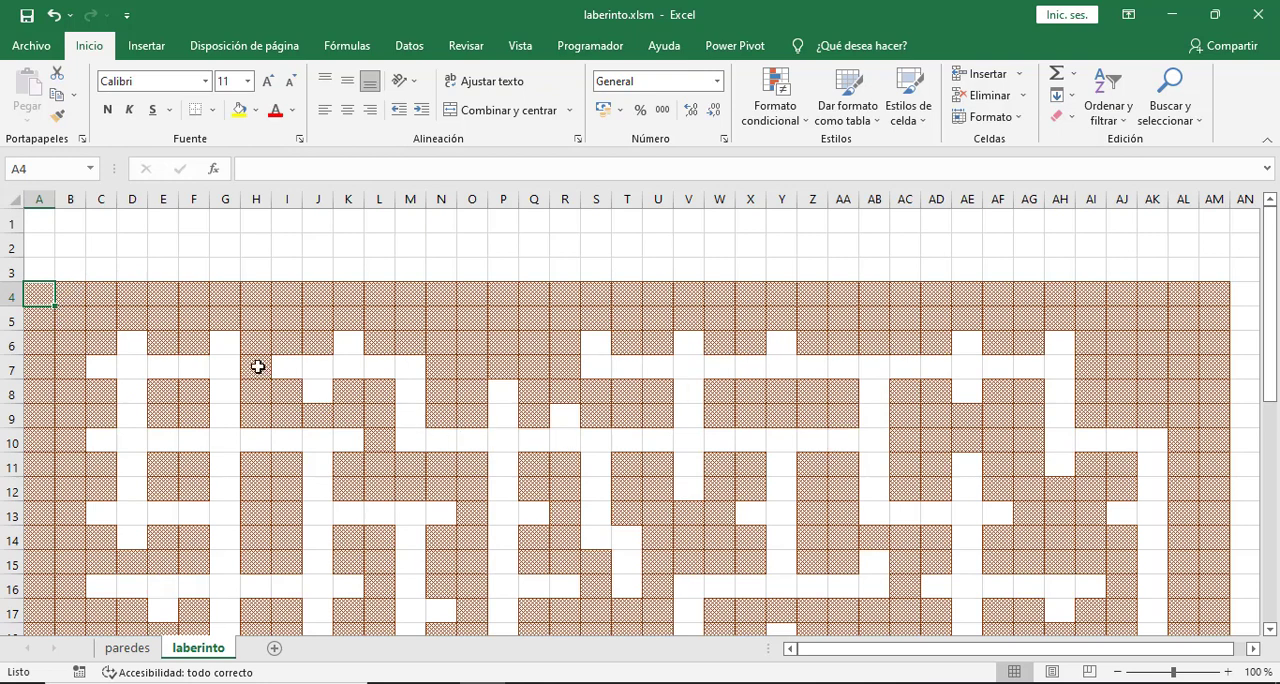
{"action": "scroll", "coordinate": [247, 365], "scroll_direction": "down", "scroll_amount": 1}
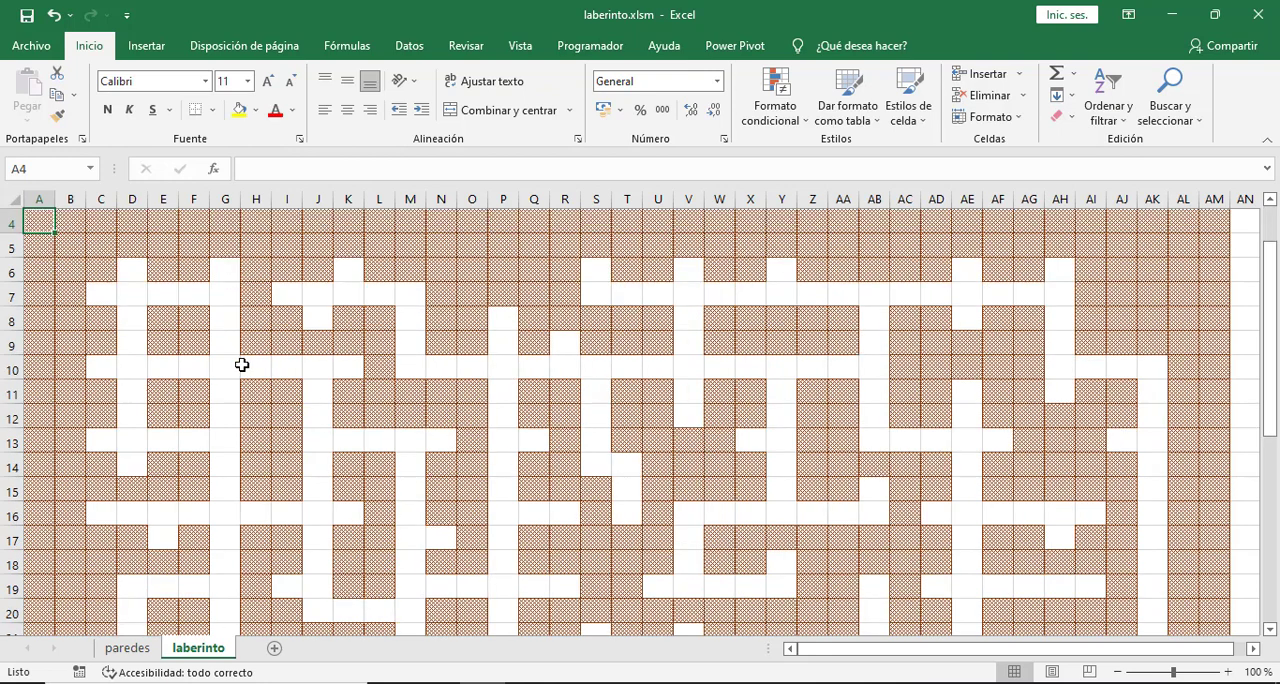
{"action": "left_click", "coordinate": [168, 268]}
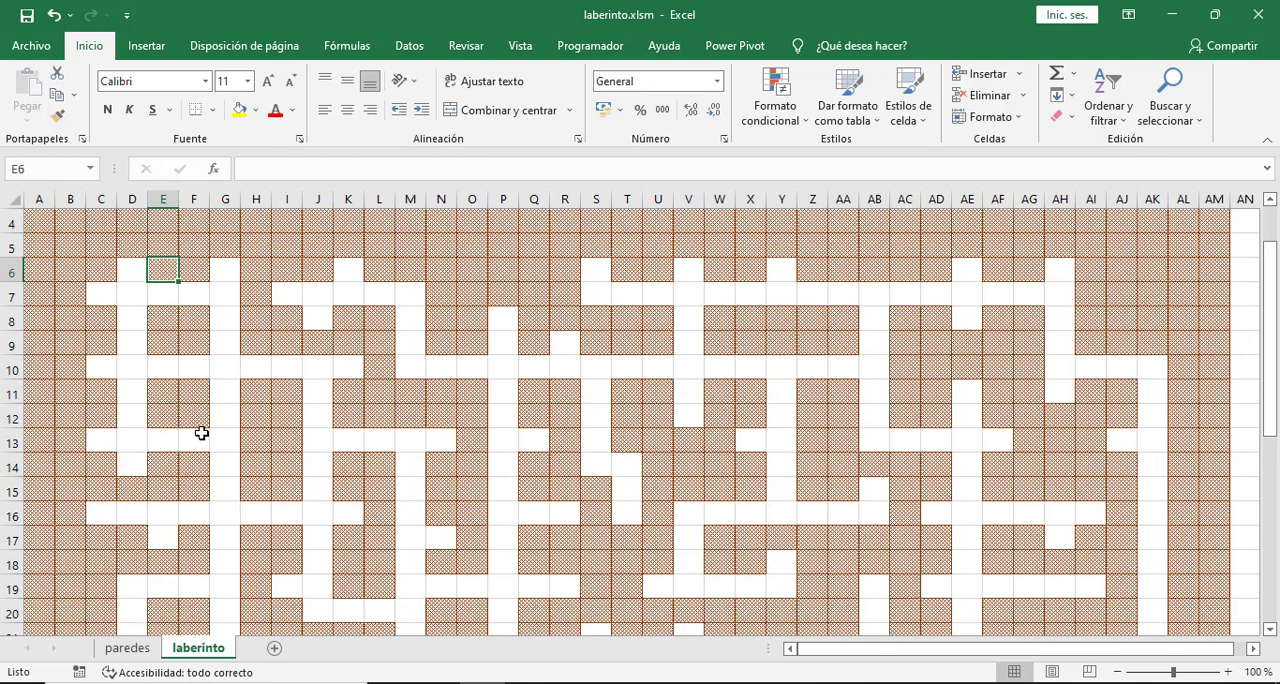
{"action": "left_click", "coordinate": [127, 648]}
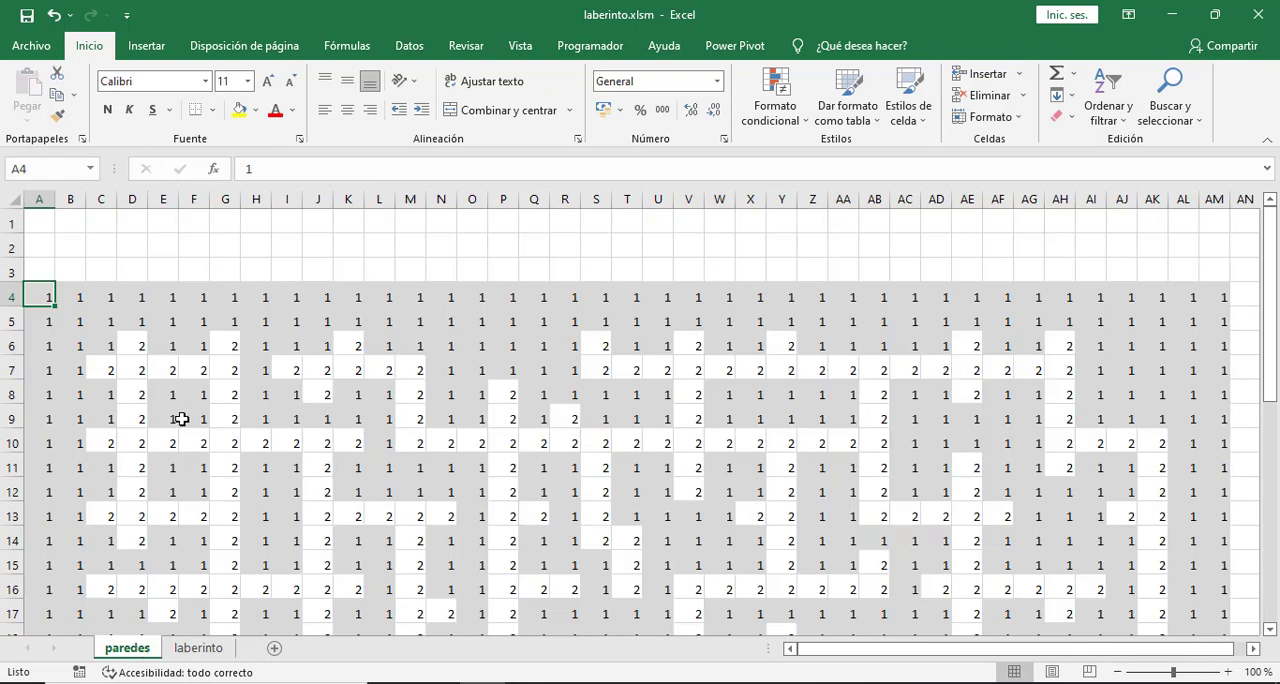
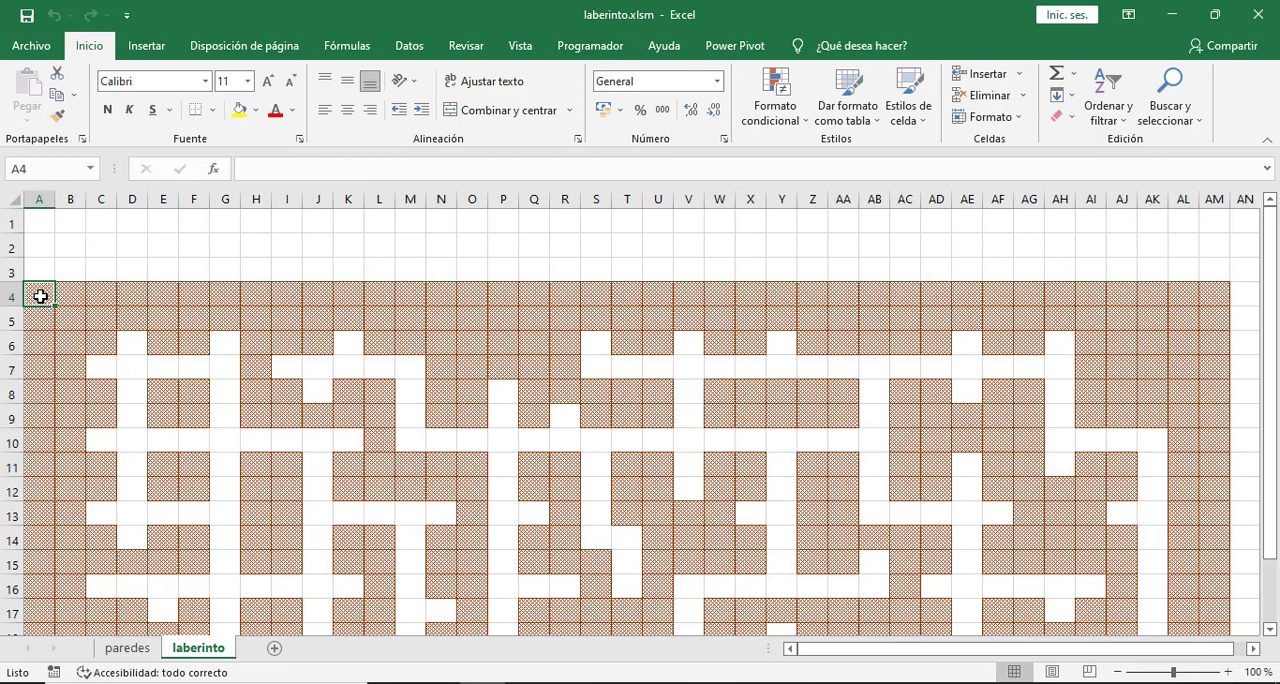
- Start a formula-based conditional formatting rule for cell A4 on the laberinto sheet with the formula =paredes!$A$4=2
{"action": "left_click", "coordinate": [790, 122]}
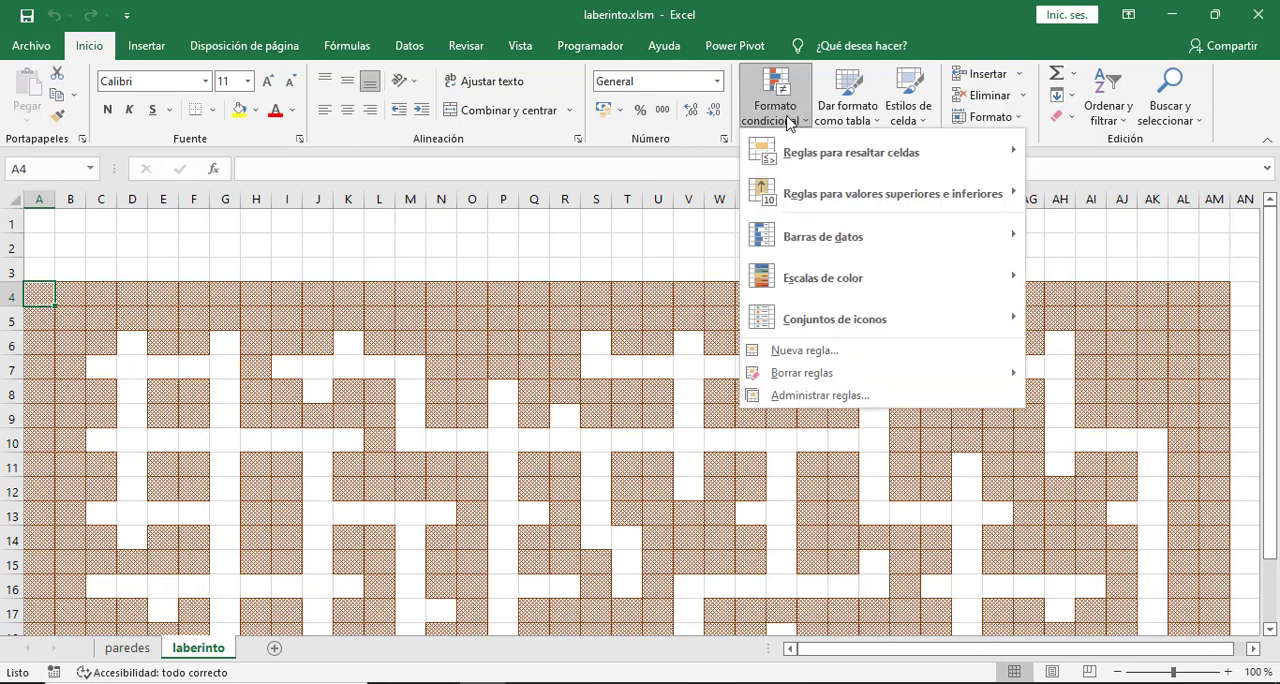
{"action": "left_click", "coordinate": [808, 359]}
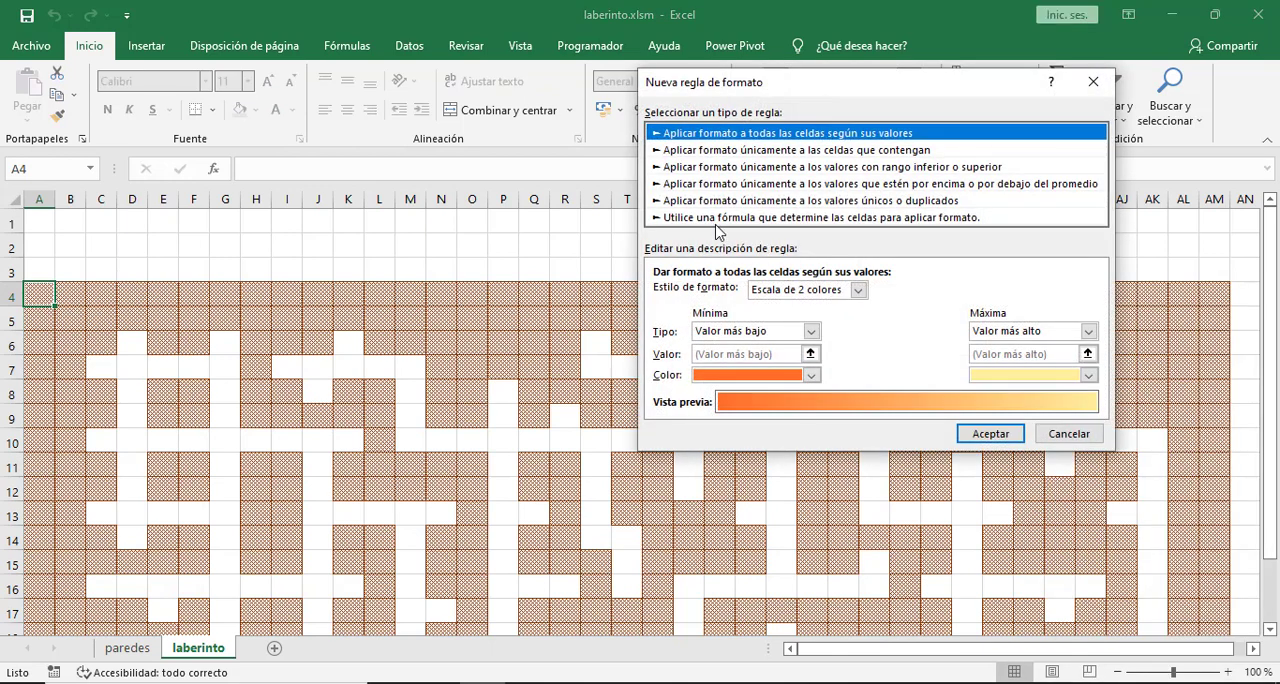
{"action": "left_click", "coordinate": [717, 219]}
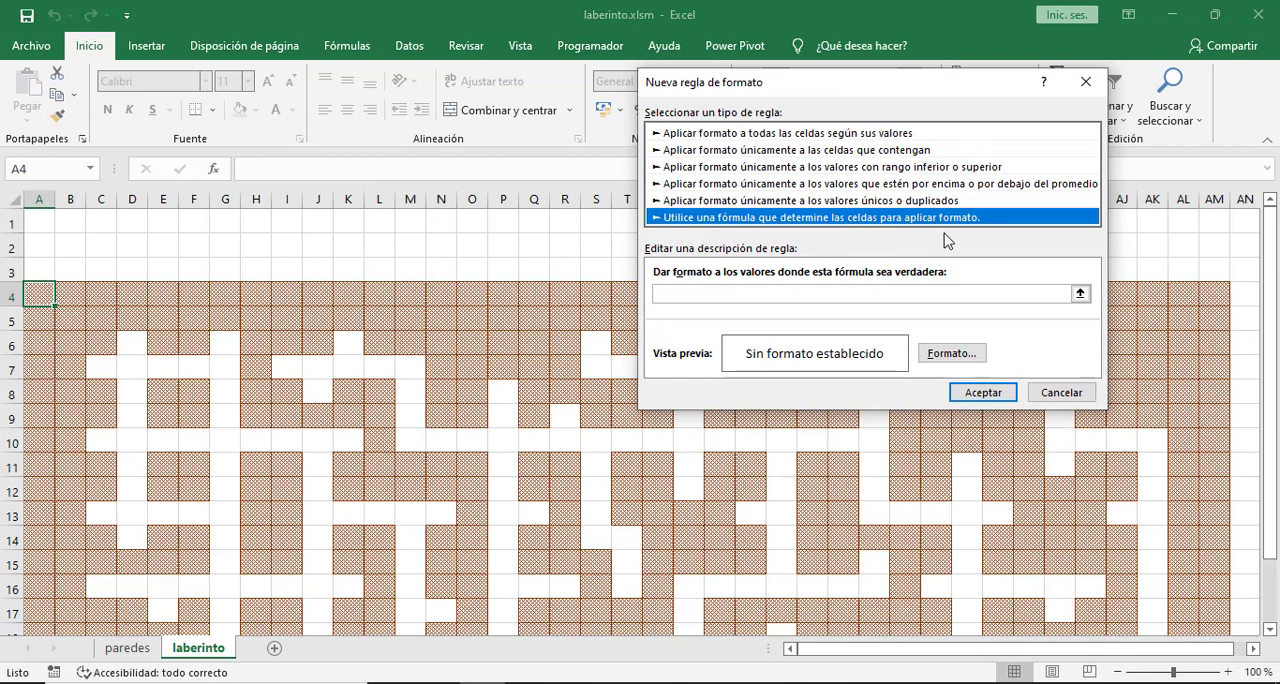
{"action": "left_click", "coordinate": [684, 294]}
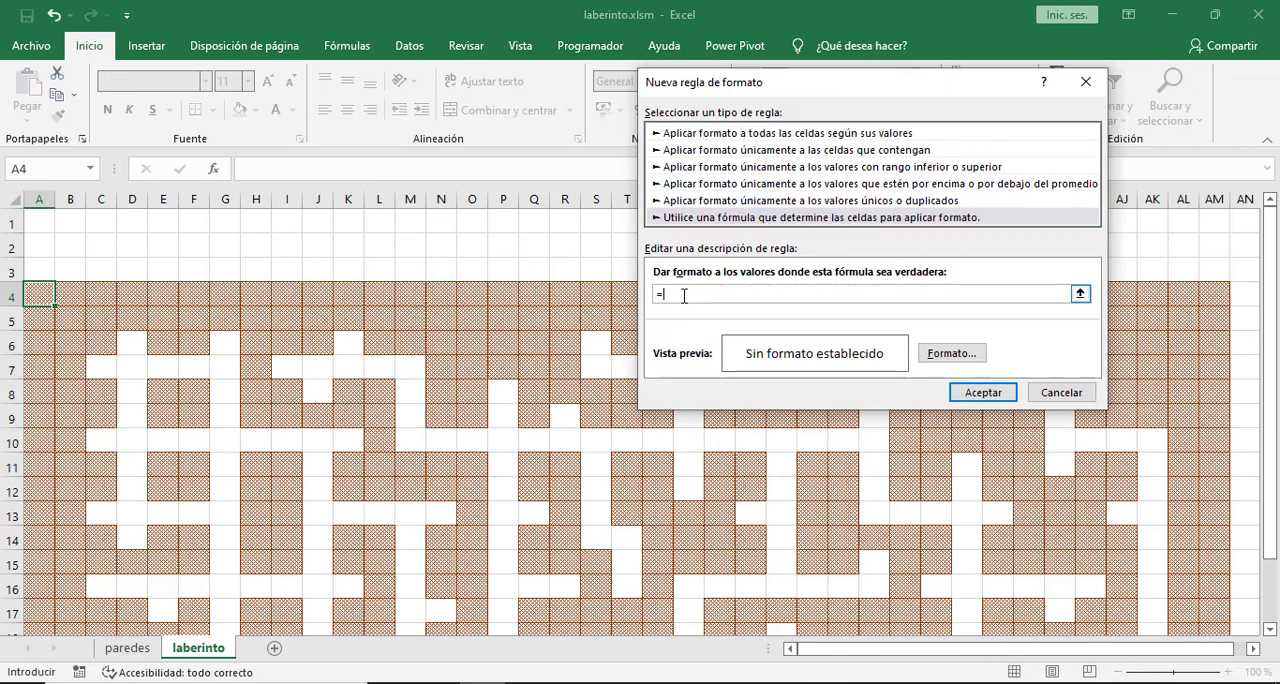
{"action": "left_click", "coordinate": [141, 651]}
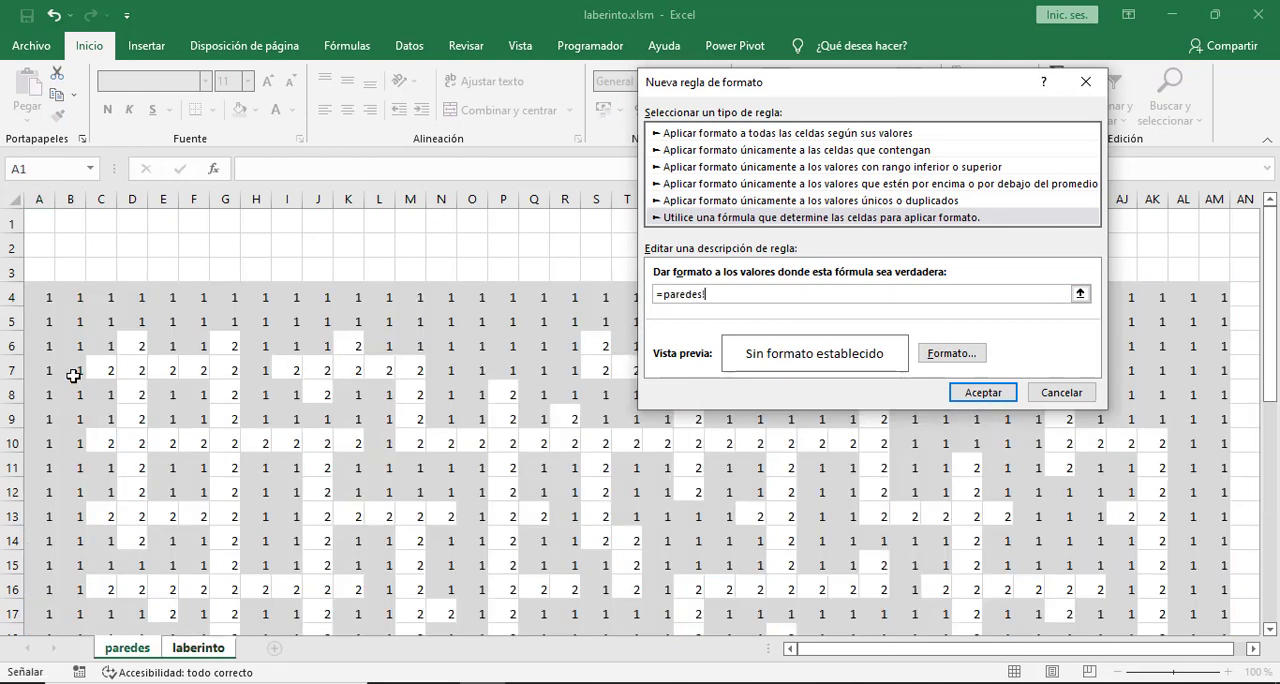
{"action": "left_click", "coordinate": [42, 295]}
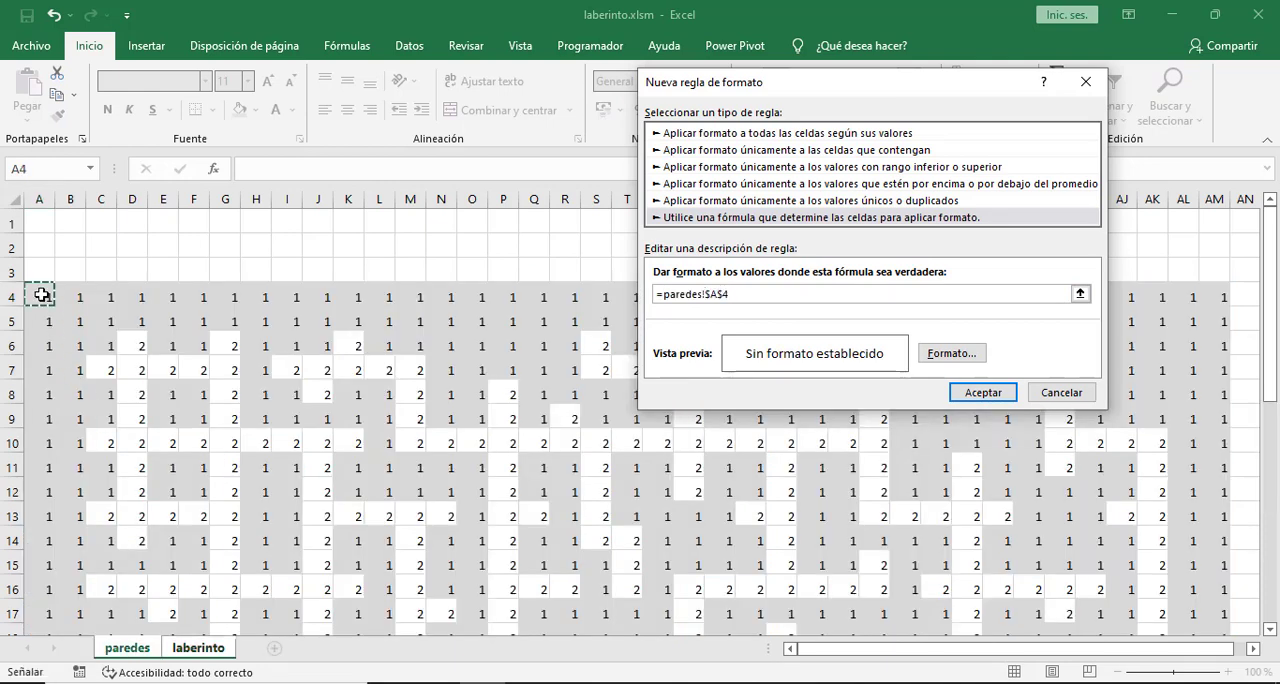
{"action": "type", "text": "=2"}
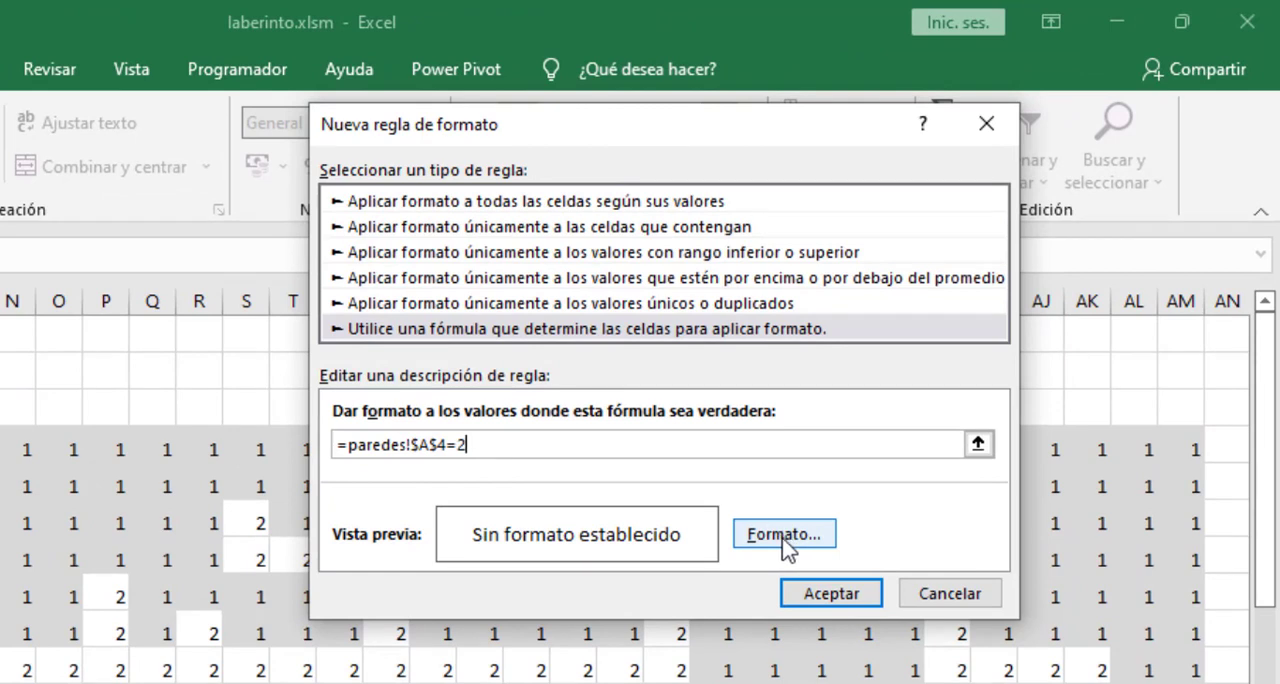
- Make the cell reference in the rule's formula relative, so it reads =paredes!A4=2
{"action": "left_click", "coordinate": [418, 444]}
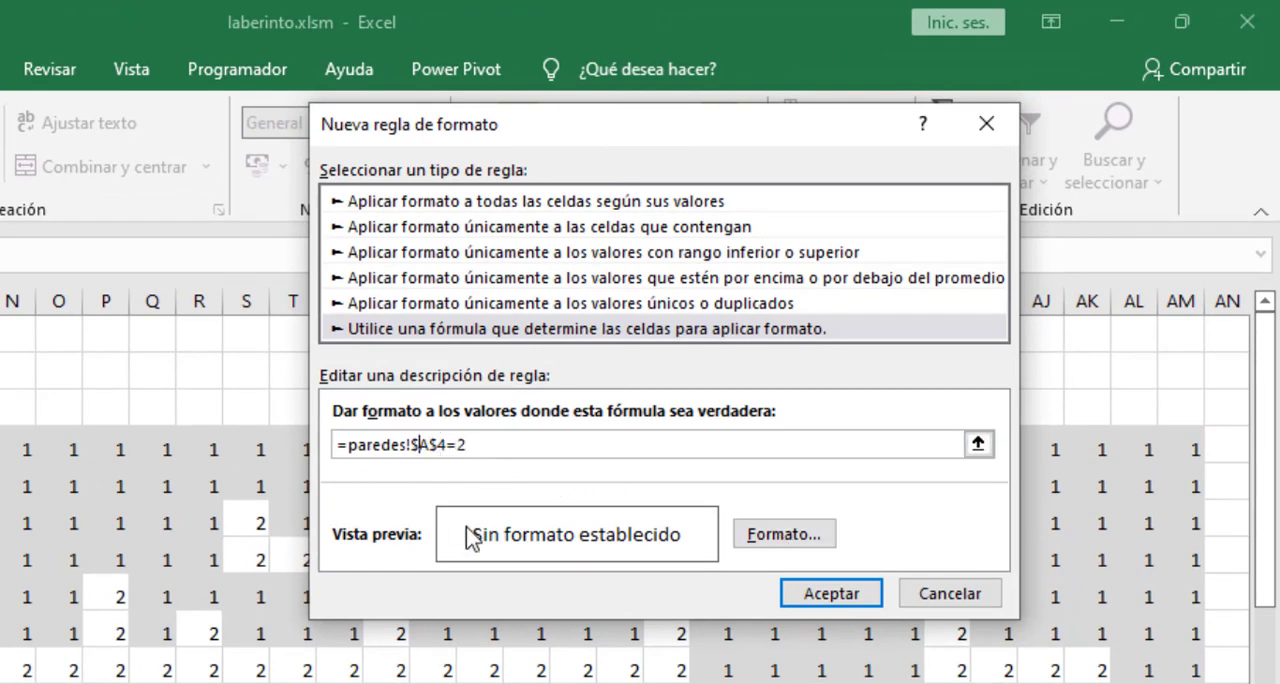
{"action": "key", "text": "BackSpace"}
{"action": "left_click", "coordinate": [429, 446]}
{"action": "key", "text": "BackSpace"}
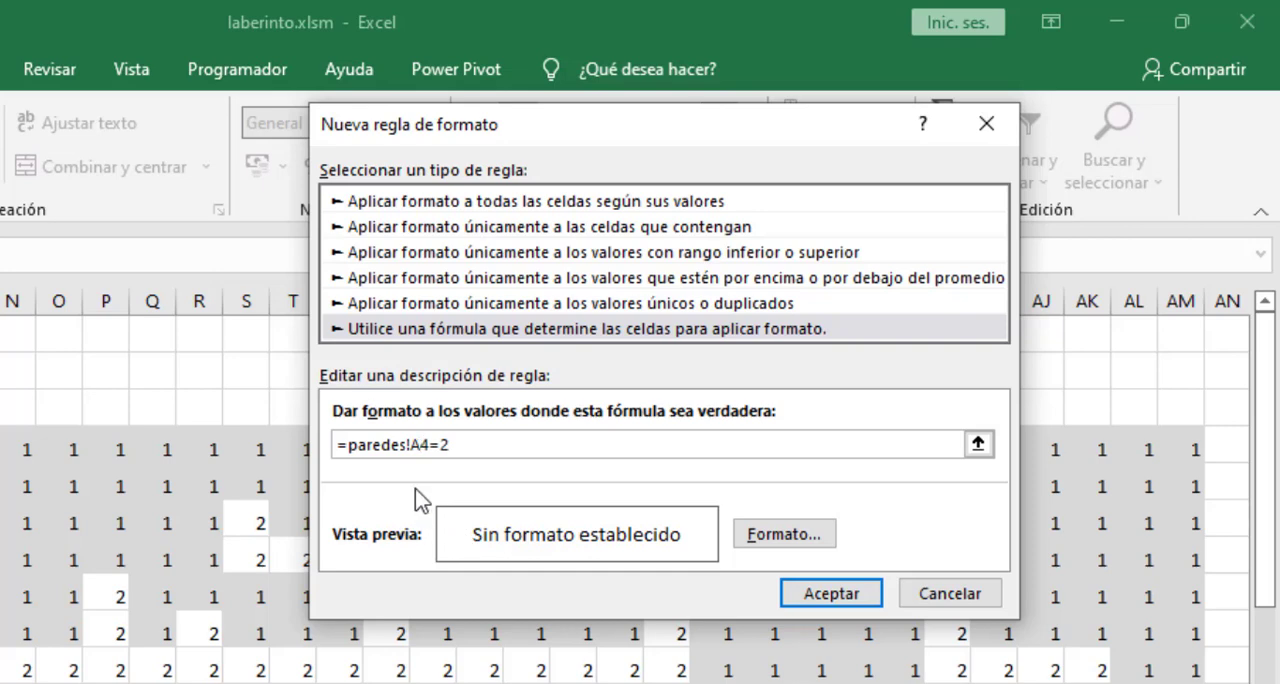
- Give the rule a pale yellow background fill without a pattern and apply it to cell A4
{"action": "left_click", "coordinate": [783, 535]}
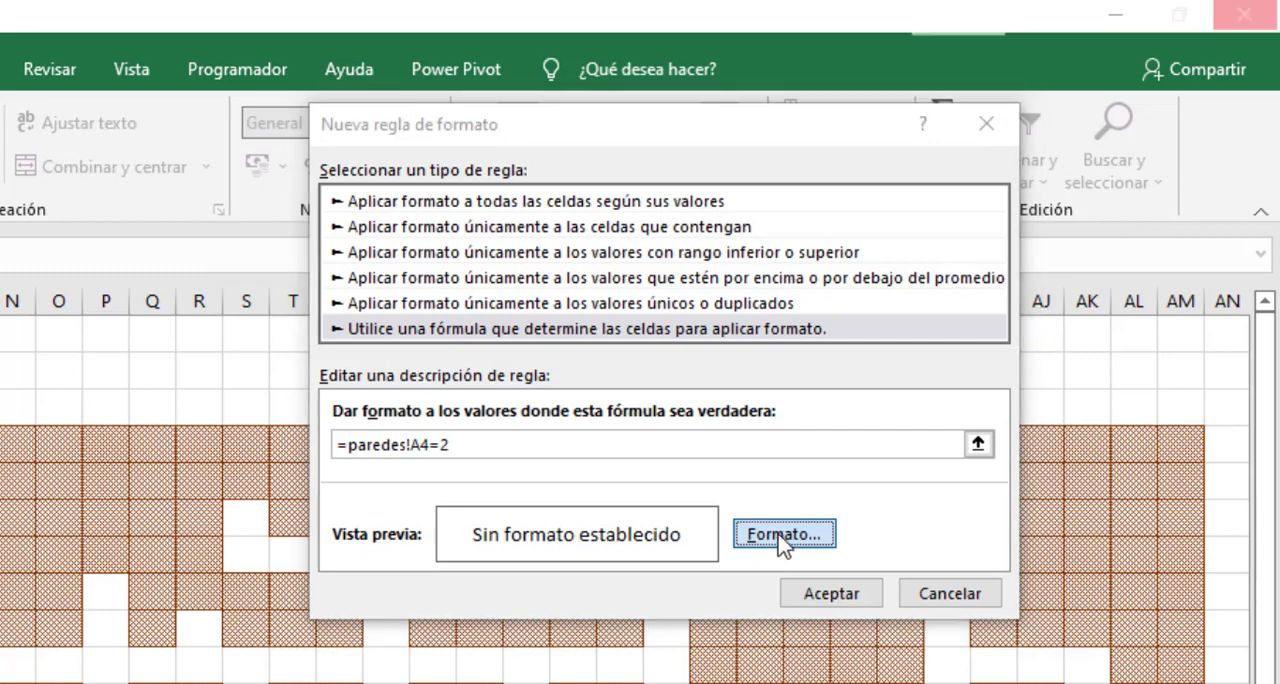
{"action": "left_click", "coordinate": [783, 535]}
{"action": "left_click", "coordinate": [630, 70]}
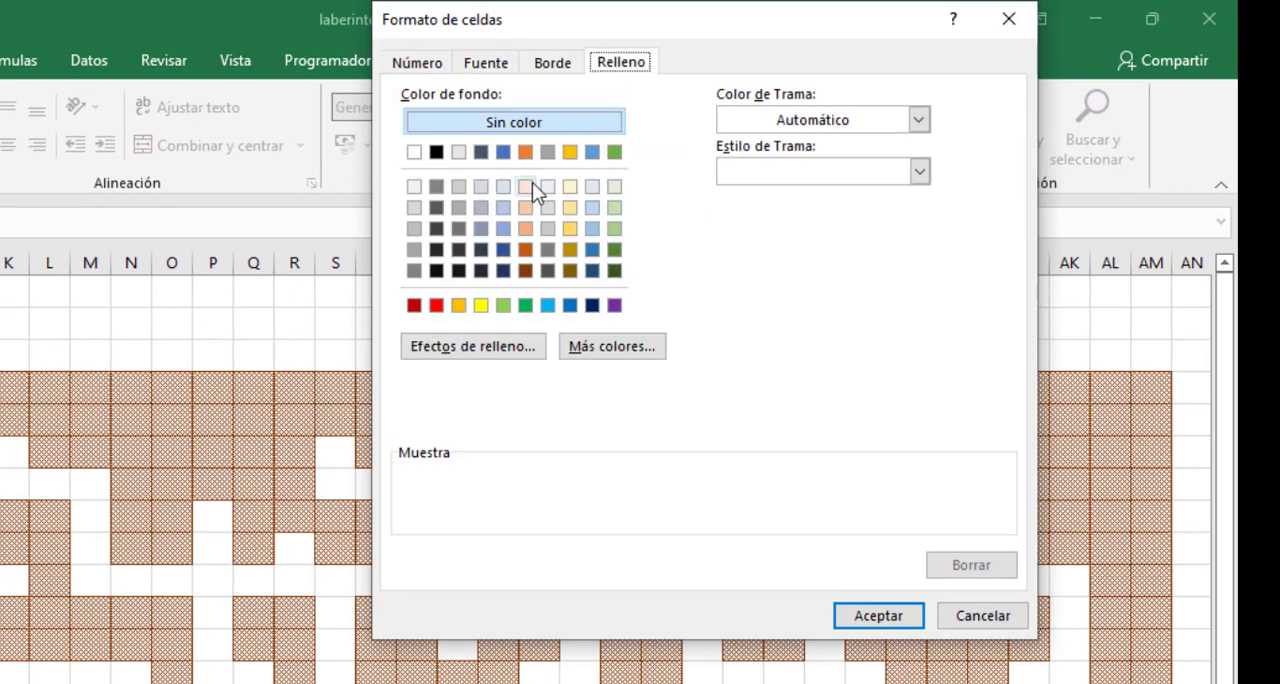
{"action": "left_click", "coordinate": [568, 187]}
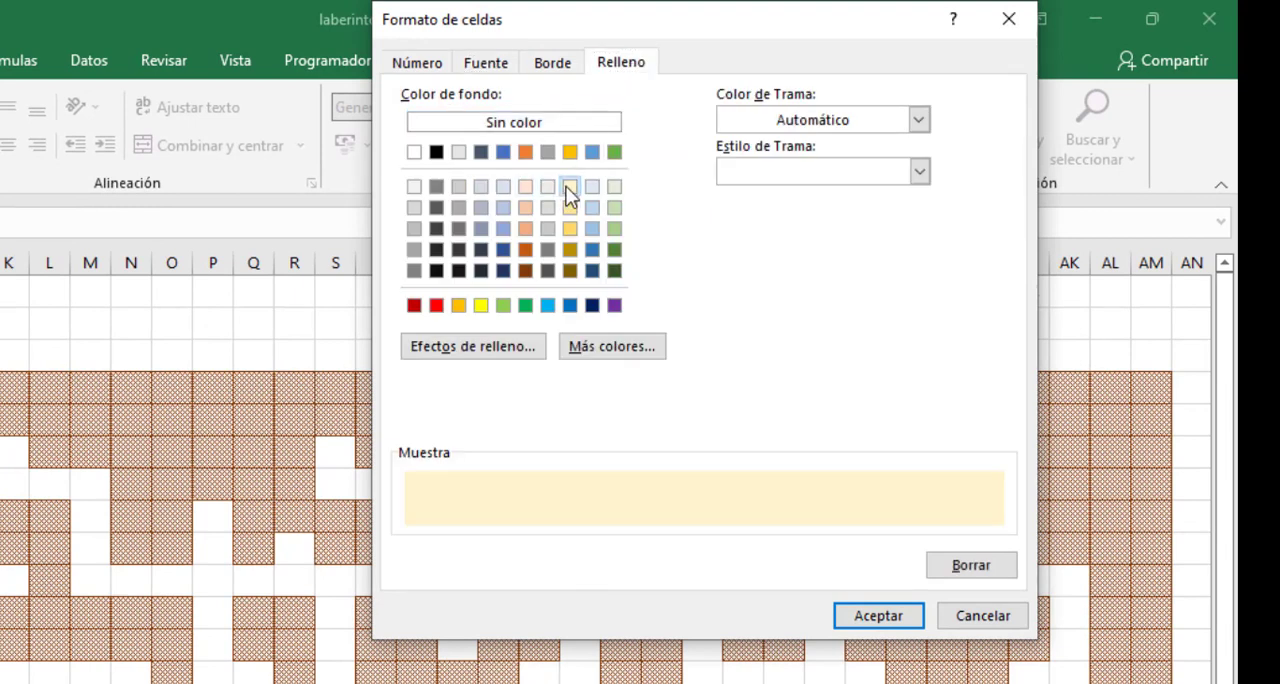
{"action": "left_click", "coordinate": [862, 617]}
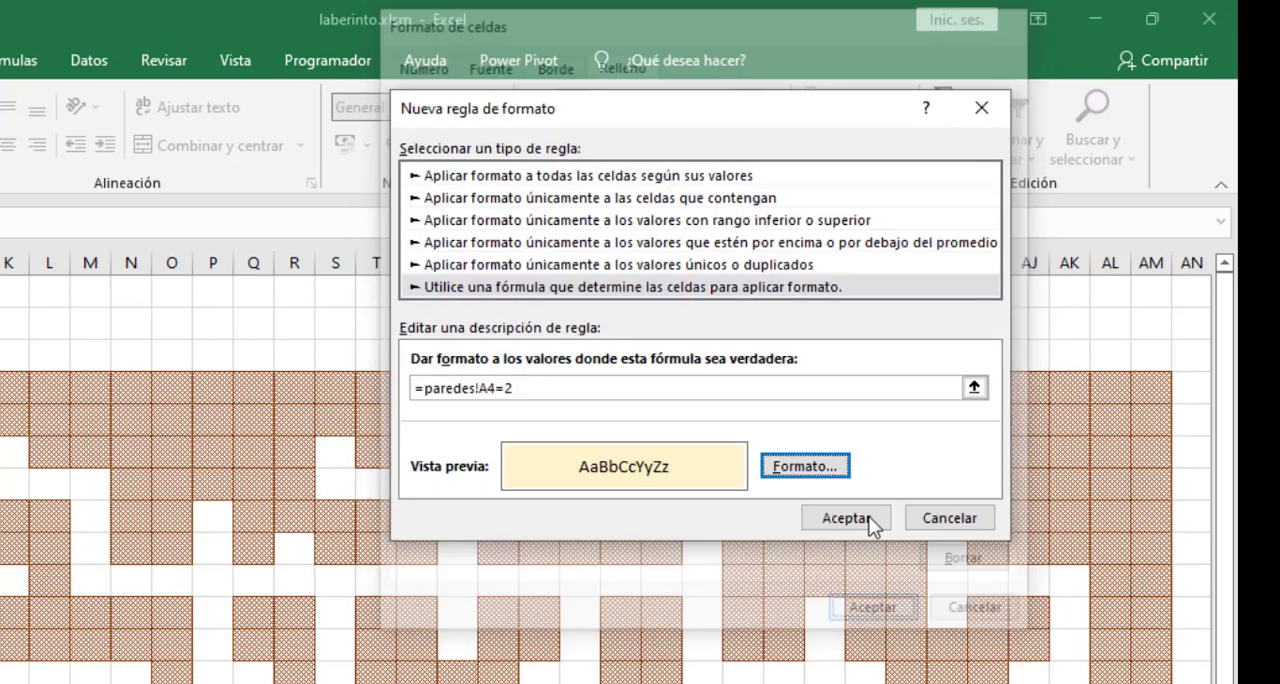
{"action": "left_click", "coordinate": [861, 524]}
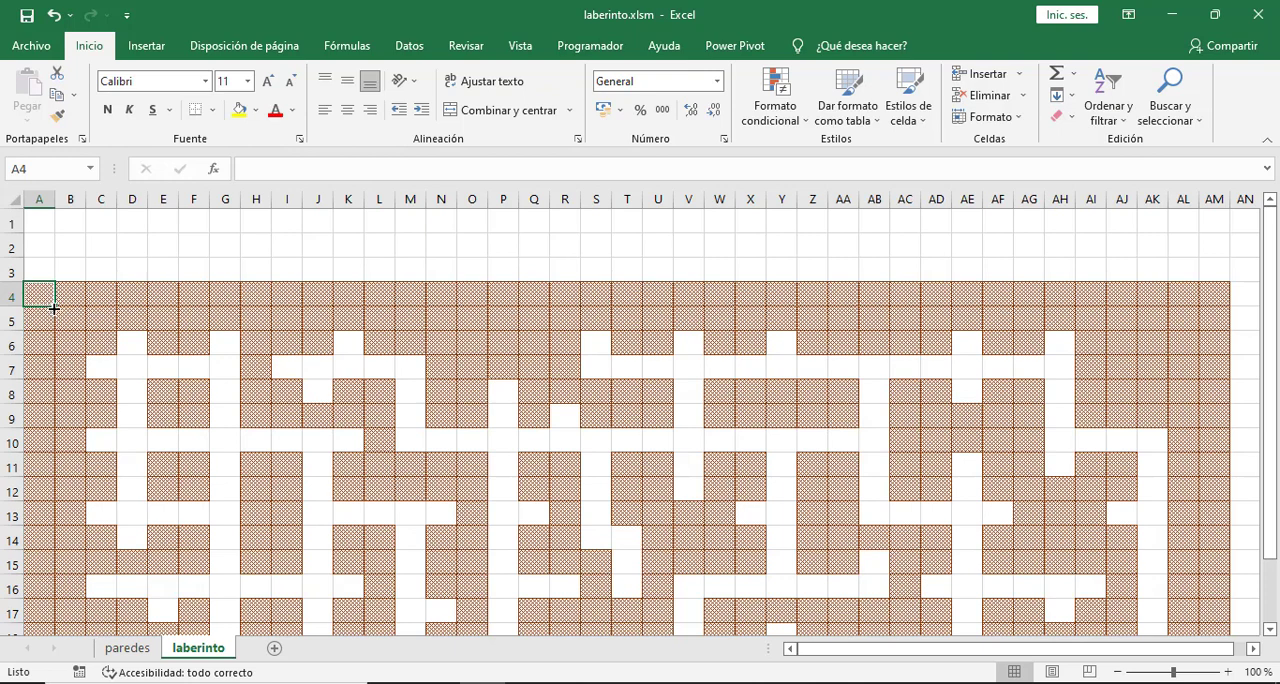
- Extend cell A4's conditional formatting across the whole maze, over the range A4:AM36 of the laberinto sheet
{"action": "left_click_drag", "start_coordinate": [54, 309], "coordinate": [1219, 467]}
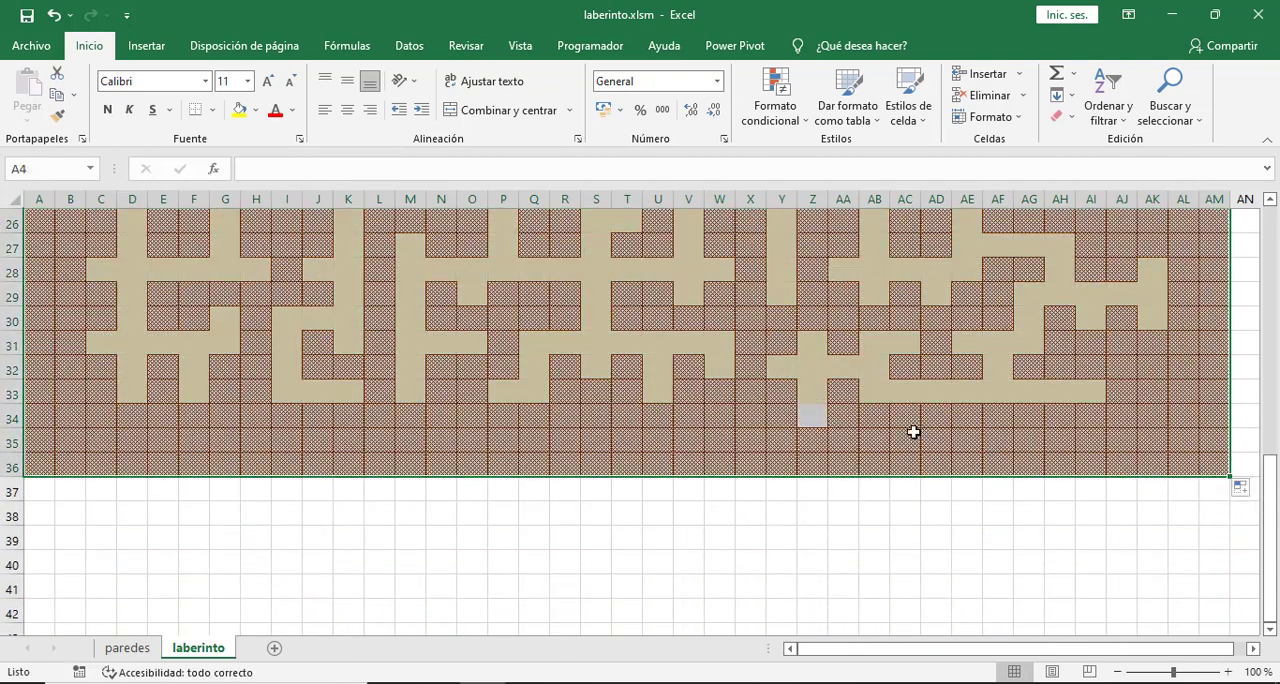
{"action": "left_click", "coordinate": [470, 398]}
{"action": "scroll", "coordinate": [486, 411], "scroll_direction": "up", "scroll_amount": 8}
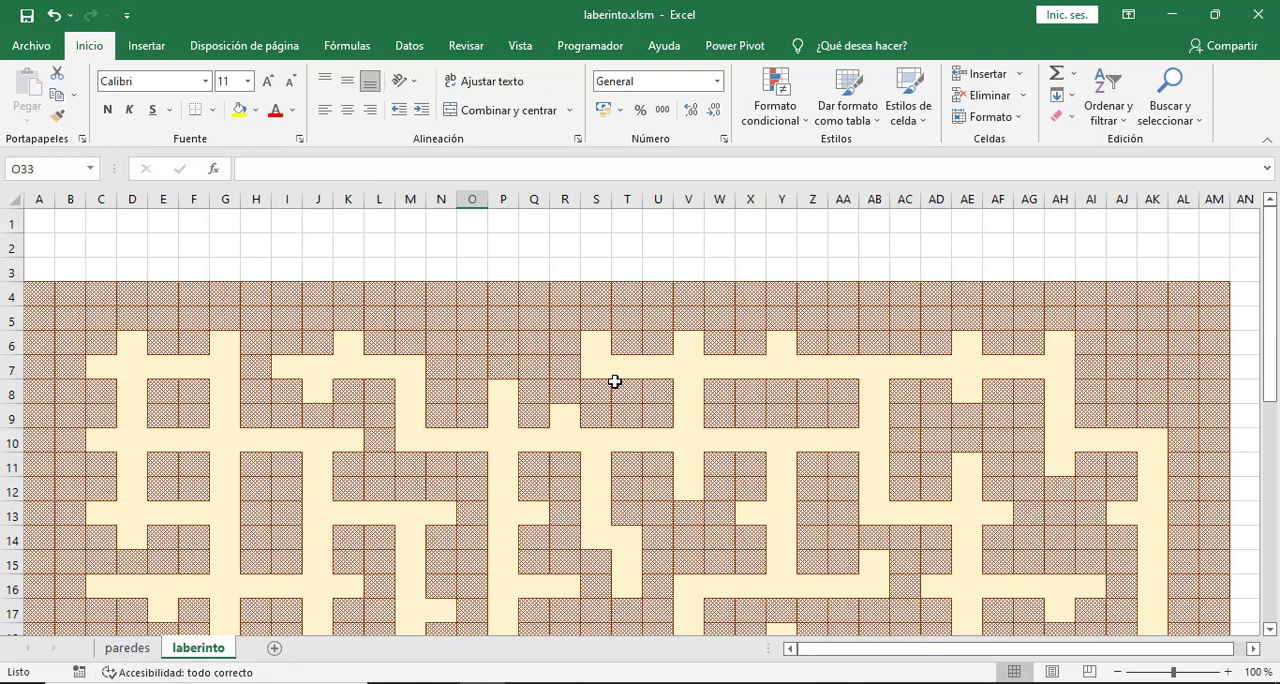
- Examine the finished maze corridors and compare the unfilled cell Z34 with the same cell on the paredes sheet
{"action": "scroll", "coordinate": [576, 361], "scroll_direction": "down", "scroll_amount": 1}
{"action": "scroll", "coordinate": [576, 361], "scroll_direction": "down", "scroll_amount": 6}
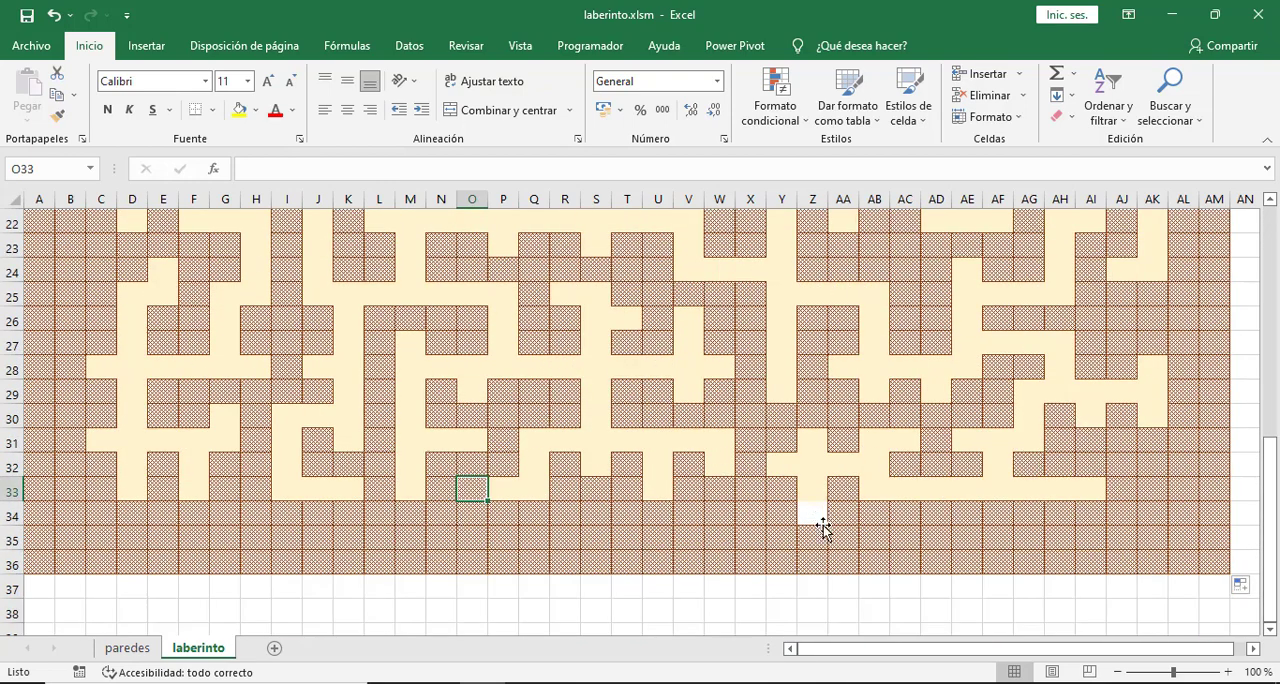
{"action": "left_click", "coordinate": [821, 523]}
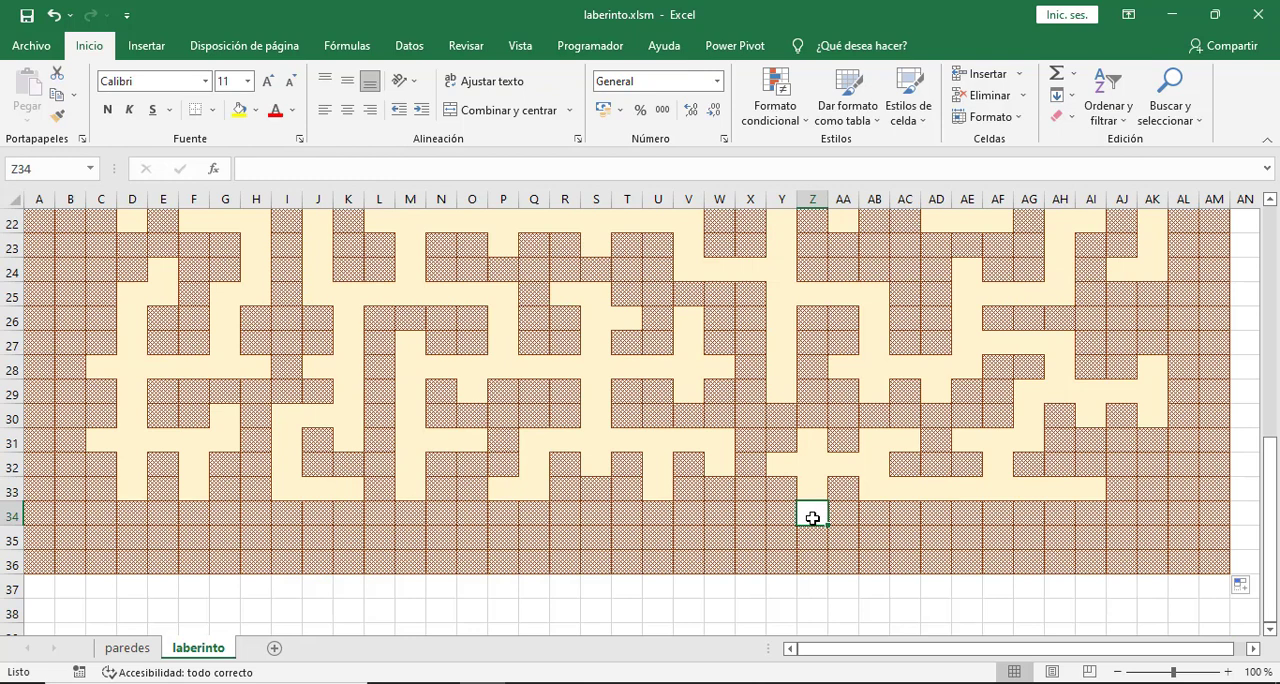
{"action": "left_click", "coordinate": [130, 649]}
{"action": "scroll", "coordinate": [831, 527], "scroll_direction": "down", "scroll_amount": 6}
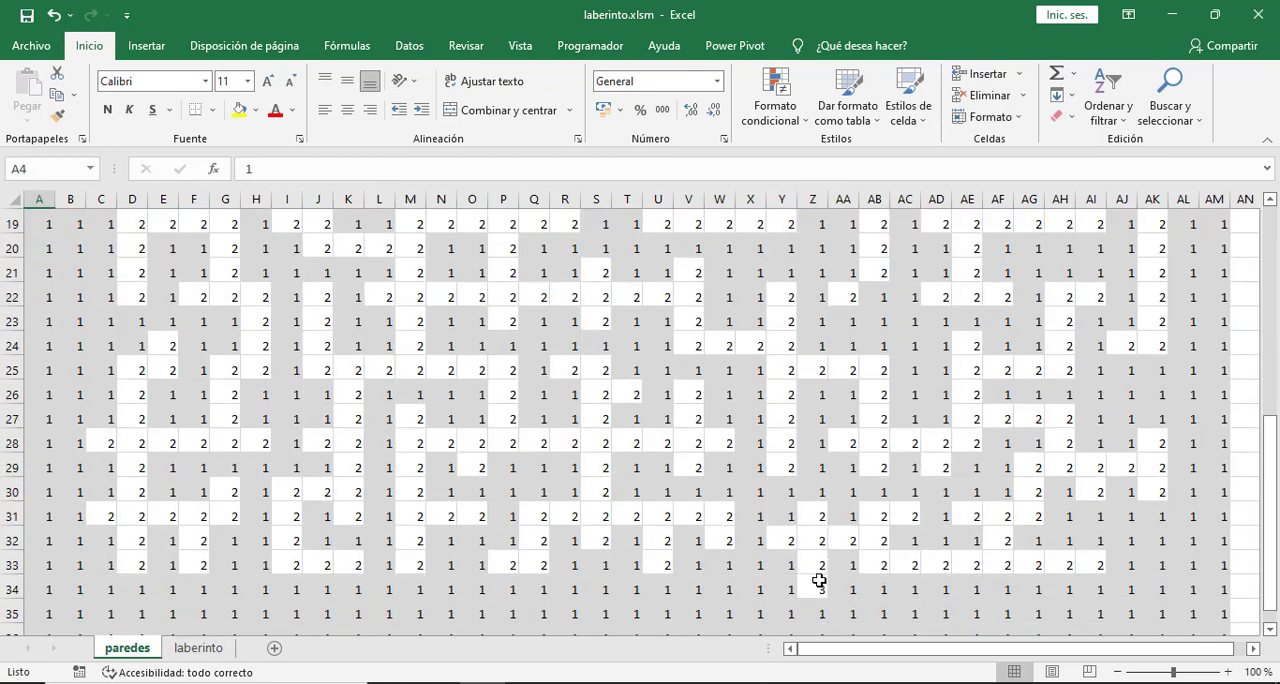
{"action": "left_click", "coordinate": [200, 648]}
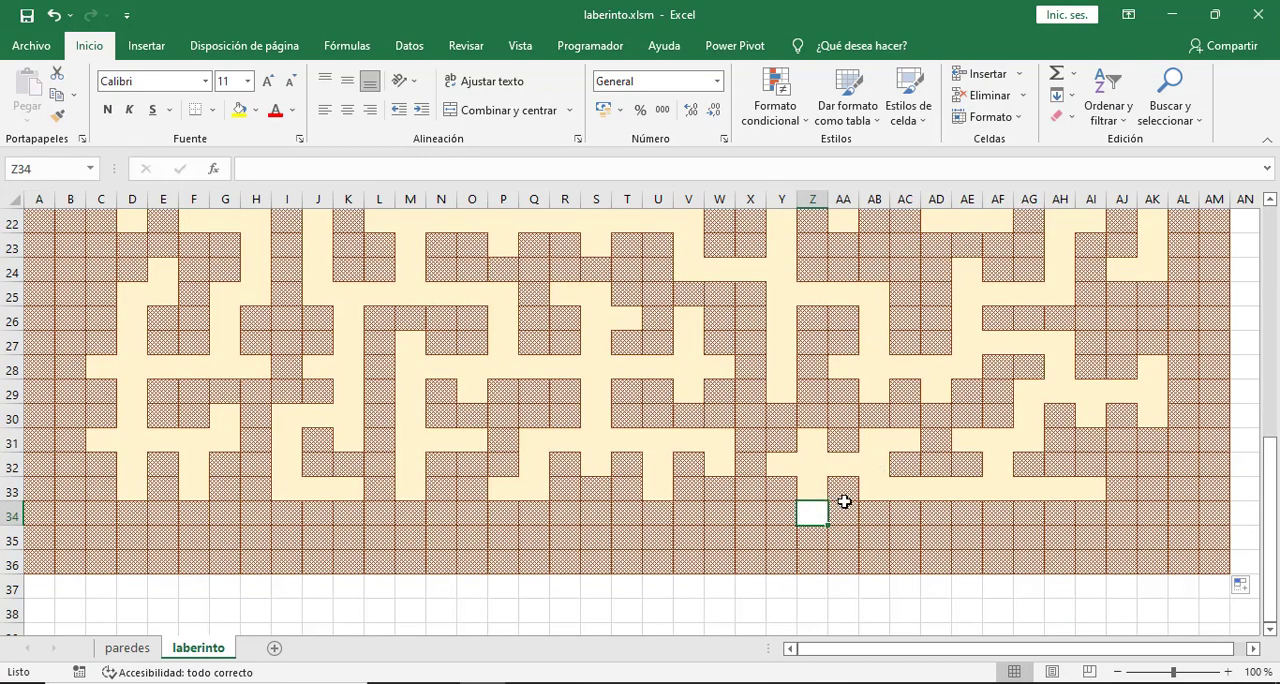
{"action": "scroll", "coordinate": [843, 502], "scroll_direction": "up", "scroll_amount": 1}
{"action": "scroll", "coordinate": [843, 502], "scroll_direction": "up", "scroll_amount": 6}
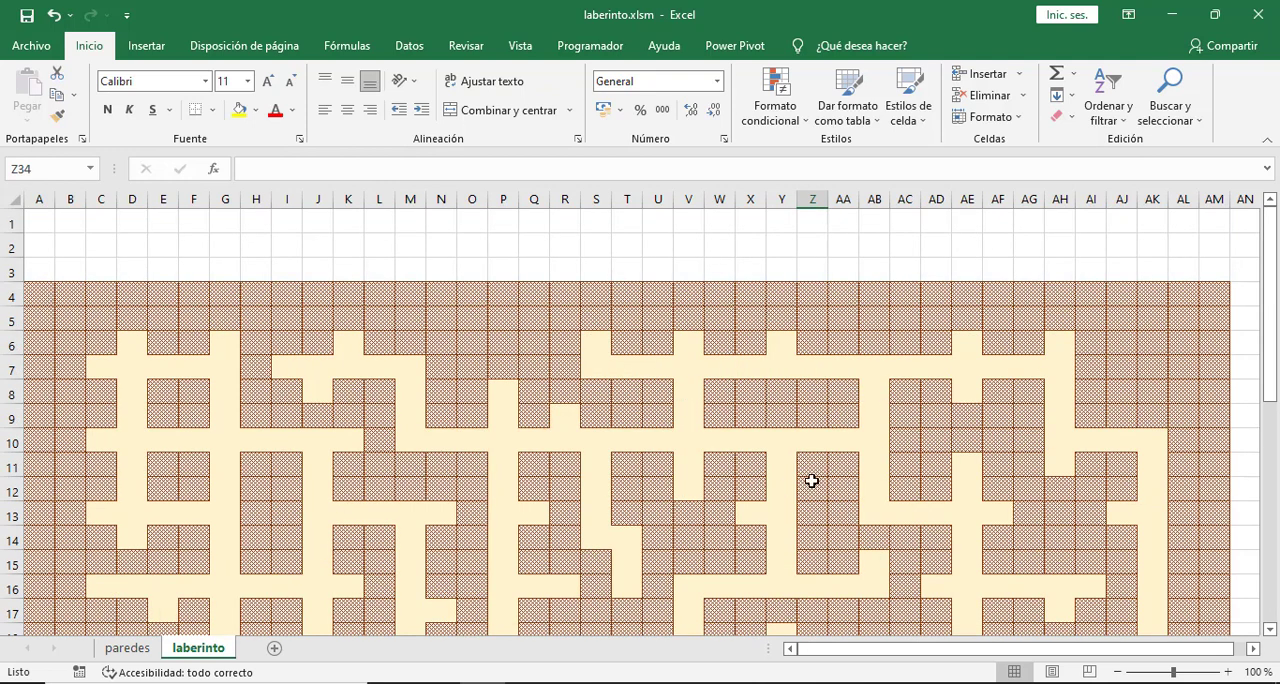
- Start another formula-based conditional formatting rule for cell A4 on laberinto, with a formula referring to cell A4 of the paredes sheet
{"action": "left_click", "coordinate": [38, 293]}
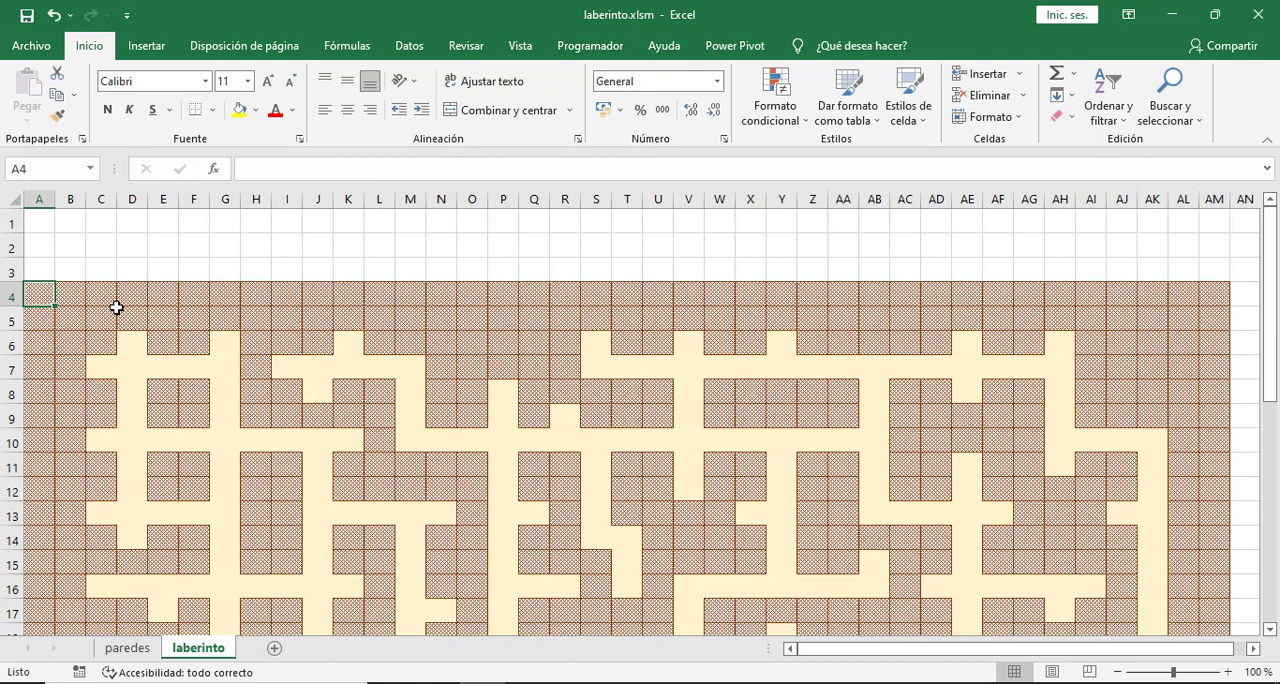
{"action": "left_click", "coordinate": [776, 118]}
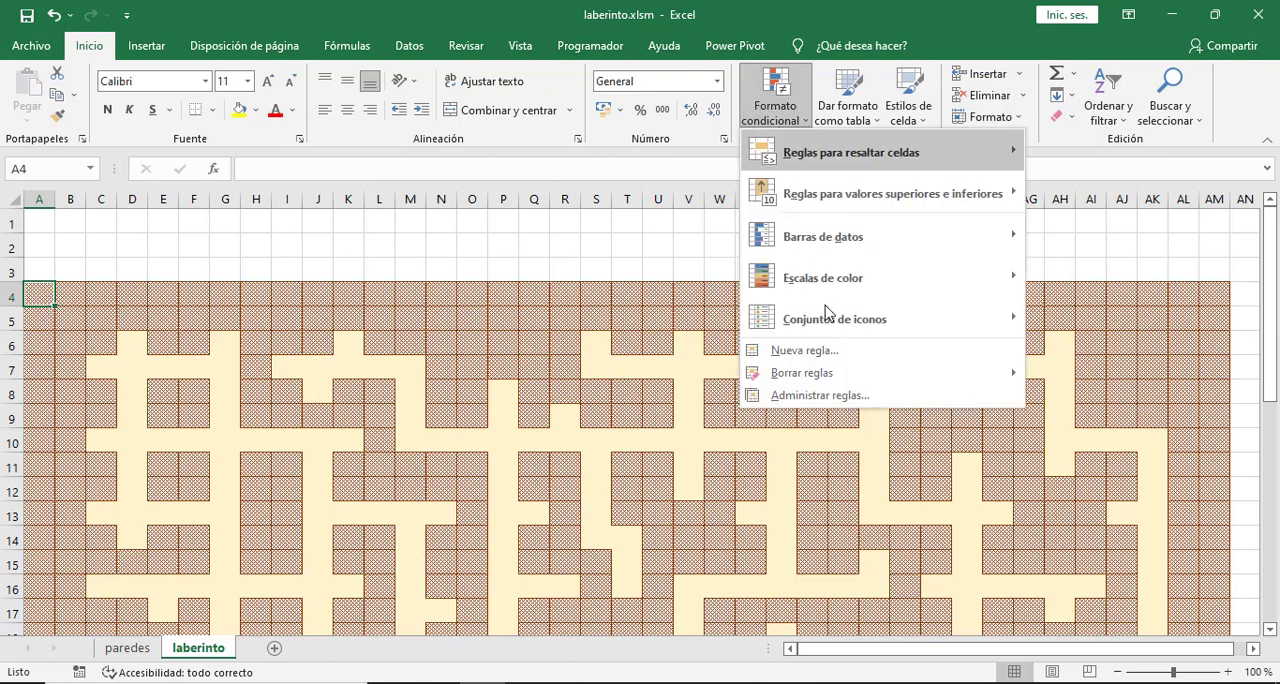
{"action": "left_click", "coordinate": [831, 355]}
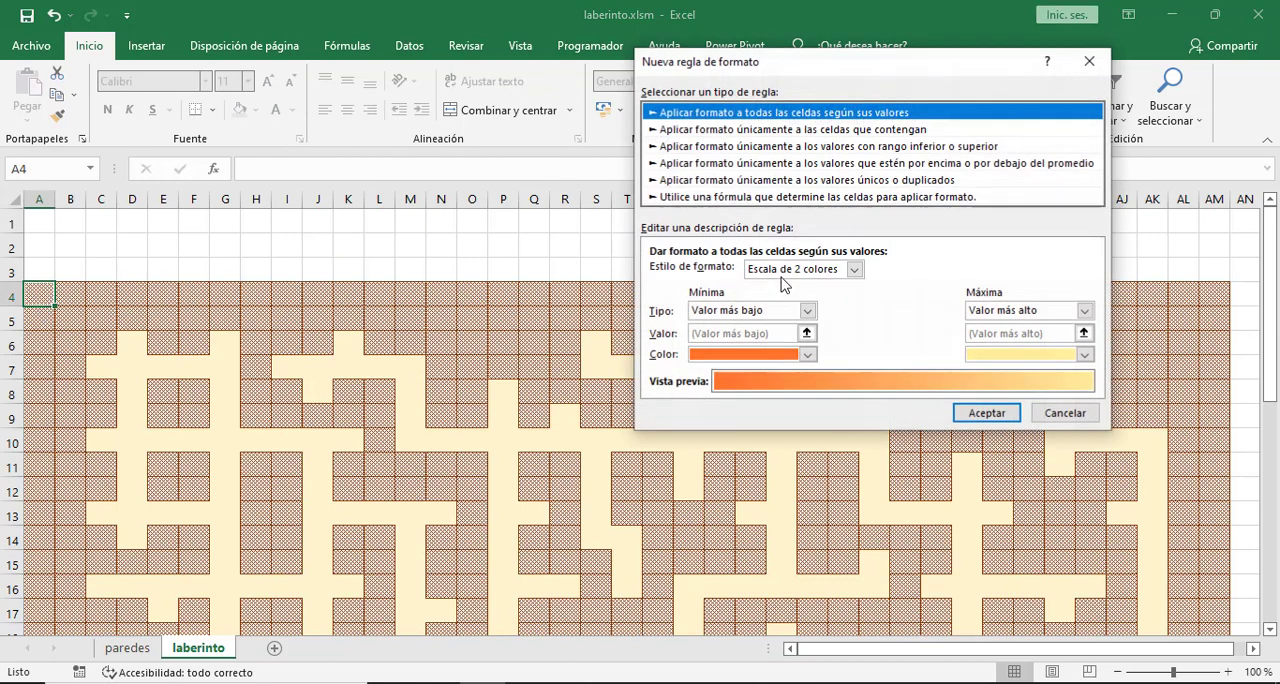
{"action": "left_click", "coordinate": [733, 198]}
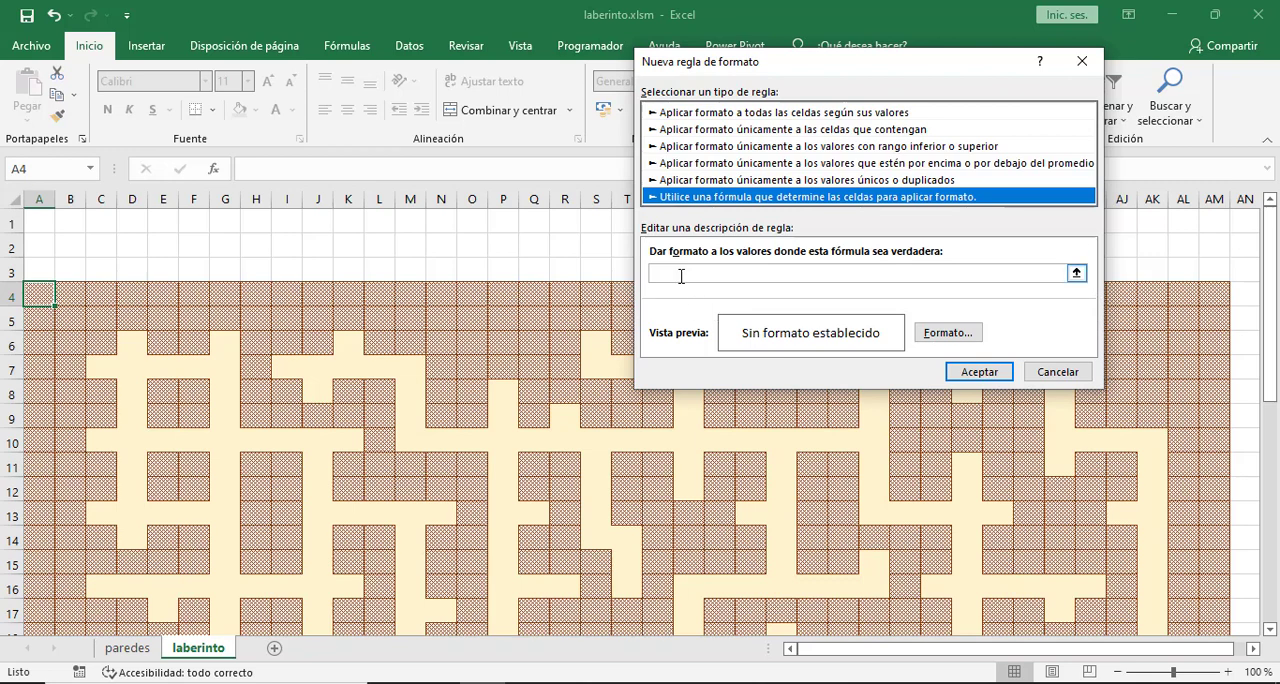
{"action": "left_click", "coordinate": [681, 276]}
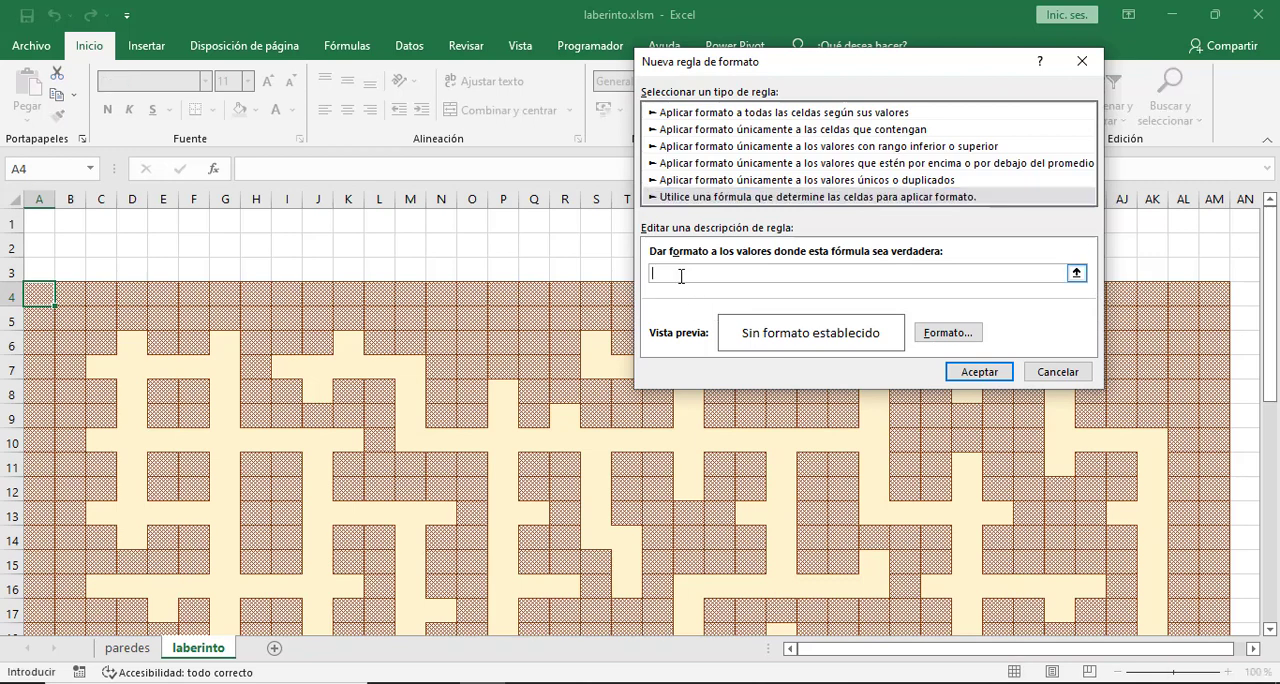
{"action": "type", "text": "="}
{"action": "left_click", "coordinate": [127, 648]}
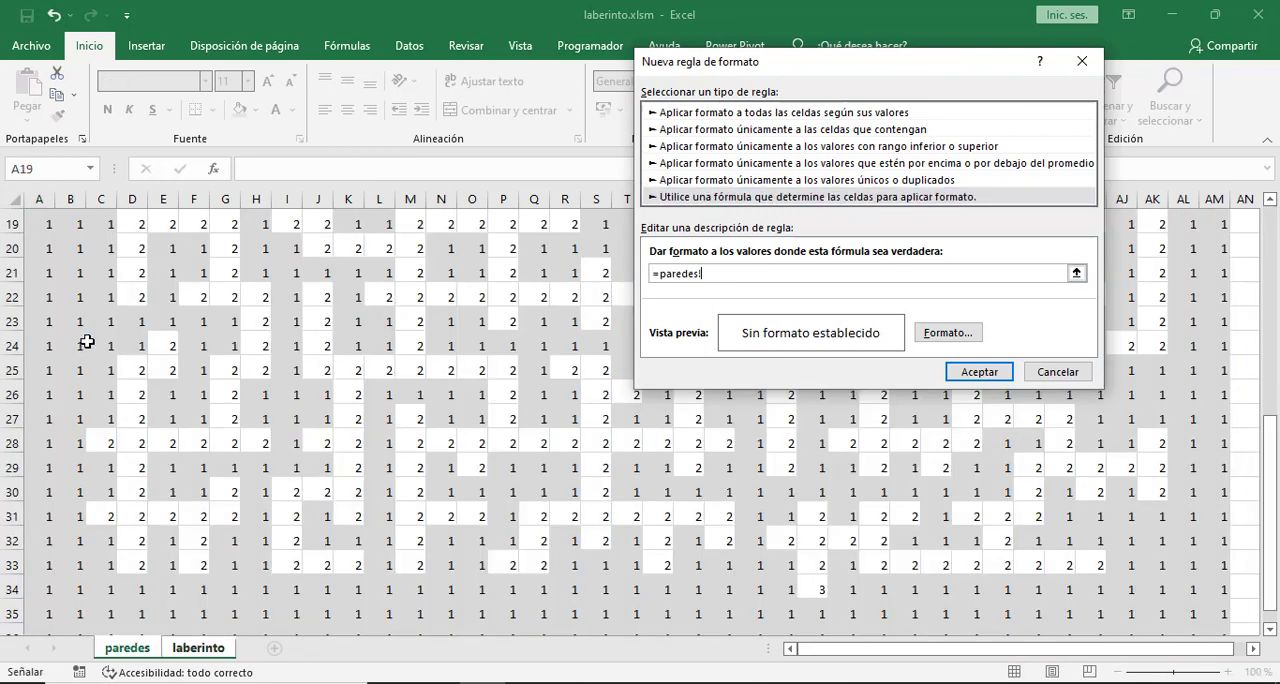
{"action": "scroll", "coordinate": [94, 340], "scroll_direction": "up", "scroll_amount": 6}
{"action": "left_click", "coordinate": [40, 298]}
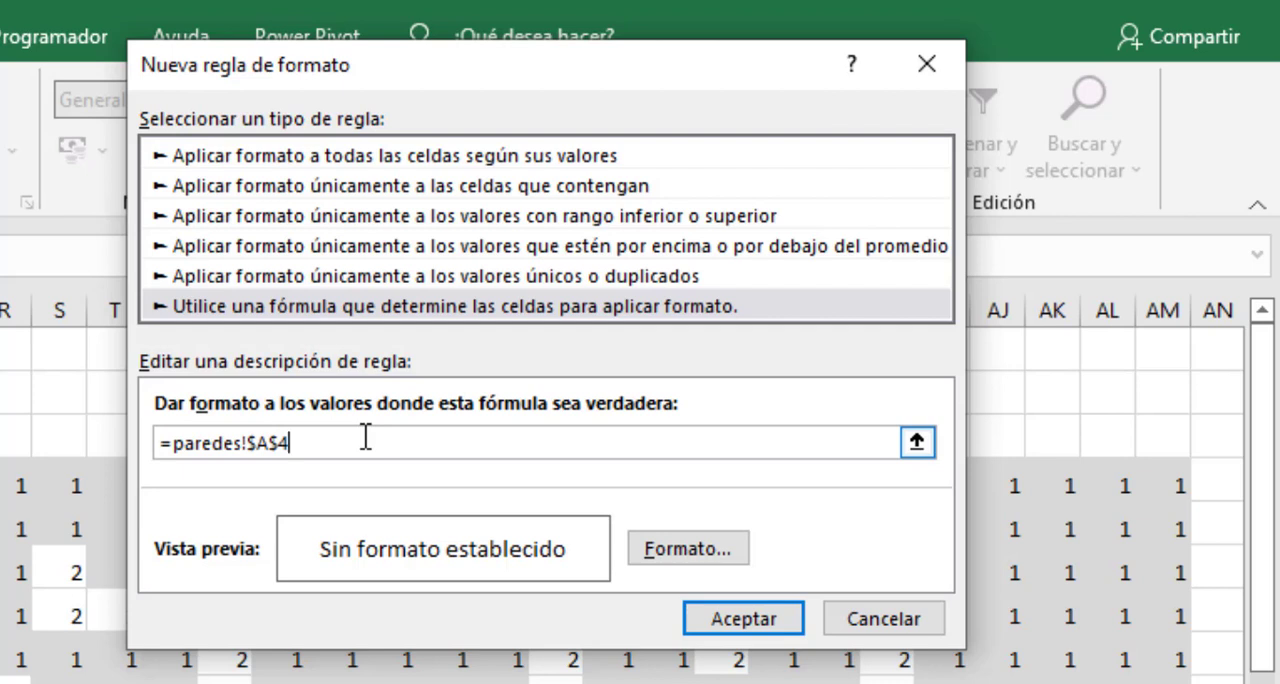
- Make the reference relative and complete the rule's formula as =paredes!A4=3
{"action": "key", "text": "F4"}
{"action": "key", "text": "F4"}
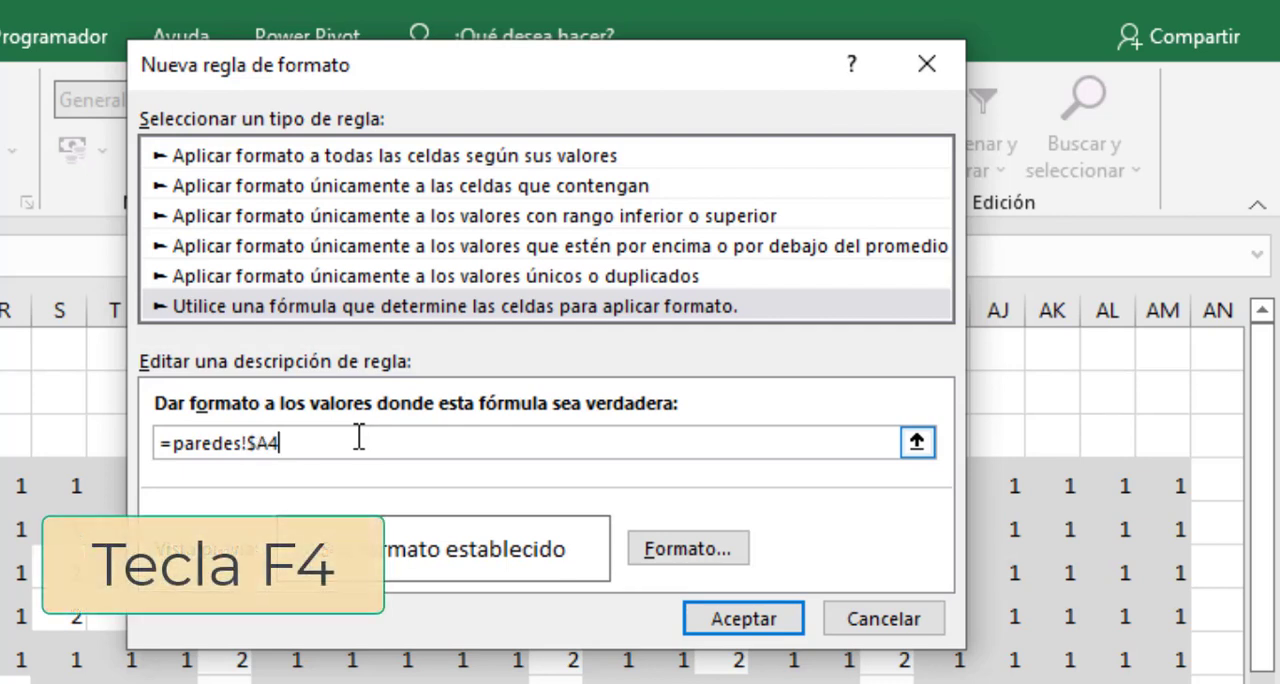
{"action": "key", "text": "F4"}
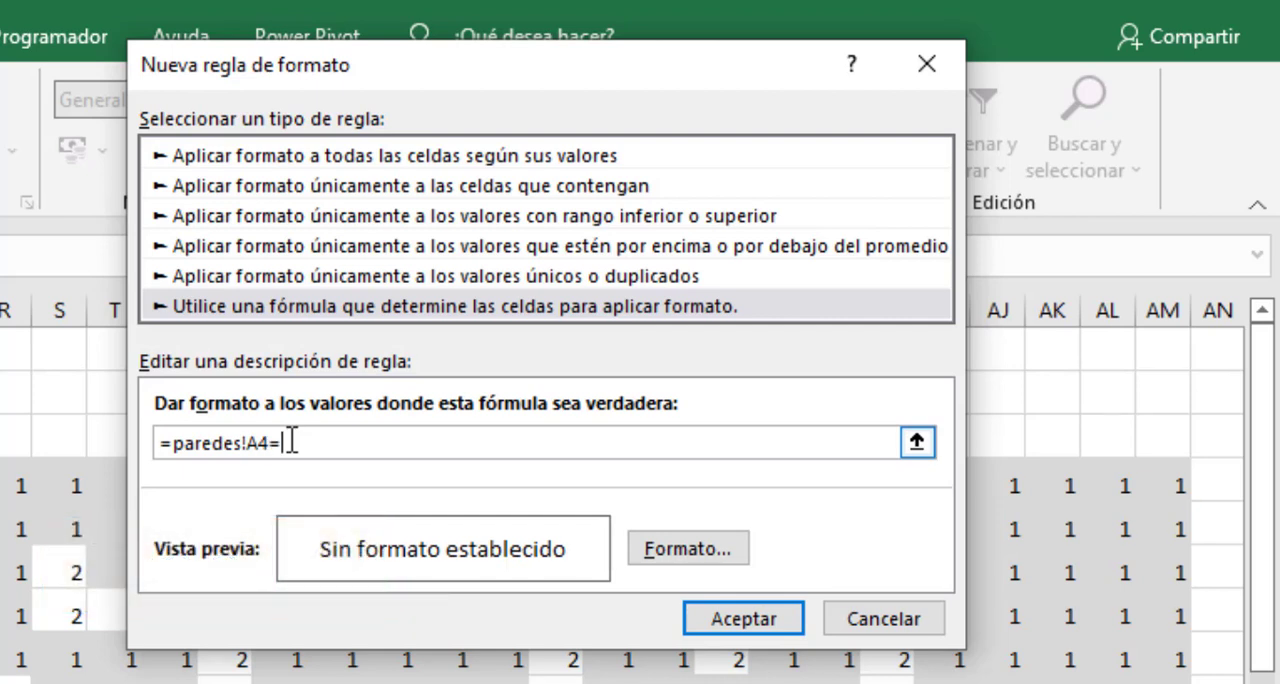
{"action": "type", "text": "=3"}
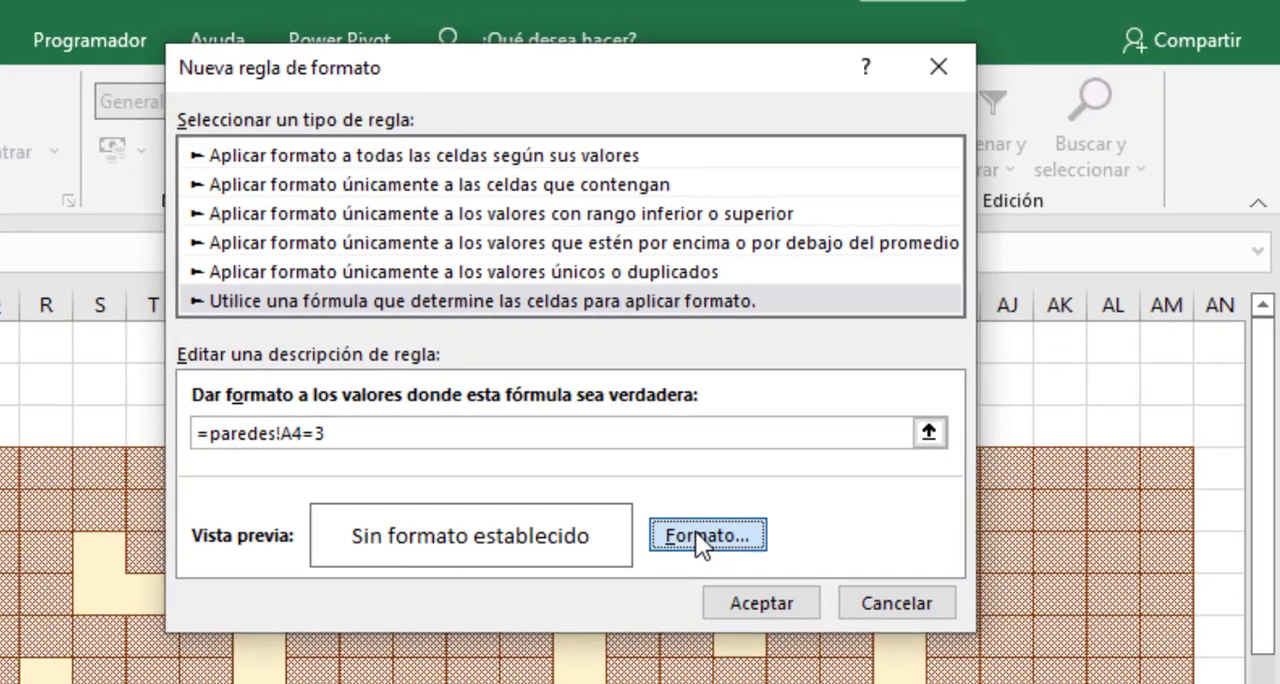
- Set the rule's fill format to a vertical stripe pattern in standard green, with no background color
{"action": "left_click", "coordinate": [684, 548]}
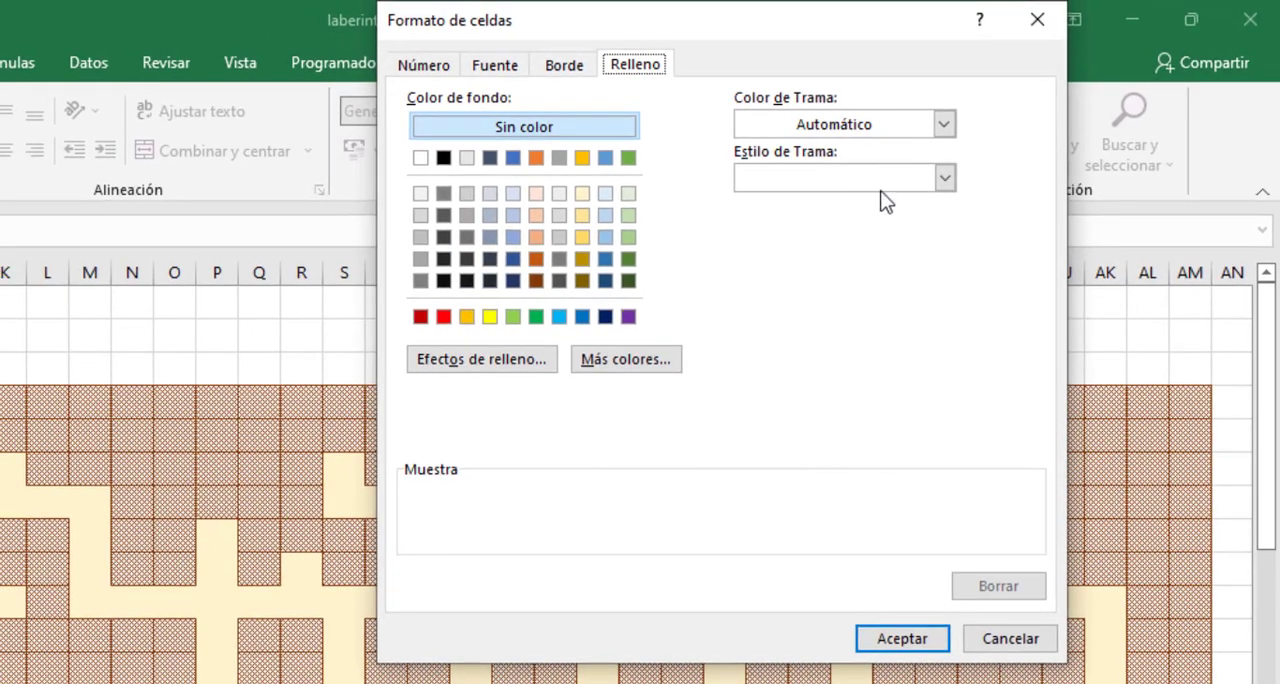
{"action": "left_click", "coordinate": [945, 178]}
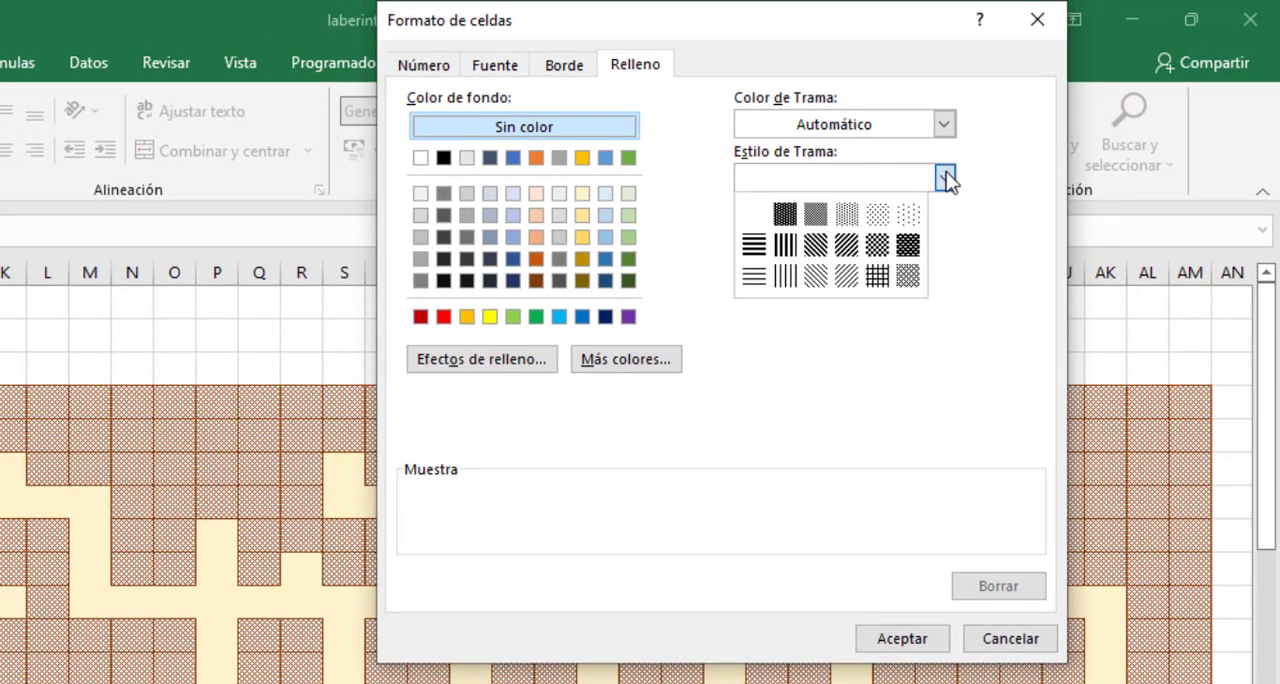
{"action": "left_click", "coordinate": [784, 249]}
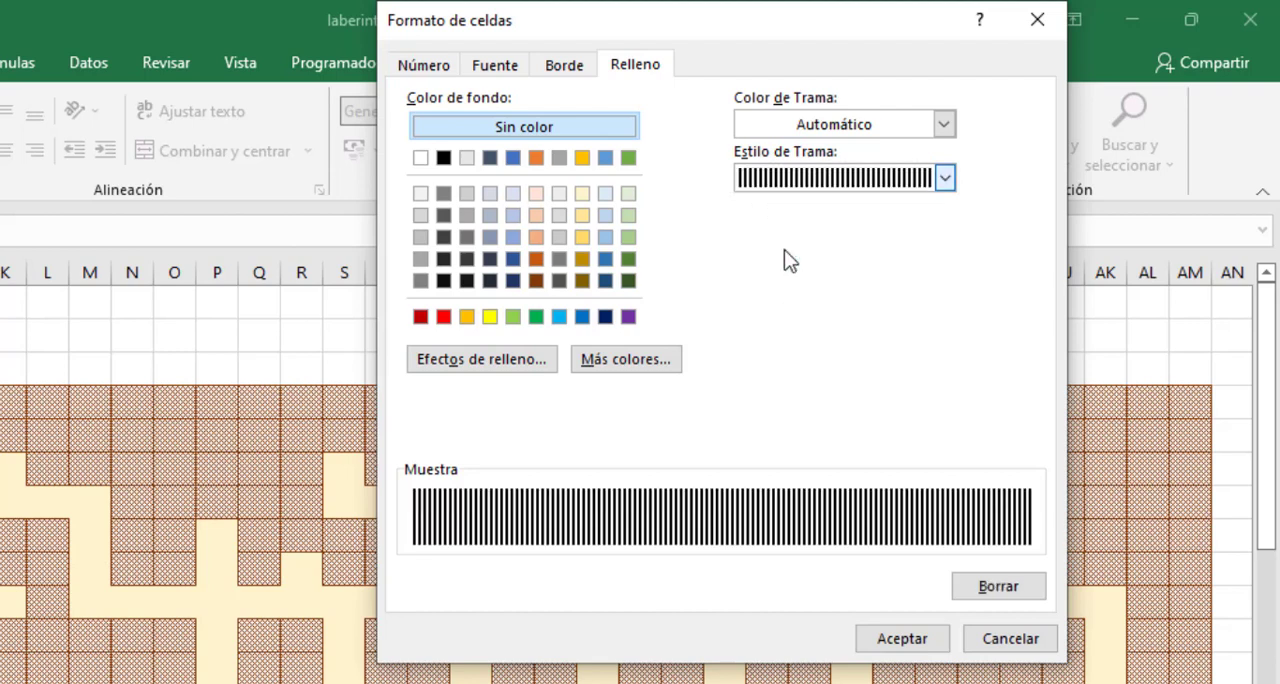
{"action": "left_click", "coordinate": [943, 124]}
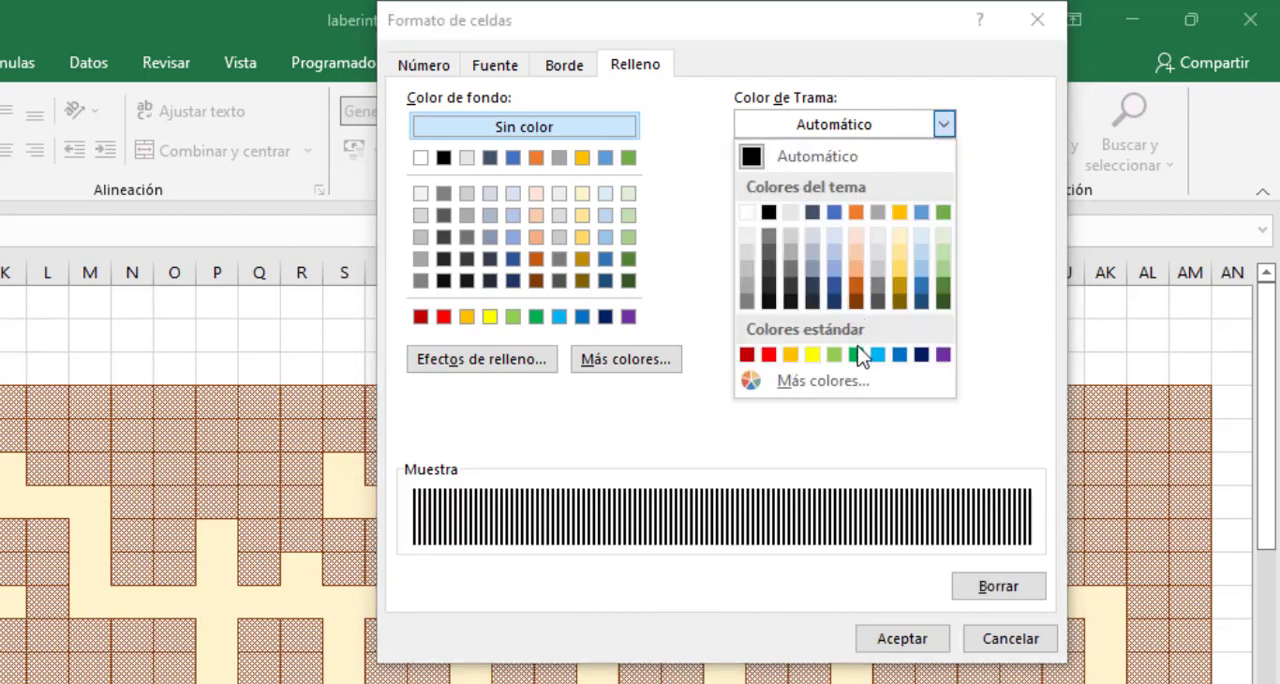
{"action": "left_click", "coordinate": [857, 355]}
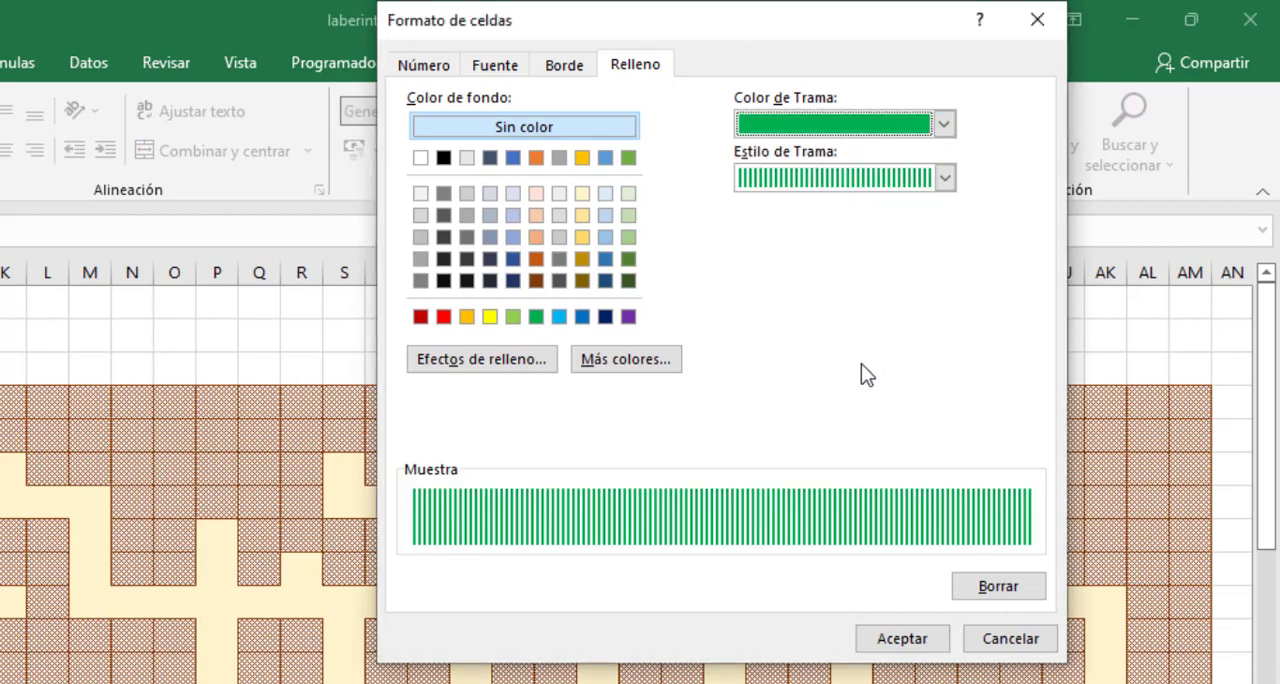
{"action": "left_click", "coordinate": [903, 640]}
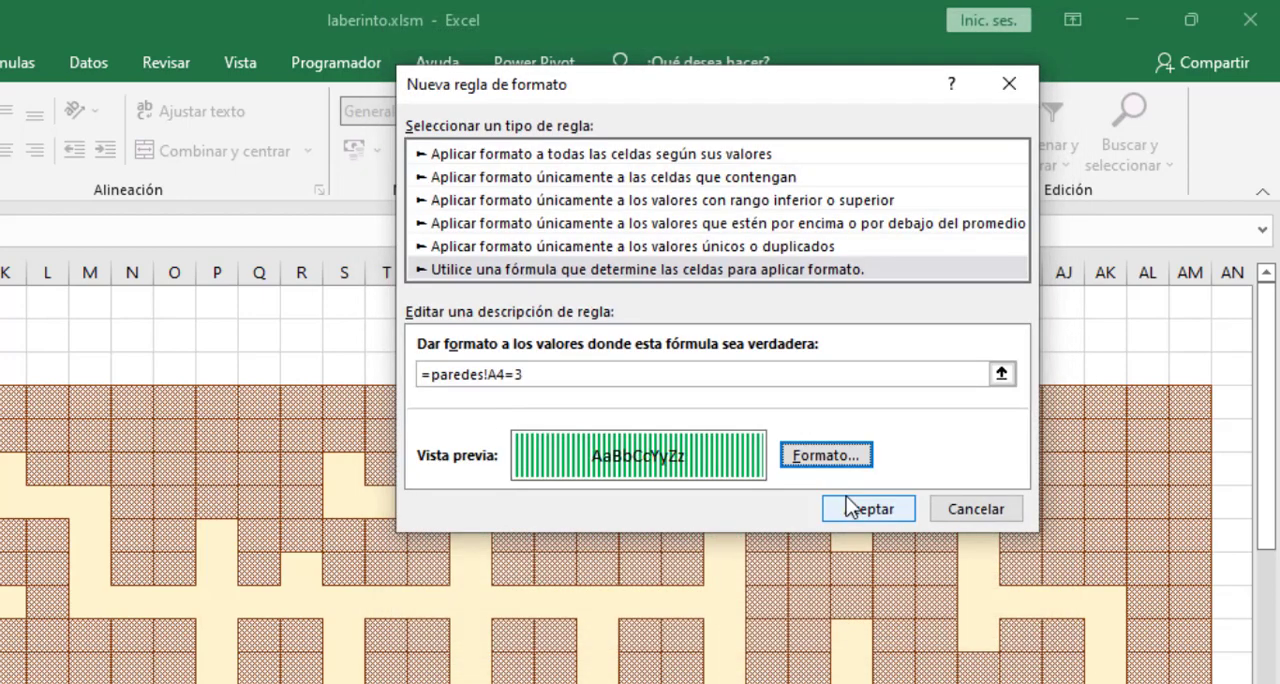
- Accept the exit rule and fill cell A4's formatting across the maze range A4:AM36, then check exit cell Z34
{"action": "left_click", "coordinate": [777, 515]}
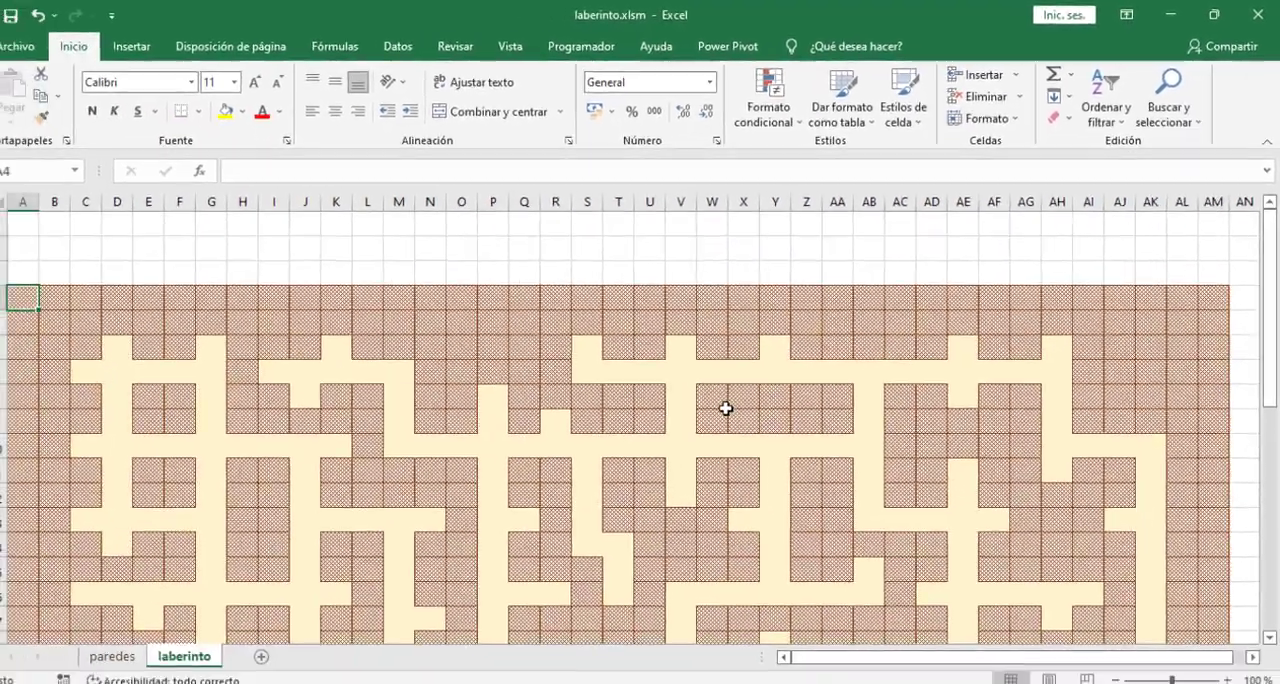
{"action": "scroll", "coordinate": [684, 420], "scroll_direction": "down", "scroll_amount": 3}
{"action": "scroll", "coordinate": [684, 420], "scroll_direction": "down", "scroll_amount": 5}
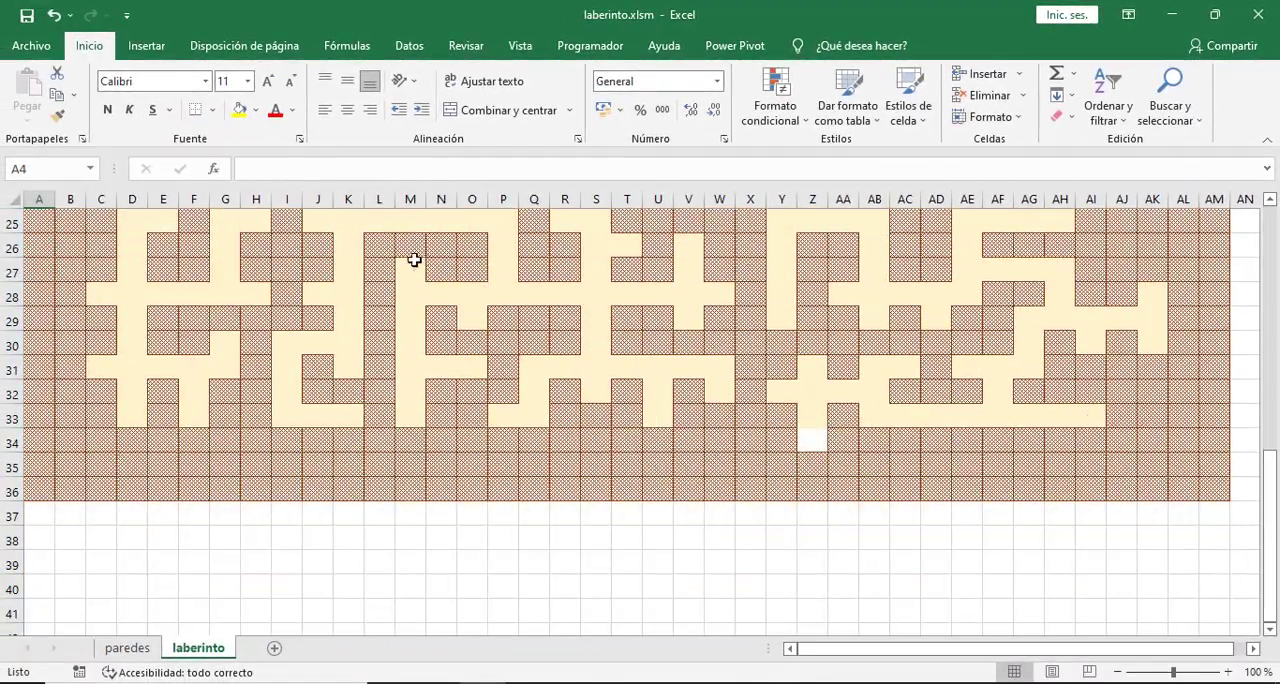
{"action": "scroll", "coordinate": [414, 260], "scroll_direction": "up", "scroll_amount": 8}
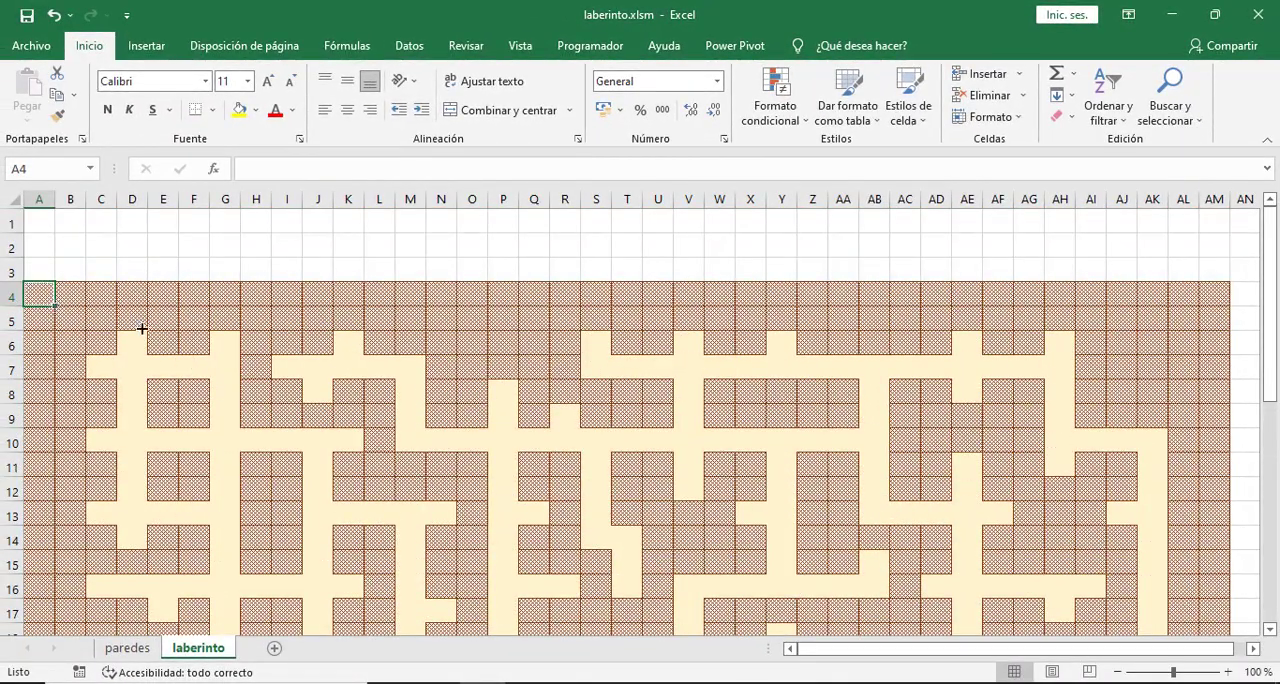
{"action": "left_click_drag", "start_coordinate": [55, 304], "coordinate": [1224, 320]}
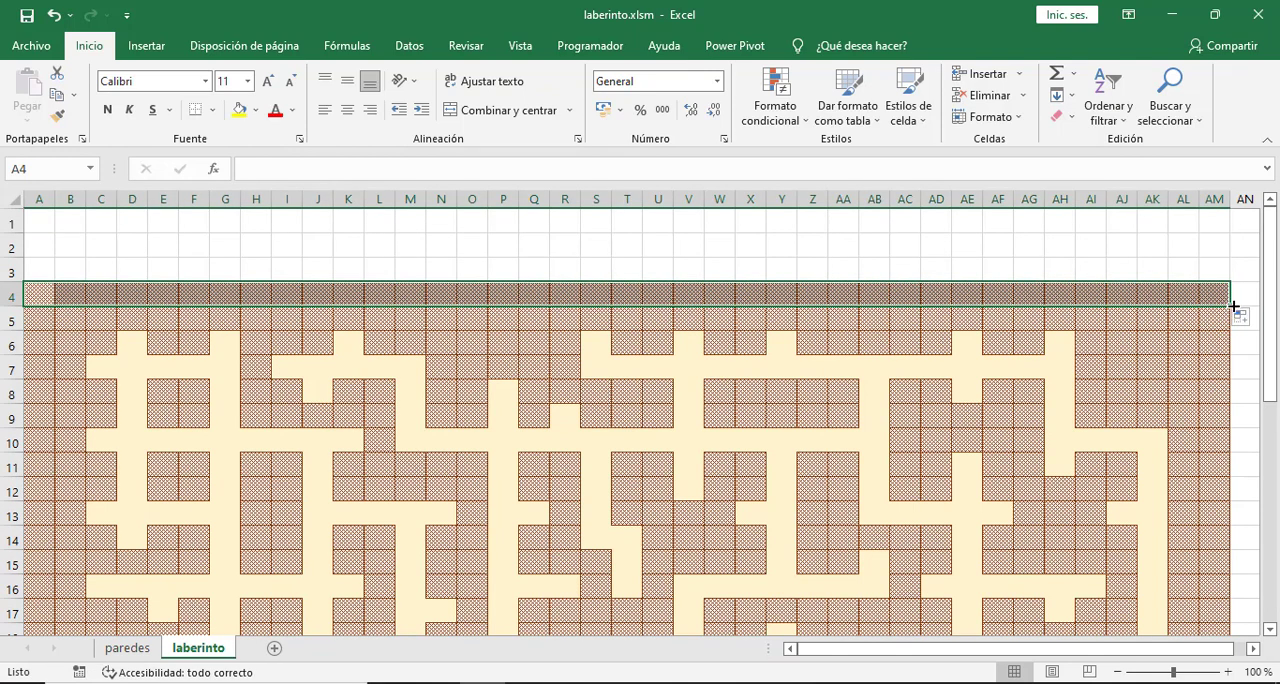
{"action": "mouse_move", "coordinate": [1234, 307]}
{"action": "left_mouse_down"}
{"action": "mouse_move", "coordinate": [1228, 657]}
{"action": "mouse_move", "coordinate": [1228, 580]}
{"action": "mouse_move", "coordinate": [1227, 594]}
{"action": "left_mouse_up"}
{"action": "left_click", "coordinate": [814, 484]}
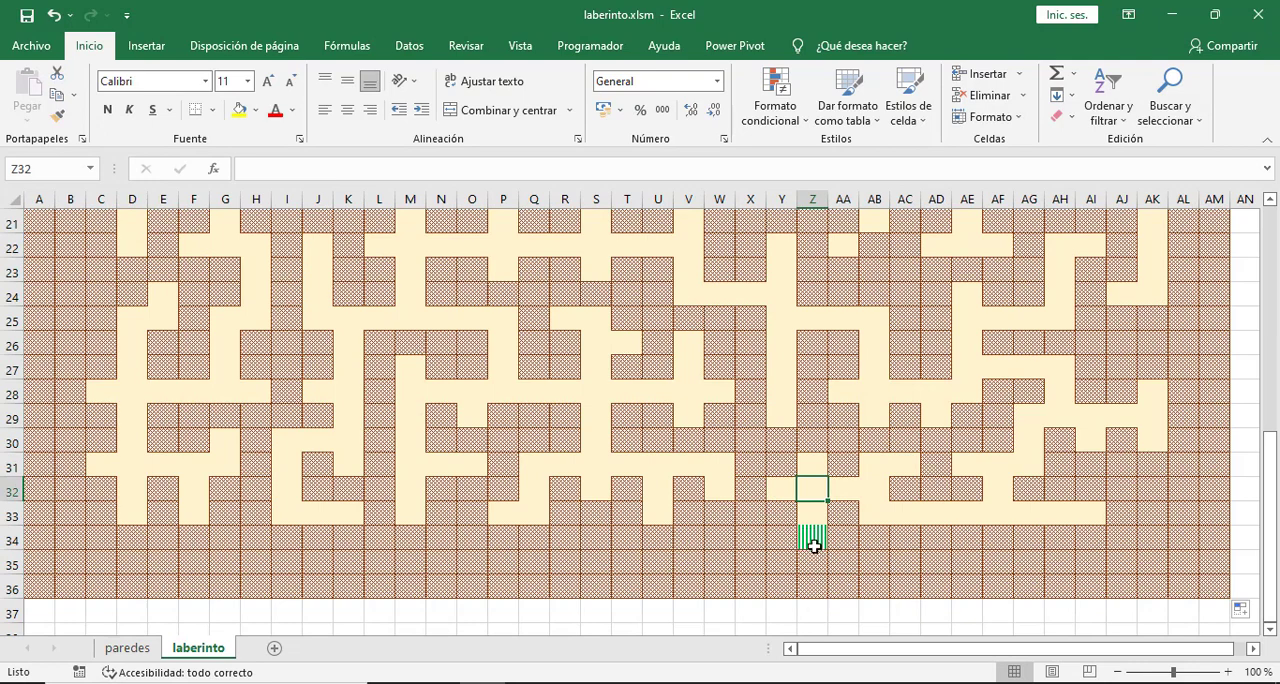
{"action": "left_click", "coordinate": [814, 541]}
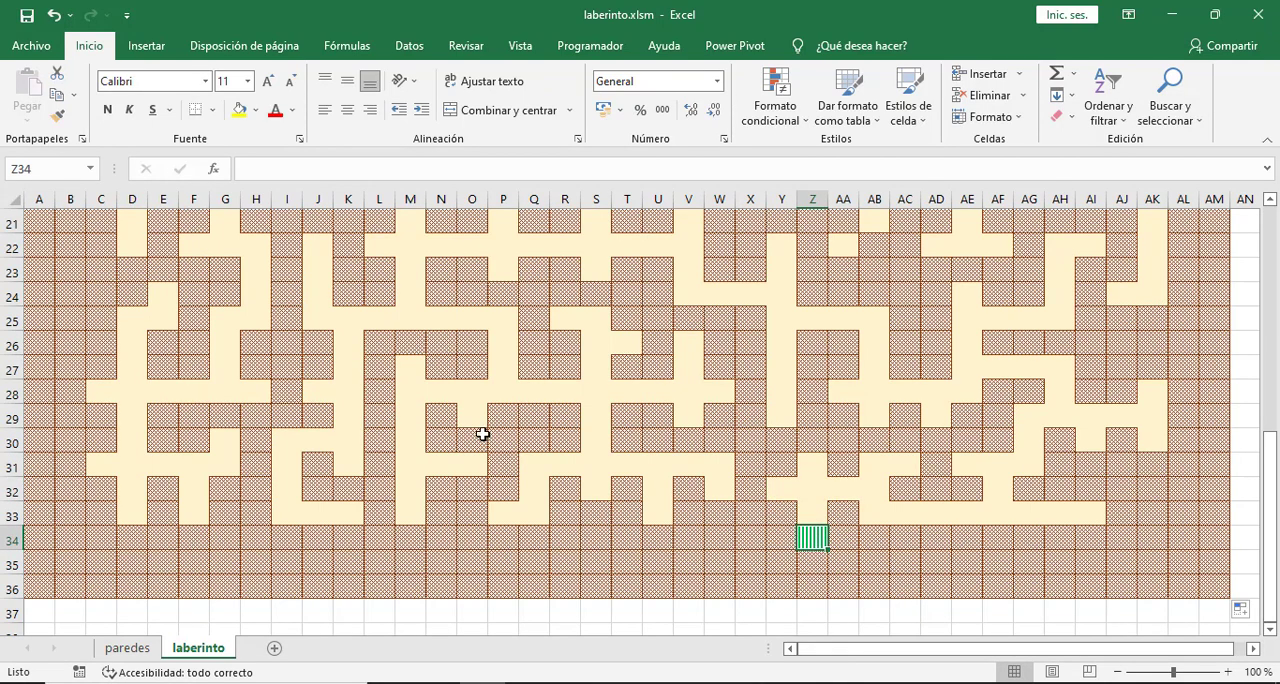
- Add a new sheet named personaje and move the laberinto sheet ahead of paredes
{"action": "scroll", "coordinate": [480, 433], "scroll_direction": "up", "scroll_amount": 7}
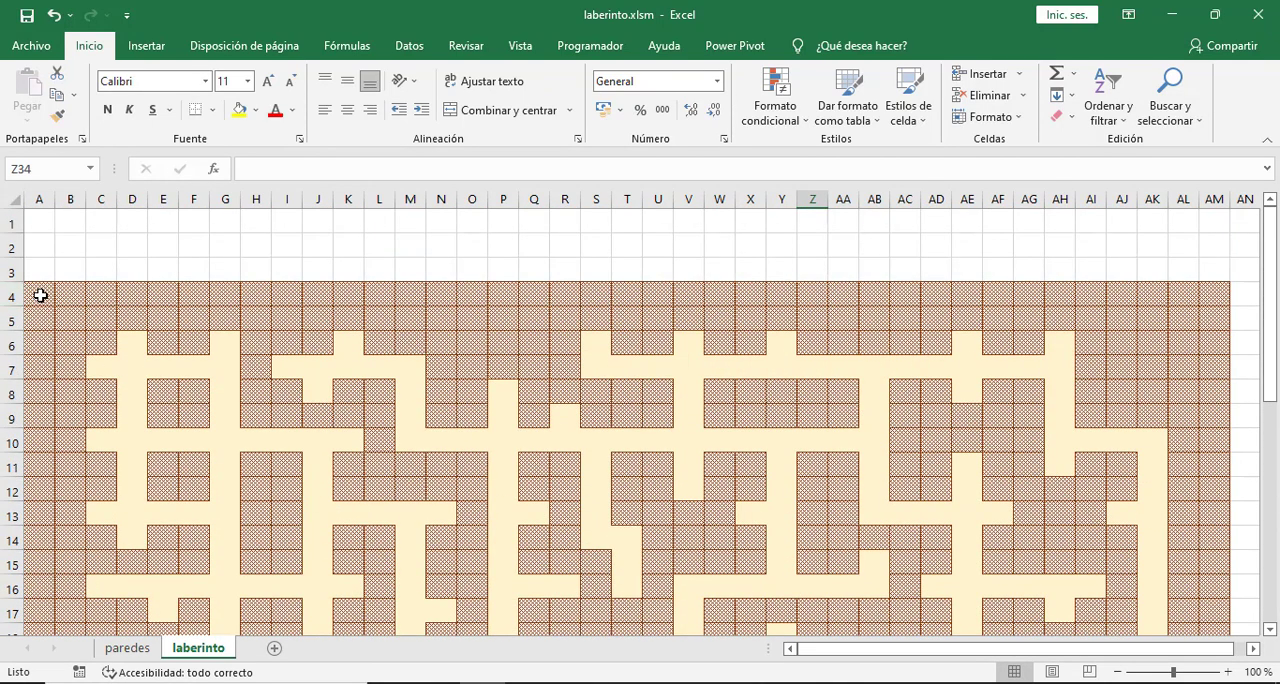
{"action": "left_click", "coordinate": [40, 294]}
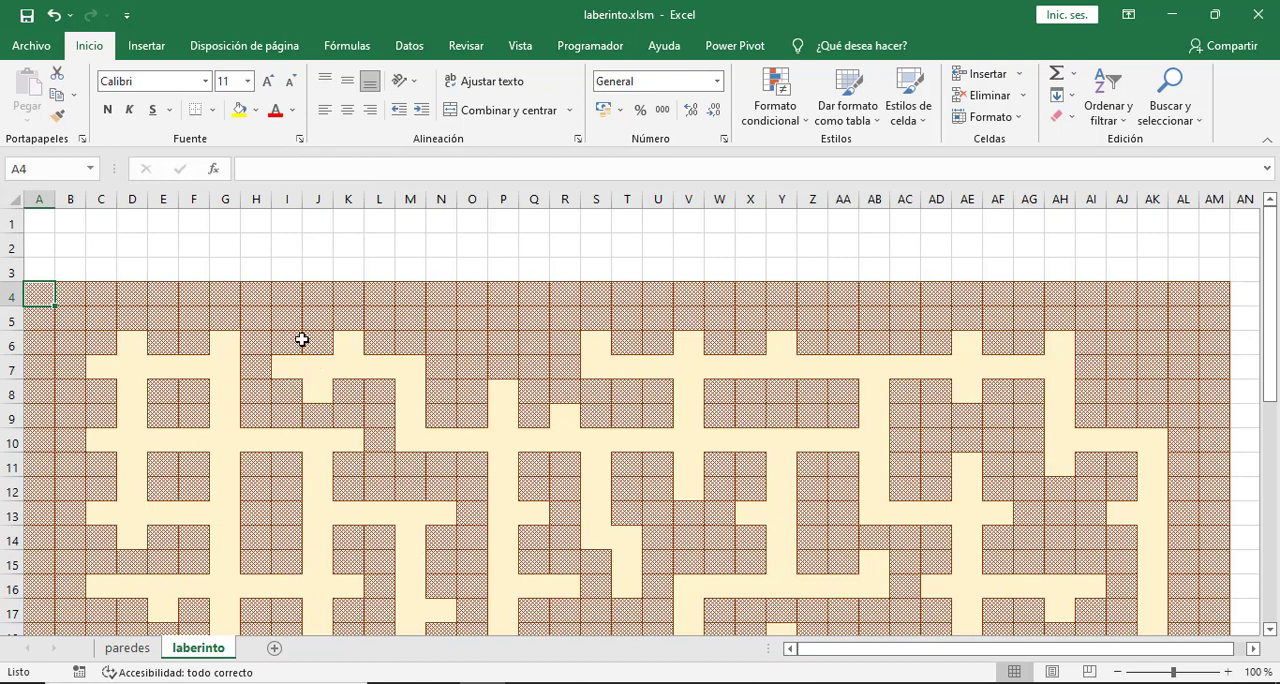
{"action": "left_click", "coordinate": [128, 649]}
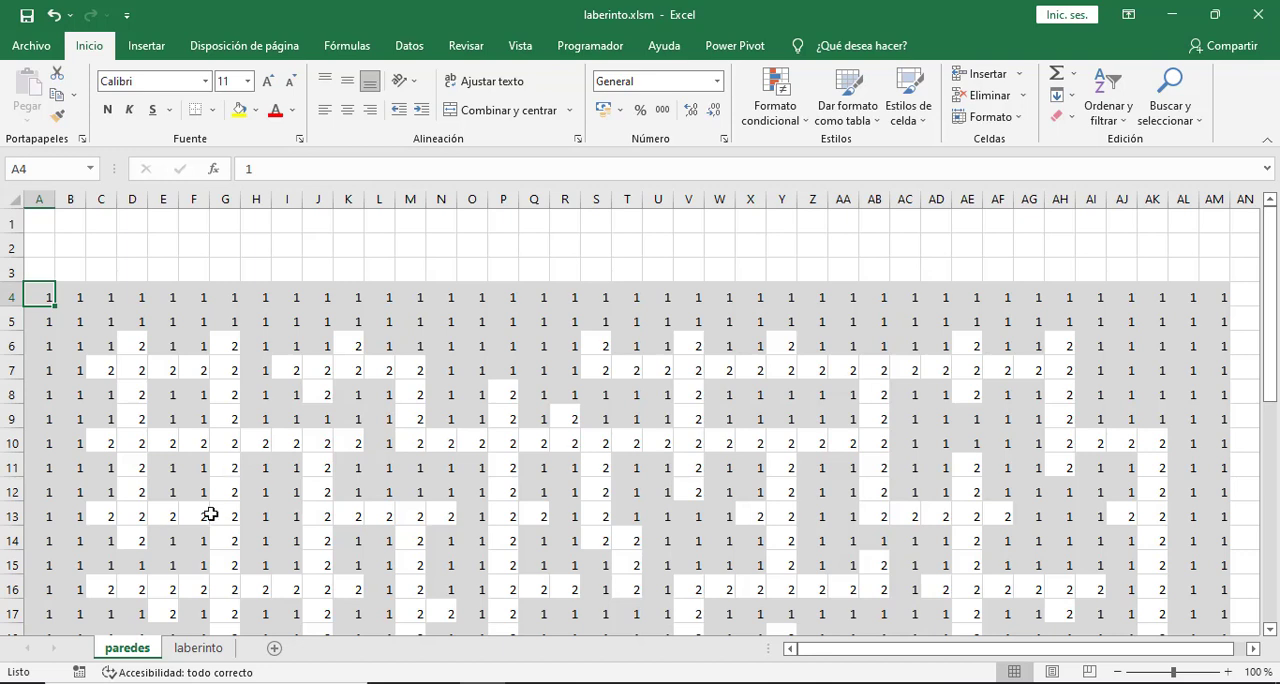
{"action": "left_click", "coordinate": [276, 650]}
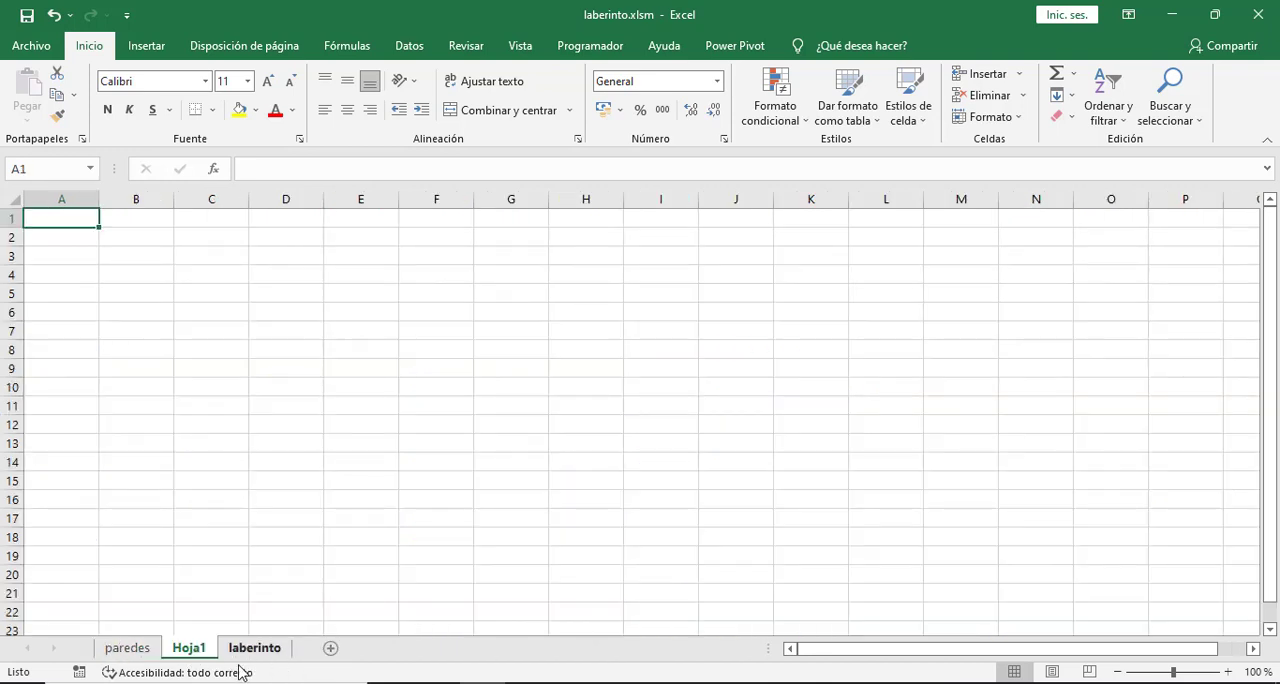
{"action": "double_click", "coordinate": [188, 648]}
{"action": "type", "text": "personaje"}
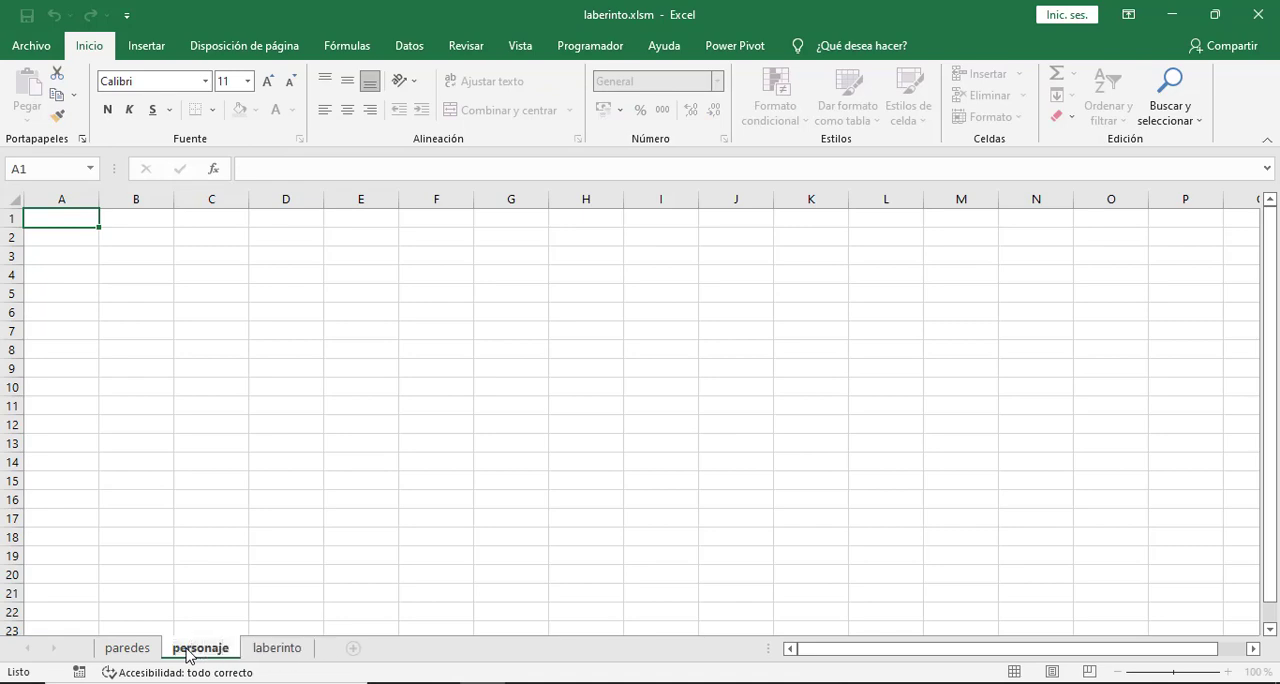
{"action": "key", "text": "Return"}
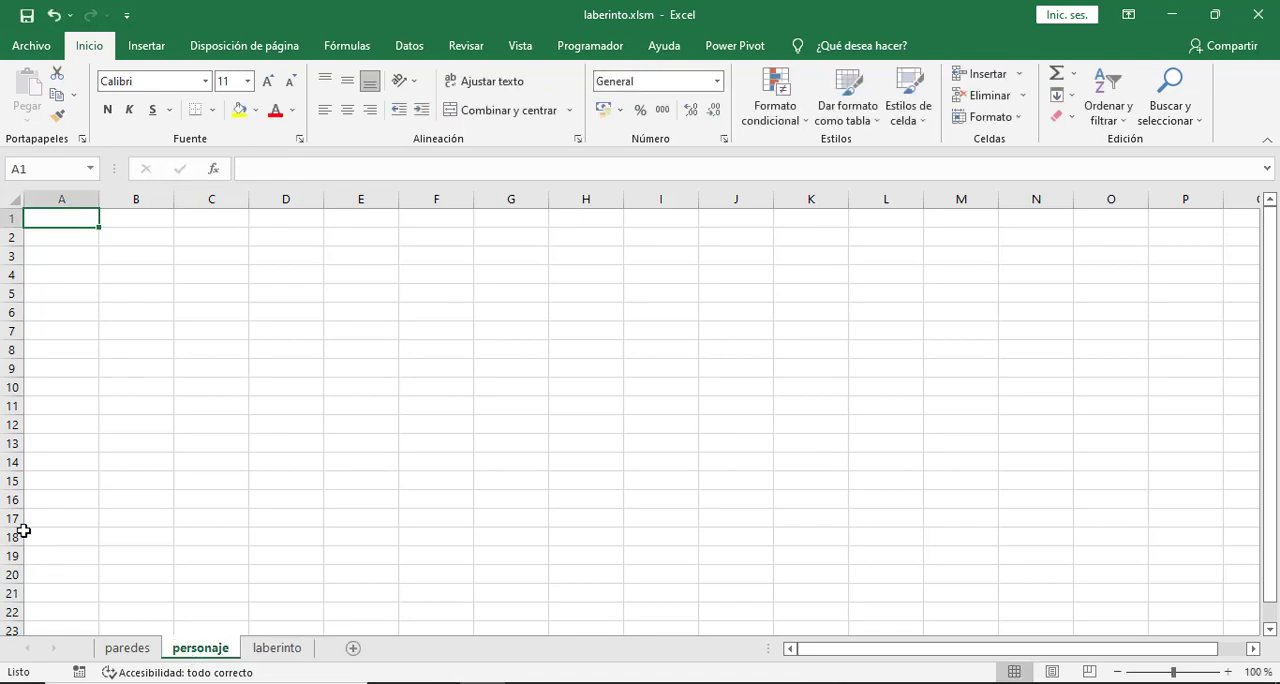
{"action": "left_click", "coordinate": [277, 648]}
{"action": "left_click_drag", "start_coordinate": [167, 655], "coordinate": [130, 655]}
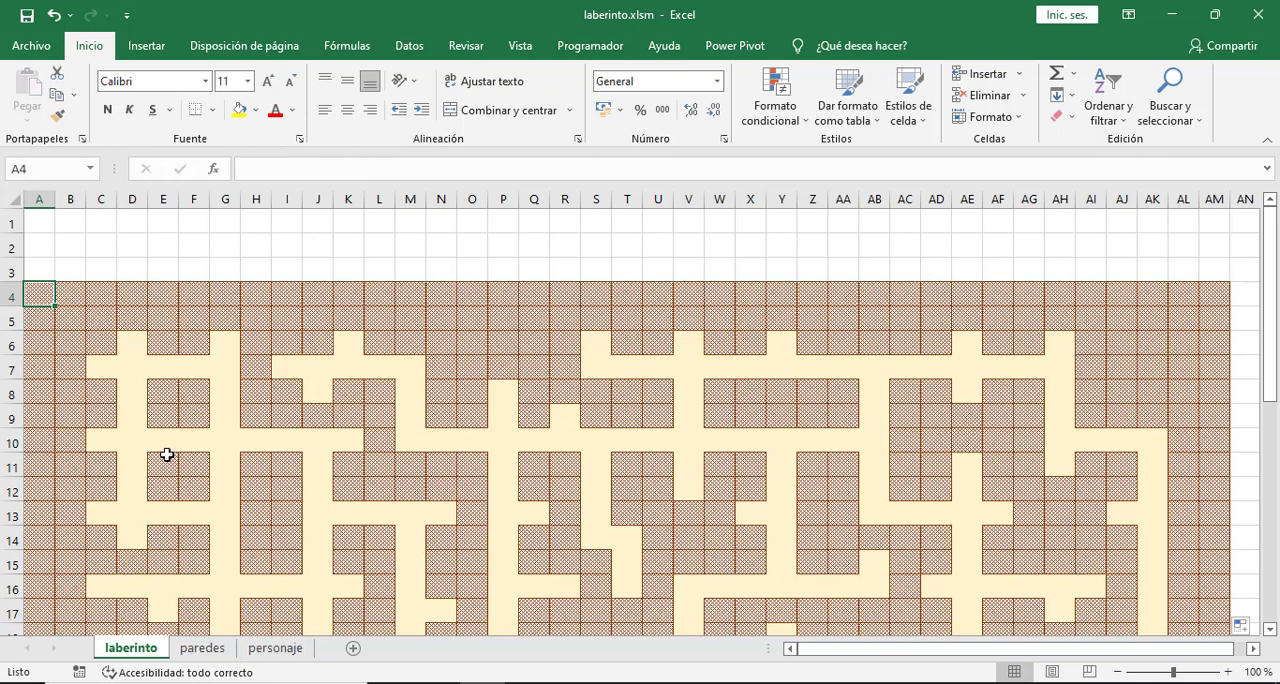
- Enter 1 in cell D6 of the personaje sheet, matching the corridor cell D6 on laberinto
{"action": "left_click", "coordinate": [131, 345]}
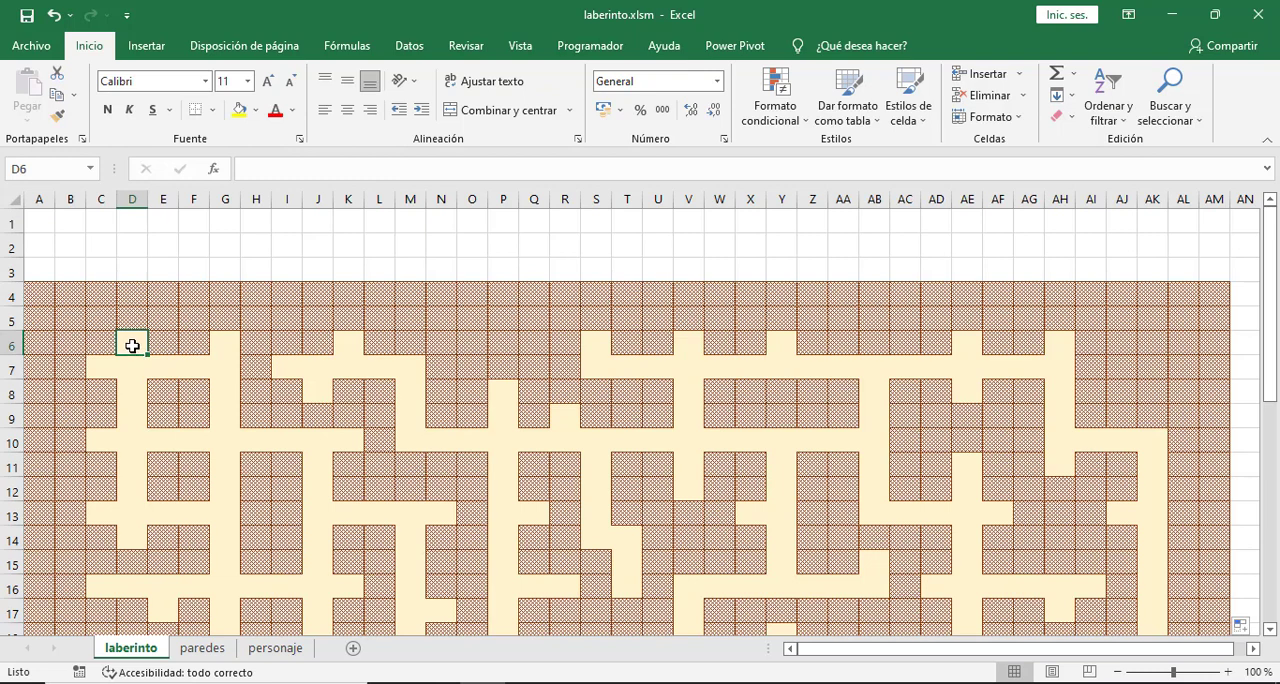
{"action": "left_click", "coordinate": [276, 648]}
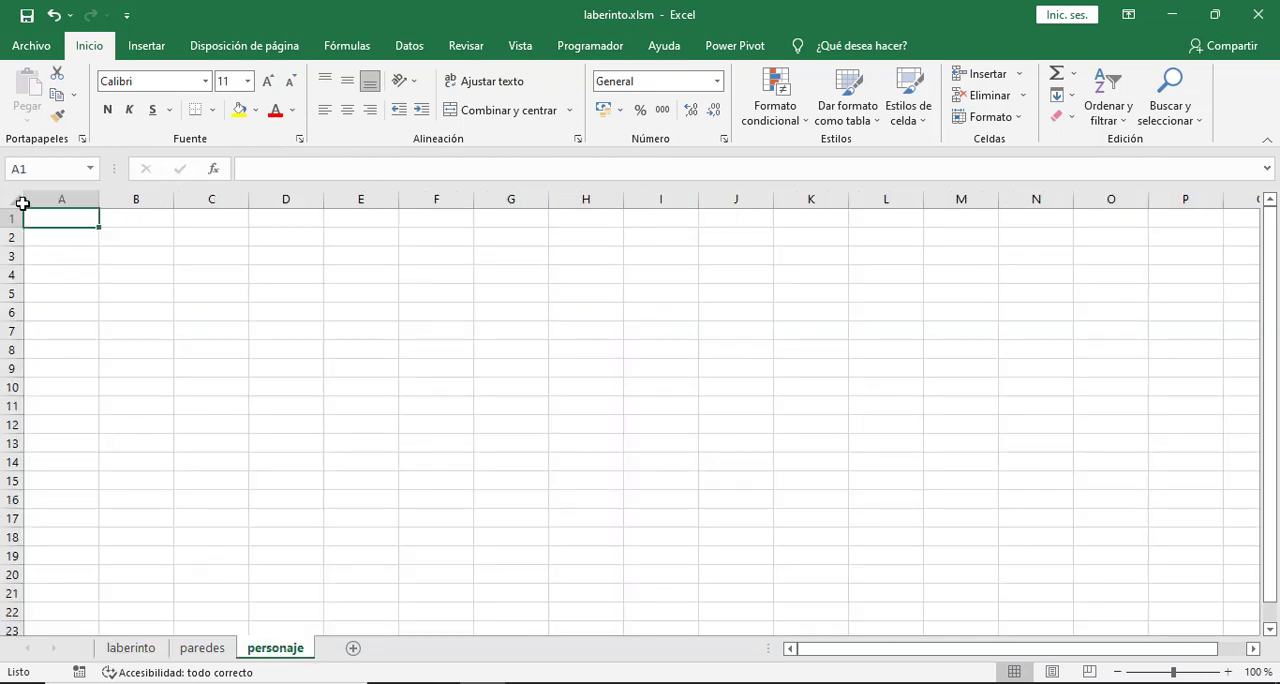
{"action": "left_click", "coordinate": [265, 316]}
{"action": "type", "text": "1"}
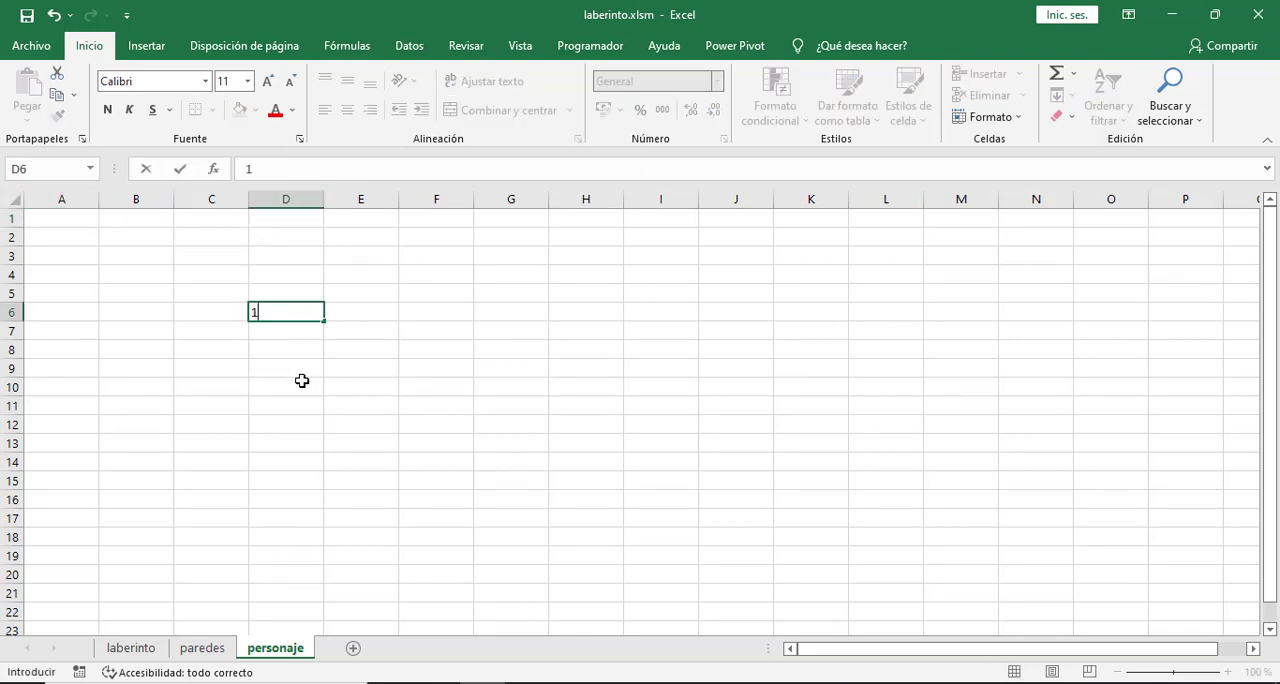
{"action": "left_click", "coordinate": [301, 388]}
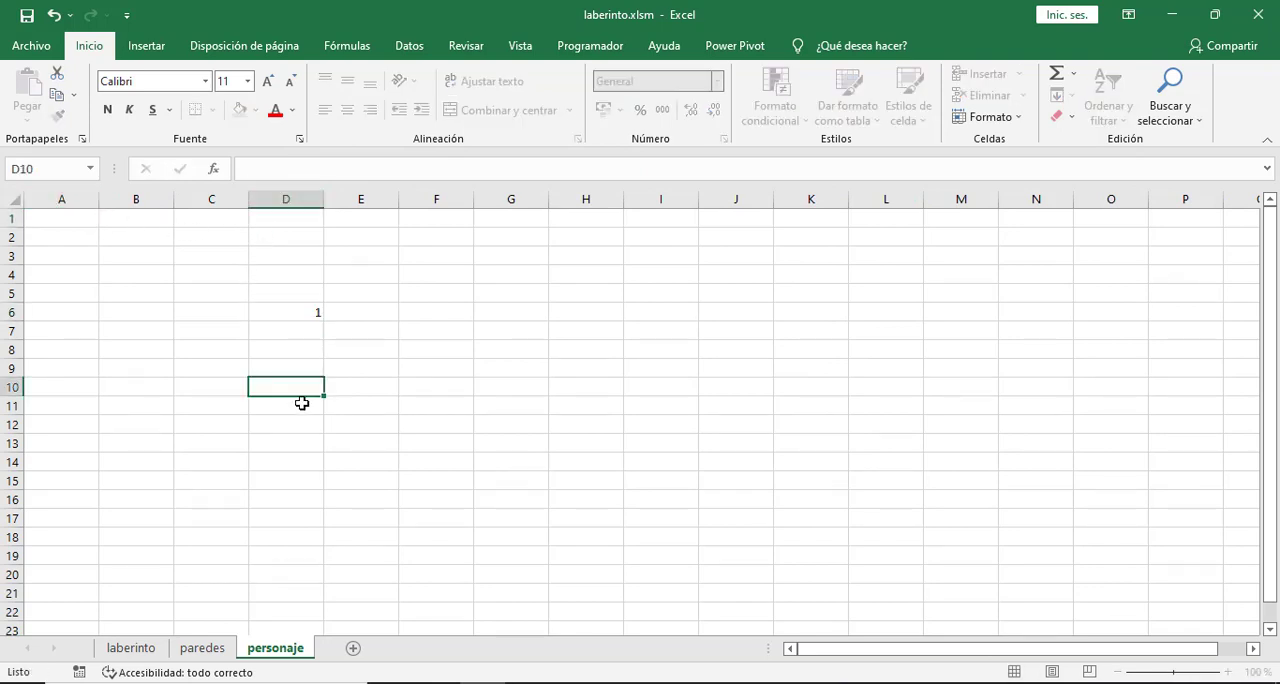
- Set the row height to 20 and the column width to 4 for all cells of the personaje sheet
{"action": "left_click", "coordinate": [16, 197]}
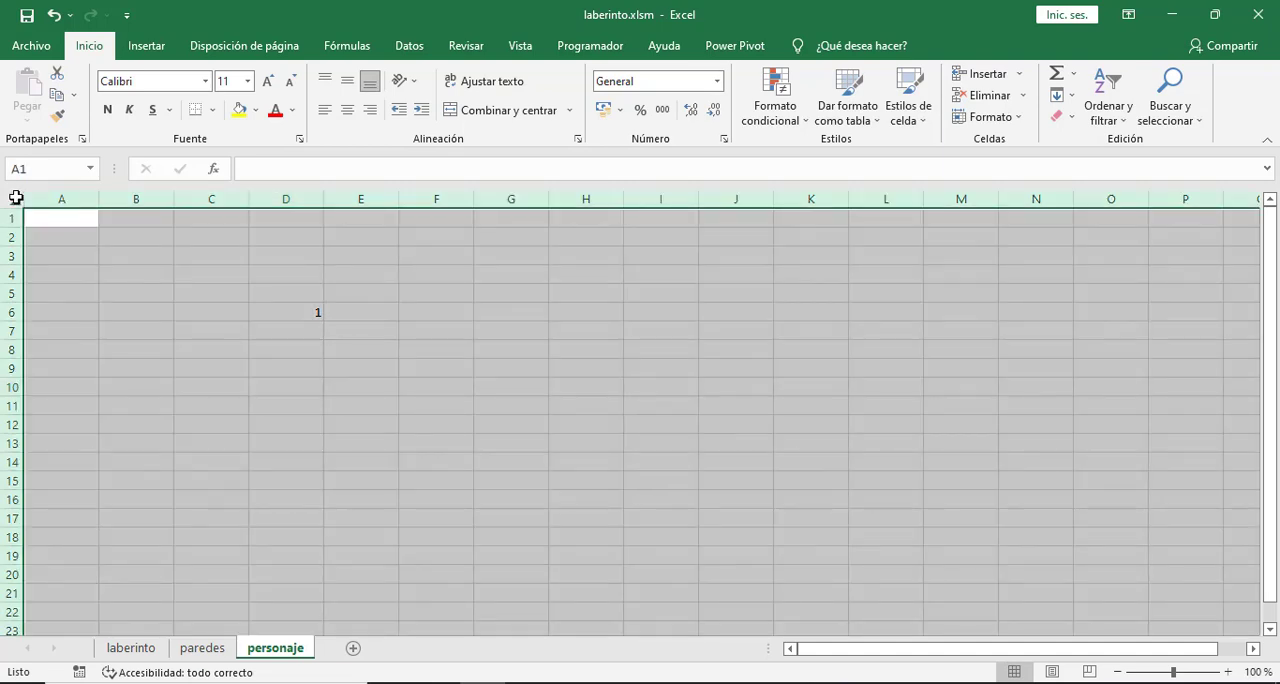
{"action": "left_click", "coordinate": [1024, 119]}
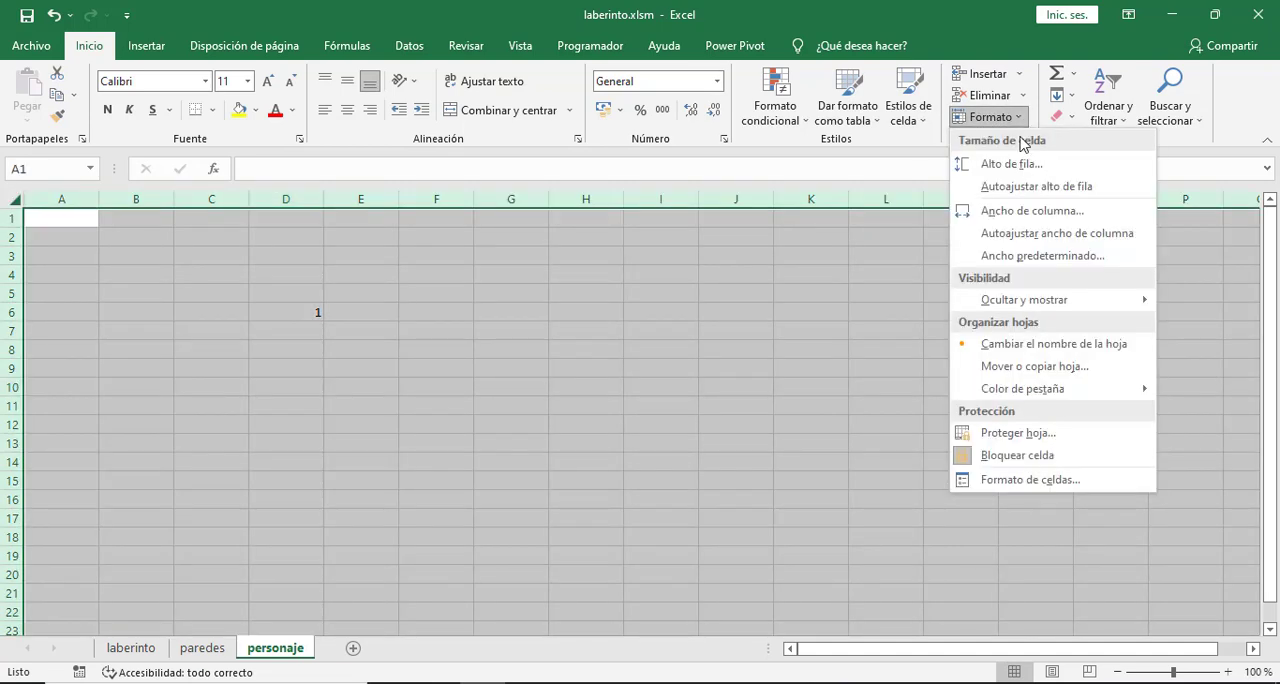
{"action": "left_click", "coordinate": [1016, 166]}
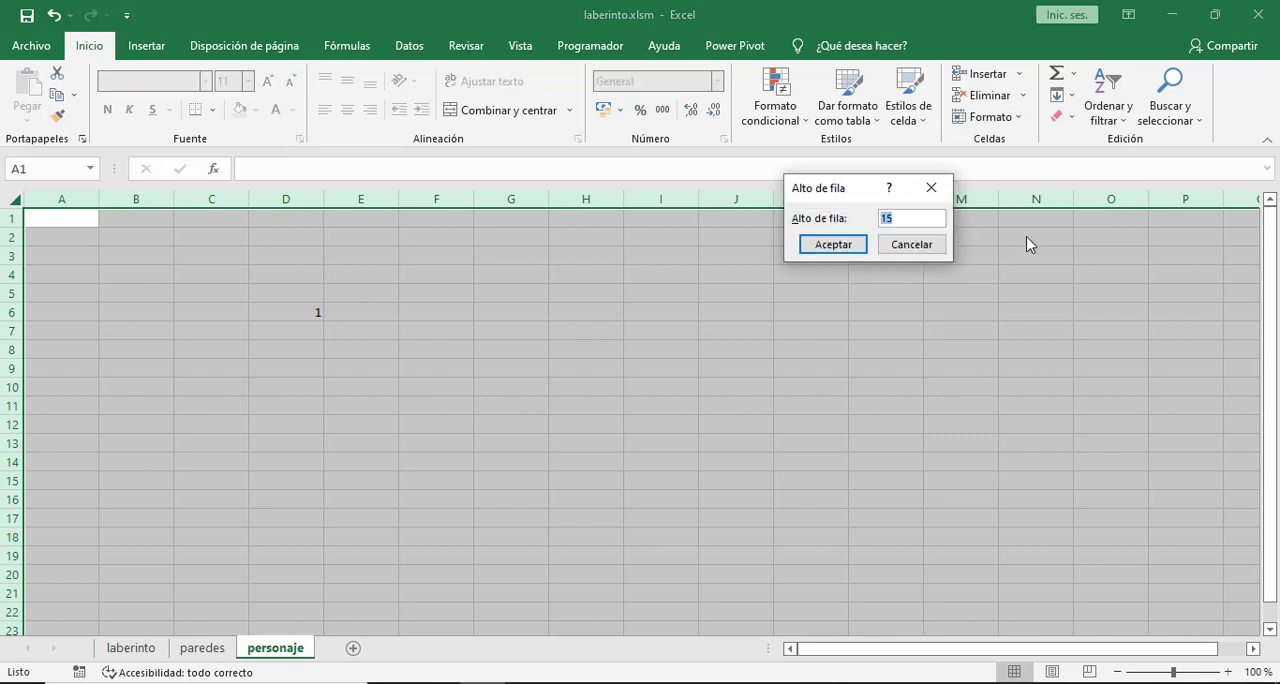
{"action": "type", "text": "20"}
{"action": "left_click", "coordinate": [828, 244]}
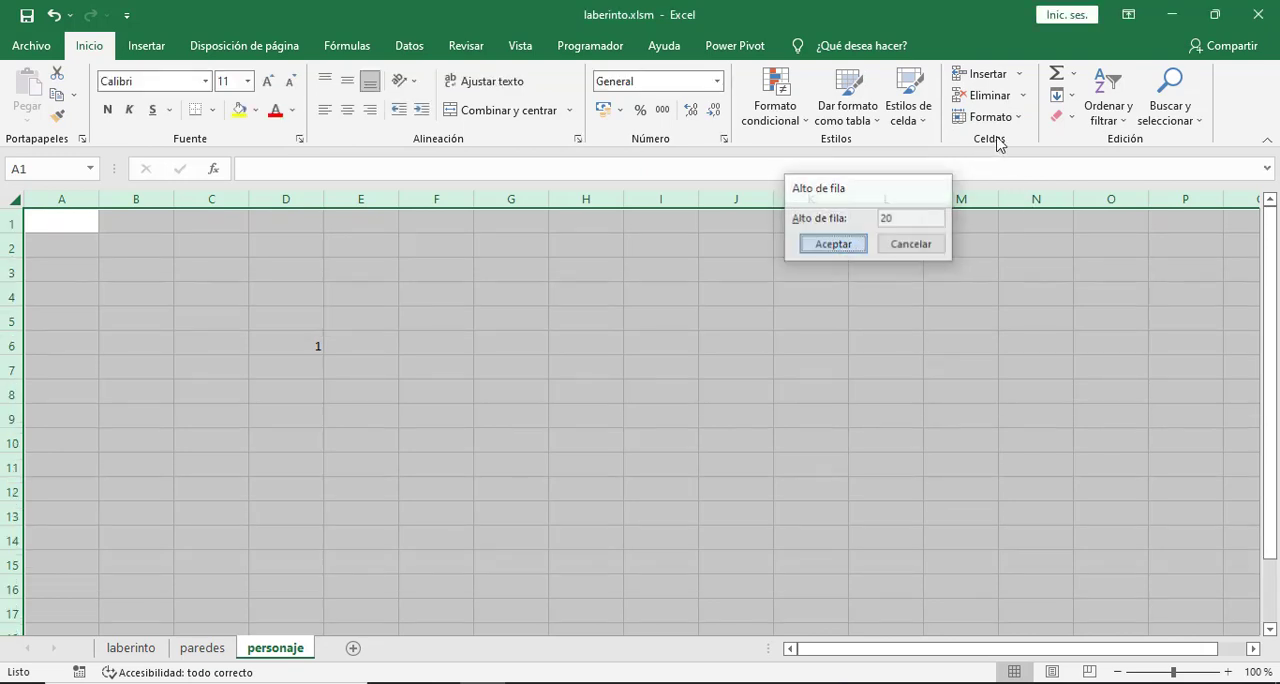
{"action": "left_click", "coordinate": [1006, 124]}
{"action": "left_click", "coordinate": [1010, 212]}
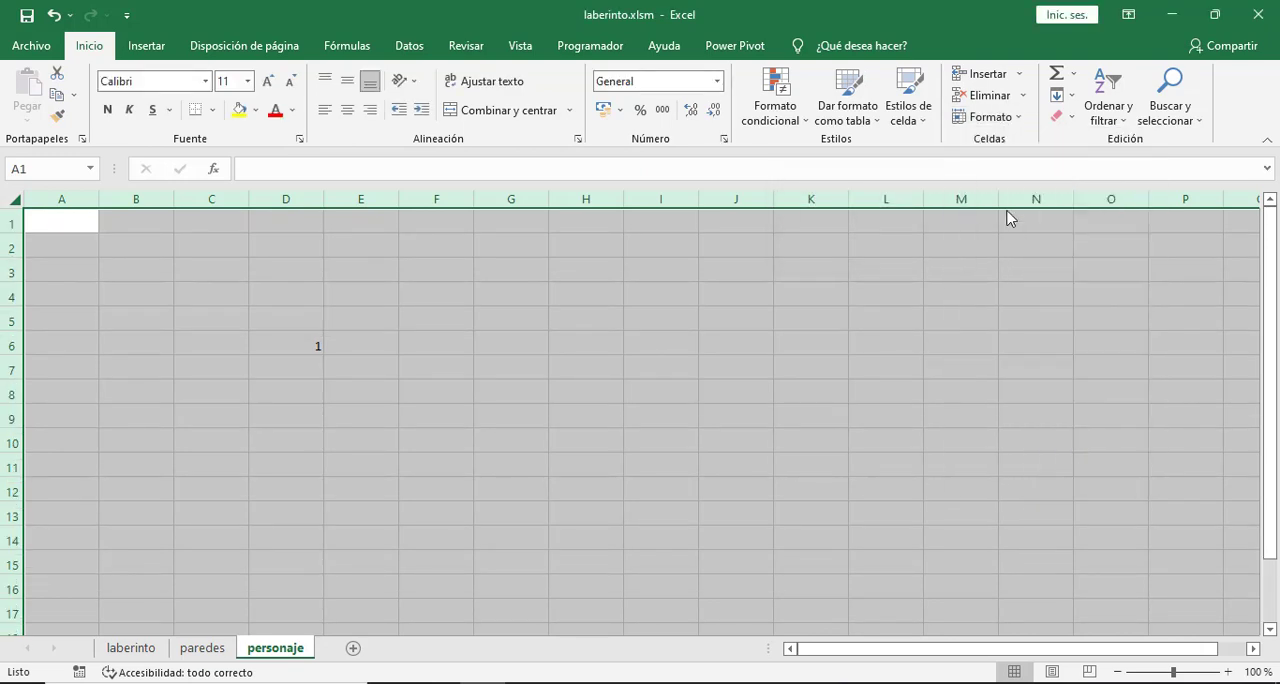
{"action": "type", "text": "4"}
{"action": "key", "text": "Return"}
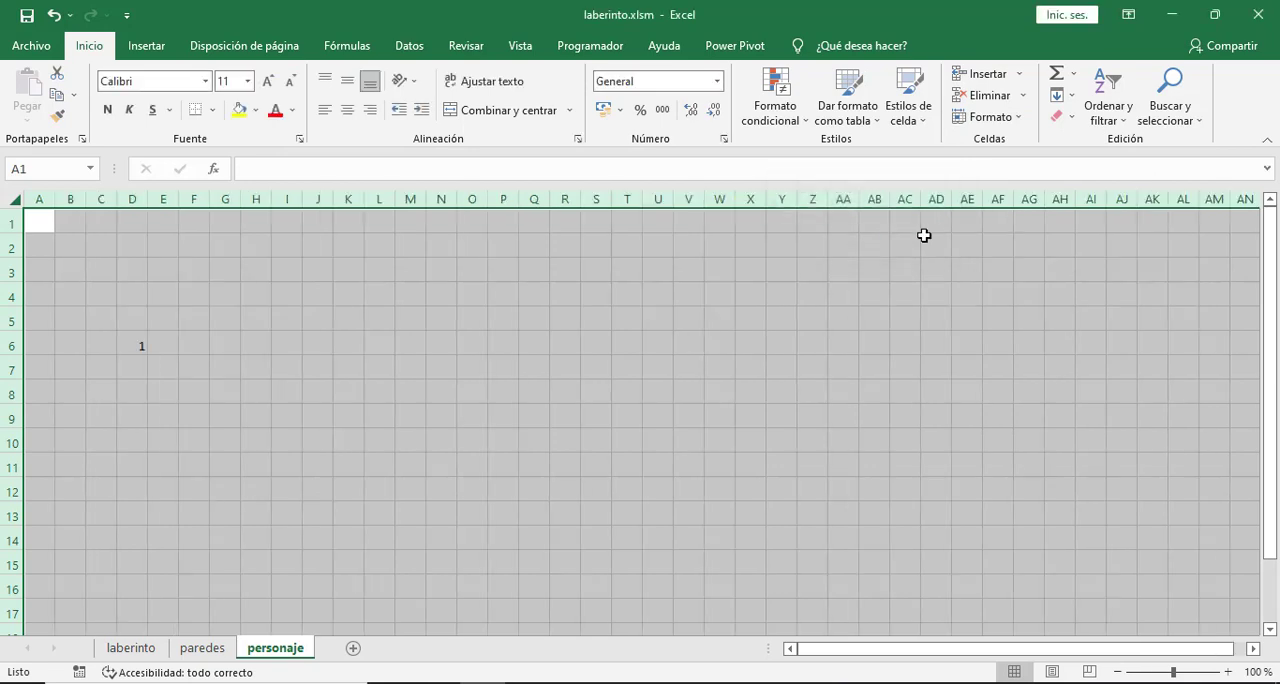
{"action": "left_click", "coordinate": [368, 366]}
- Compare cell D6 on the personaje sheet with the same corridor cell on the laberinto sheet
{"action": "left_click", "coordinate": [140, 349]}
{"action": "type", "text": "1"}
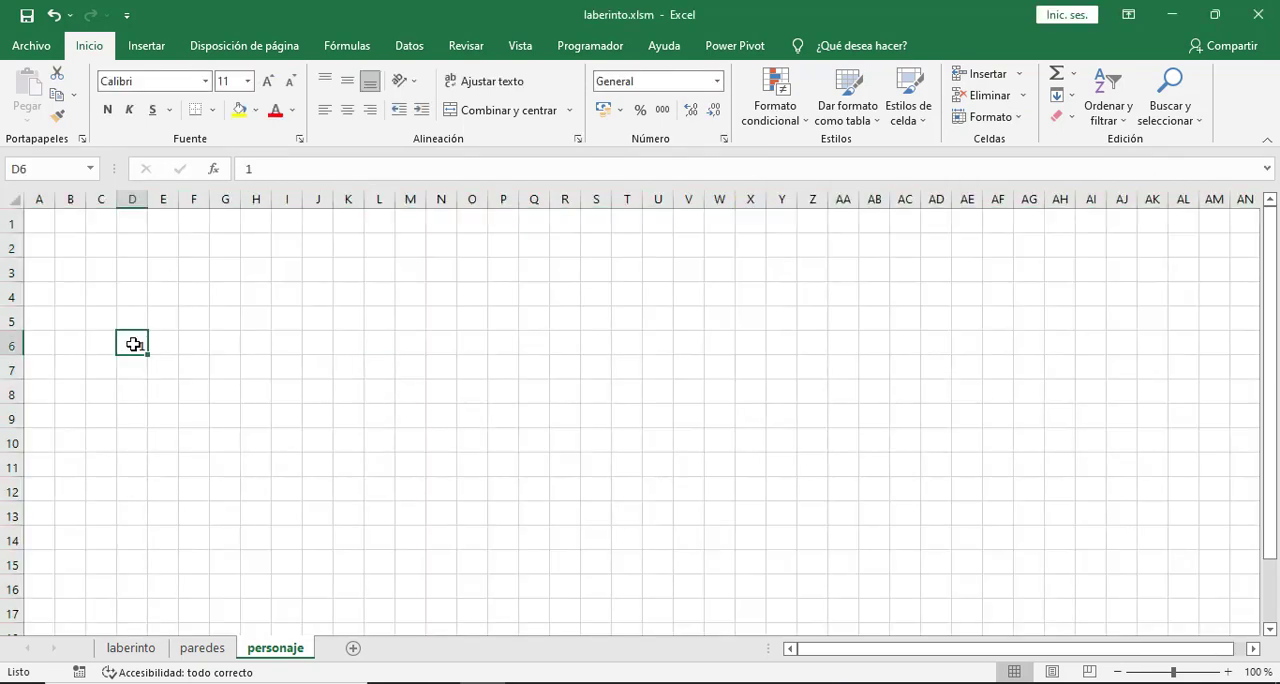
{"action": "left_click", "coordinate": [235, 441]}
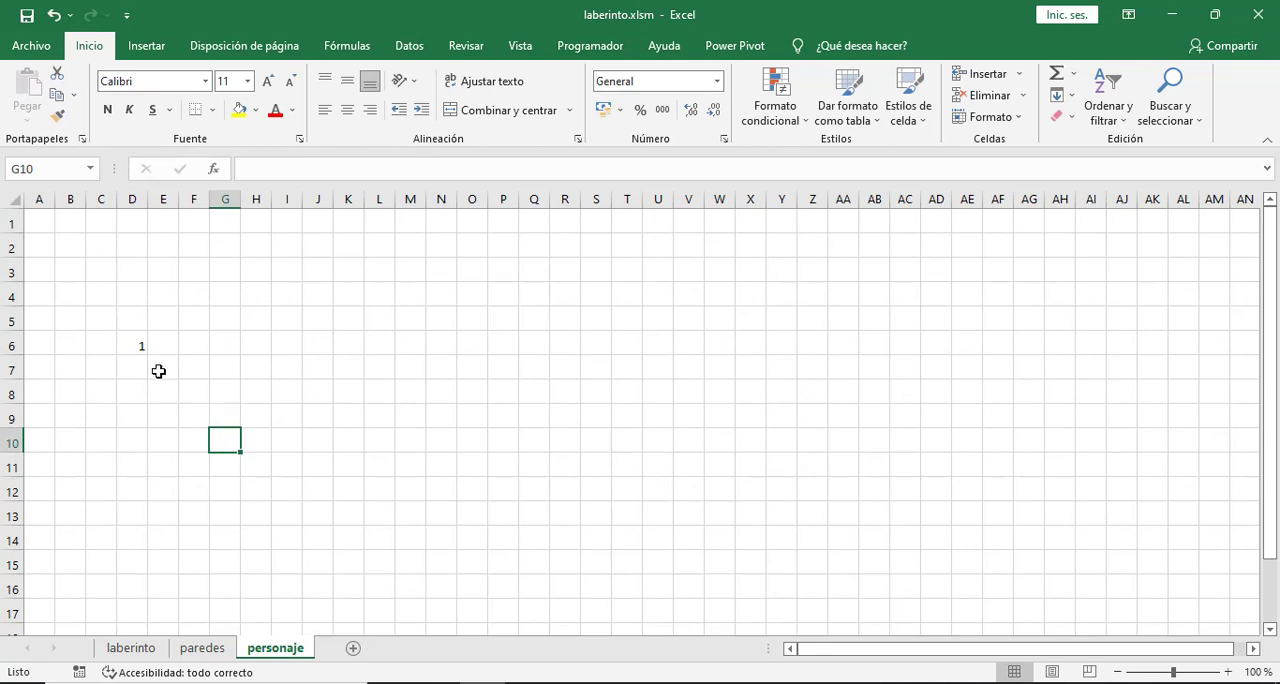
{"action": "left_click", "coordinate": [134, 343]}
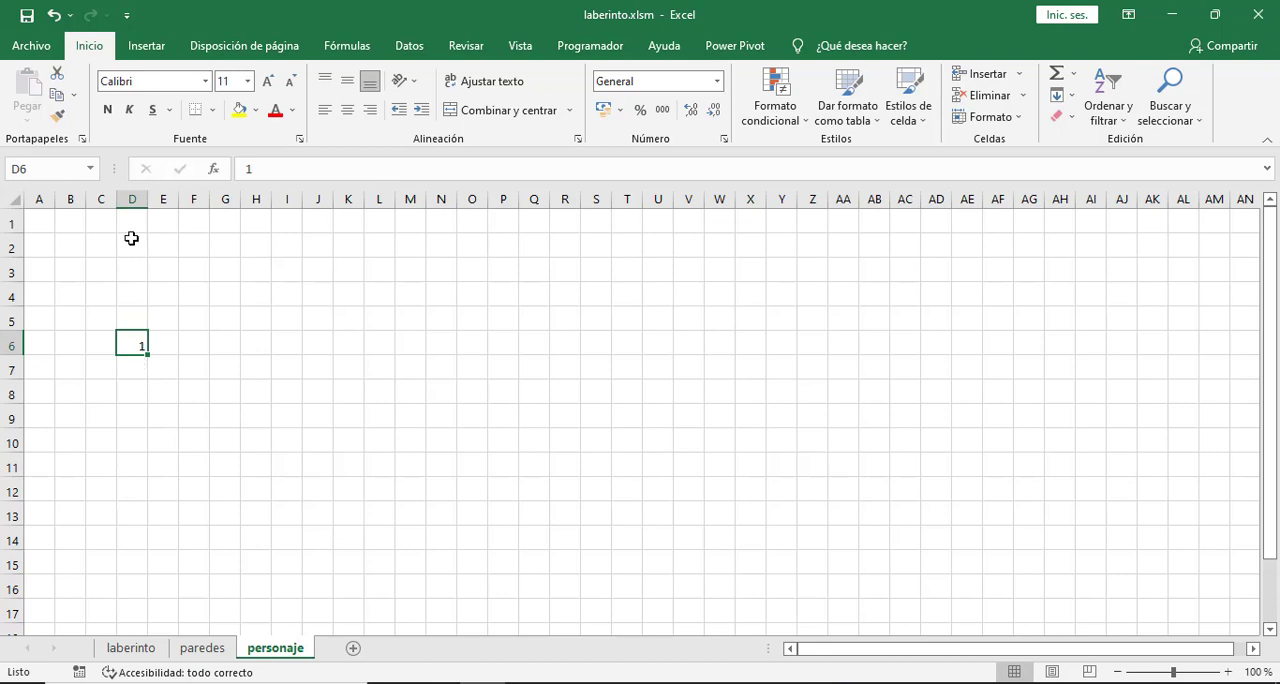
{"action": "left_click", "coordinate": [133, 649]}
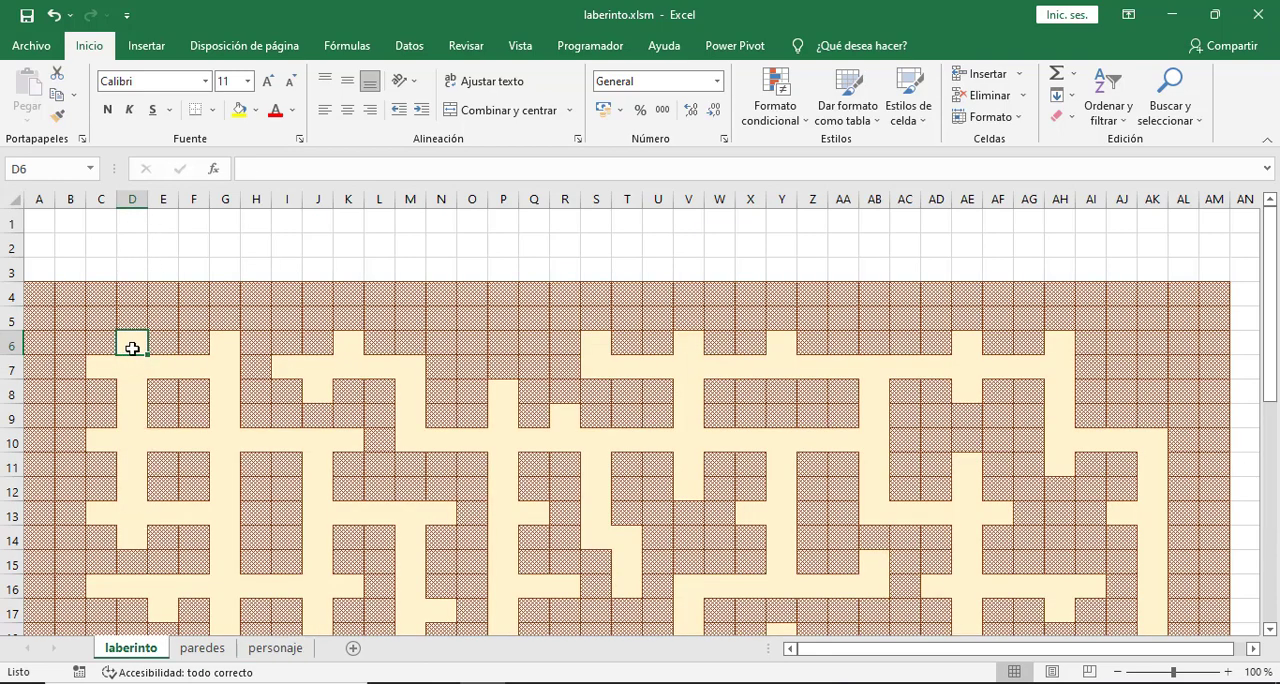
{"action": "left_click", "coordinate": [275, 648]}
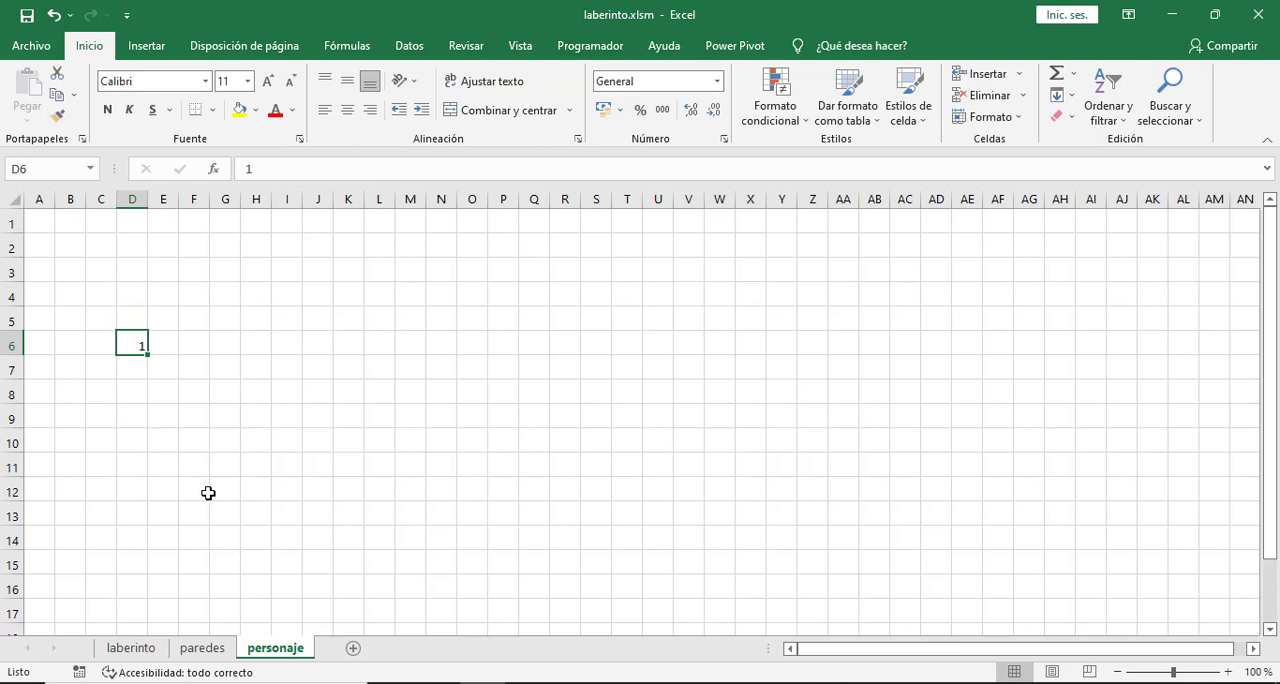
{"action": "left_click", "coordinate": [140, 650]}
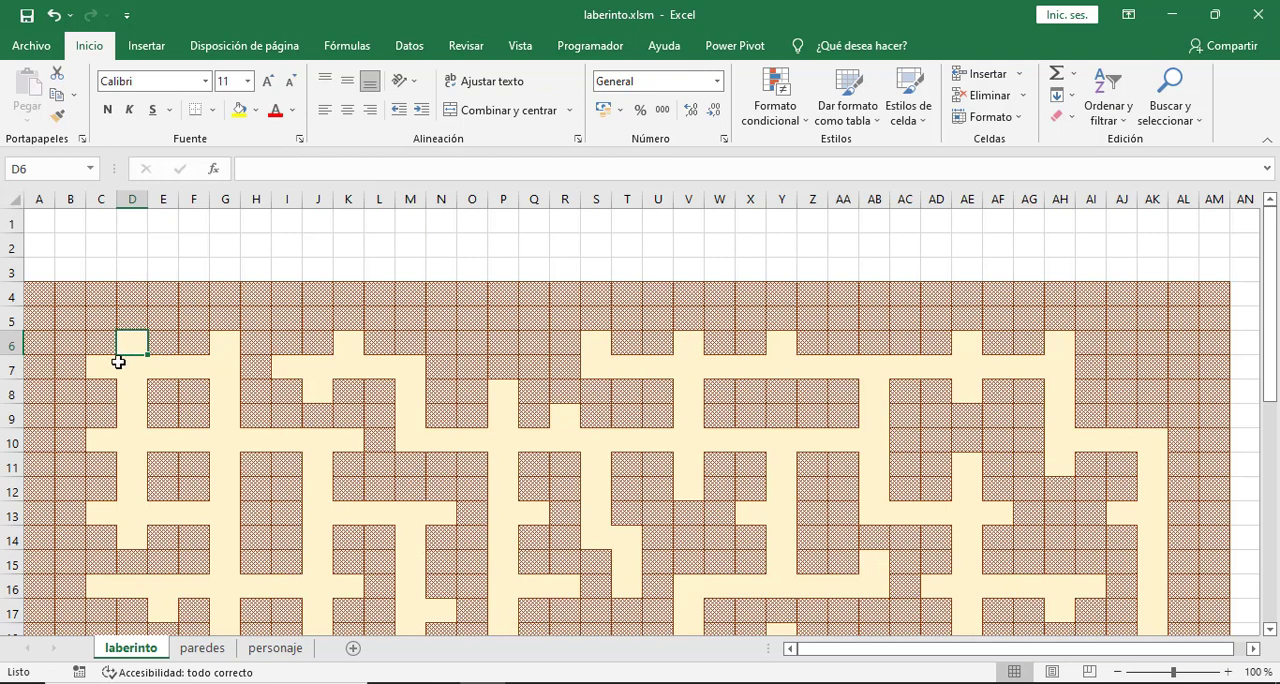
{"action": "left_click", "coordinate": [272, 648]}
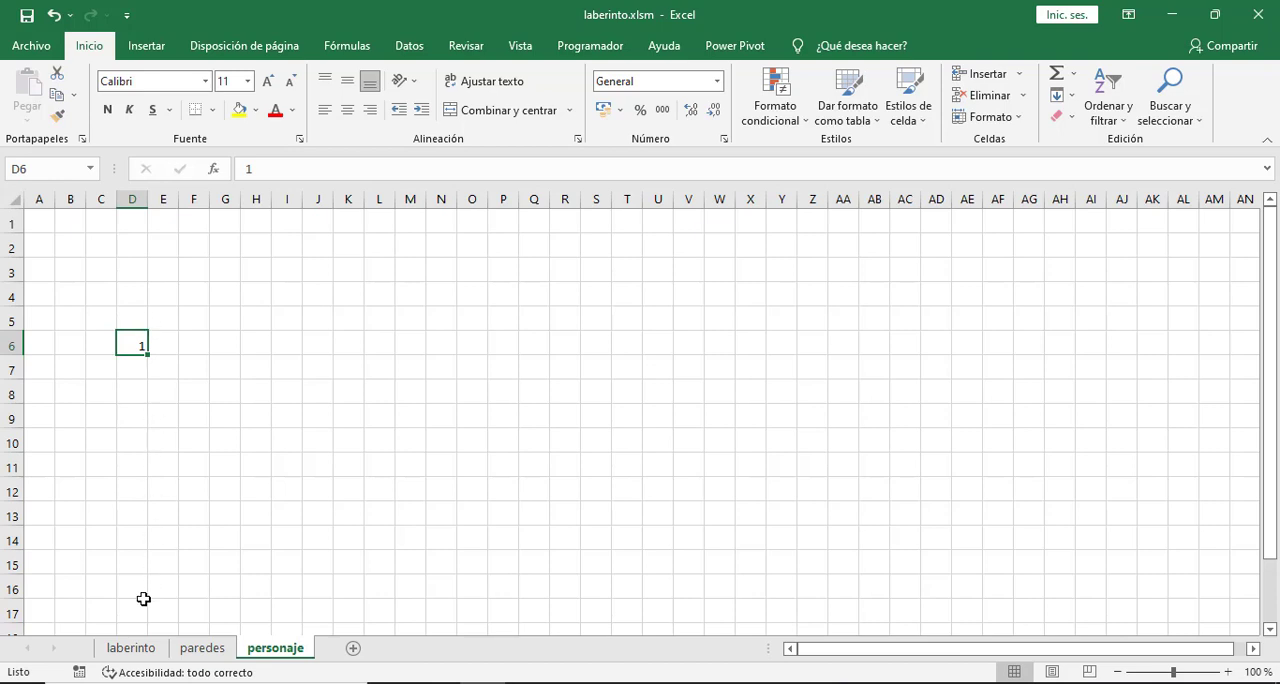
{"action": "left_click", "coordinate": [128, 650]}
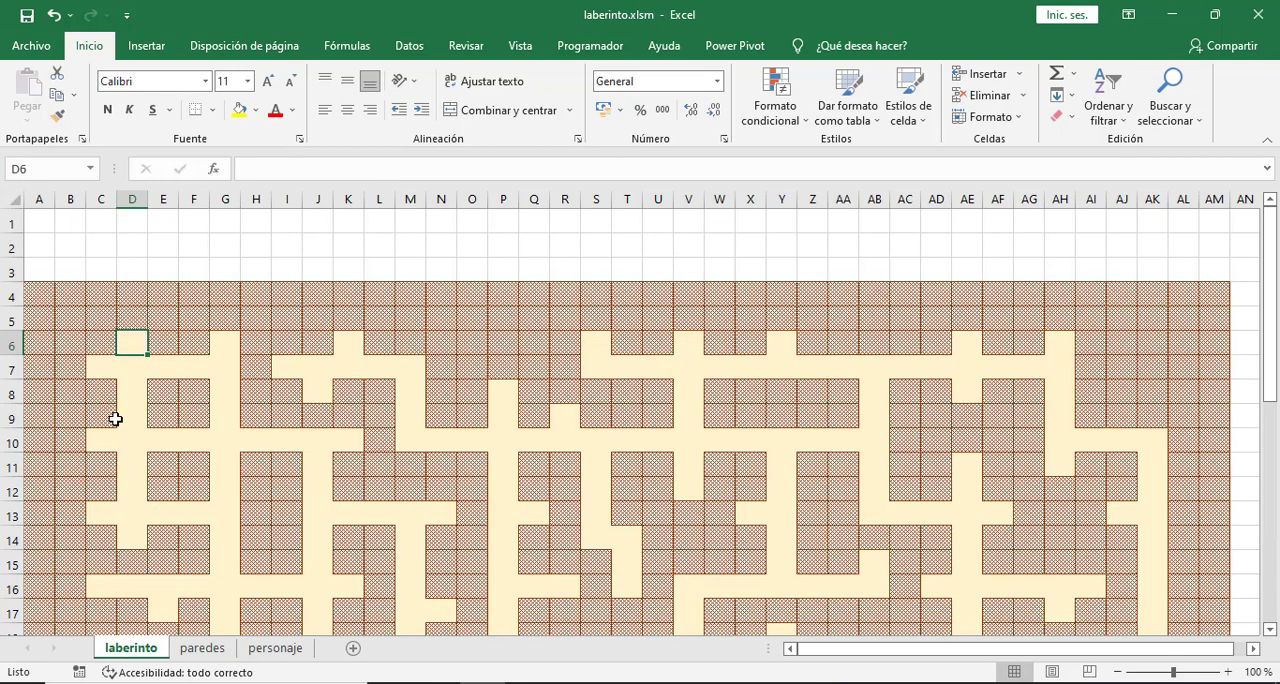
- Start a formula-based conditional formatting rule for cell A4 of laberinto, with a relative reference to cell A4 of the personaje sheet
{"action": "left_click", "coordinate": [35, 296]}
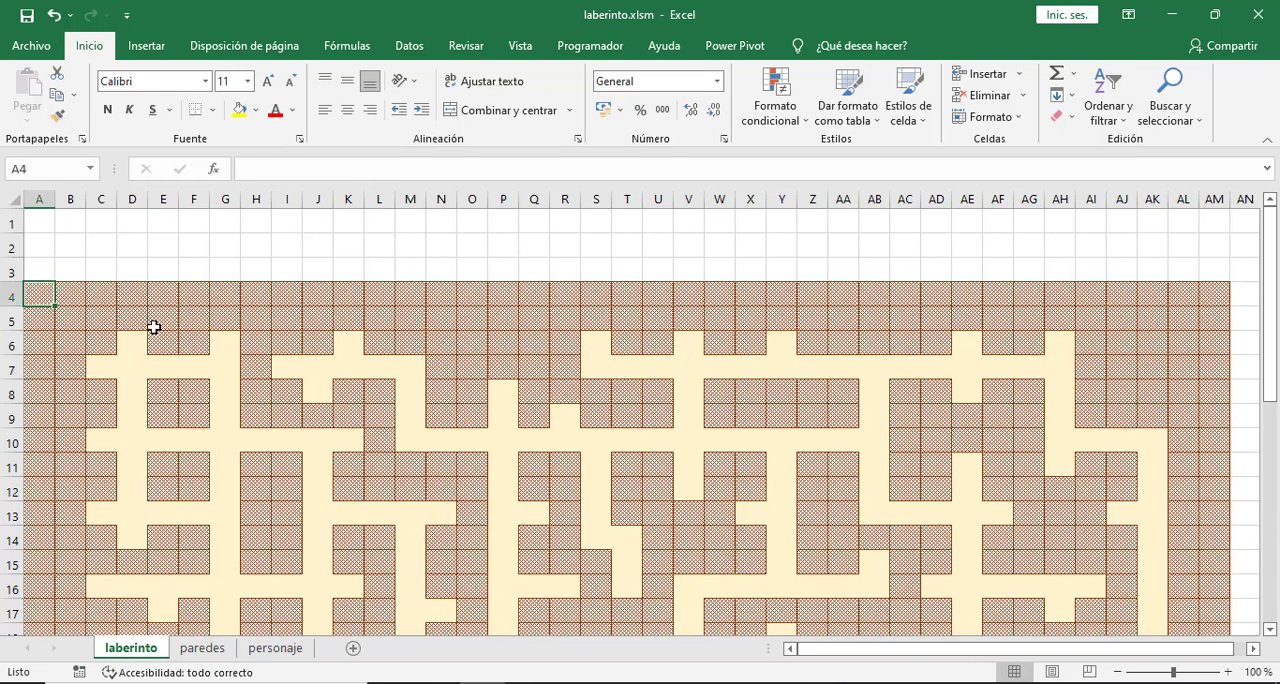
{"action": "left_click", "coordinate": [798, 125]}
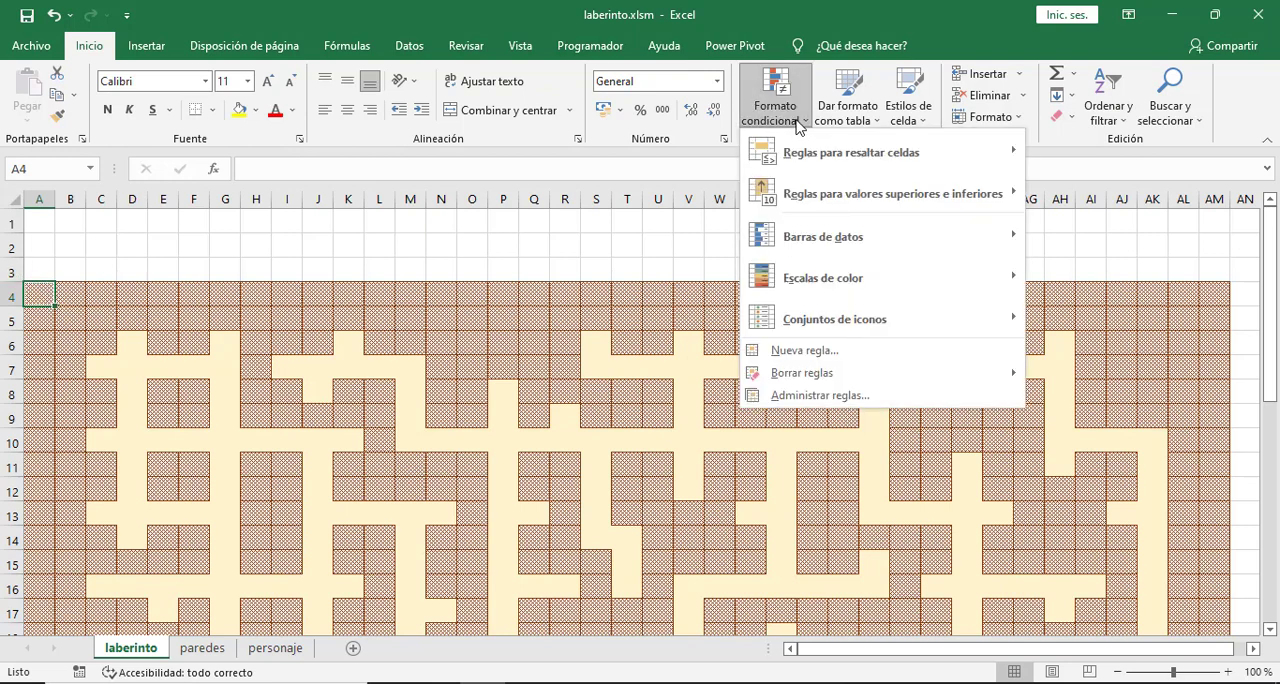
{"action": "left_click", "coordinate": [832, 352]}
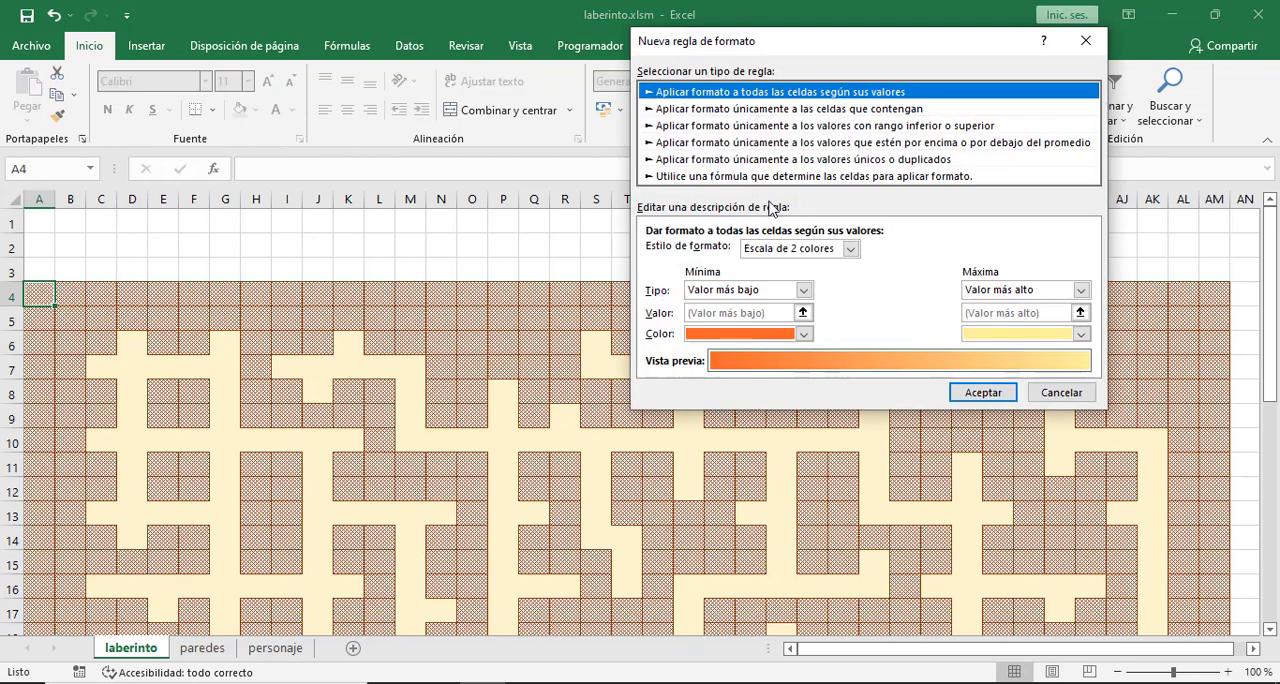
{"action": "left_click", "coordinate": [756, 177]}
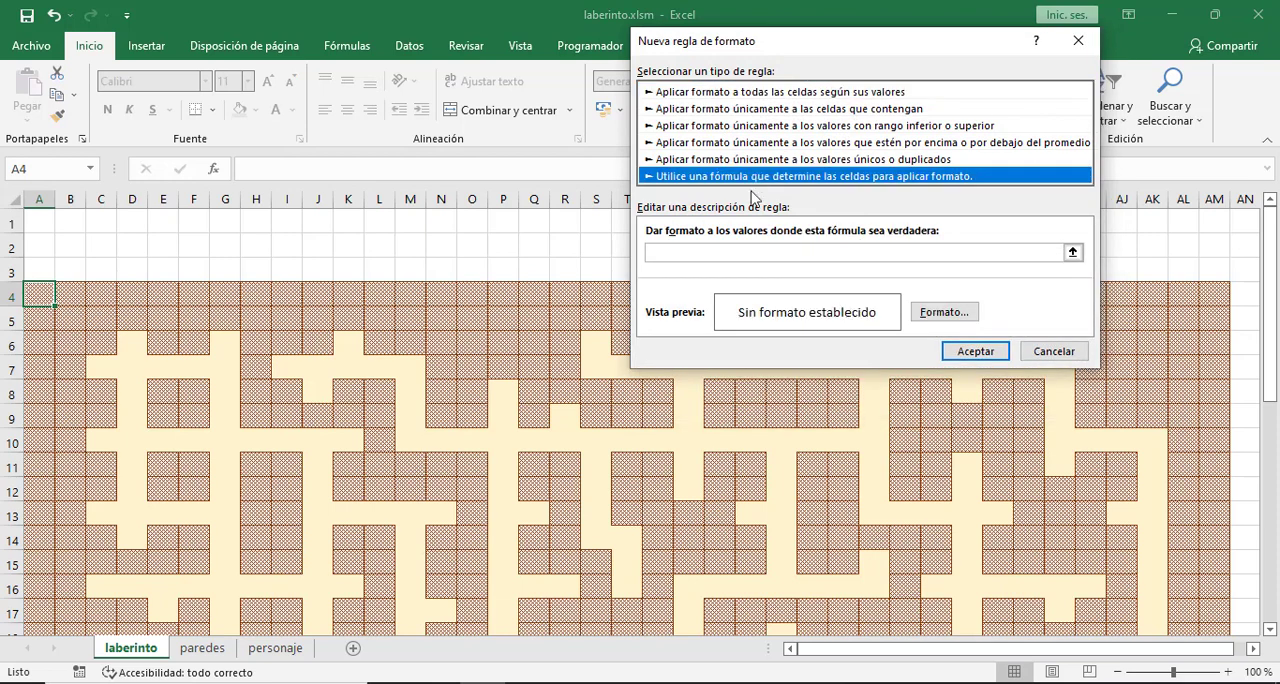
{"action": "left_click", "coordinate": [718, 251]}
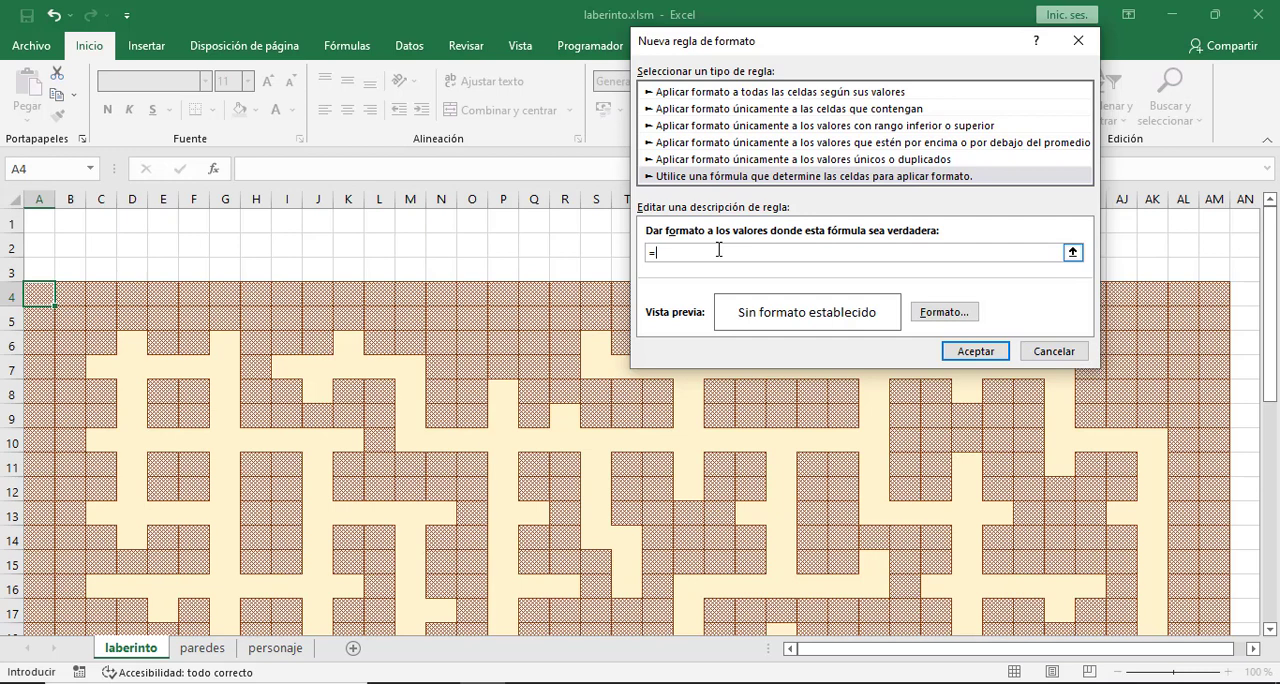
{"action": "left_click", "coordinate": [270, 652]}
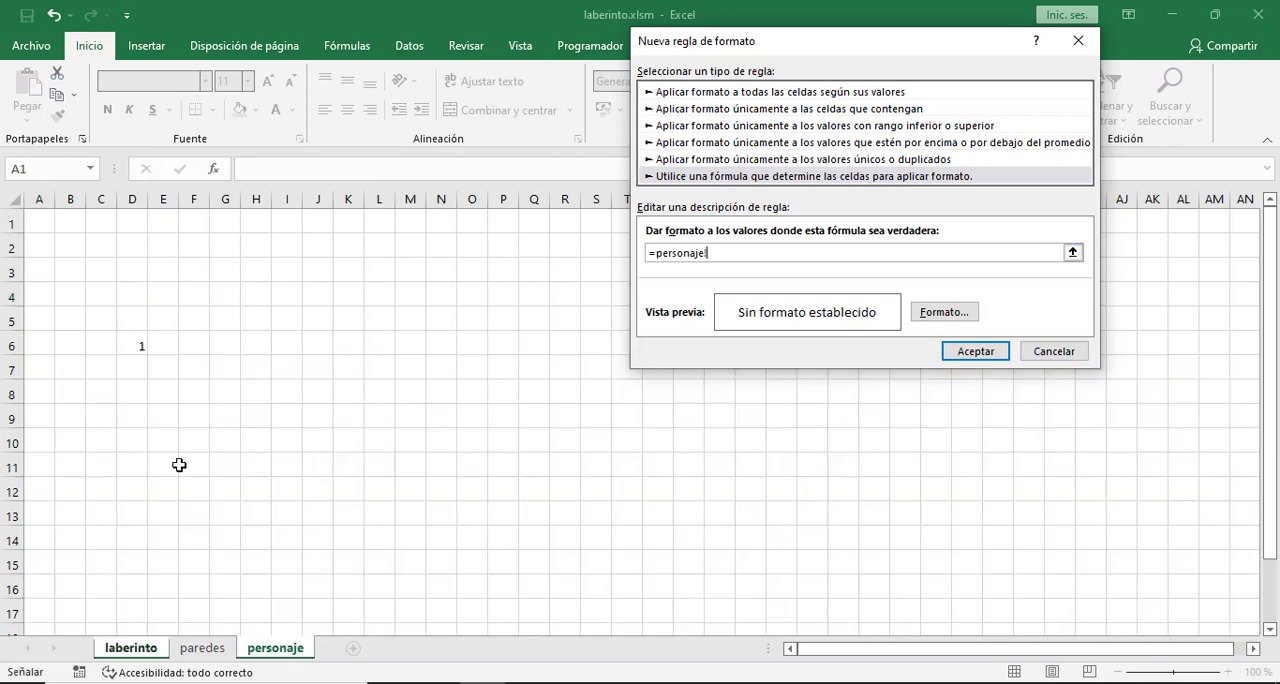
{"action": "left_click", "coordinate": [46, 296]}
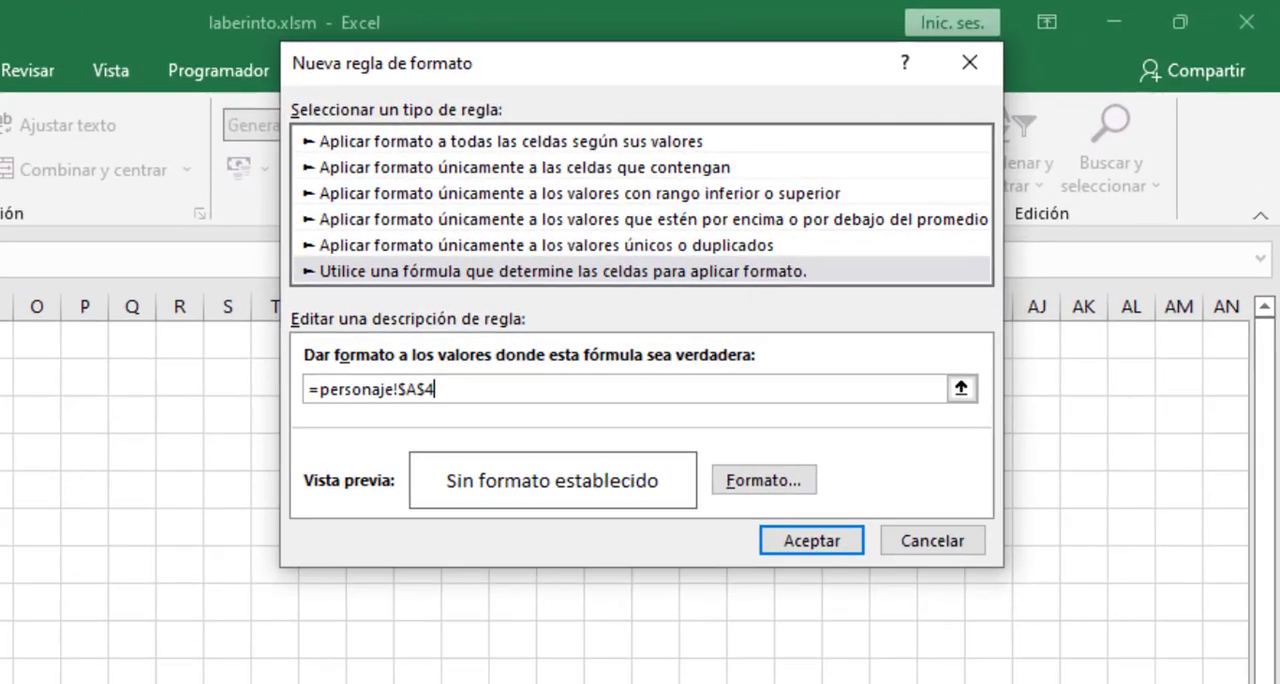
{"action": "key", "text": "F4"}
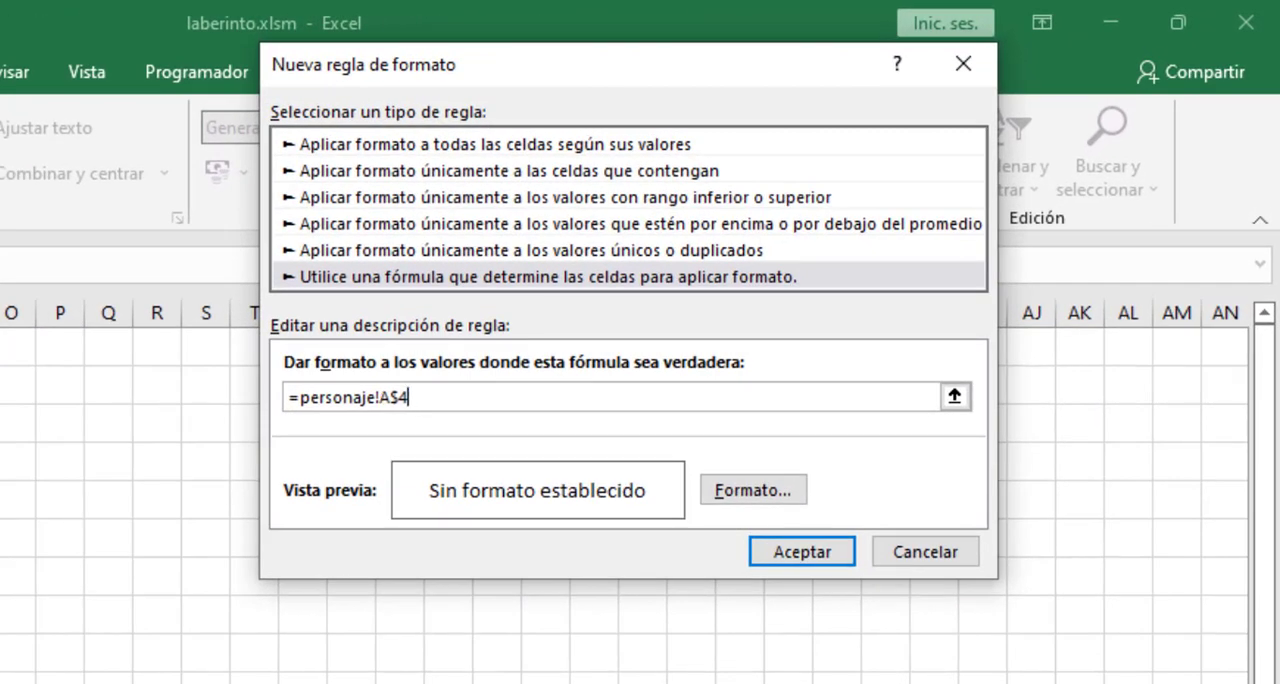
{"action": "key", "text": "F4"}
- Give the rule a two-color gradient fill from the center, yellow to white, and apply the rule
{"action": "left_click", "coordinate": [755, 492]}
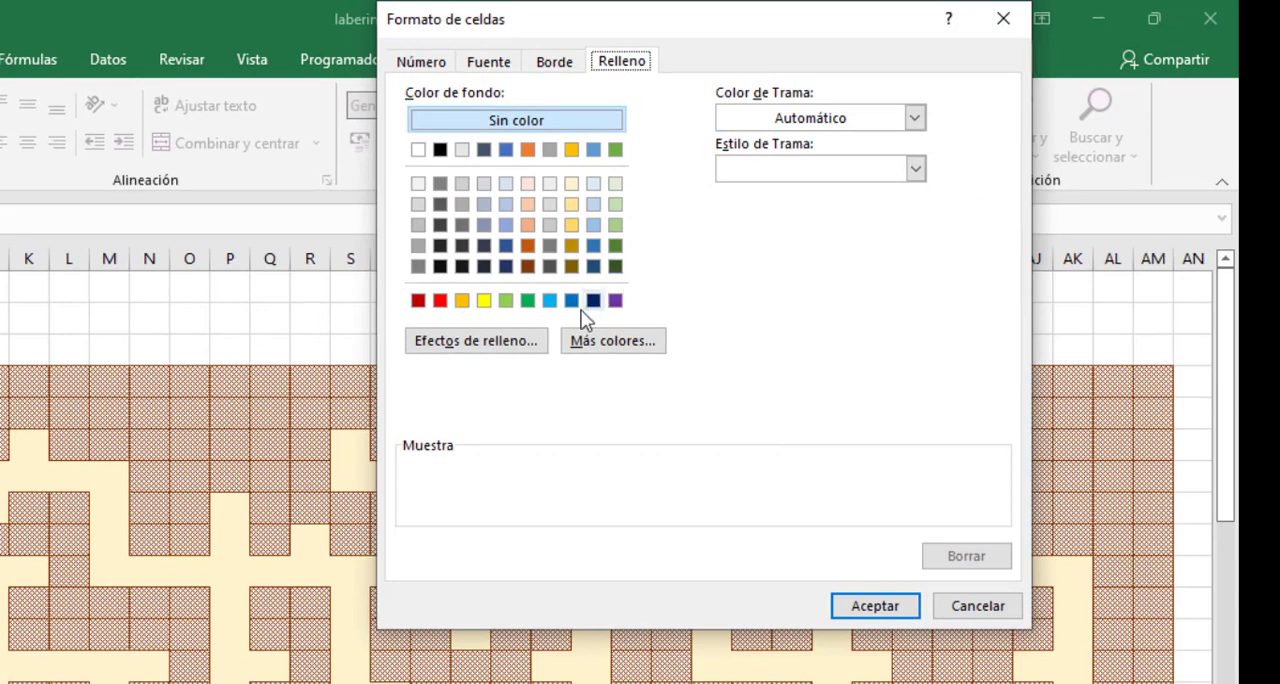
{"action": "left_click", "coordinate": [513, 344]}
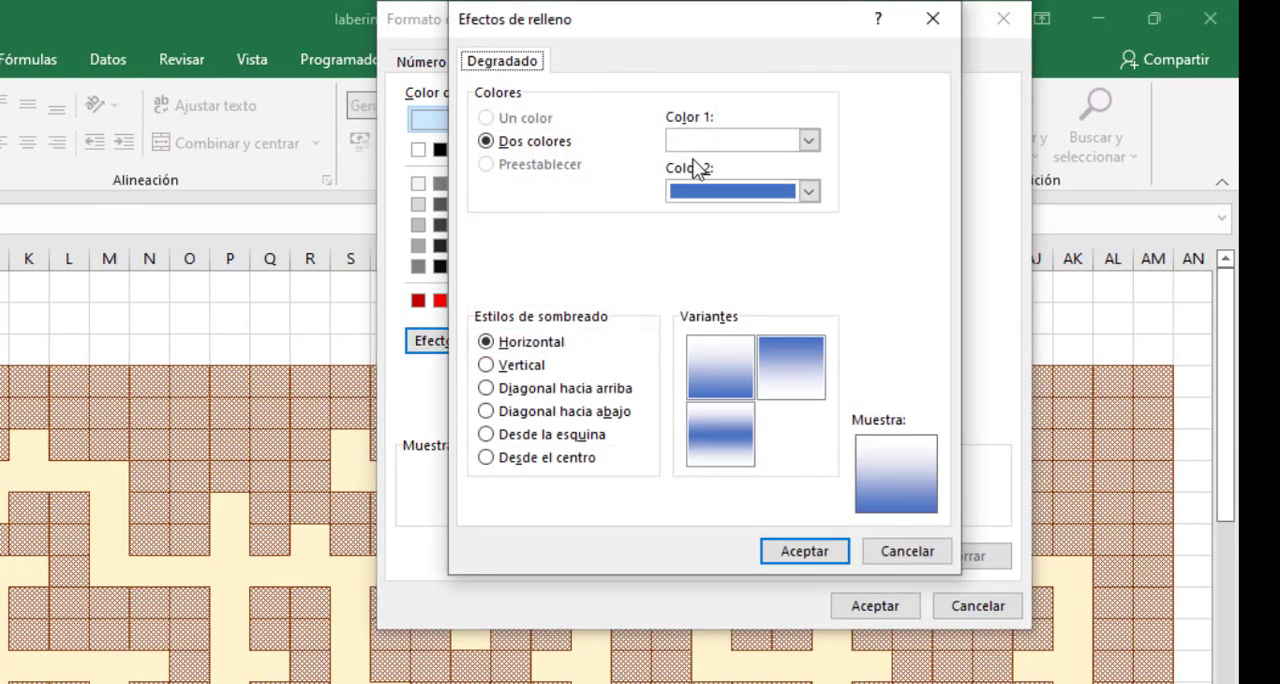
{"action": "left_click", "coordinate": [486, 458]}
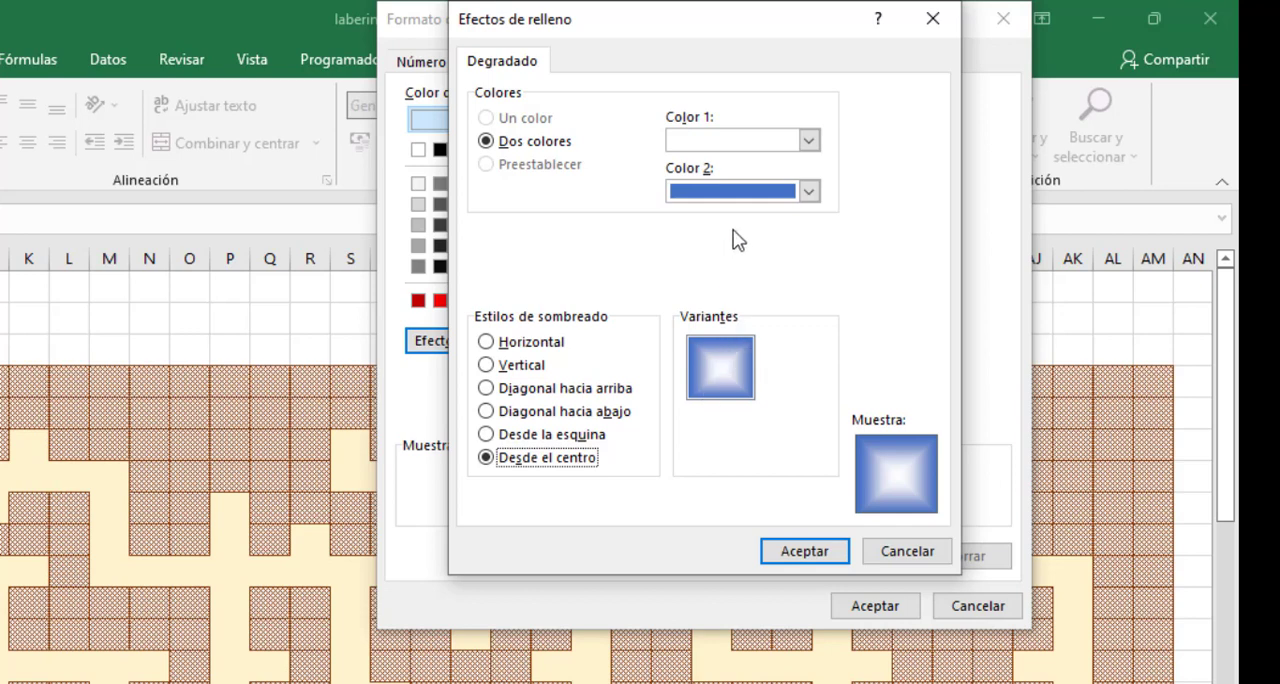
{"action": "left_click", "coordinate": [726, 143]}
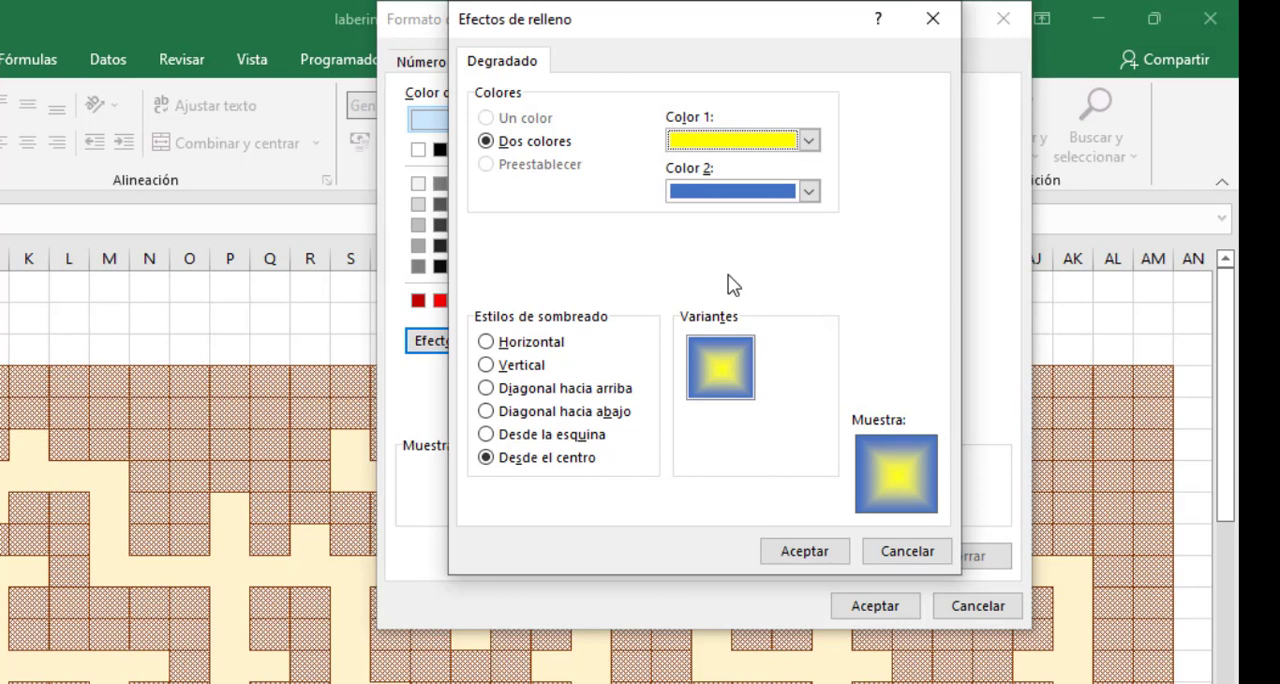
{"action": "left_click", "coordinate": [712, 193]}
{"action": "left_click", "coordinate": [678, 247]}
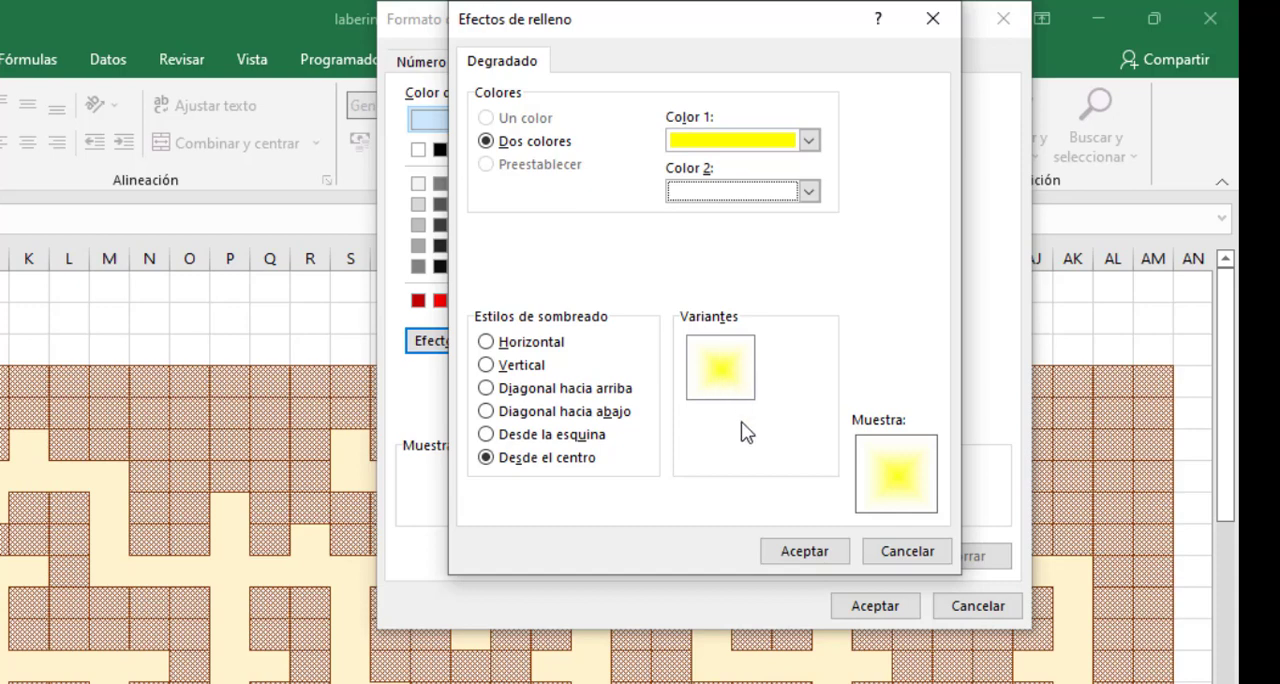
{"action": "left_click", "coordinate": [806, 556]}
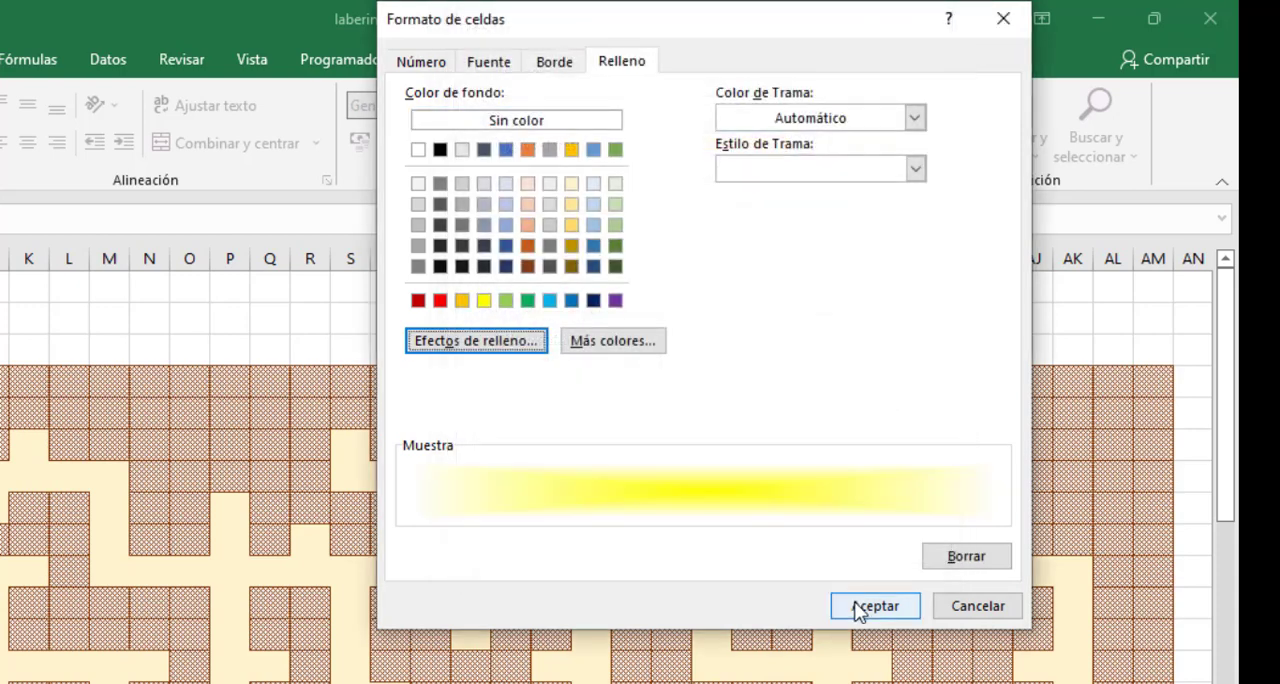
{"action": "left_click", "coordinate": [857, 606]}
{"action": "left_click", "coordinate": [826, 458]}
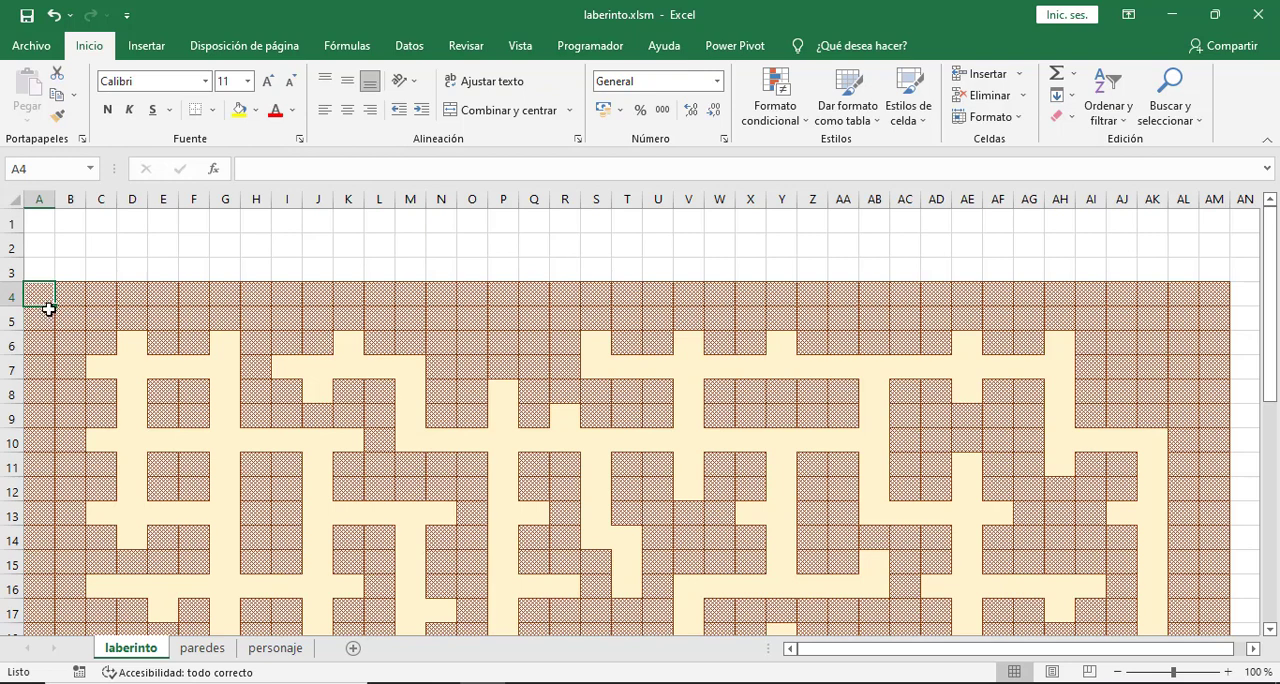
- Extend the character formatting rule from cell A4 across the whole maze on laberinto
{"action": "mouse_move", "coordinate": [56, 311]}
{"action": "left_mouse_down"}
{"action": "mouse_move", "coordinate": [1222, 306]}
{"action": "mouse_move", "coordinate": [1234, 614]}
{"action": "mouse_move", "coordinate": [1216, 654]}
{"action": "mouse_move", "coordinate": [1220, 590]}
{"action": "left_mouse_up"}
{"action": "scroll", "coordinate": [277, 334], "scroll_direction": "up", "scroll_amount": 7}
{"action": "left_click", "coordinate": [278, 336]}
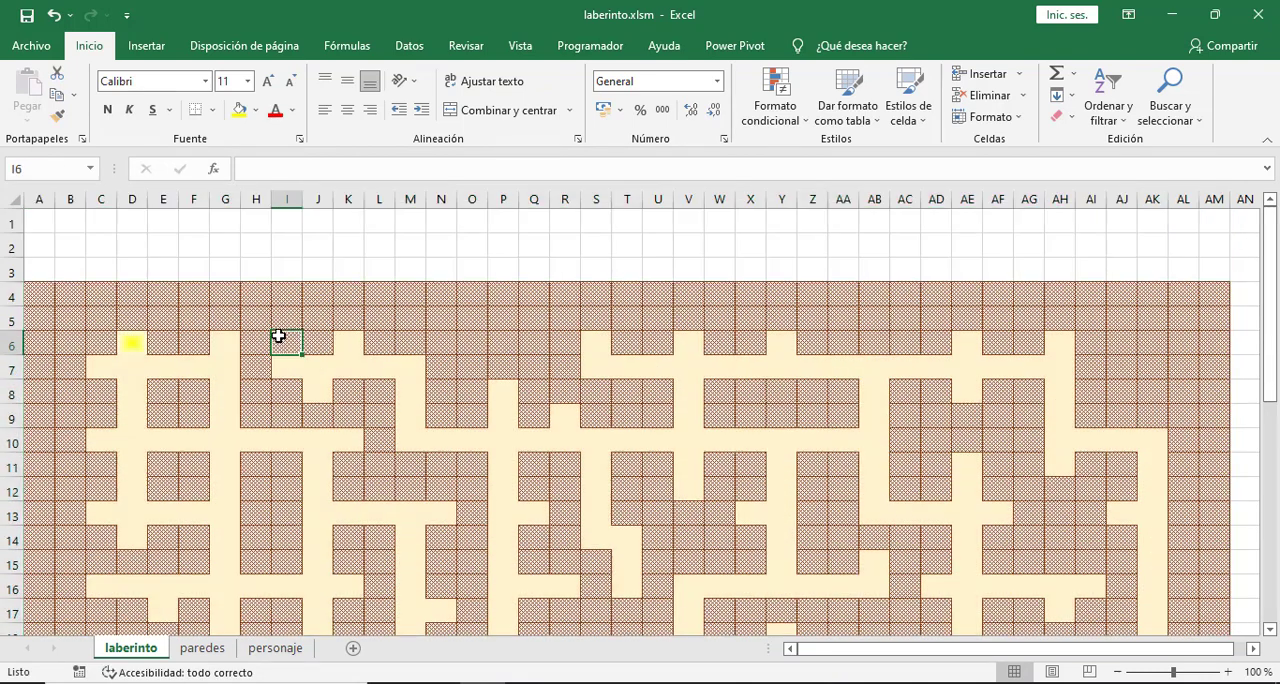
- Move the 1 from D6 to D7 on the personaje sheet and check the character's position on laberinto
{"action": "left_click", "coordinate": [126, 345]}
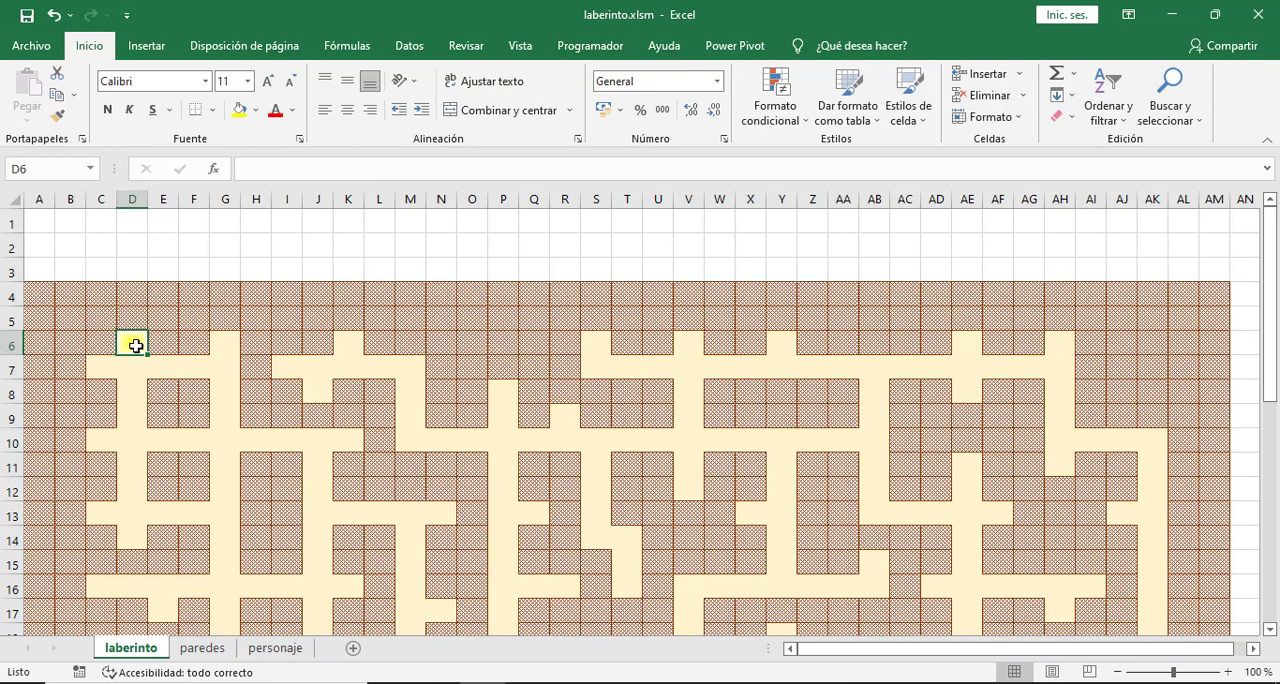
{"action": "left_click", "coordinate": [279, 651]}
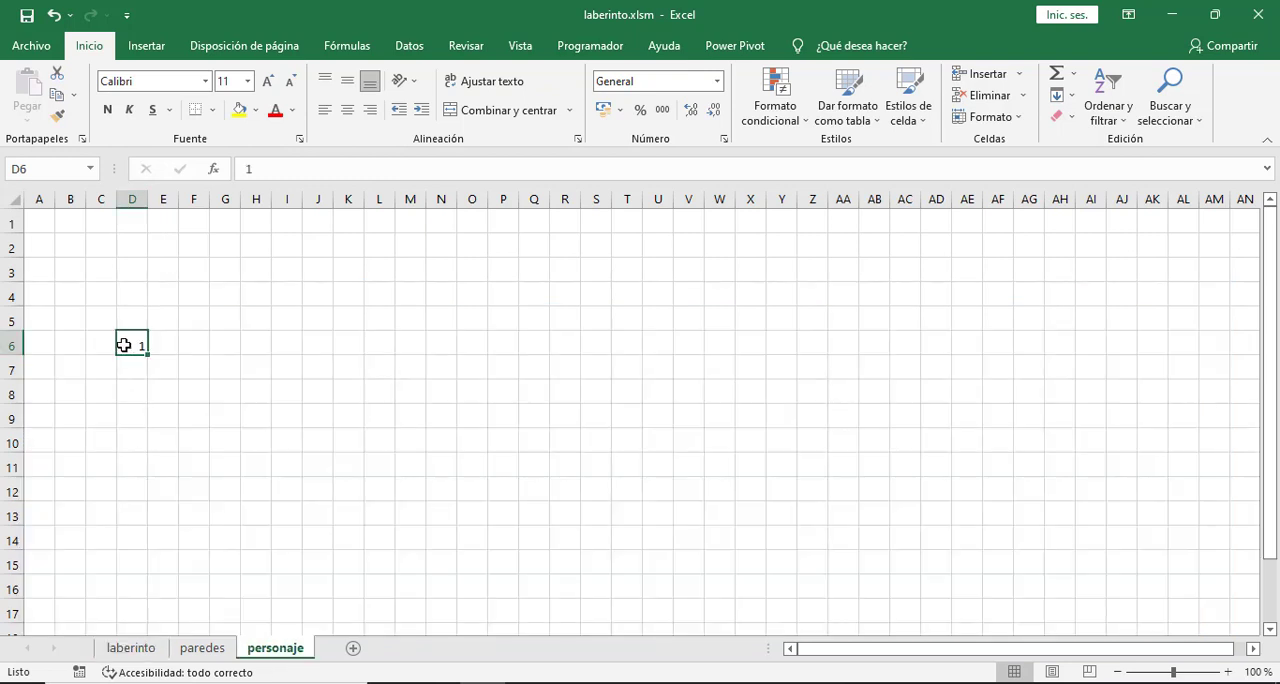
{"action": "left_click", "coordinate": [127, 363]}
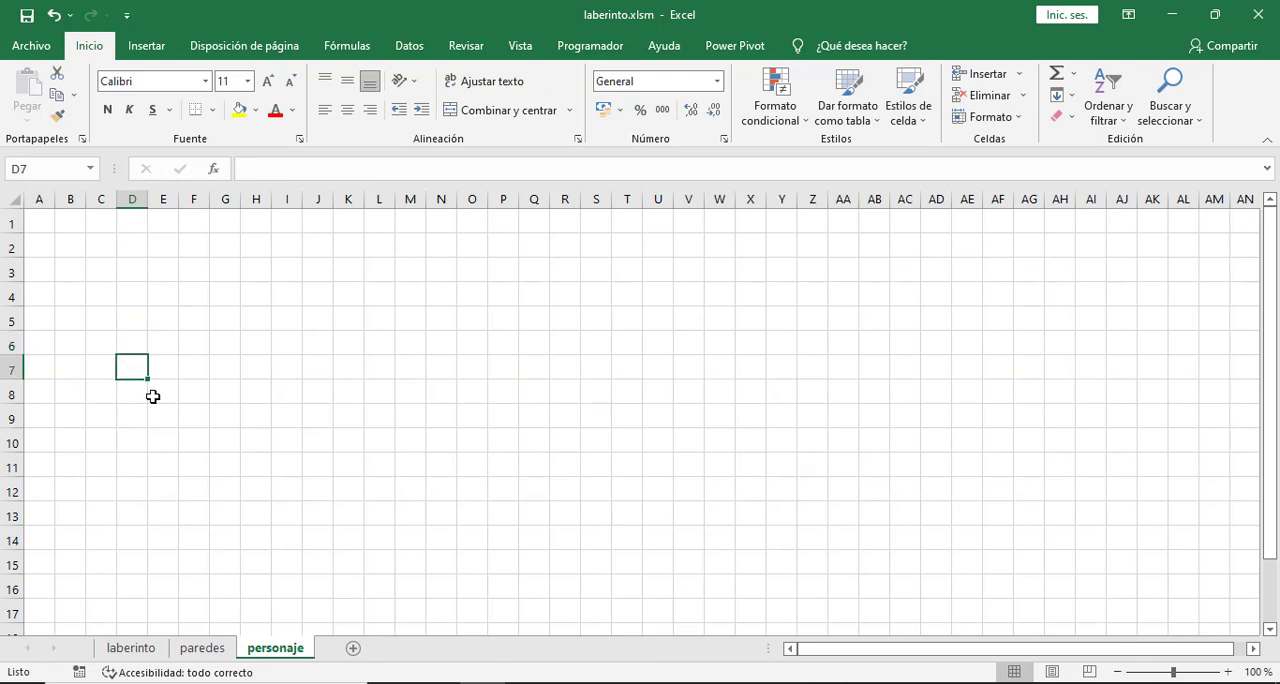
{"action": "type", "text": "1"}
{"action": "left_click", "coordinate": [189, 437]}
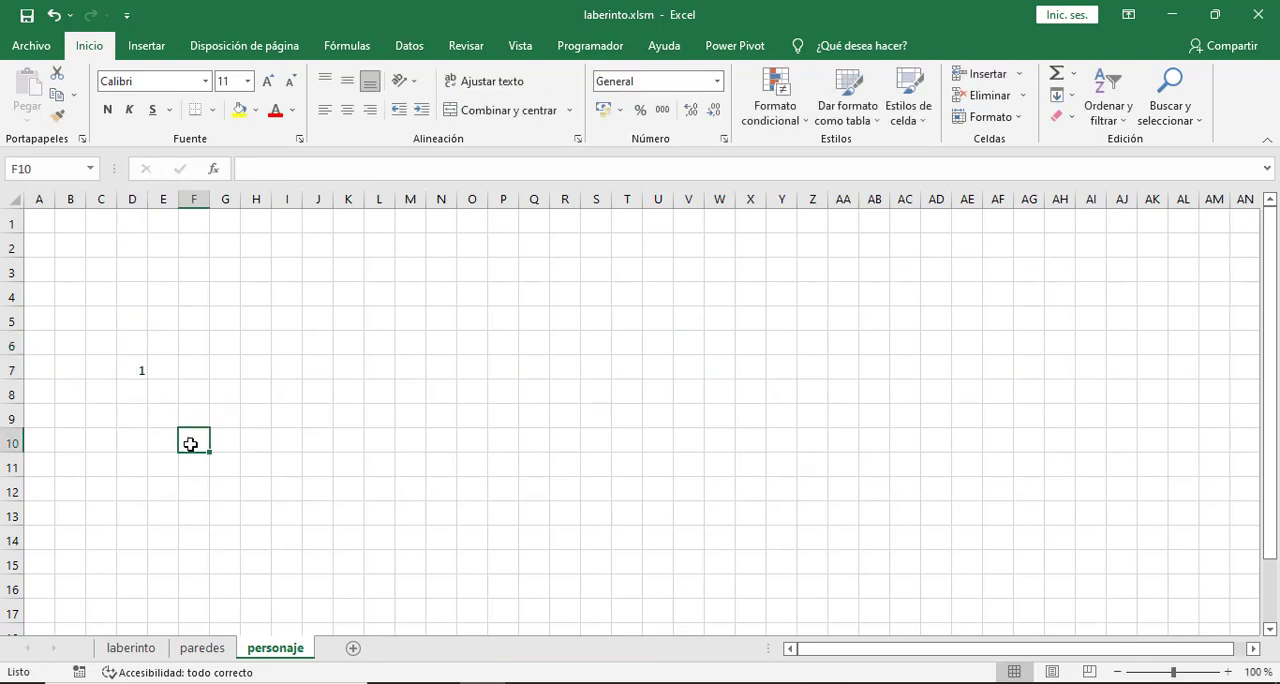
{"action": "left_click", "coordinate": [141, 647]}
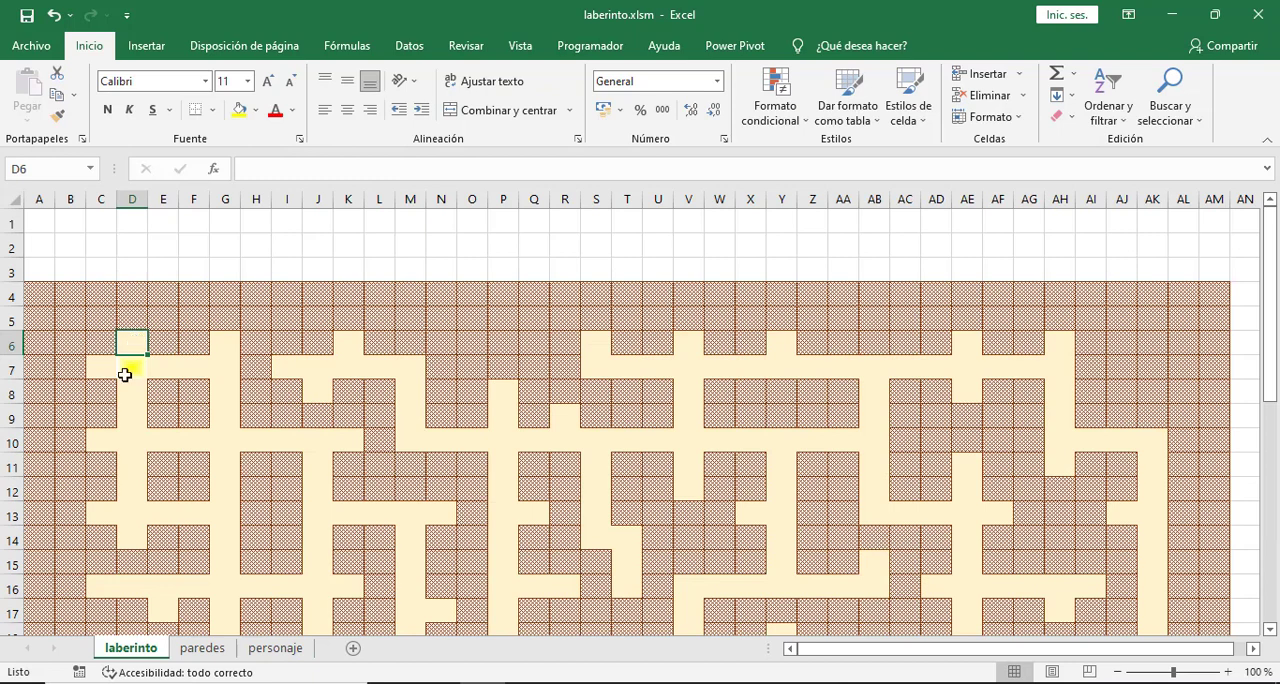
{"action": "left_click", "coordinate": [204, 368]}
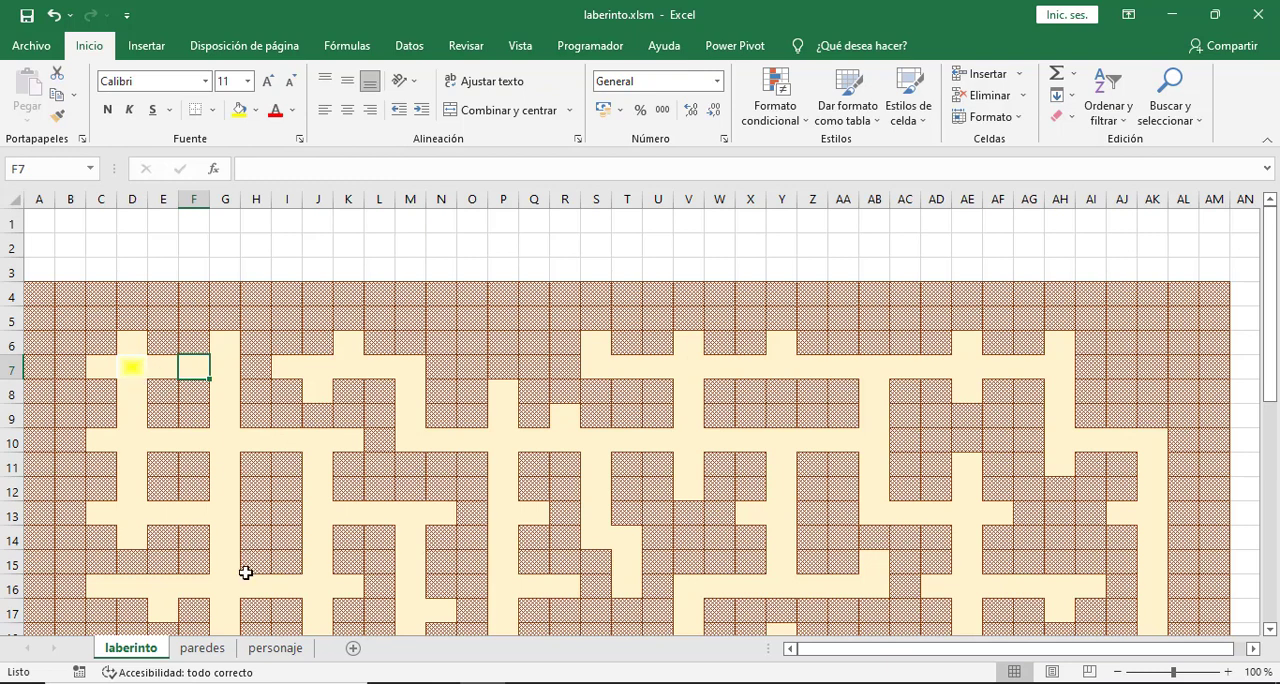
- Move the 1 from D7 to E7 on personaje and check the character on the laberinto sheet
{"action": "left_click", "coordinate": [260, 650]}
{"action": "left_click", "coordinate": [130, 369]}
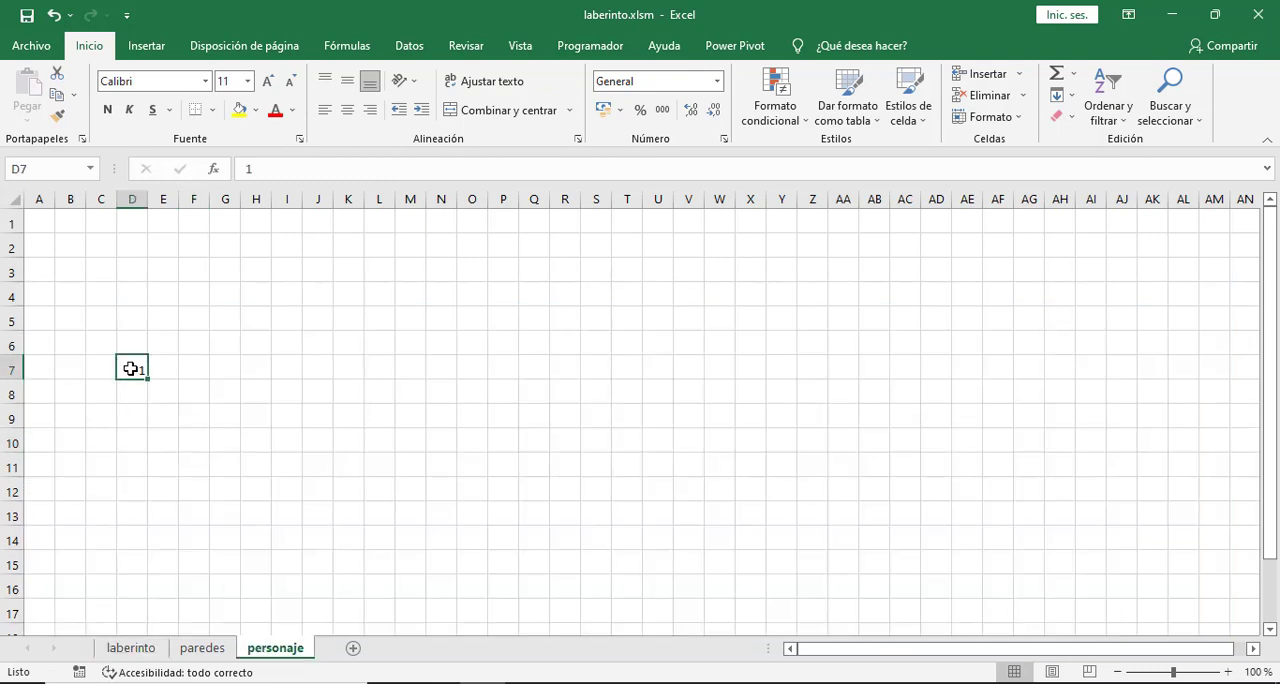
{"action": "left_click_drag", "start_coordinate": [161, 372], "coordinate": [164, 367]}
{"action": "left_click", "coordinate": [217, 437]}
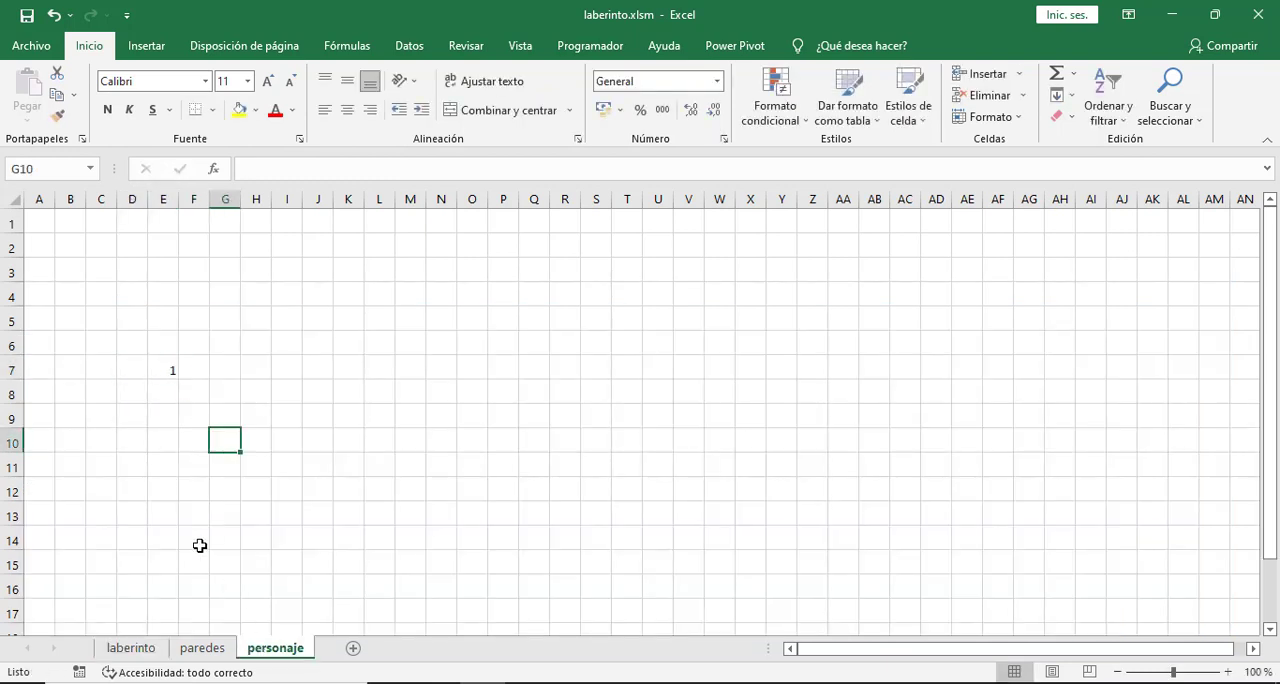
{"action": "left_click", "coordinate": [131, 648]}
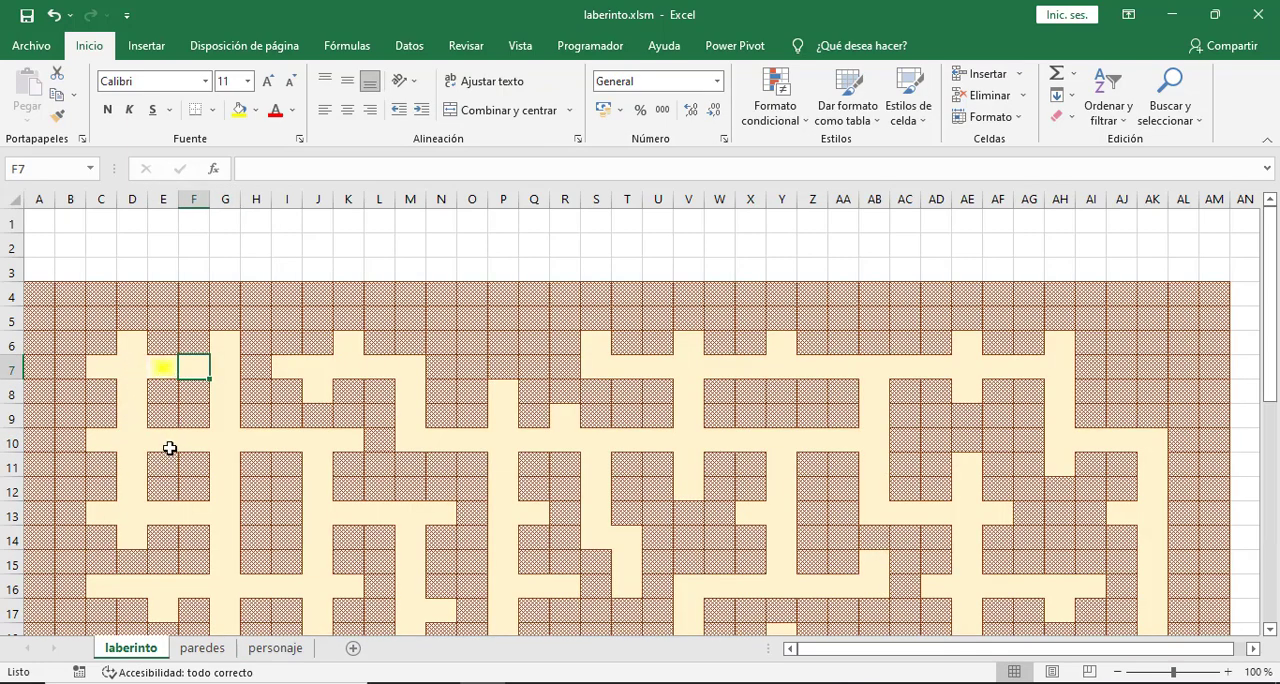
- Clear E7 on personaje, enter 1 in D6 again and return to the laberinto sheet
{"action": "left_click", "coordinate": [275, 648]}
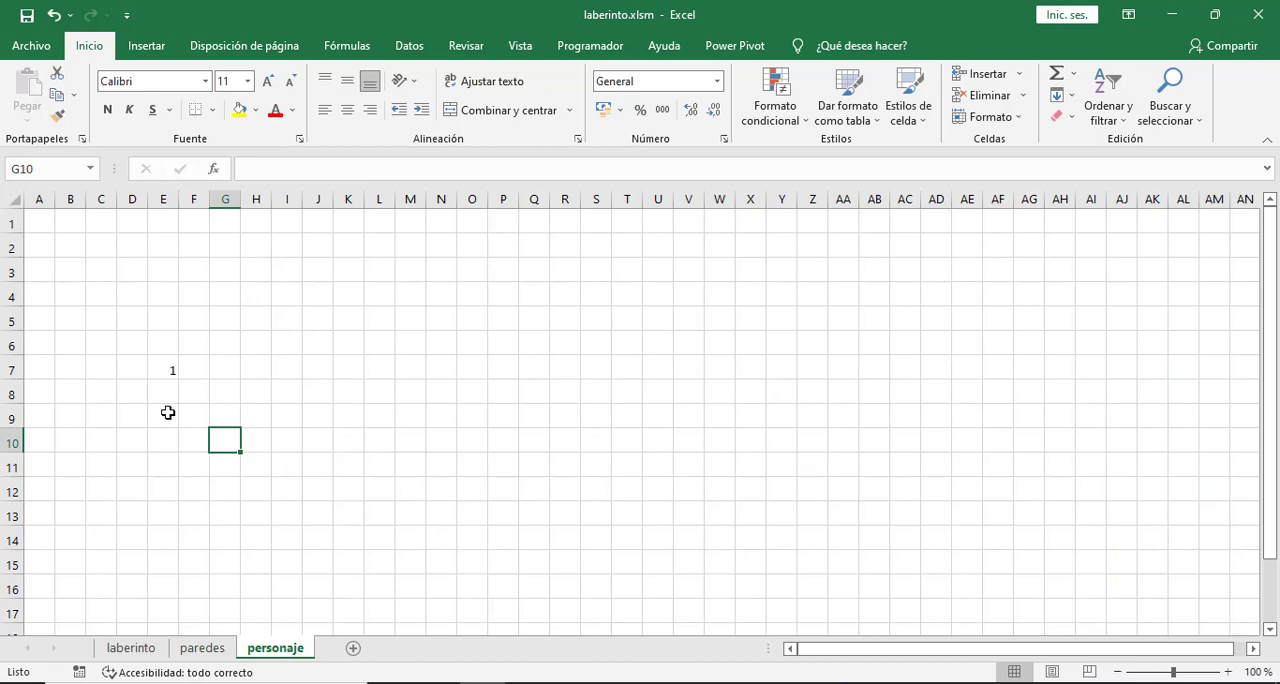
{"action": "left_click", "coordinate": [167, 369]}
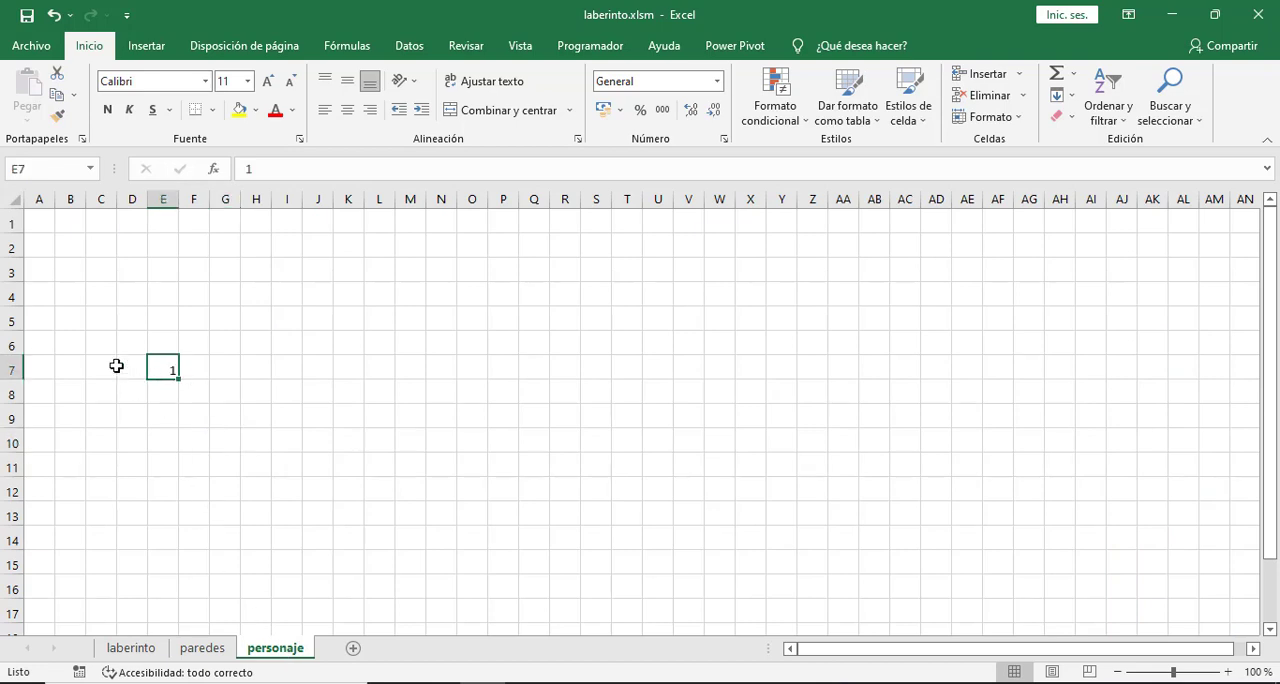
{"action": "key", "text": "Delete"}
{"action": "left_click", "coordinate": [127, 346]}
{"action": "type", "text": "1"}
{"action": "left_click", "coordinate": [194, 420]}
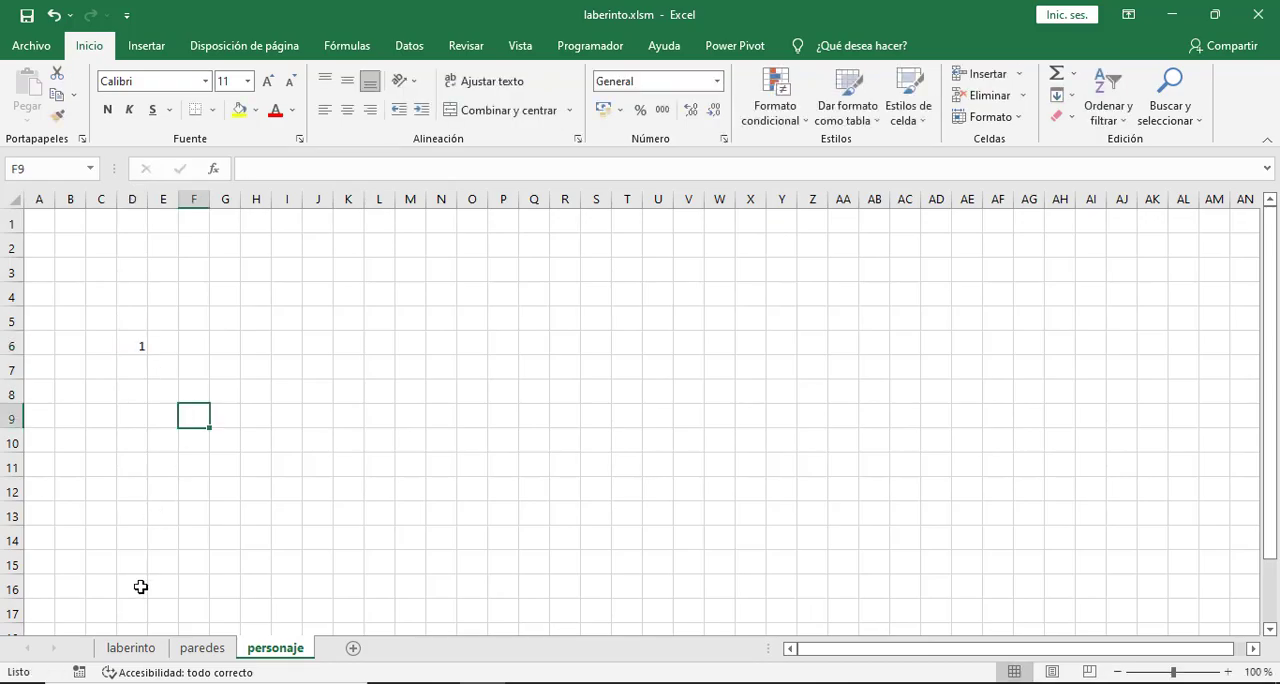
{"action": "left_click", "coordinate": [131, 648]}
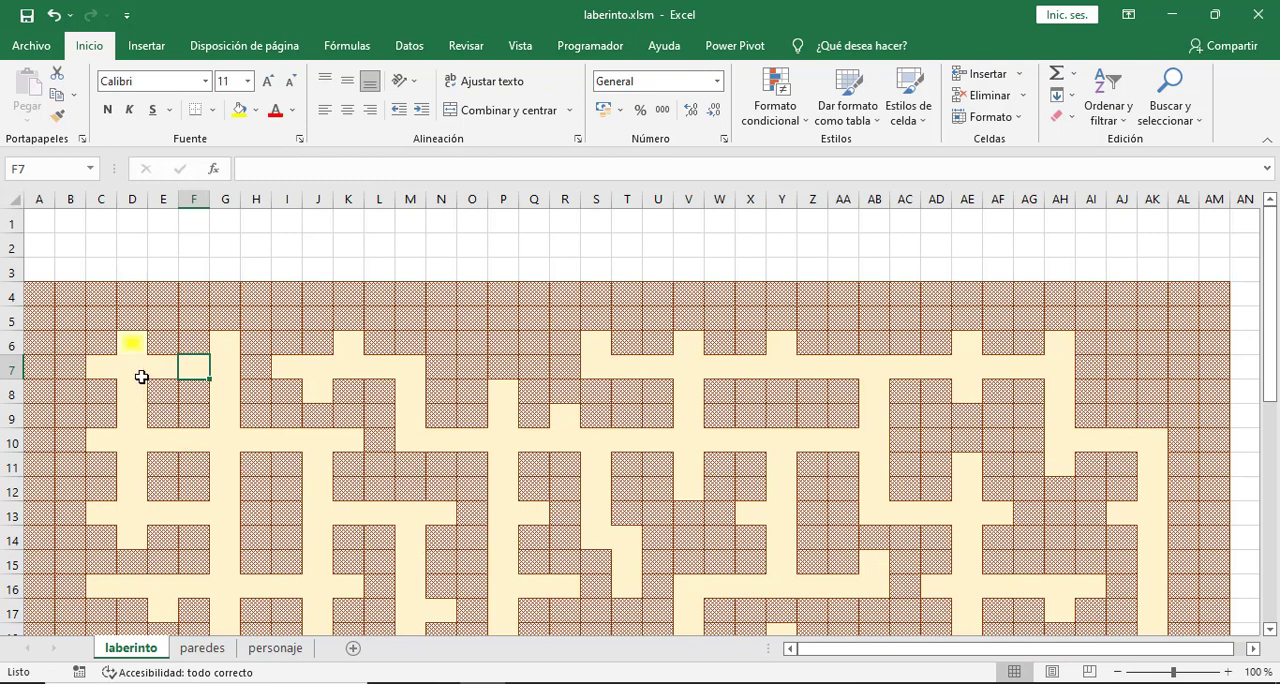
- Examine the maze area and the block C5:E7 surrounding the character at D6 on laberinto
{"action": "left_click", "coordinate": [130, 341]}
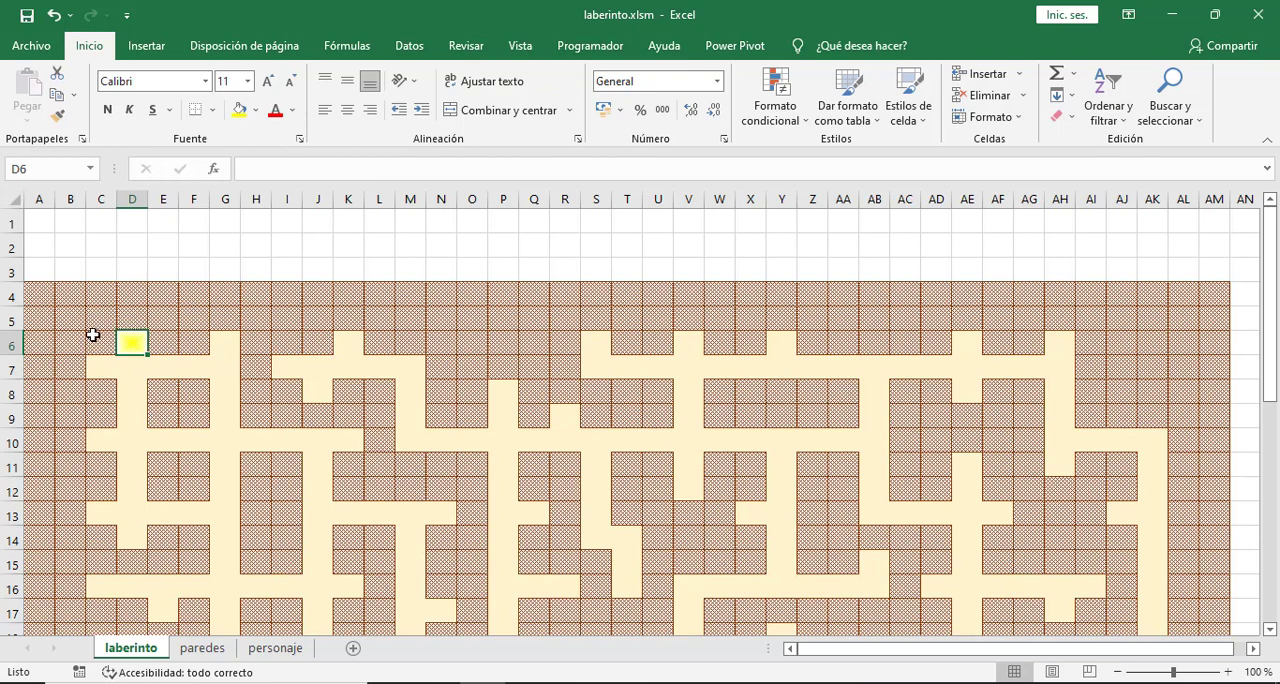
{"action": "left_click_drag", "start_coordinate": [40, 294], "coordinate": [1214, 600]}
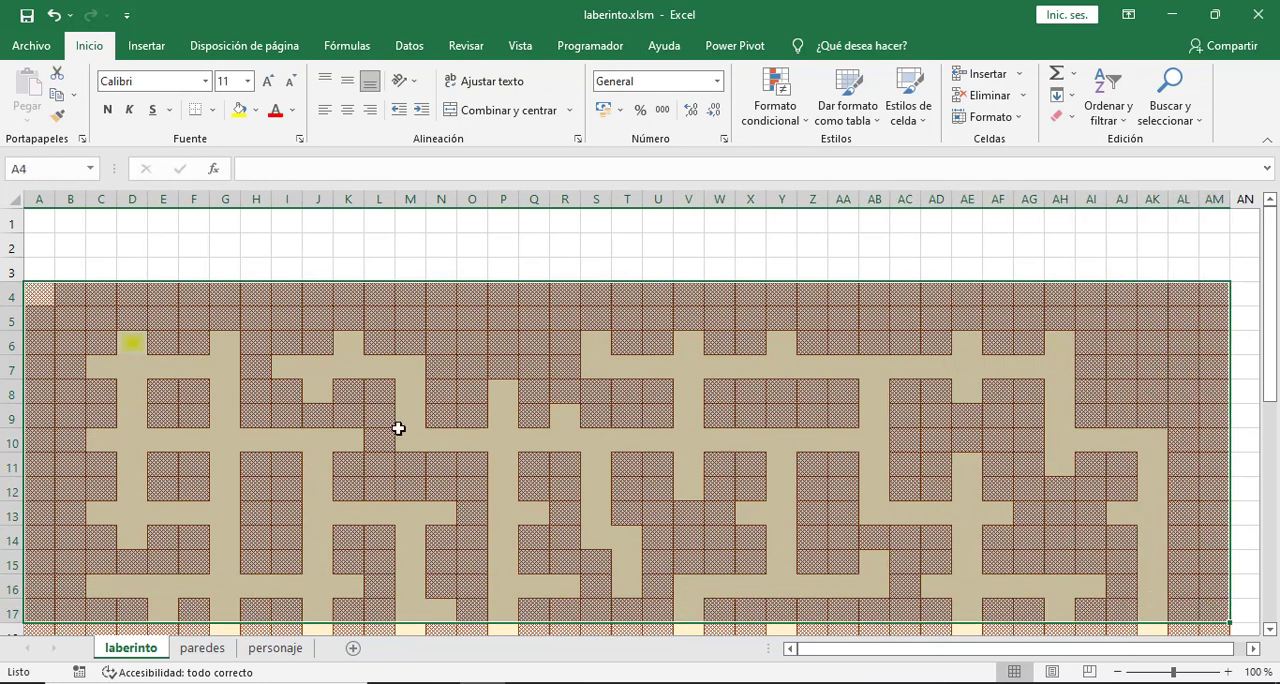
{"action": "left_click", "coordinate": [351, 419]}
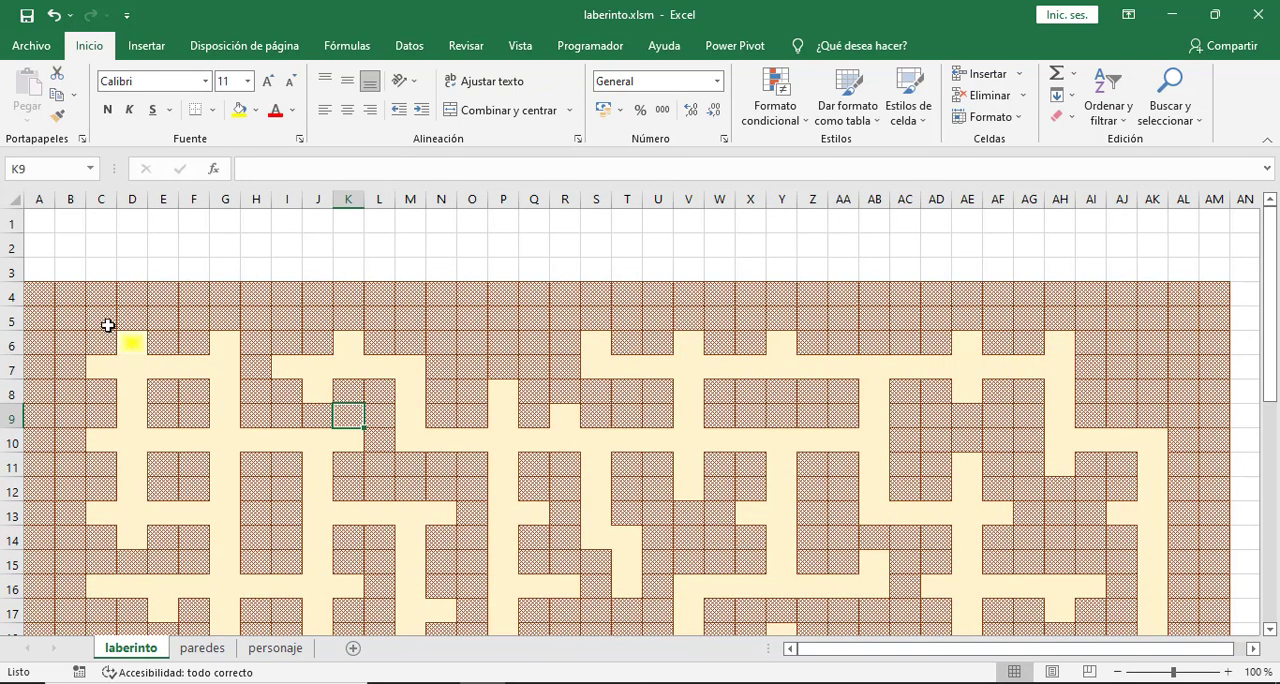
{"action": "left_click_drag", "start_coordinate": [100, 314], "coordinate": [163, 367]}
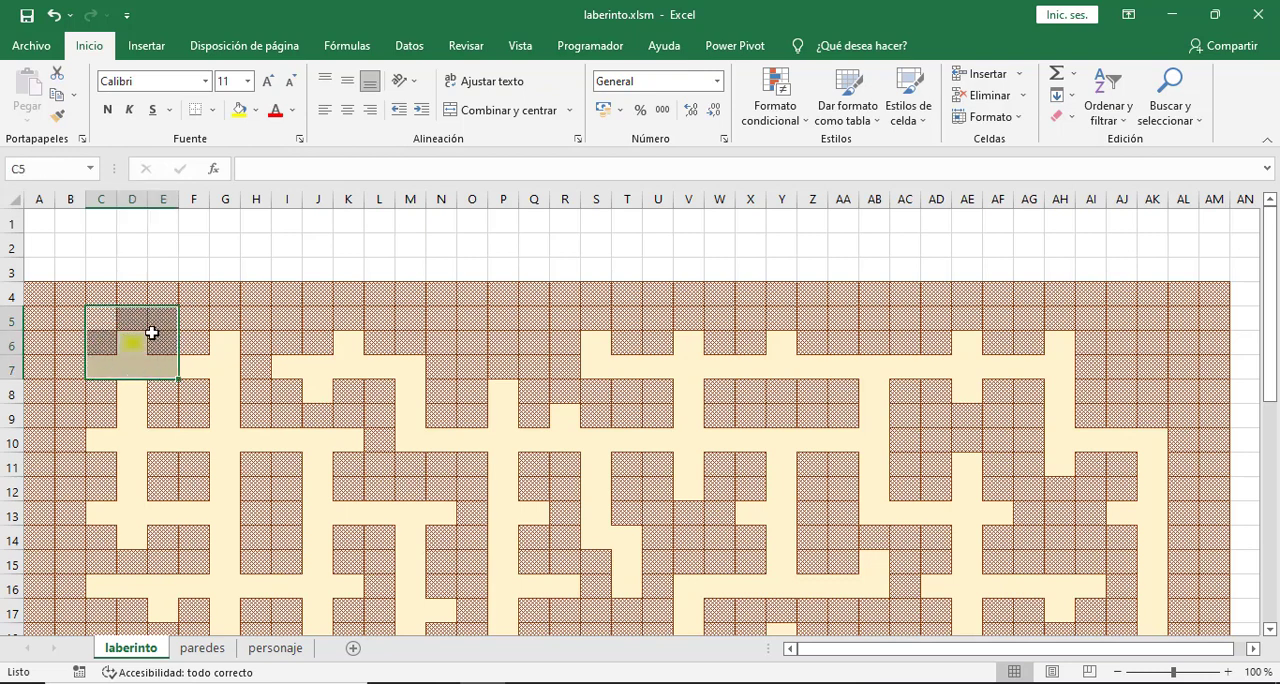
{"action": "left_click", "coordinate": [132, 344]}
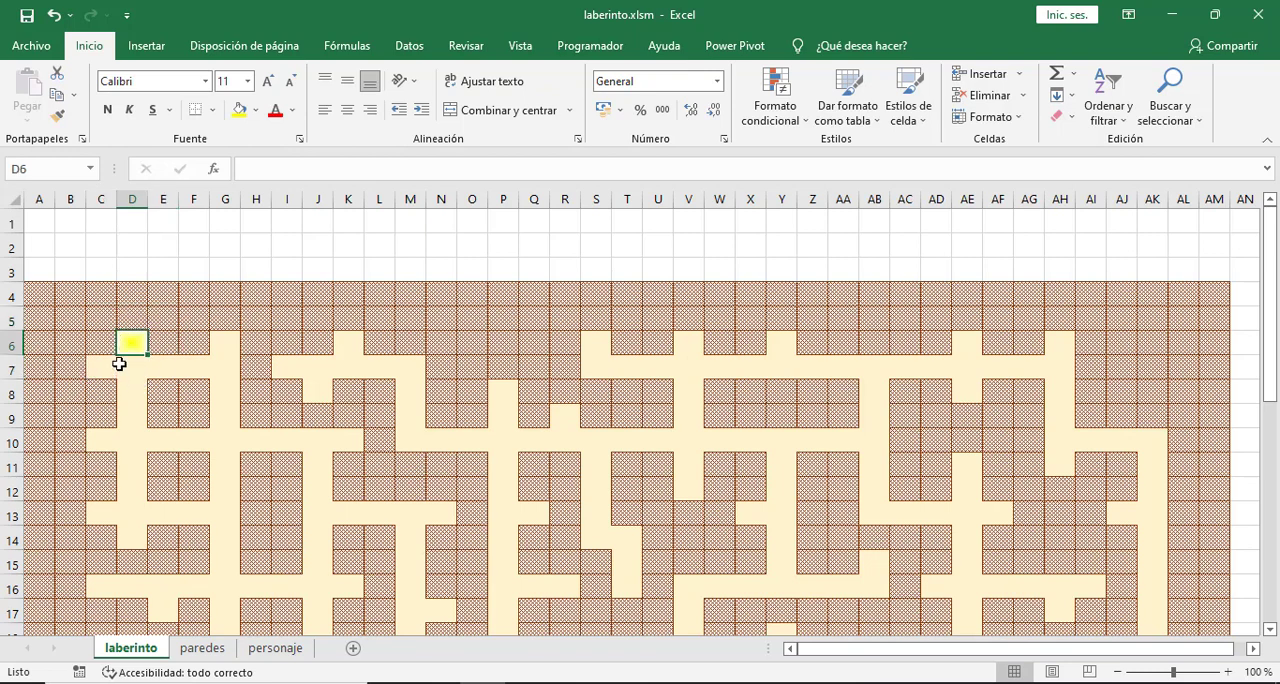
{"action": "left_click_drag", "start_coordinate": [100, 319], "coordinate": [157, 367]}
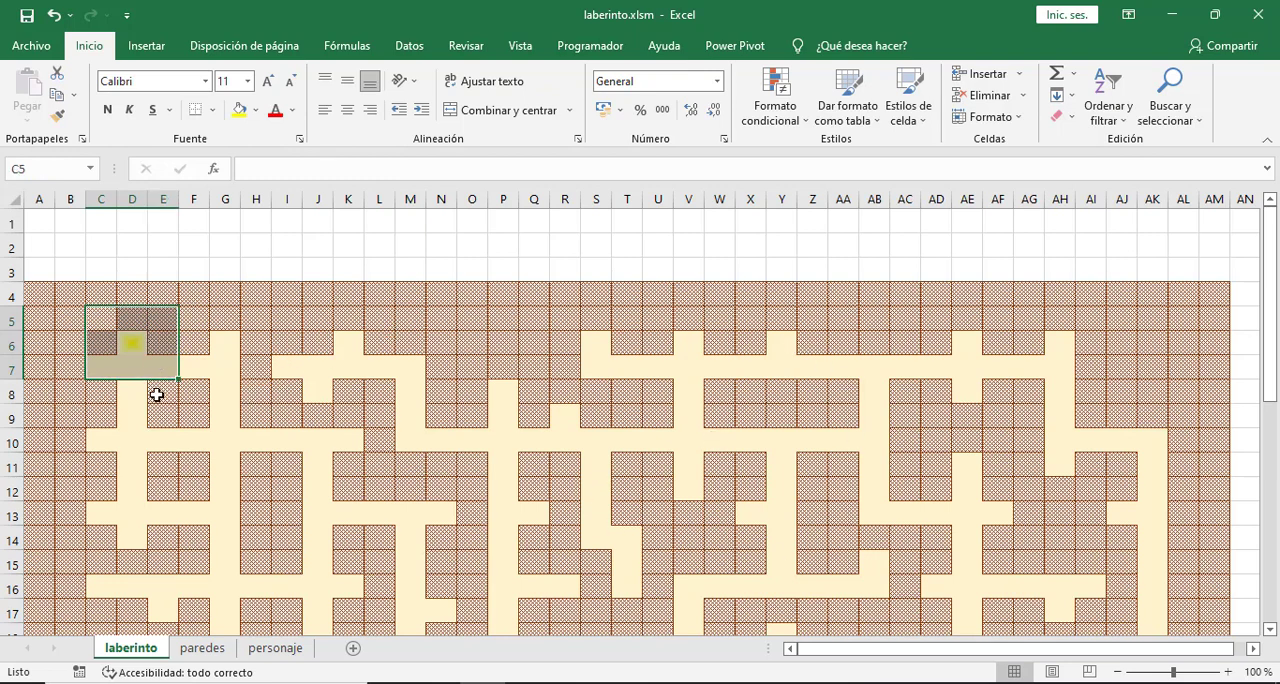
{"action": "left_click_drag", "start_coordinate": [100, 317], "coordinate": [162, 366]}
{"action": "left_click", "coordinate": [130, 346]}
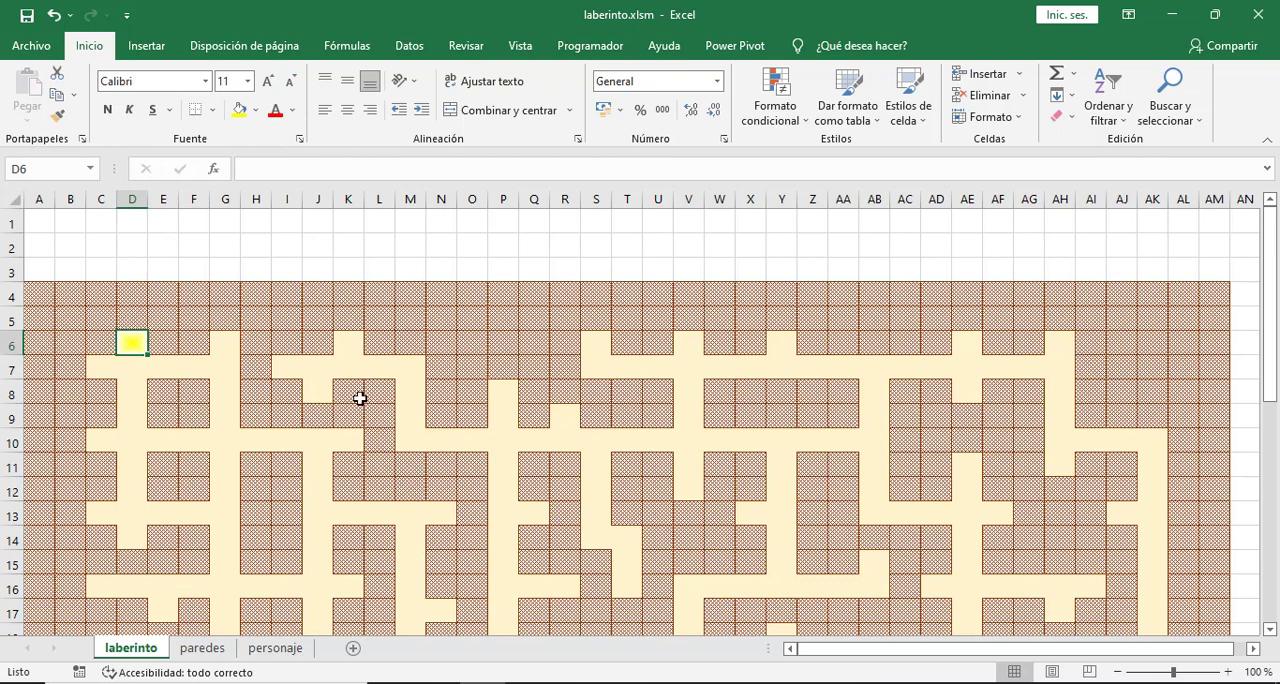
{"action": "left_click", "coordinate": [467, 351]}
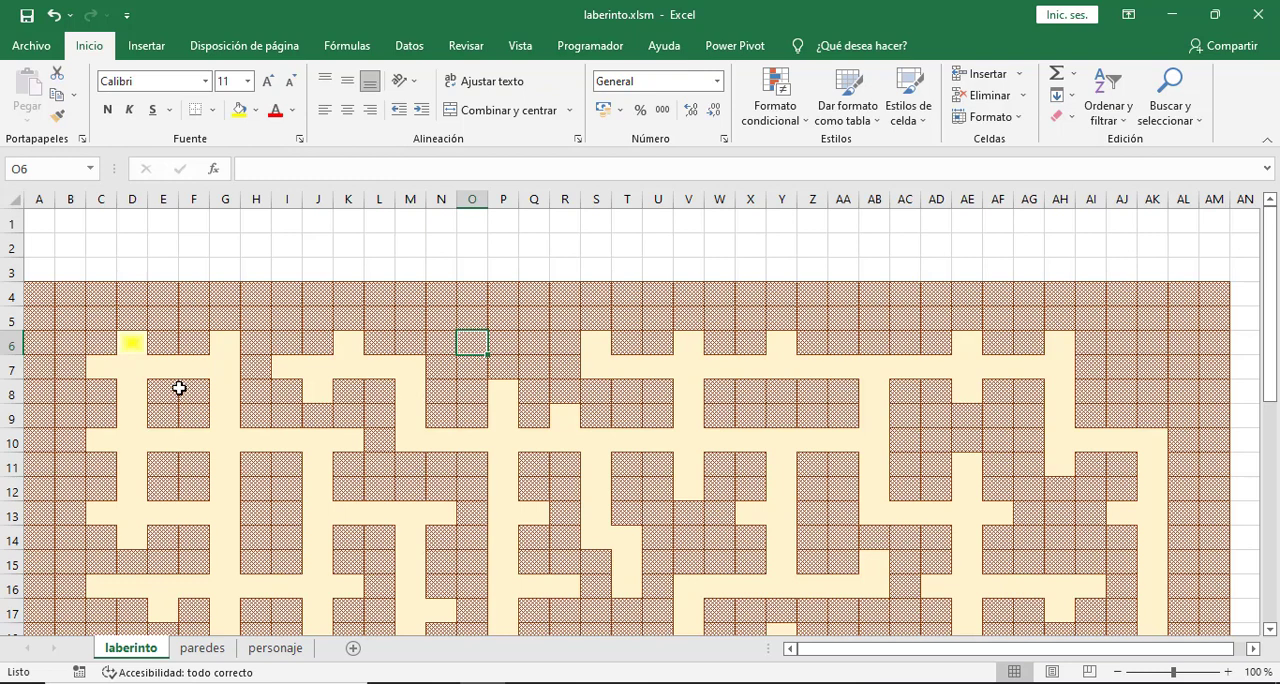
- Enter x in Q6 on the personaje sheet and inspect the surrounding block P5:R7
{"action": "left_click", "coordinate": [276, 648]}
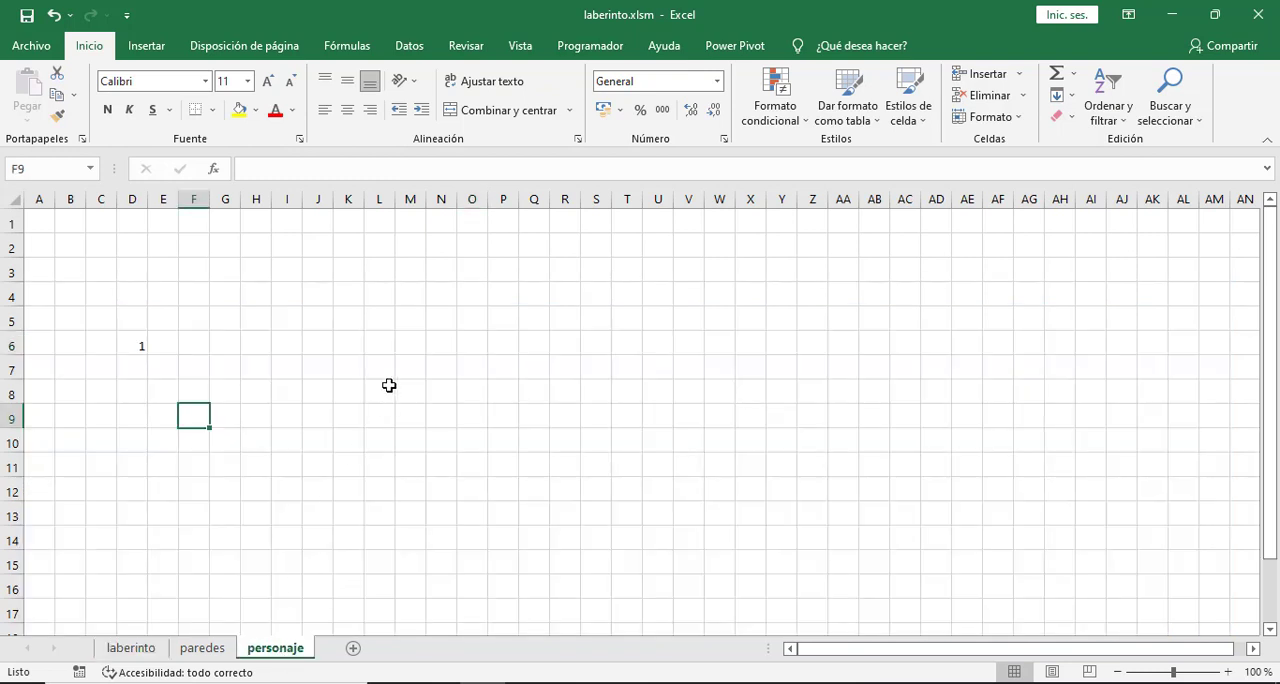
{"action": "left_click", "coordinate": [525, 348]}
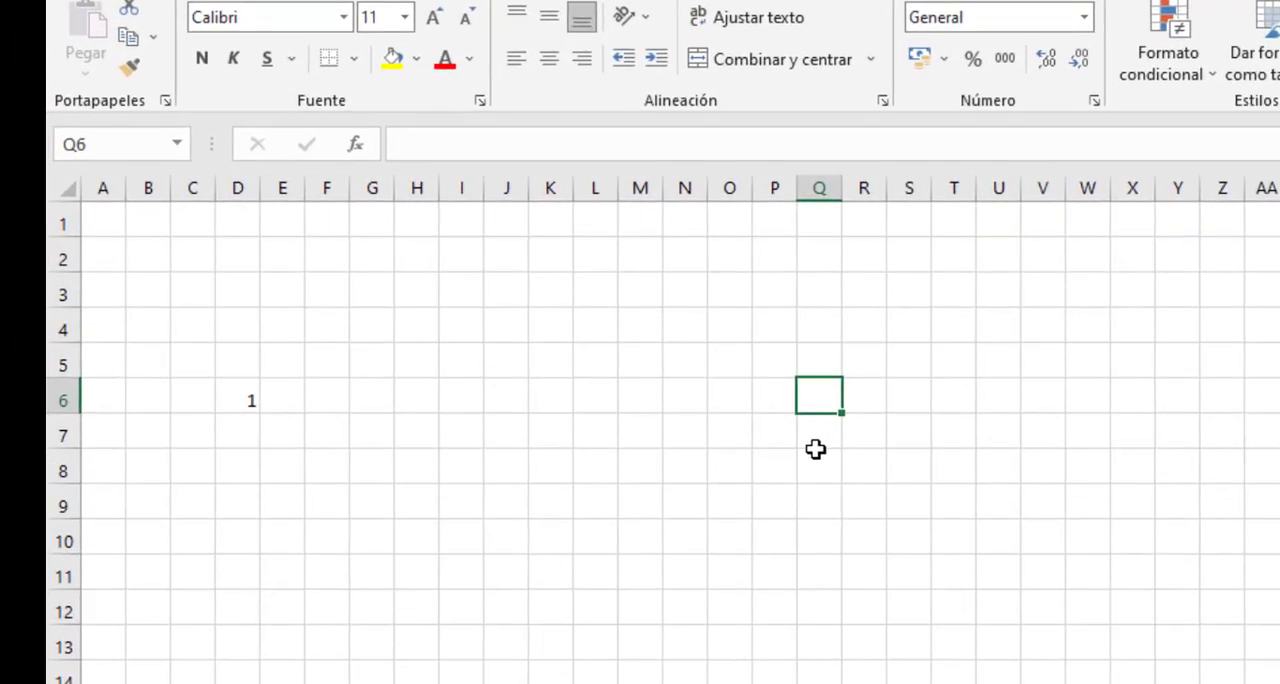
{"action": "type", "text": "x"}
{"action": "left_click", "coordinate": [846, 515]}
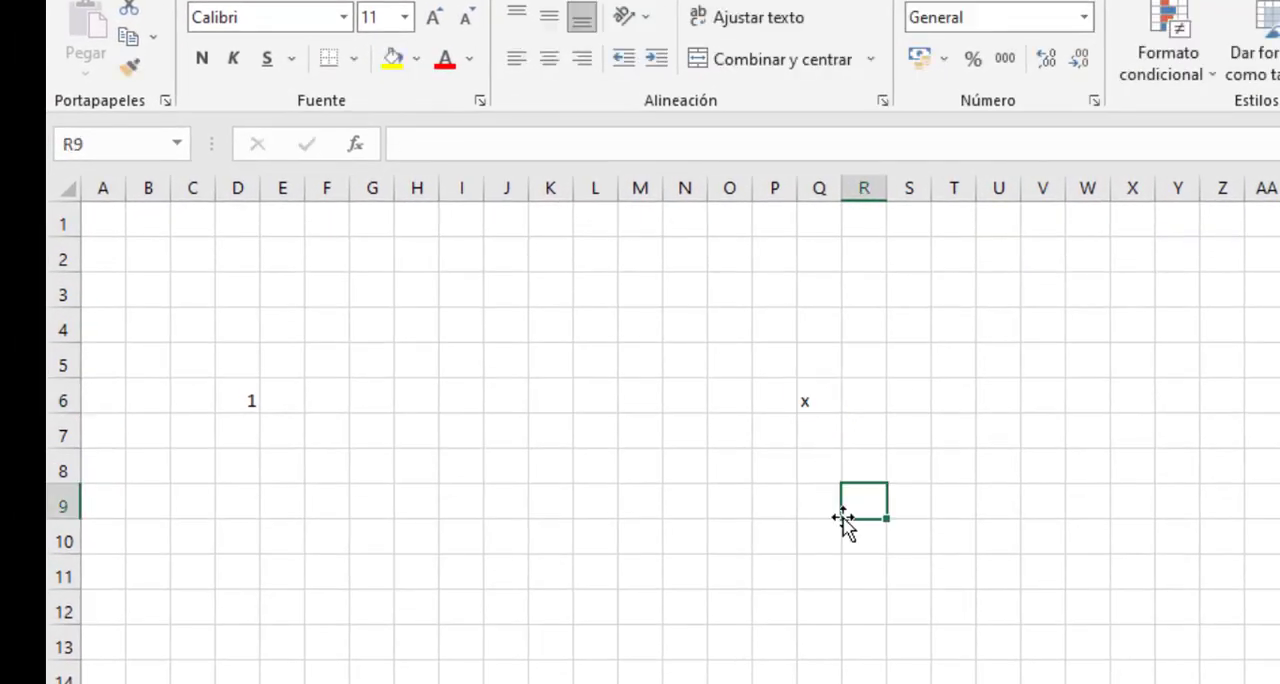
{"action": "left_click", "coordinate": [814, 402]}
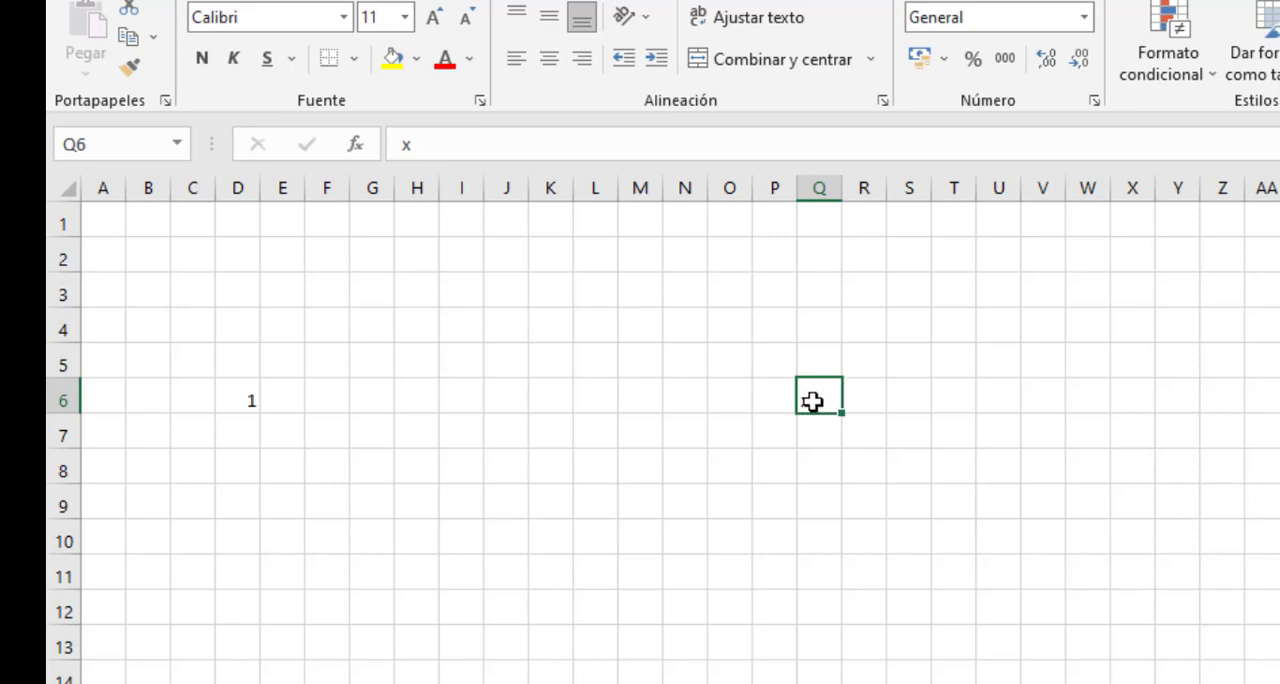
{"action": "left_click", "coordinate": [821, 364]}
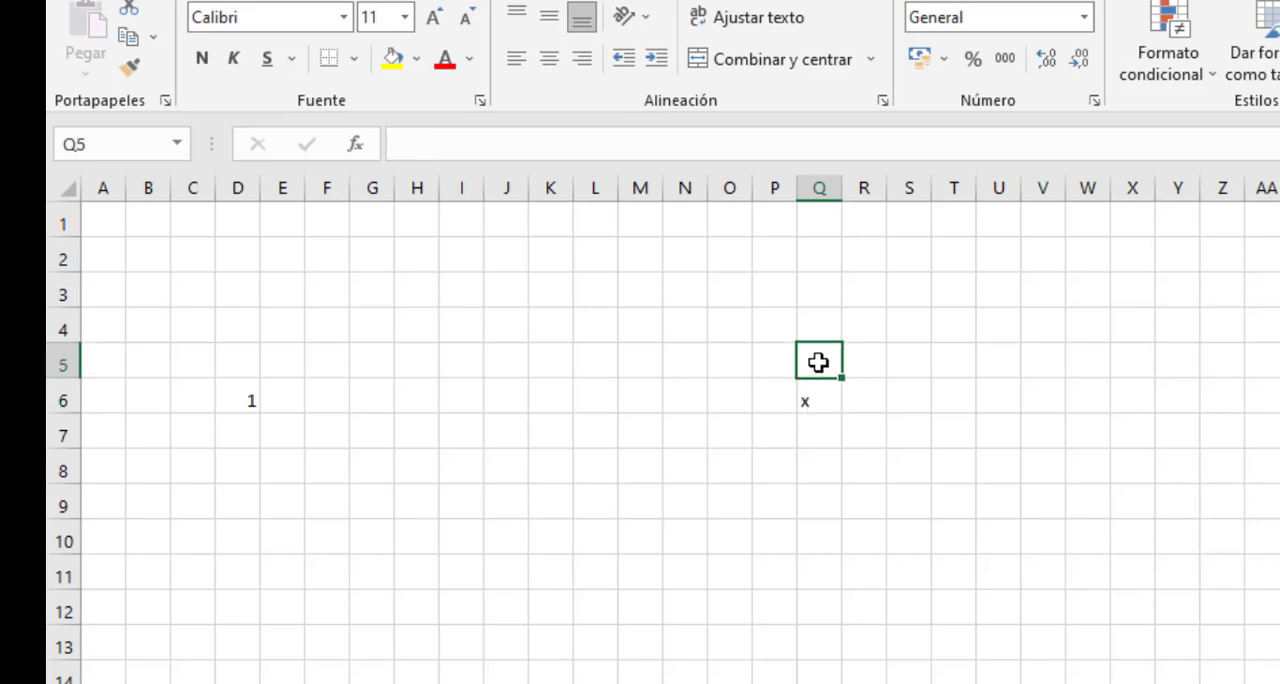
{"action": "left_click", "coordinate": [765, 360]}
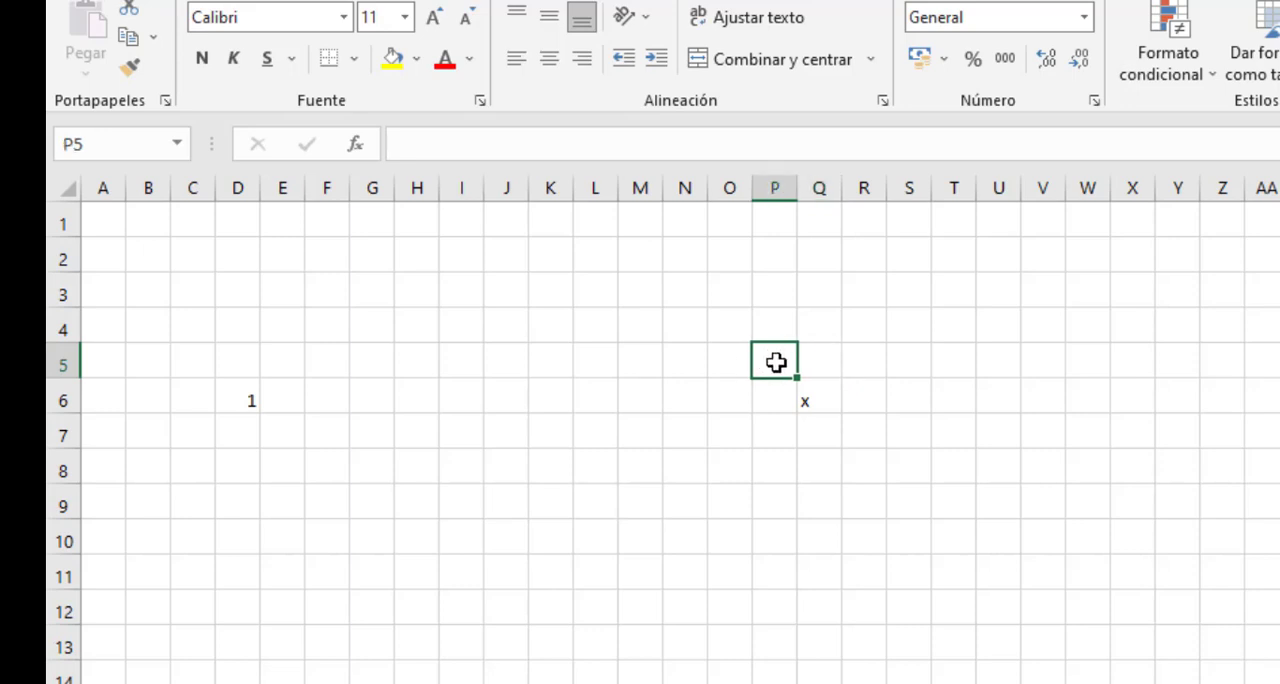
{"action": "left_click_drag", "start_coordinate": [775, 362], "coordinate": [856, 452]}
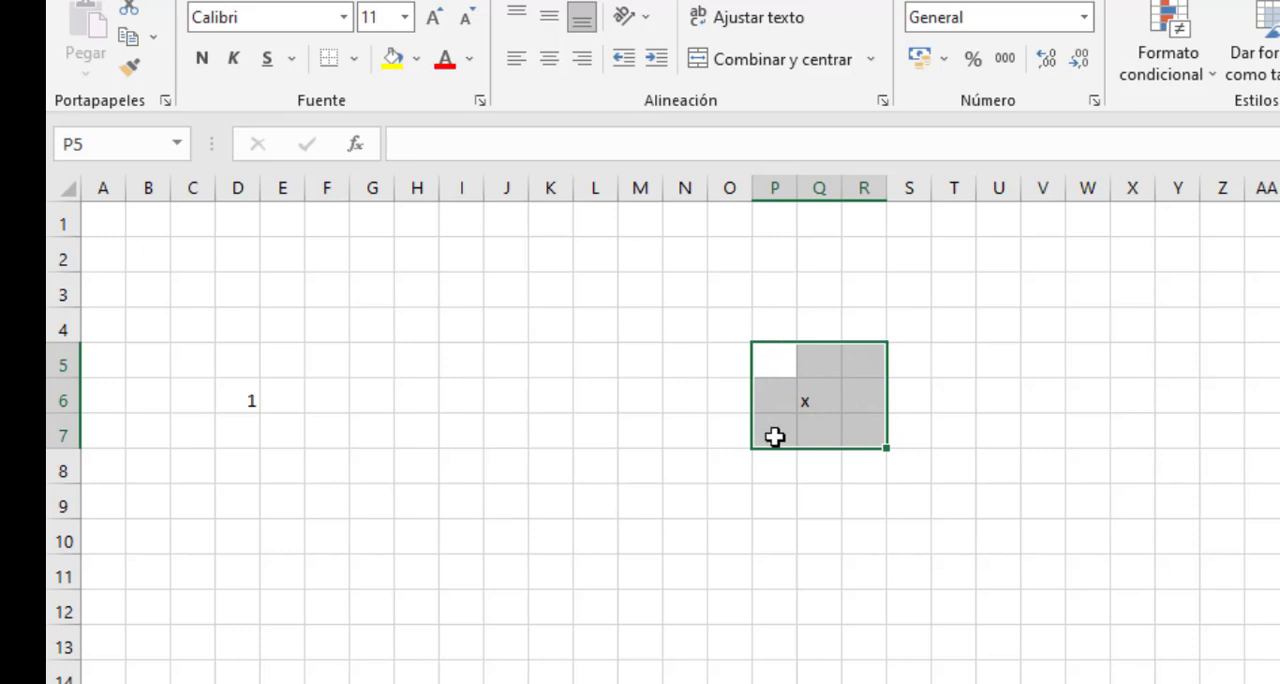
{"action": "left_click", "coordinate": [864, 356]}
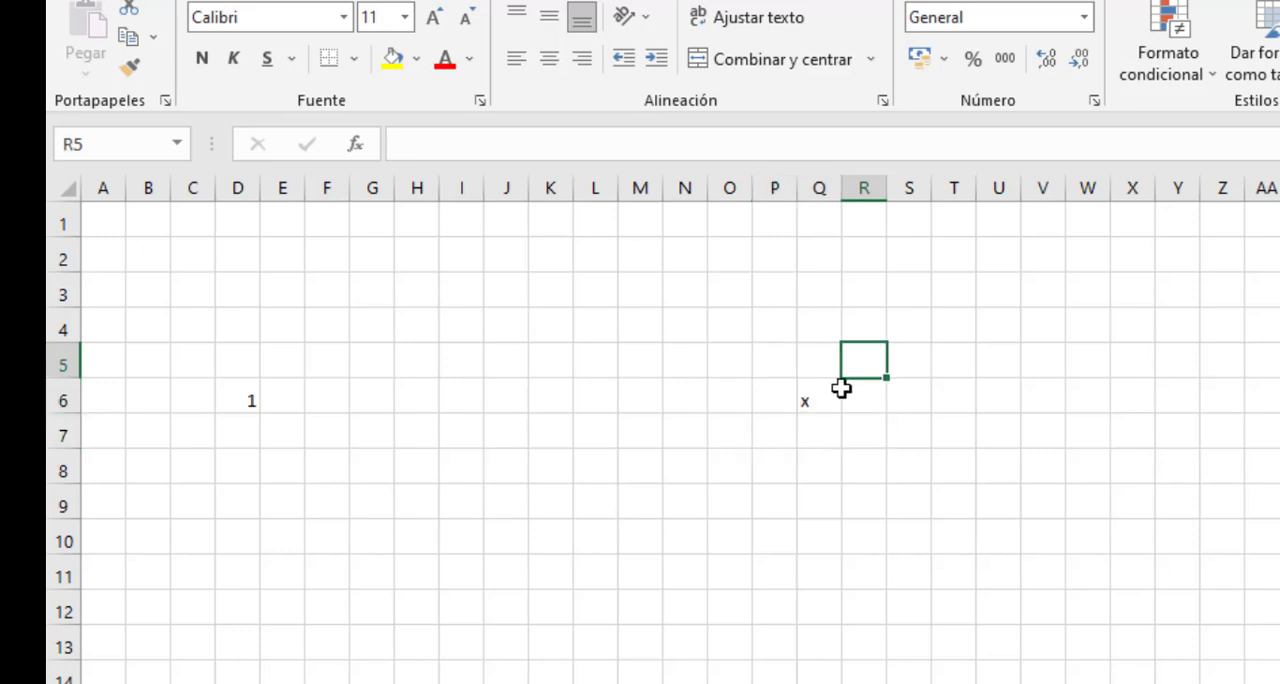
- Enter 1 in P6 beside the x, review the block P5:R7, and clear P6 again
{"action": "left_click", "coordinate": [783, 395]}
{"action": "type", "text": "1"}
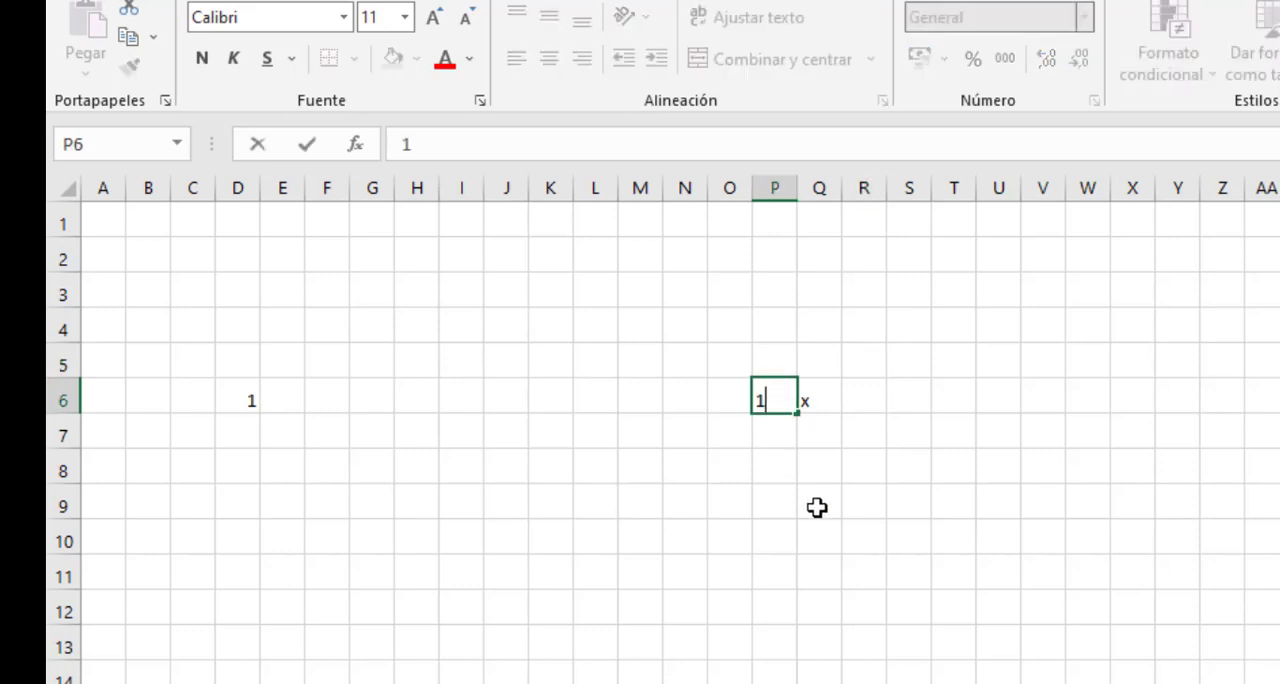
{"action": "left_click", "coordinate": [817, 505]}
{"action": "left_click_drag", "start_coordinate": [769, 358], "coordinate": [846, 438]}
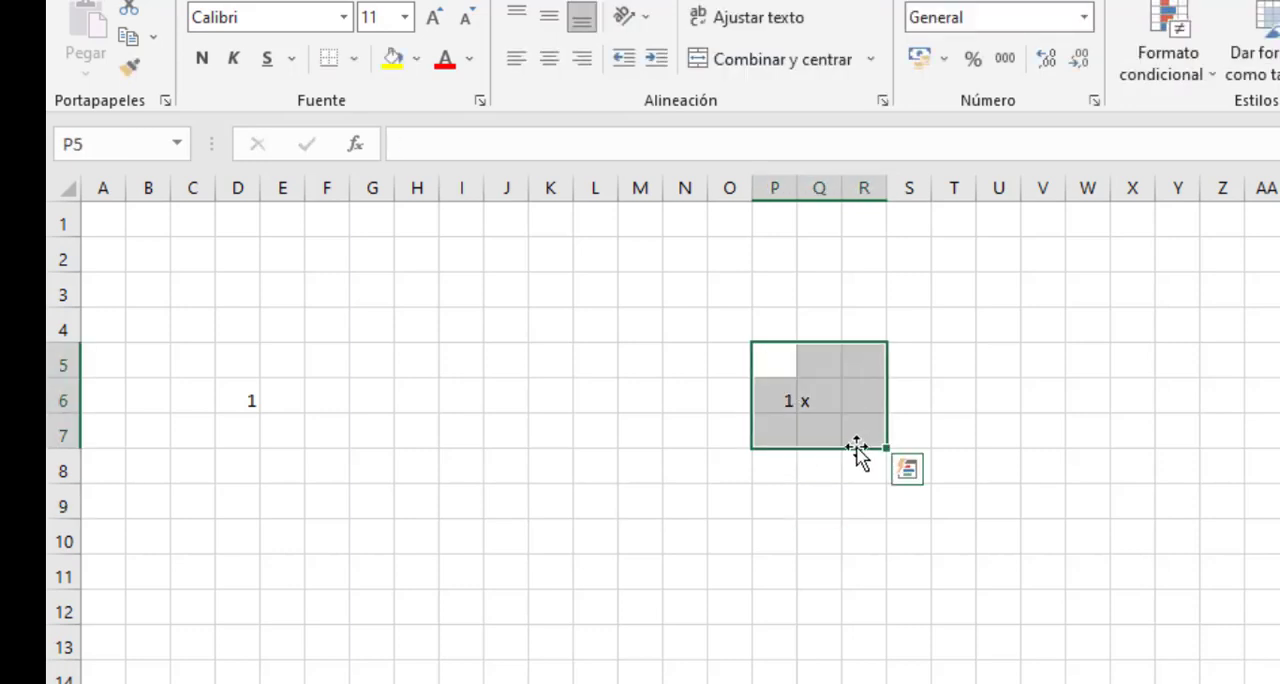
{"action": "left_click", "coordinate": [776, 403]}
{"action": "key", "text": "Delete"}
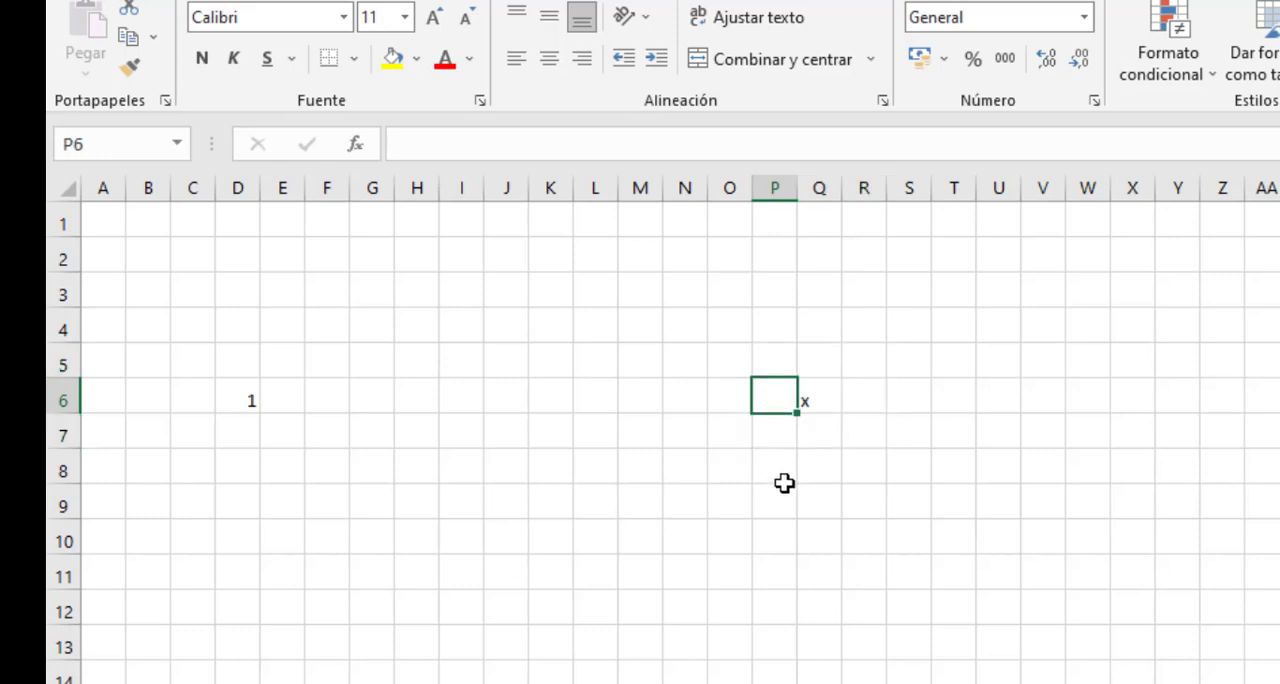
{"action": "left_click", "coordinate": [774, 497]}
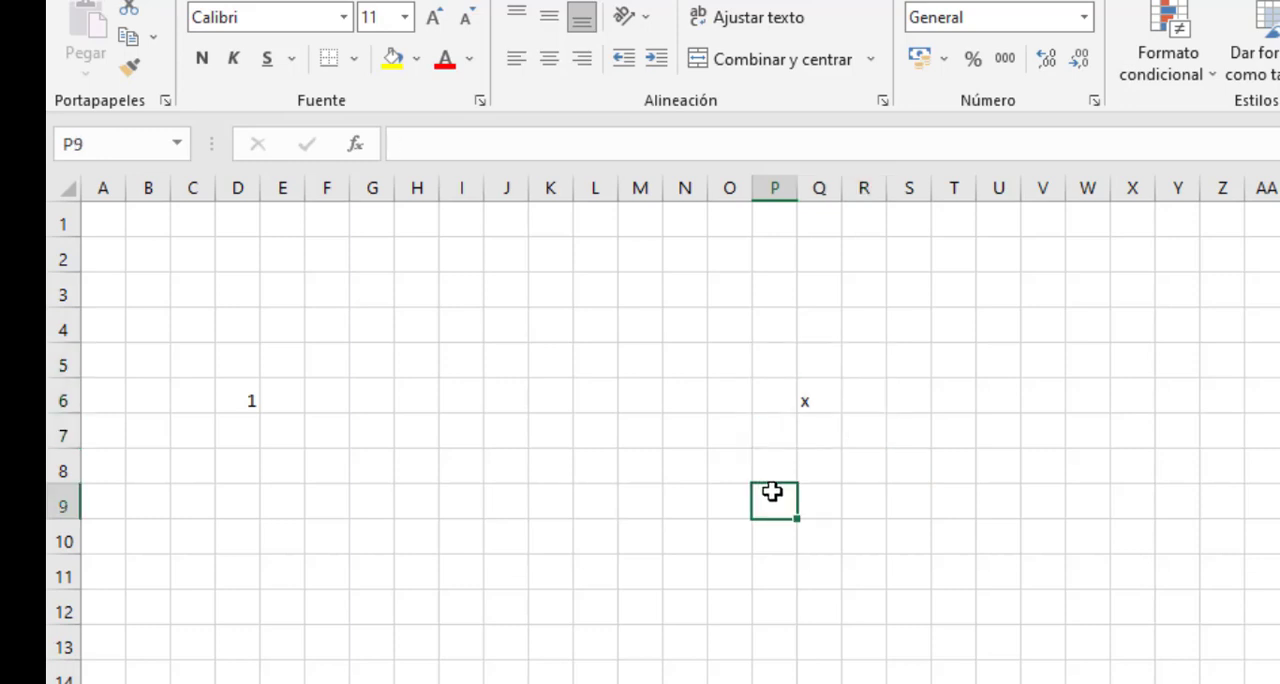
- Review the block P5:R7 around the x and fill Q6 with black
{"action": "left_click", "coordinate": [818, 405]}
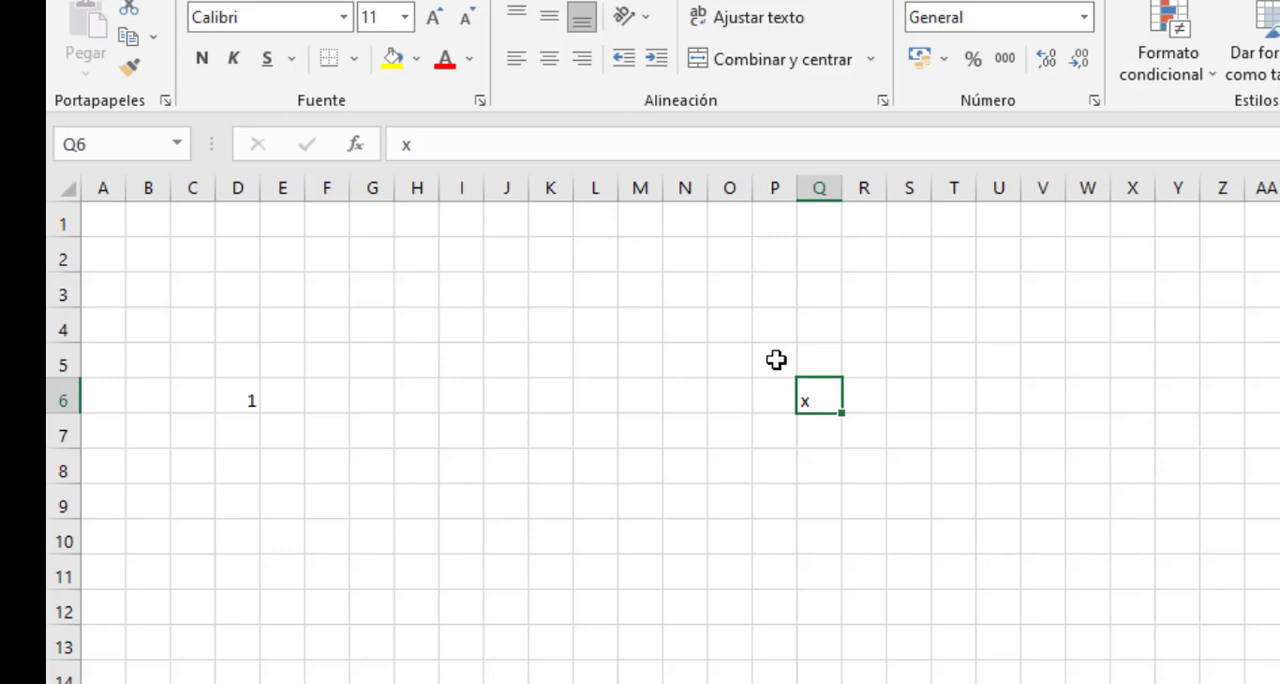
{"action": "left_click_drag", "start_coordinate": [776, 360], "coordinate": [862, 429]}
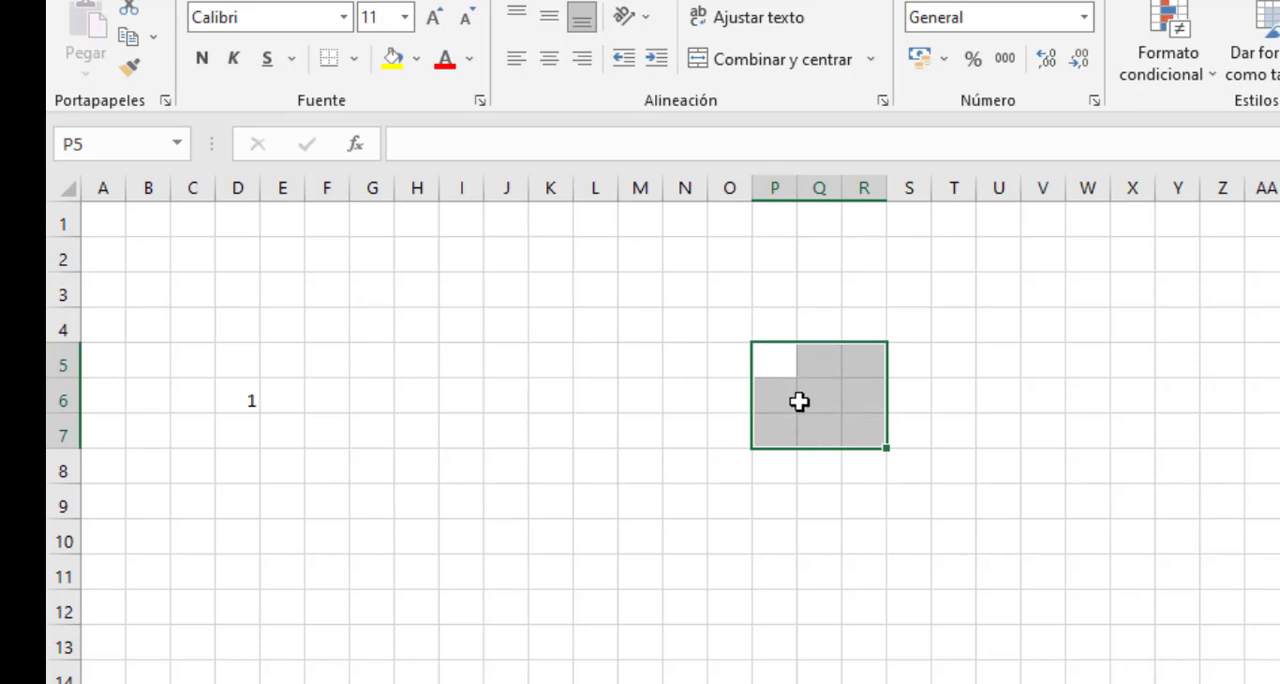
{"action": "left_click", "coordinate": [829, 397]}
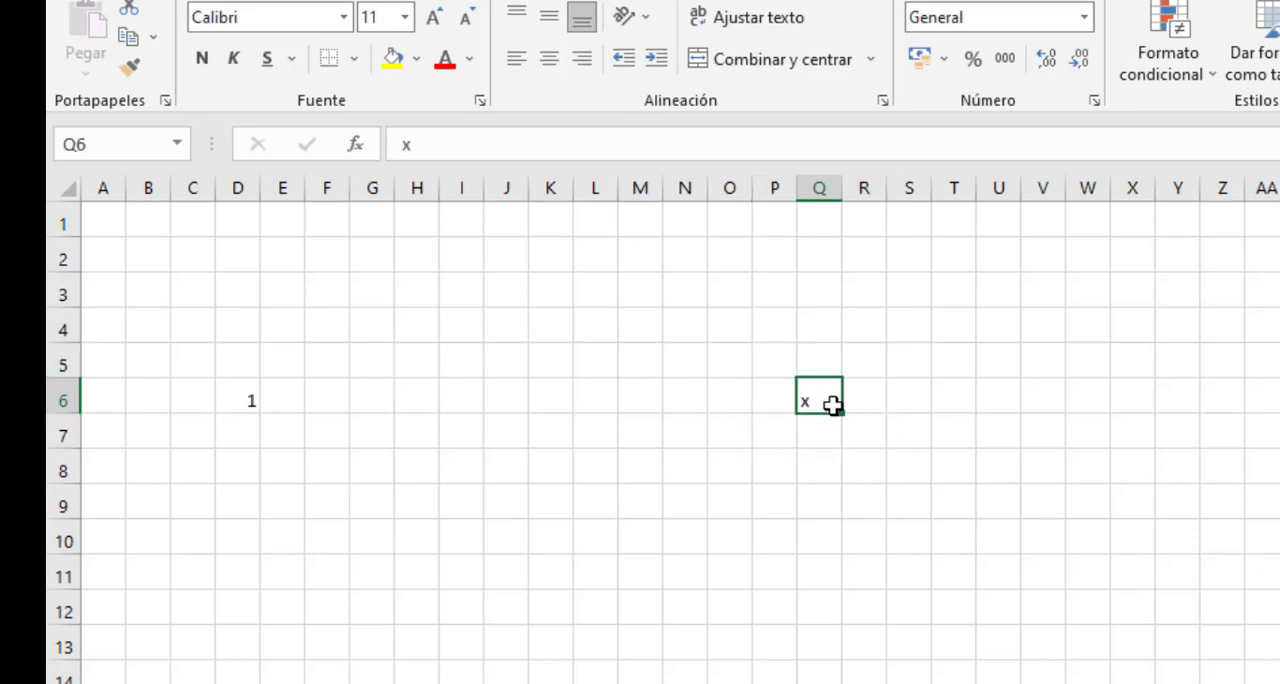
{"action": "left_click", "coordinate": [416, 58]}
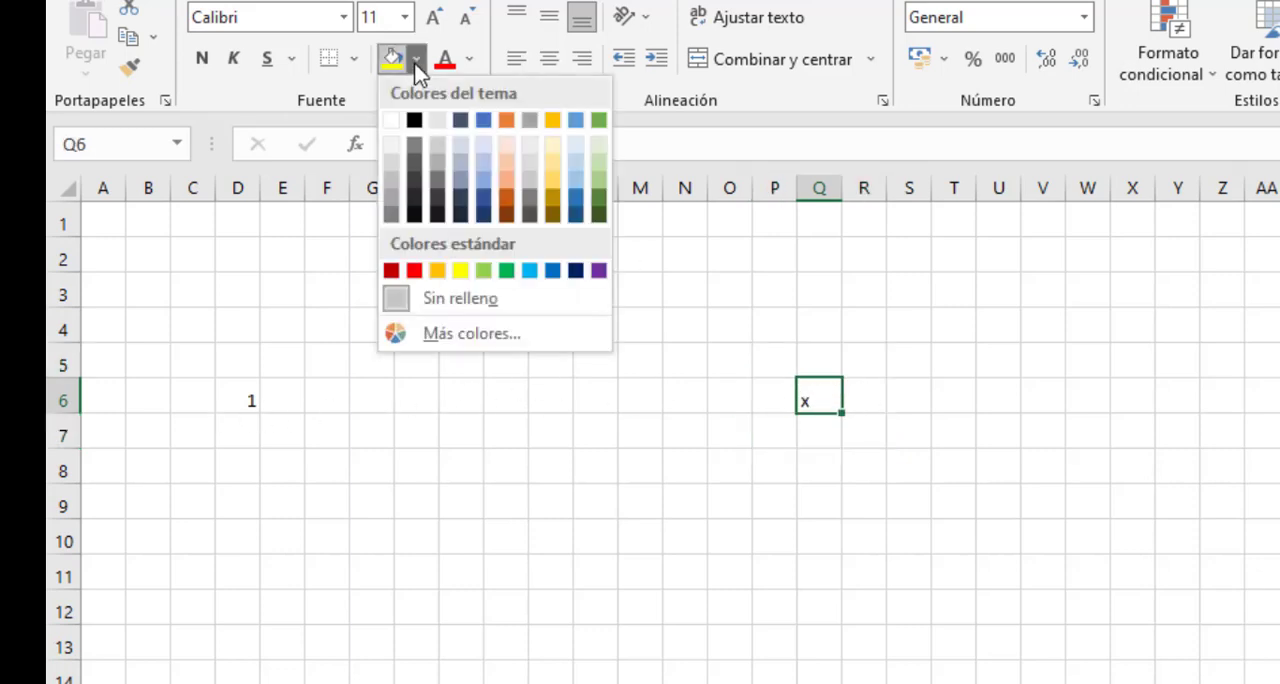
{"action": "left_click", "coordinate": [414, 121]}
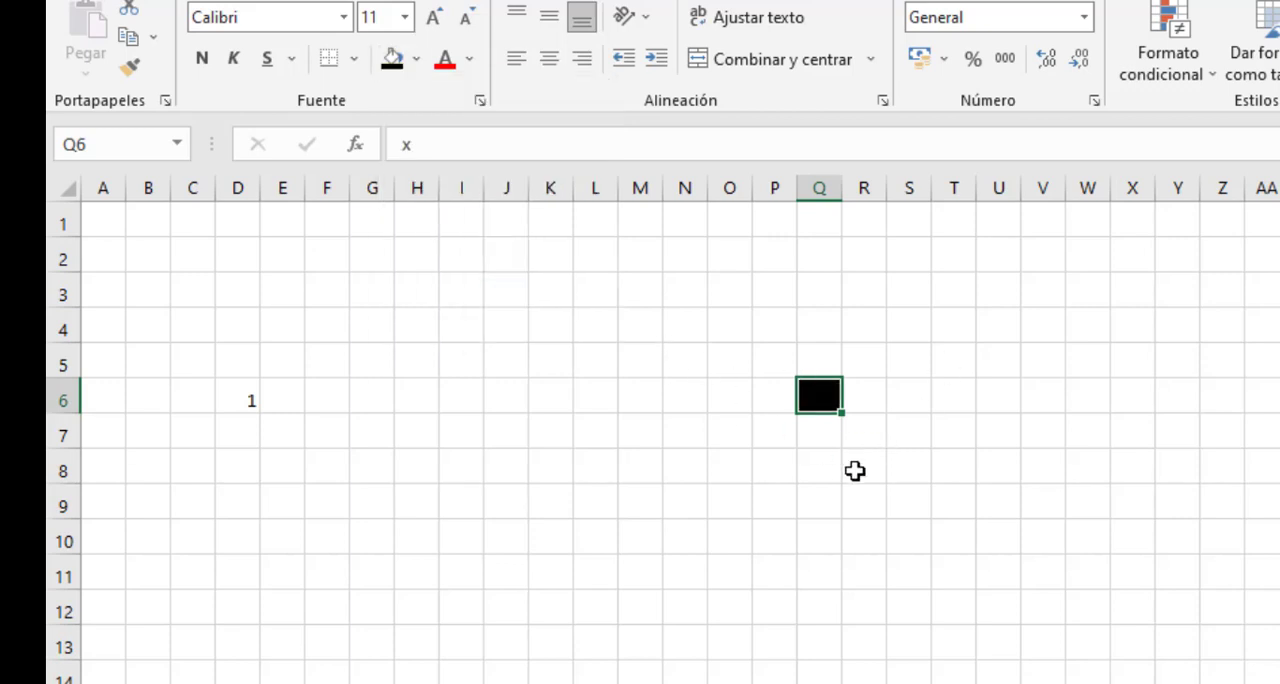
{"action": "left_click", "coordinate": [860, 507]}
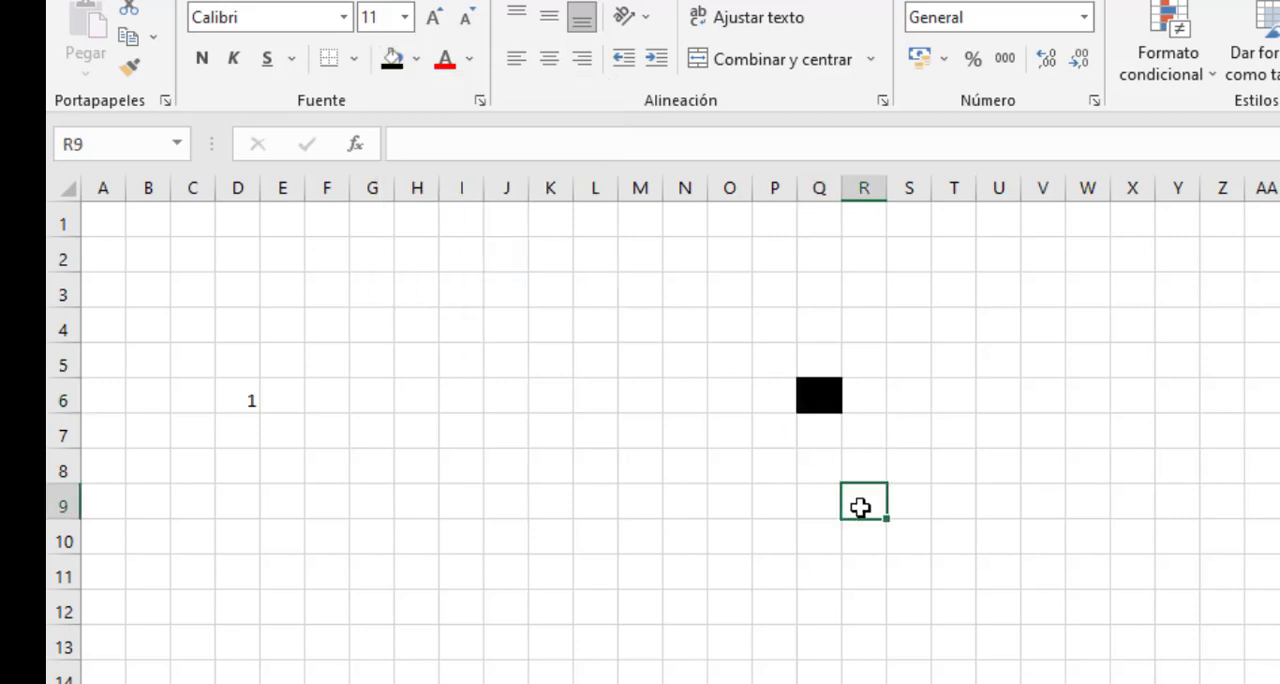
- Set Q6 back to no fill and delete its x
{"action": "left_click", "coordinate": [818, 396]}
{"action": "left_click", "coordinate": [417, 60]}
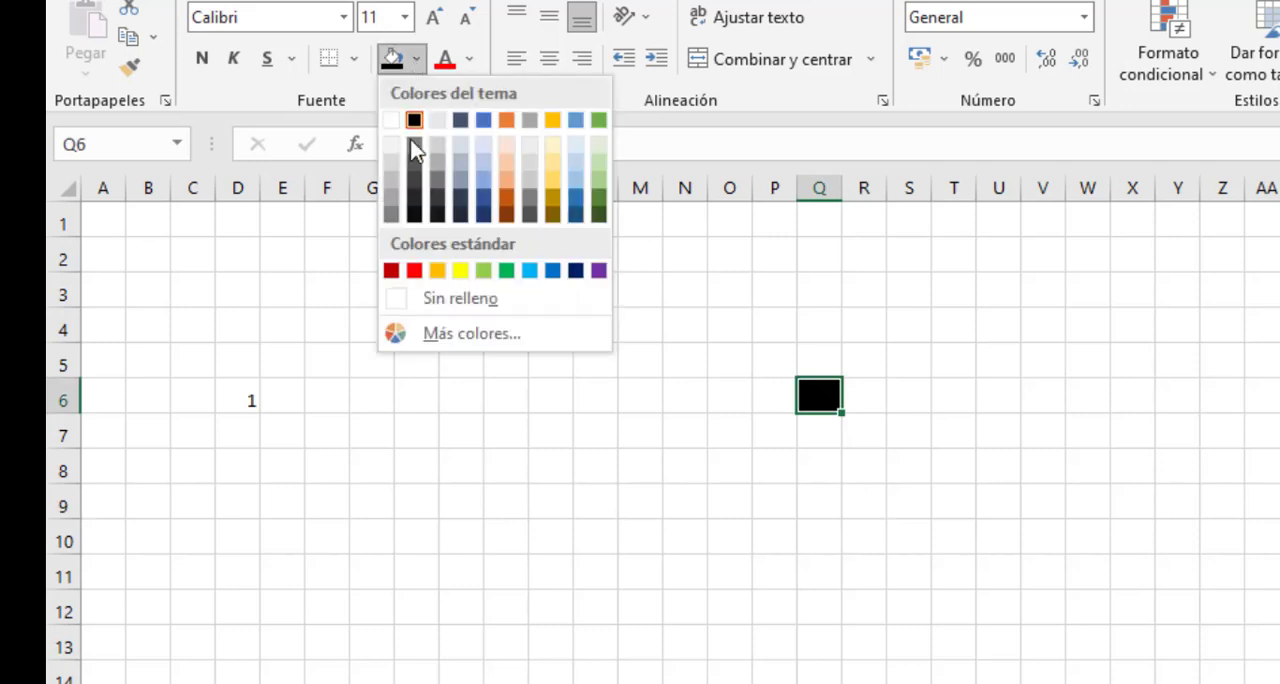
{"action": "left_click", "coordinate": [452, 300]}
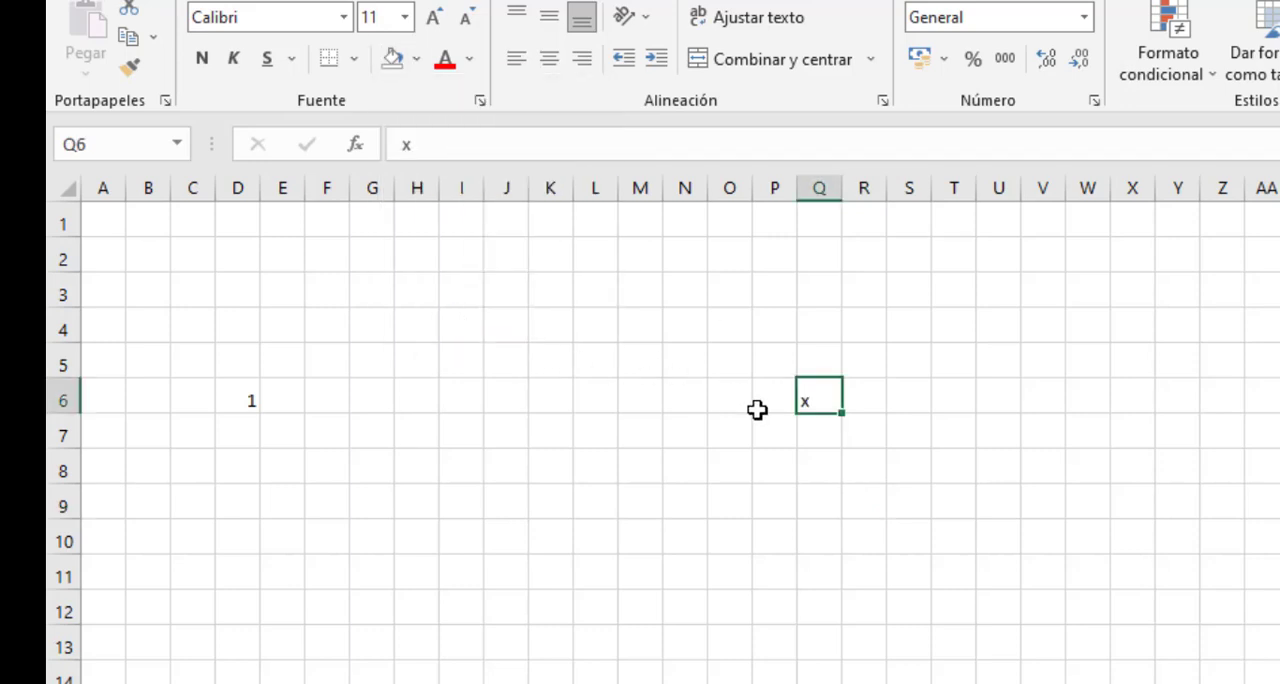
{"action": "key", "text": "Delete"}
- Enter x in E7 diagonal to the 1, inspect the block D6:F8 around it, and clear E7
{"action": "left_click", "coordinate": [287, 437]}
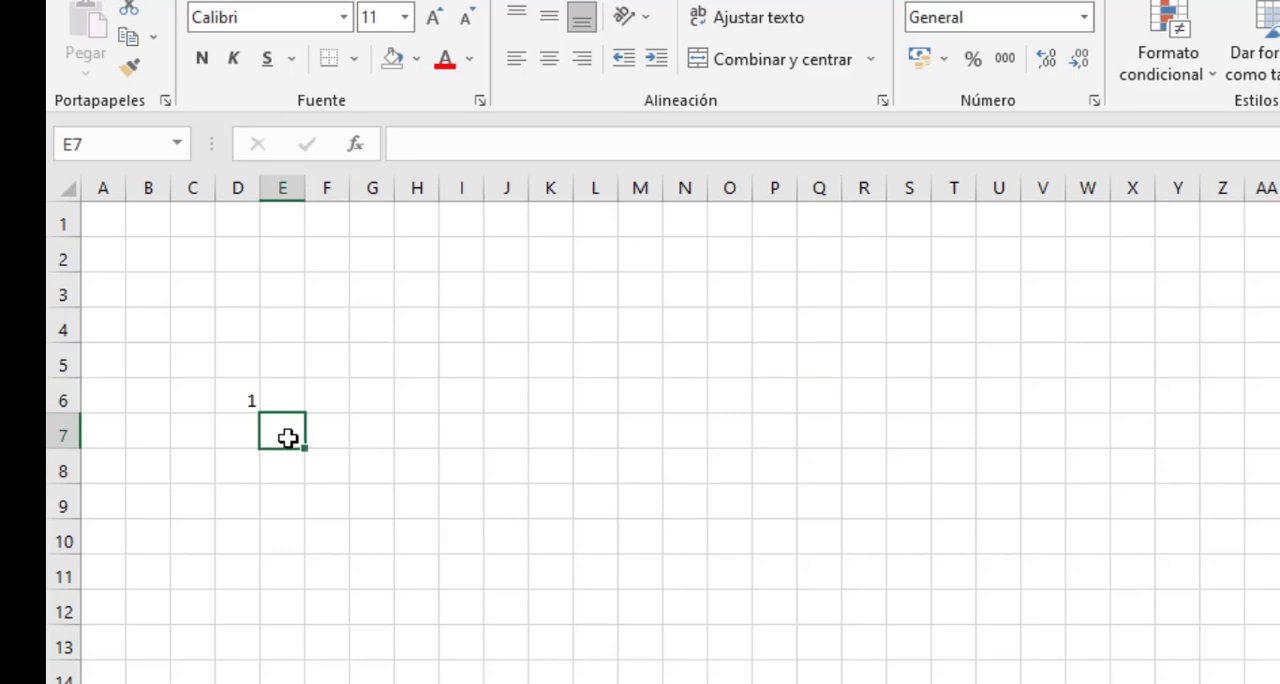
{"action": "type", "text": "x"}
{"action": "left_click", "coordinate": [488, 542]}
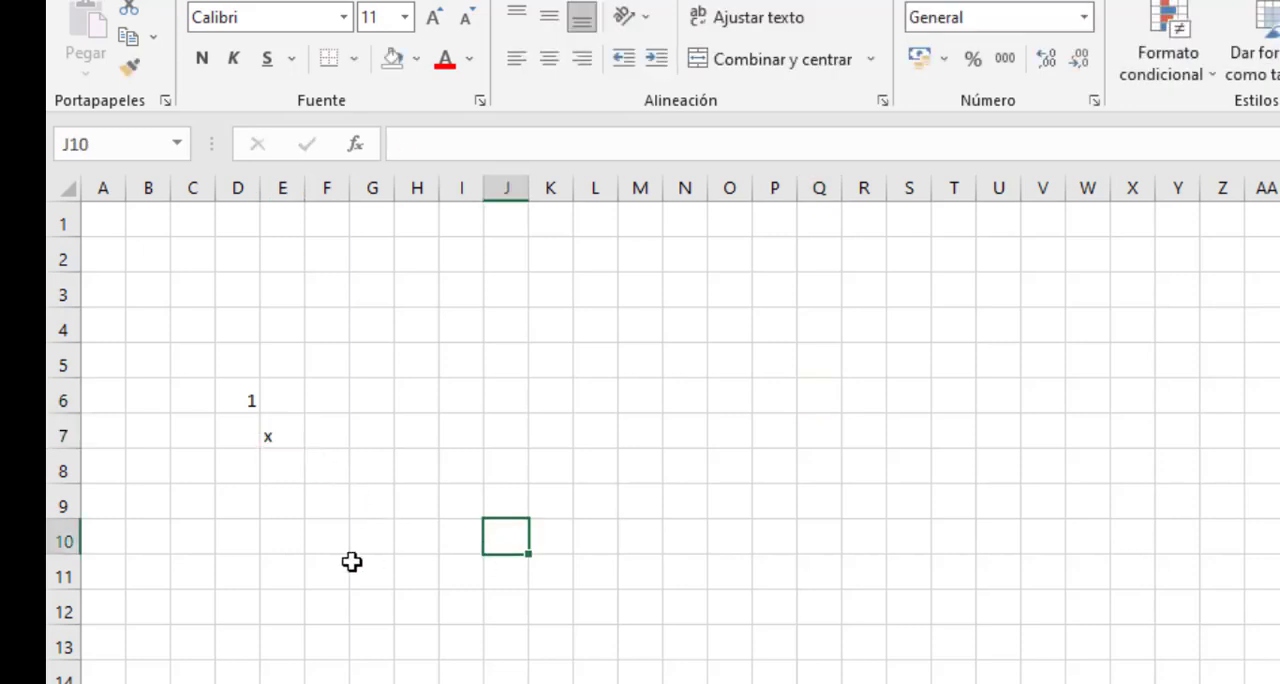
{"action": "left_click", "coordinate": [280, 426]}
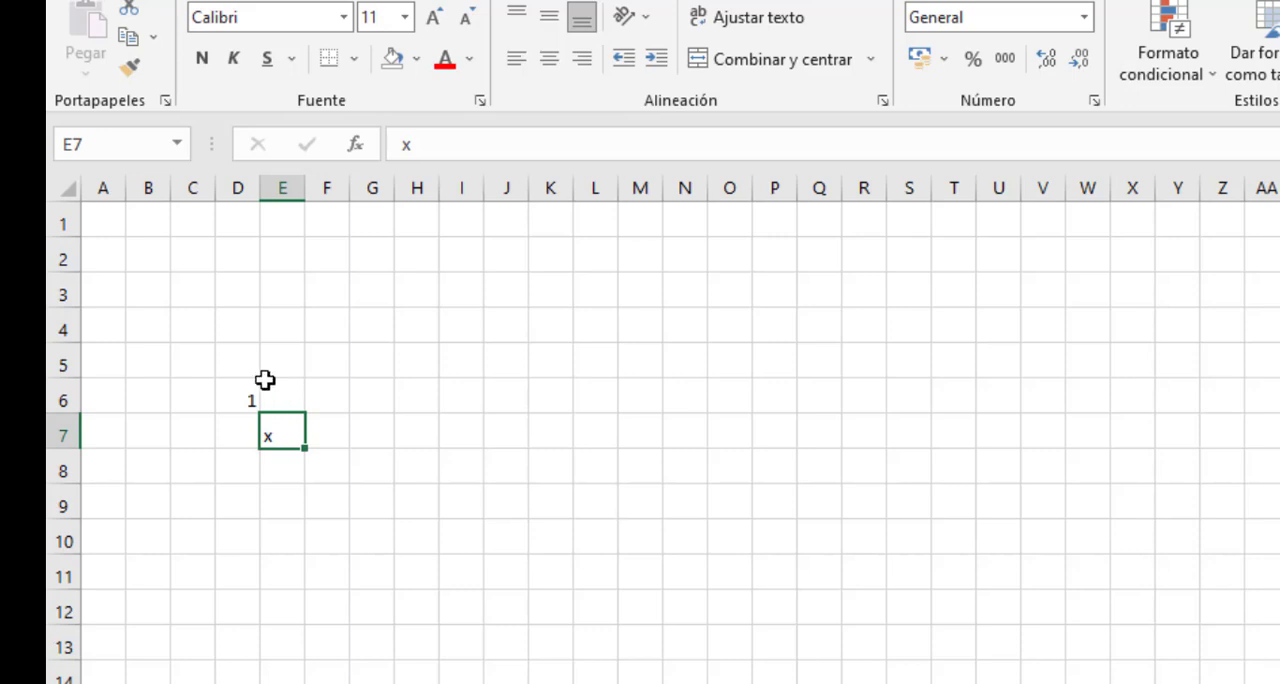
{"action": "left_click_drag", "start_coordinate": [237, 397], "coordinate": [326, 458]}
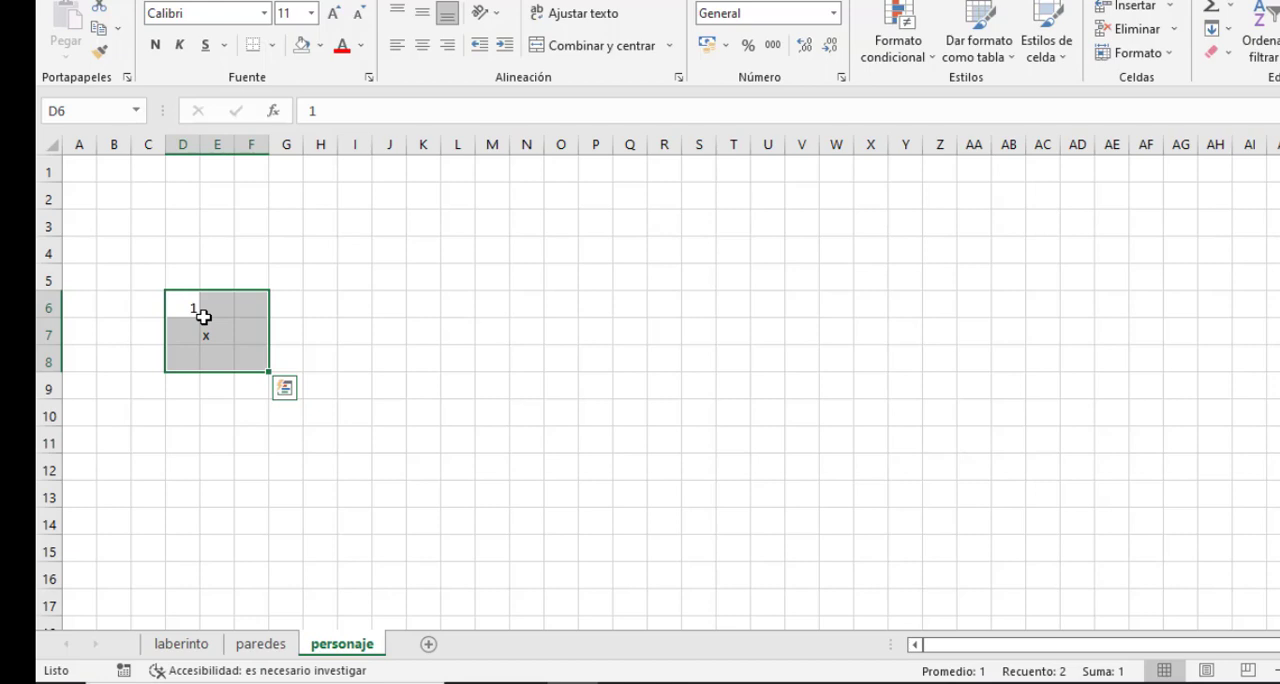
{"action": "left_click", "coordinate": [221, 336]}
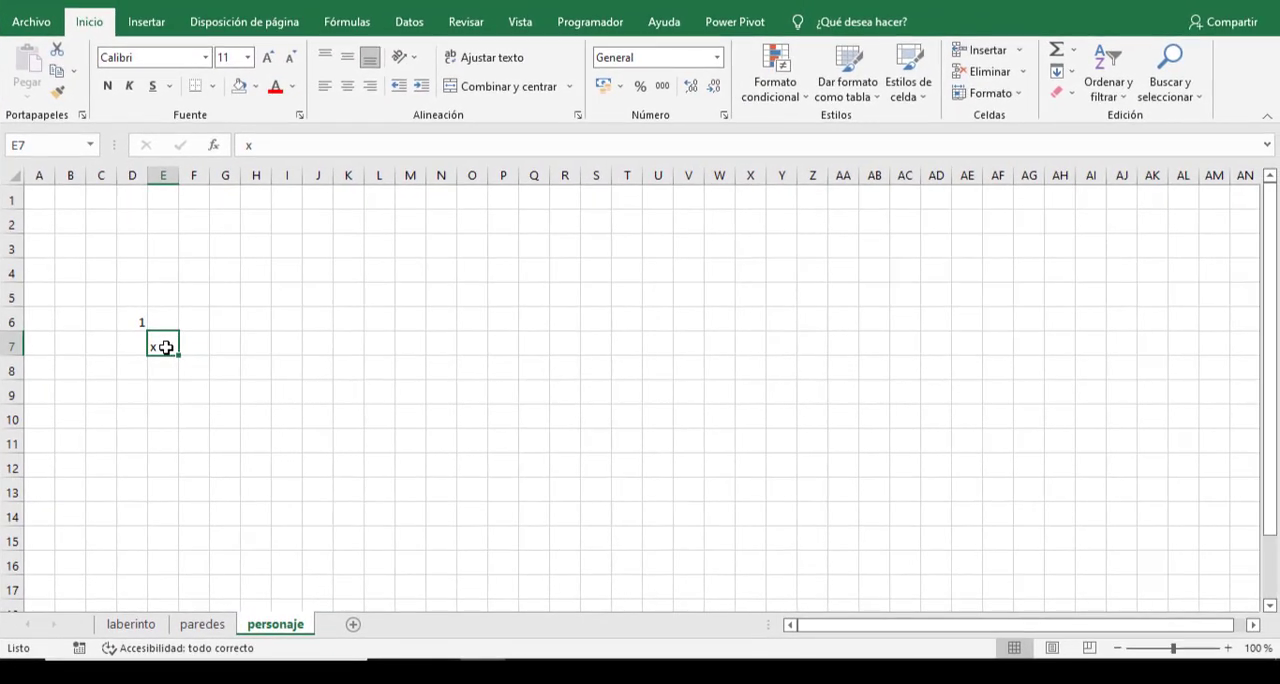
{"action": "left_click", "coordinate": [263, 371]}
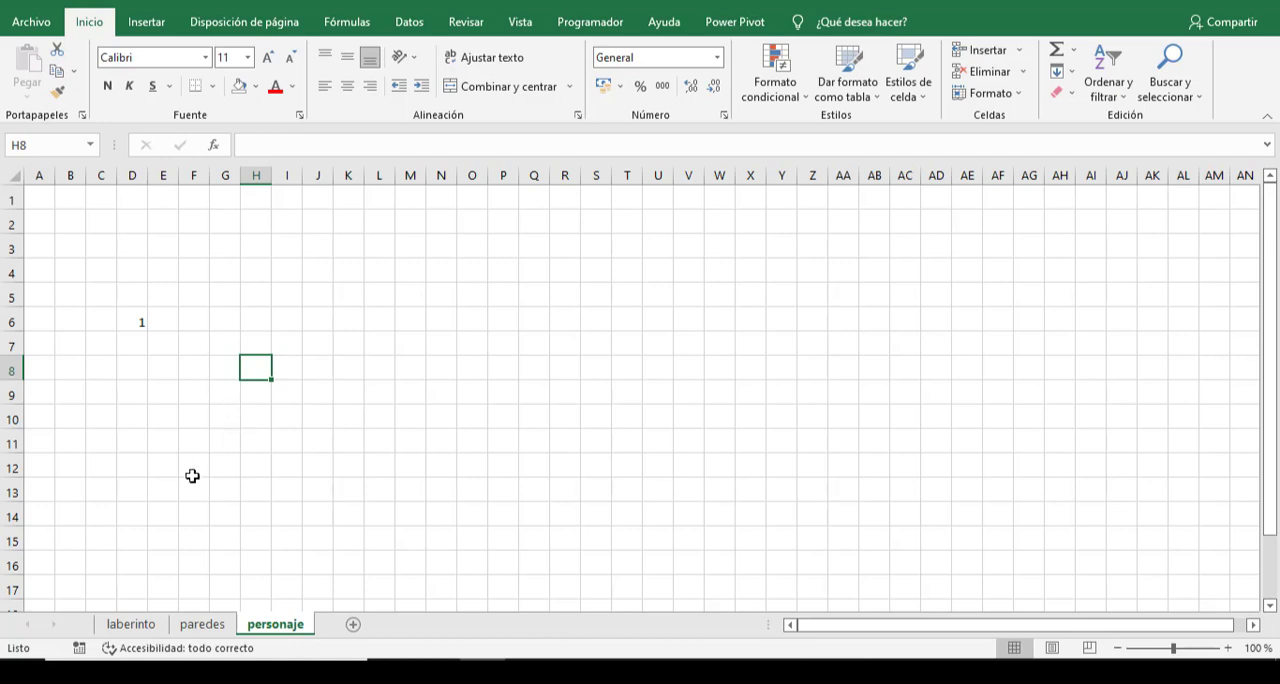
- Create a new conditional formatting rule for B4 on laberinto that determines the formatted cells with a formula
{"action": "left_click", "coordinate": [131, 624]}
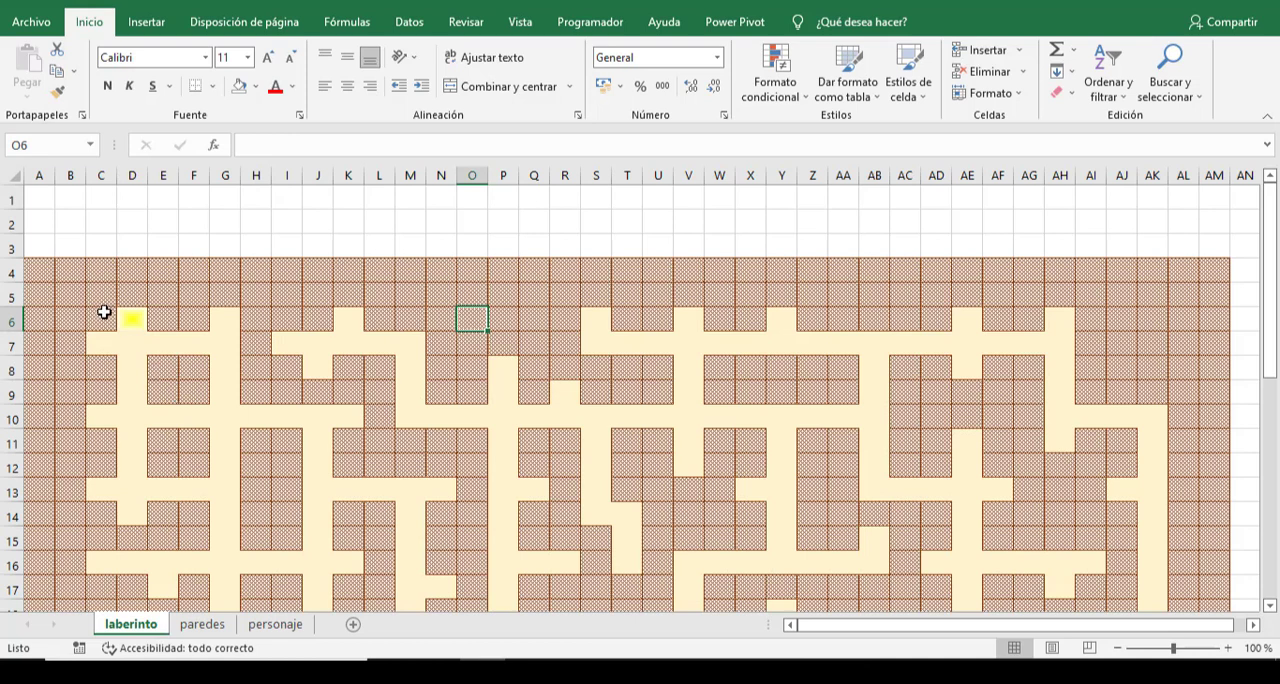
{"action": "left_click", "coordinate": [38, 272]}
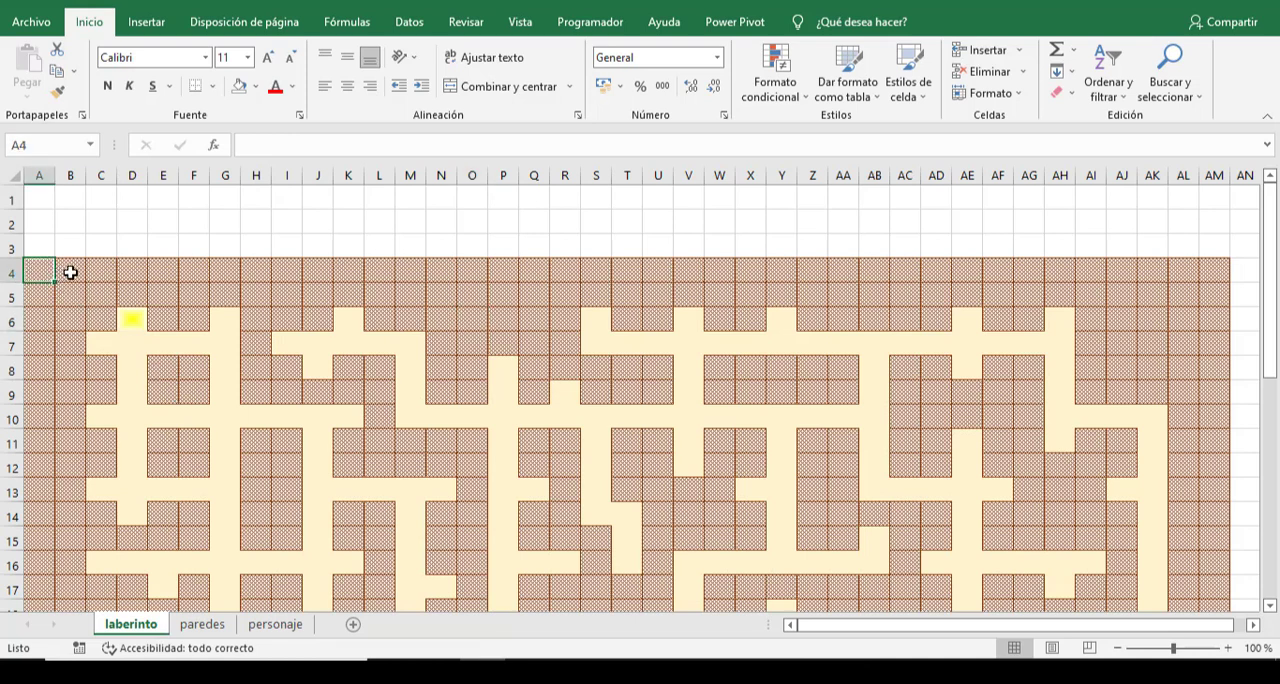
{"action": "left_click", "coordinate": [70, 272]}
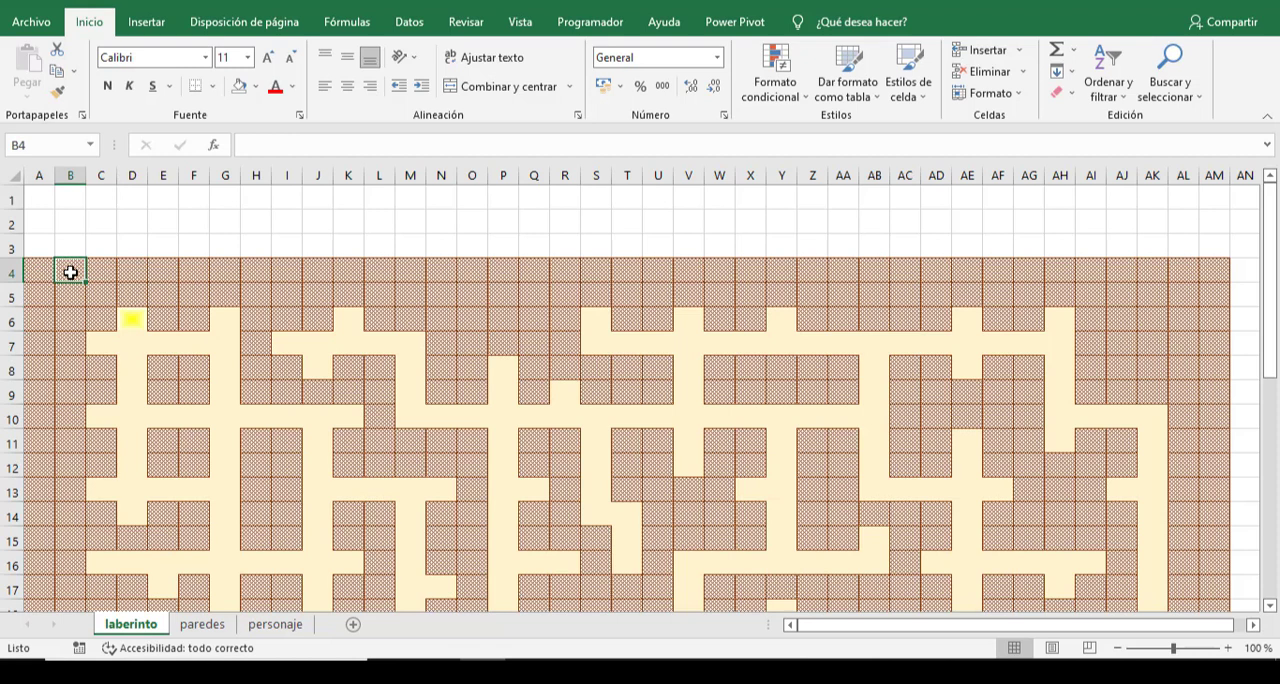
{"action": "left_click", "coordinate": [790, 92]}
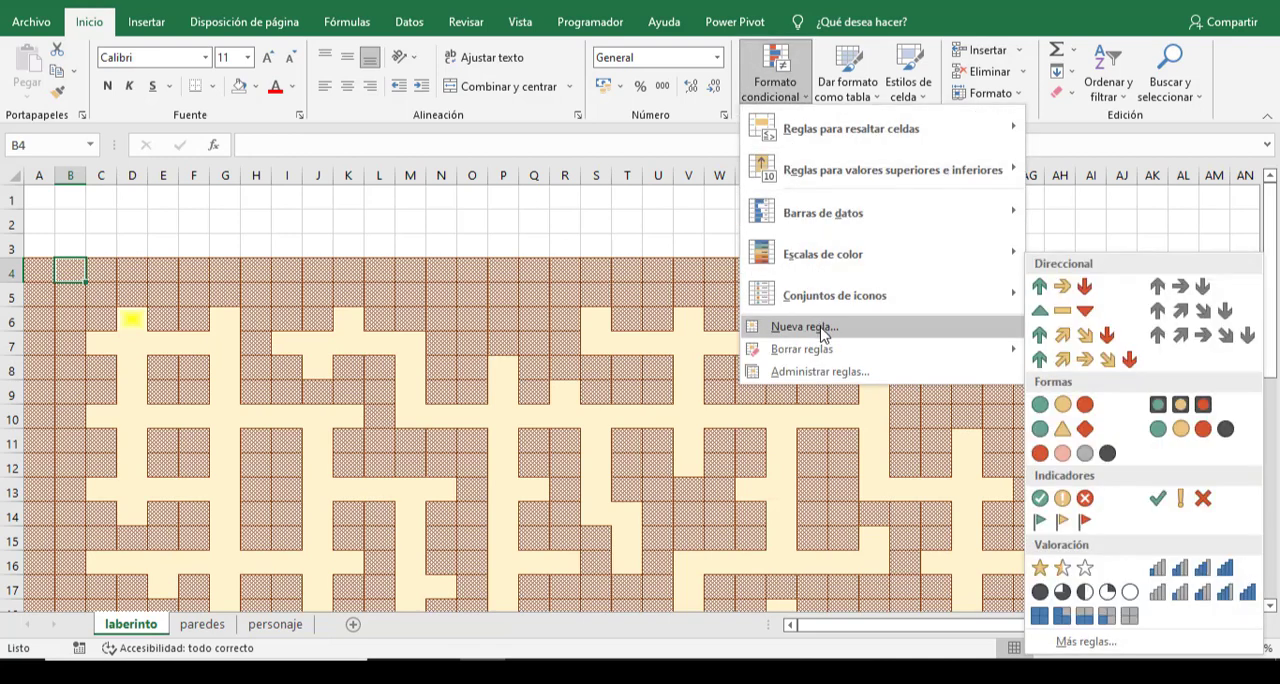
{"action": "left_click", "coordinate": [822, 327]}
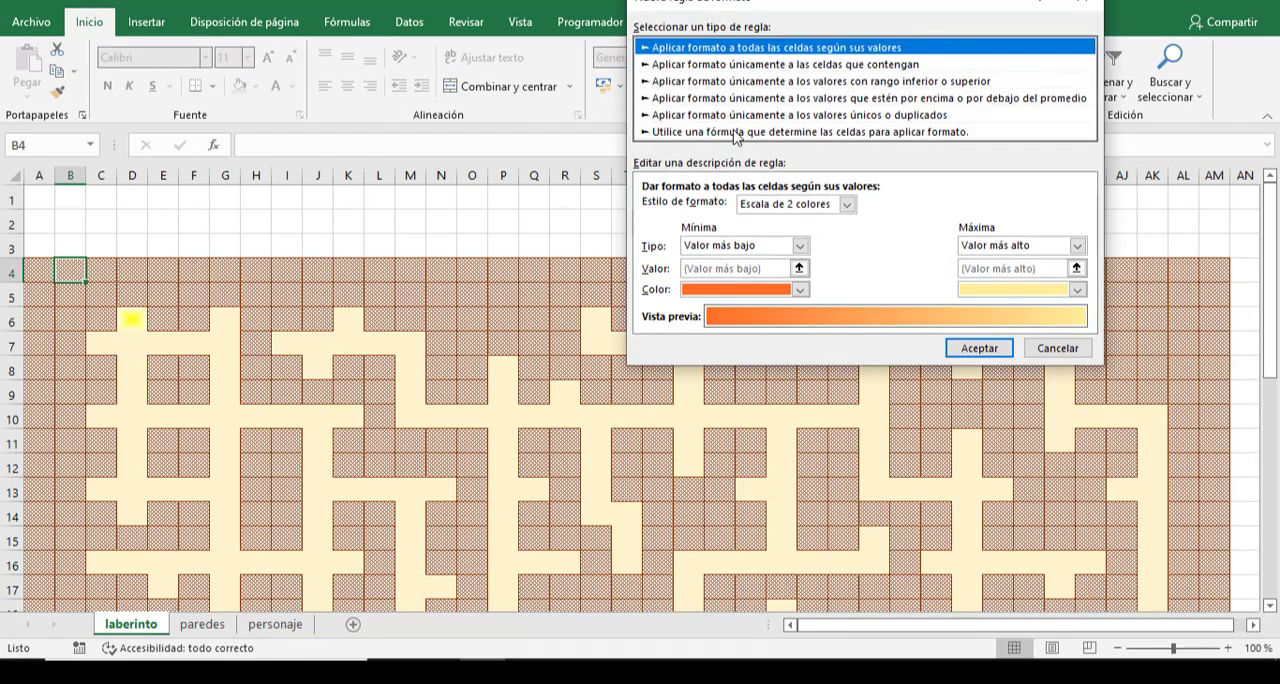
{"action": "left_click", "coordinate": [737, 132]}
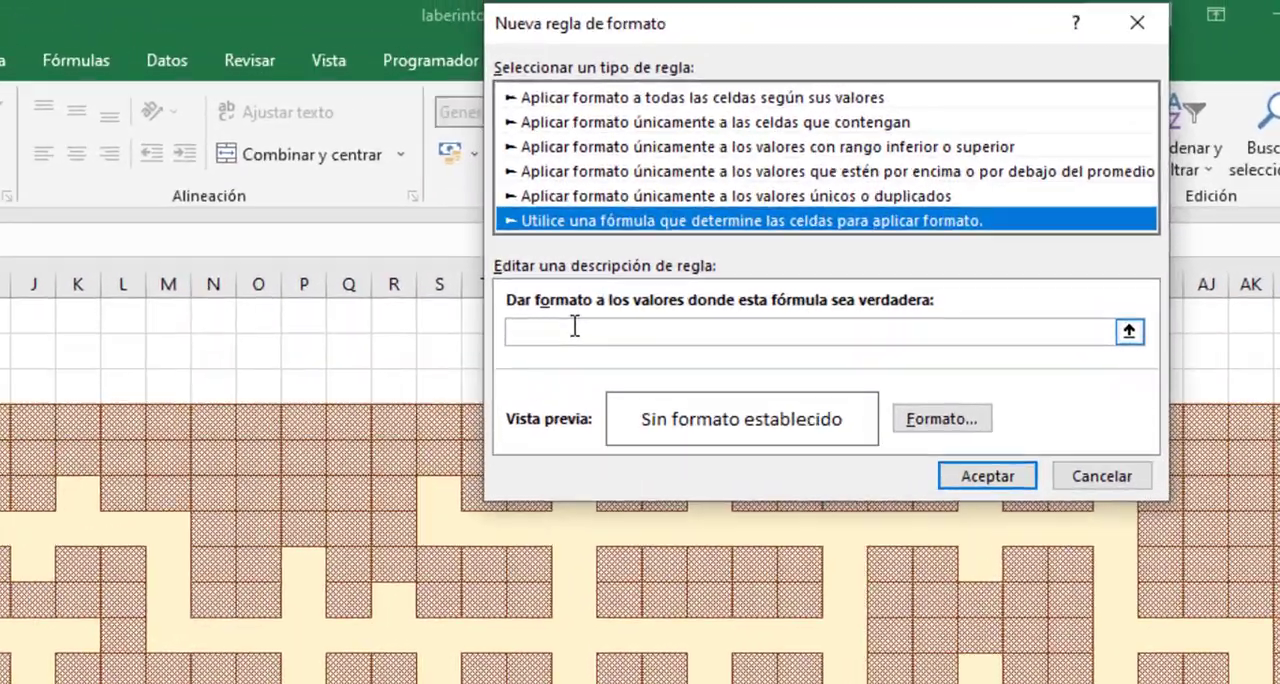
{"action": "left_click", "coordinate": [689, 205]}
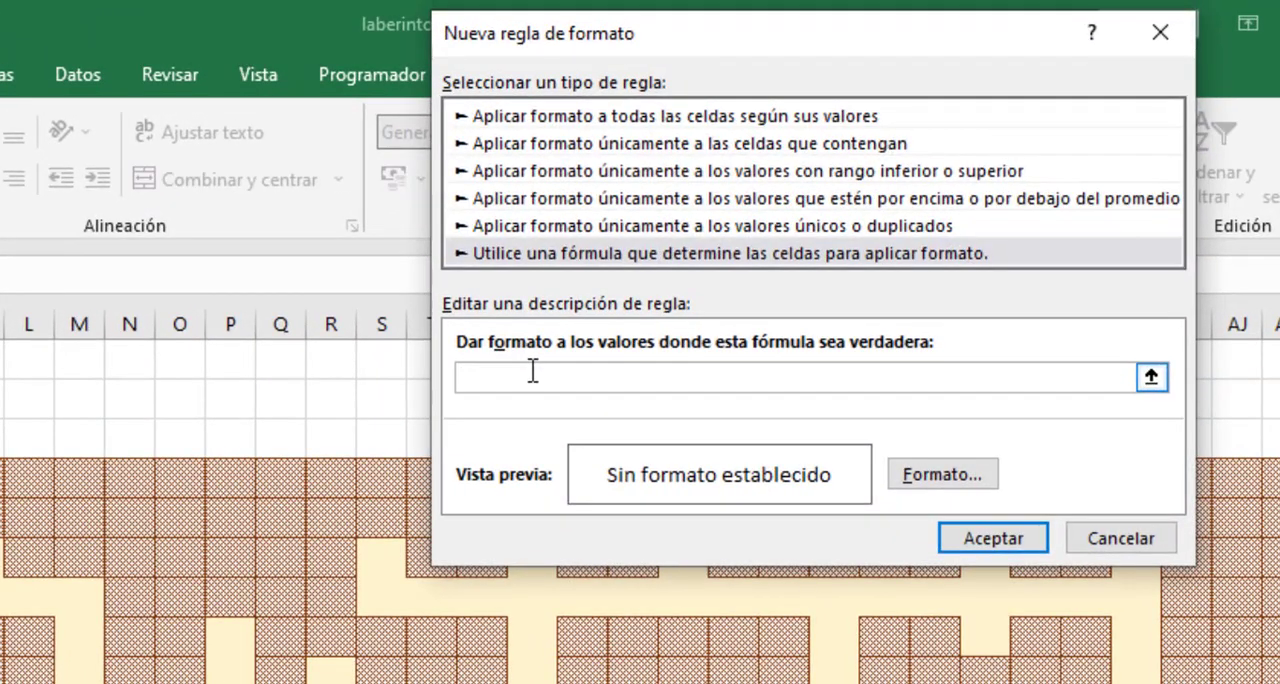
- Begin the rule's formula with =suma(desref(personaje!B4, making the reference to B4 on personaje fully relative
{"action": "type", "text": "=suma(desref"}
{"action": "key", "text": "BackSpace"}
{"action": "key", "text": "BackSpace"}
{"action": "type", "text": "er"}
{"action": "key", "text": "BackSpace"}
{"action": "type", "text": "f("}
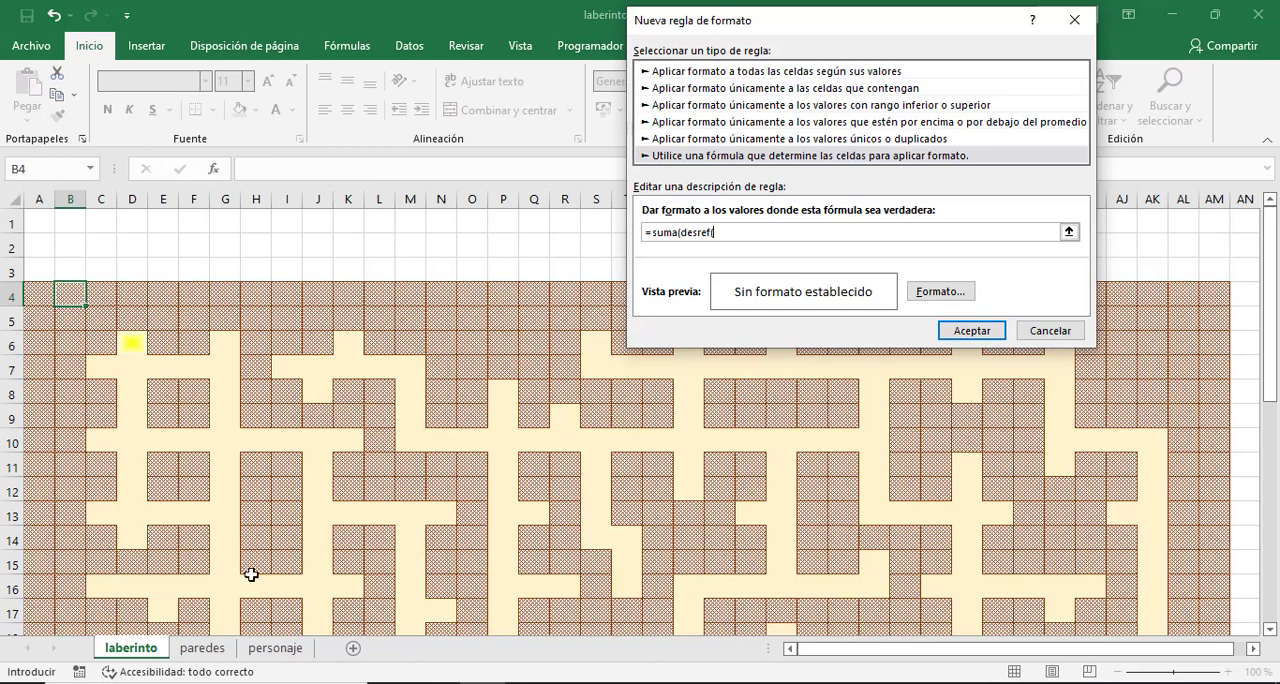
{"action": "left_click", "coordinate": [279, 652]}
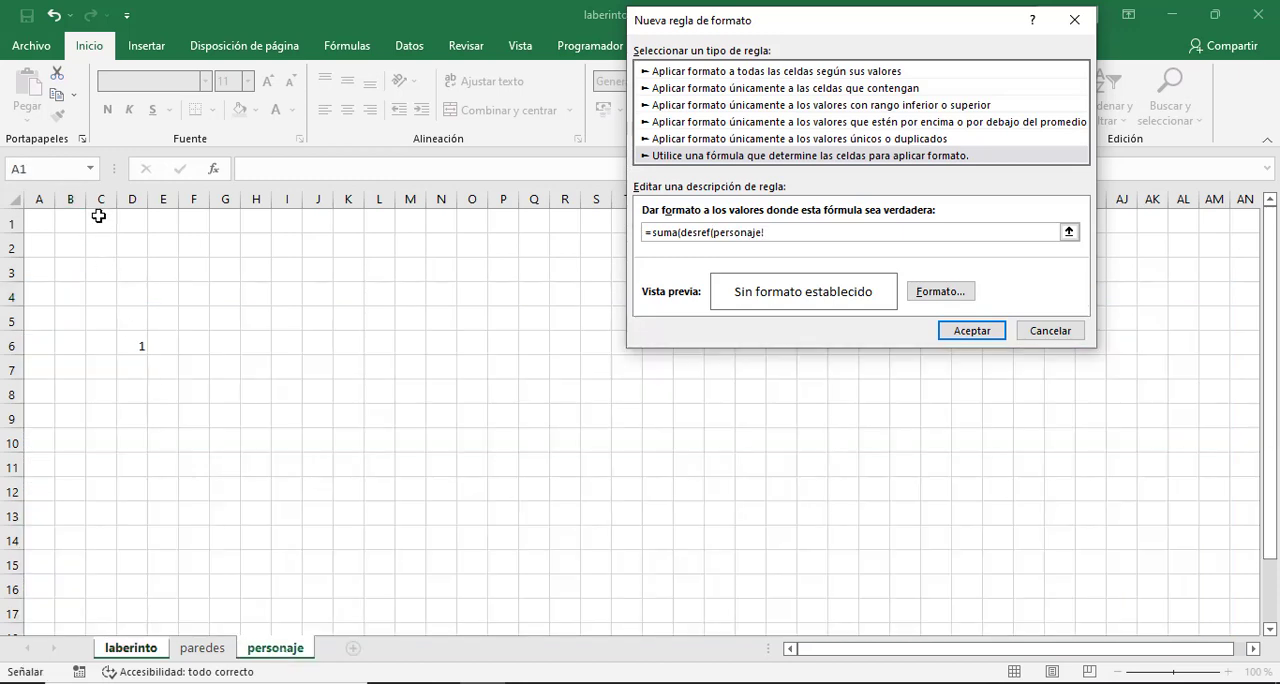
{"action": "left_click", "coordinate": [68, 295]}
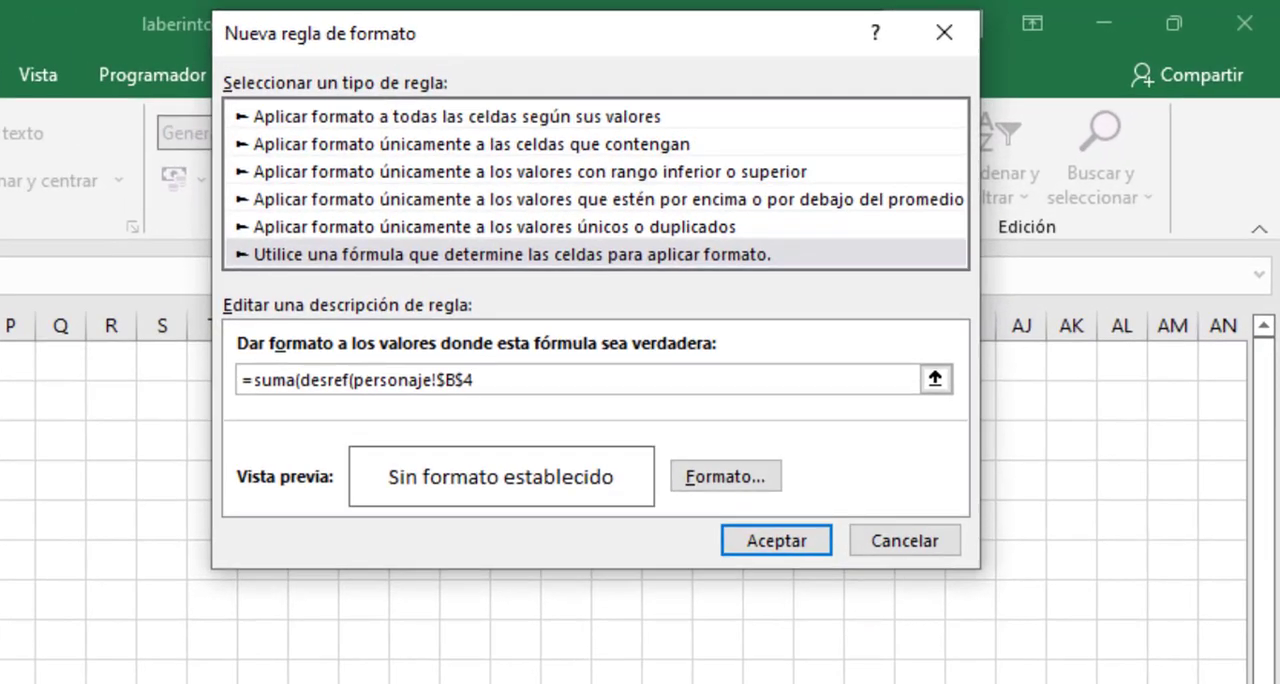
{"action": "key", "text": "F4"}
{"action": "key", "text": "F4"}
{"action": "key", "text": "F4"}
- Complete the formula so that it reads =suma(desref(personaje!B4;-1;-1;3;3))=0
{"action": "type", "text": ";"}
{"action": "type", "text": "-1;-1;3;3;"}
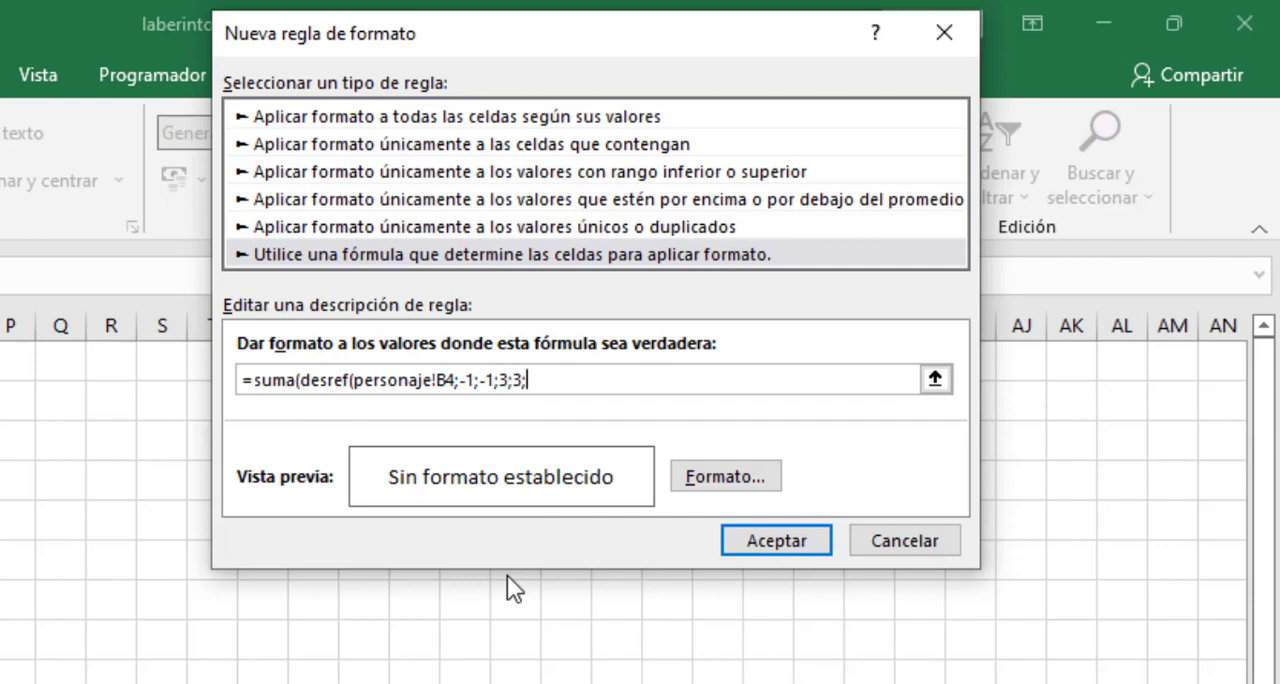
{"action": "key", "text": "BackSpace"}
{"action": "type", "text": "))"}
{"action": "type", "text": "=0"}
- Give the new rule a solid black fill and apply it to B4
{"action": "left_click", "coordinate": [728, 477]}
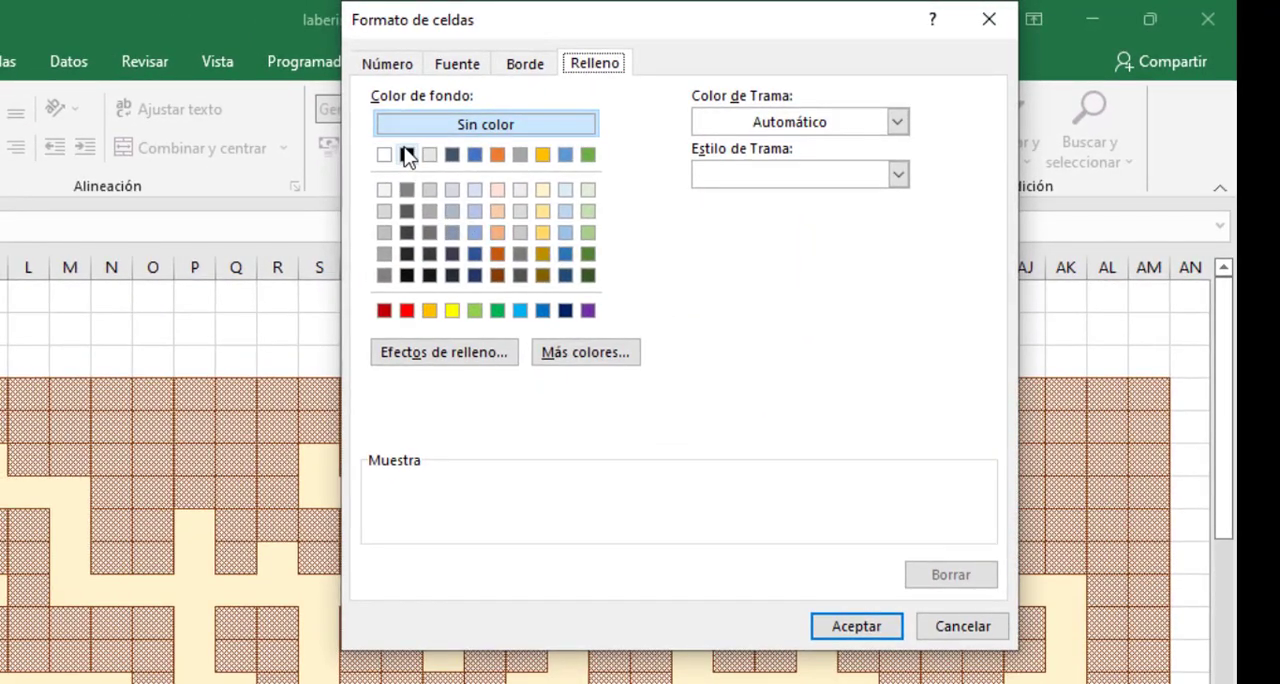
{"action": "left_click", "coordinate": [406, 154]}
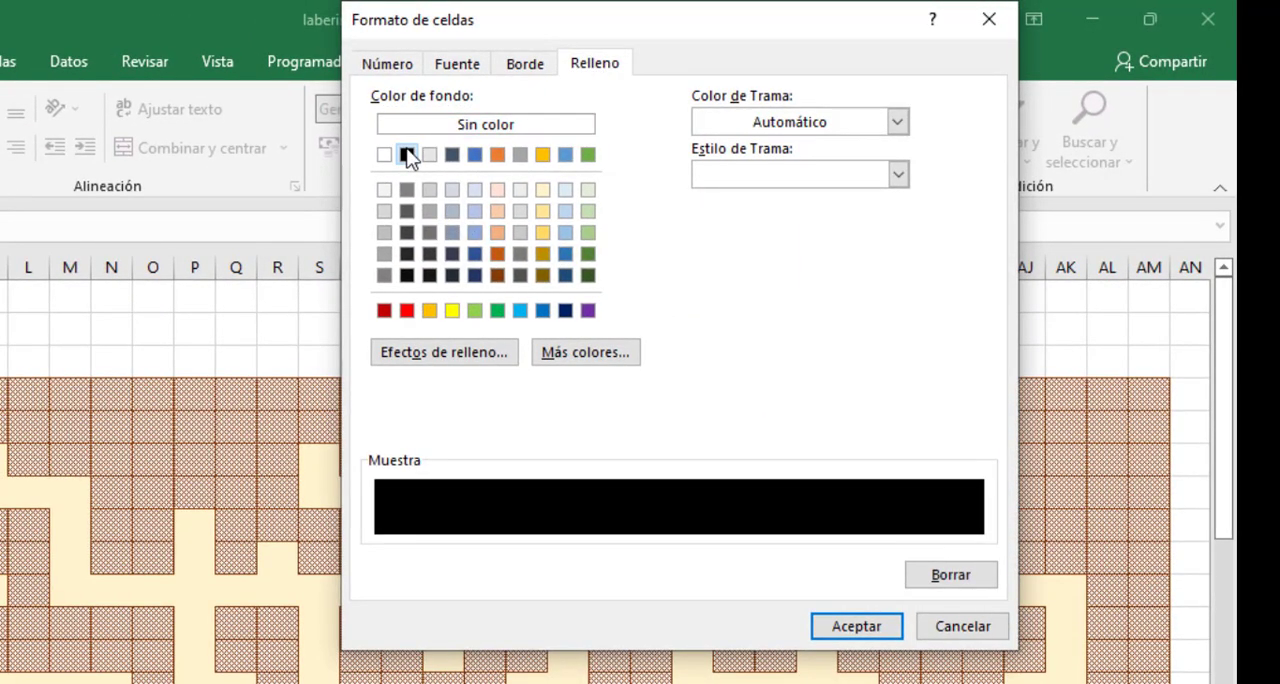
{"action": "left_click", "coordinate": [855, 620]}
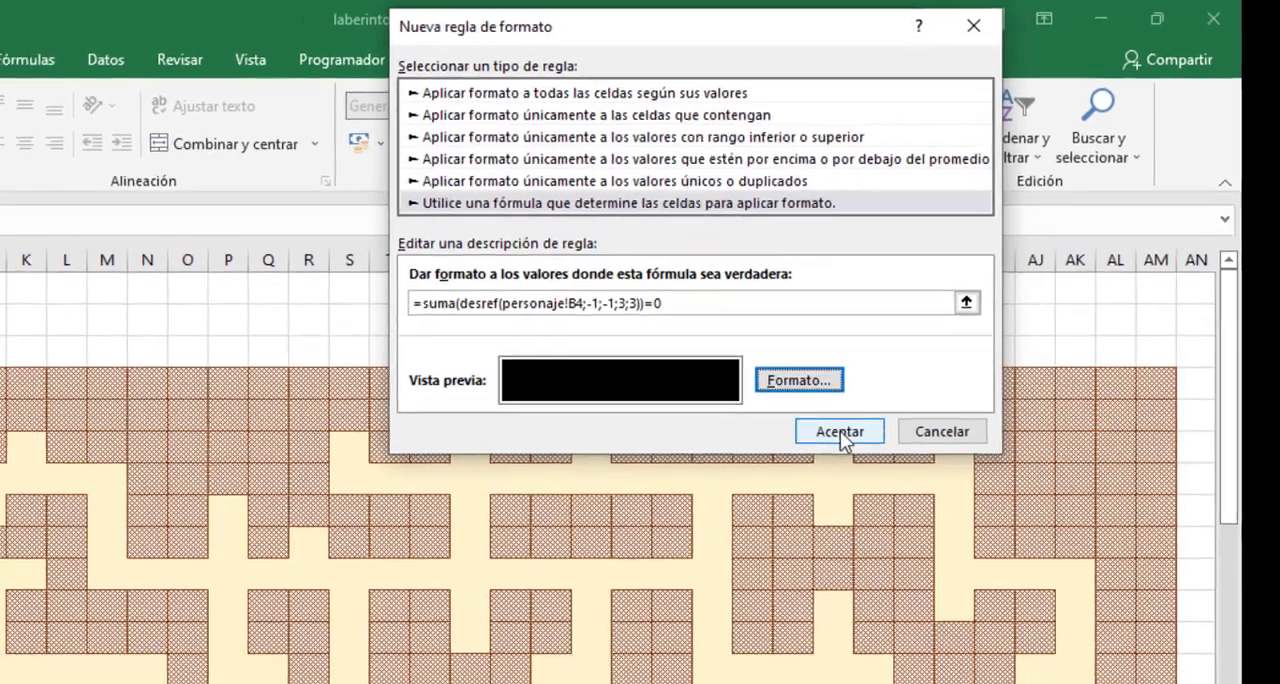
{"action": "left_click", "coordinate": [835, 443]}
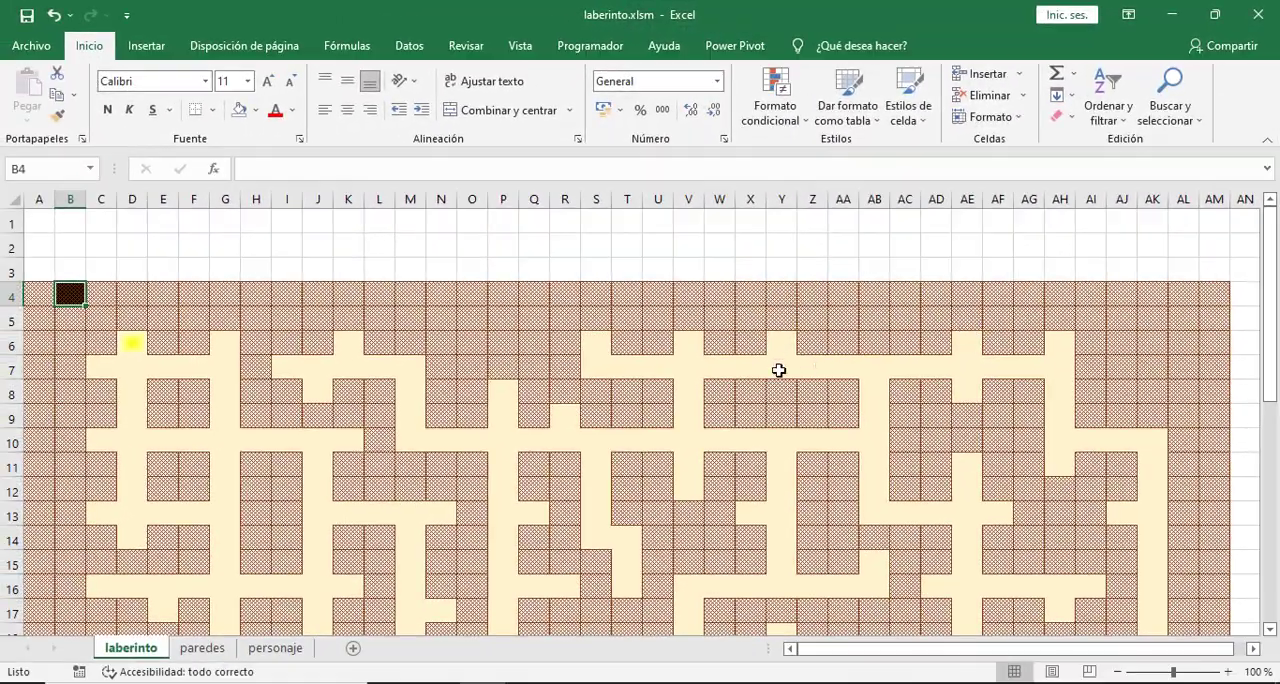
- Set the black-fill SUMA(DESREF) rule on B4 to stop if true and apply the change
{"action": "left_click", "coordinate": [216, 266]}
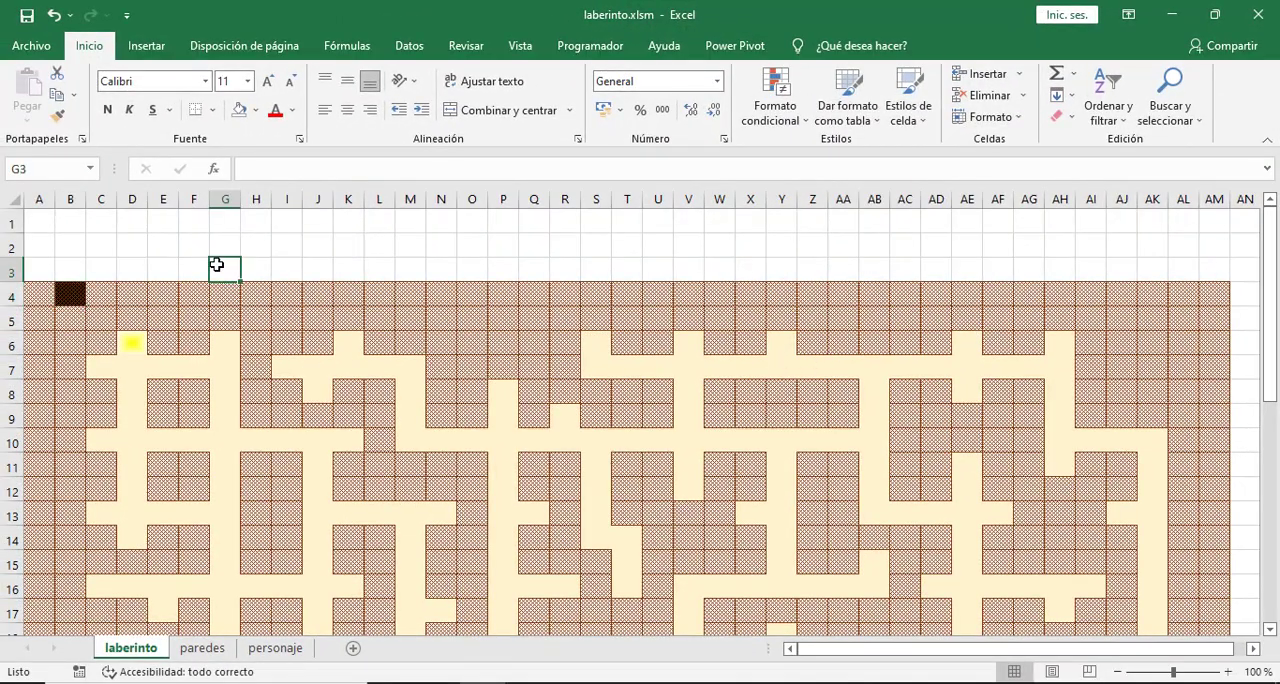
{"action": "left_click", "coordinate": [65, 298]}
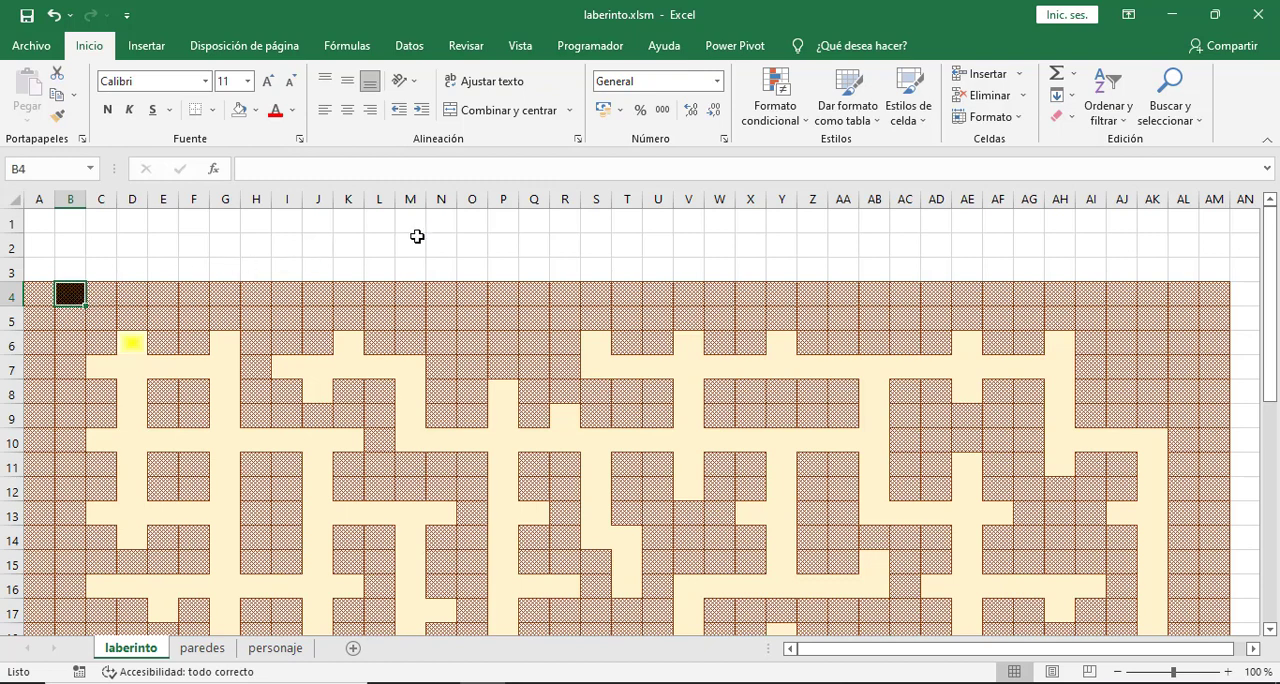
{"action": "left_click", "coordinate": [803, 128]}
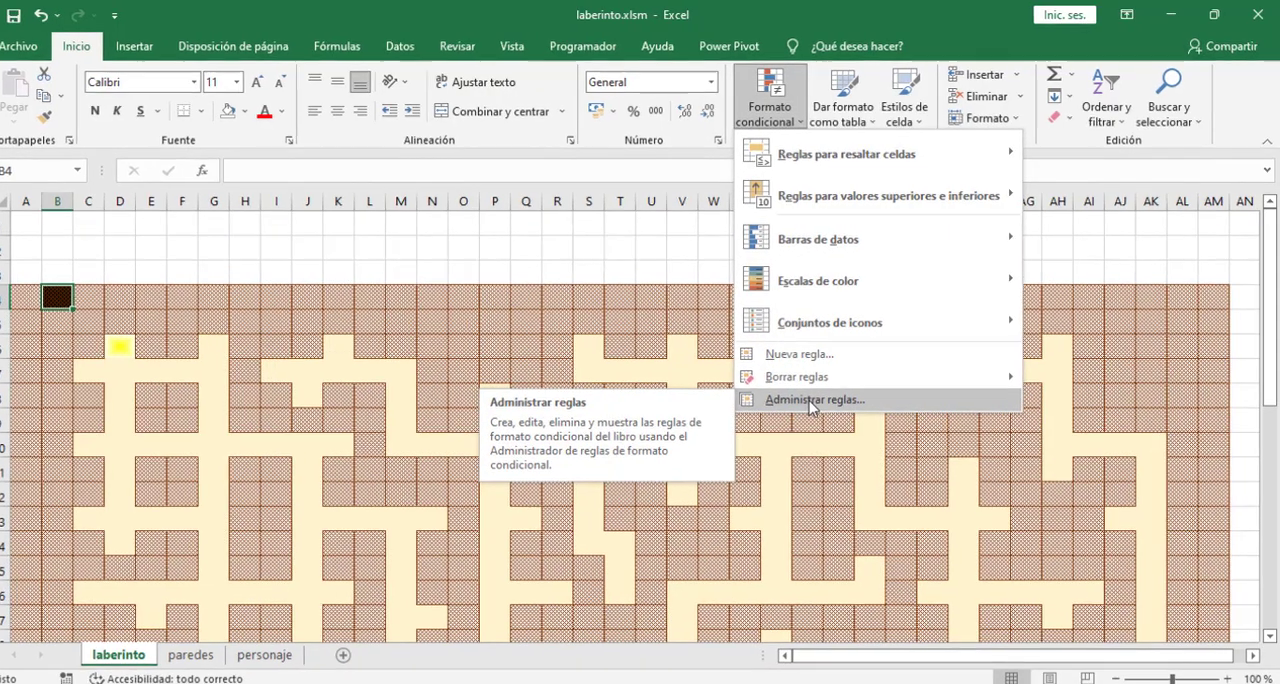
{"action": "left_click", "coordinate": [812, 400]}
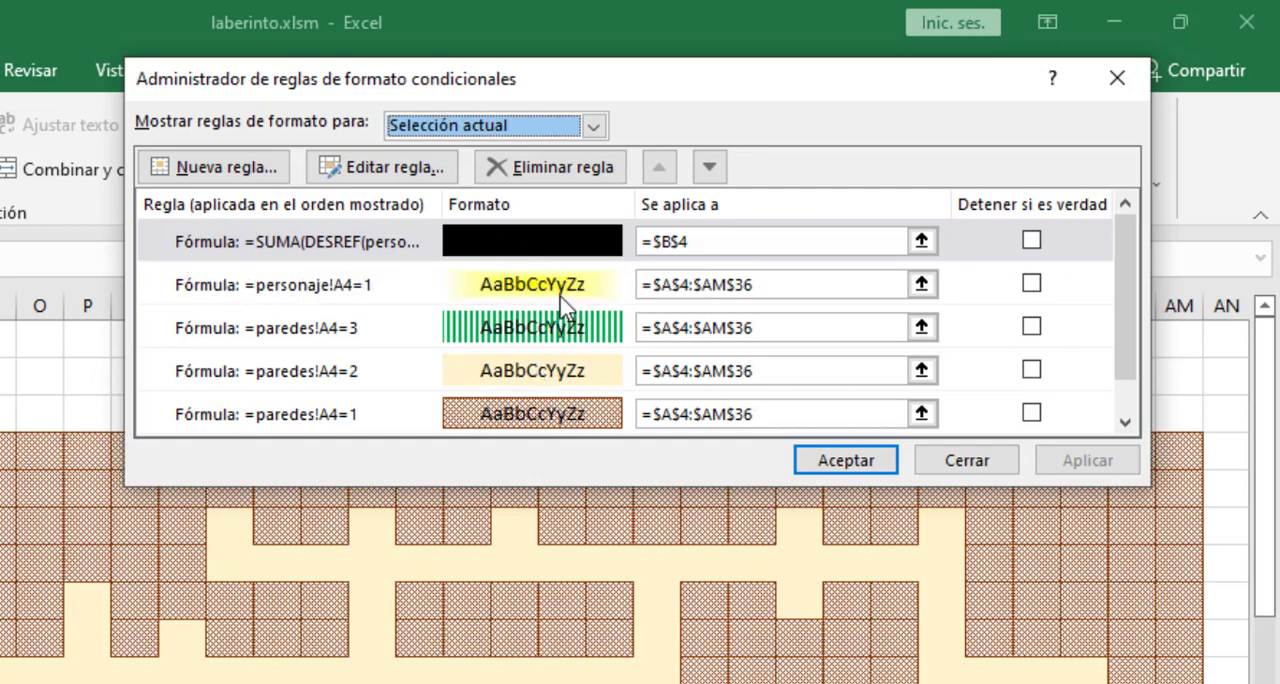
{"action": "left_click", "coordinate": [1031, 241]}
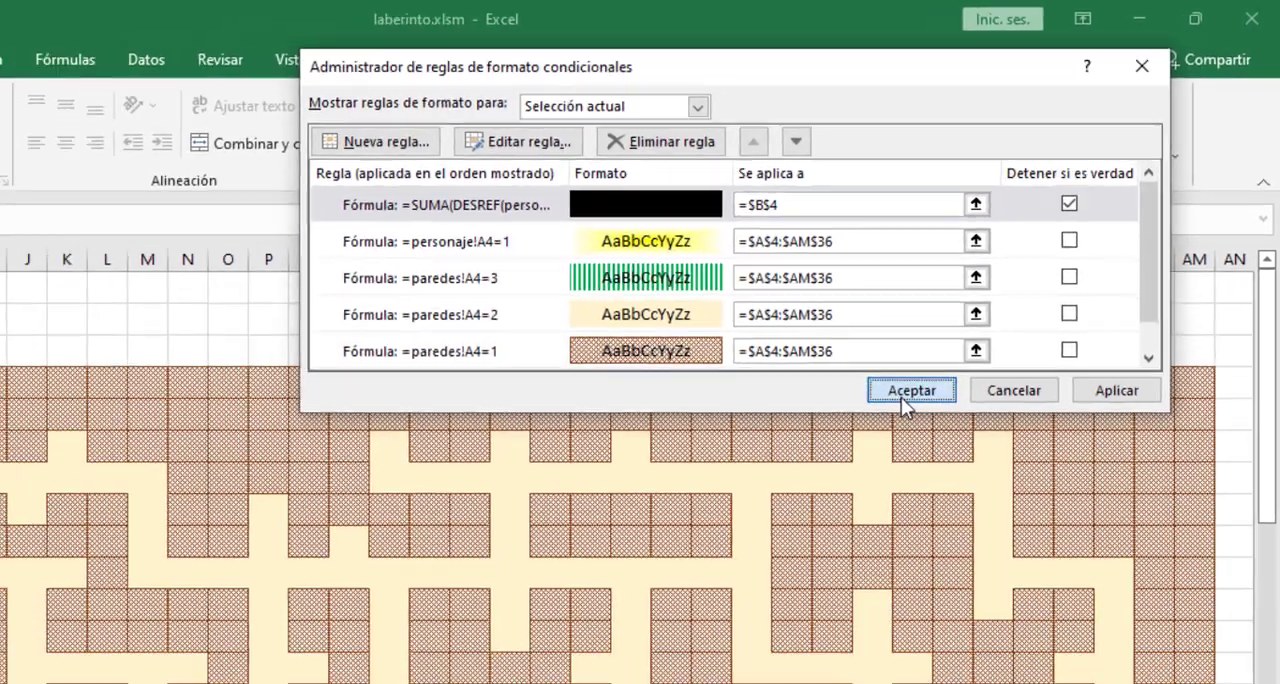
{"action": "left_click", "coordinate": [901, 397]}
{"action": "left_click", "coordinate": [194, 223]}
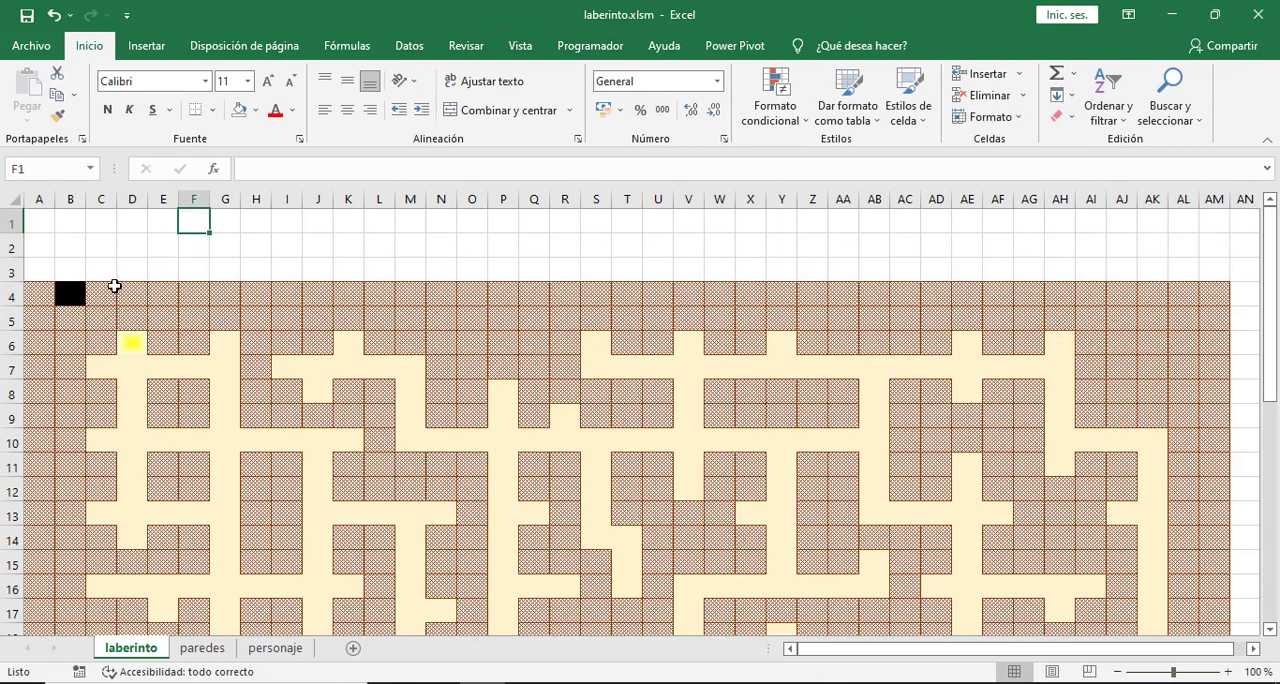
- Fill B4 and its conditional format across to column AM and down over the rest of the maze
{"action": "left_click", "coordinate": [63, 298]}
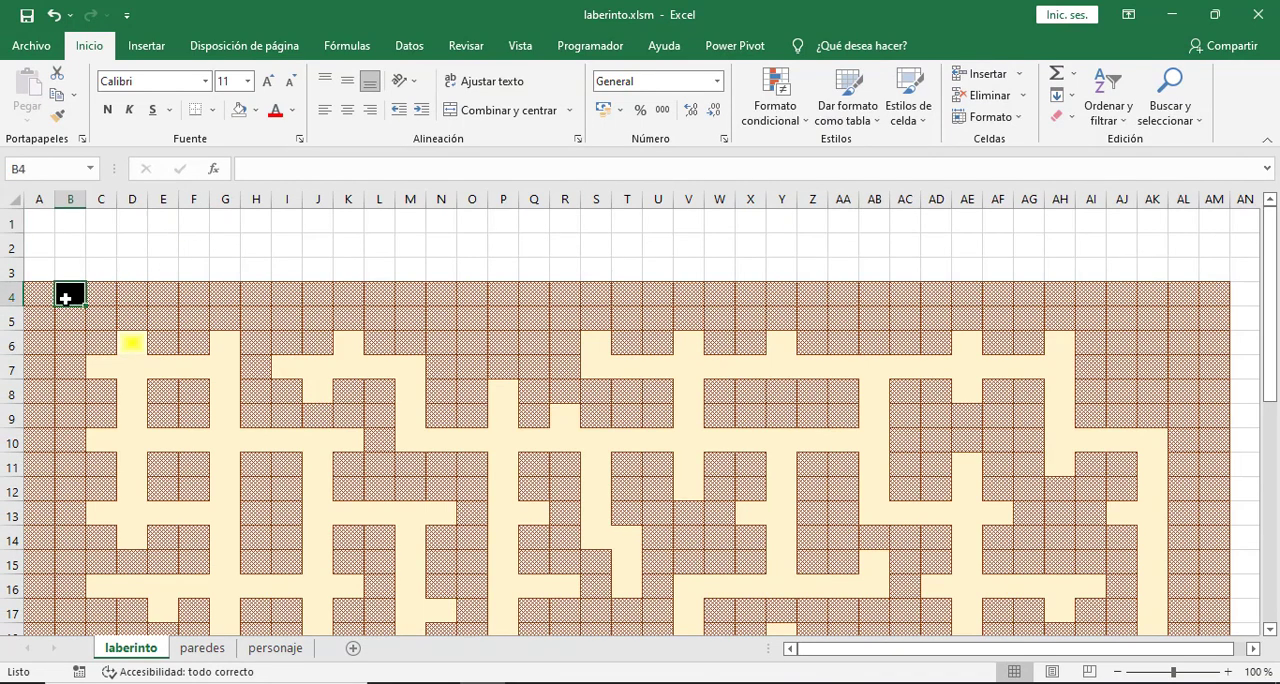
{"action": "left_click_drag", "start_coordinate": [84, 307], "coordinate": [1212, 600]}
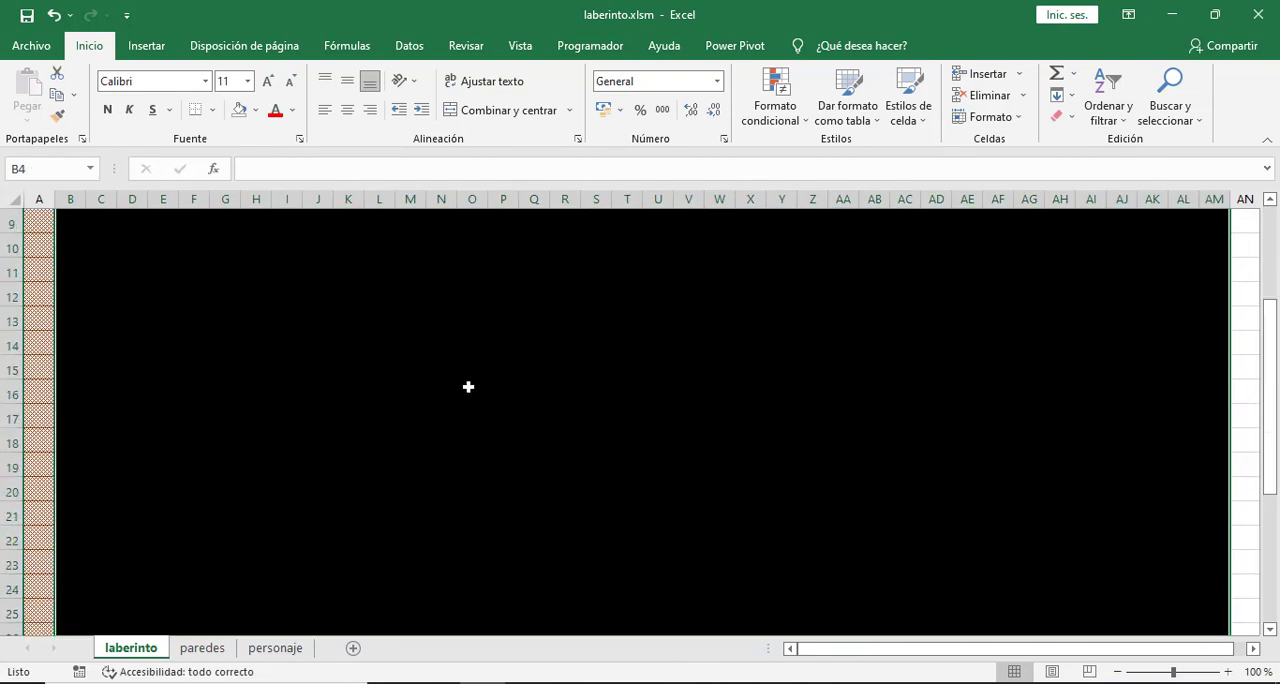
{"action": "scroll", "coordinate": [466, 387], "scroll_direction": "up", "scroll_amount": 7}
{"action": "left_click", "coordinate": [251, 320]}
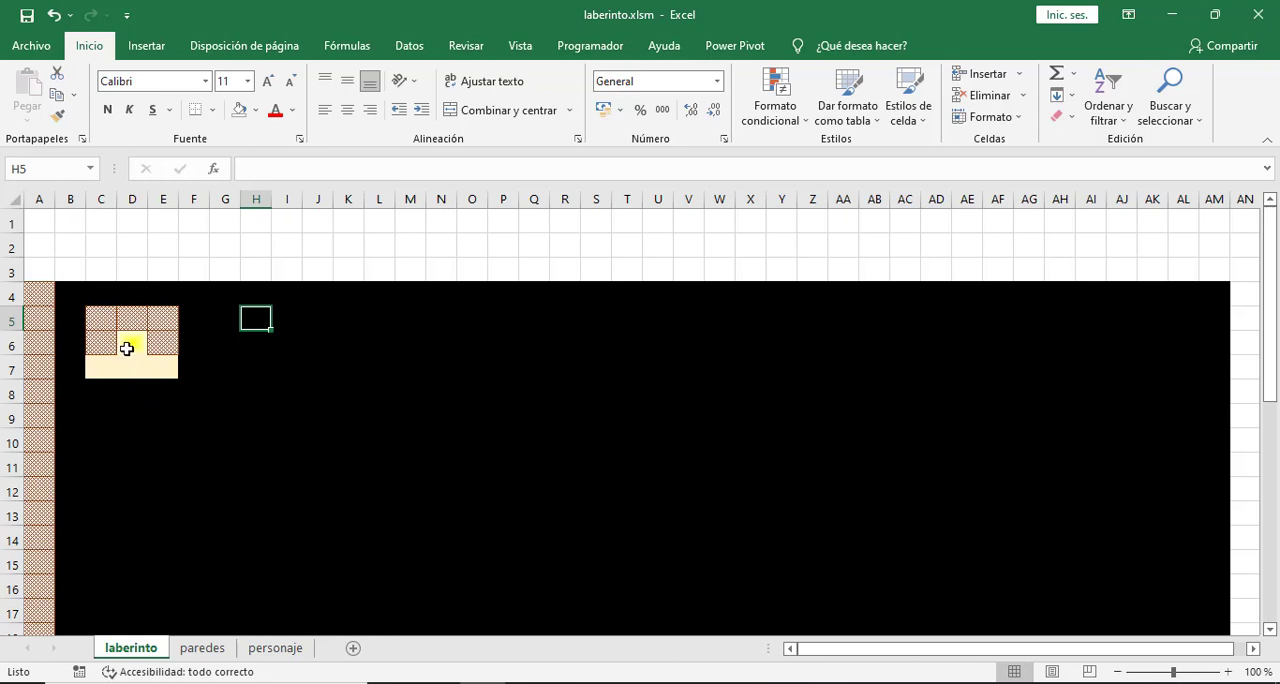
- Move the character's 1 from D6 to D7 on personaje and check its surroundings on laberinto
{"action": "left_click", "coordinate": [290, 650]}
{"action": "left_click", "coordinate": [138, 350]}
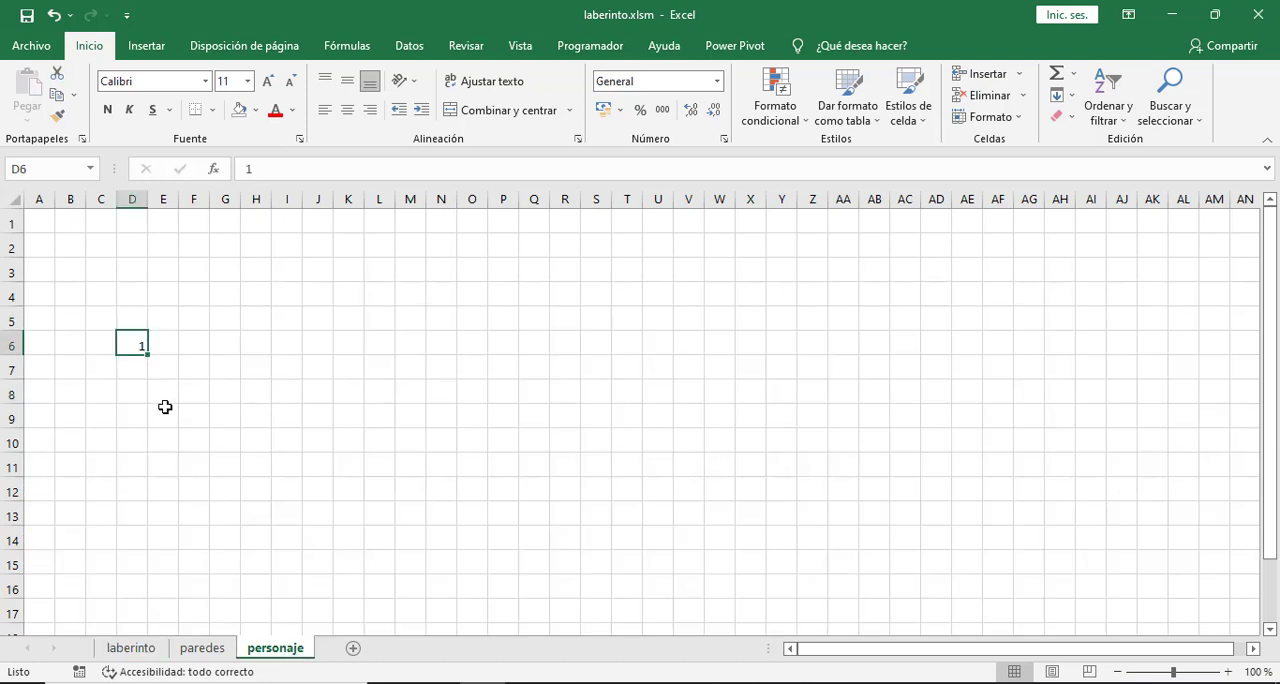
{"action": "left_click", "coordinate": [132, 366]}
{"action": "type", "text": "1"}
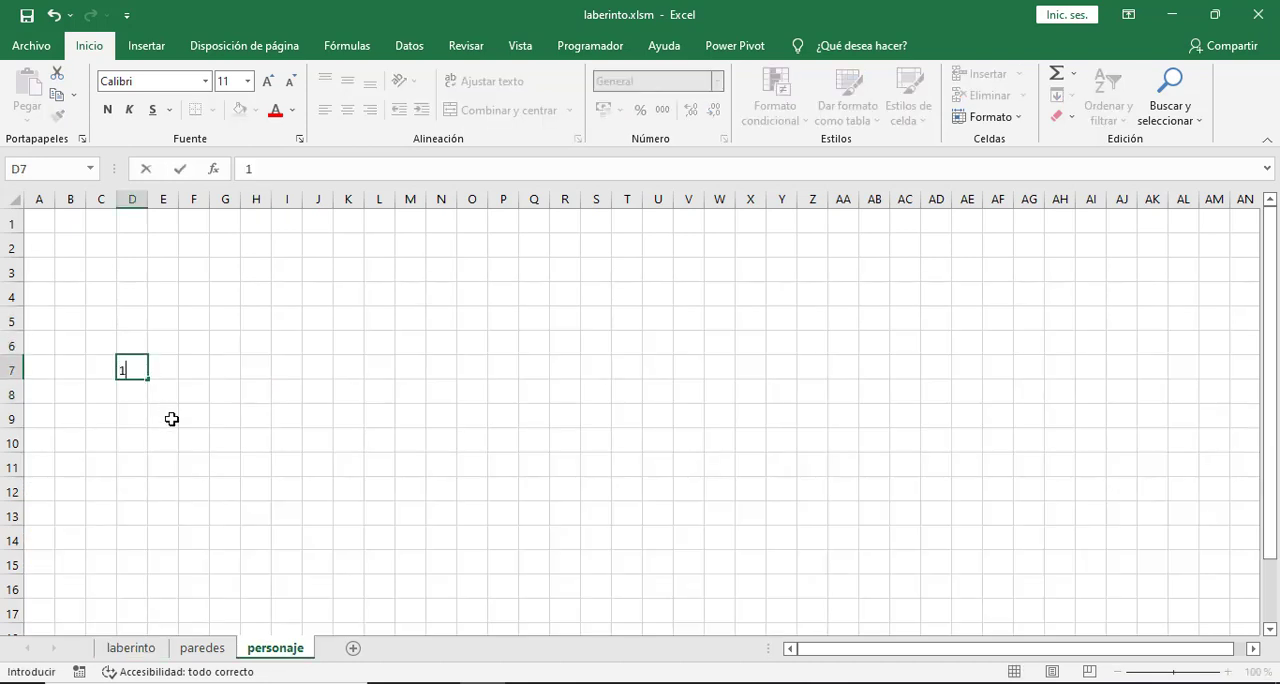
{"action": "left_click", "coordinate": [168, 418]}
{"action": "left_click", "coordinate": [135, 648]}
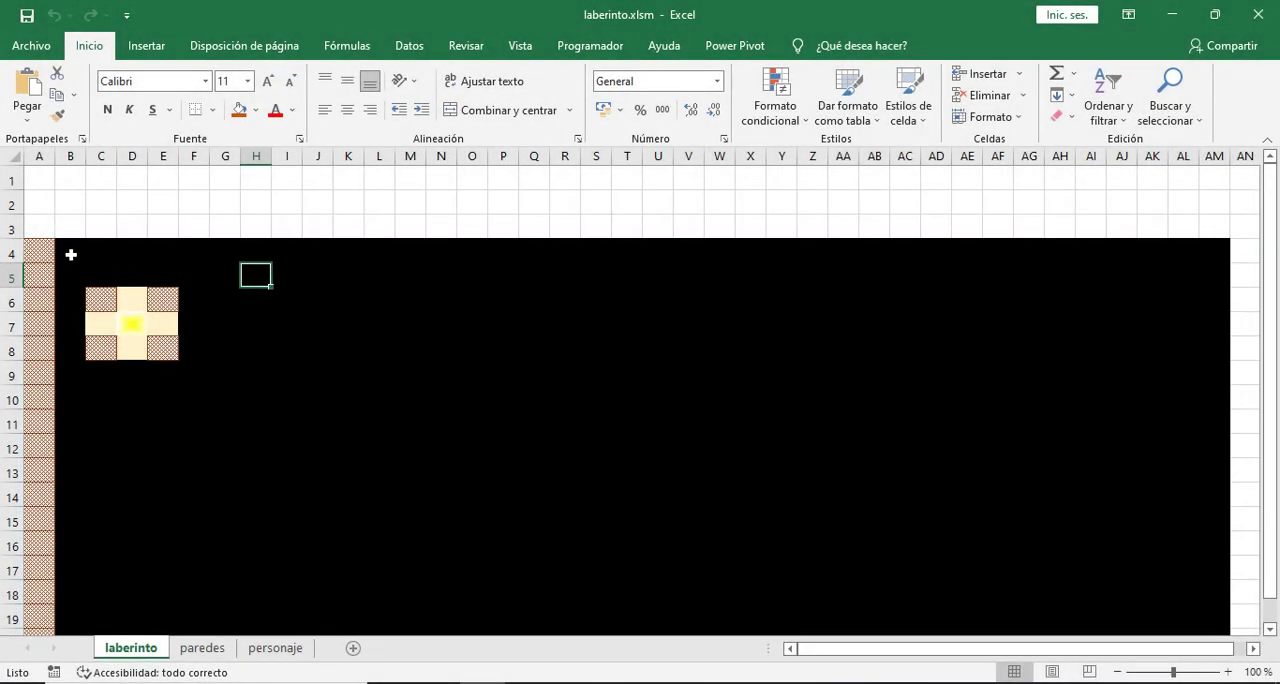
- Compare cell B4 on laberinto with its surrounding block A3:C5 on personaje
{"action": "left_click", "coordinate": [71, 255]}
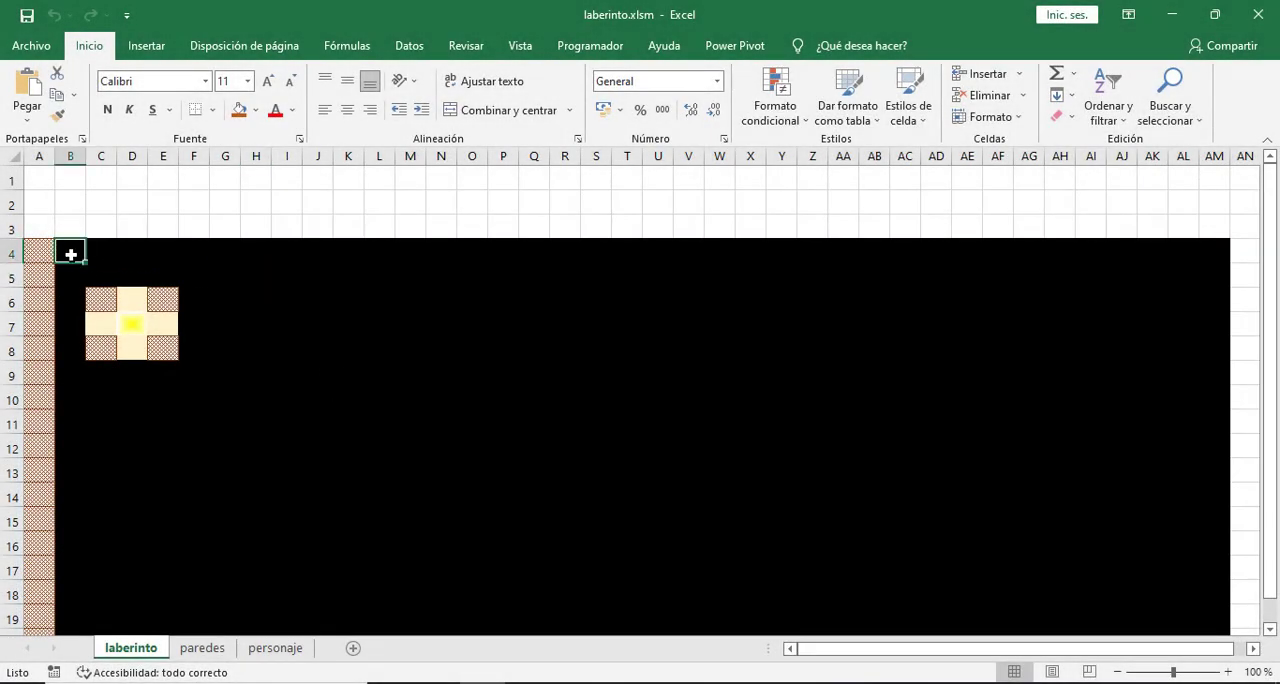
{"action": "left_click", "coordinate": [278, 648]}
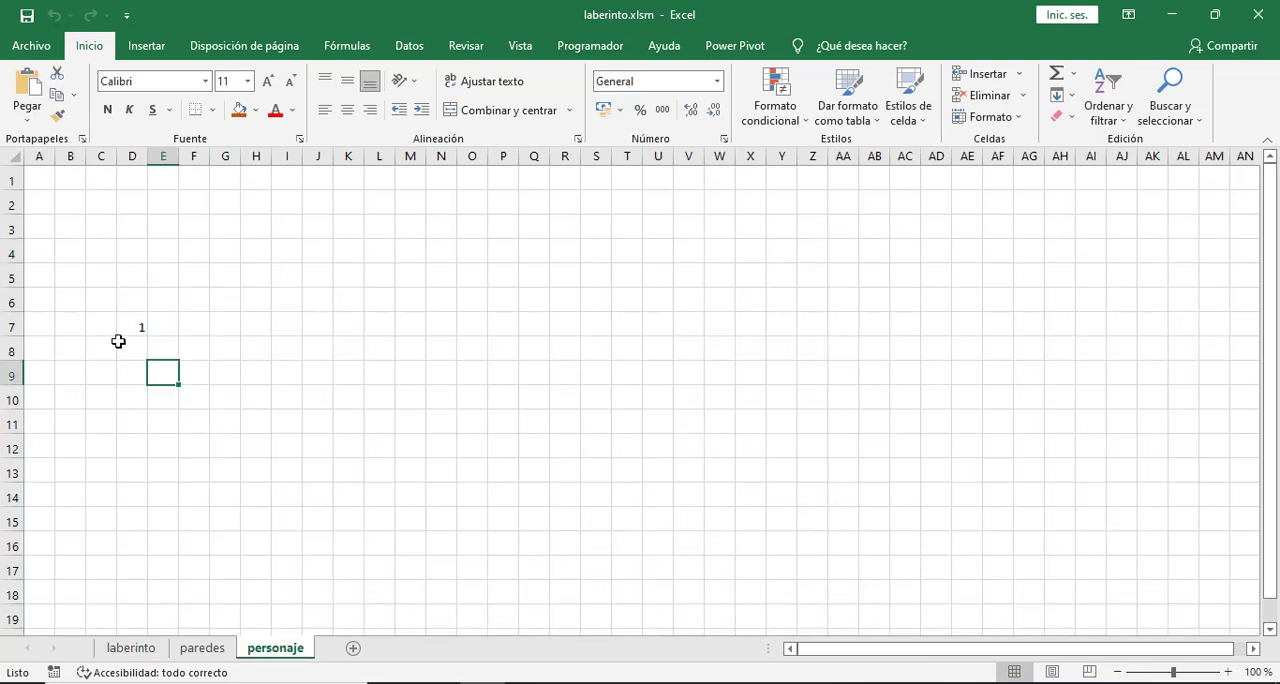
{"action": "left_click", "coordinate": [71, 229]}
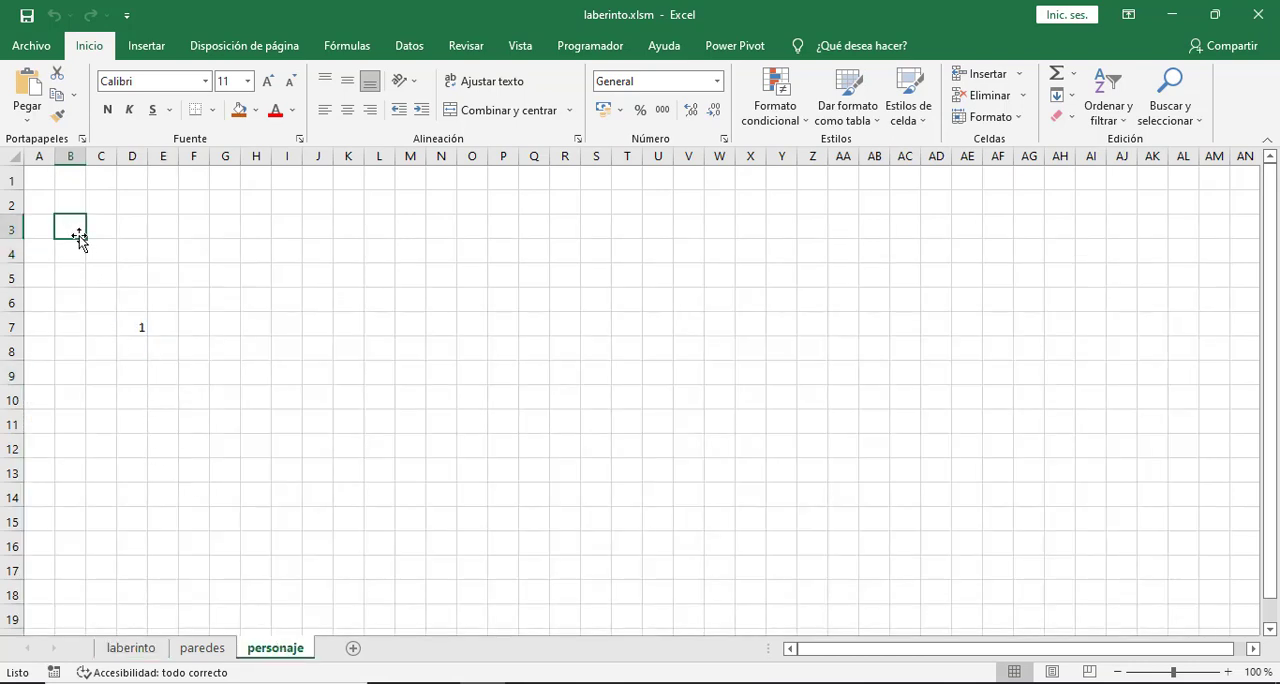
{"action": "left_click", "coordinate": [79, 251]}
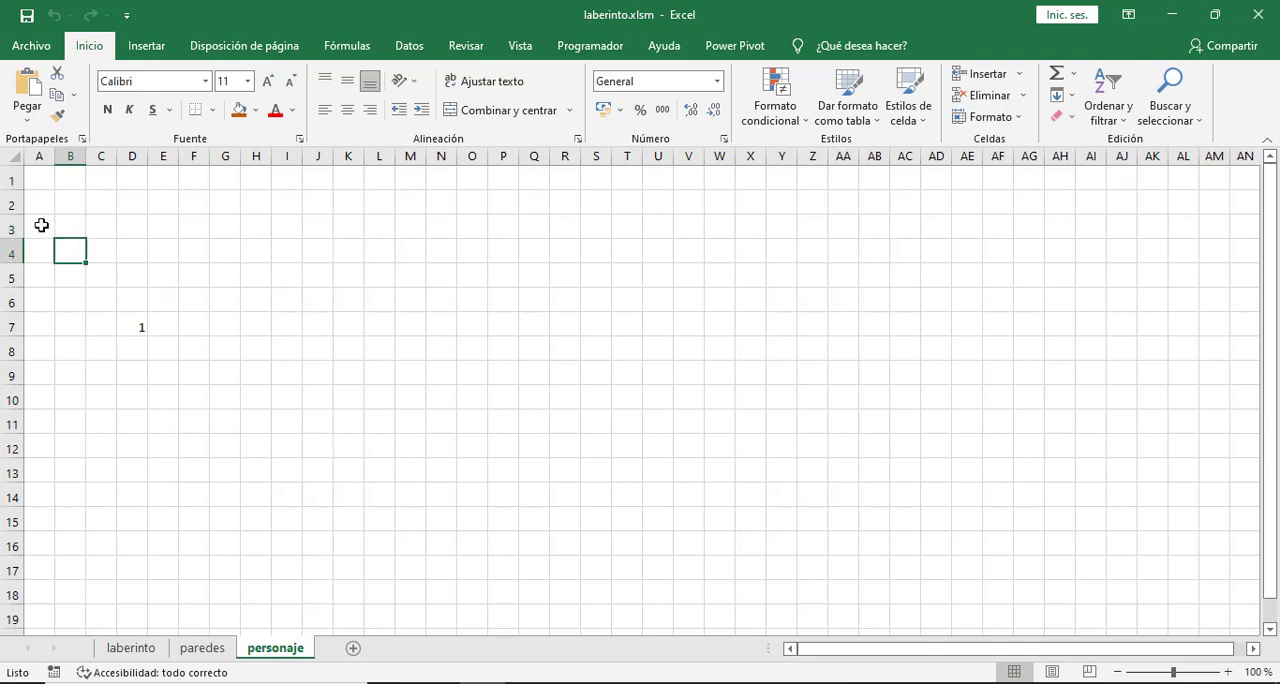
{"action": "left_click_drag", "start_coordinate": [36, 221], "coordinate": [104, 280]}
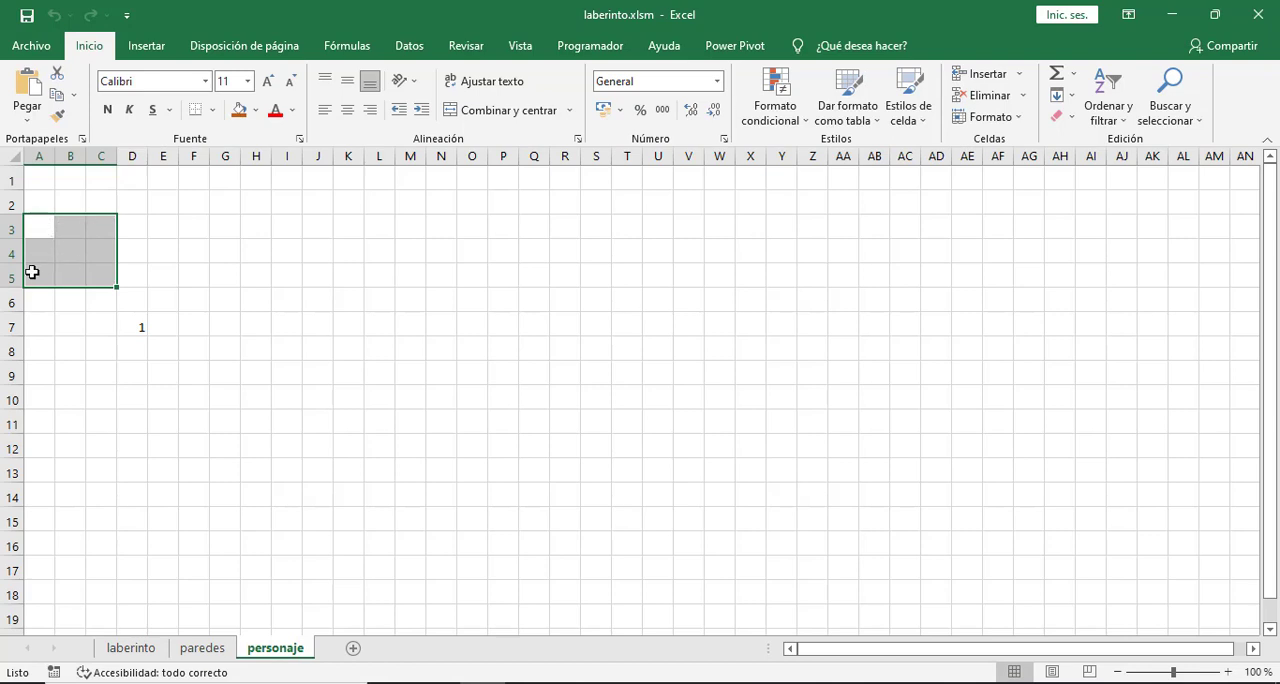
- Compare cell A4 on laberinto with its neighbouring cells in A3:B5 on personaje
{"action": "left_click", "coordinate": [131, 649]}
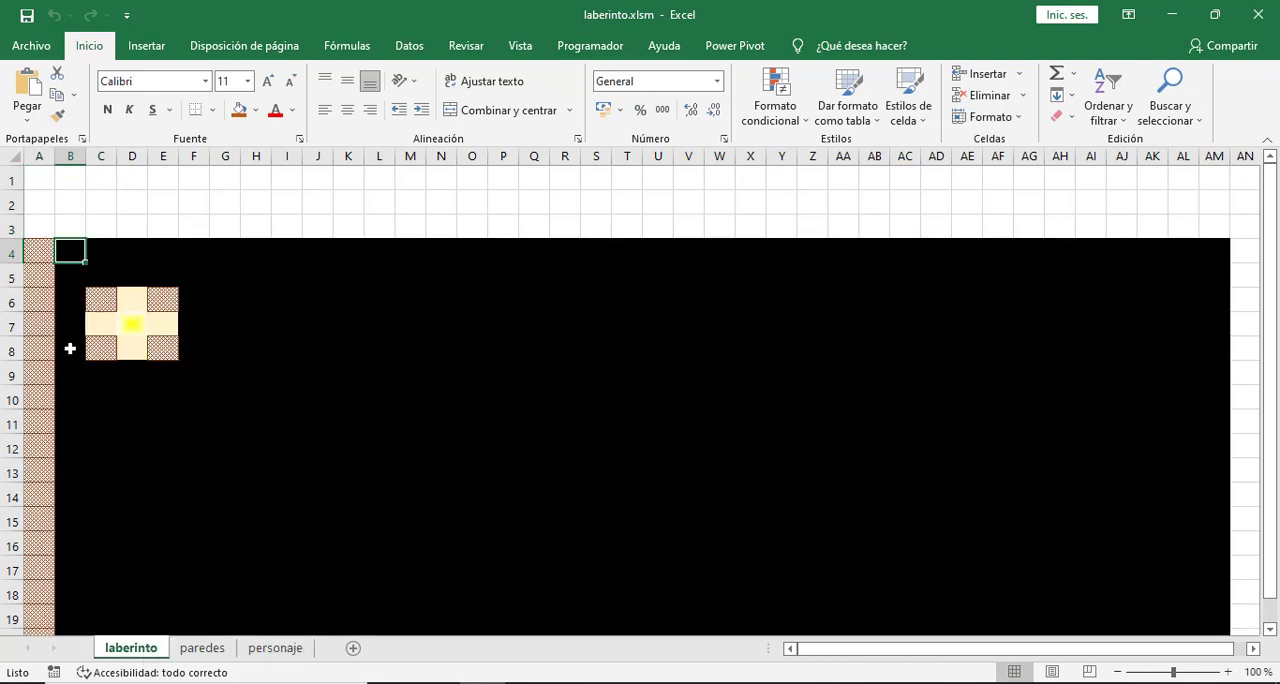
{"action": "left_click", "coordinate": [44, 254]}
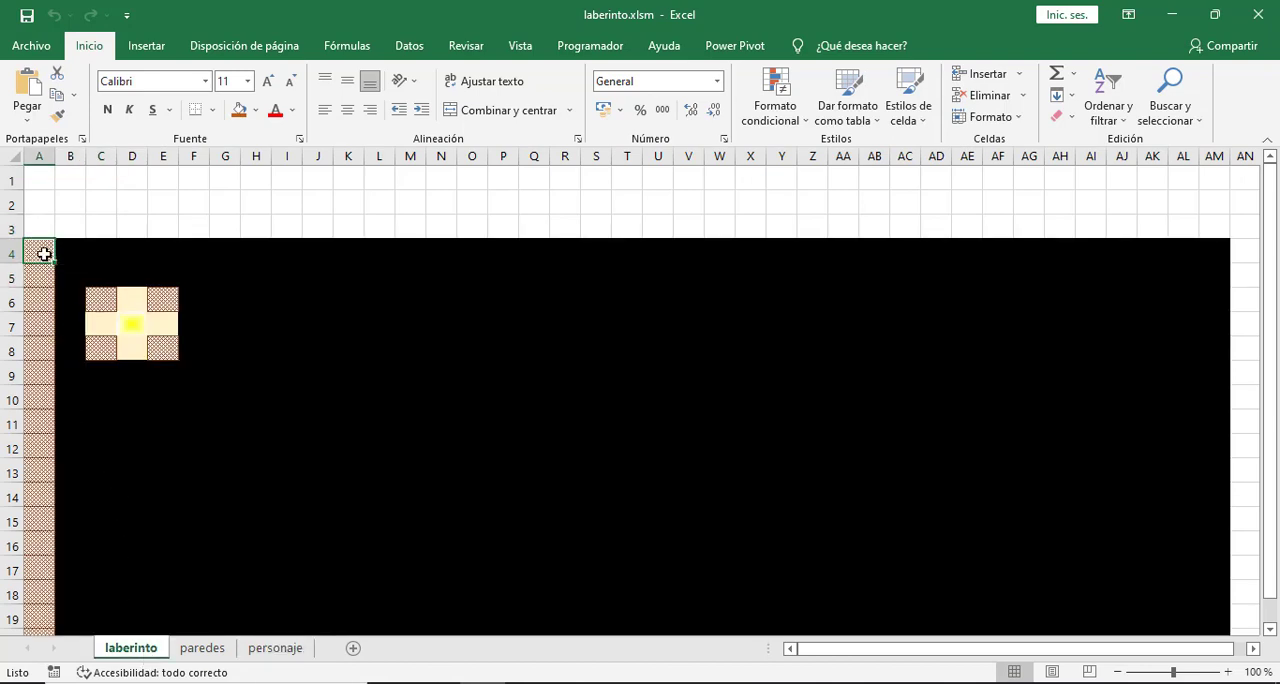
{"action": "left_click", "coordinate": [272, 652]}
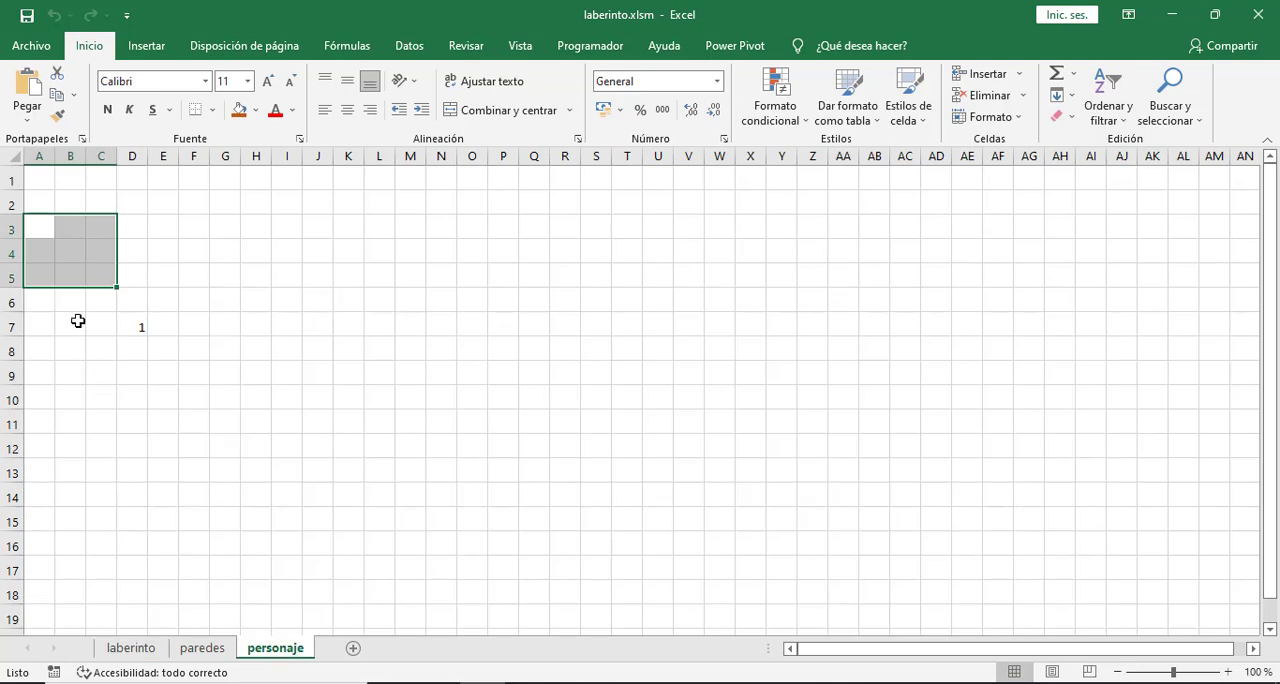
{"action": "left_click", "coordinate": [42, 254]}
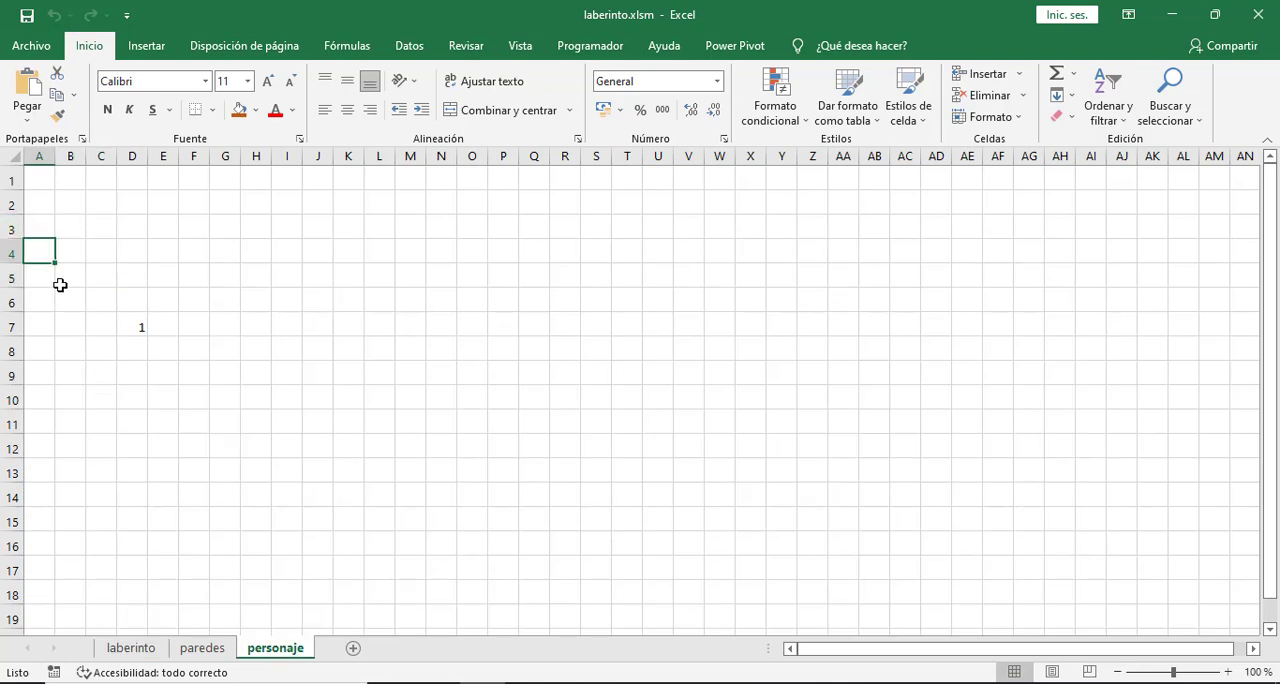
{"action": "left_click_drag", "start_coordinate": [42, 224], "coordinate": [60, 266]}
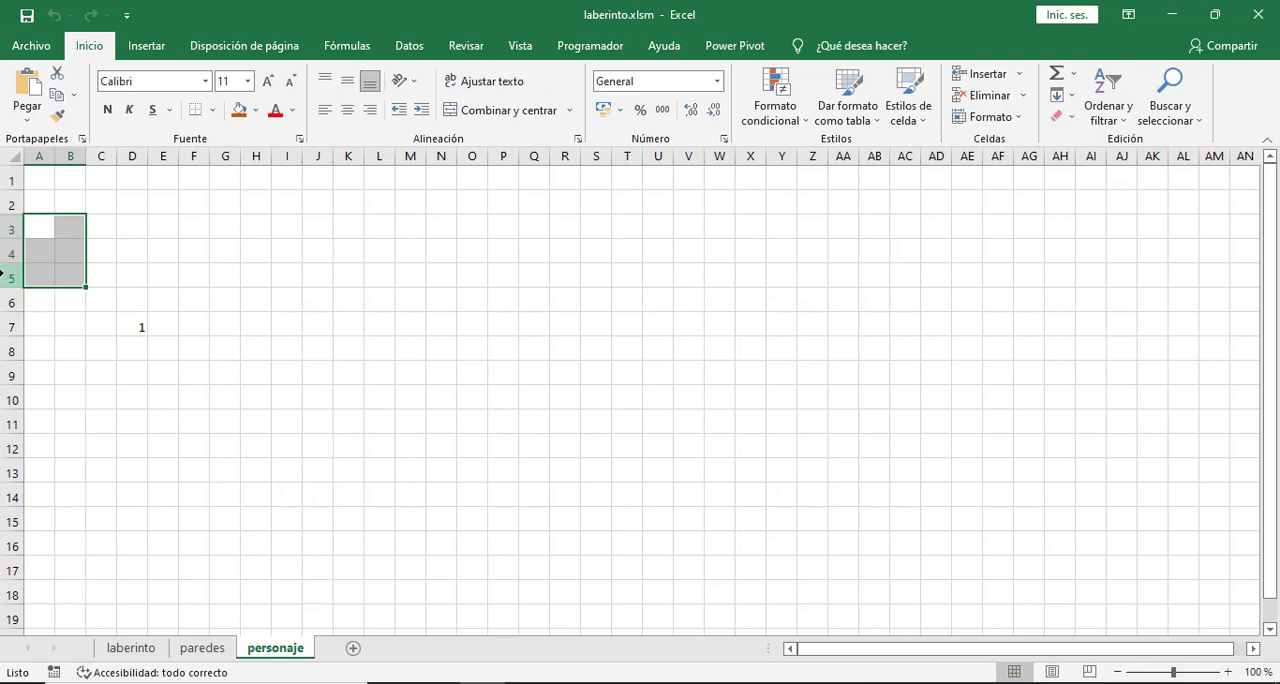
{"action": "left_click", "coordinate": [41, 251]}
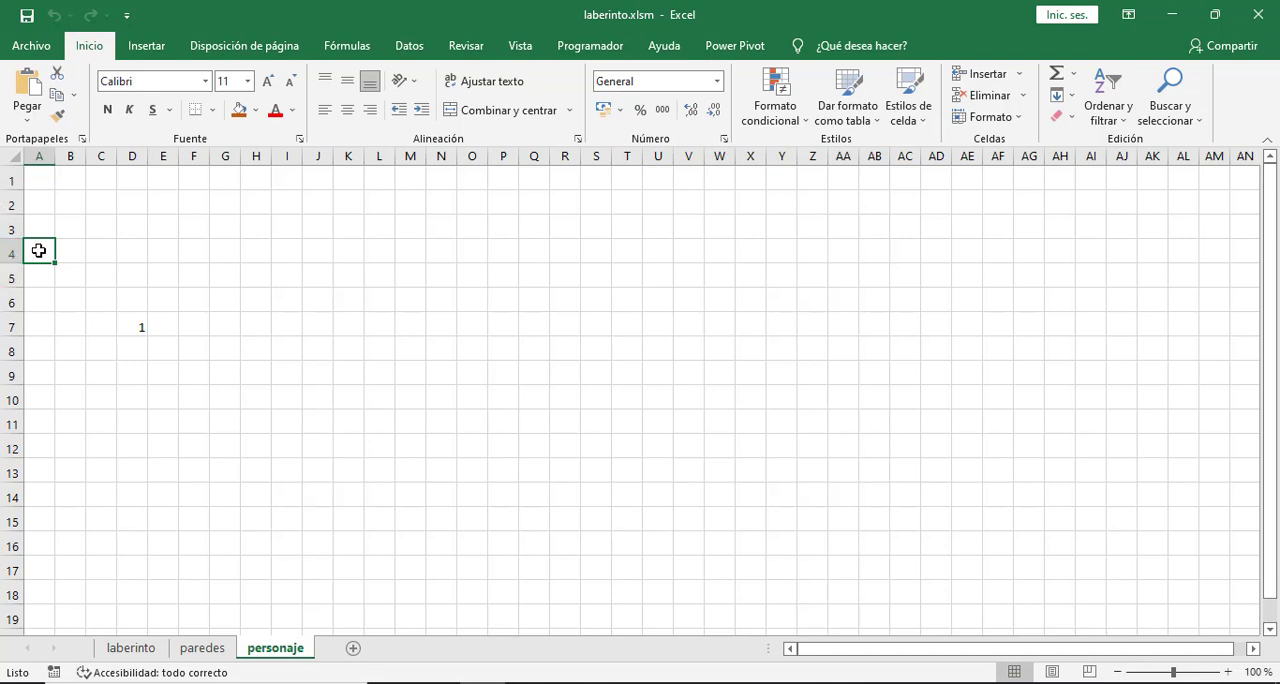
- Examine column A of the maze on laberinto and the matching wall values on paredes
{"action": "left_click", "coordinate": [131, 647]}
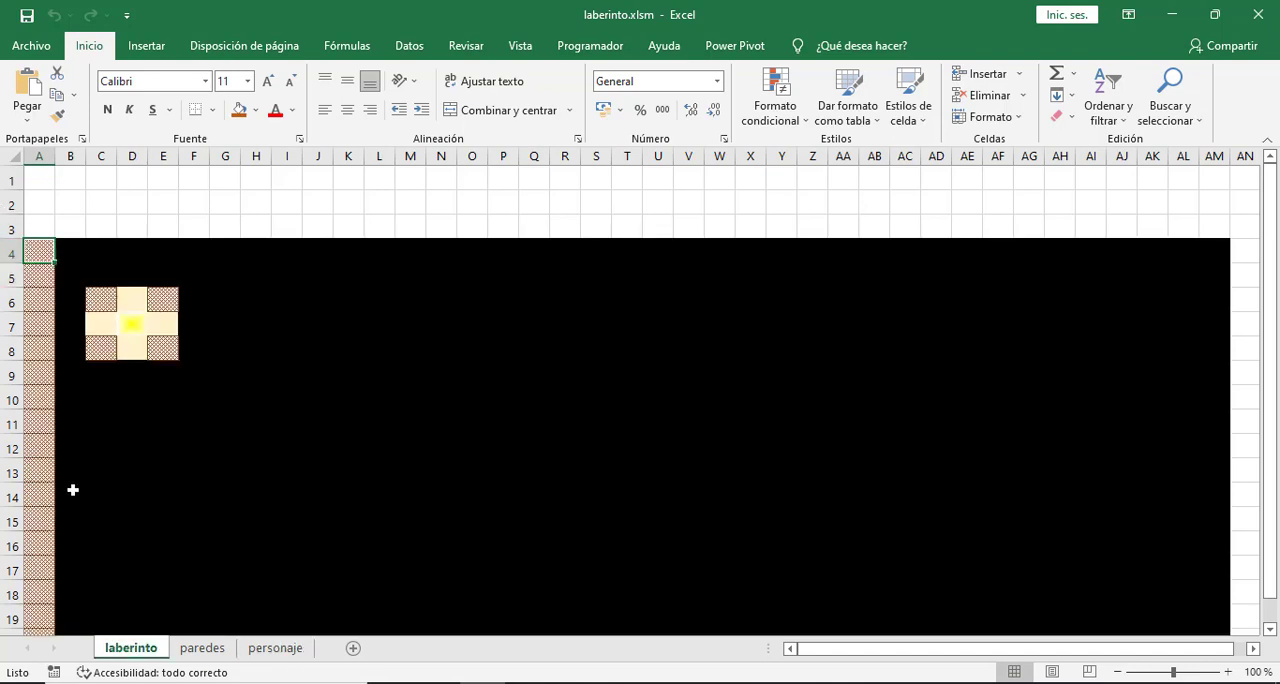
{"action": "left_click", "coordinate": [72, 247]}
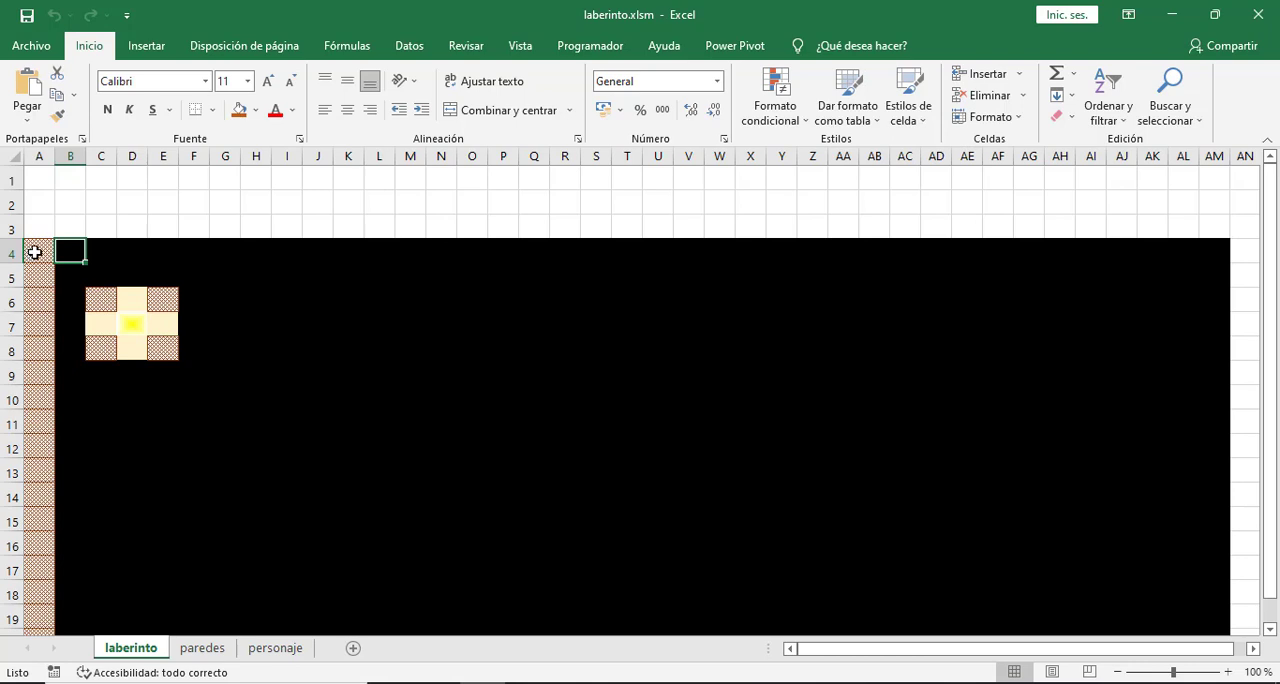
{"action": "left_click_drag", "start_coordinate": [34, 252], "coordinate": [35, 325]}
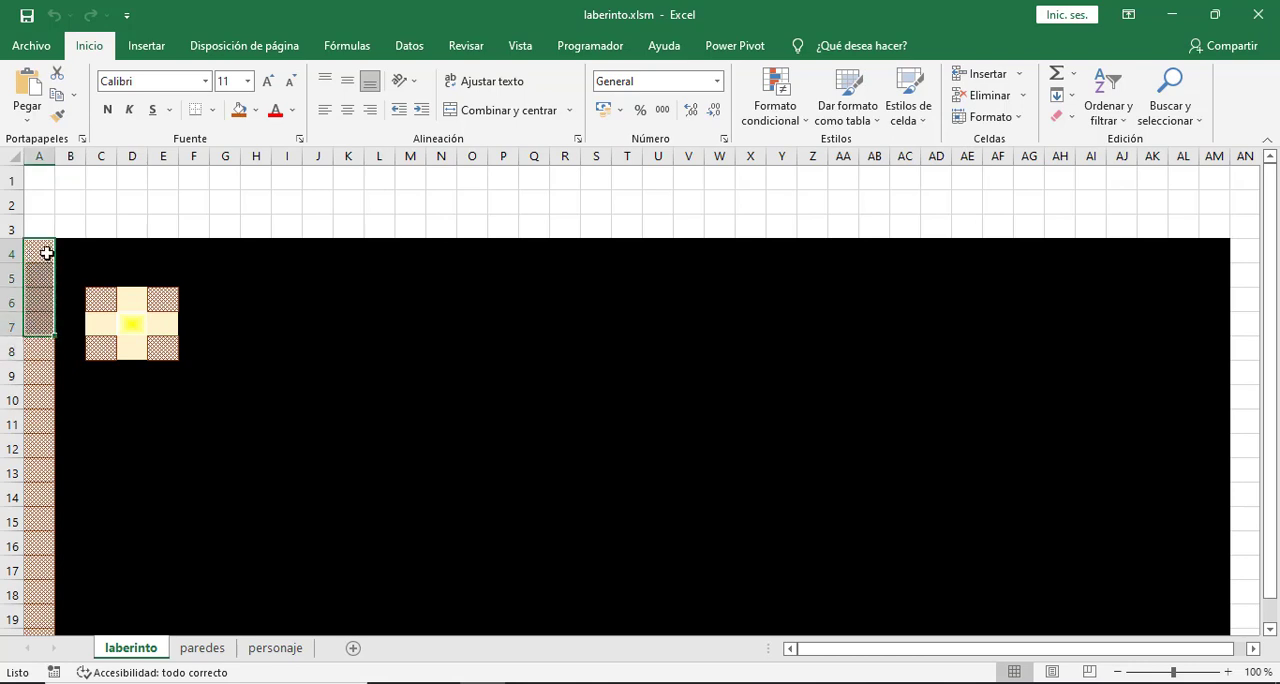
{"action": "left_click", "coordinate": [46, 253]}
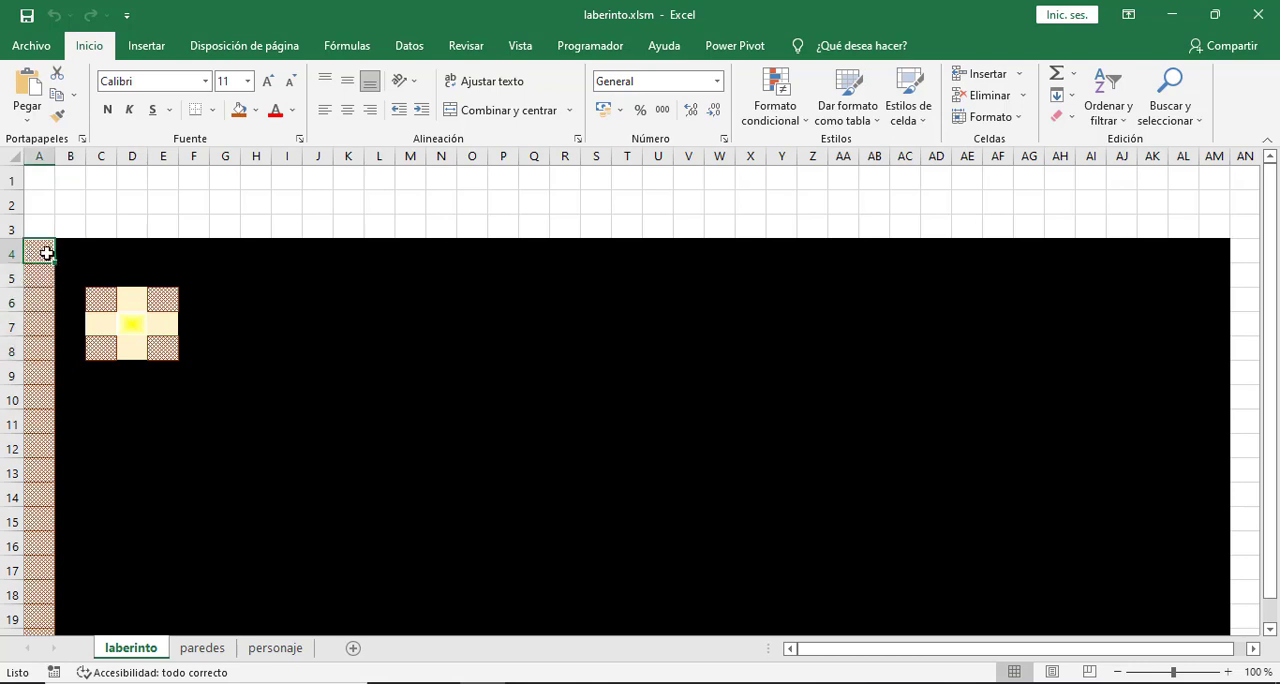
{"action": "left_click", "coordinate": [222, 650]}
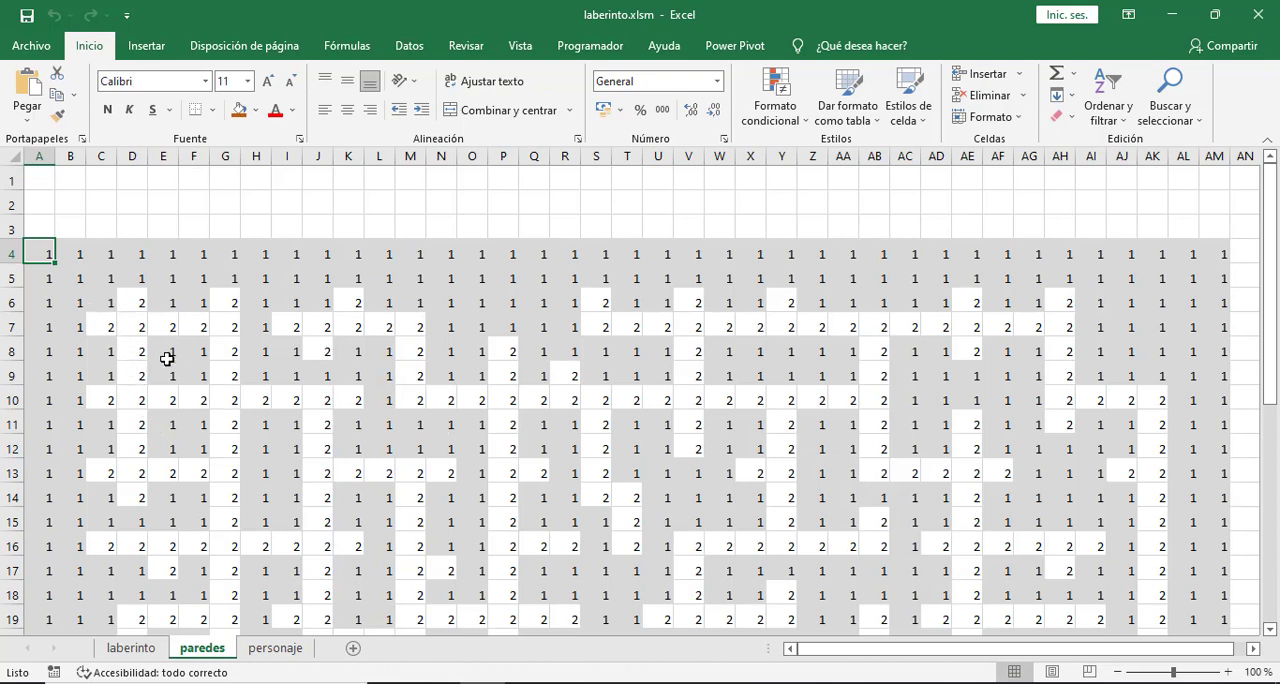
{"action": "left_click", "coordinate": [27, 375], "text": "shift"}
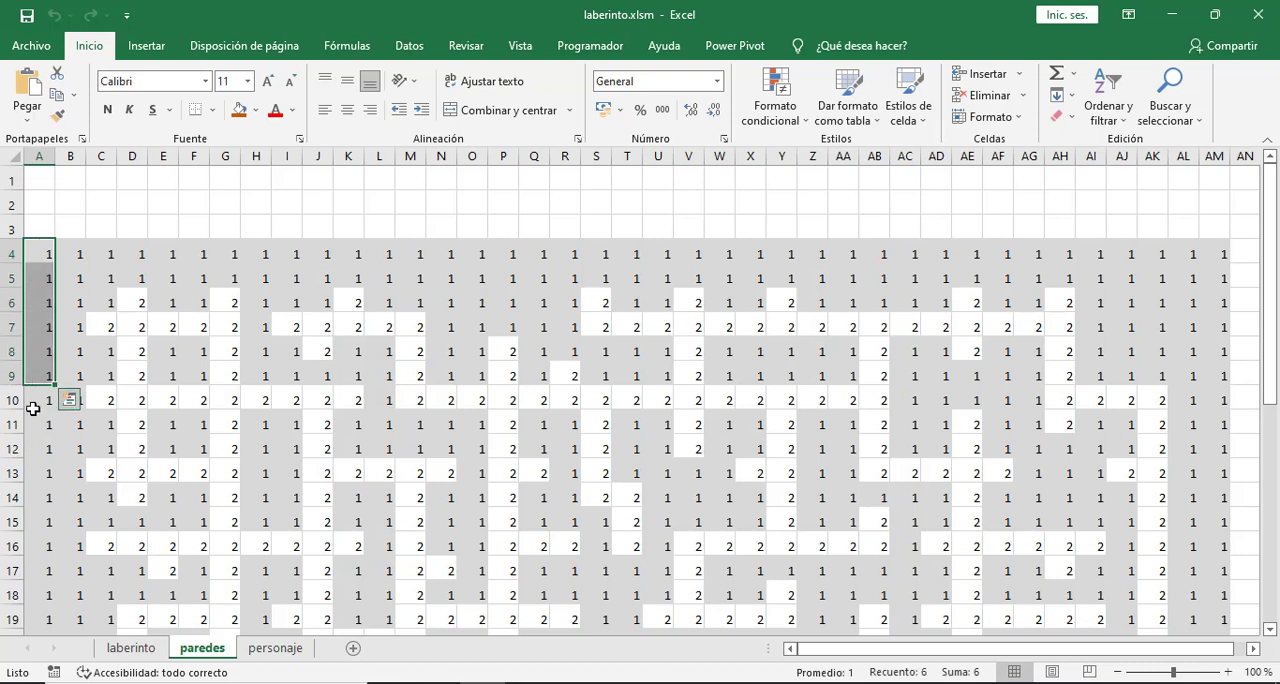
- Clear the conditional formatting rules from the maze's column A cells on laberinto, from A4 down
{"action": "left_click", "coordinate": [131, 648]}
{"action": "left_click_drag", "start_coordinate": [43, 248], "coordinate": [40, 444]}
{"action": "scroll", "coordinate": [226, 412], "scroll_direction": "up", "scroll_amount": 8}
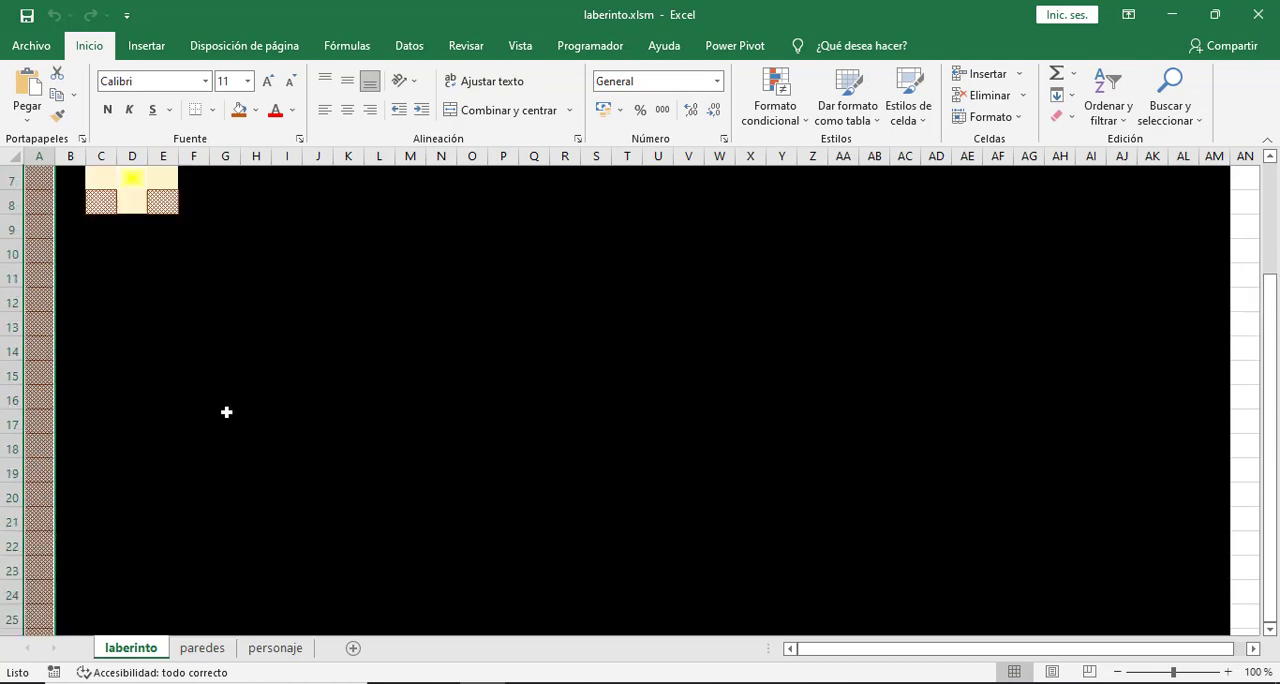
{"action": "left_click", "coordinate": [797, 122]}
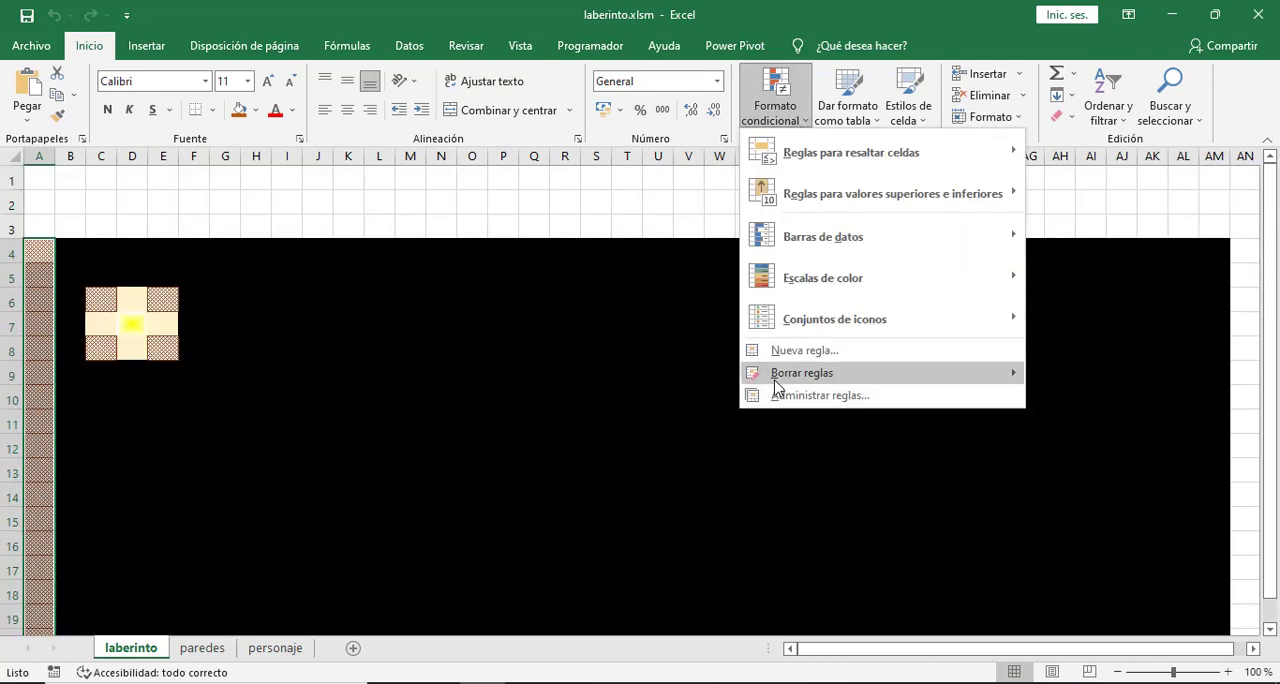
{"action": "mouse_move", "coordinate": [772, 380]}
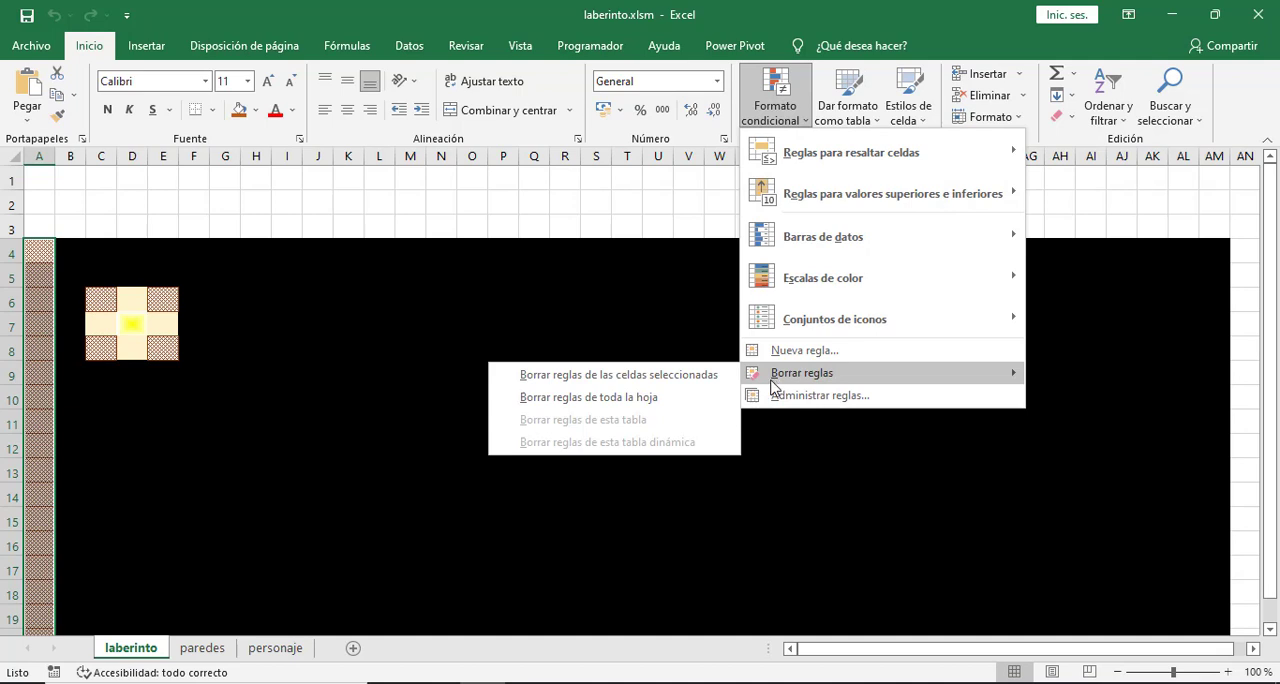
{"action": "left_click", "coordinate": [624, 377]}
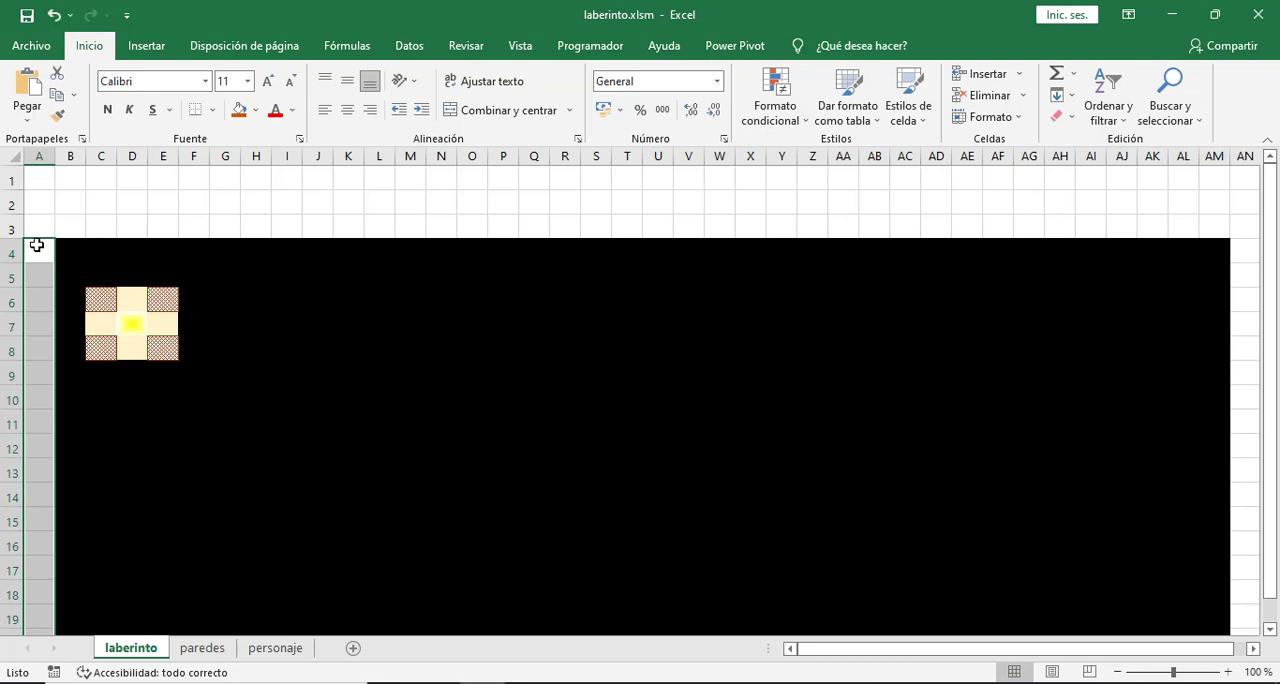
- Fill the maze's column A cells on laberinto with solid black
{"action": "left_click", "coordinate": [256, 110]}
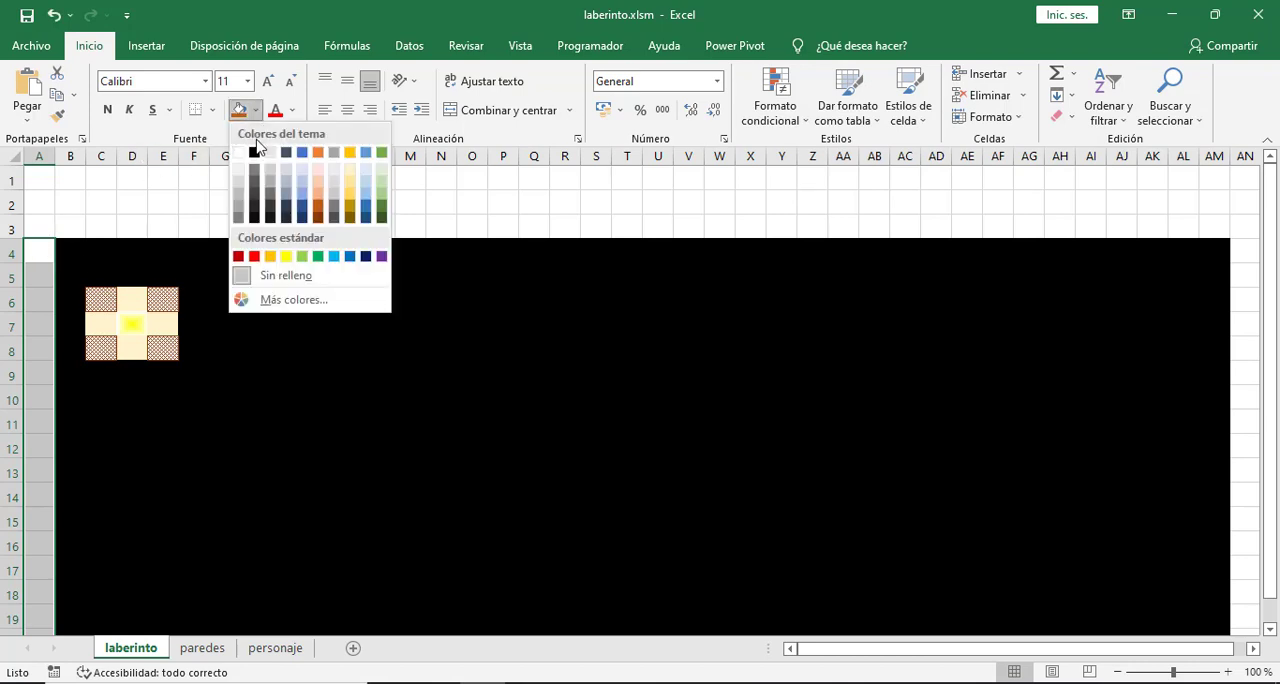
{"action": "left_click", "coordinate": [252, 156]}
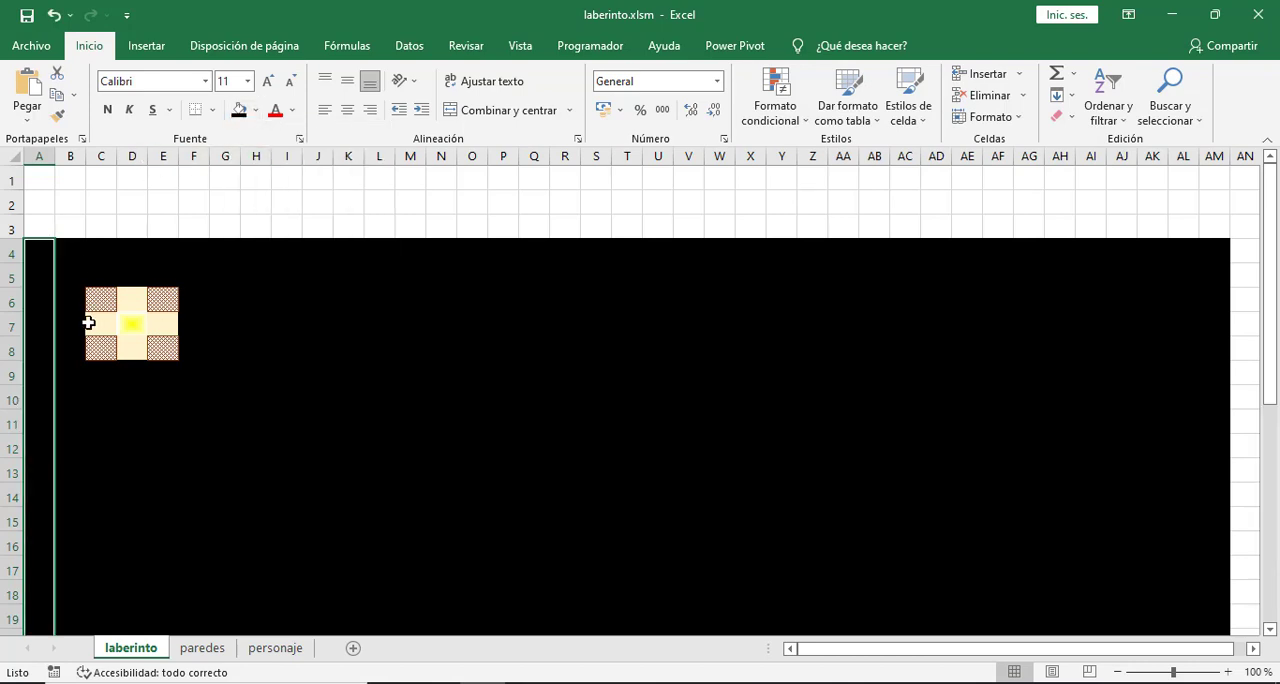
{"action": "left_click", "coordinate": [317, 300]}
- Fill all rows from row 37 to the end of laberinto with black and return to cell A1
{"action": "scroll", "coordinate": [326, 388], "scroll_direction": "down", "scroll_amount": 8}
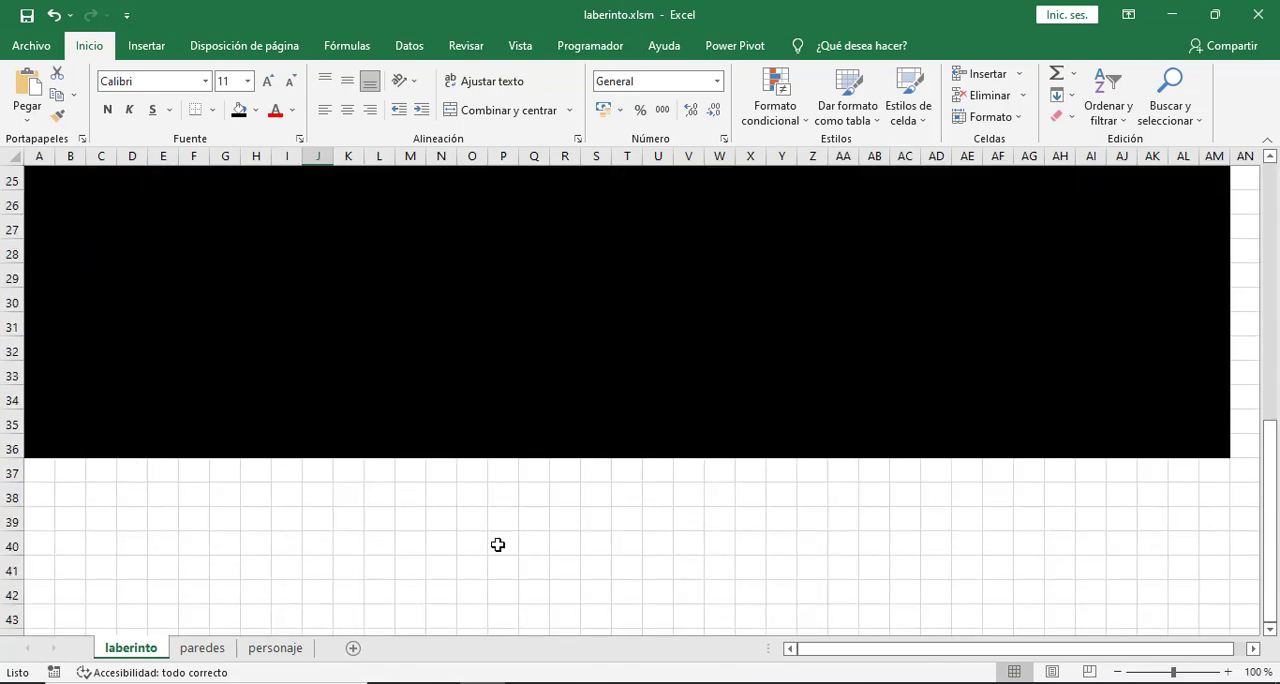
{"action": "left_click", "coordinate": [12, 473]}
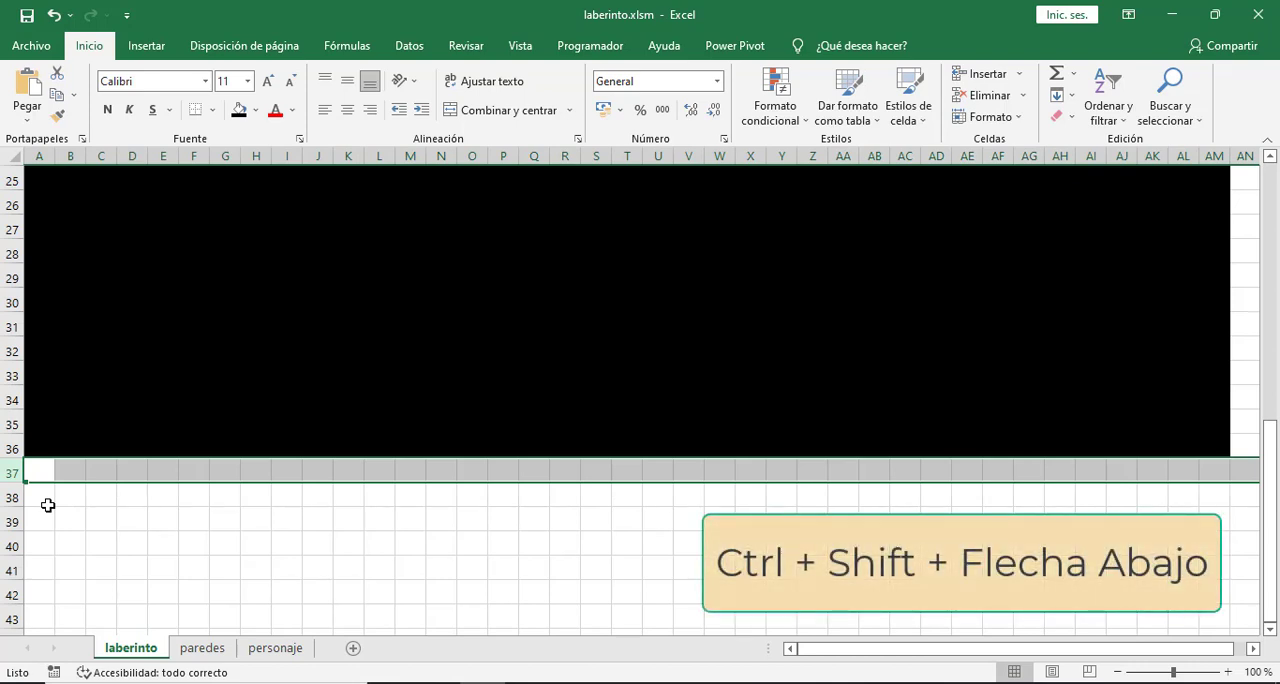
{"action": "key", "text": "ctrl+shift+Down"}
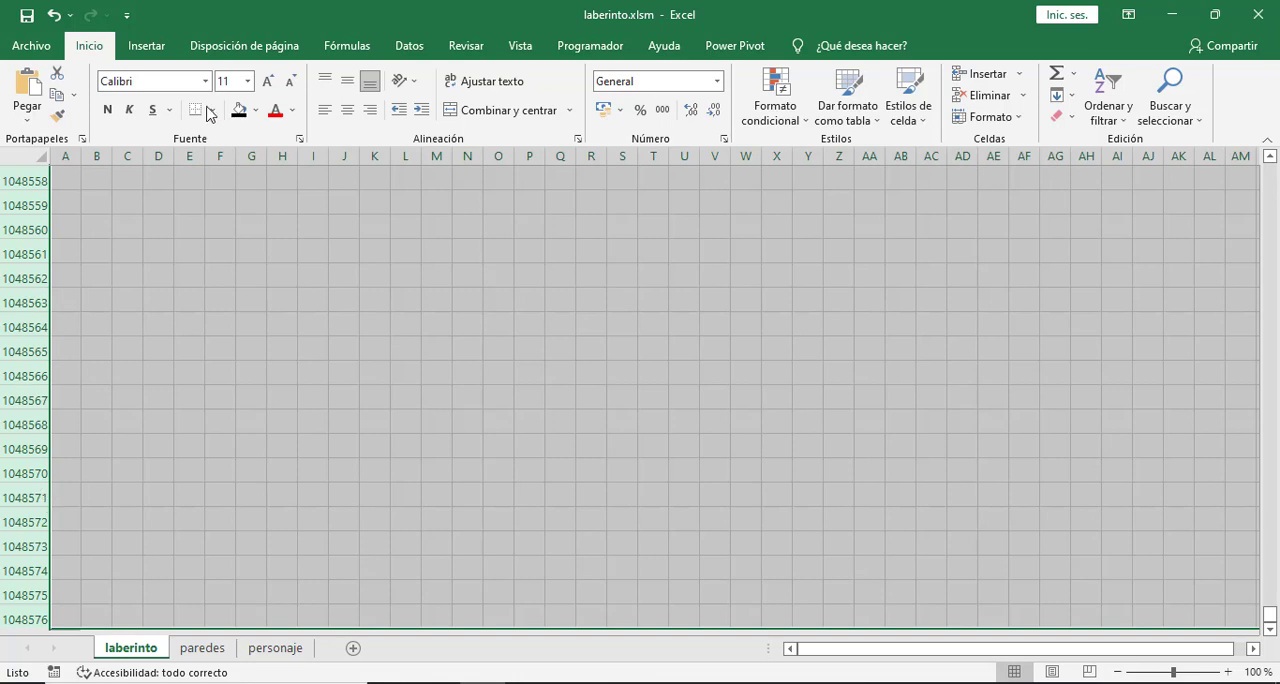
{"action": "left_click", "coordinate": [238, 110]}
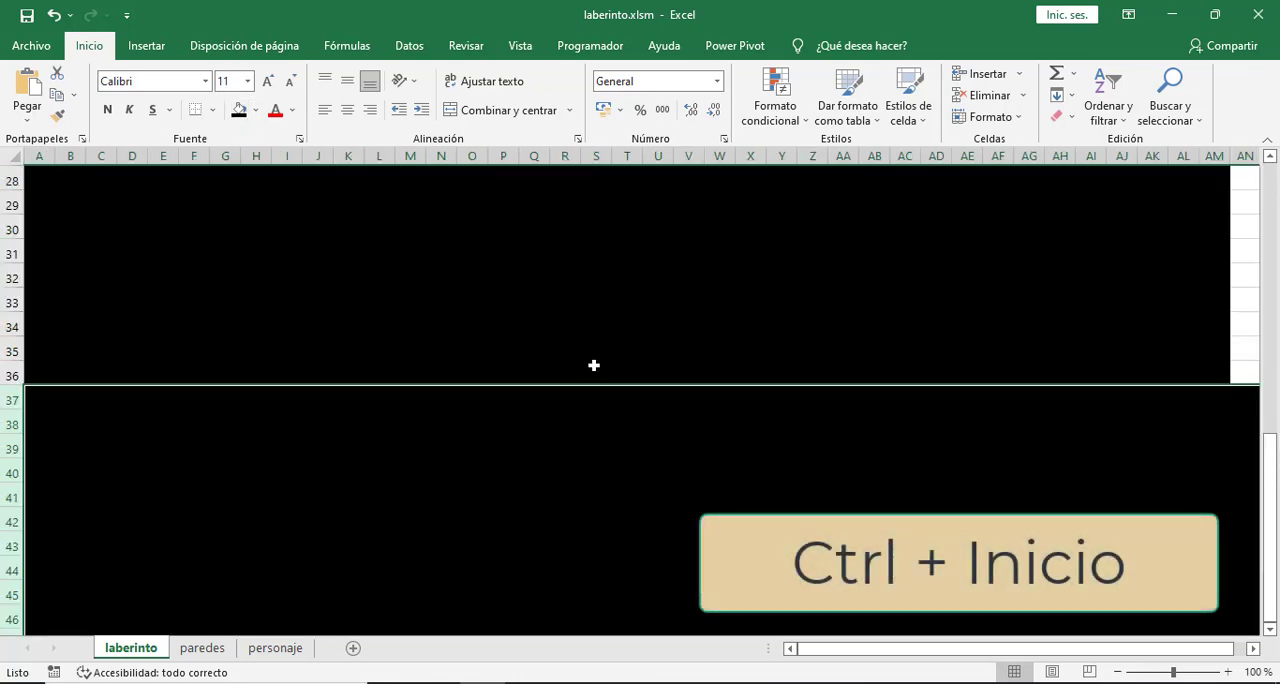
{"action": "key", "text": "ctrl+Home"}
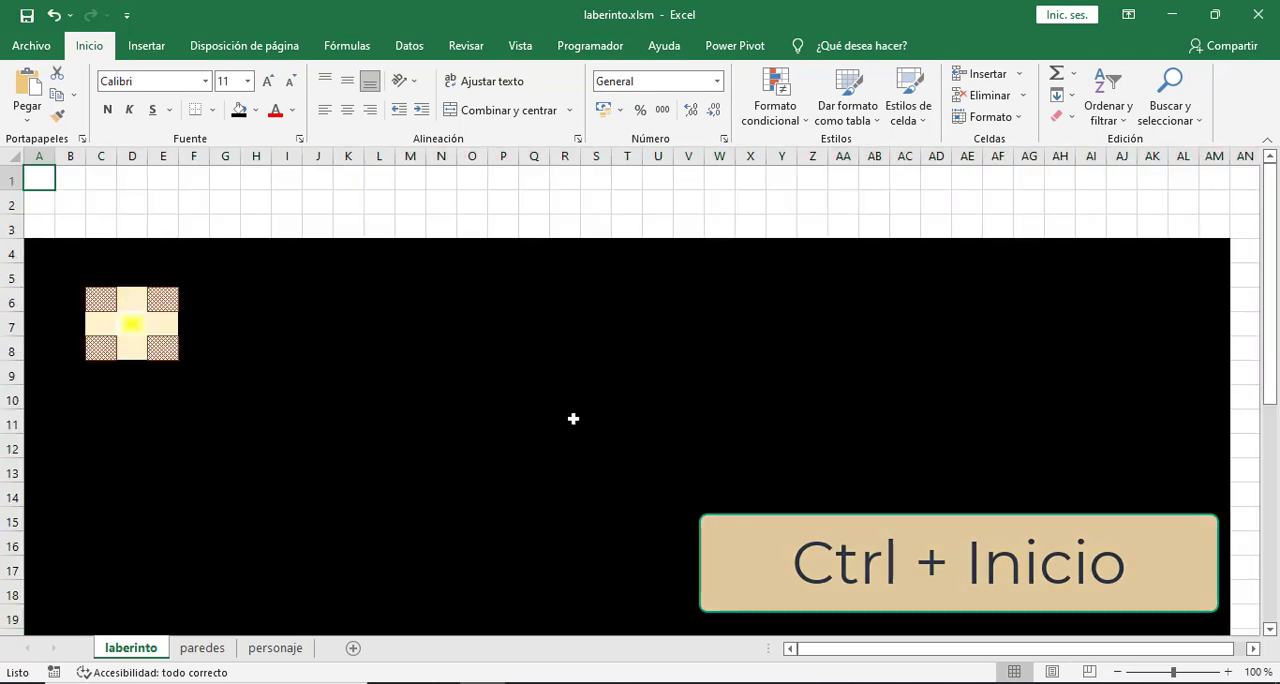
- Fill all columns from AN to XFD on laberinto with black and return to the start of the maze
{"action": "left_click", "coordinate": [1253, 648]}
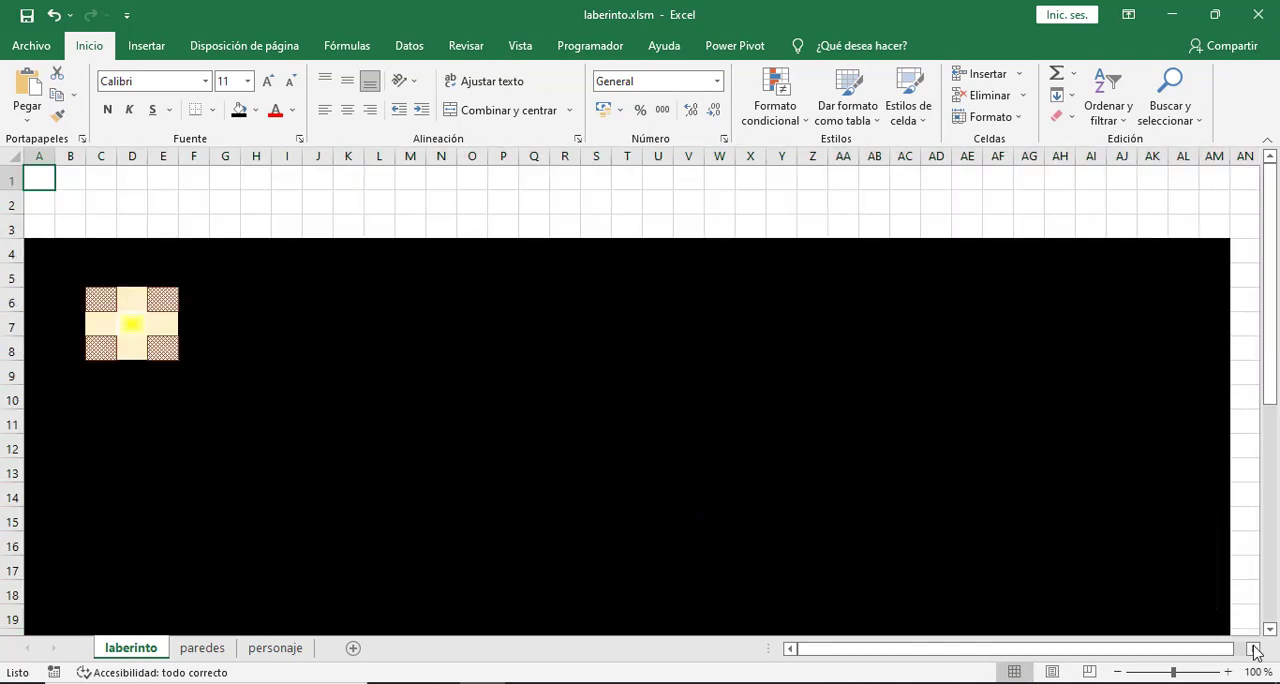
{"action": "left_click_drag", "start_coordinate": [1185, 338], "coordinate": [1249, 391]}
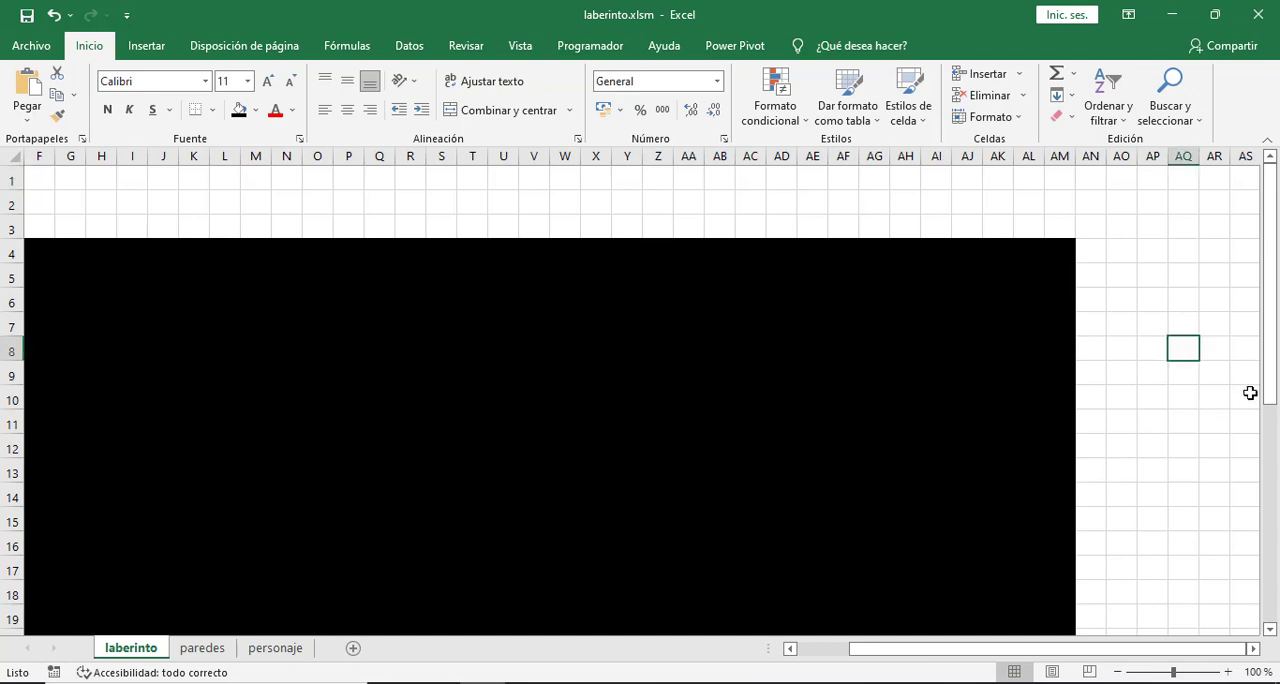
{"action": "left_click", "coordinate": [1150, 440]}
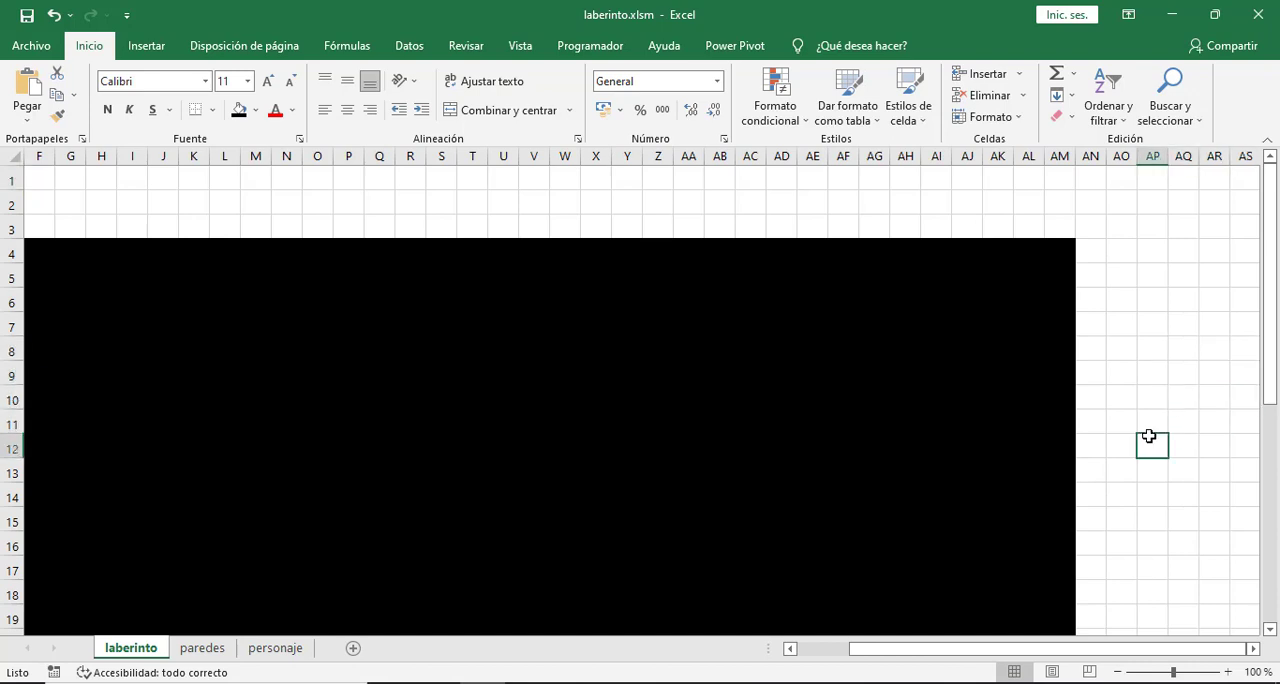
{"action": "left_click", "coordinate": [1088, 160]}
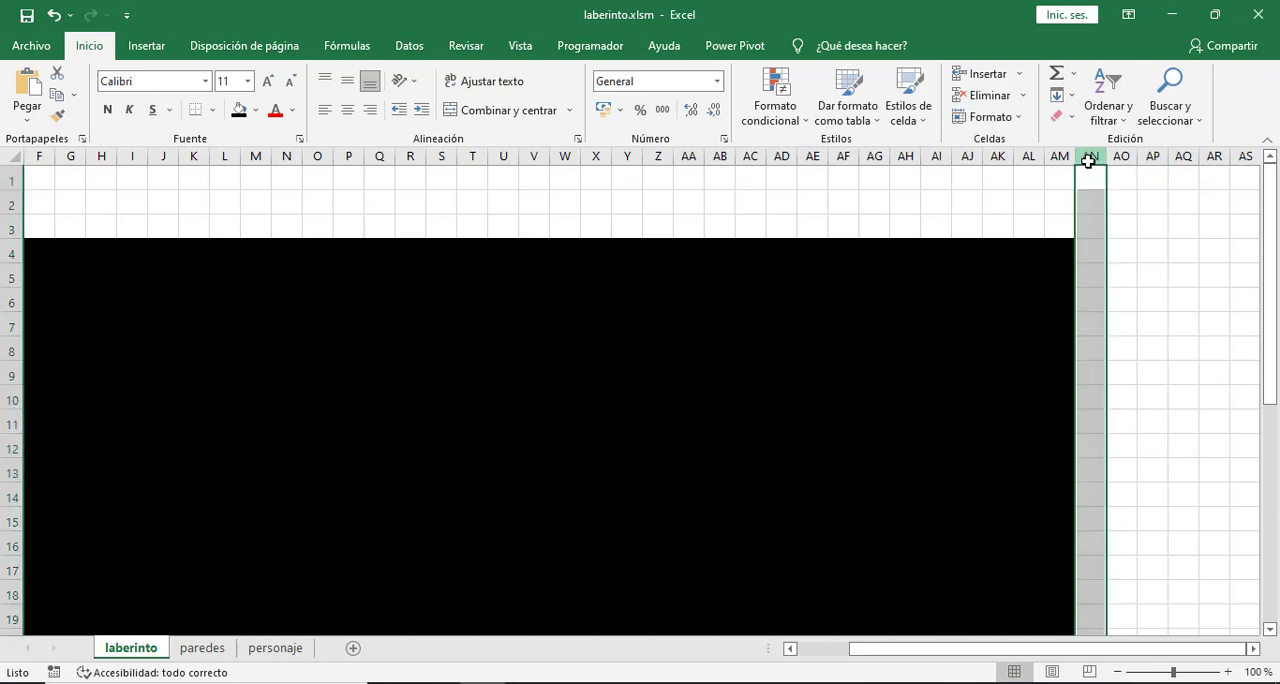
{"action": "key", "text": "ctrl+shift+Right"}
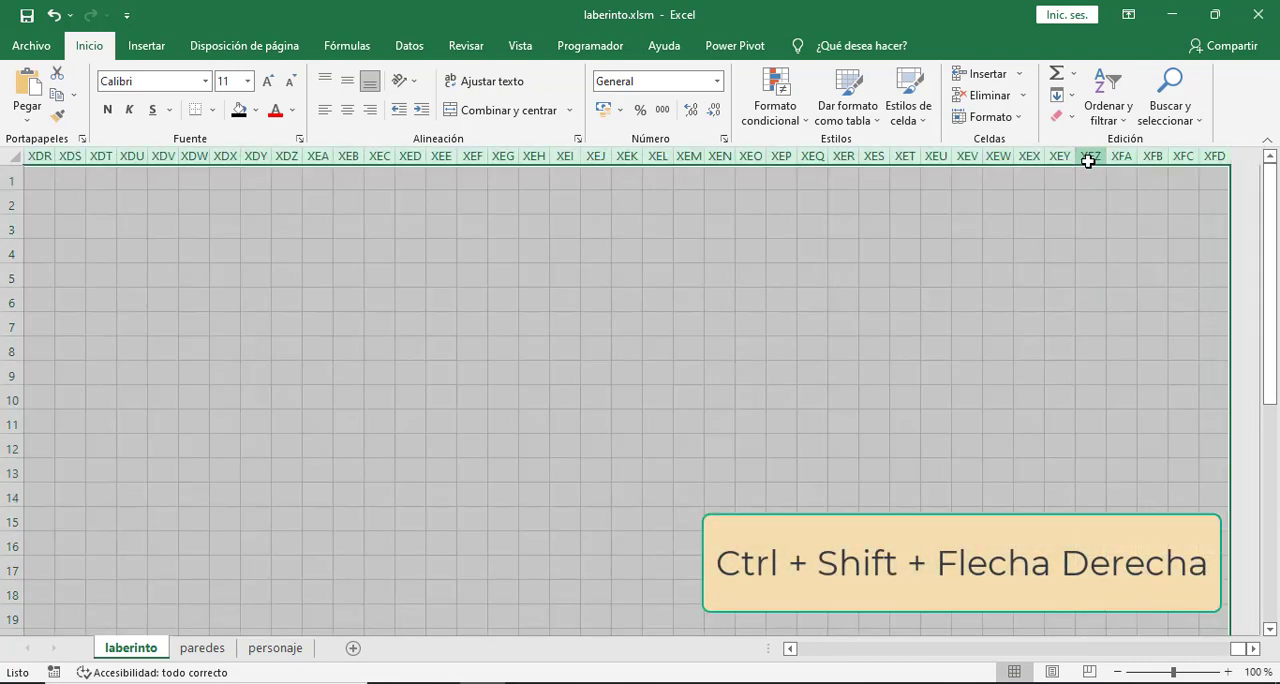
{"action": "left_click", "coordinate": [238, 110]}
{"action": "left_click", "coordinate": [867, 380]}
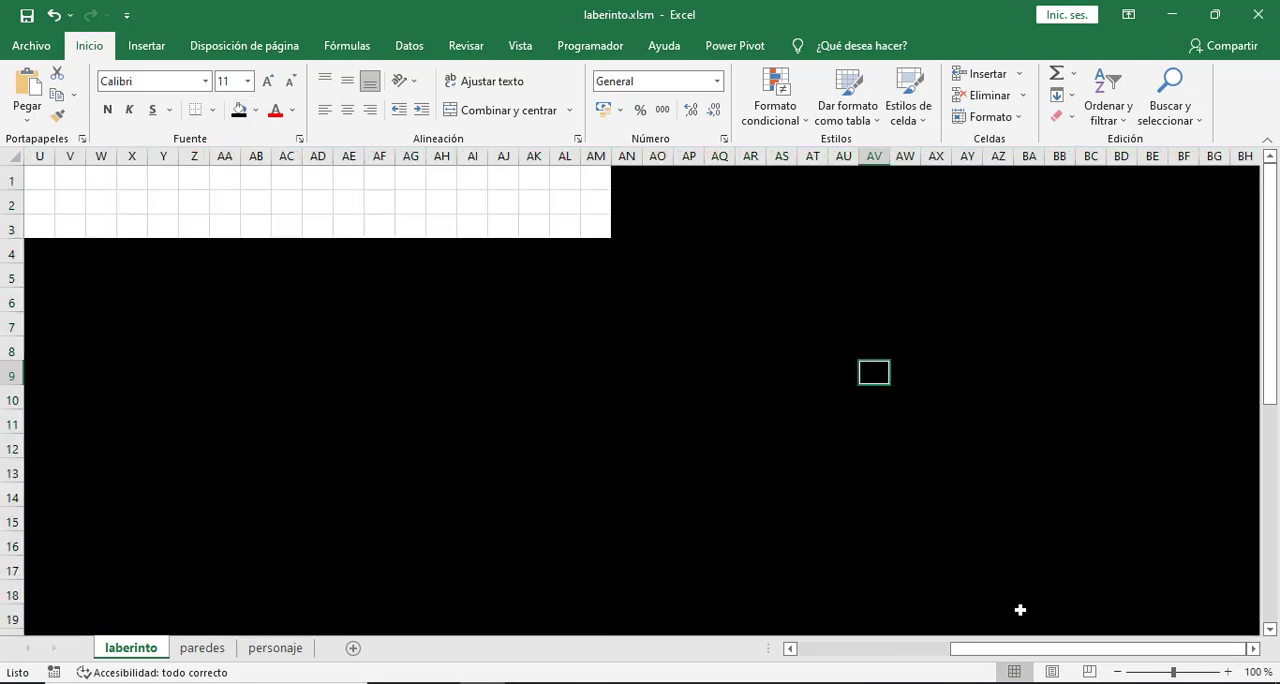
{"action": "left_click_drag", "start_coordinate": [1022, 648], "coordinate": [230, 442]}
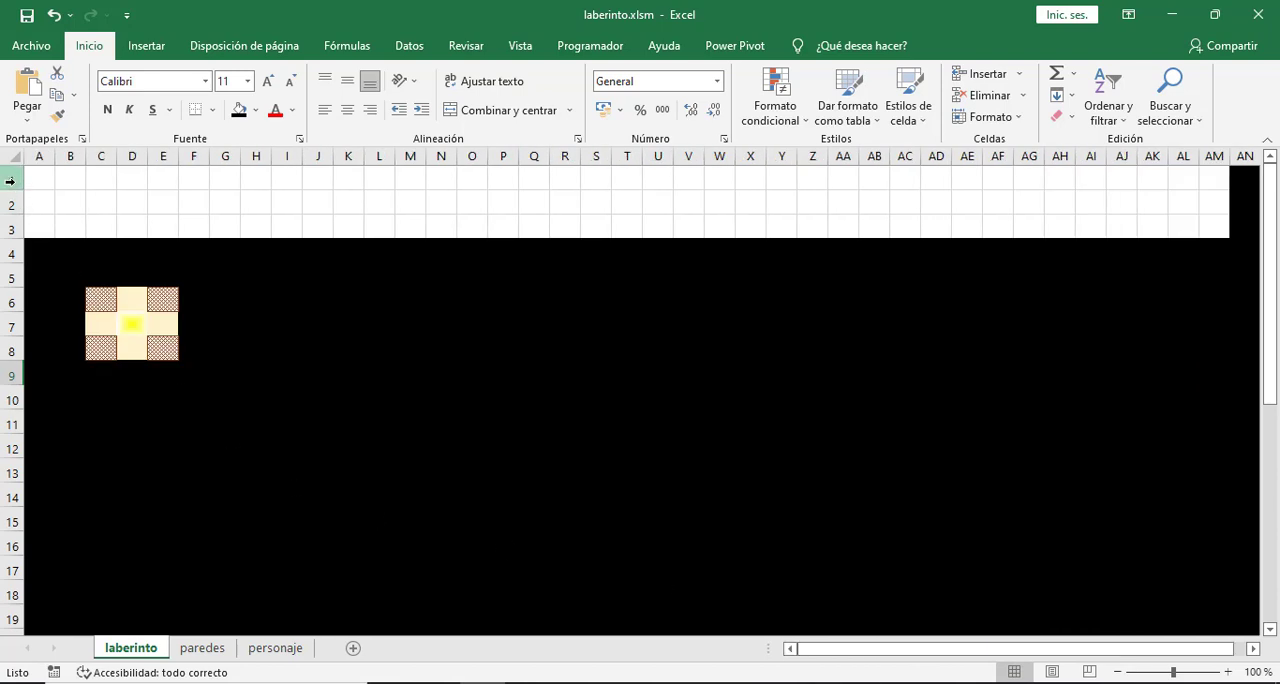
- Fill rows 1 to 3 of laberinto with a thin diagonal stripe pattern in the lightest orange on a dark orange background
{"action": "left_click_drag", "start_coordinate": [11, 177], "coordinate": [11, 218]}
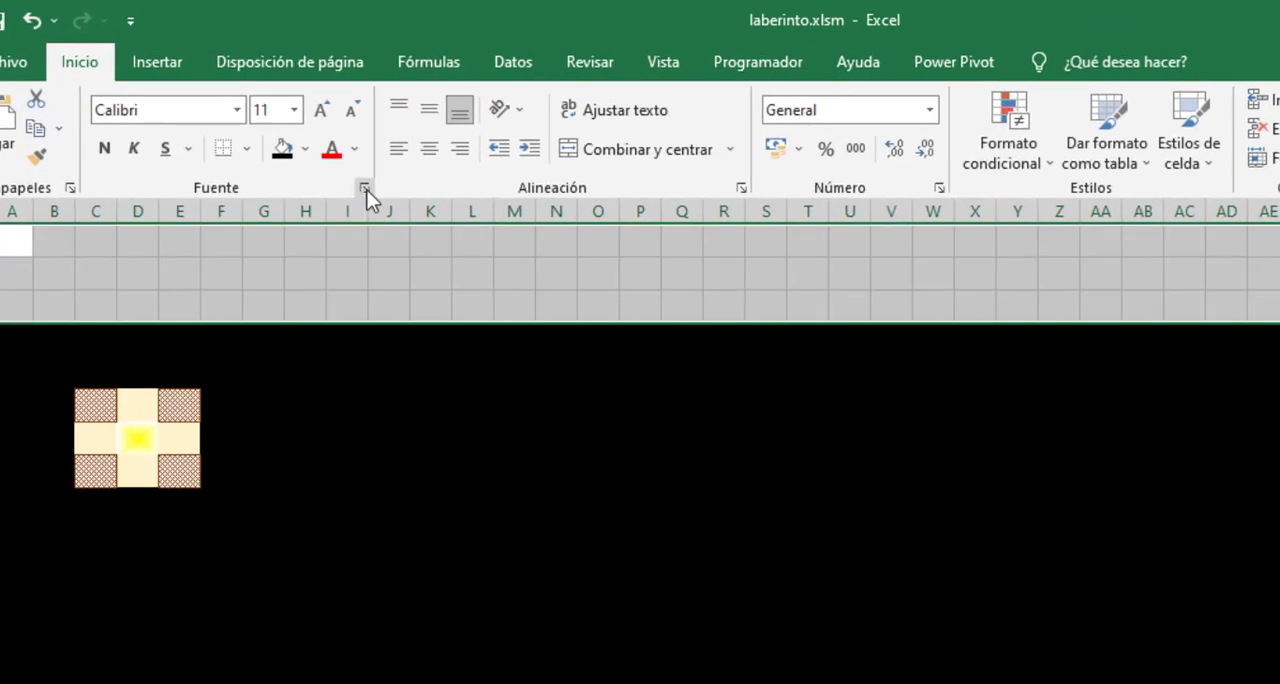
{"action": "left_click", "coordinate": [365, 188]}
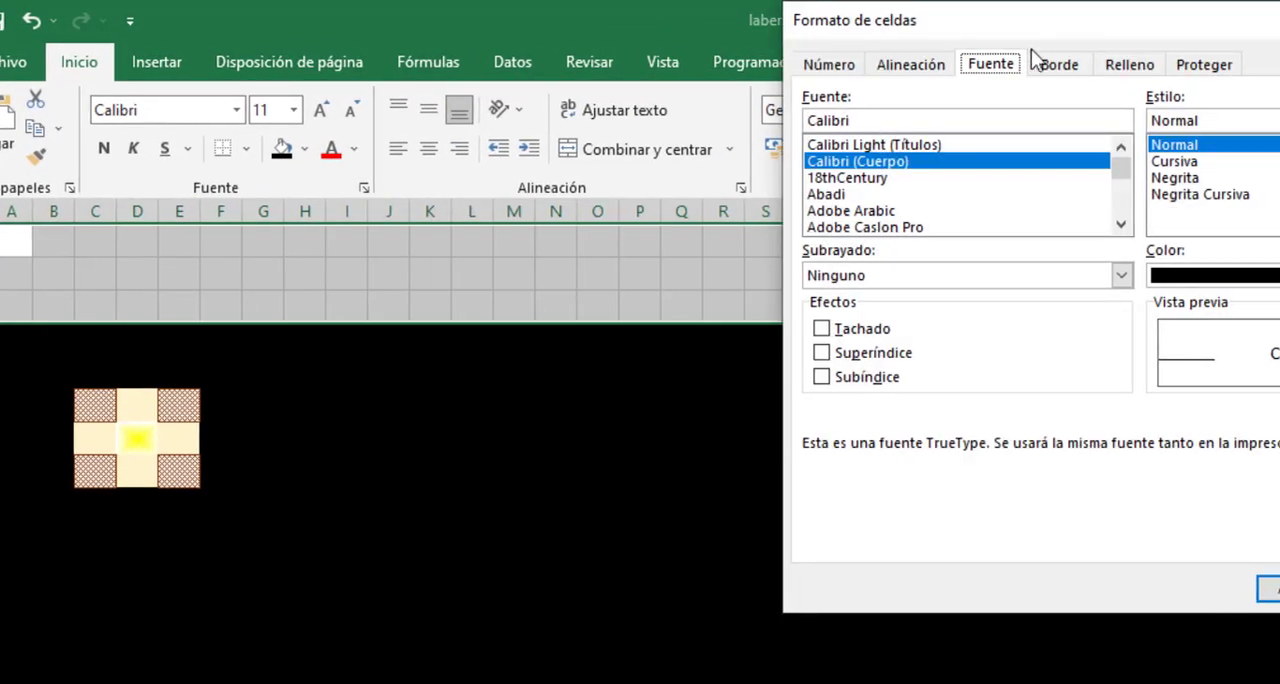
{"action": "left_click", "coordinate": [896, 64]}
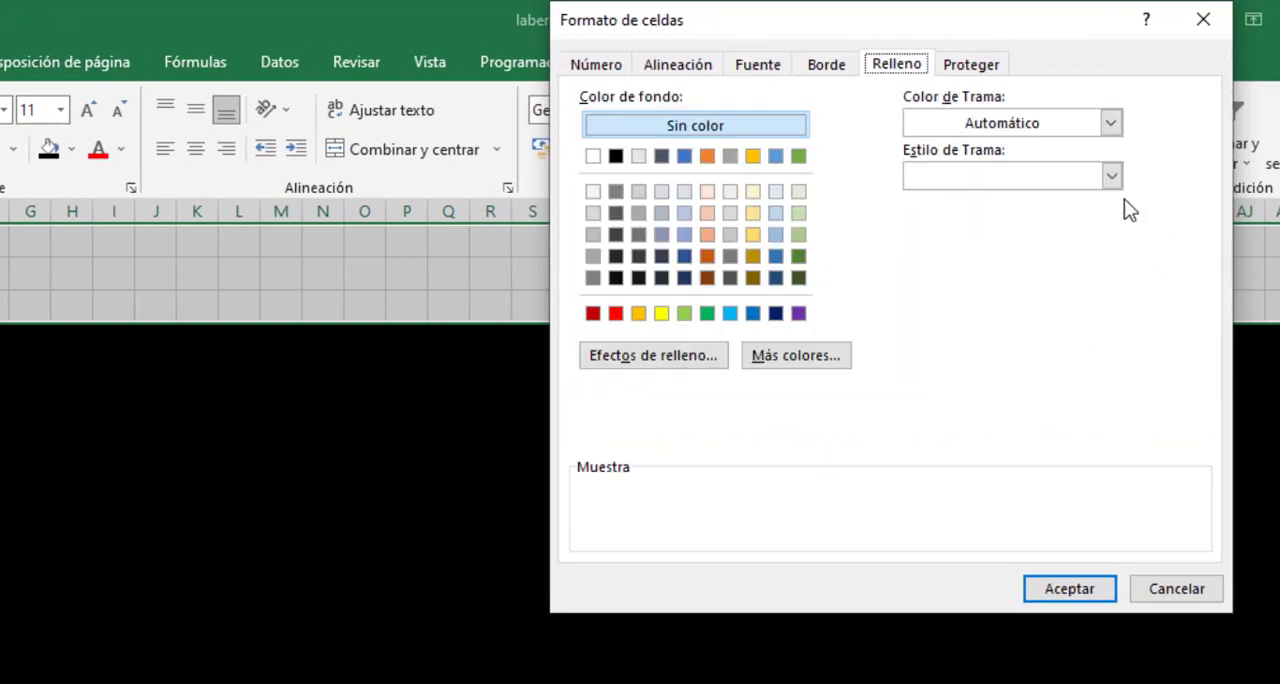
{"action": "left_click", "coordinate": [1112, 177]}
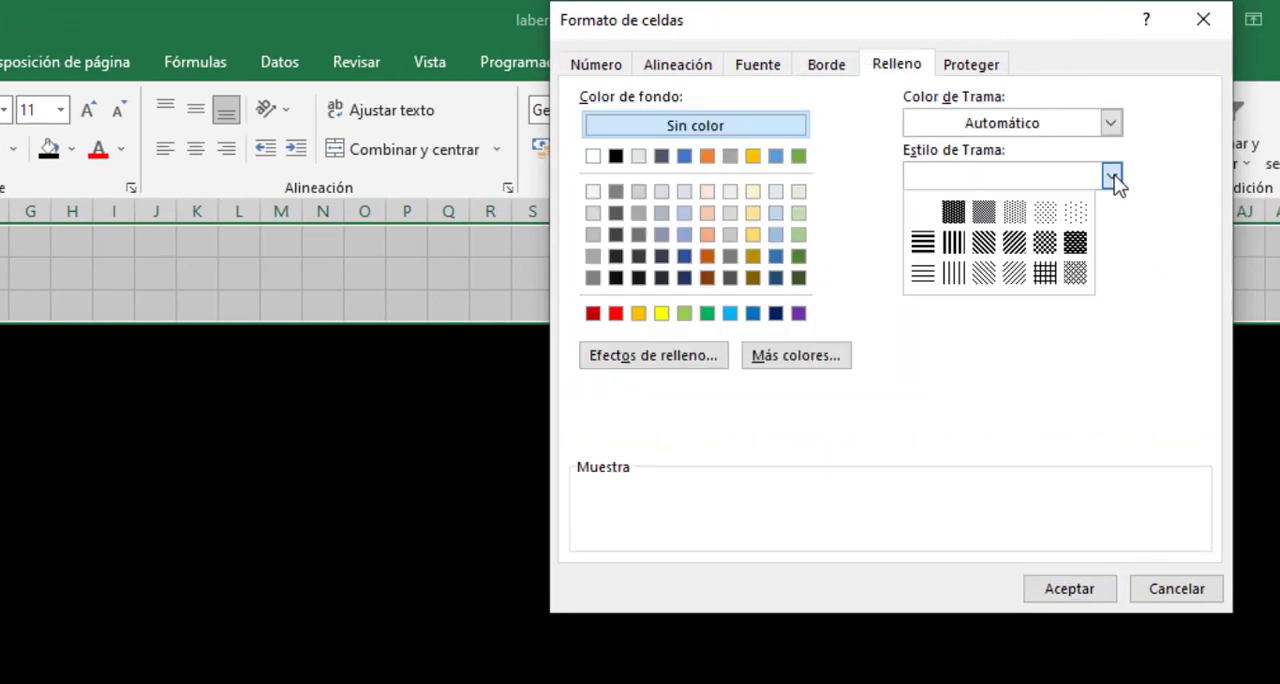
{"action": "left_click", "coordinate": [1014, 273]}
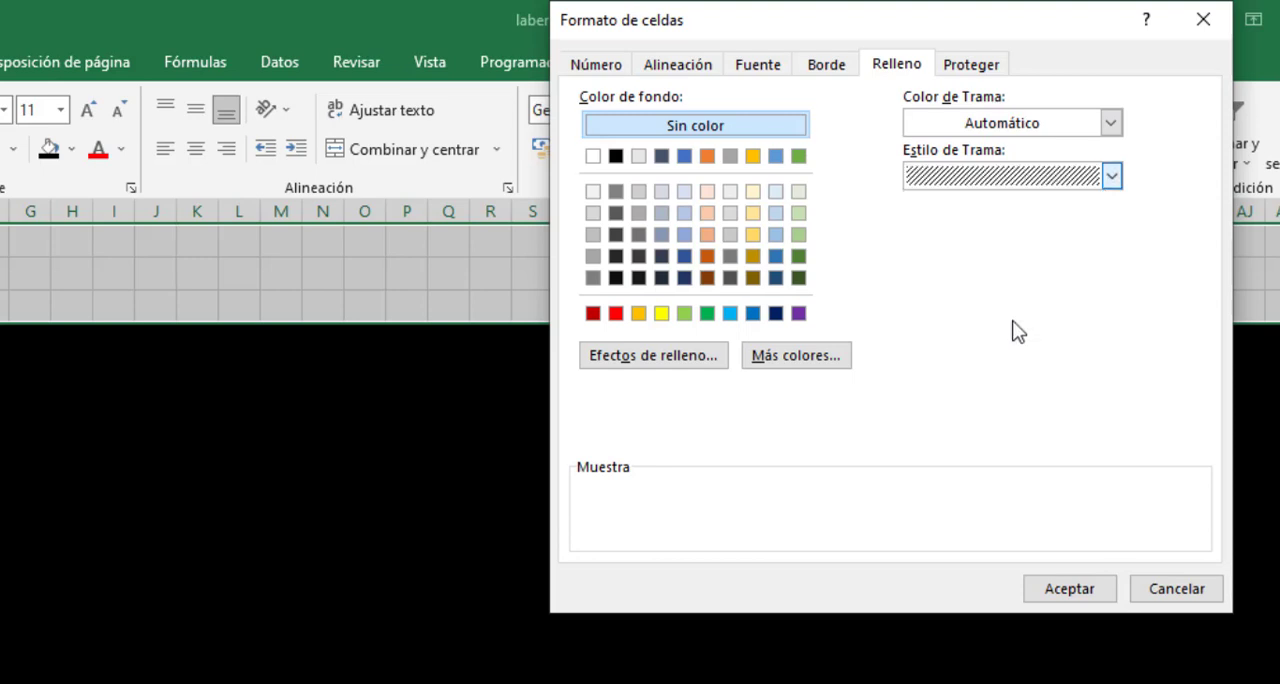
{"action": "left_click", "coordinate": [1115, 126]}
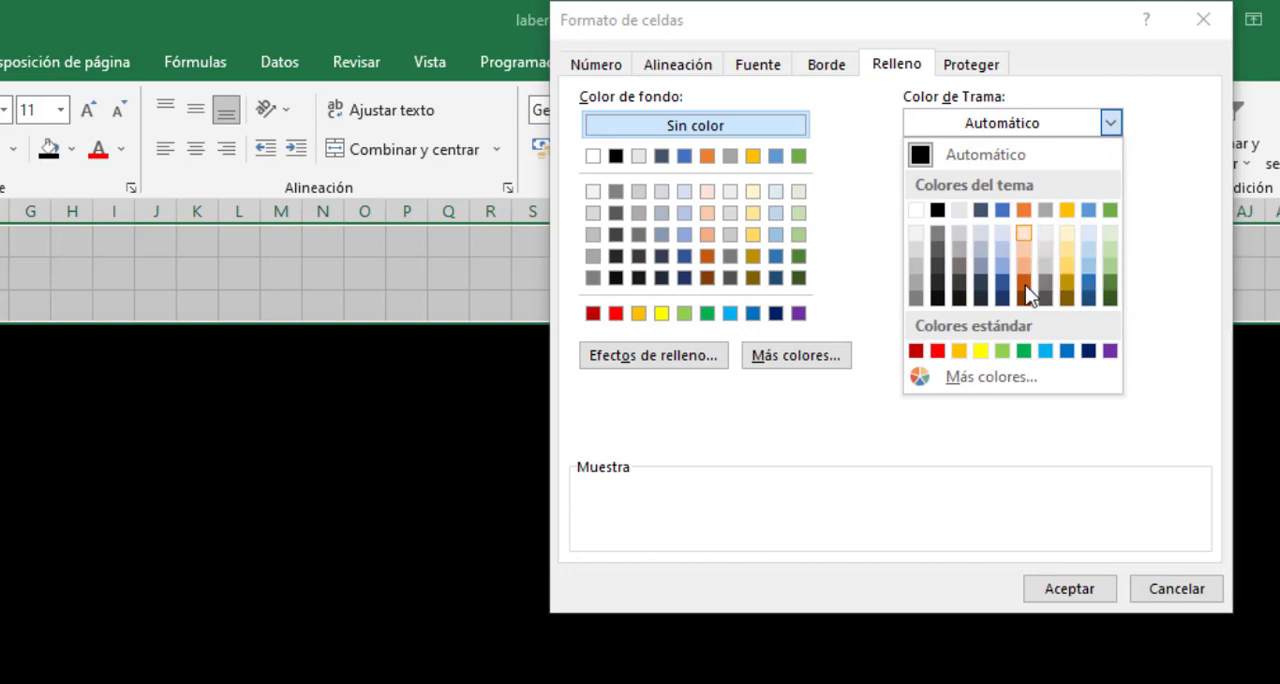
{"action": "left_click", "coordinate": [1026, 233]}
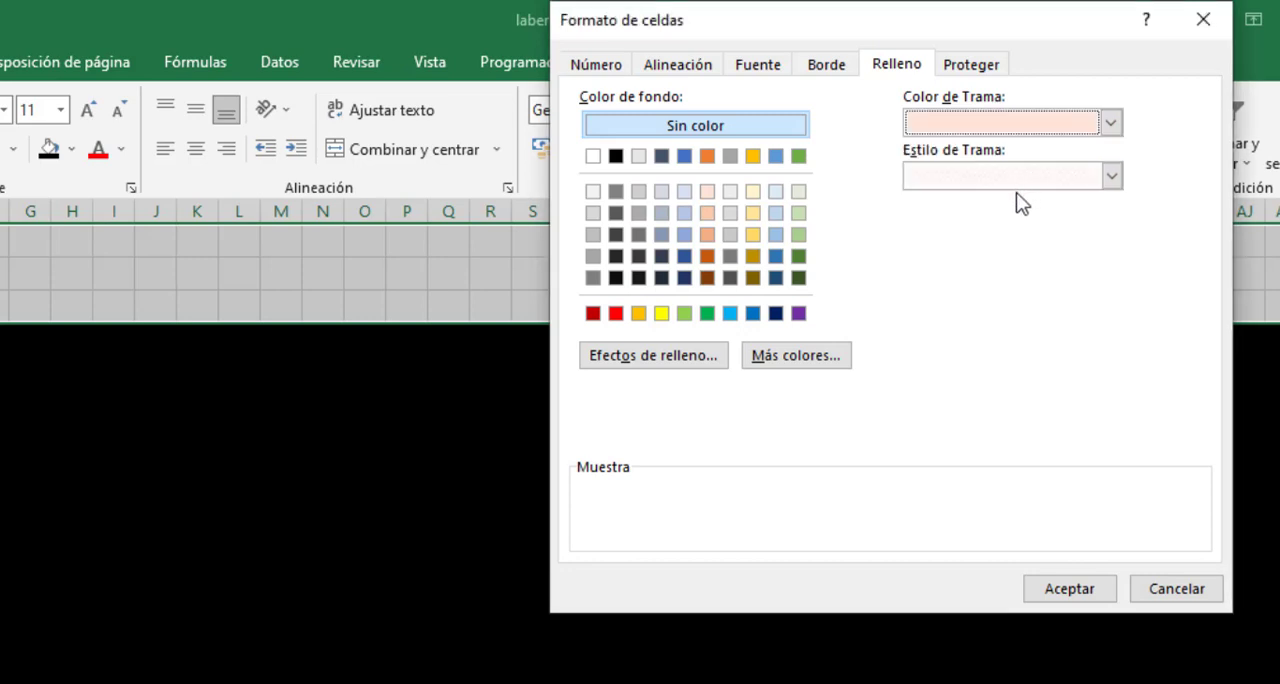
{"action": "left_click", "coordinate": [707, 256]}
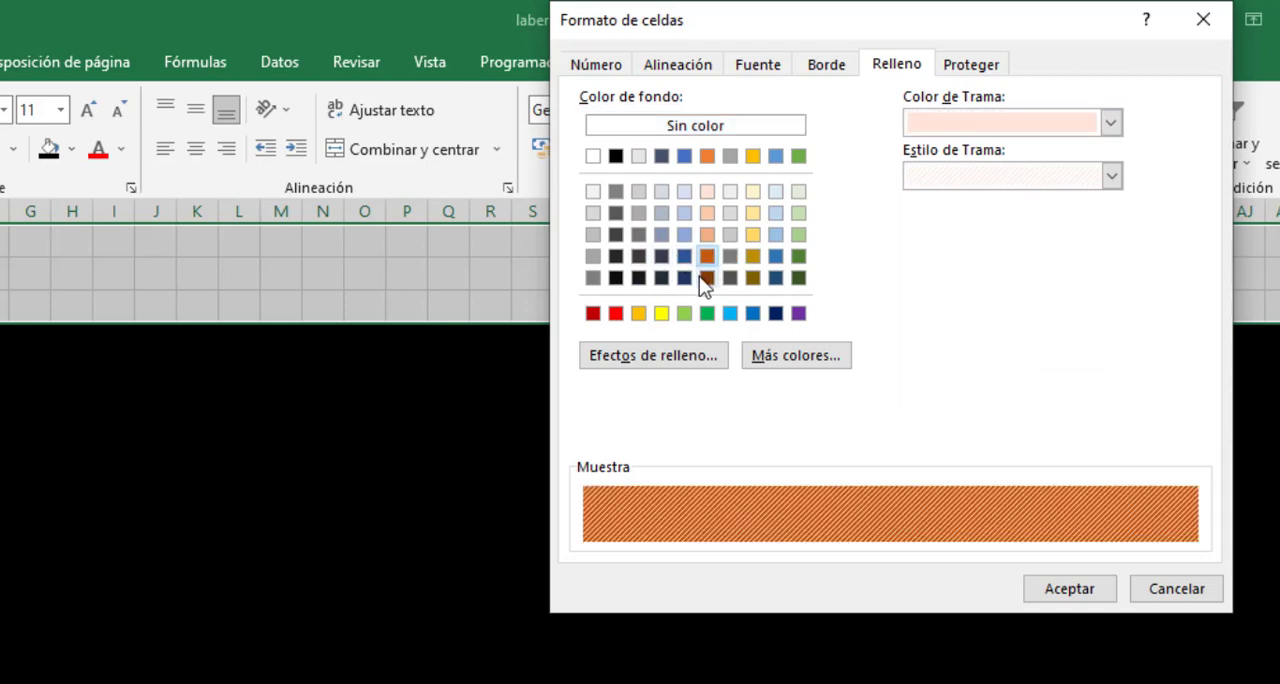
{"action": "left_click", "coordinate": [1026, 589]}
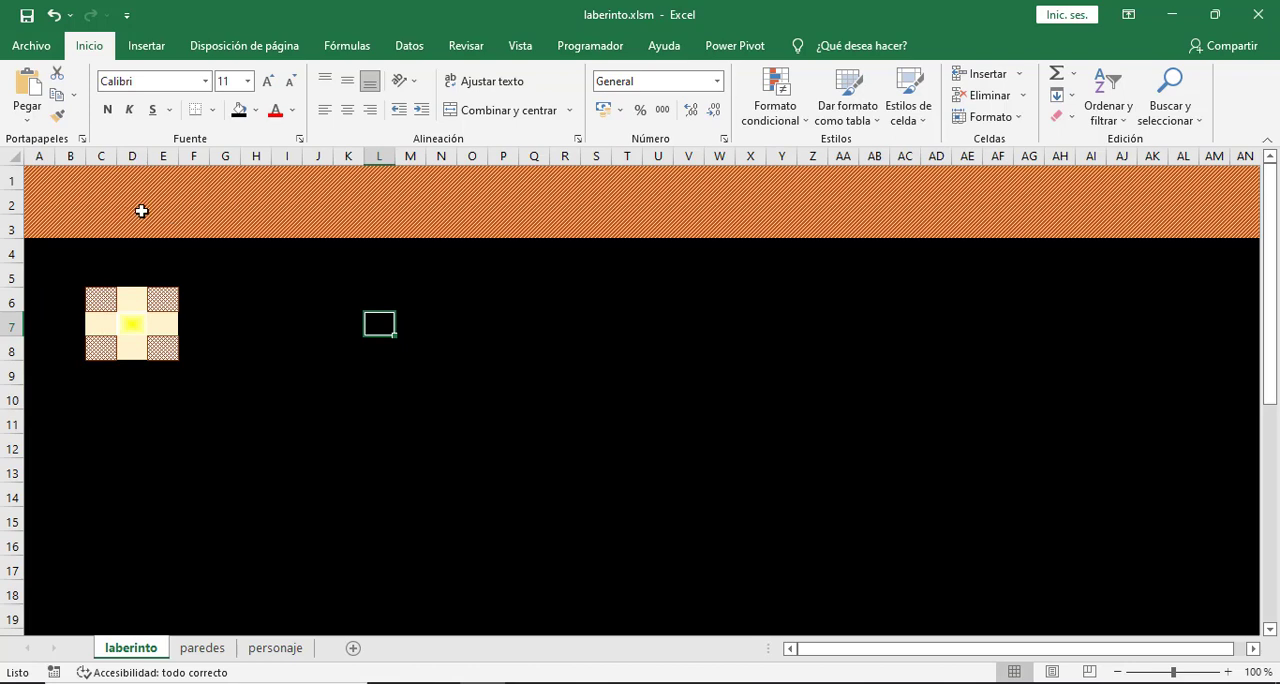
- Insert a WordArt title reading "Laberinto" in the white style with orange outline and hard shadow
{"action": "left_click", "coordinate": [147, 46]}
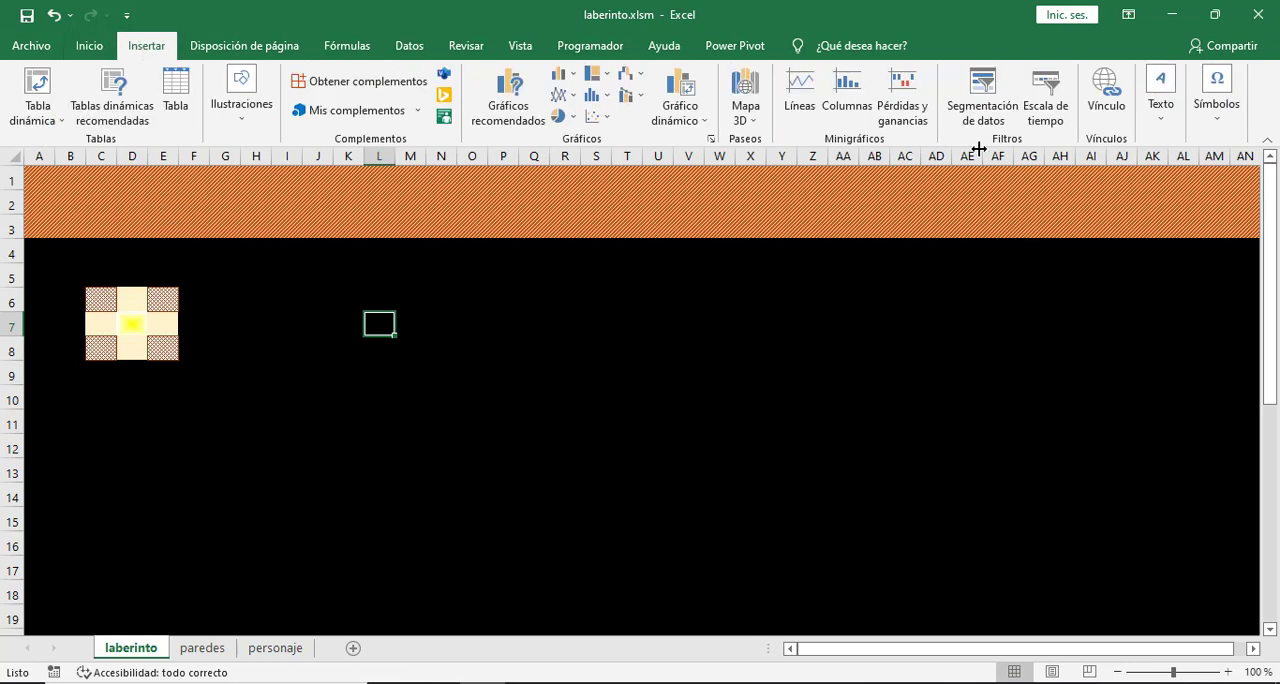
{"action": "left_click", "coordinate": [1163, 126]}
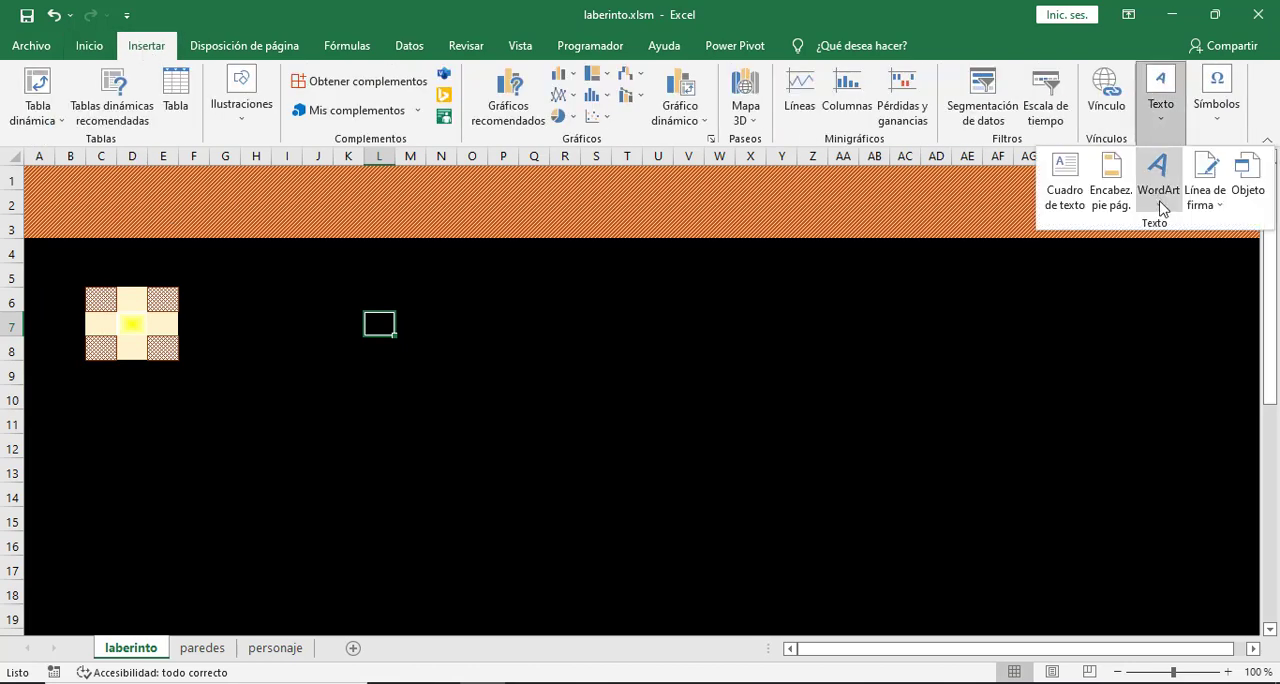
{"action": "left_click", "coordinate": [1162, 208]}
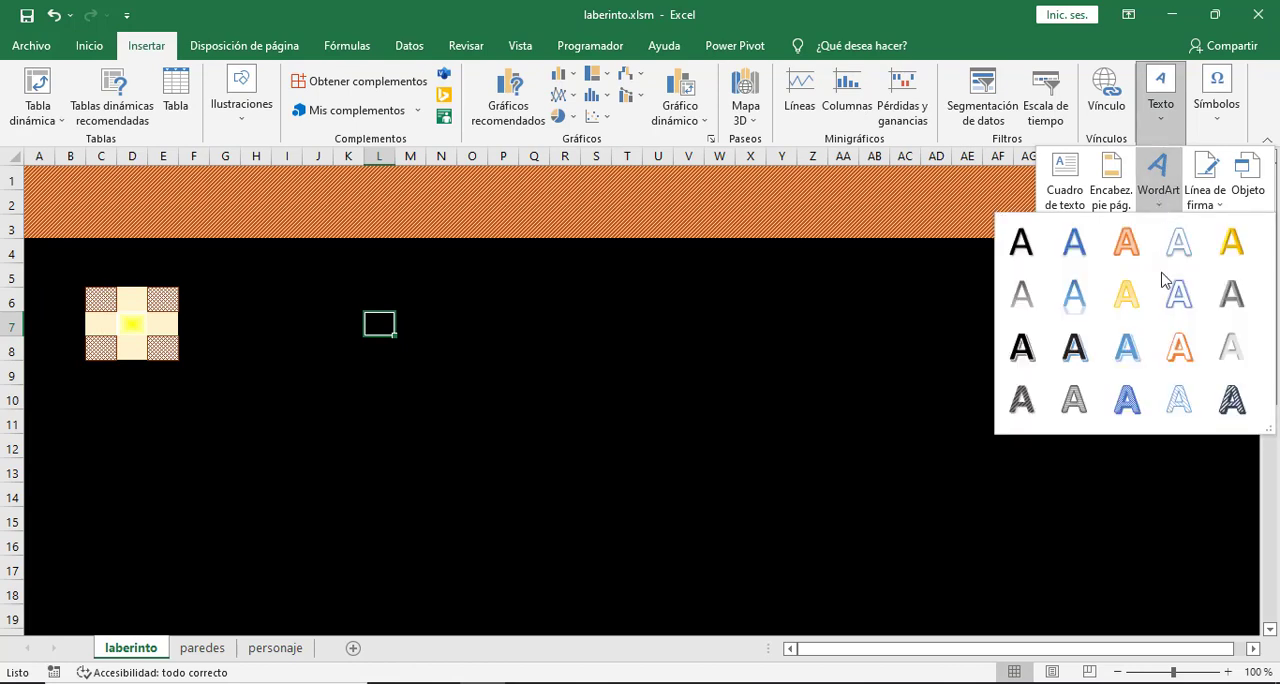
{"action": "left_click", "coordinate": [1180, 348]}
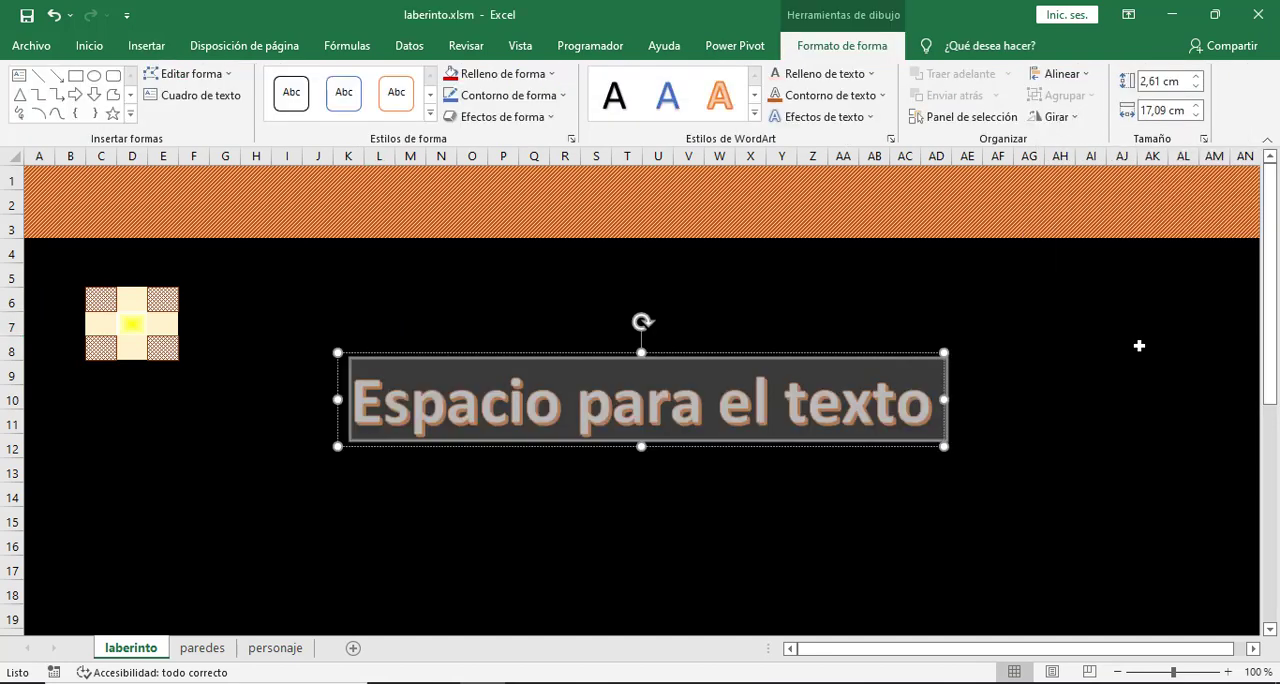
{"action": "type", "text": "Laberinto"}
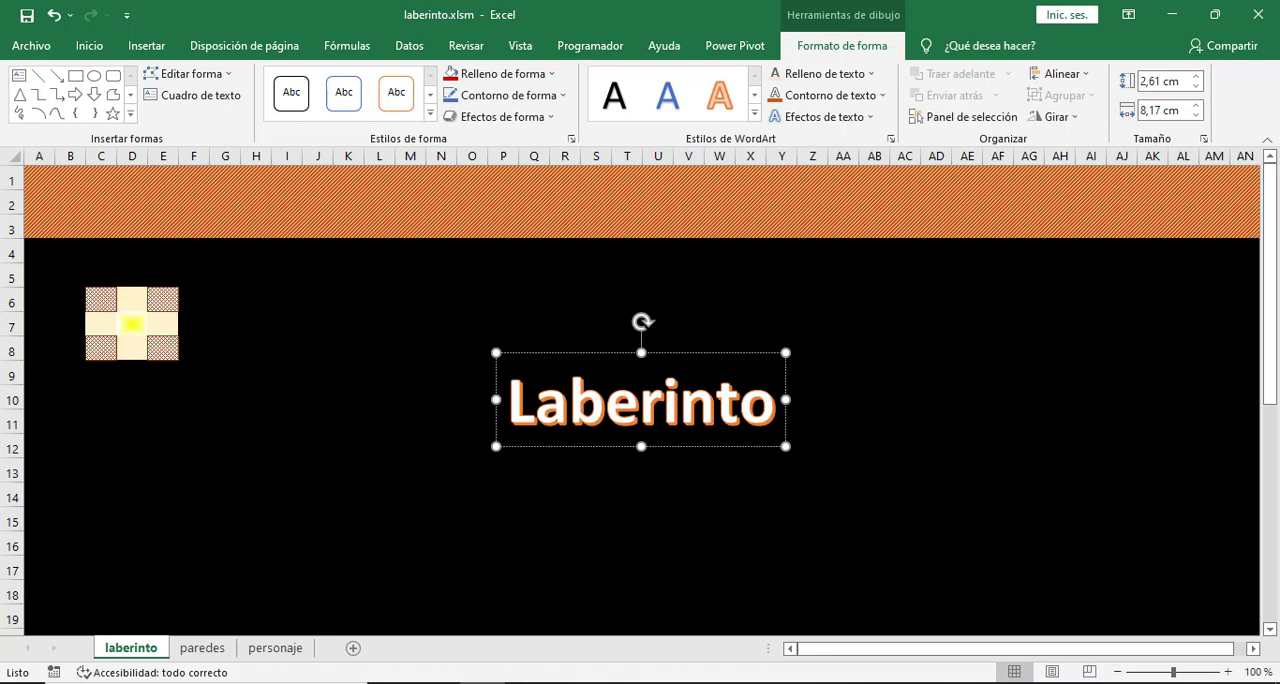
- Set the Laberinto WordArt's font to Piedra at size 32 and move it to about columns L to R, rows 6 to 9
{"action": "left_click", "coordinate": [672, 352]}
{"action": "left_click", "coordinate": [88, 44]}
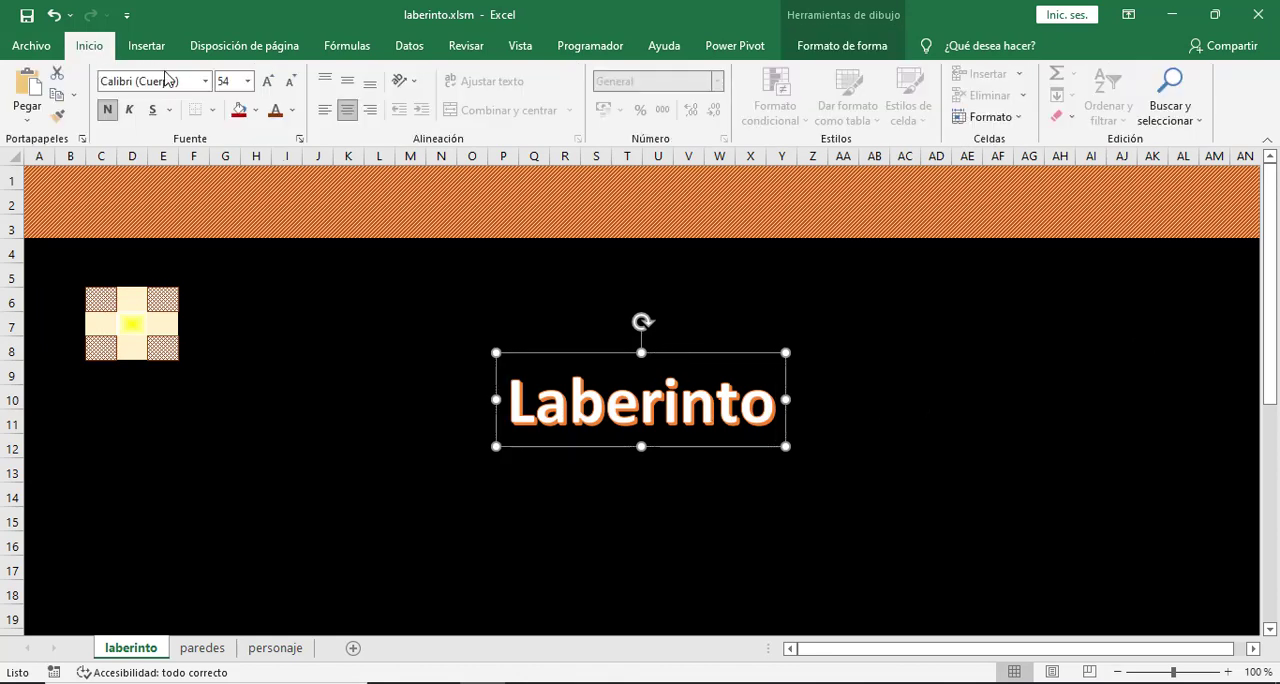
{"action": "left_click", "coordinate": [208, 81]}
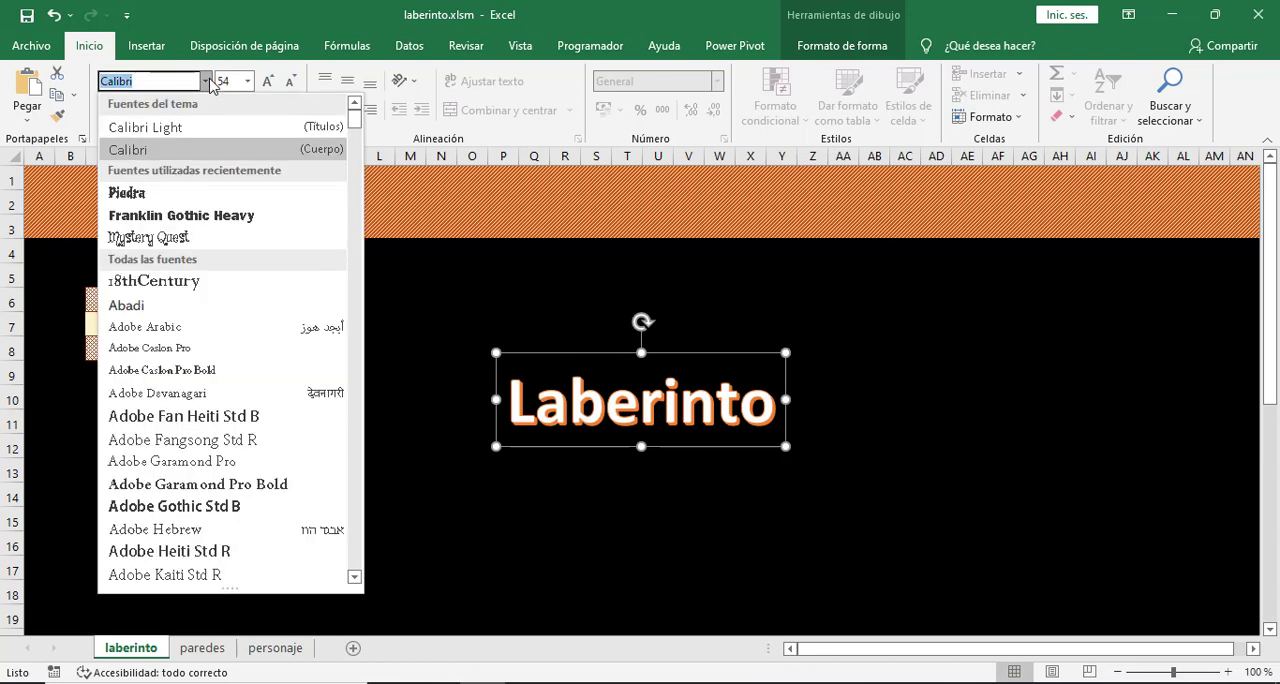
{"action": "left_click", "coordinate": [157, 195]}
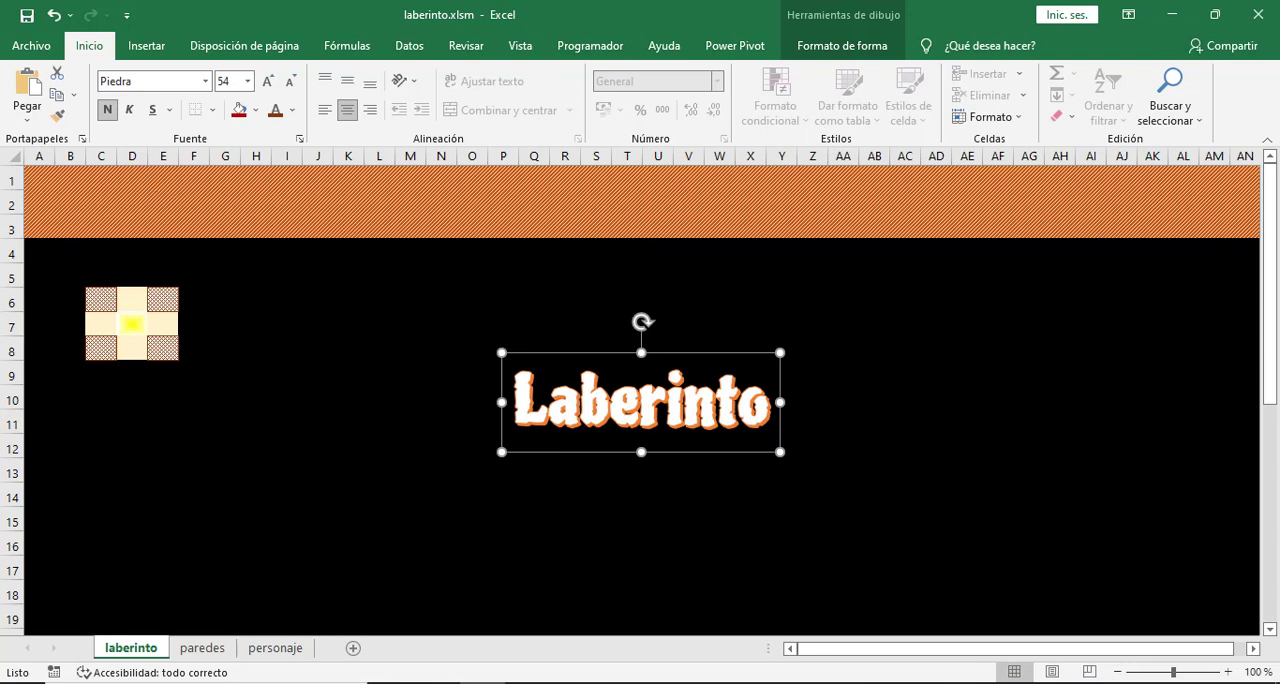
{"action": "left_click", "coordinate": [247, 81]}
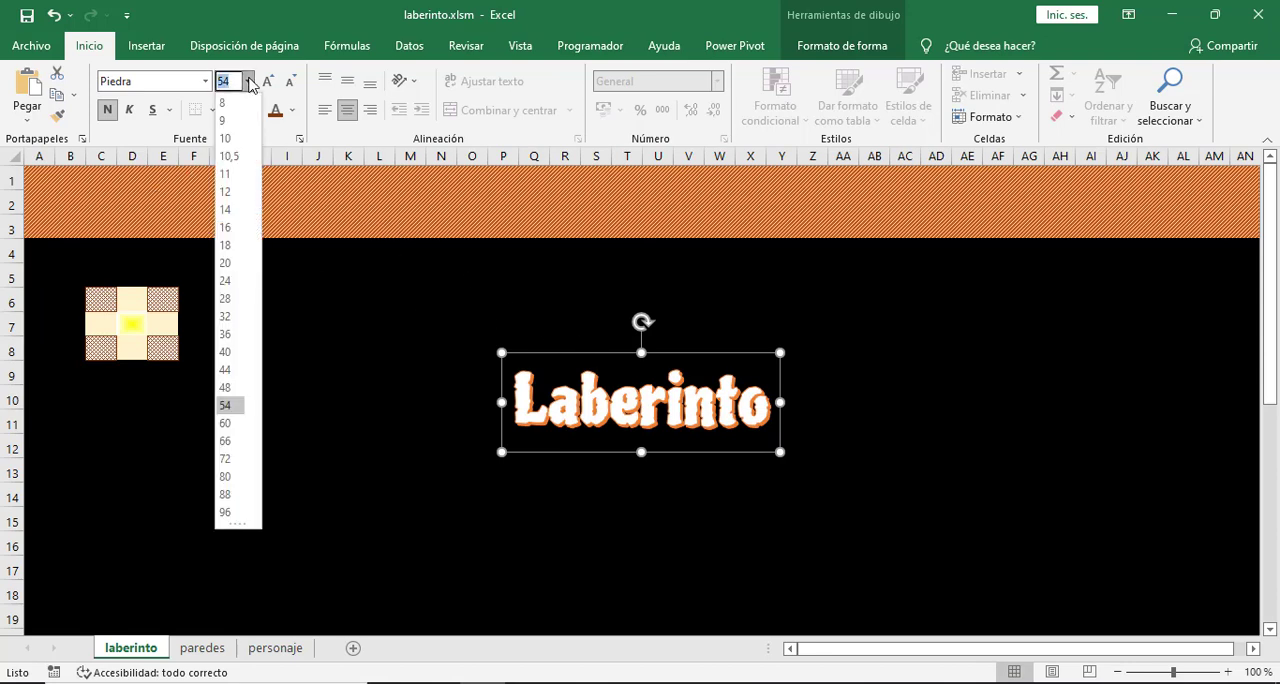
{"action": "left_click", "coordinate": [228, 316]}
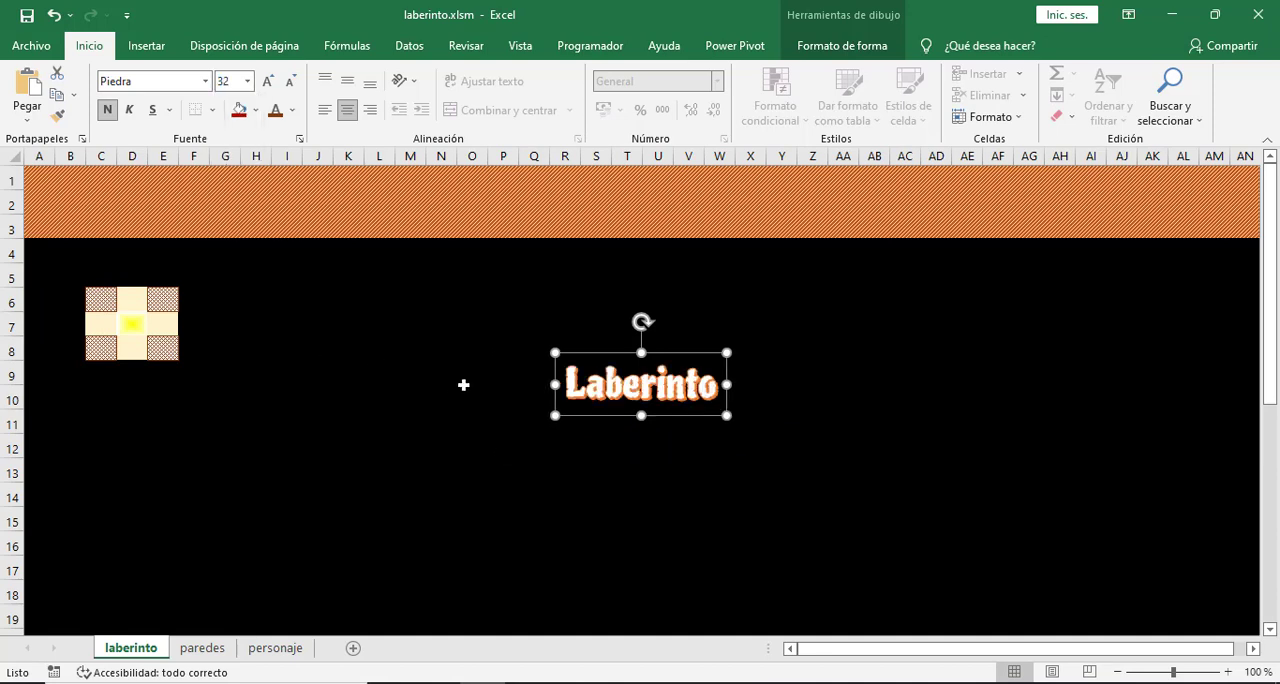
{"action": "left_click_drag", "start_coordinate": [608, 357], "coordinate": [440, 340]}
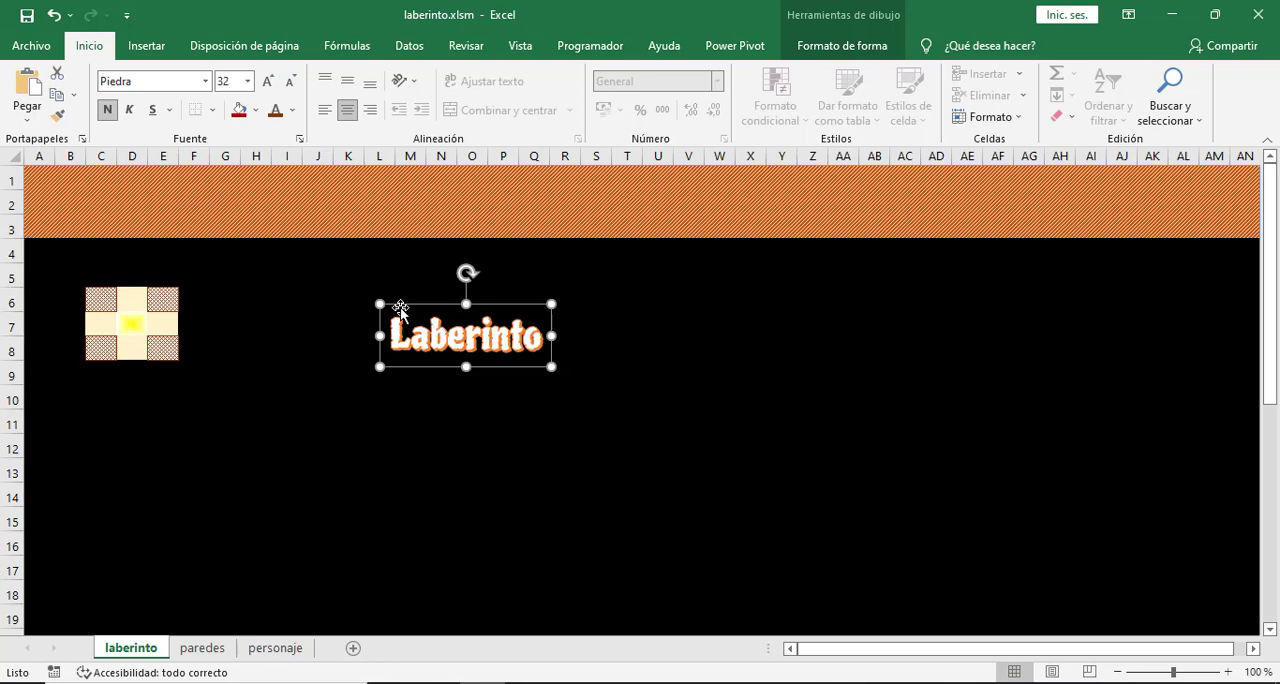
{"action": "left_click_drag", "start_coordinate": [393, 334], "coordinate": [517, 383]}
{"action": "left_click", "coordinate": [515, 390]}
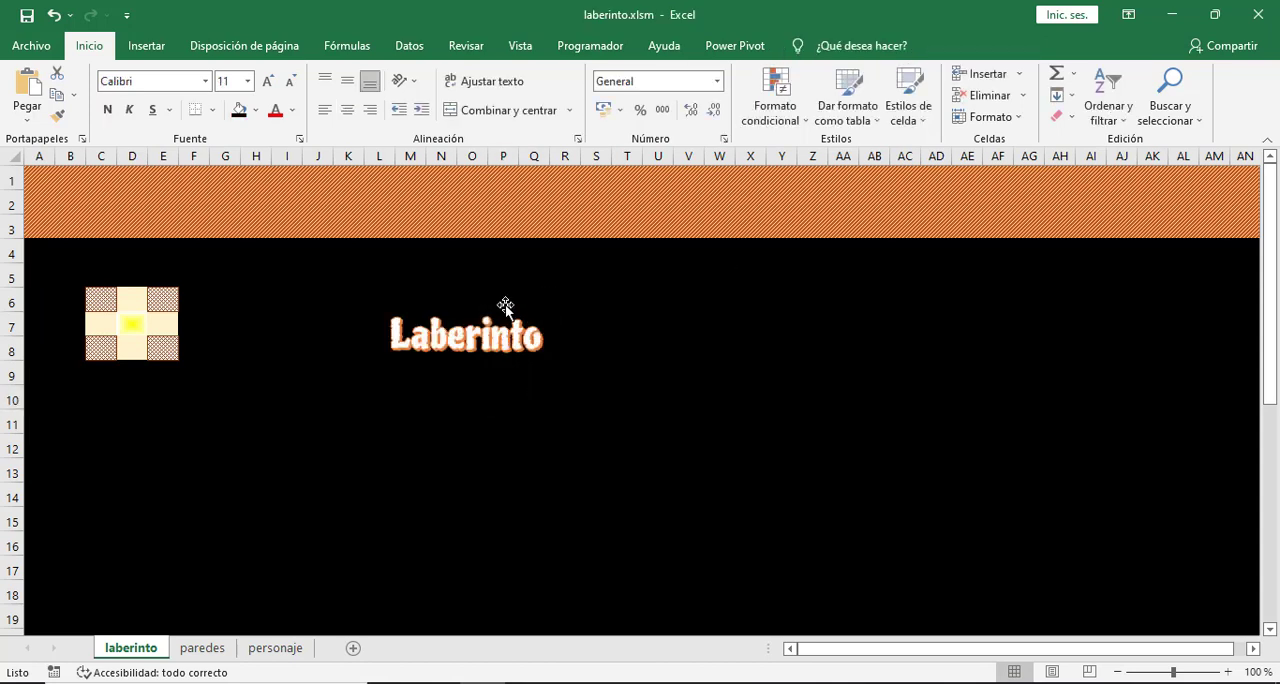
- Copy the Laberinto WordArt as a picture as shown on screen, paste it and place it at the start of the orange header band
{"action": "left_click", "coordinate": [505, 304]}
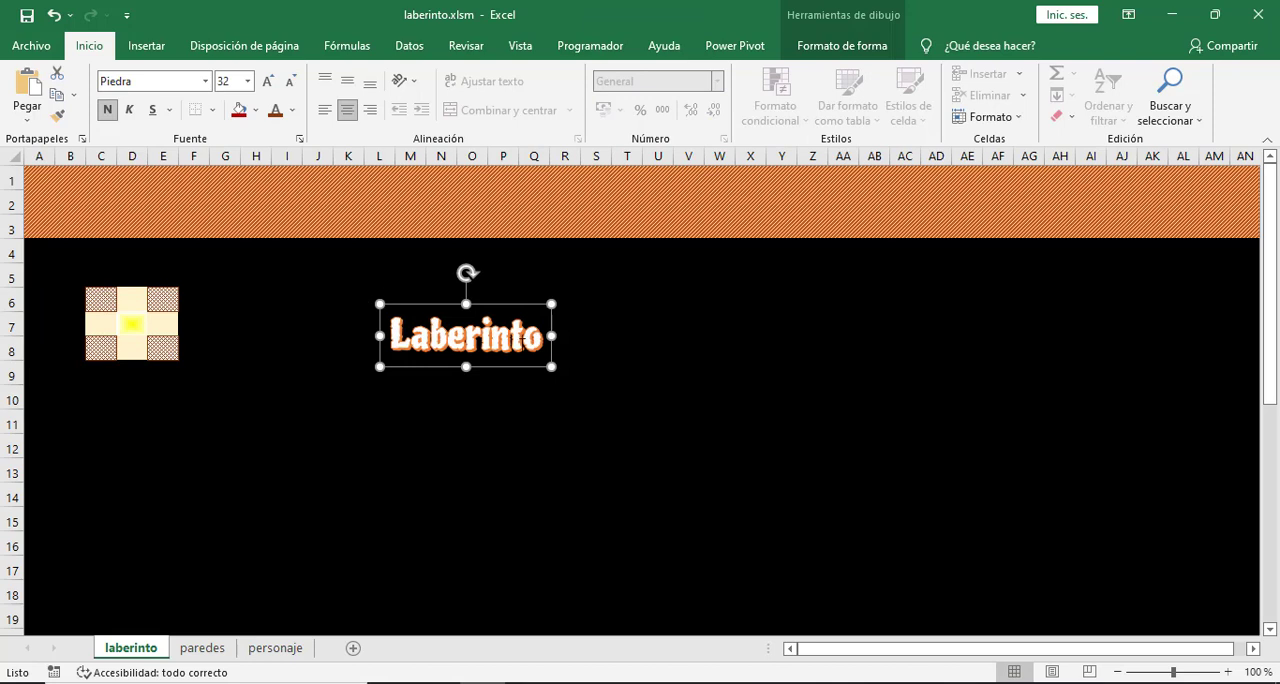
{"action": "left_click", "coordinate": [75, 96]}
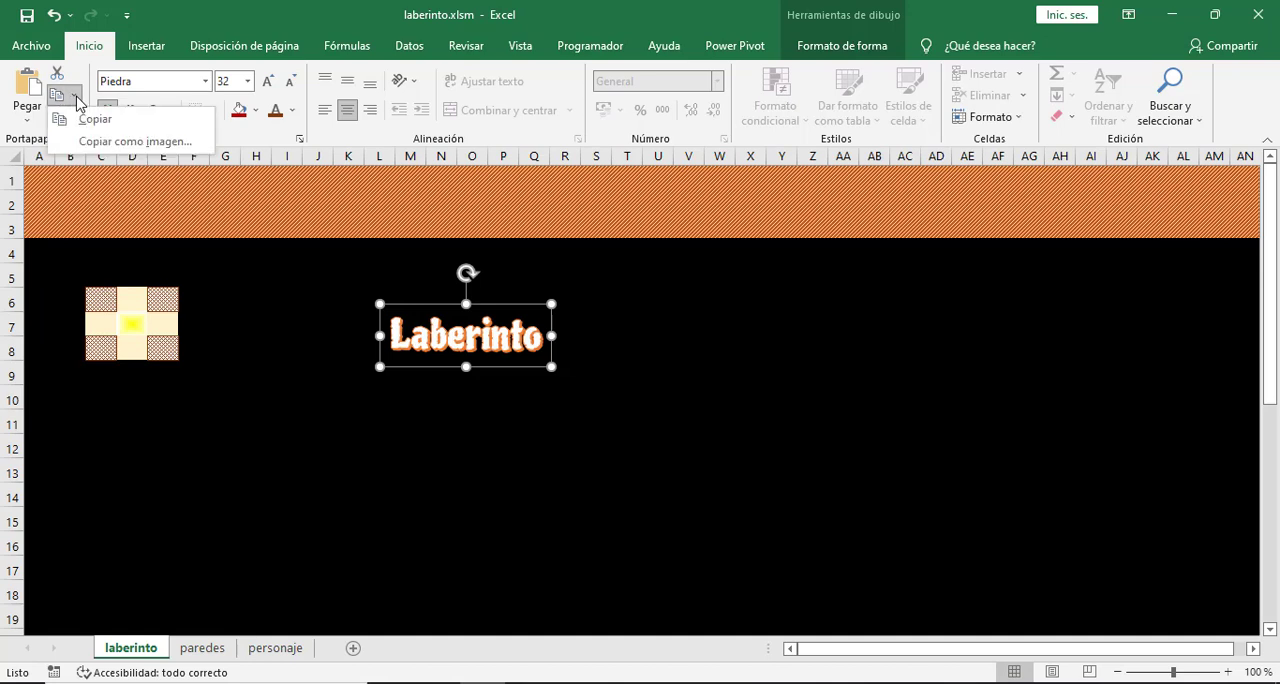
{"action": "left_click", "coordinate": [133, 141]}
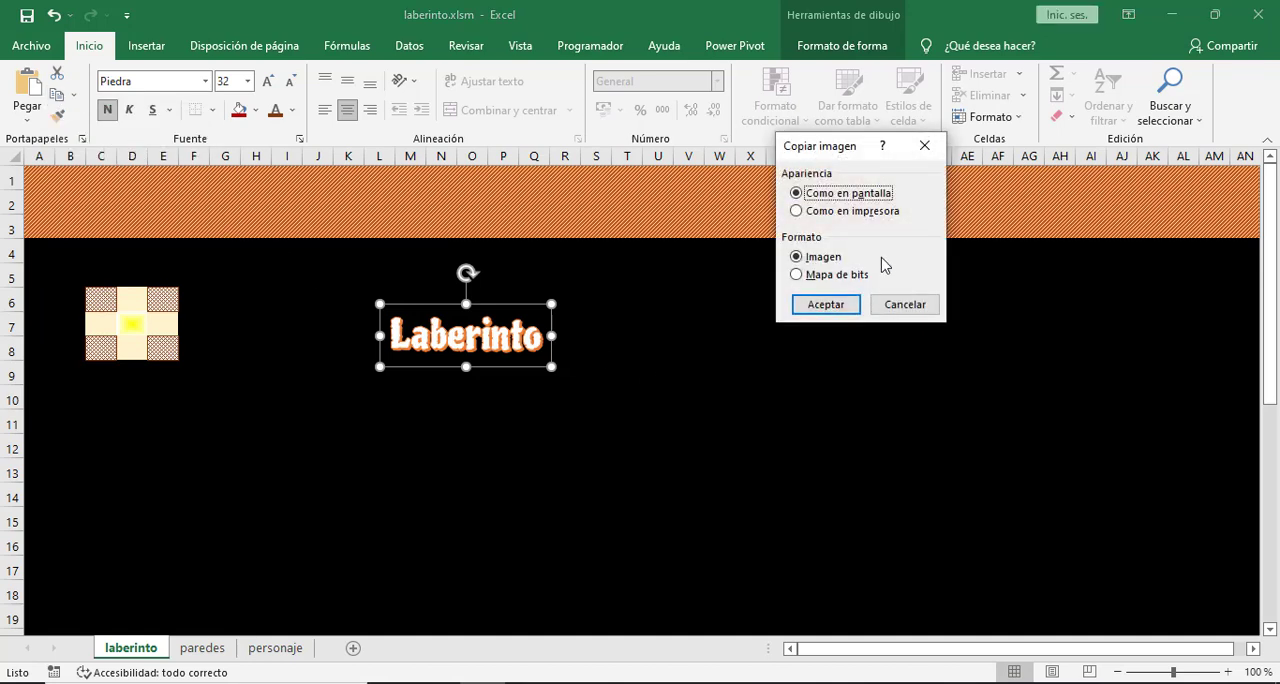
{"action": "left_click", "coordinate": [826, 306]}
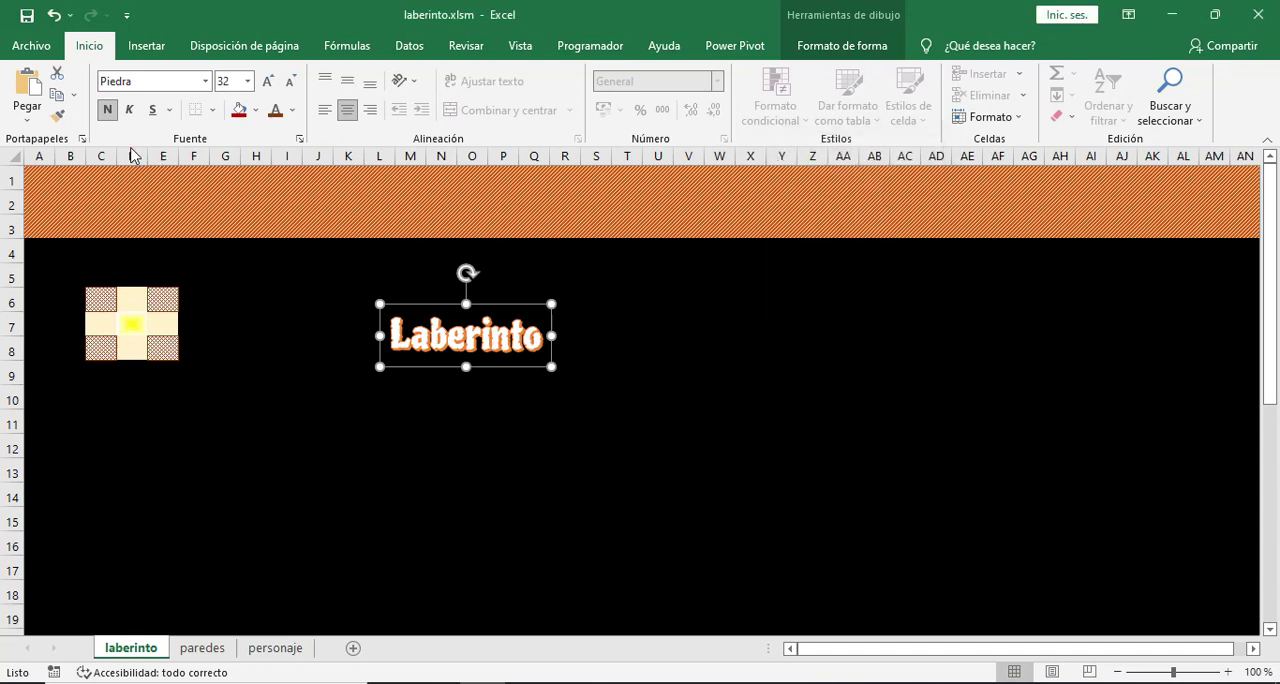
{"action": "left_click", "coordinate": [28, 88]}
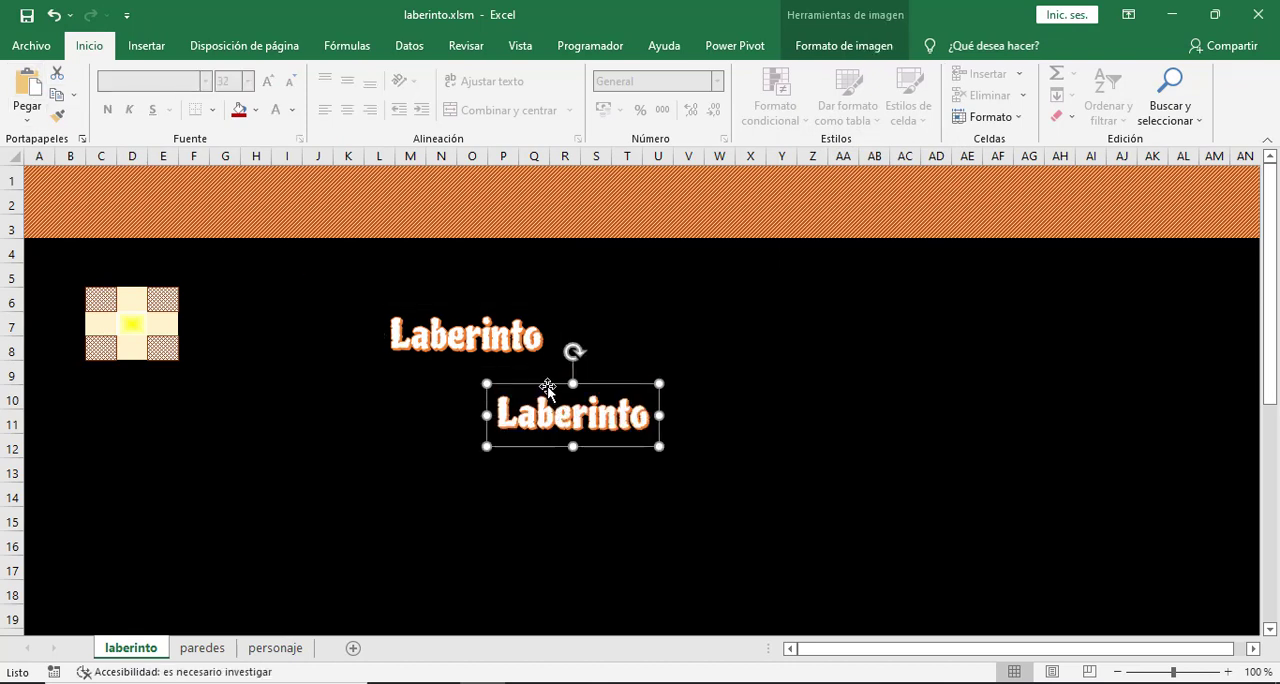
{"action": "left_click_drag", "start_coordinate": [548, 388], "coordinate": [126, 189]}
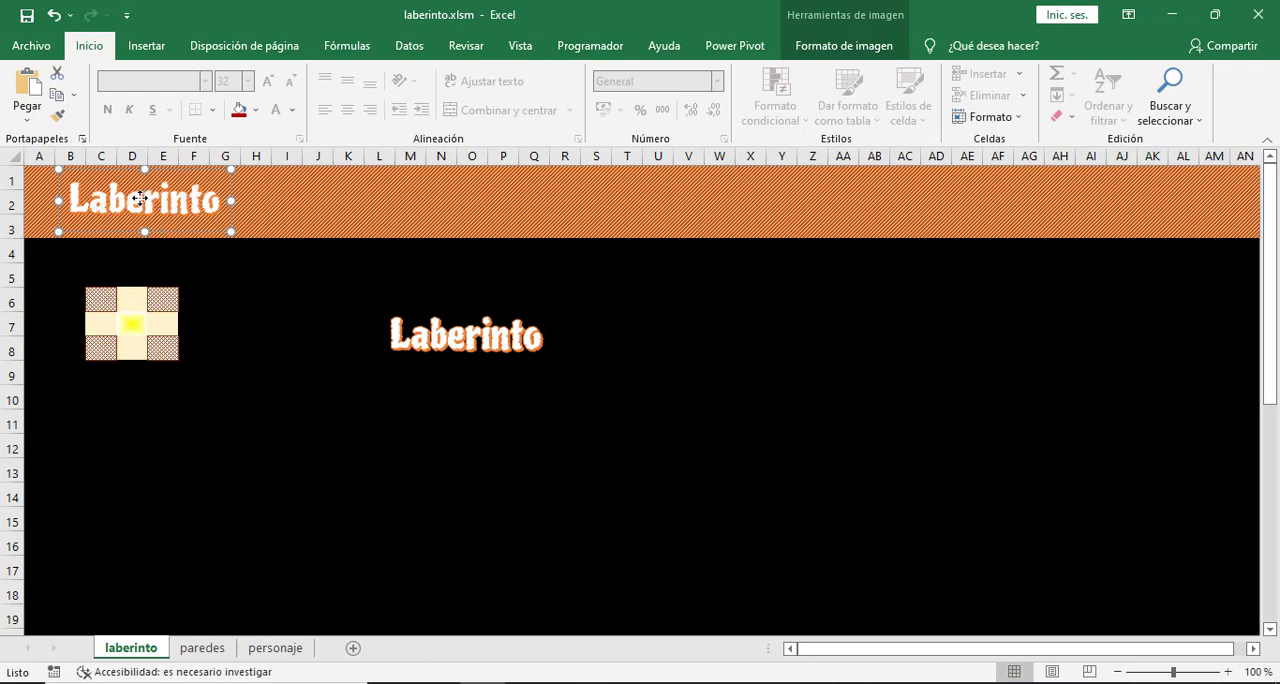
{"action": "left_click_drag", "start_coordinate": [149, 198], "coordinate": [133, 197]}
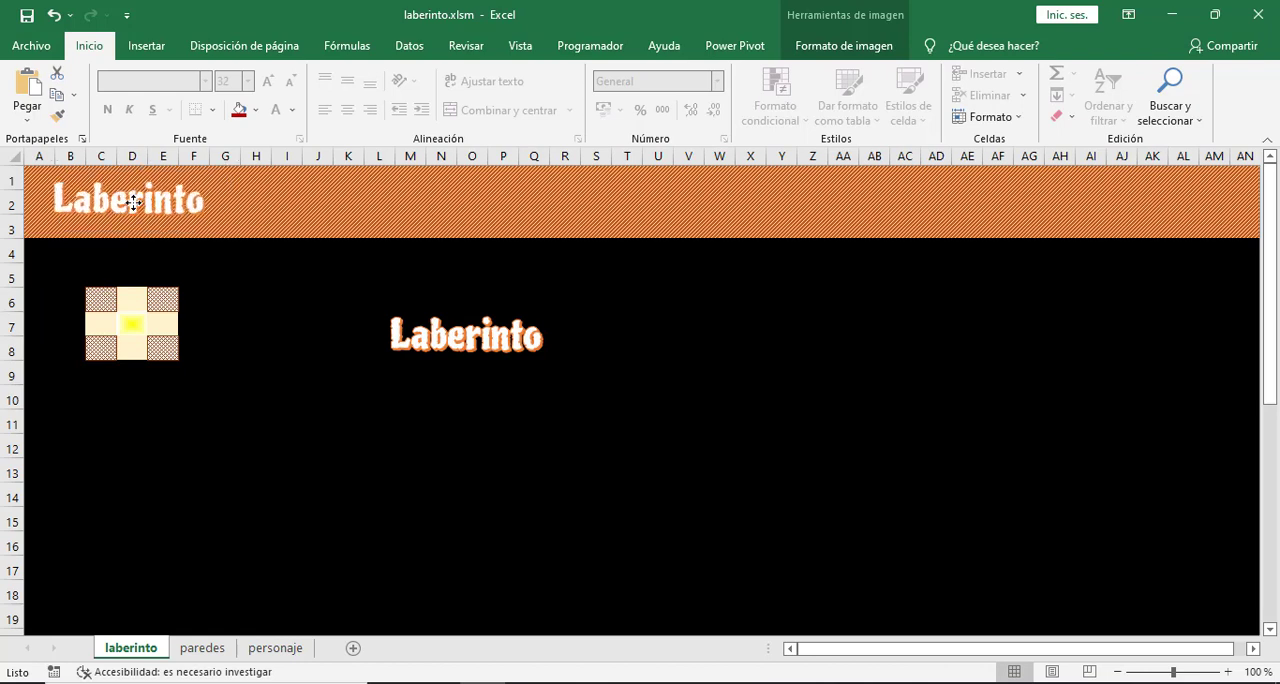
- Delete the original Laberinto WordArt from the black maze area, keeping the picture copy in the header
{"action": "left_click", "coordinate": [273, 296]}
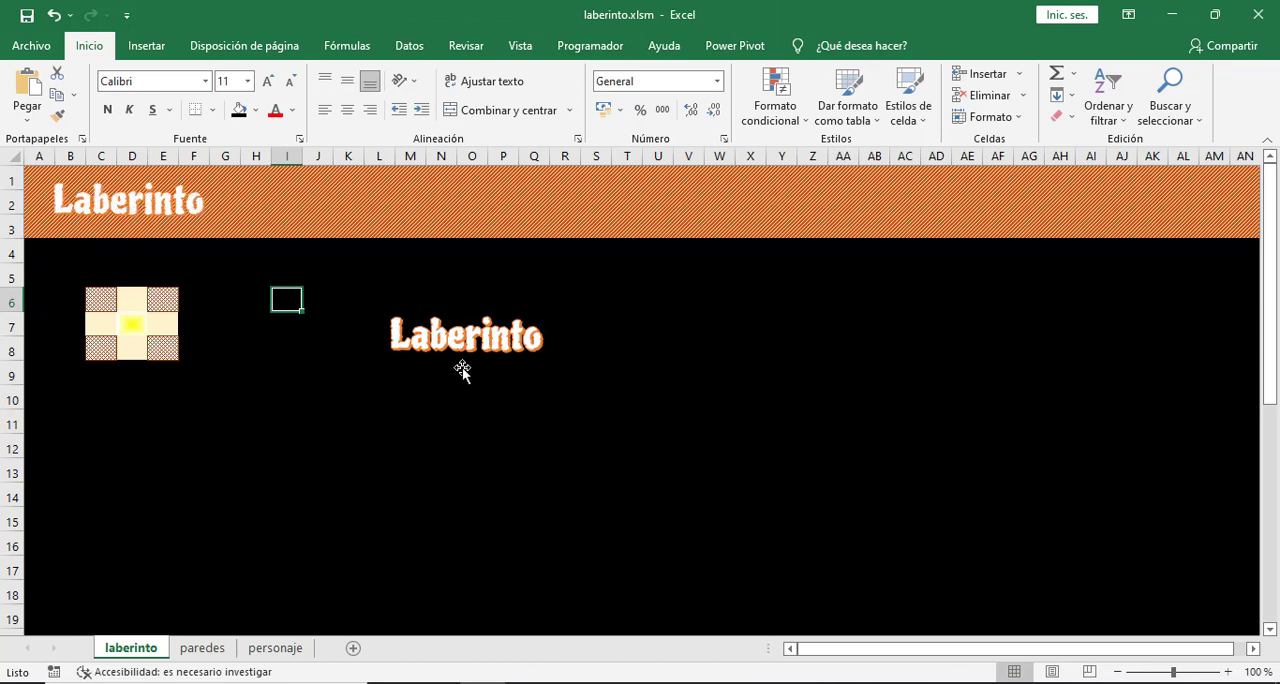
{"action": "left_click", "coordinate": [459, 335]}
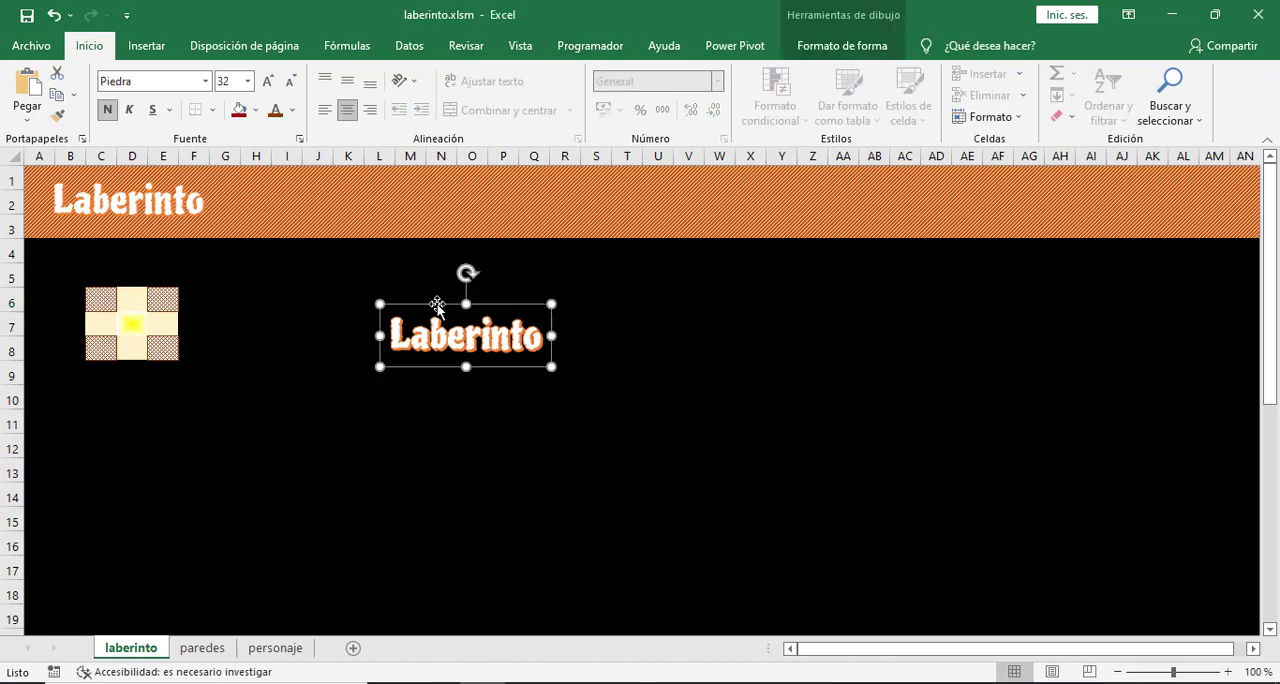
{"action": "key", "text": "Delete"}
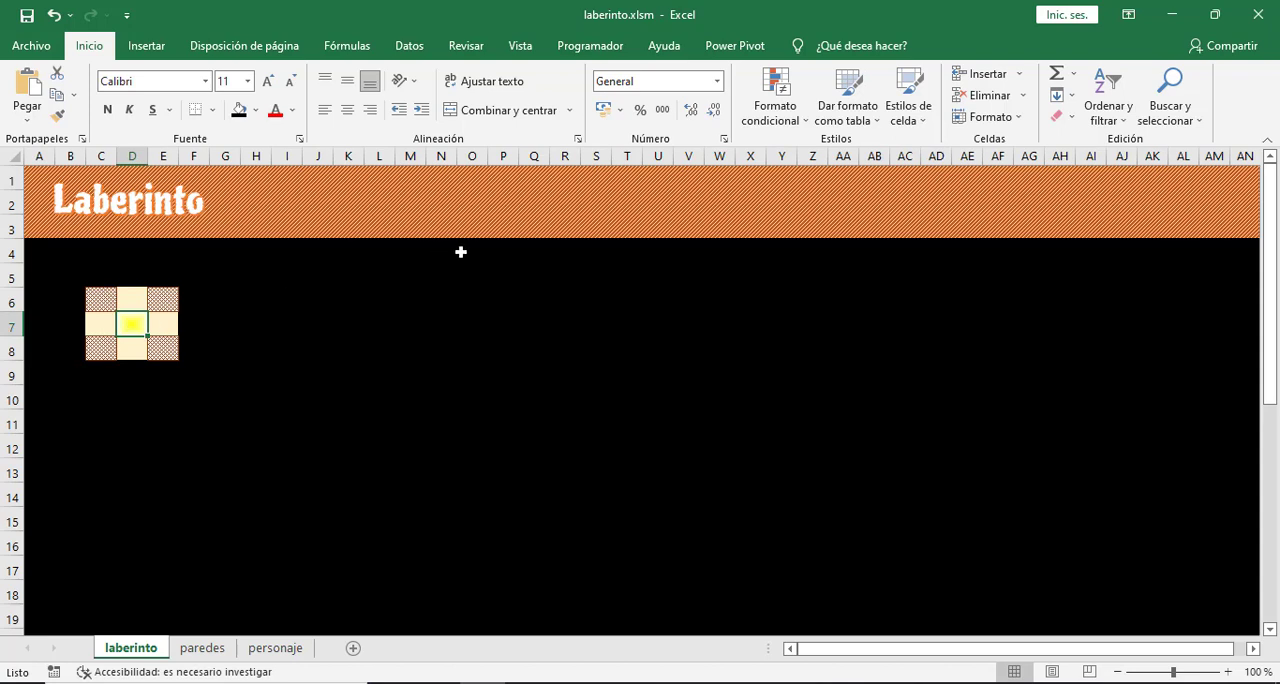
- Insert a small ActiveX command button in the orange header band, around cells R2 and S2
{"action": "left_click", "coordinate": [528, 204]}
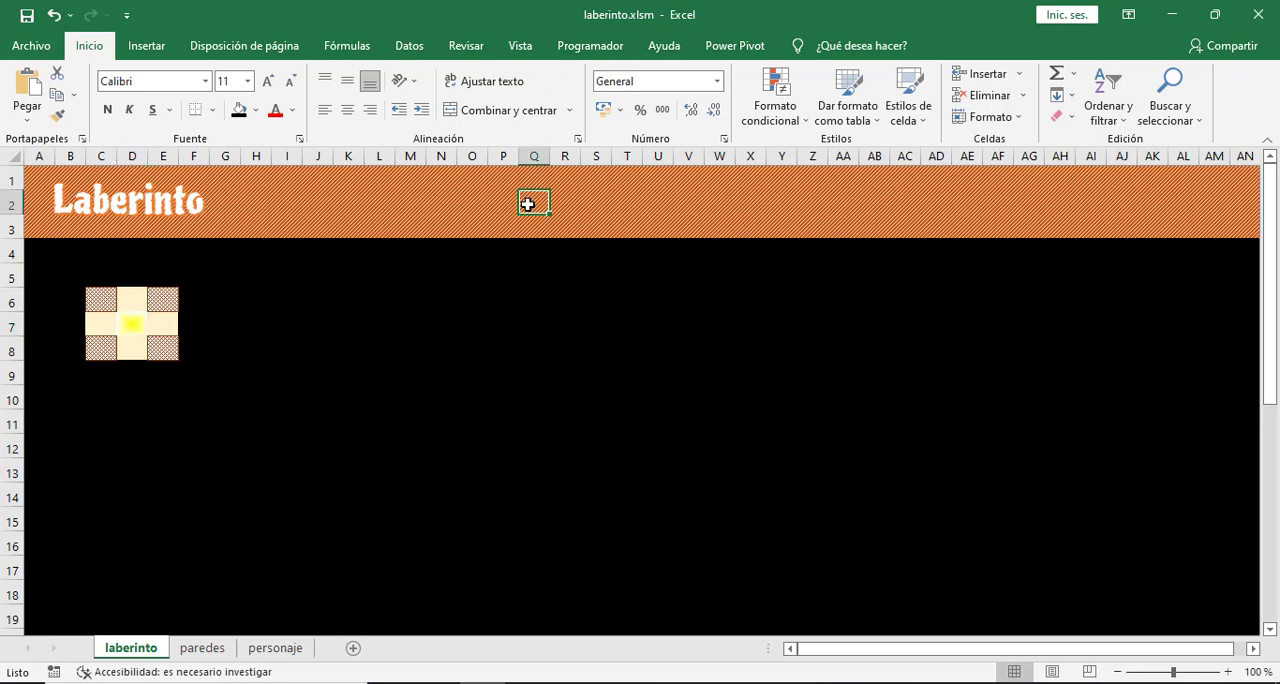
{"action": "left_click", "coordinate": [591, 46]}
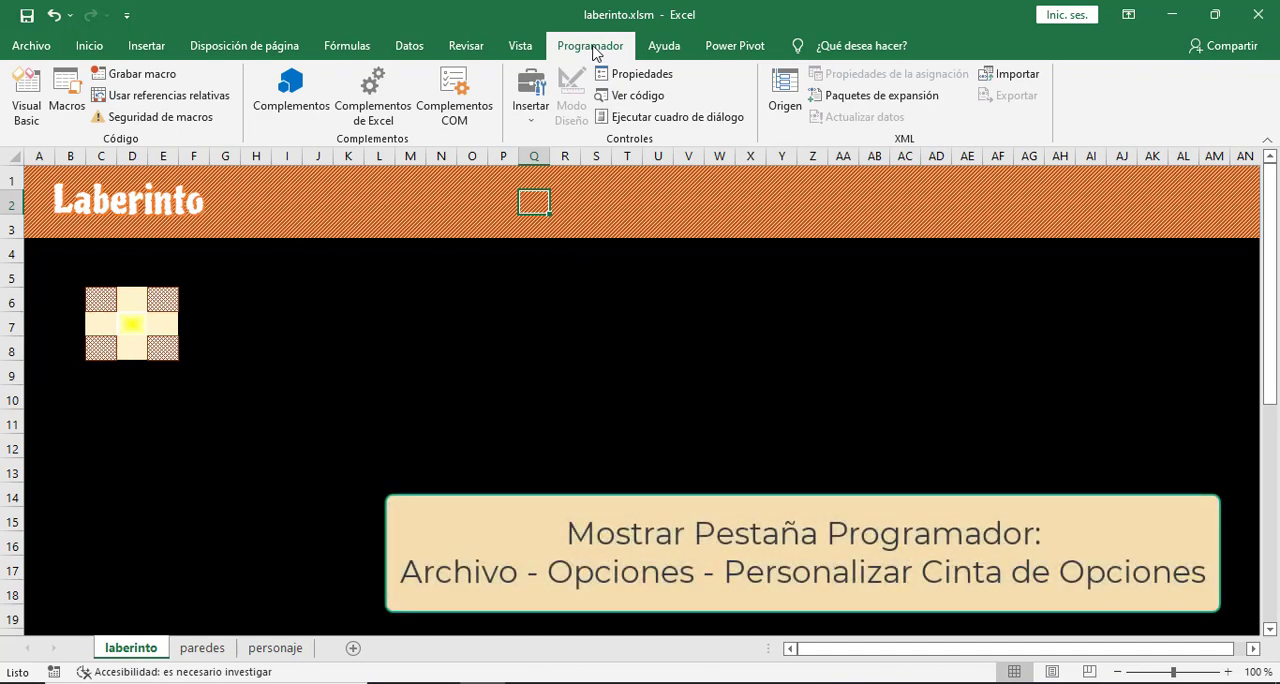
{"action": "left_click", "coordinate": [531, 118]}
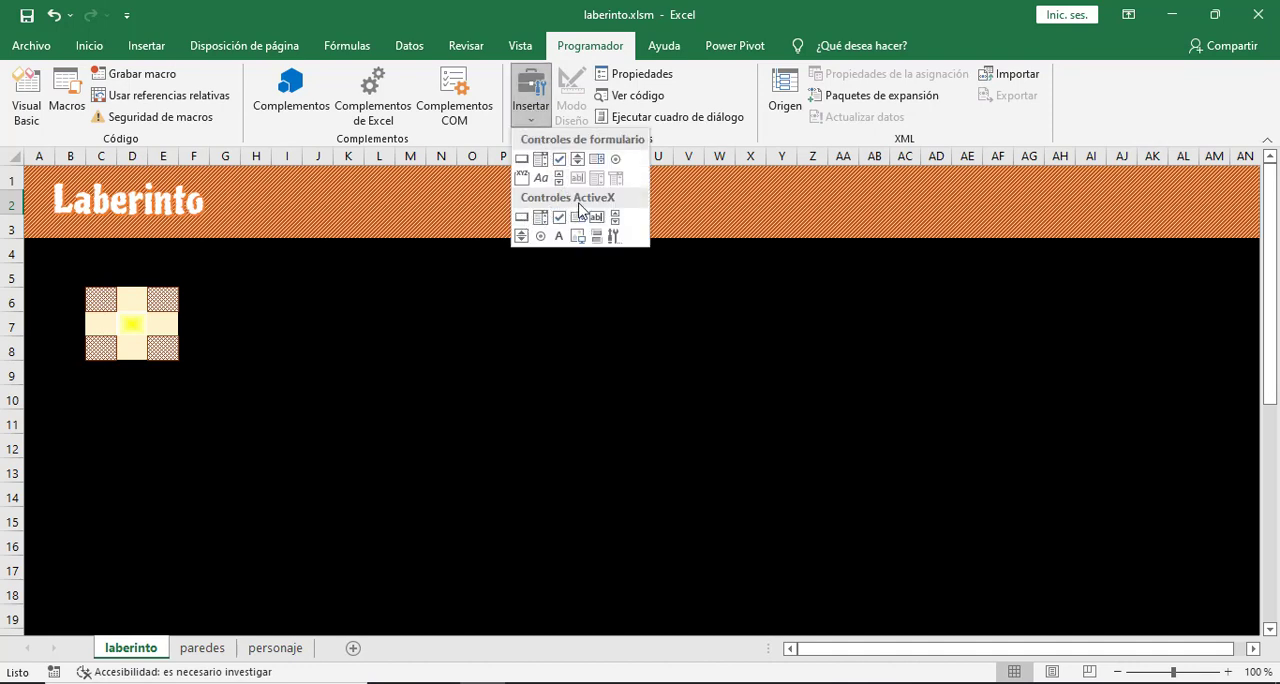
{"action": "left_click", "coordinate": [521, 217]}
{"action": "mouse_move", "coordinate": [550, 190]}
{"action": "left_mouse_down"}
{"action": "mouse_move", "coordinate": [520, 217]}
{"action": "mouse_move", "coordinate": [580, 203]}
{"action": "mouse_move", "coordinate": [622, 217]}
{"action": "mouse_move", "coordinate": [565, 204]}
{"action": "left_mouse_up"}
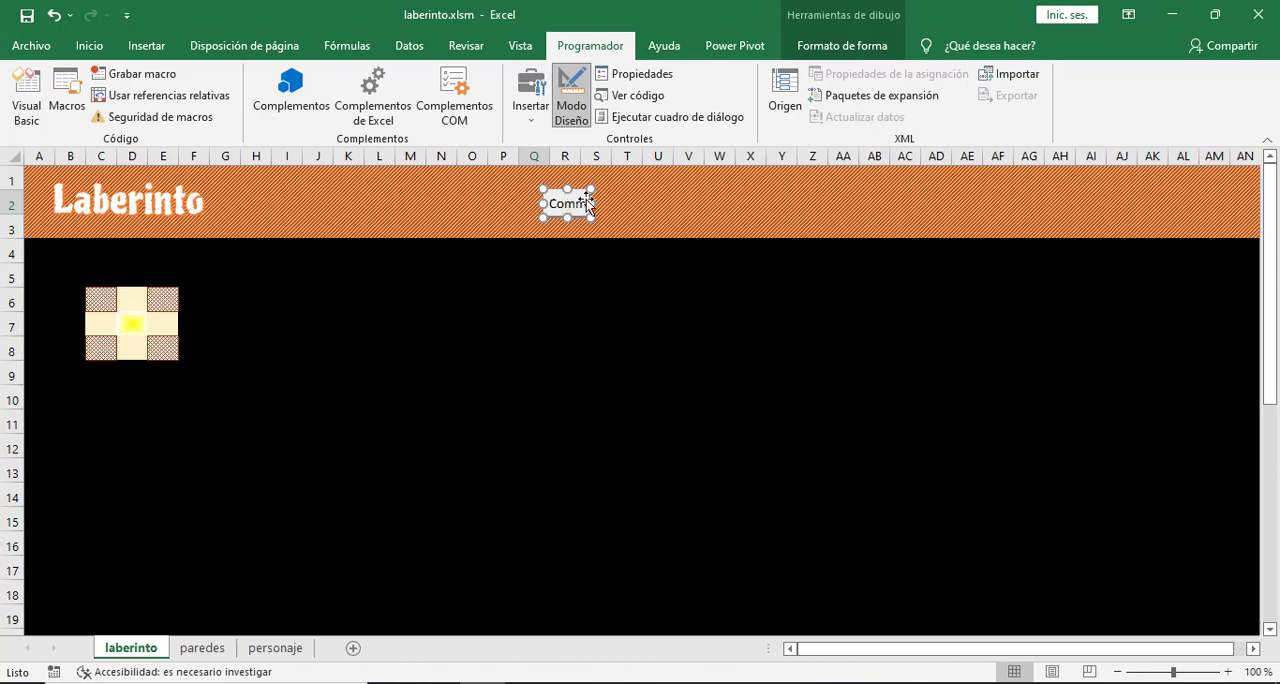
- Open the properties of the new command button in the header and name it botonIzquierda
{"action": "left_click", "coordinate": [655, 80]}
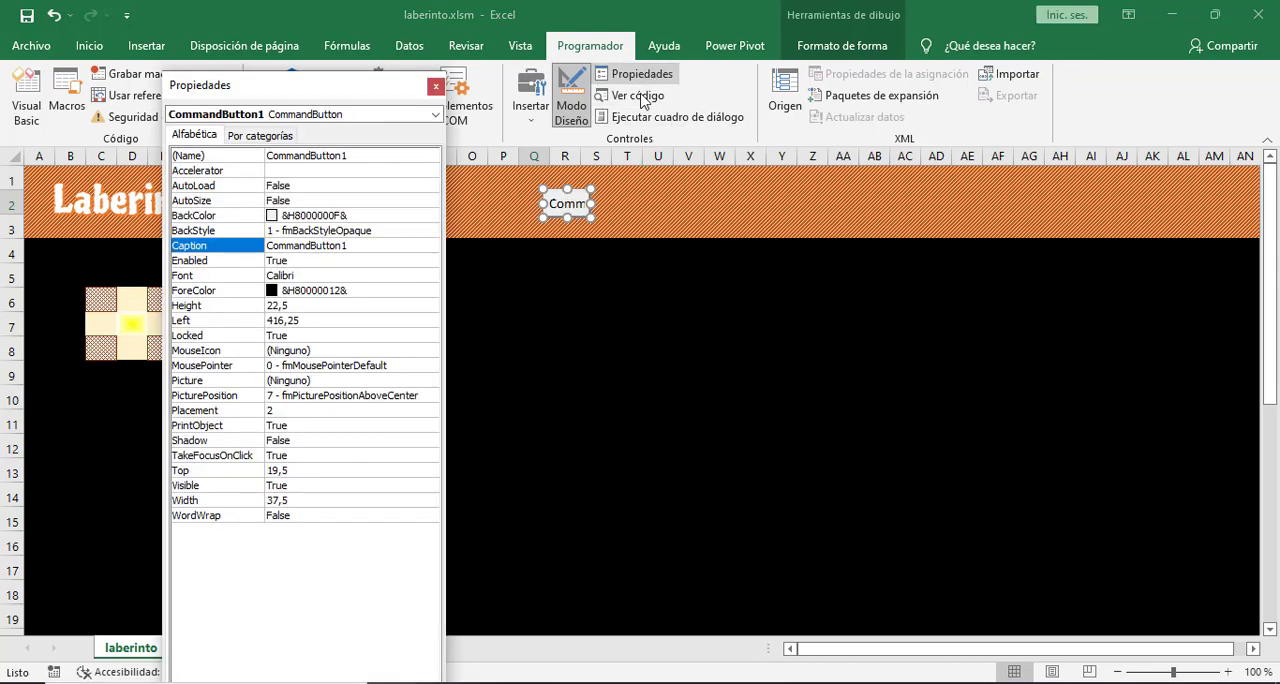
{"action": "left_click_drag", "start_coordinate": [345, 88], "coordinate": [400, 86]}
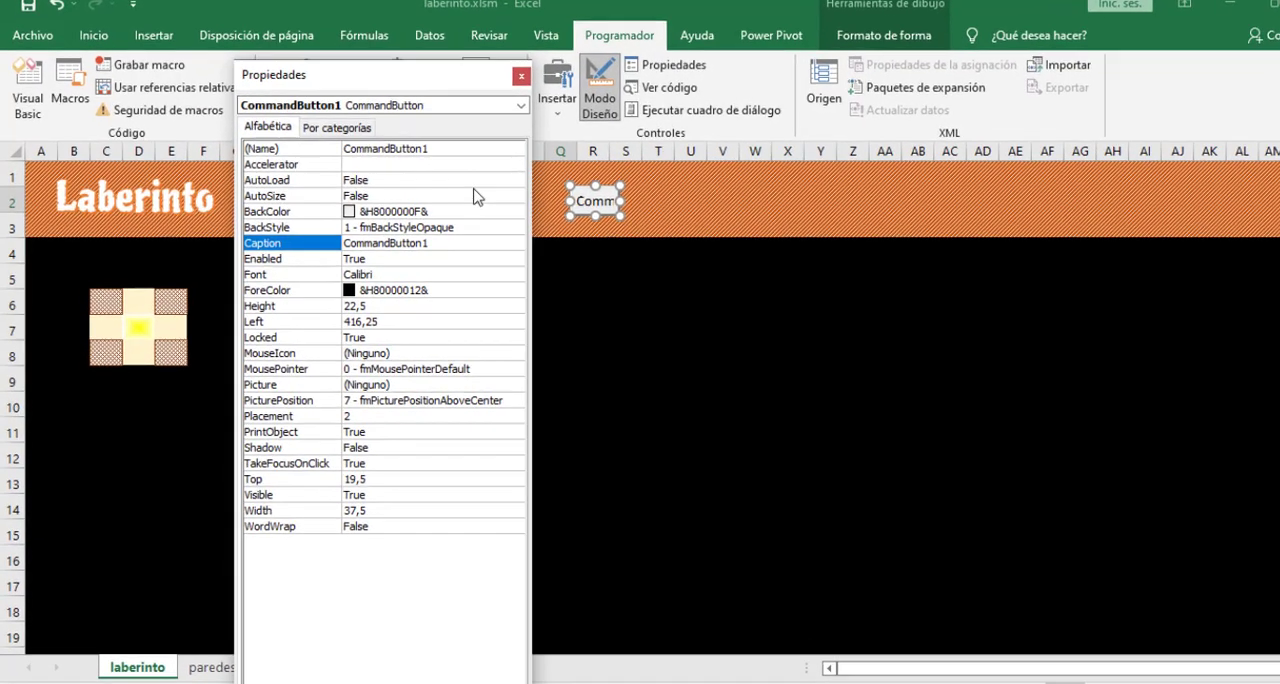
{"action": "left_click", "coordinate": [576, 122]}
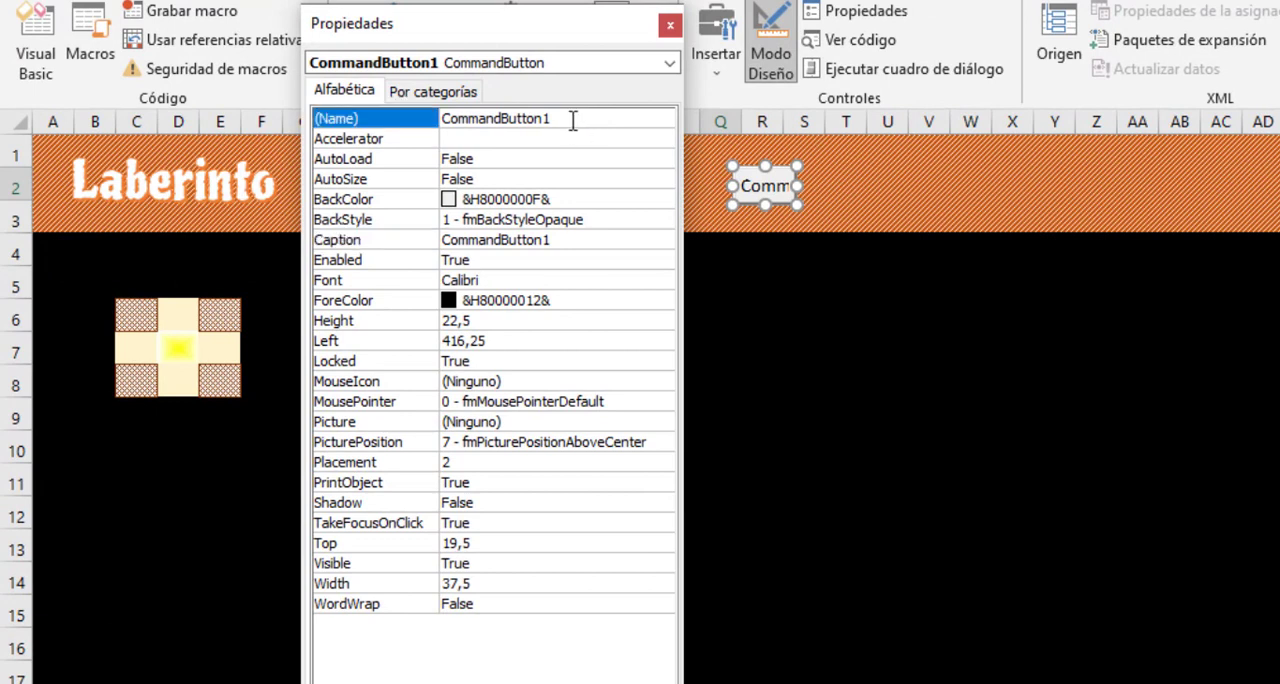
{"action": "left_click_drag", "start_coordinate": [560, 118], "coordinate": [430, 117]}
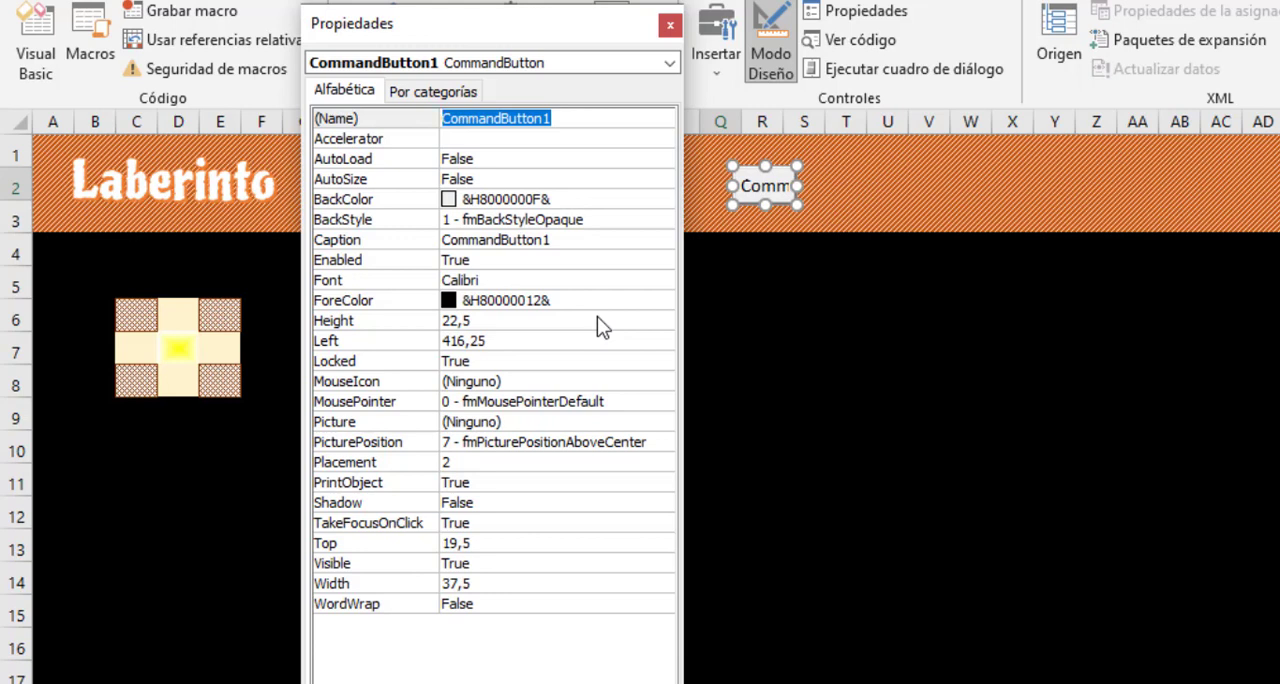
{"action": "type", "text": "botonI"}
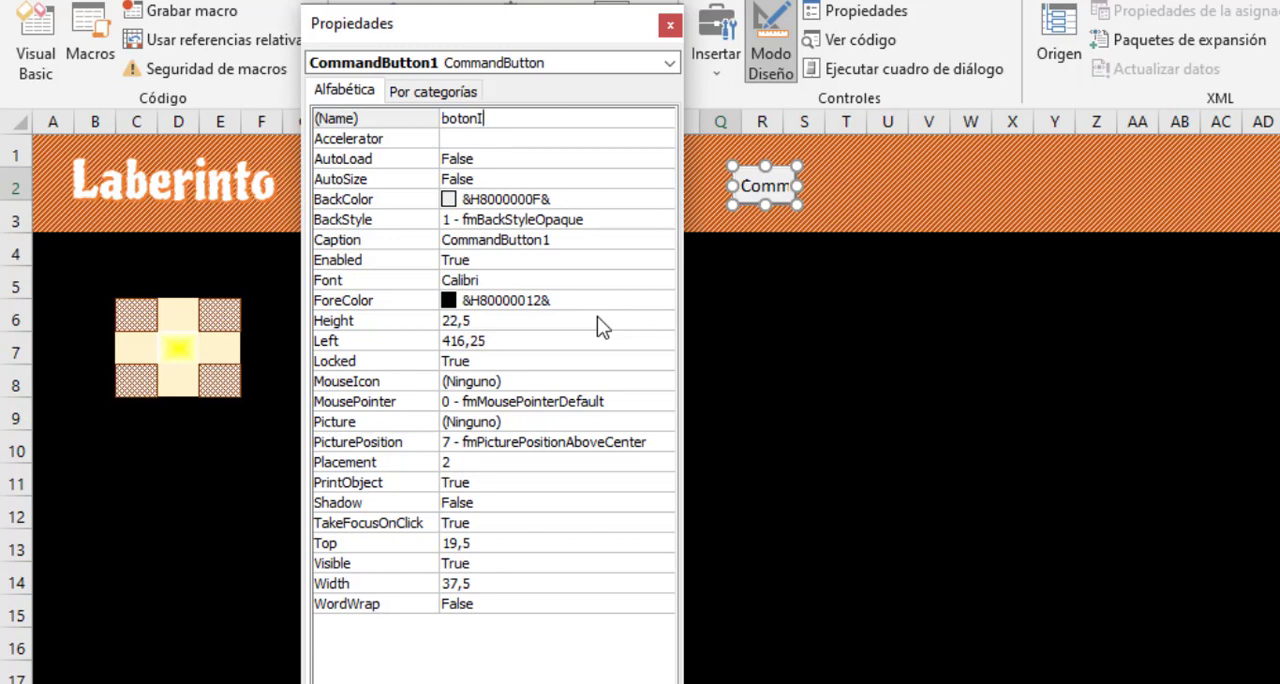
{"action": "type", "text": "zquierda"}
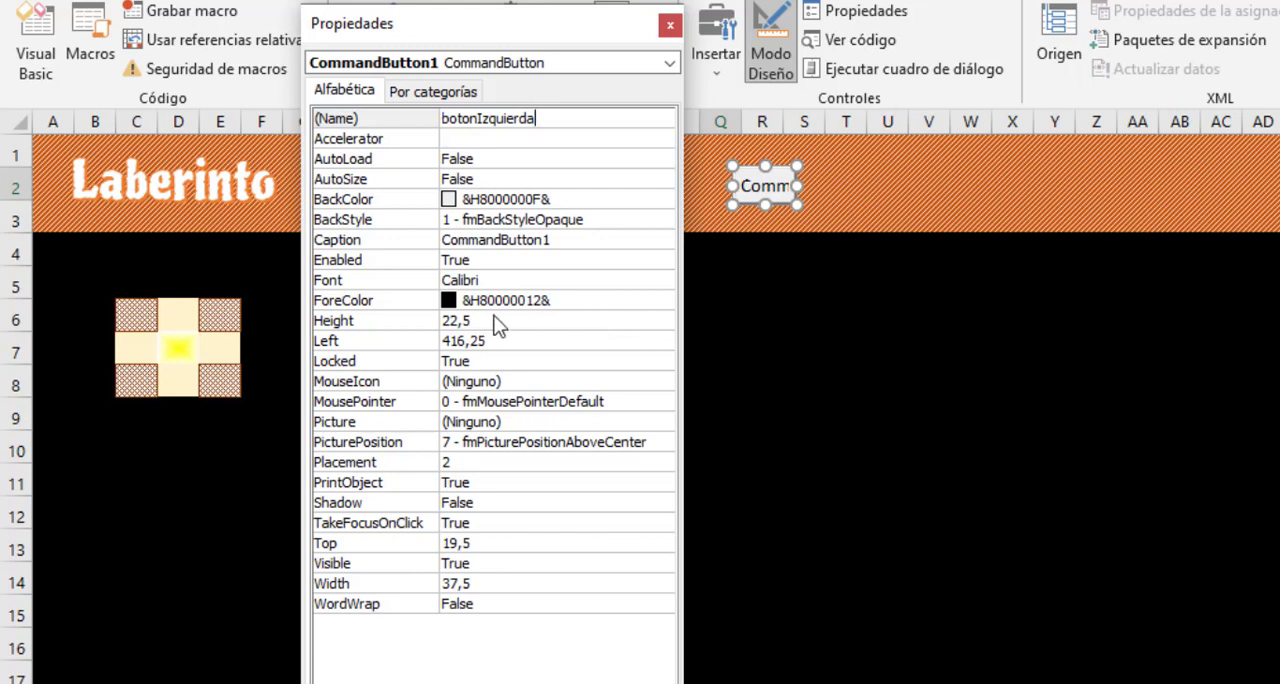
- Set the botonIzquierda button's background color to the light orange palette color &H0080C0FF&
{"action": "left_click", "coordinate": [602, 199]}
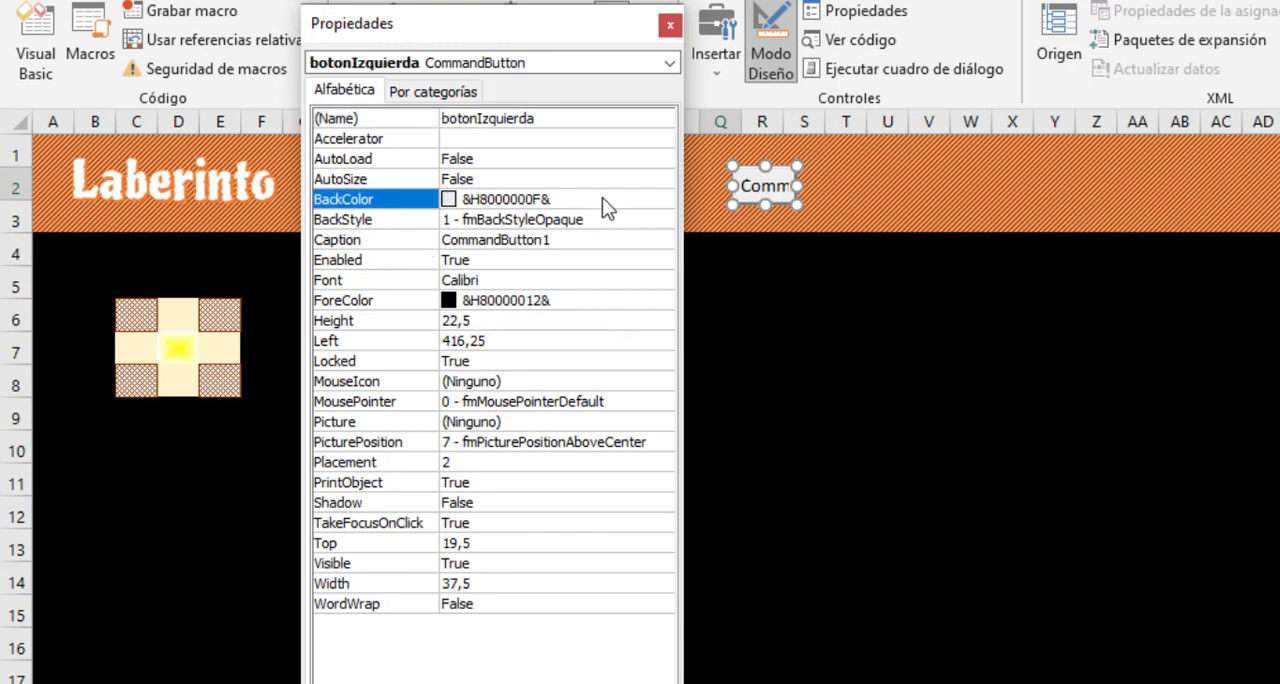
{"action": "left_click", "coordinate": [673, 202]}
{"action": "left_click", "coordinate": [360, 227]}
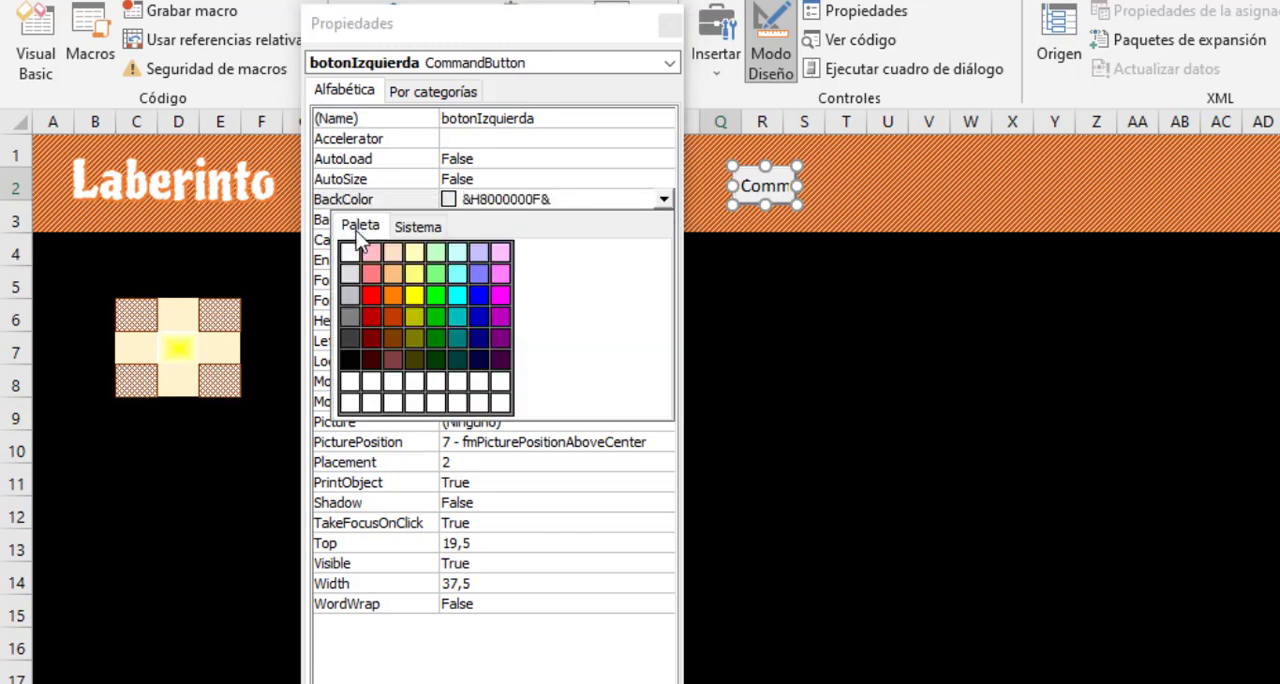
{"action": "left_click", "coordinate": [396, 320]}
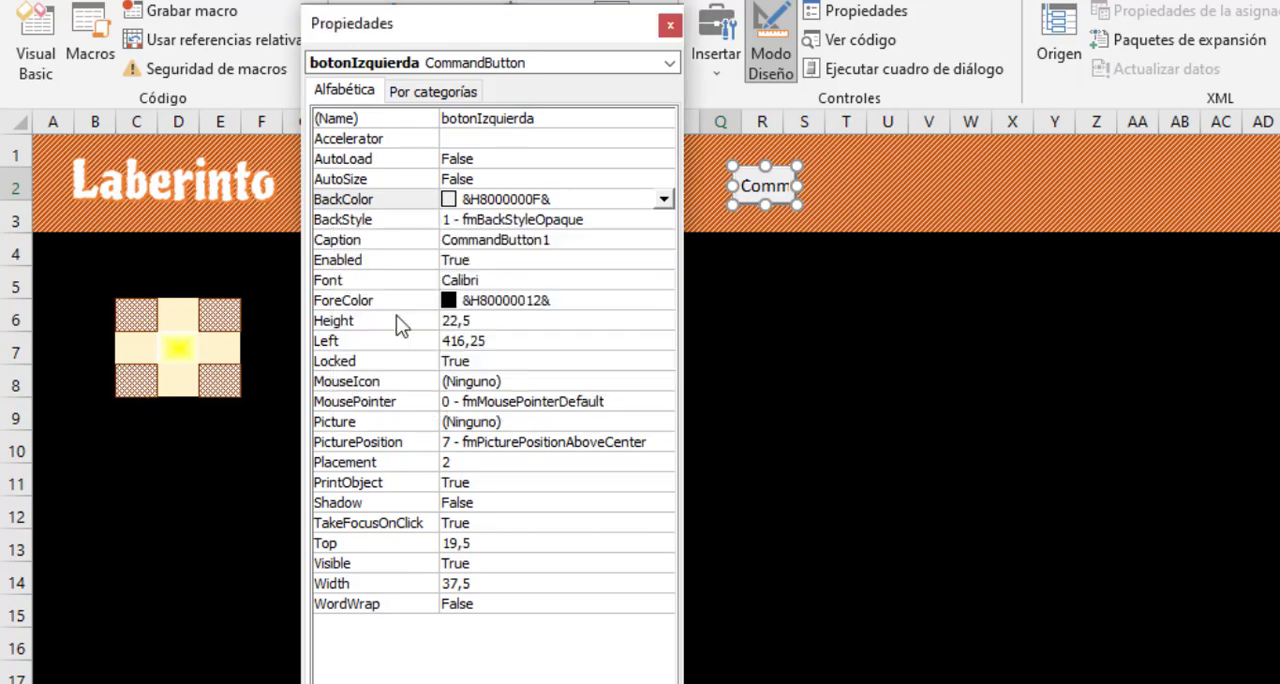
{"action": "left_click", "coordinate": [664, 199]}
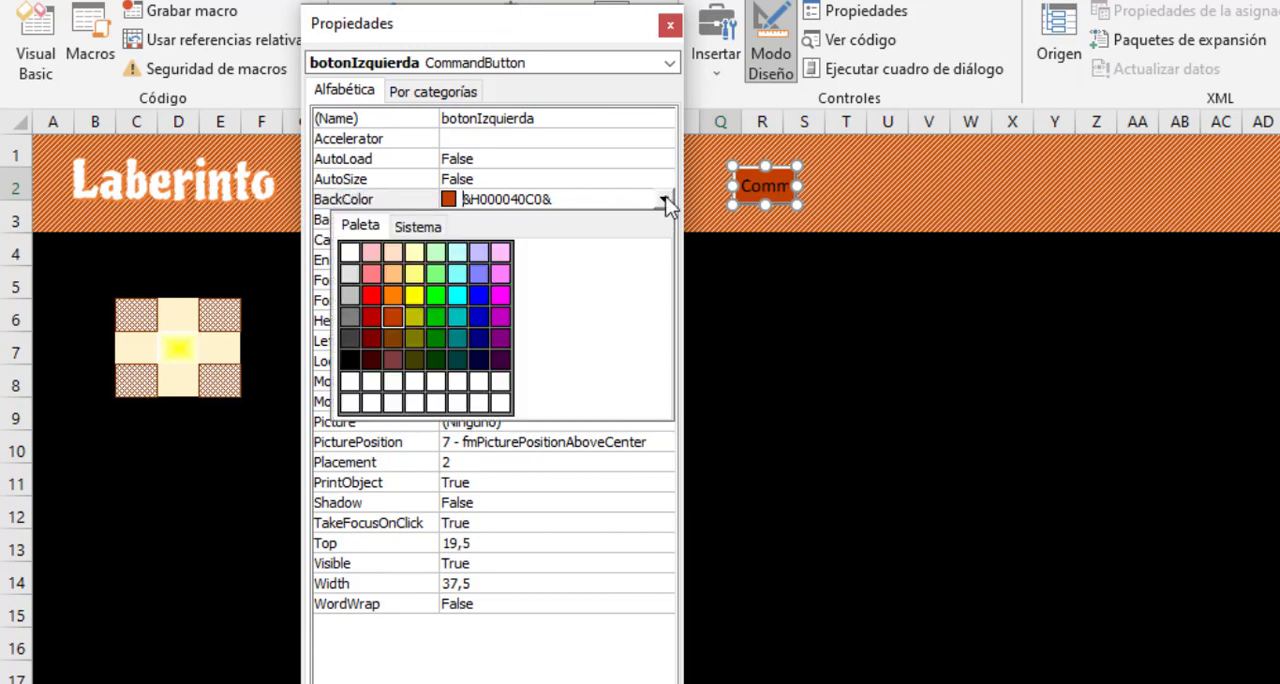
{"action": "left_click", "coordinate": [392, 270]}
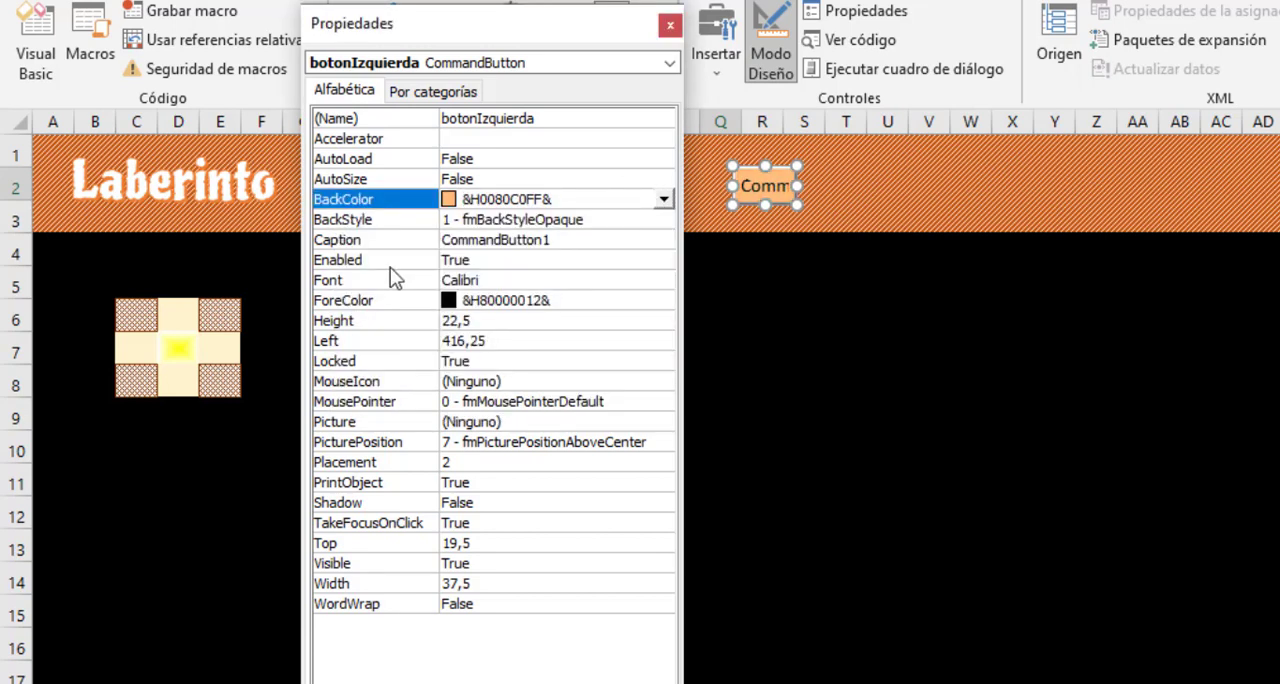
- Set the botonIzquierda button's text color to the brown palette color &H00004080&
{"action": "left_click", "coordinate": [612, 296]}
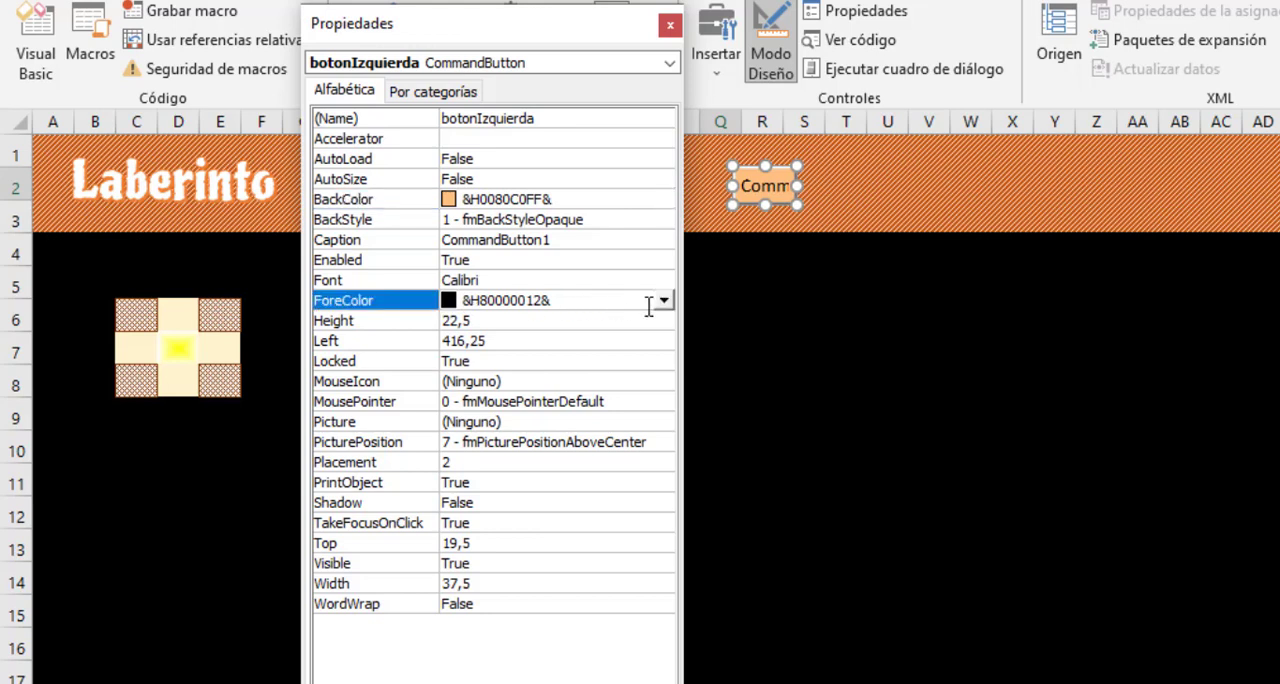
{"action": "left_click", "coordinate": [664, 304]}
{"action": "left_click", "coordinate": [368, 327]}
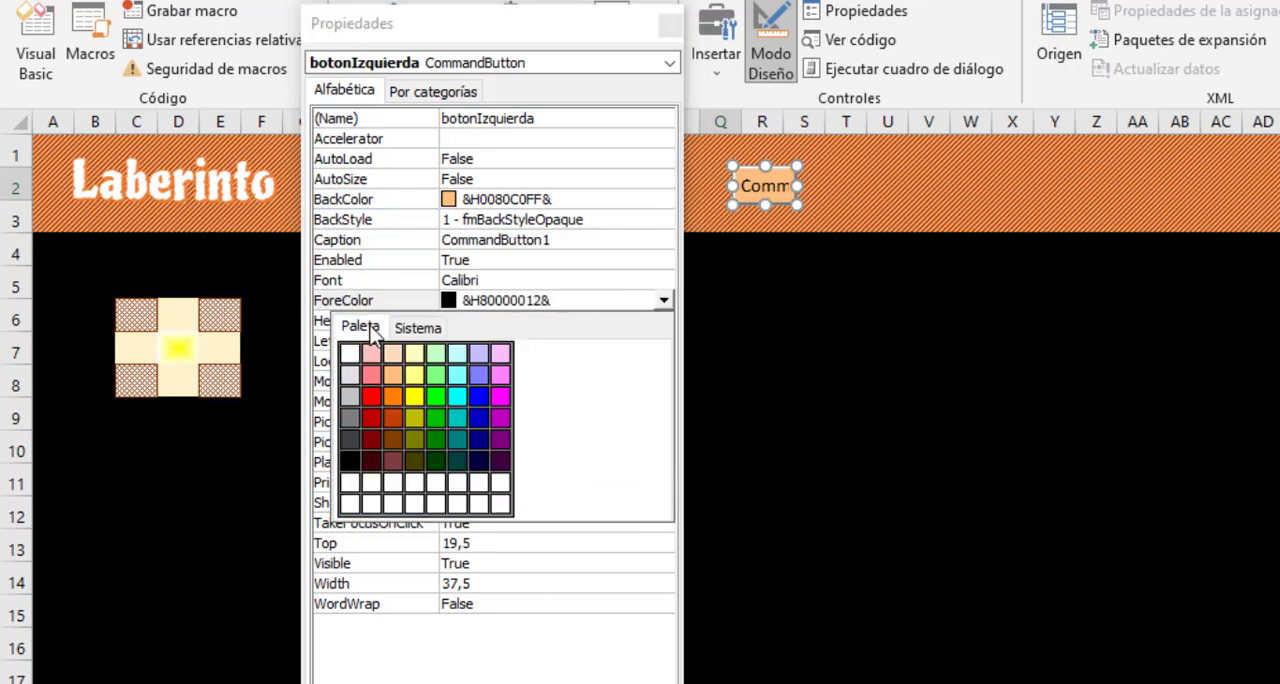
{"action": "left_click", "coordinate": [394, 439]}
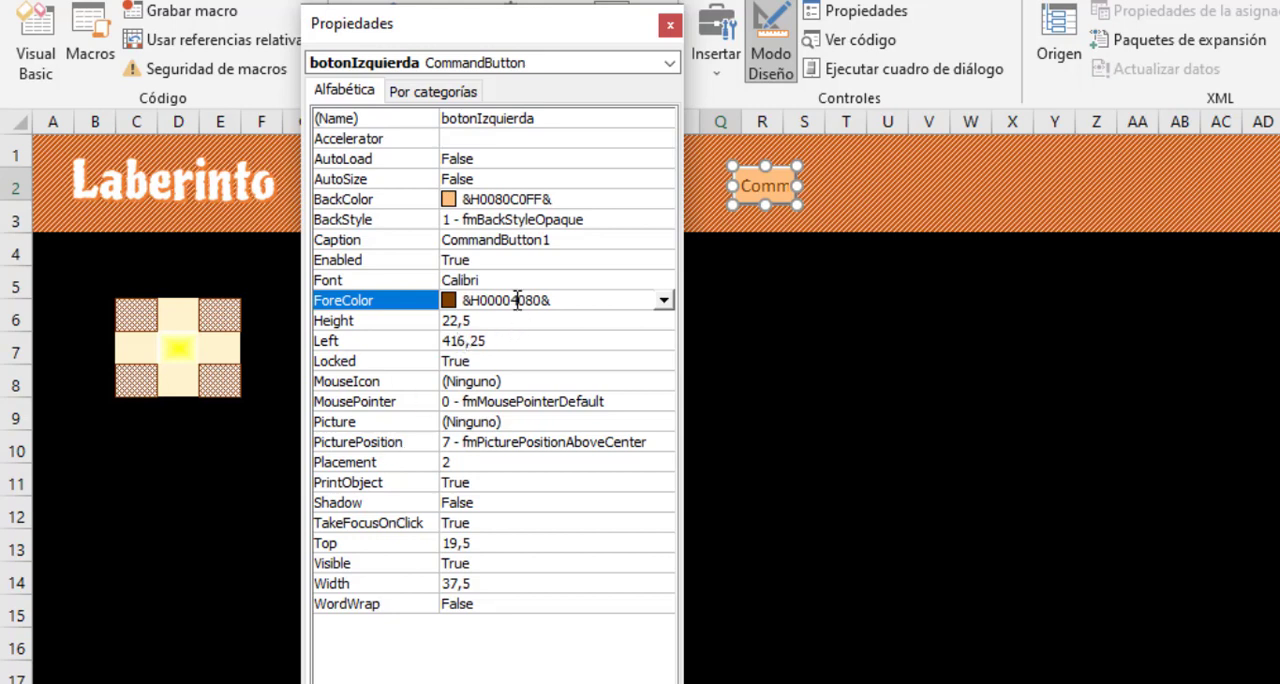
- Replace the botonIzquierda button's caption with the character "<"
{"action": "left_click", "coordinate": [565, 240]}
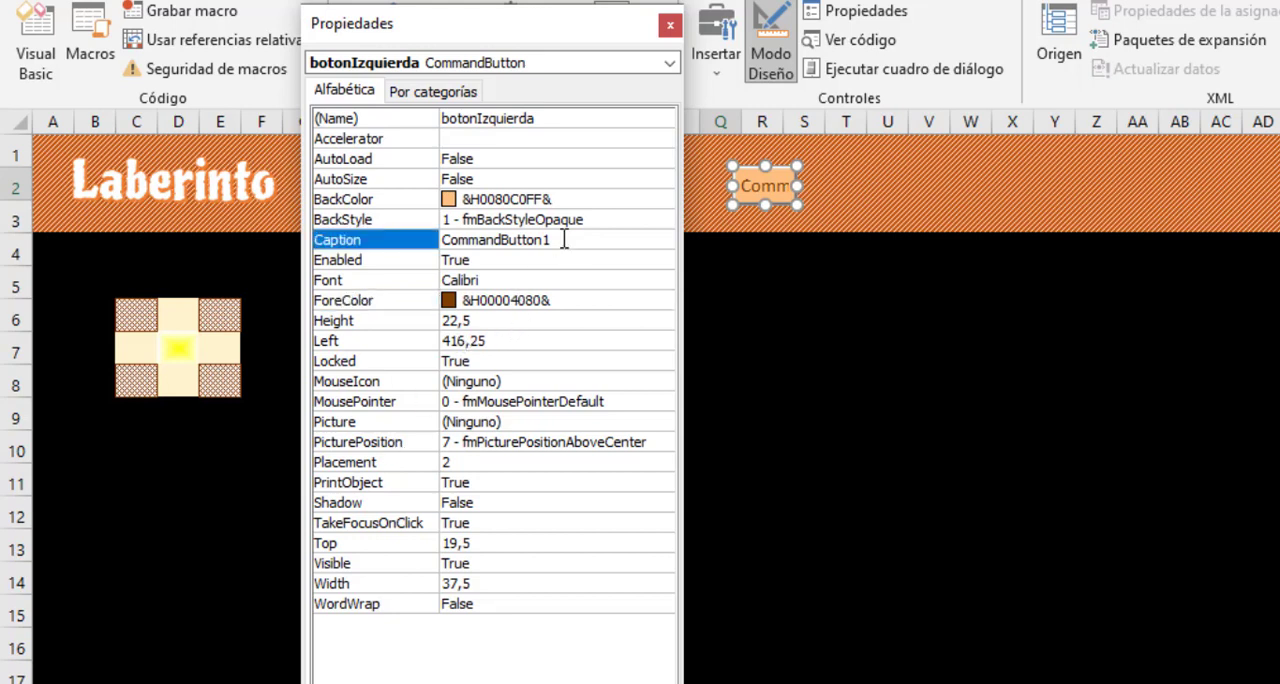
{"action": "left_click_drag", "start_coordinate": [563, 240], "coordinate": [437, 240]}
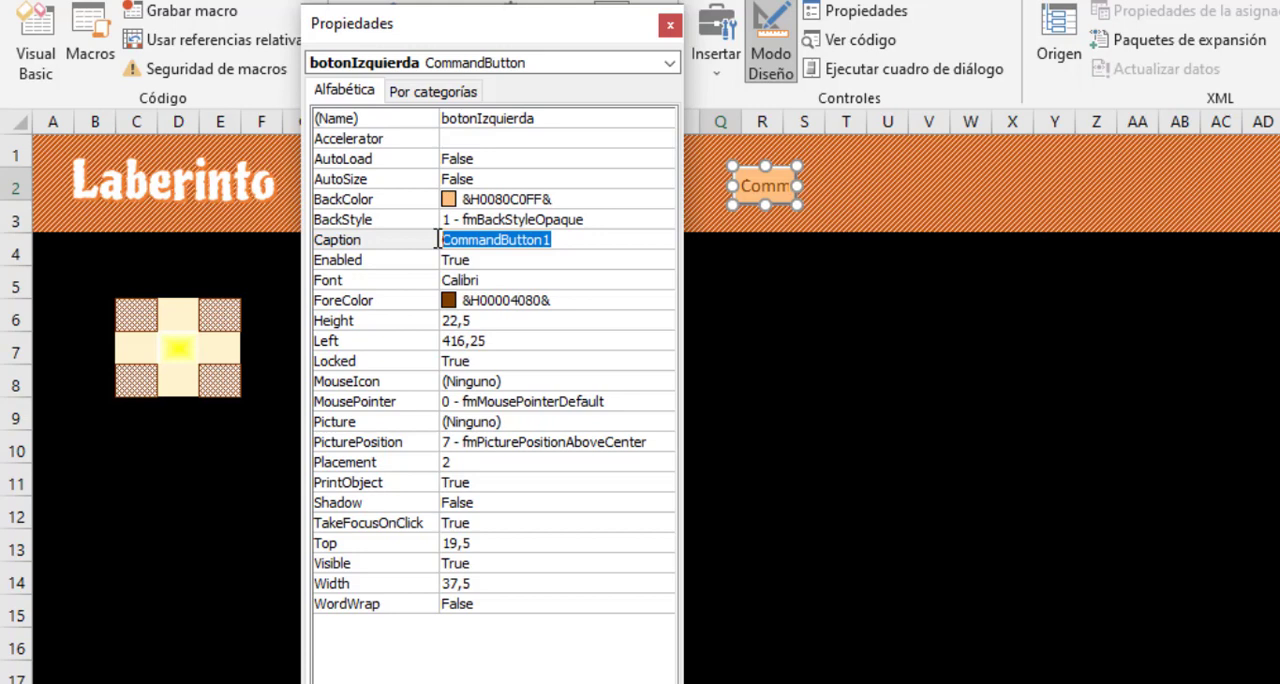
{"action": "type", "text": "<"}
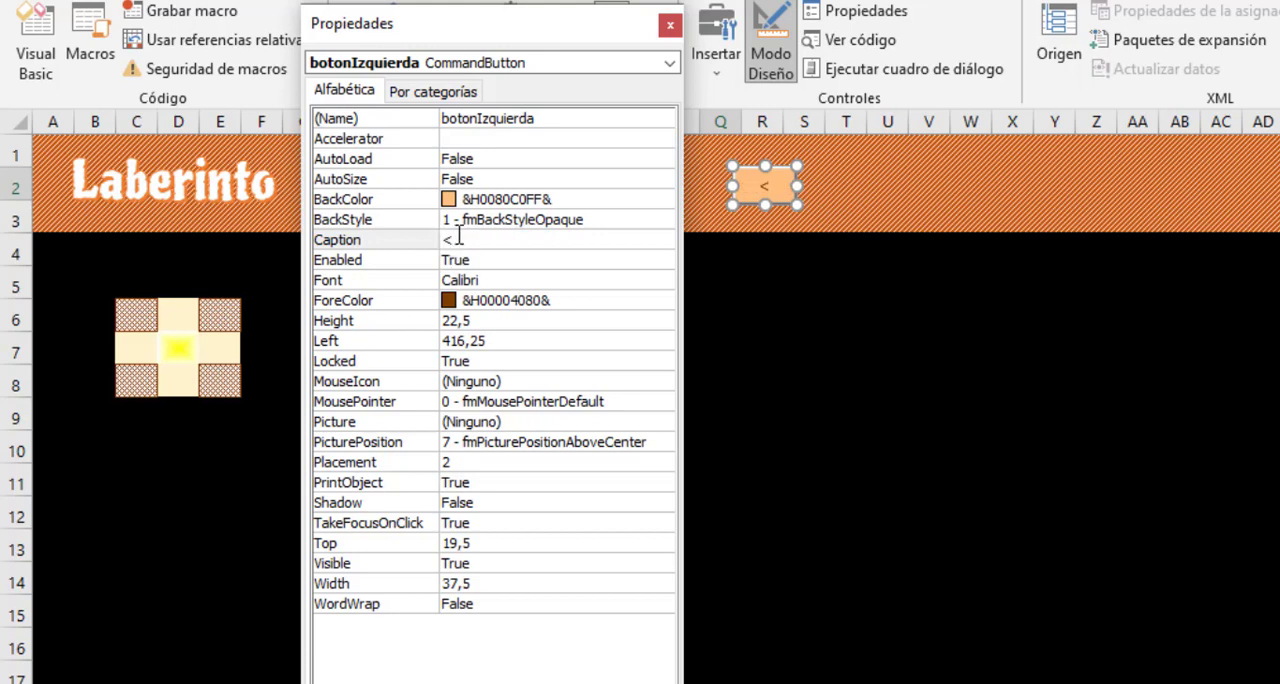
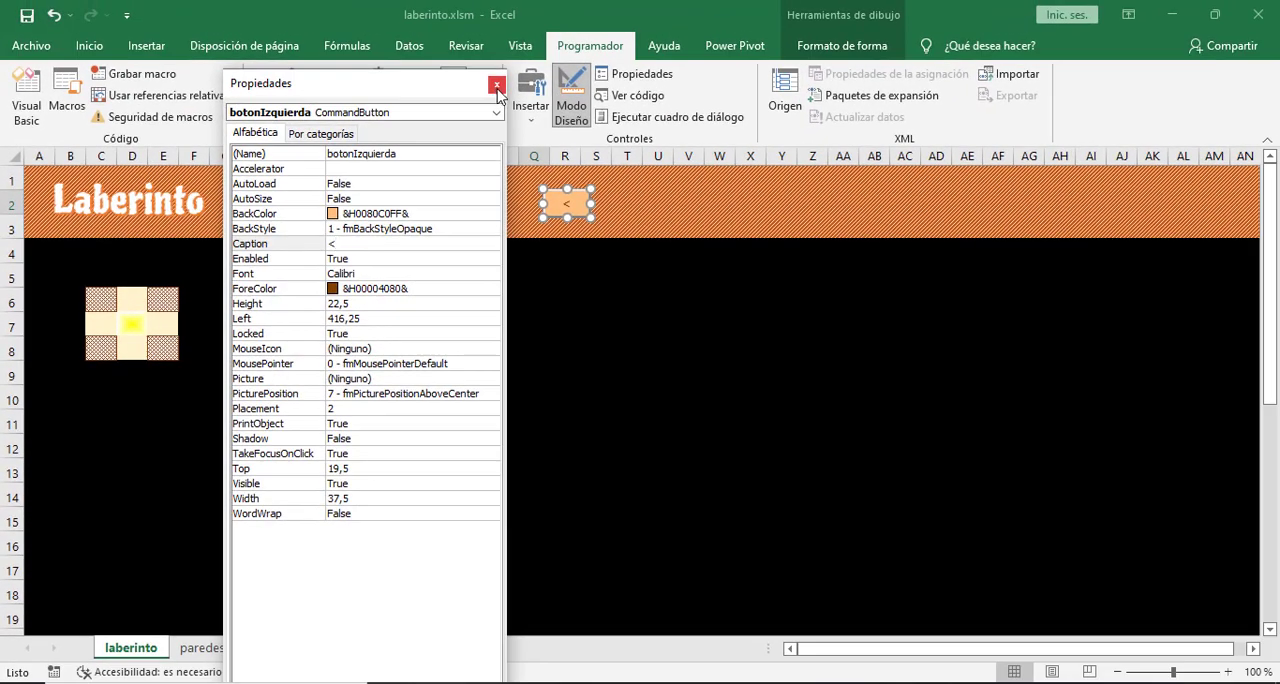
- Close the button properties, add a new worksheet and start inserting a symbol in its cell C3
{"action": "left_click", "coordinate": [496, 86]}
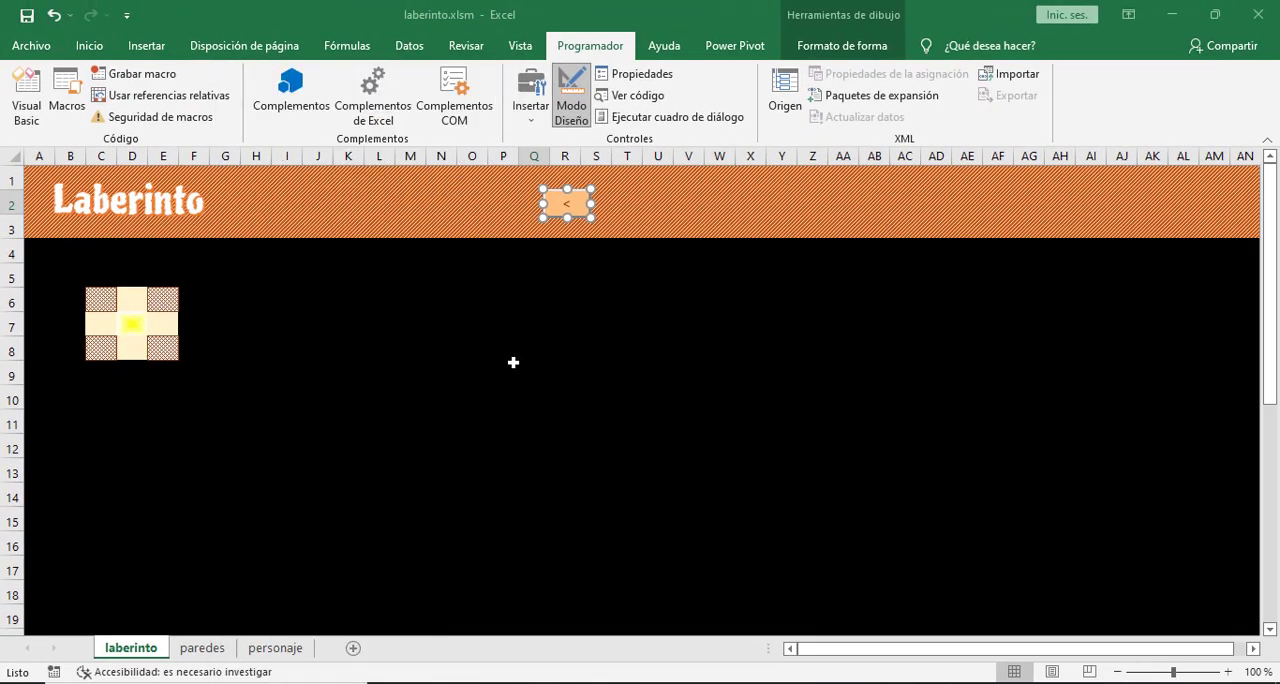
{"action": "left_click", "coordinate": [354, 649]}
{"action": "left_click", "coordinate": [200, 219]}
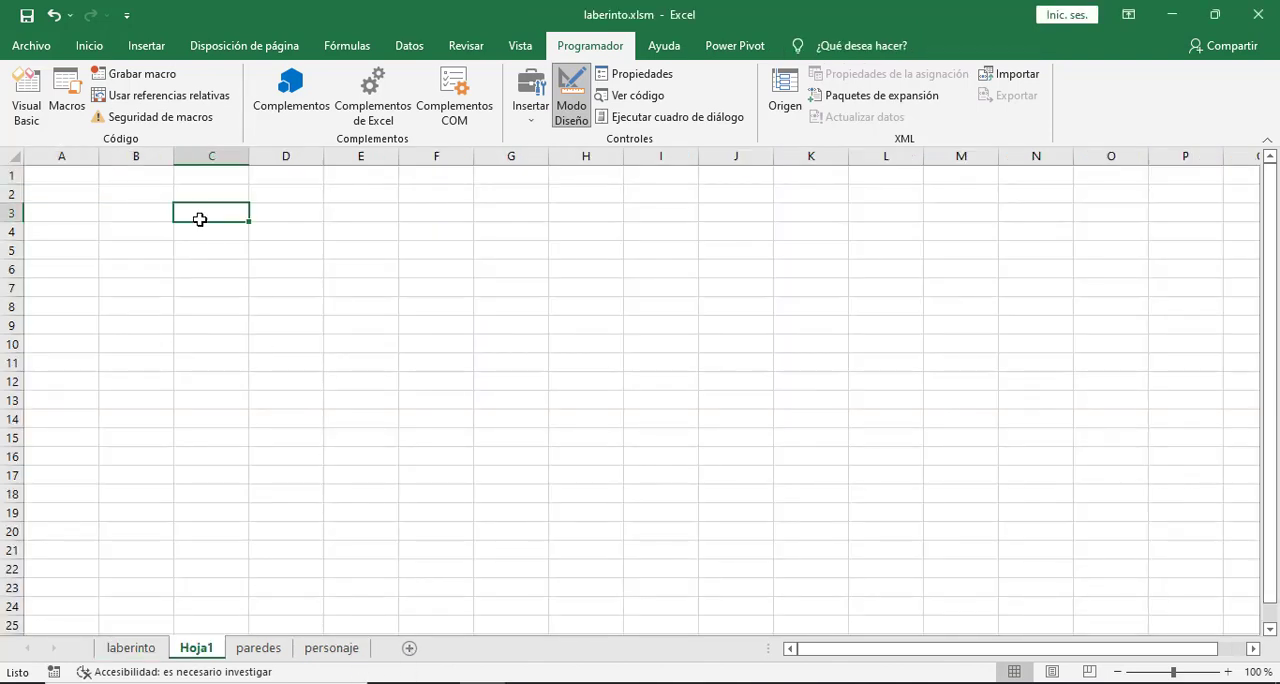
{"action": "left_click", "coordinate": [137, 50]}
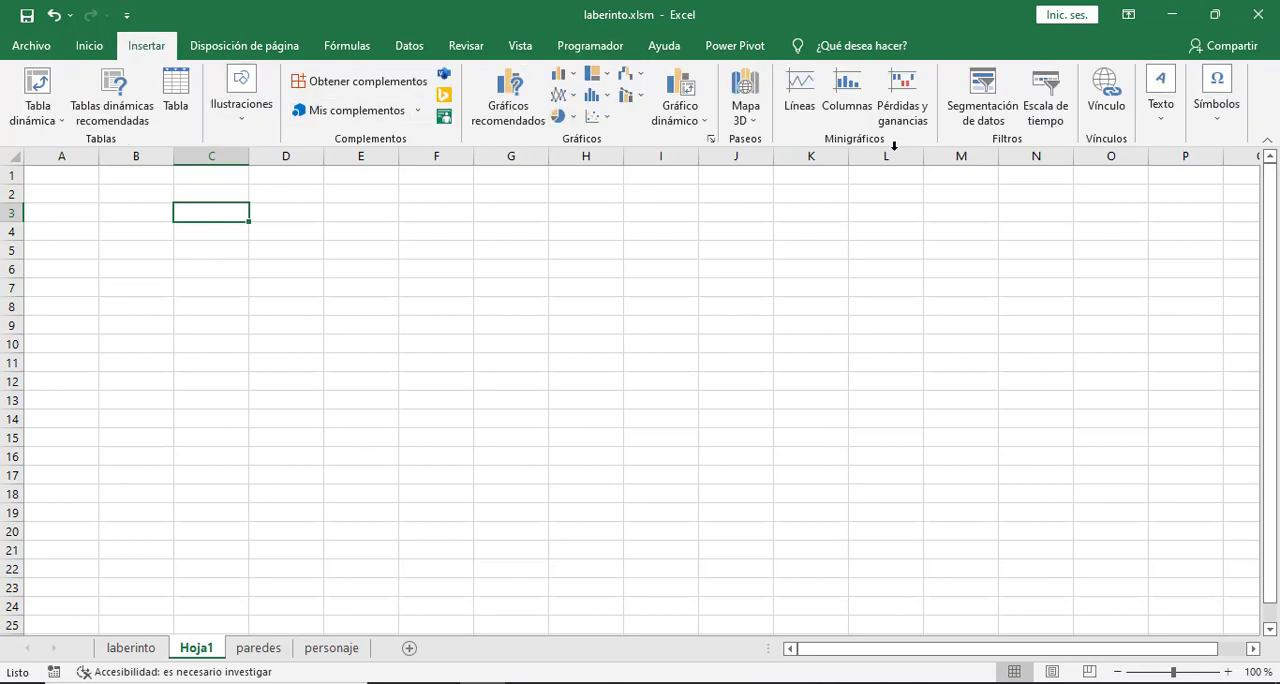
{"action": "left_click", "coordinate": [1216, 108]}
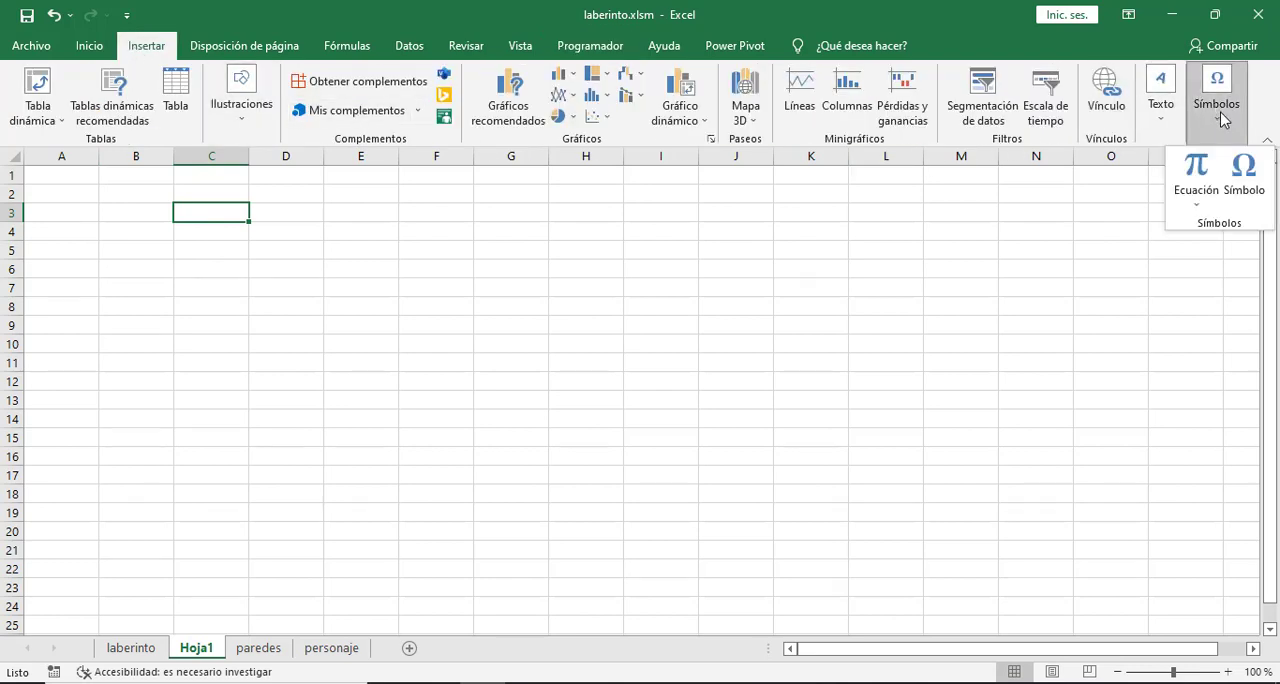
{"action": "left_click", "coordinate": [1246, 180]}
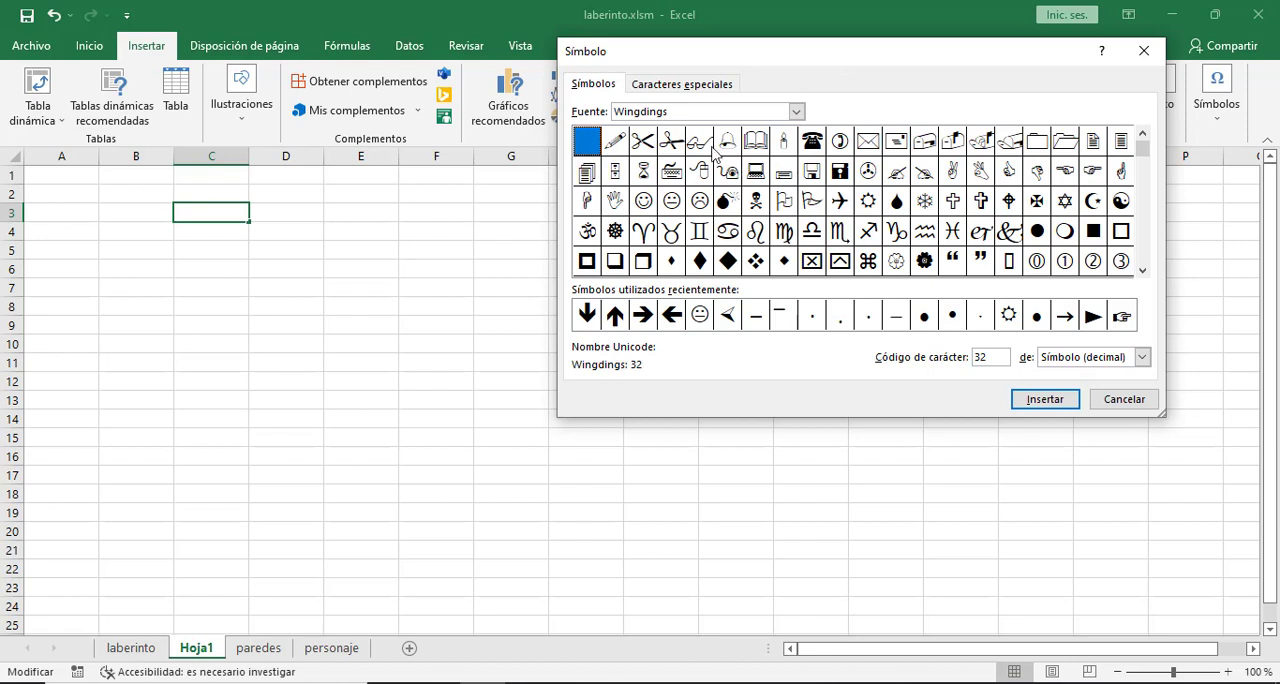
- Insert the bold left arrow symbol, Wingdings character 231, in cell C3
{"action": "left_click", "coordinate": [796, 112]}
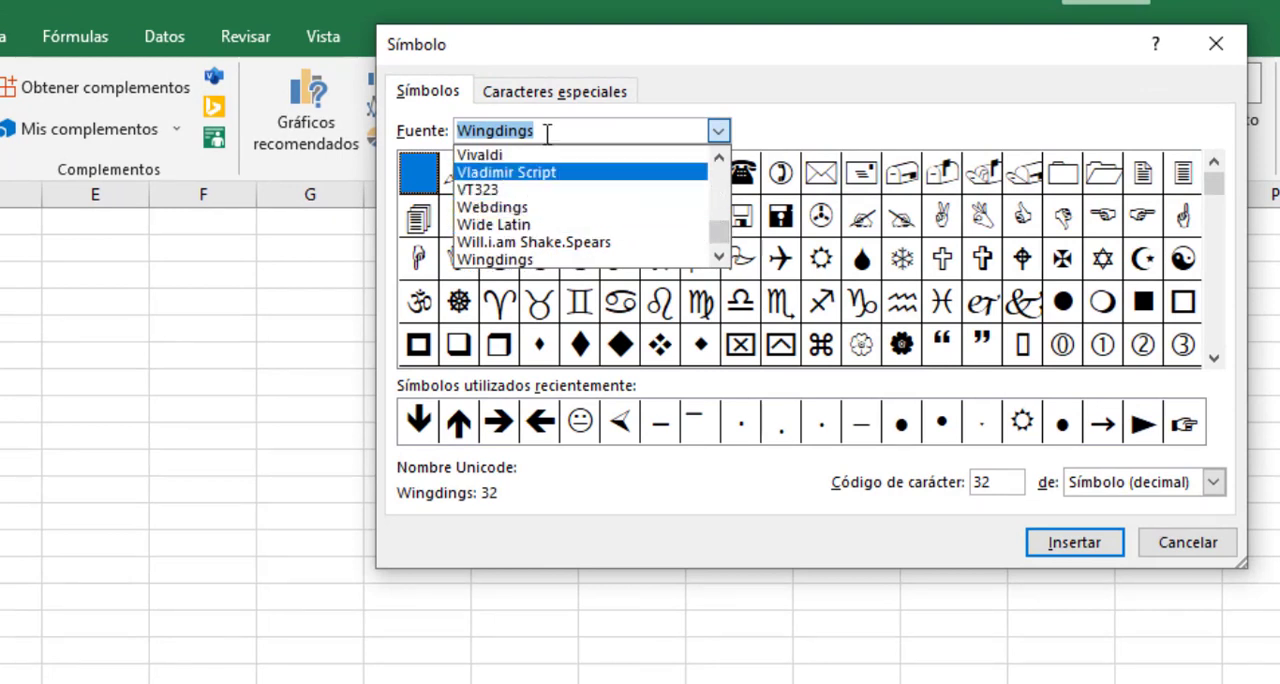
{"action": "left_click", "coordinate": [719, 133]}
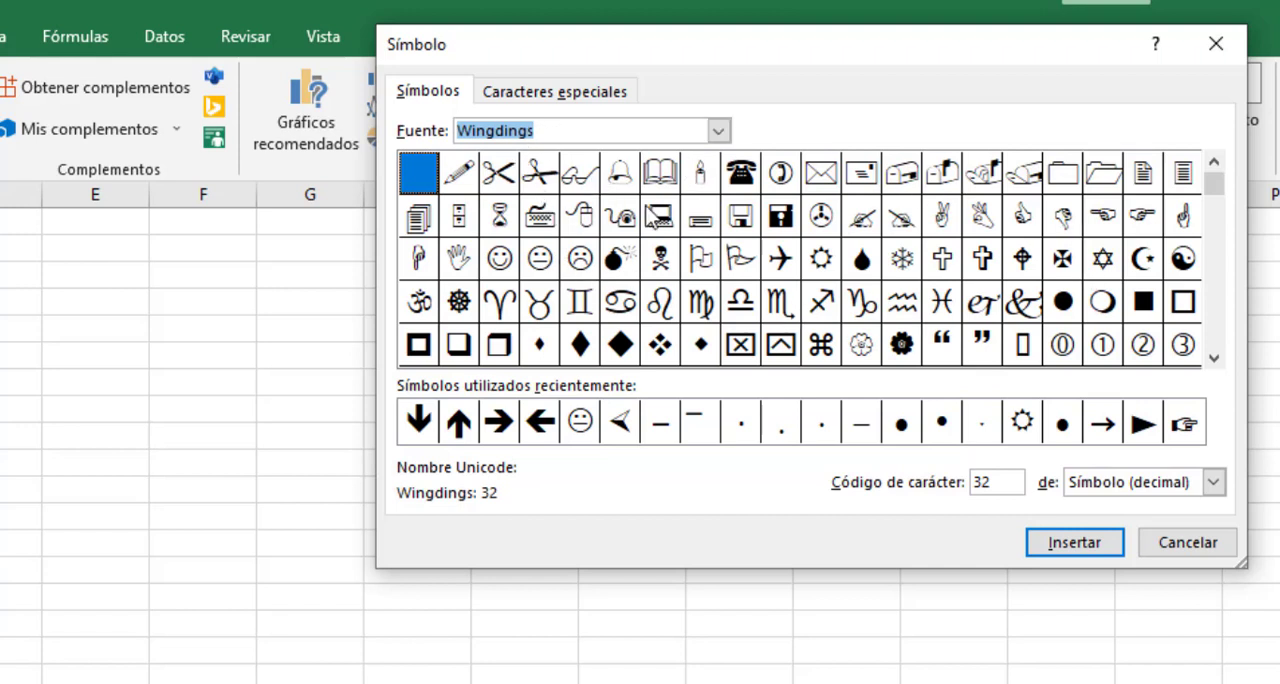
{"action": "left_click", "coordinate": [1214, 358]}
{"action": "left_click", "coordinate": [1214, 358]}
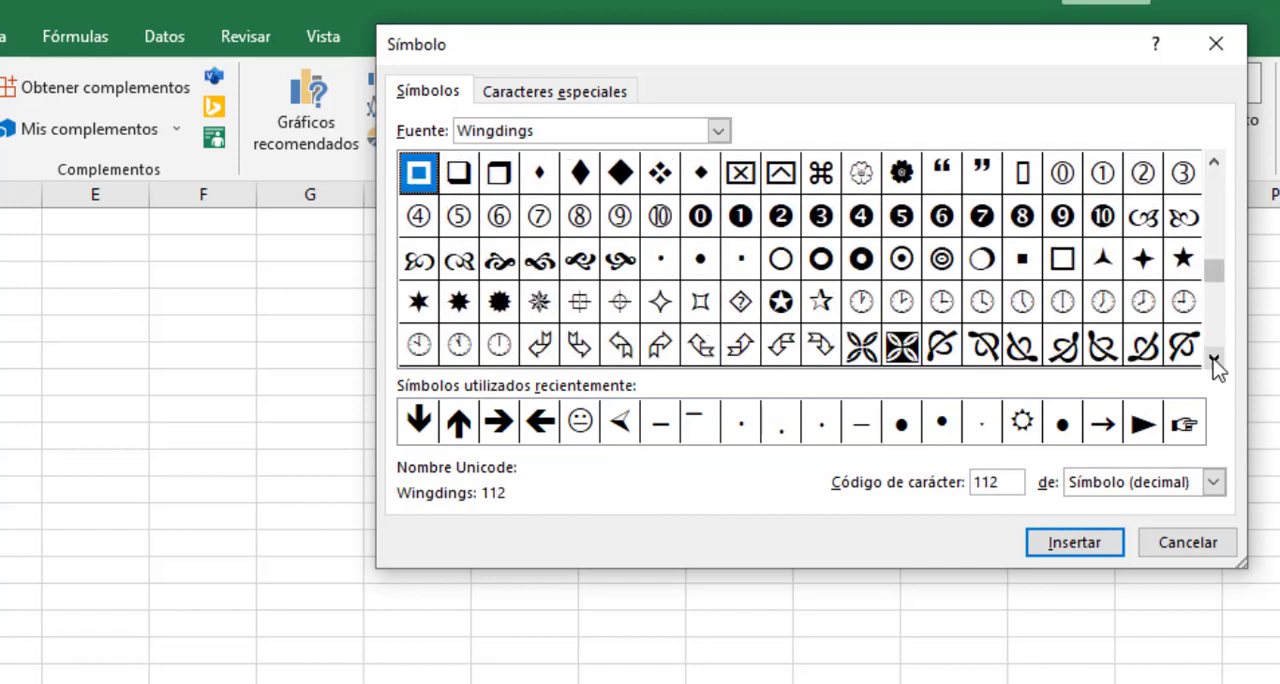
{"action": "left_click", "coordinate": [1214, 358]}
{"action": "left_click", "coordinate": [1214, 358]}
{"action": "left_click", "coordinate": [1214, 358]}
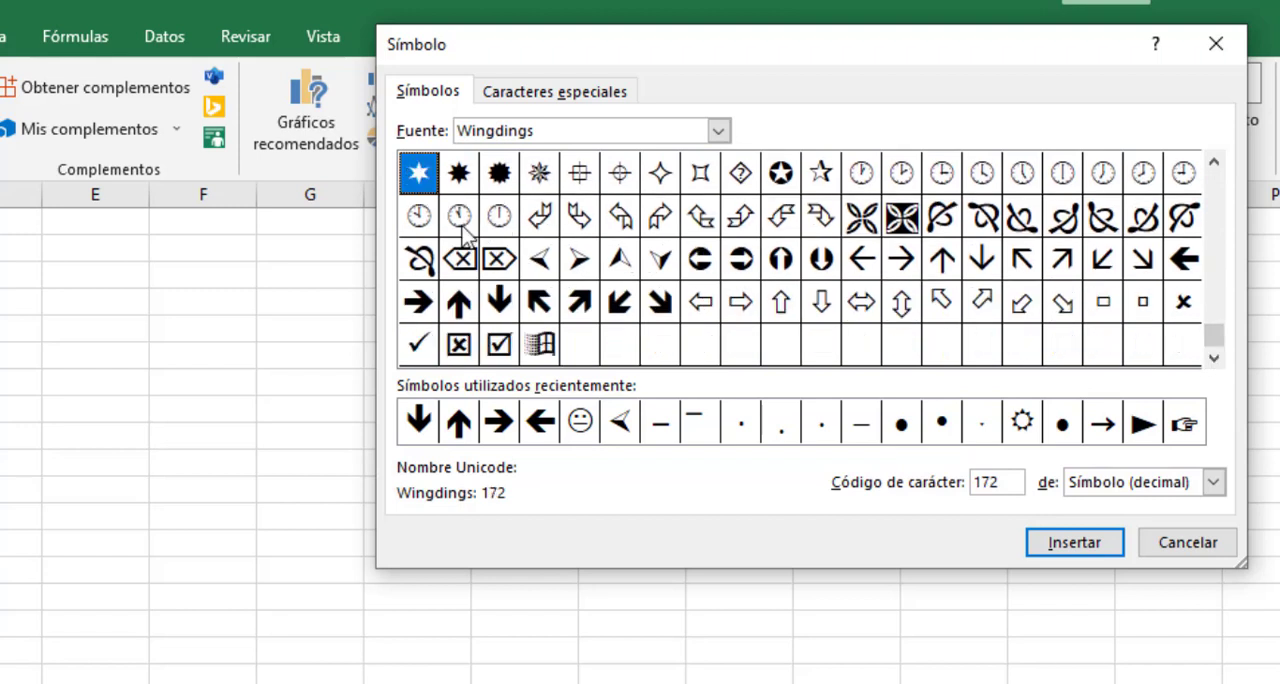
{"action": "left_click", "coordinate": [1188, 264]}
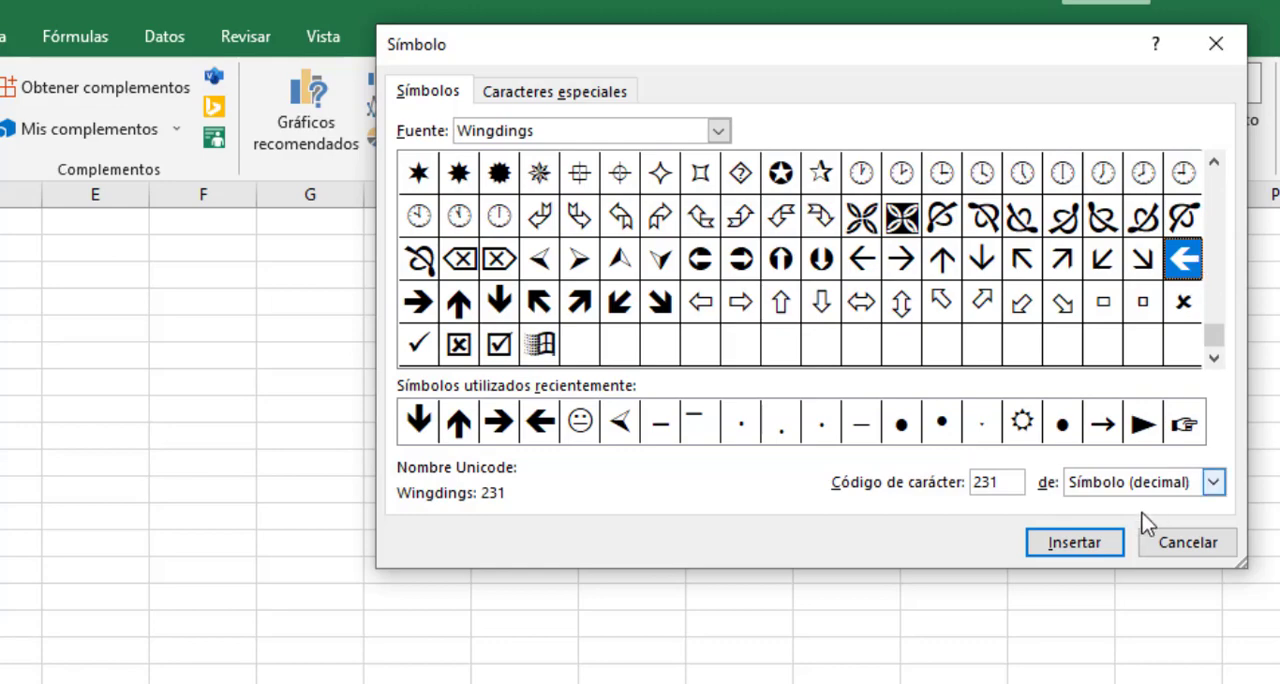
{"action": "left_click", "coordinate": [1088, 548]}
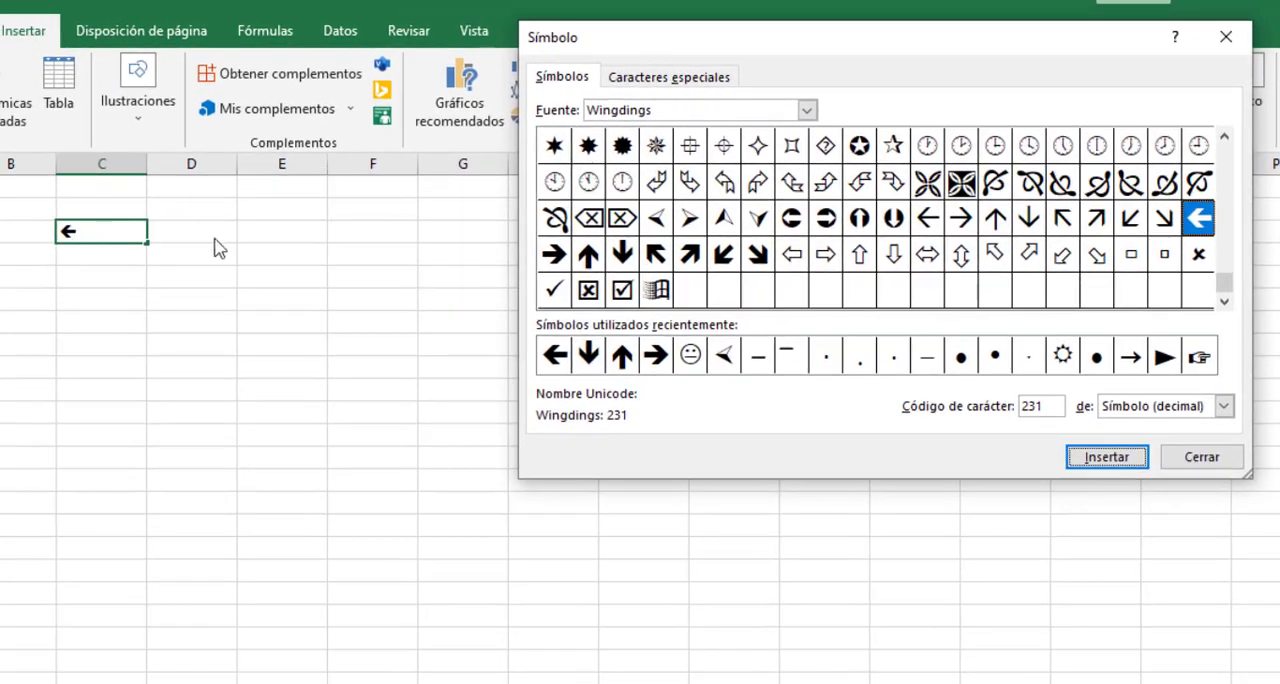
- Add the bold right, up and down arrows, Wingdings characters 232, 233 and 234, after the left arrow in cell C3
{"action": "left_click", "coordinate": [553, 254]}
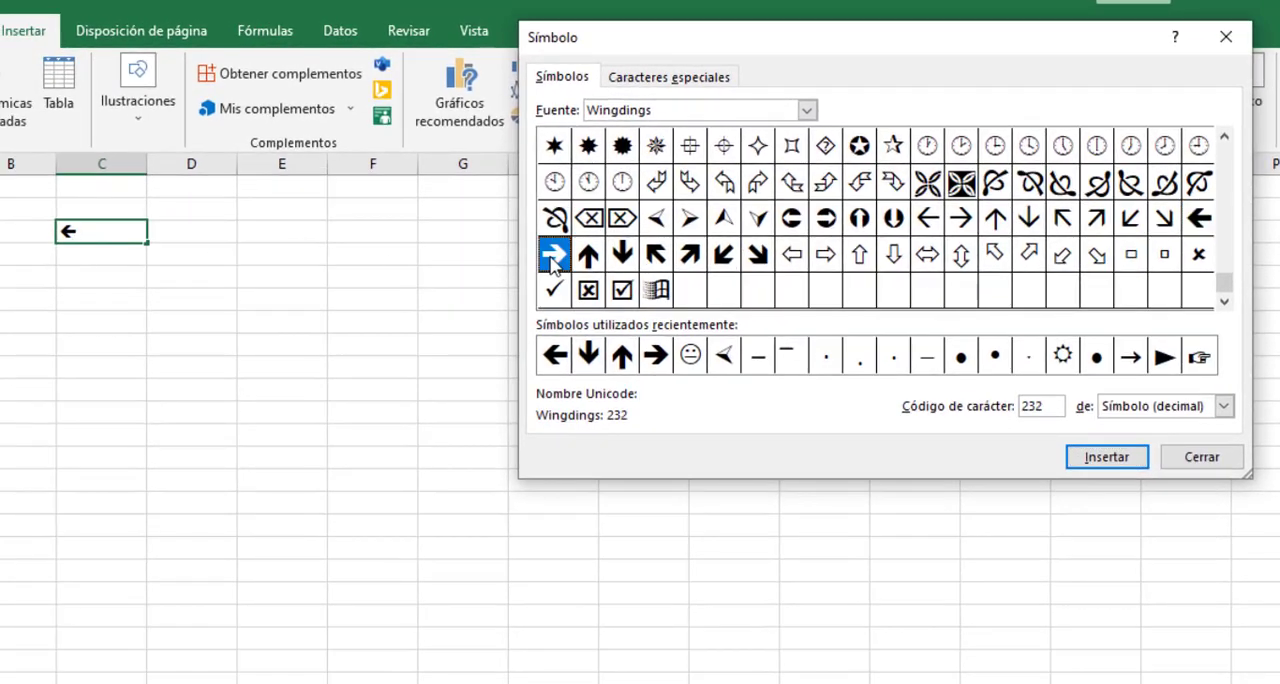
{"action": "left_click", "coordinate": [1101, 459]}
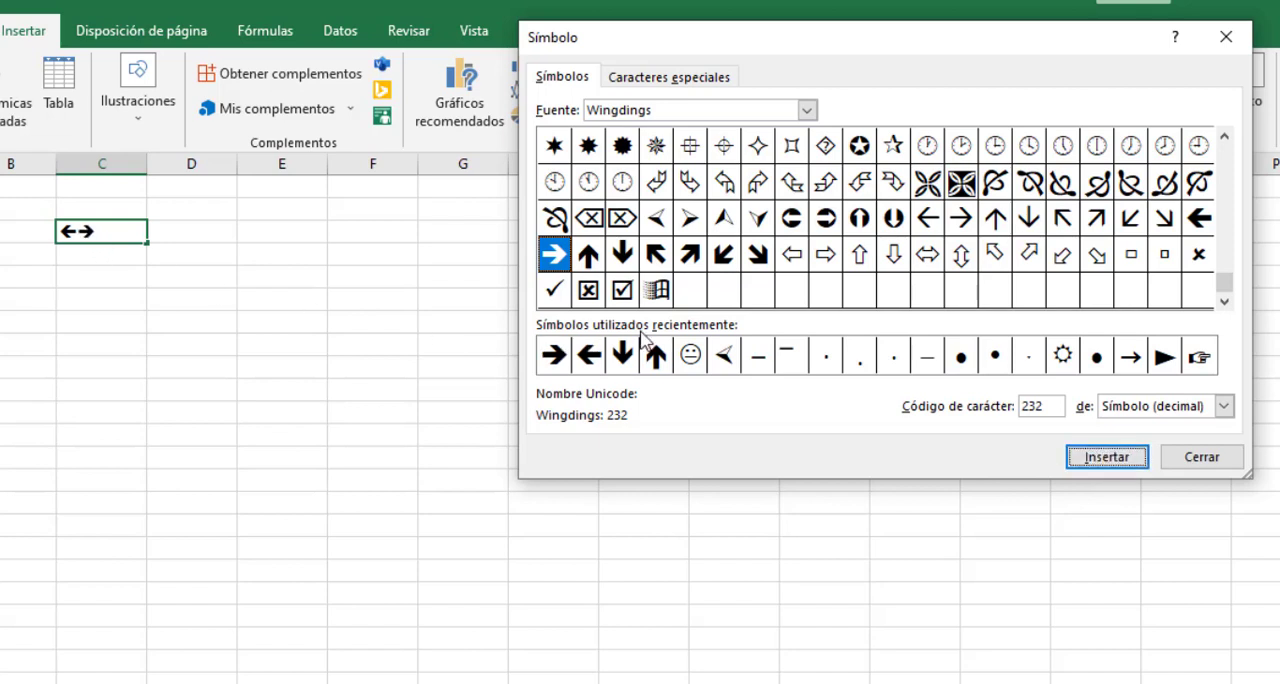
{"action": "left_click", "coordinate": [592, 257]}
{"action": "left_click", "coordinate": [1113, 462]}
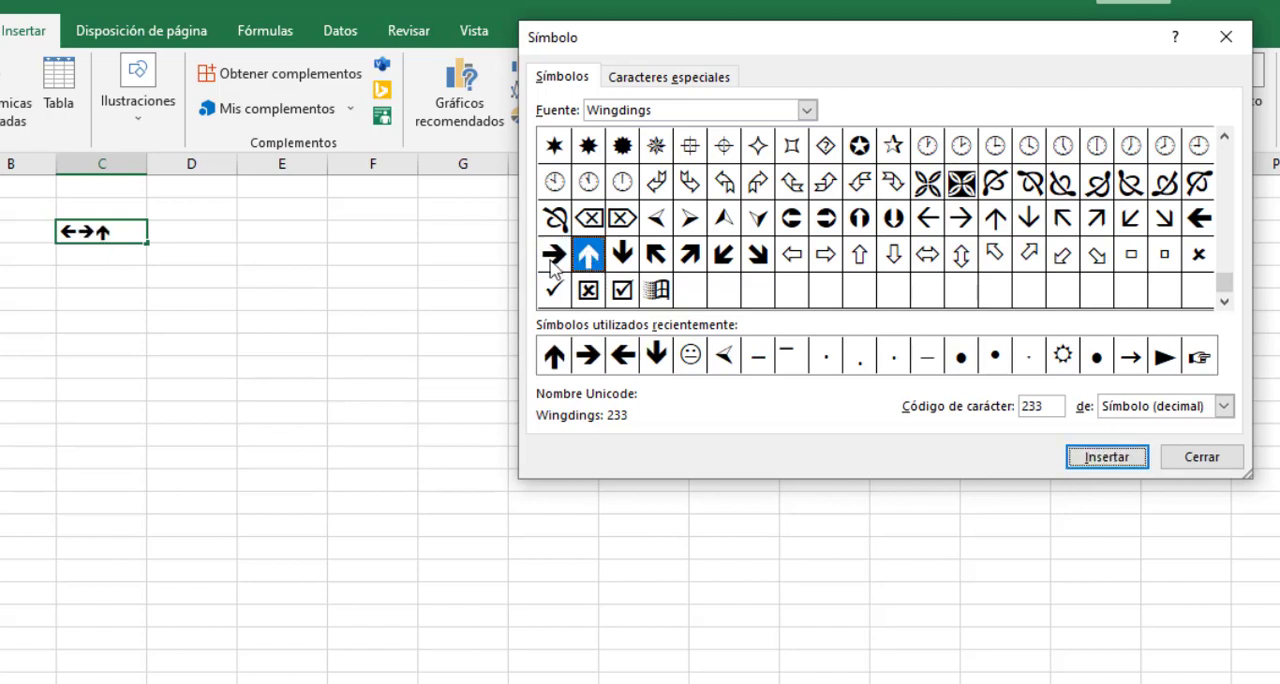
{"action": "left_click", "coordinate": [622, 254]}
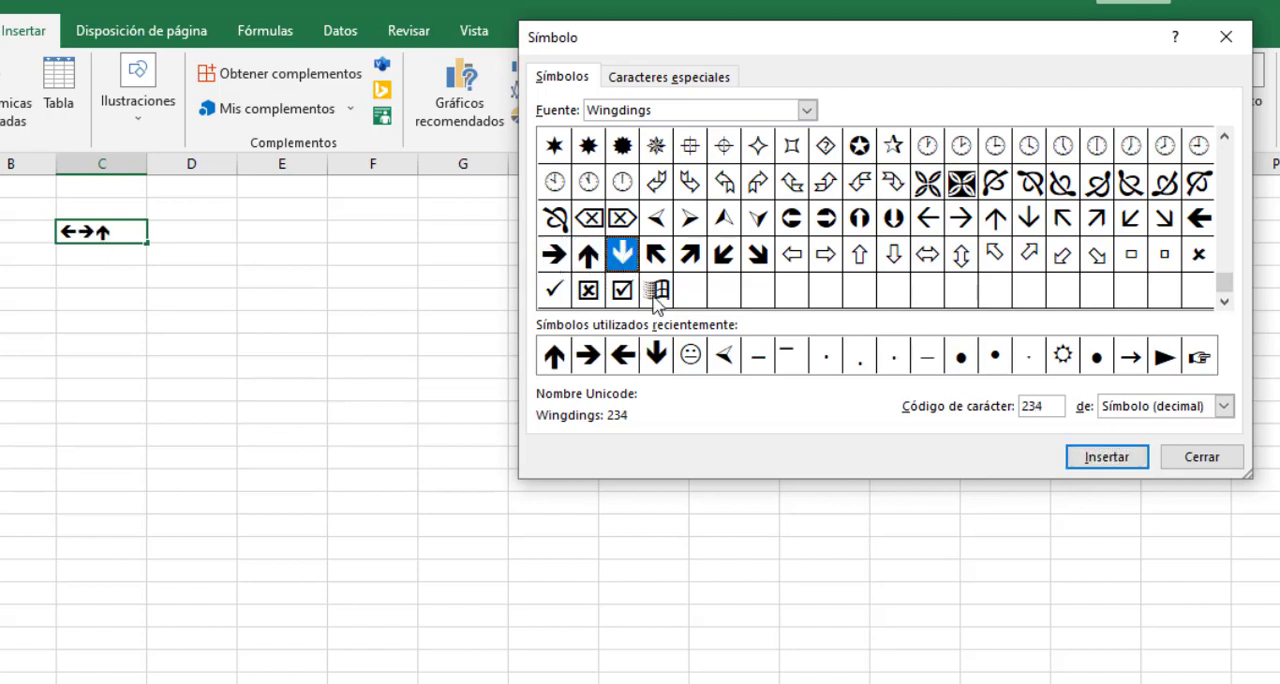
{"action": "left_click", "coordinate": [1111, 460]}
{"action": "left_click", "coordinate": [1188, 460]}
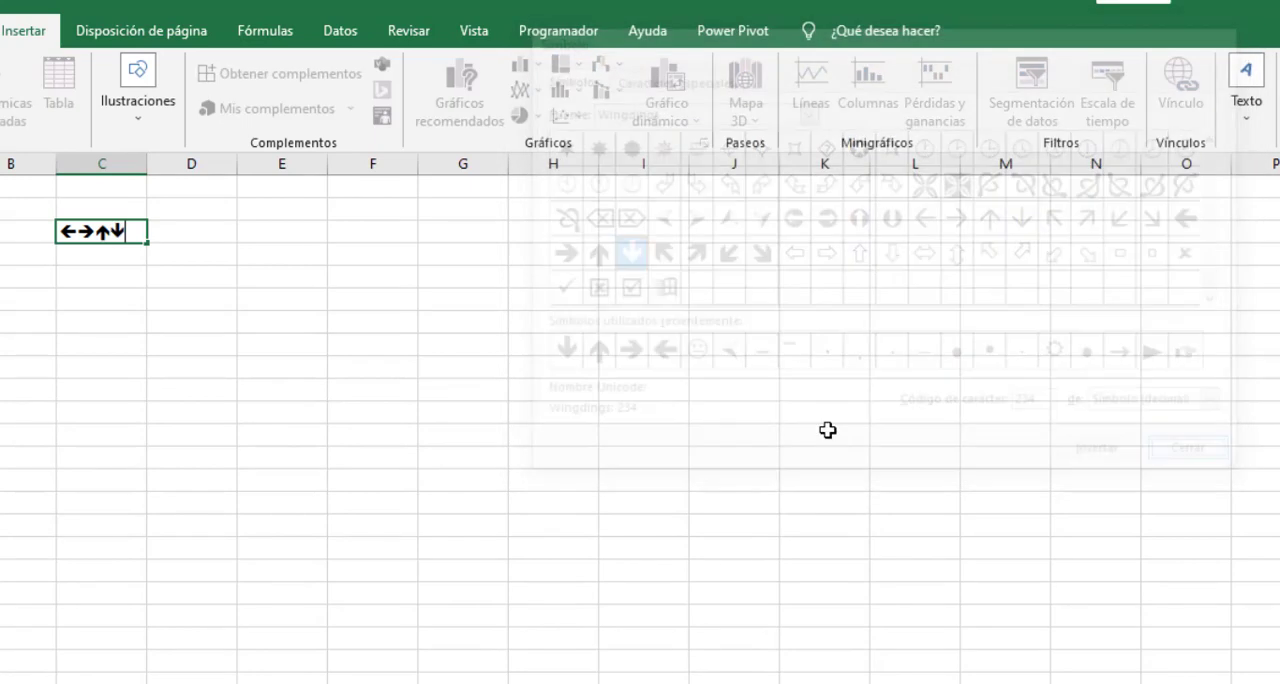
{"action": "key", "text": "Return"}
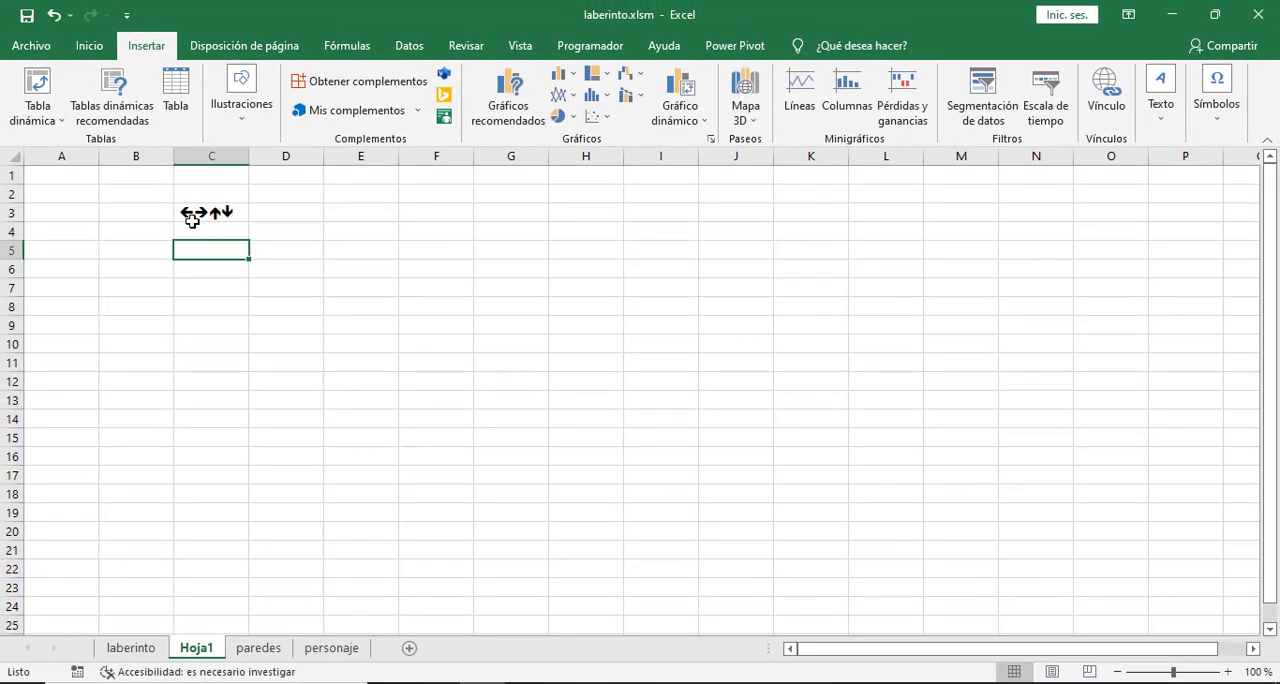
- Copy only the left arrow character from the text in cell C3 of Hoja1
{"action": "left_click", "coordinate": [191, 214]}
{"action": "double_click", "coordinate": [193, 213]}
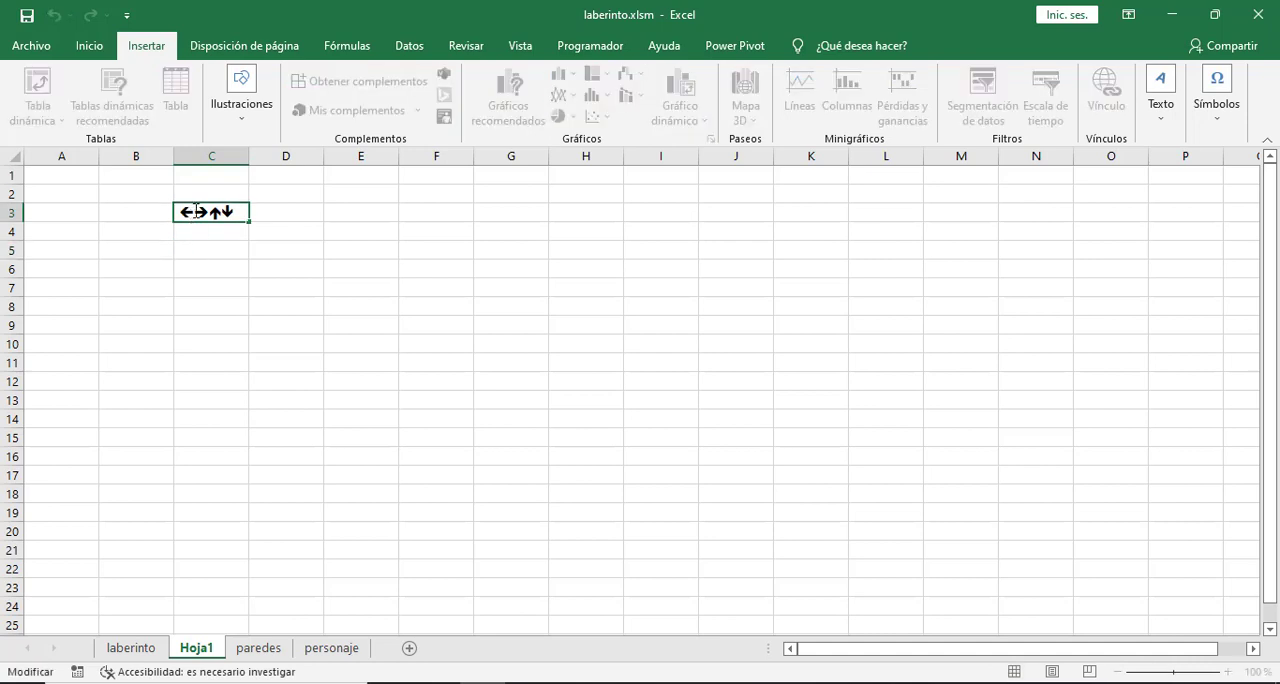
{"action": "left_click_drag", "start_coordinate": [194, 211], "coordinate": [180, 212]}
{"action": "left_click", "coordinate": [228, 288]}
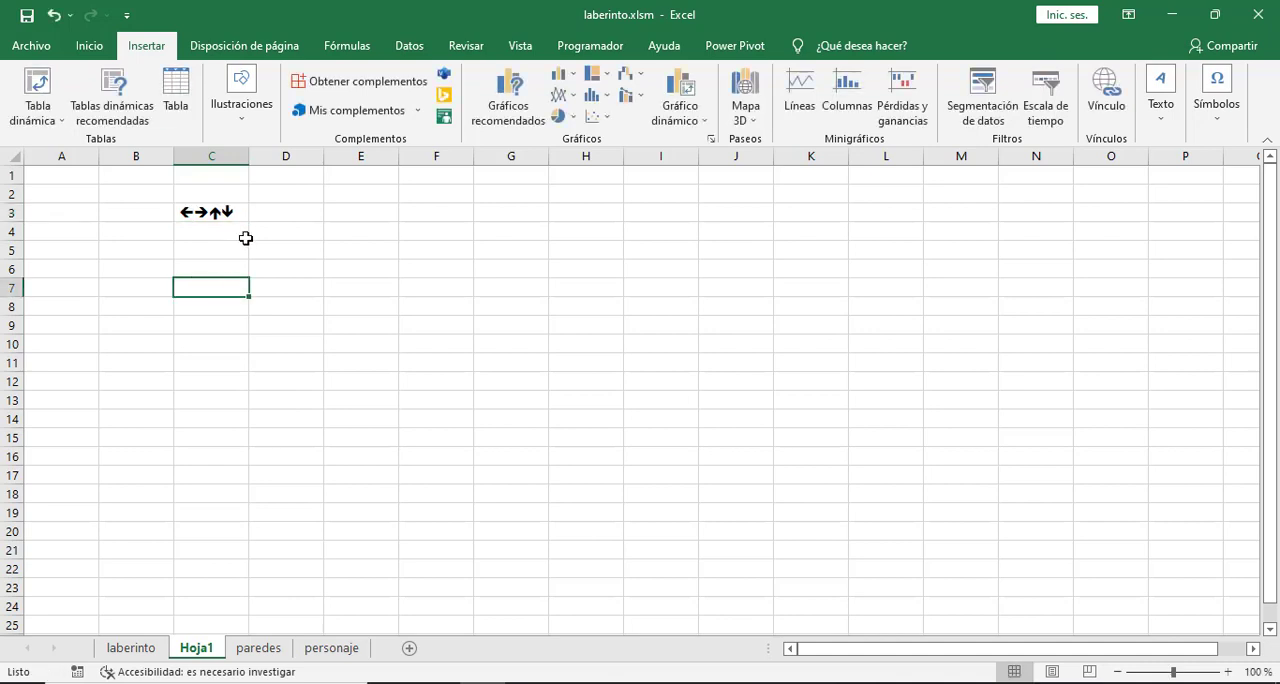
- On the laberinto sheet, replace the botonIzquierda button's caption with the copied arrow character "ç"
{"action": "left_click", "coordinate": [130, 648]}
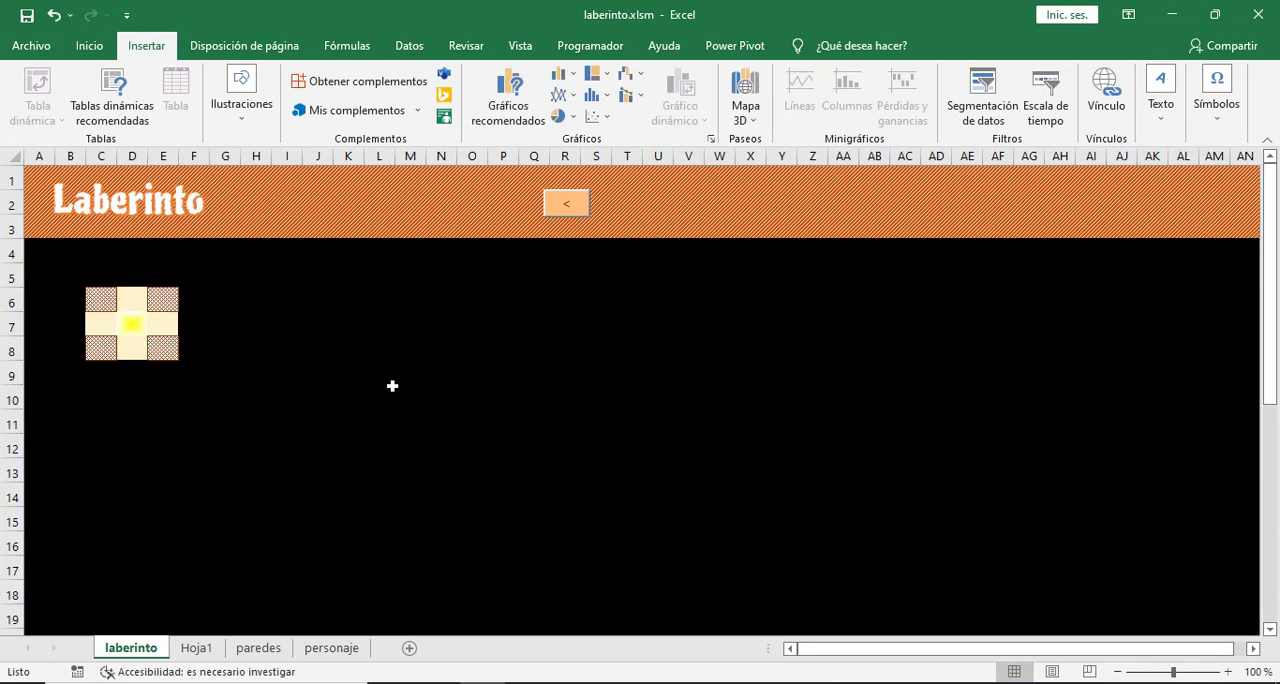
{"action": "left_click", "coordinate": [555, 205]}
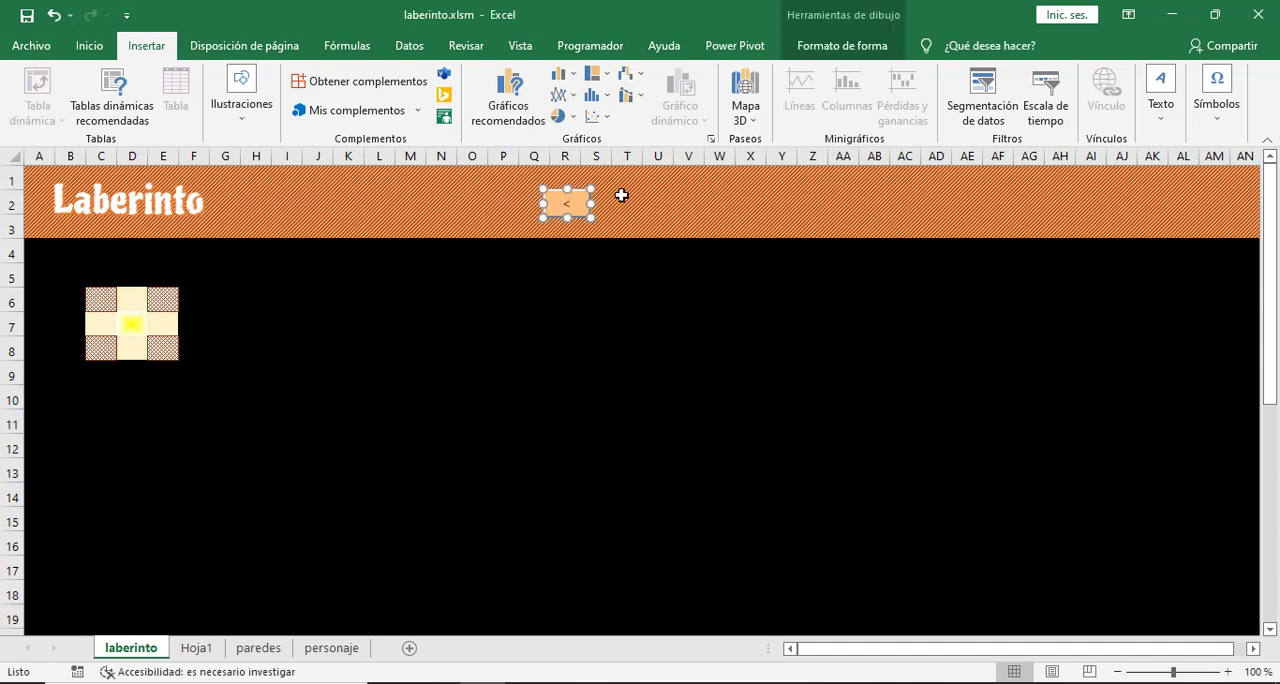
{"action": "left_click", "coordinate": [590, 46]}
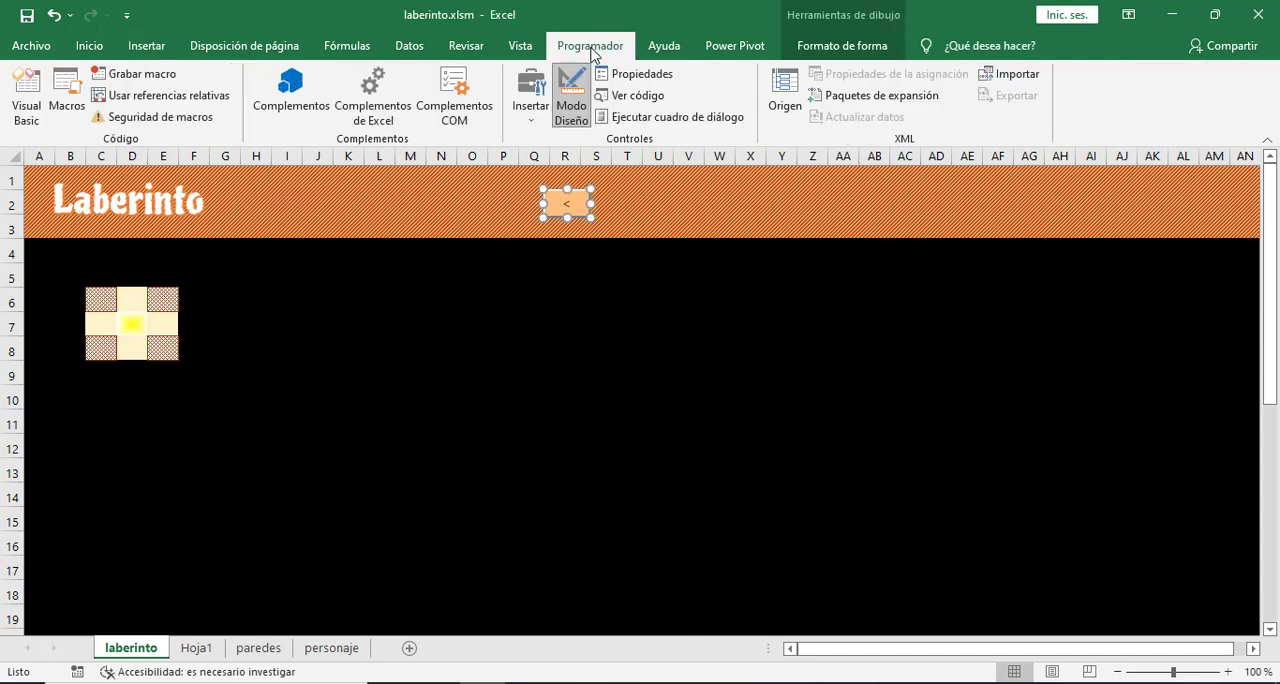
{"action": "left_click", "coordinate": [638, 75]}
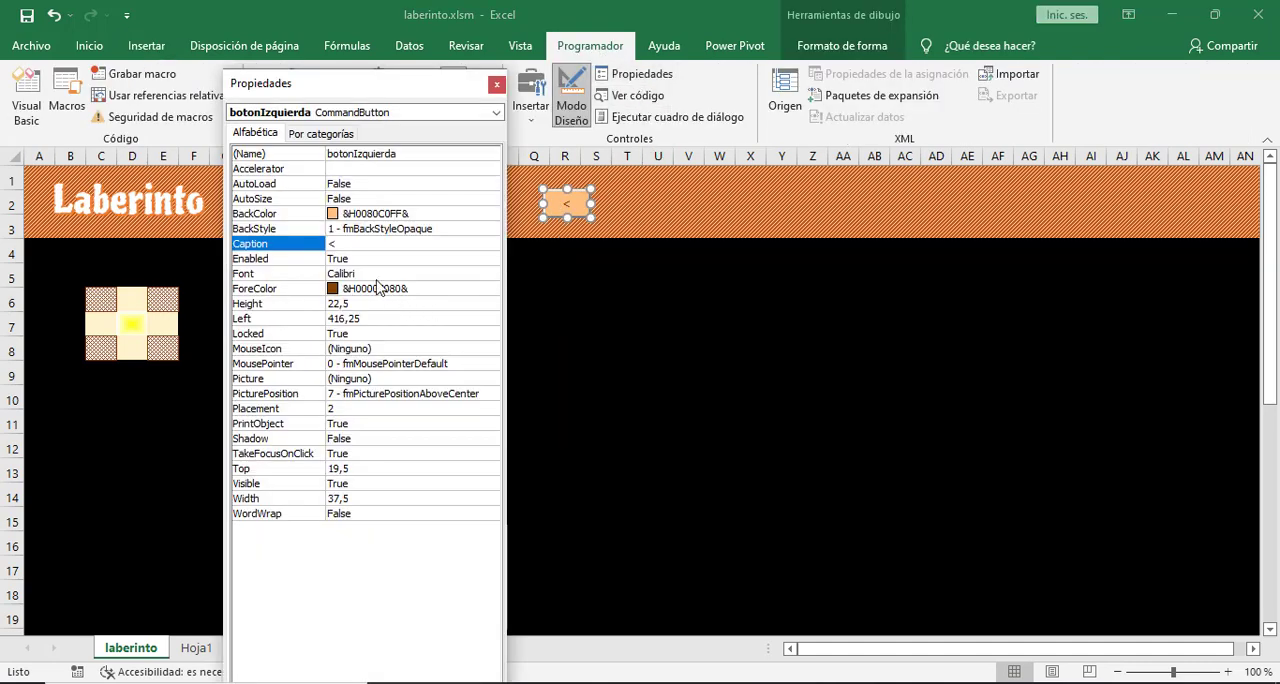
{"action": "left_click", "coordinate": [351, 244]}
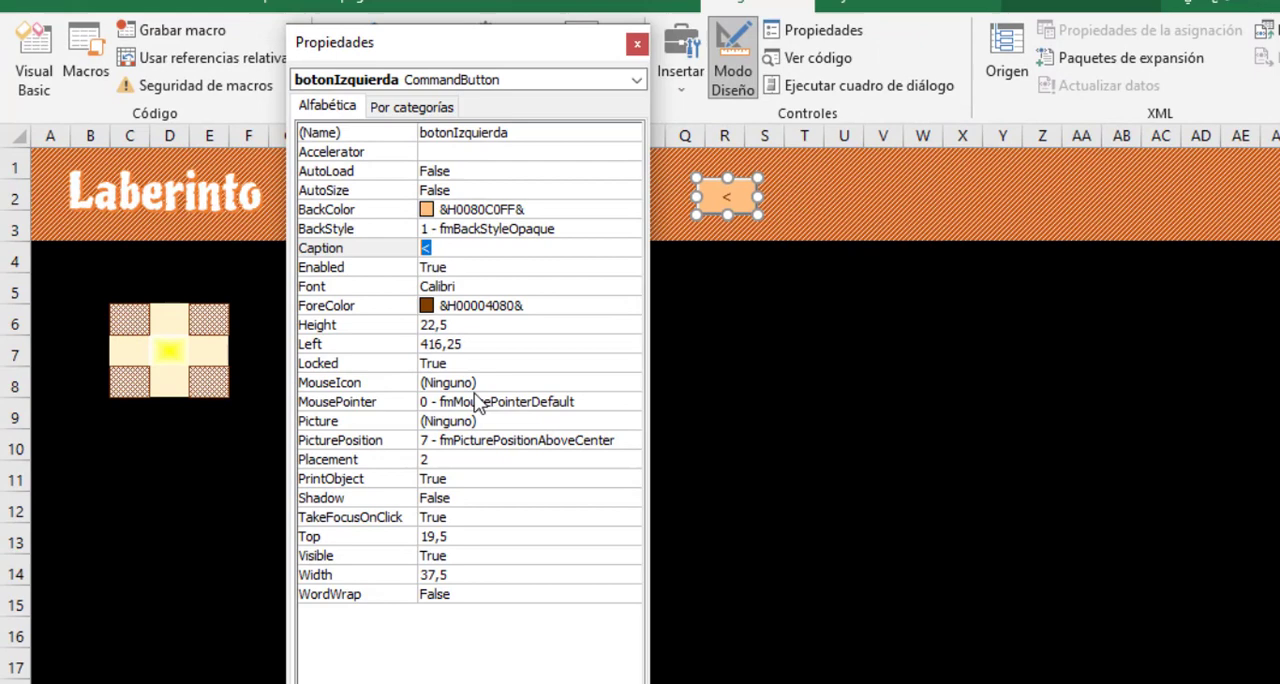
{"action": "type", "text": "ç"}
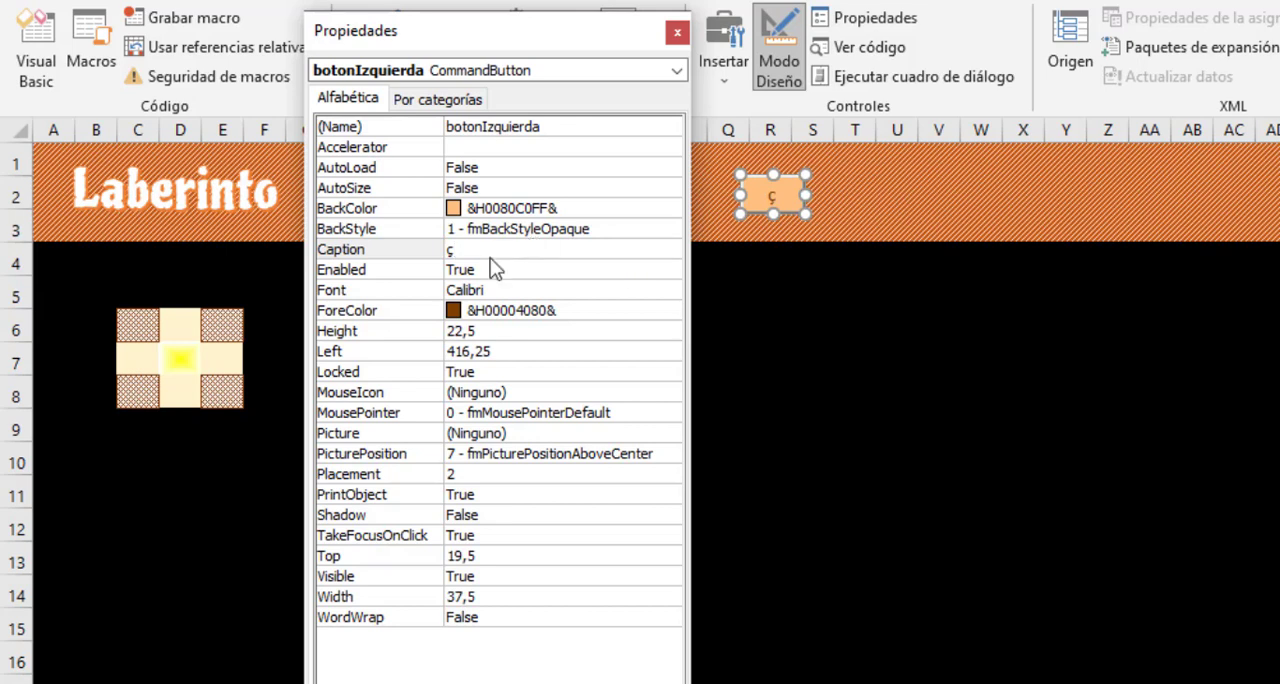
- Change the botonIzquierda button's font to Wingdings and close its properties
{"action": "left_click", "coordinate": [421, 290]}
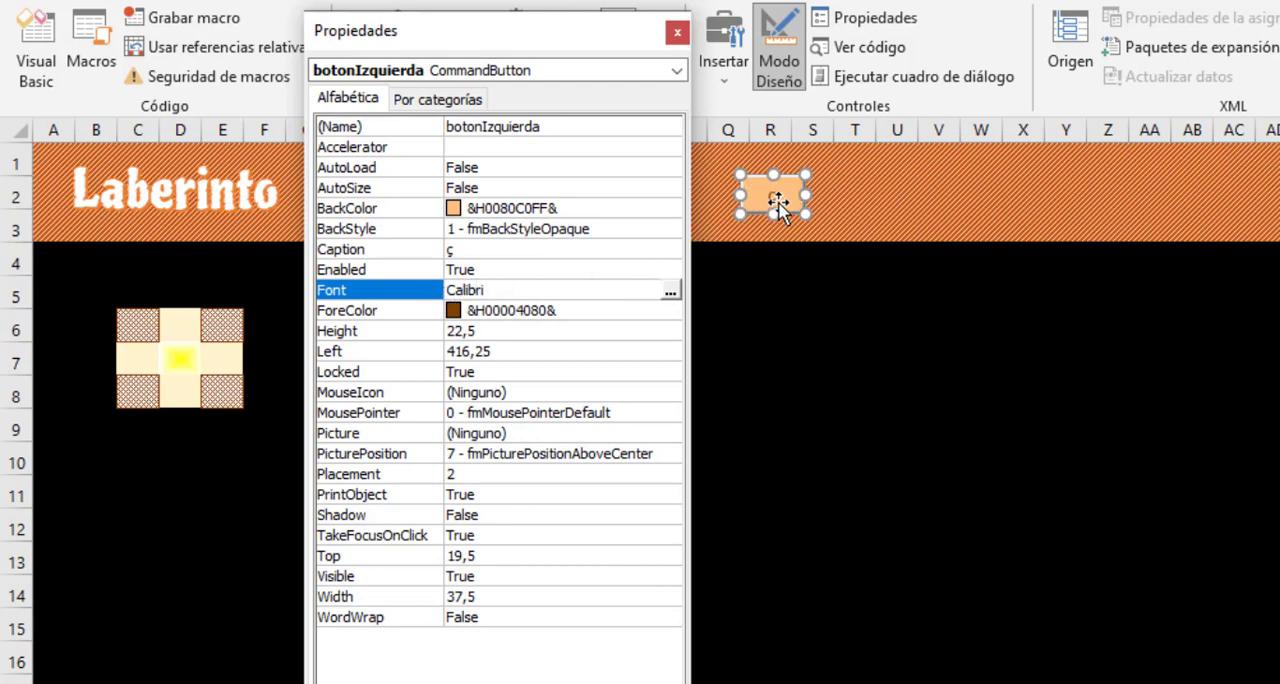
{"action": "left_click", "coordinate": [668, 290]}
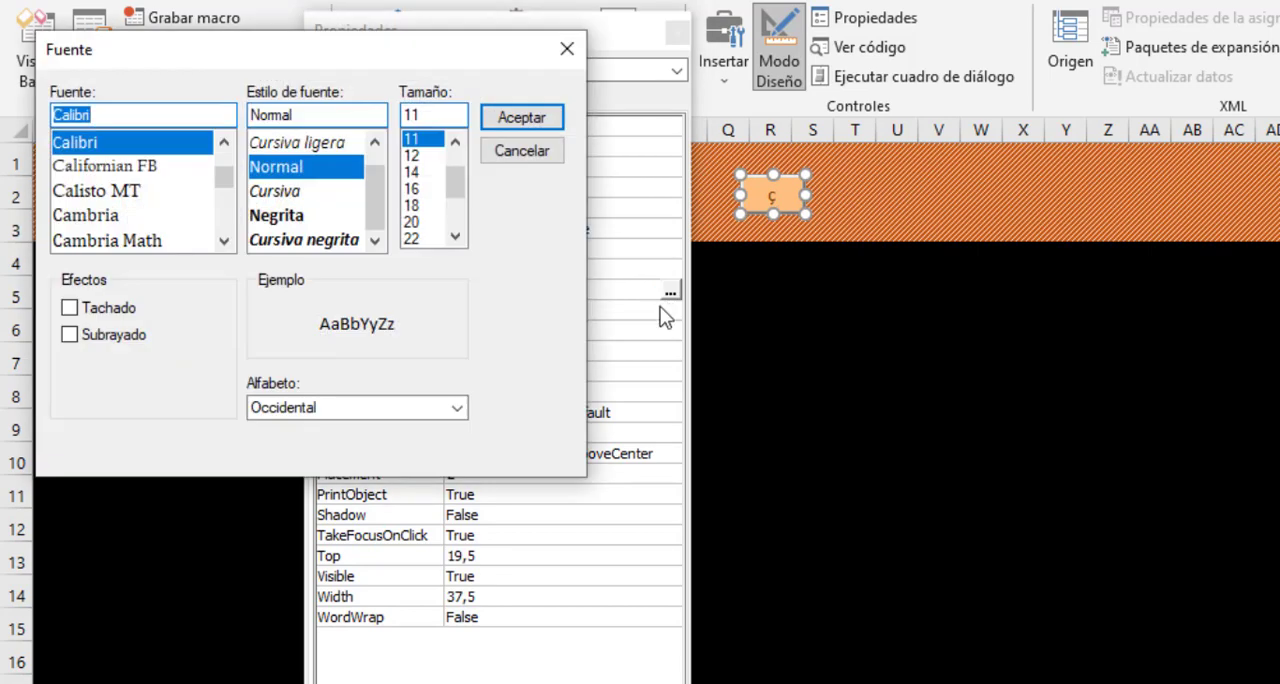
{"action": "left_click_drag", "start_coordinate": [222, 180], "coordinate": [224, 245]}
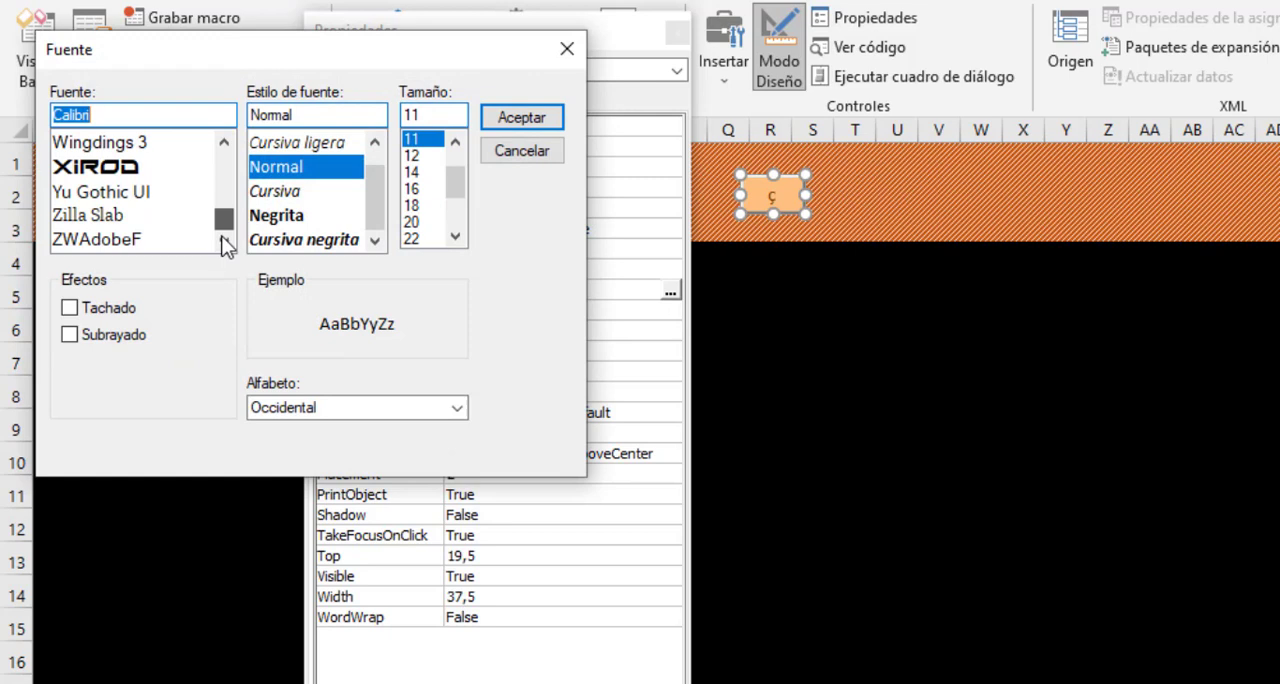
{"action": "left_click", "coordinate": [225, 143]}
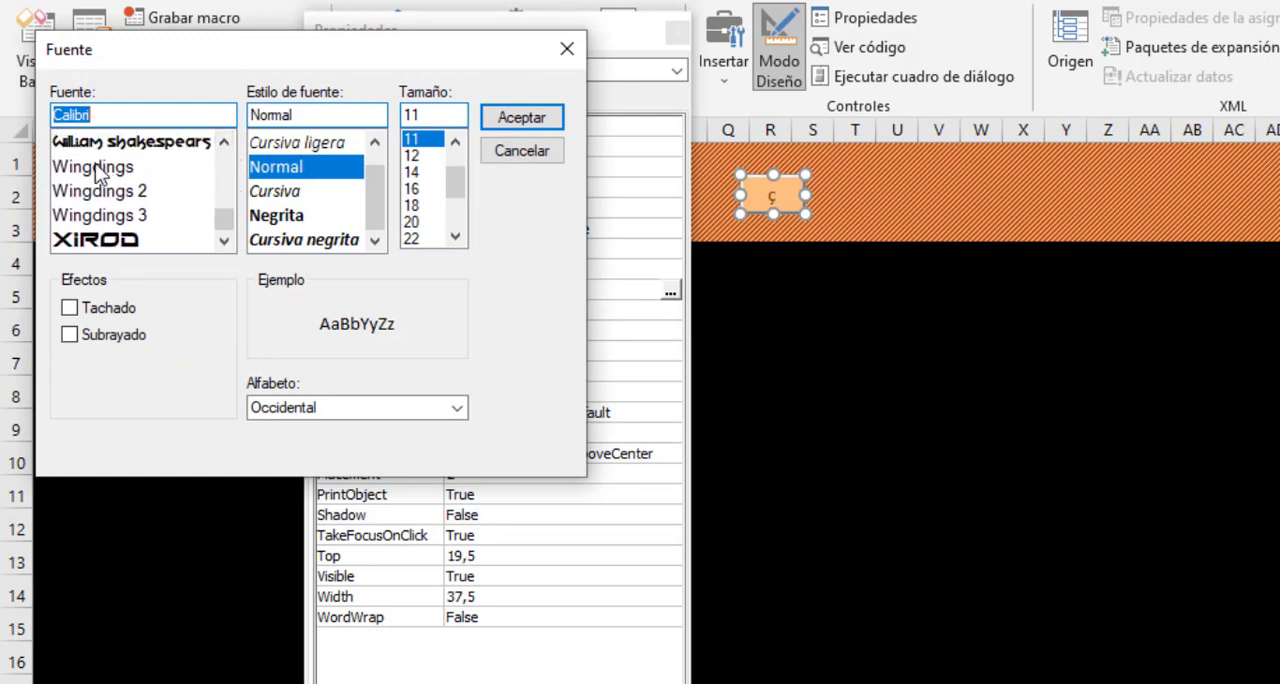
{"action": "left_click", "coordinate": [97, 168]}
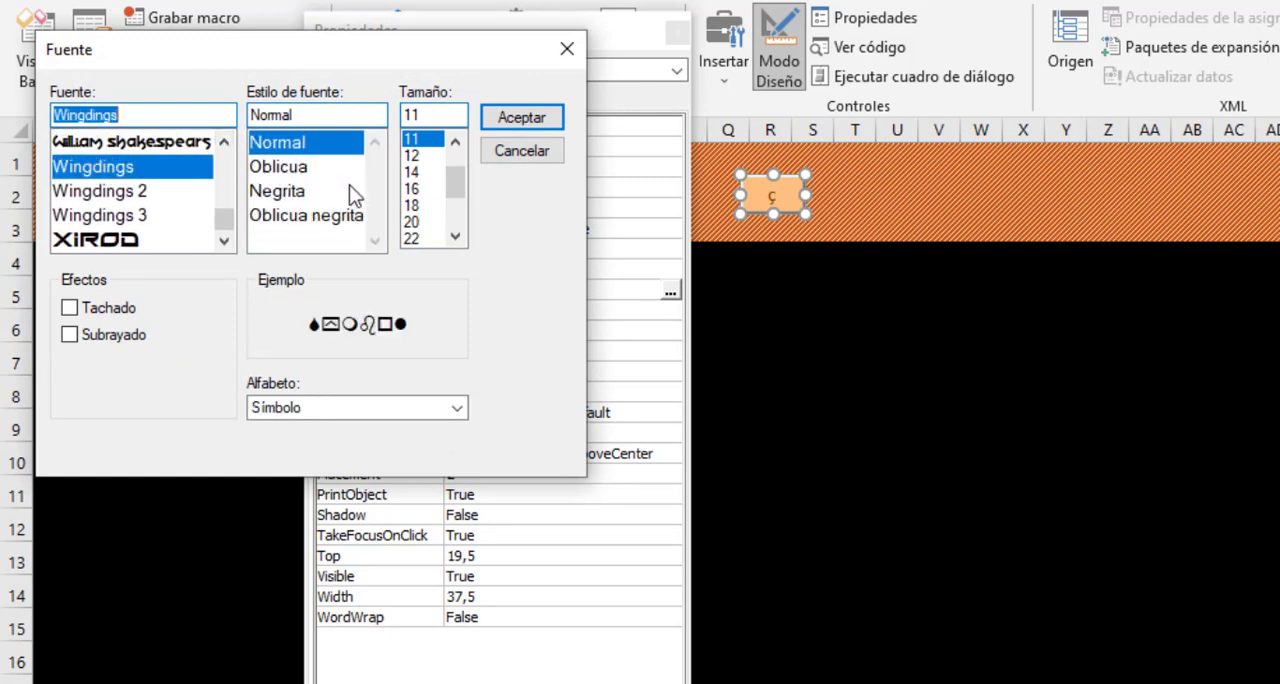
{"action": "left_click", "coordinate": [522, 120]}
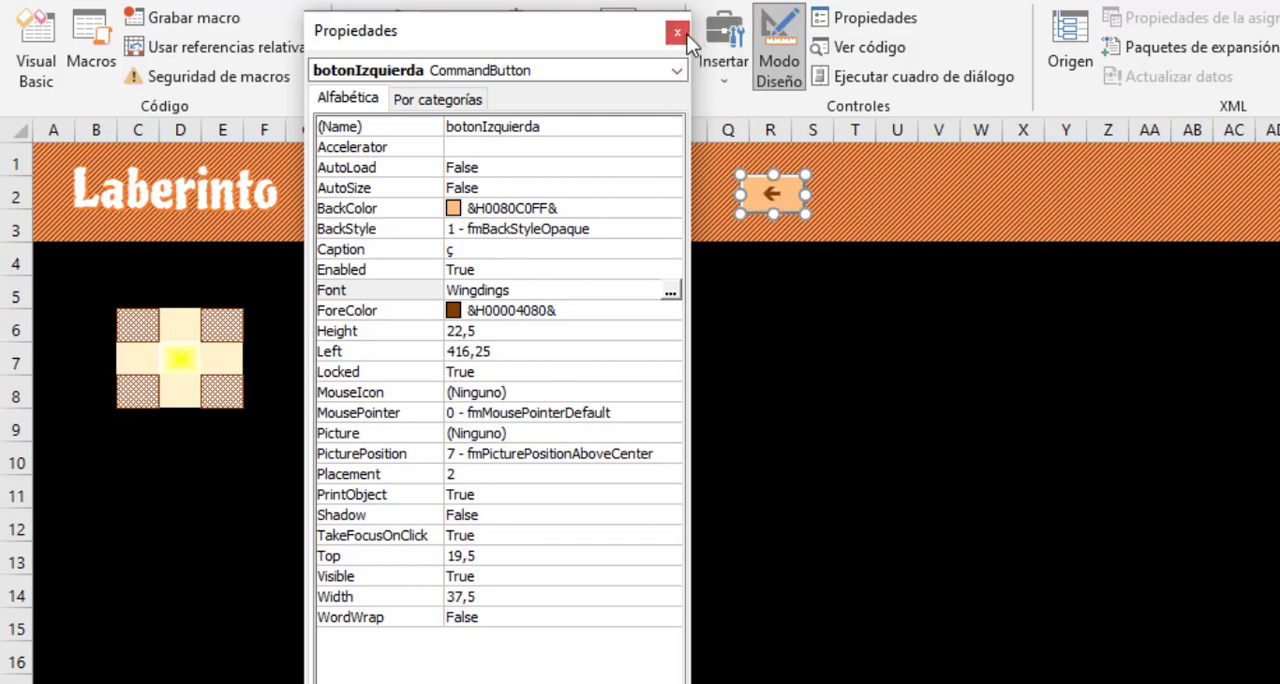
{"action": "left_click", "coordinate": [677, 32]}
- Copy the left arrow button and paste a duplicate in the header at cell V2
{"action": "left_click_drag", "start_coordinate": [816, 215], "coordinate": [784, 191]}
{"action": "right_click", "coordinate": [786, 191]}
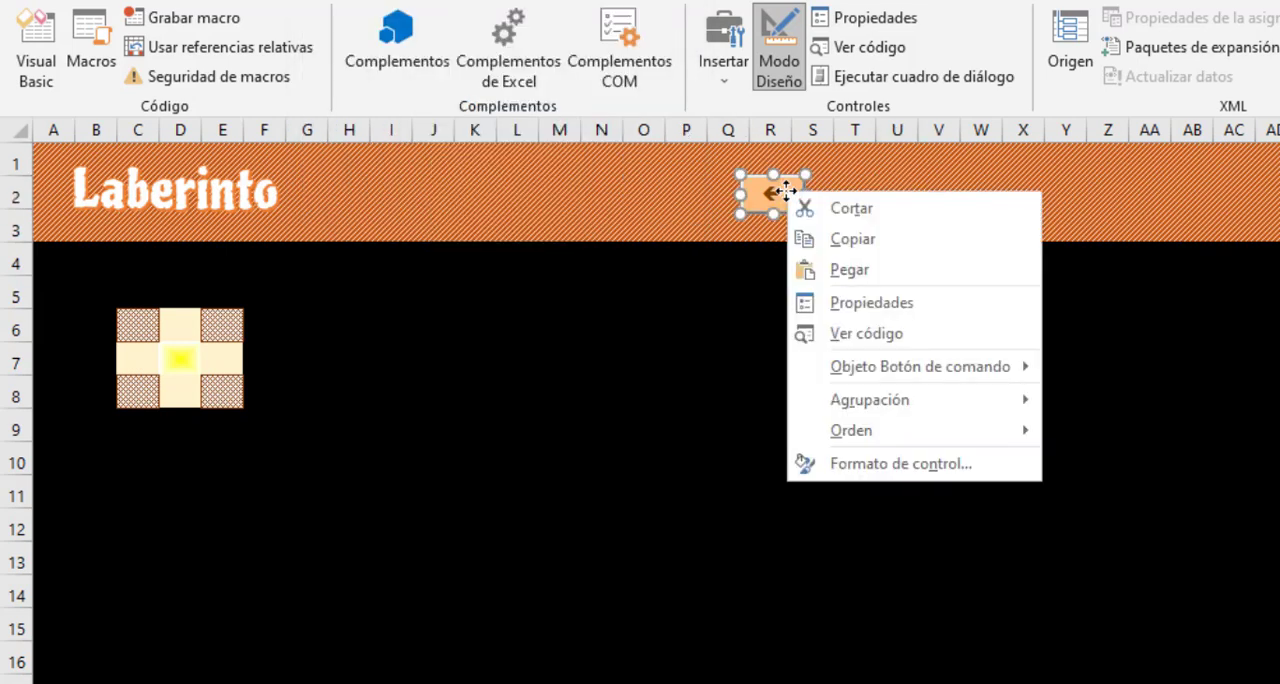
{"action": "left_click", "coordinate": [831, 238]}
{"action": "left_click", "coordinate": [926, 199]}
{"action": "right_click", "coordinate": [926, 199]}
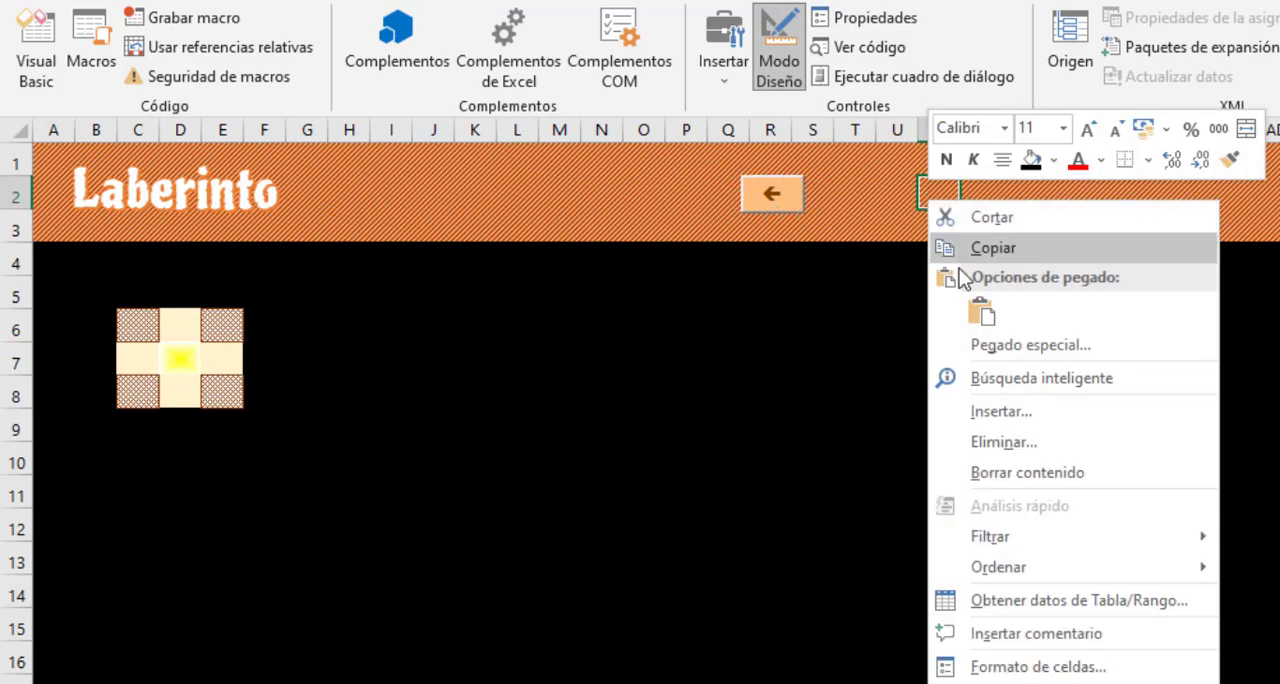
{"action": "left_click", "coordinate": [975, 308]}
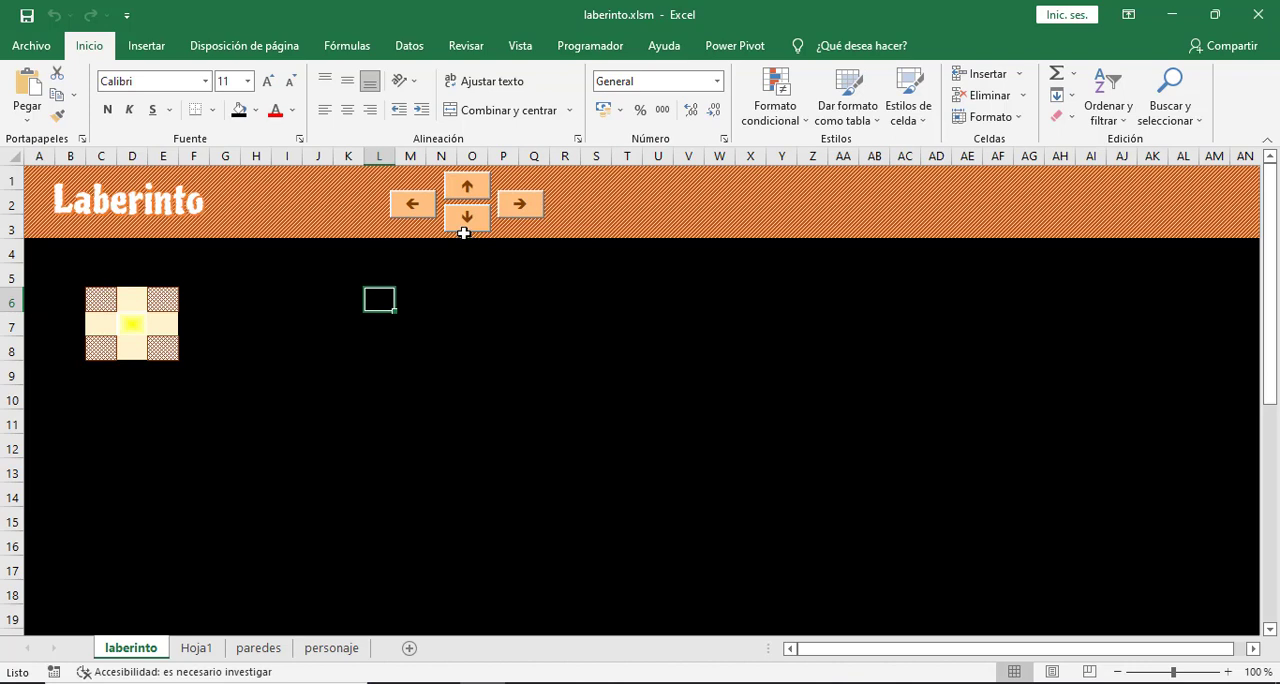
- Delete the Hoja1 sheet from the workbook and return to the laberinto sheet
{"action": "left_click", "coordinate": [196, 648]}
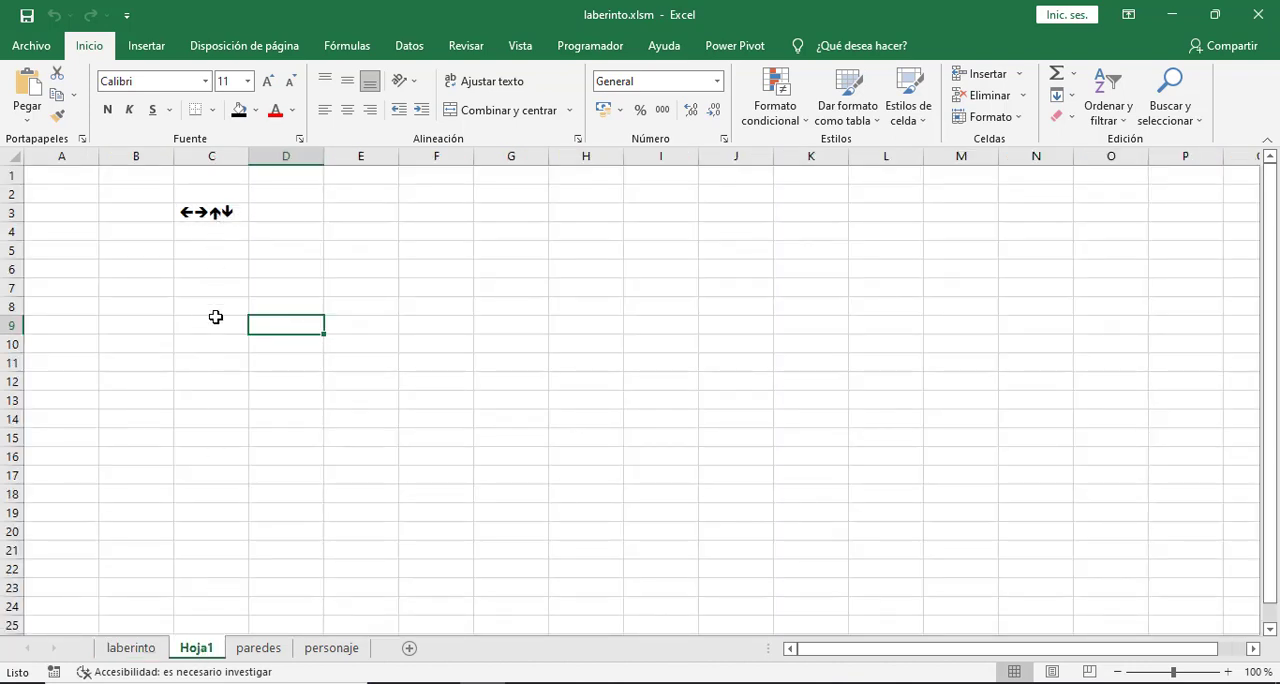
{"action": "right_click", "coordinate": [193, 652]}
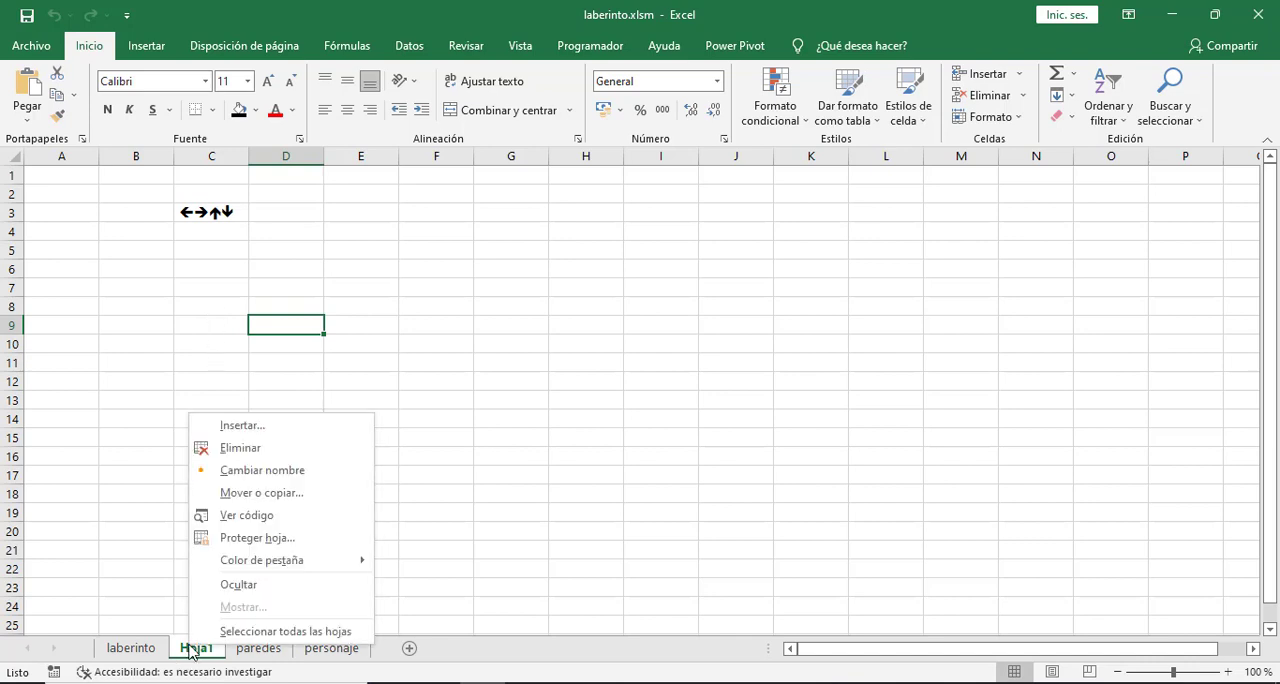
{"action": "left_click", "coordinate": [250, 450]}
{"action": "left_click", "coordinate": [594, 406]}
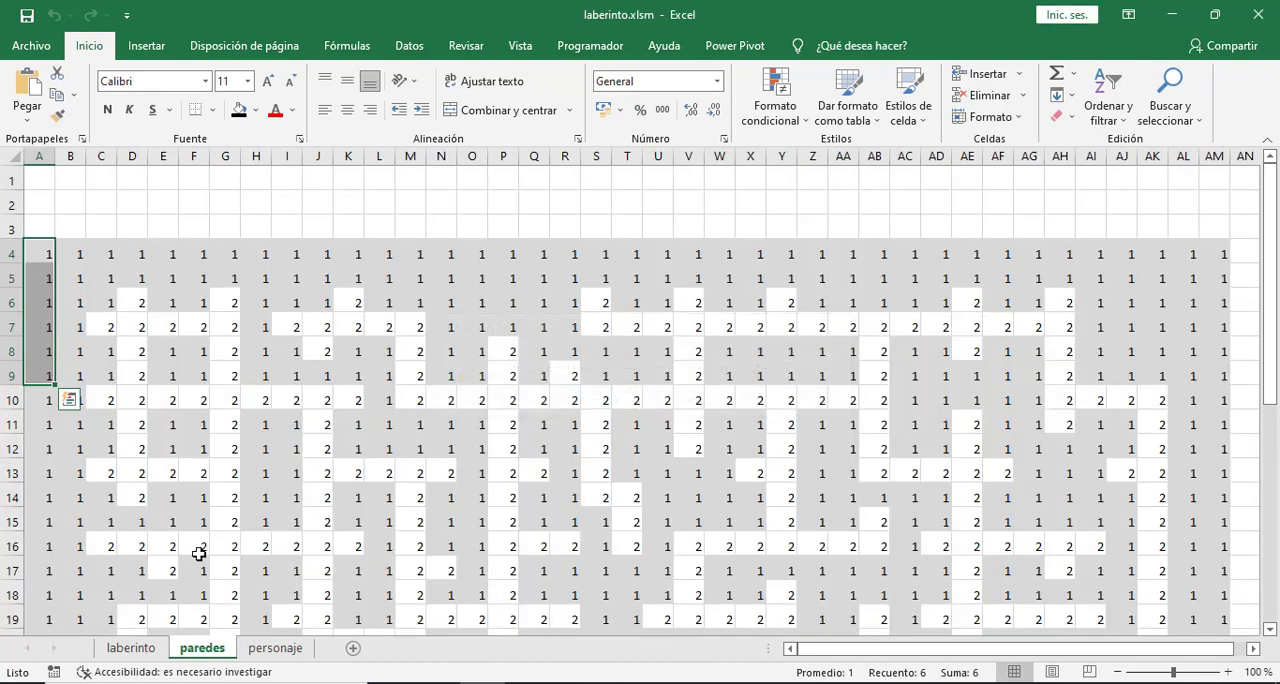
{"action": "left_click", "coordinate": [131, 648]}
{"action": "left_click", "coordinate": [273, 430]}
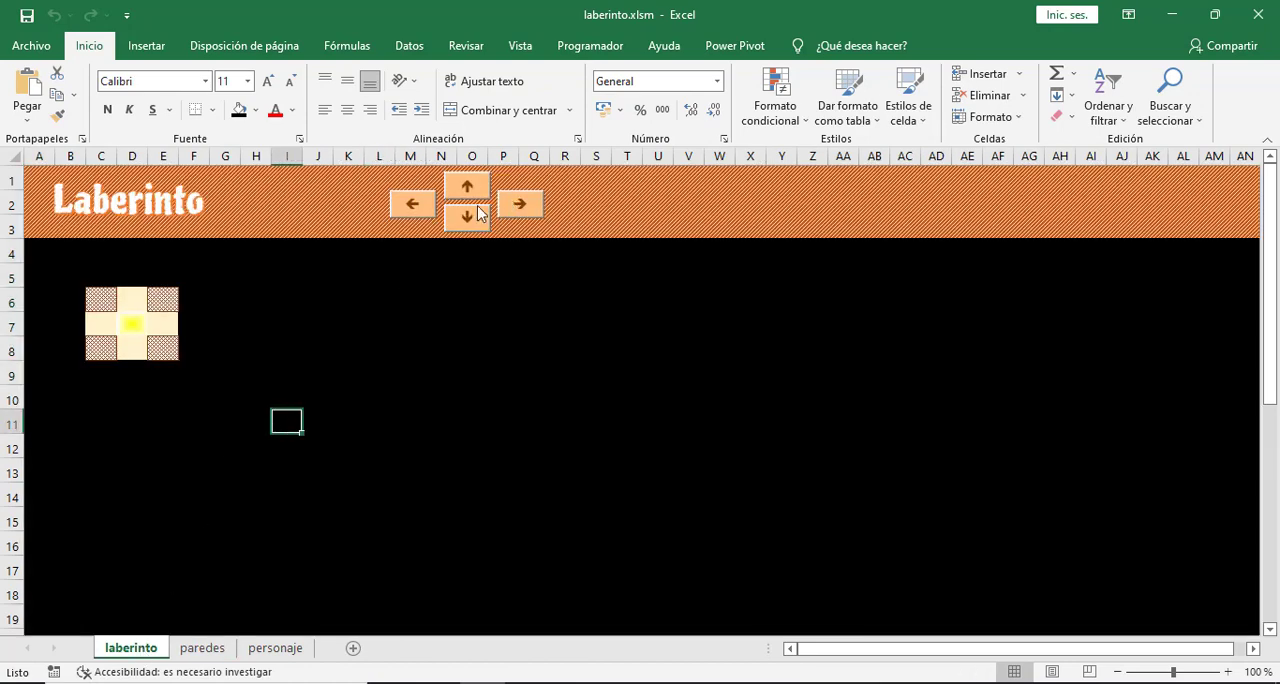
- On the personaje sheet, enter the label "fil" in cell A1
{"action": "left_click", "coordinate": [130, 328]}
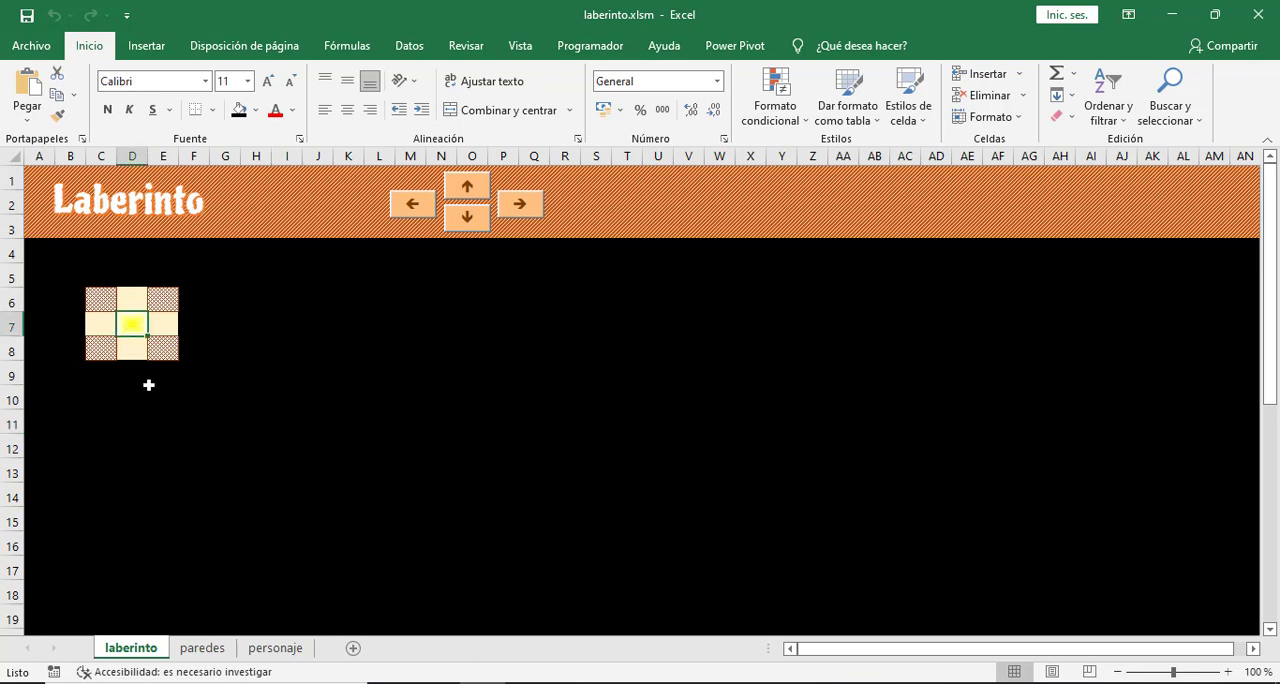
{"action": "left_click", "coordinate": [285, 651]}
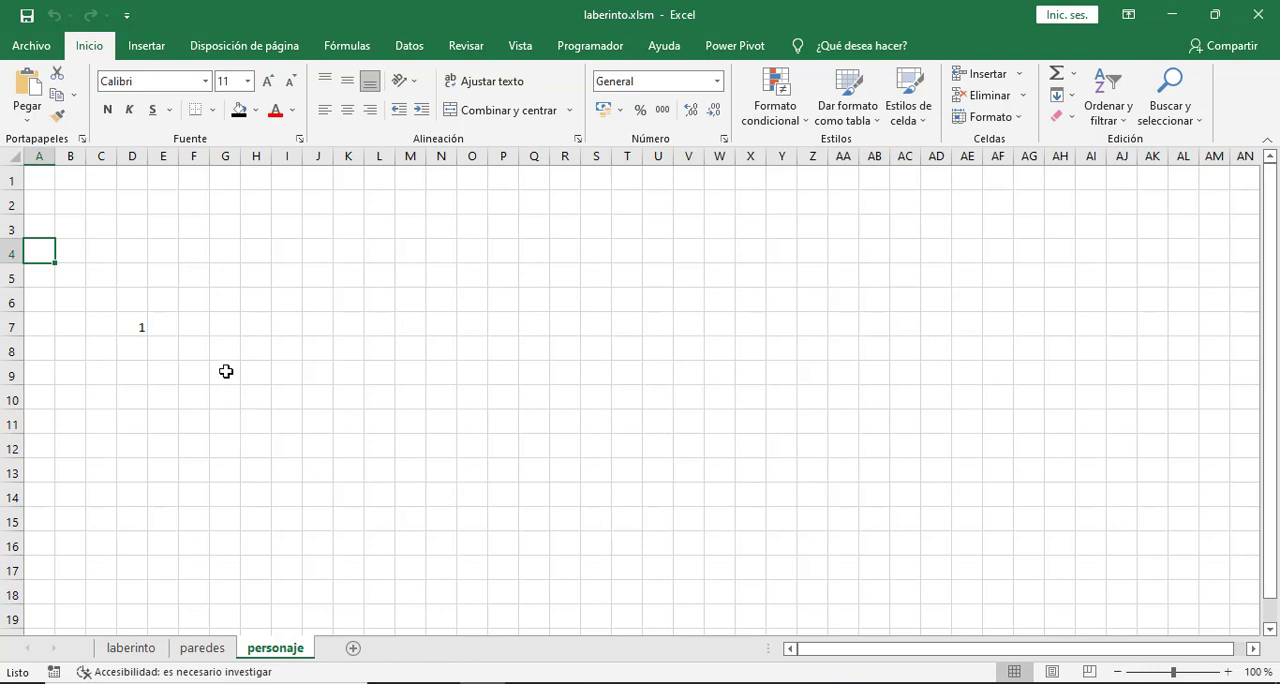
{"action": "left_click", "coordinate": [133, 330]}
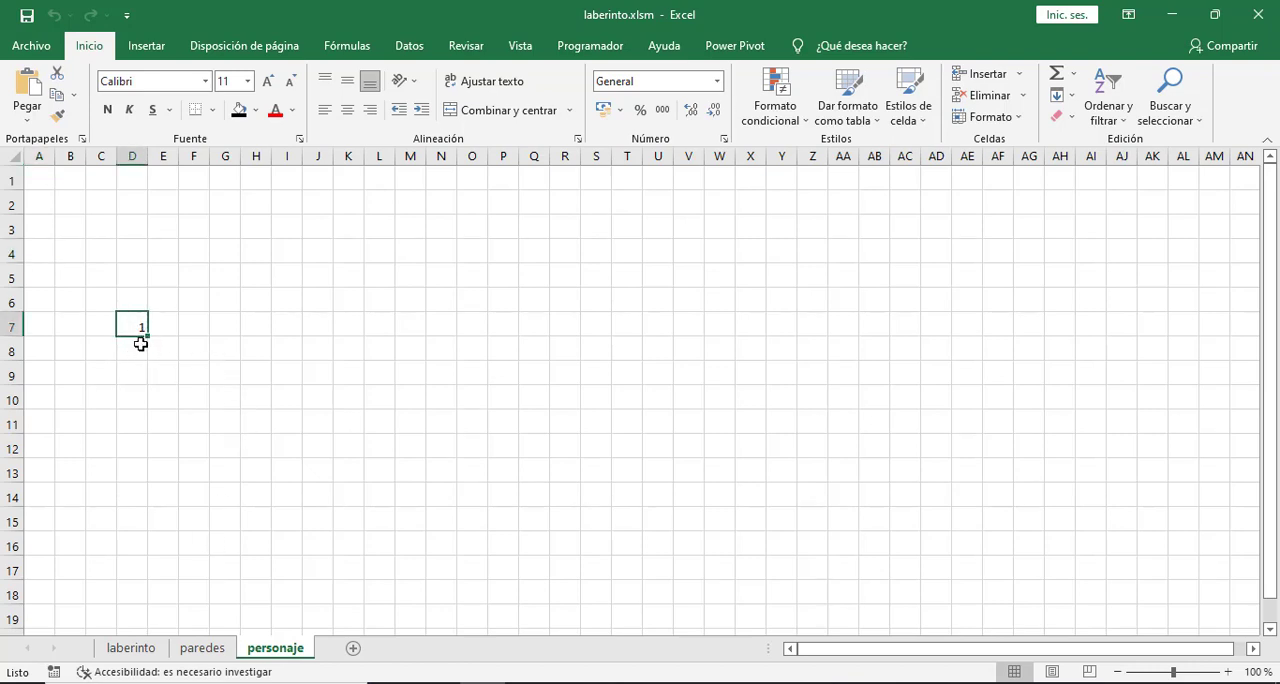
{"action": "key", "text": "Delete"}
{"action": "left_click", "coordinate": [42, 178]}
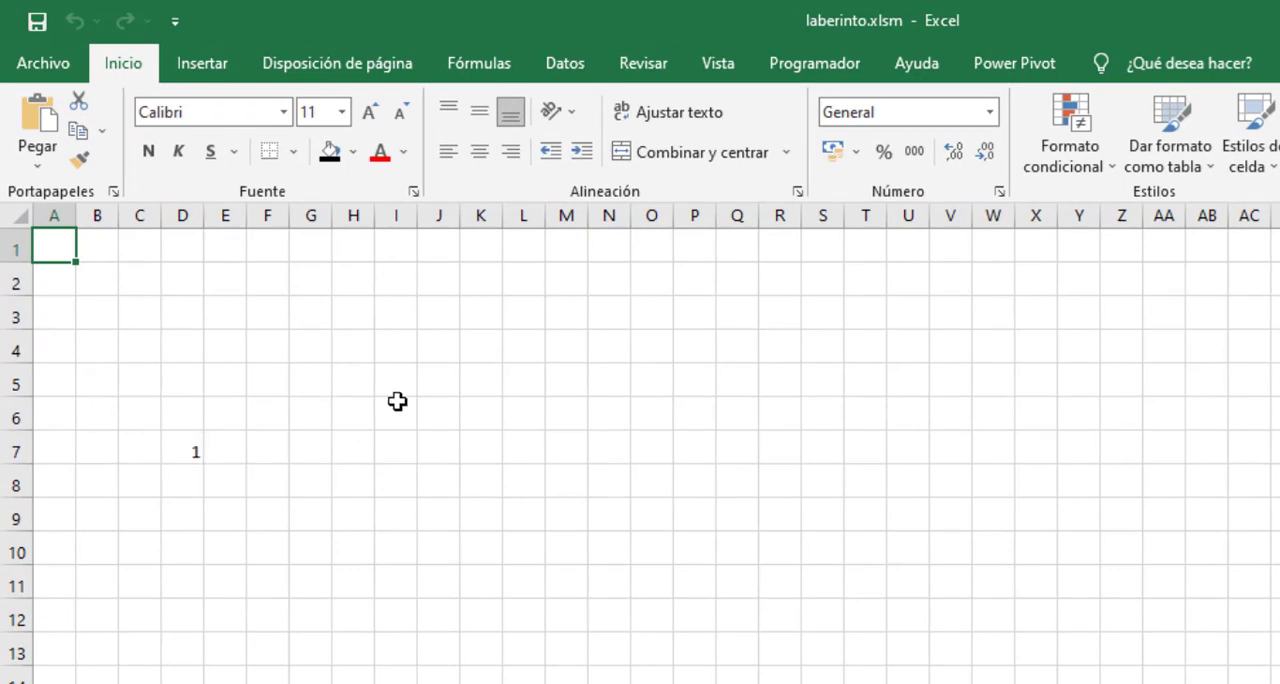
{"action": "type", "text": "fil"}
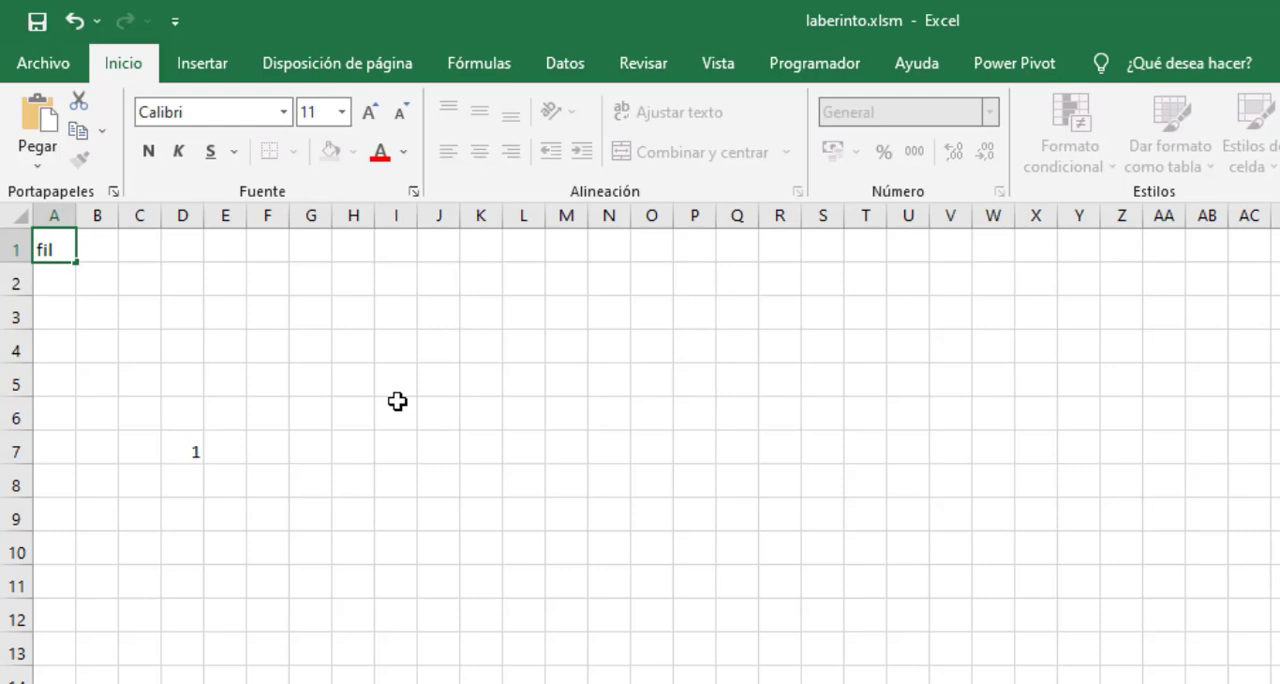
{"action": "key", "text": "Tab"}
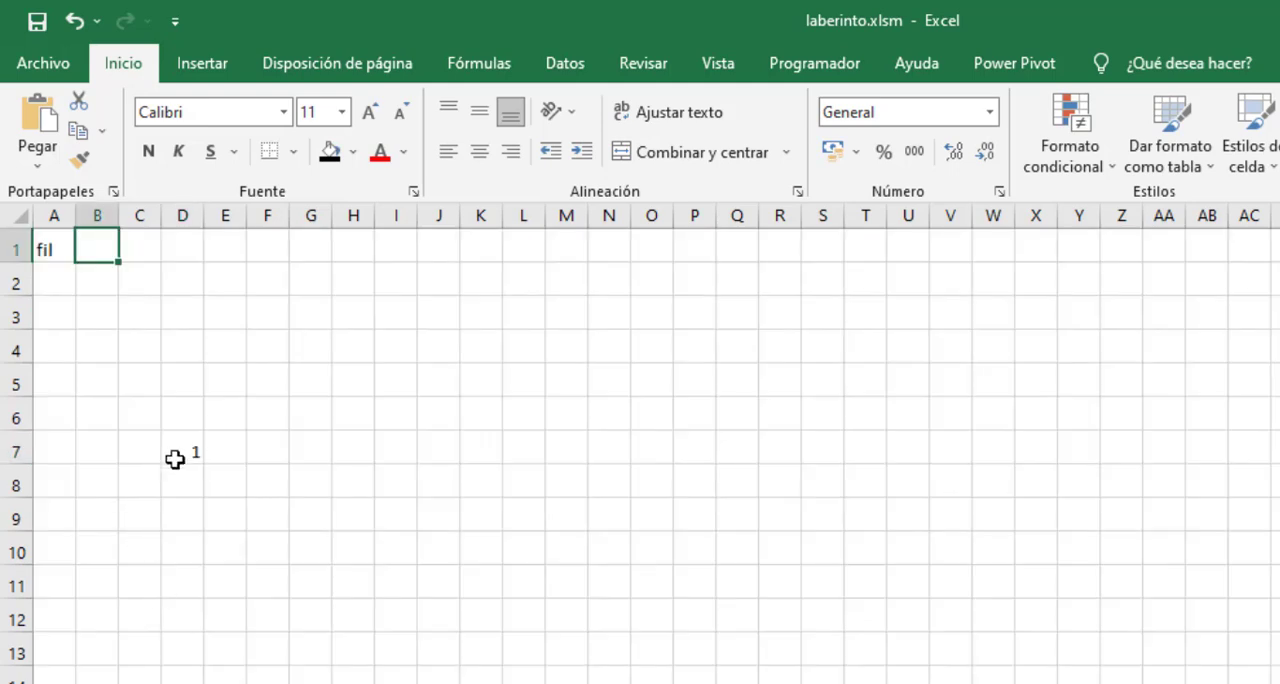
- Move the character's marker 1 on the personaje sheet from cell D7 up to D6
{"action": "left_click", "coordinate": [183, 451]}
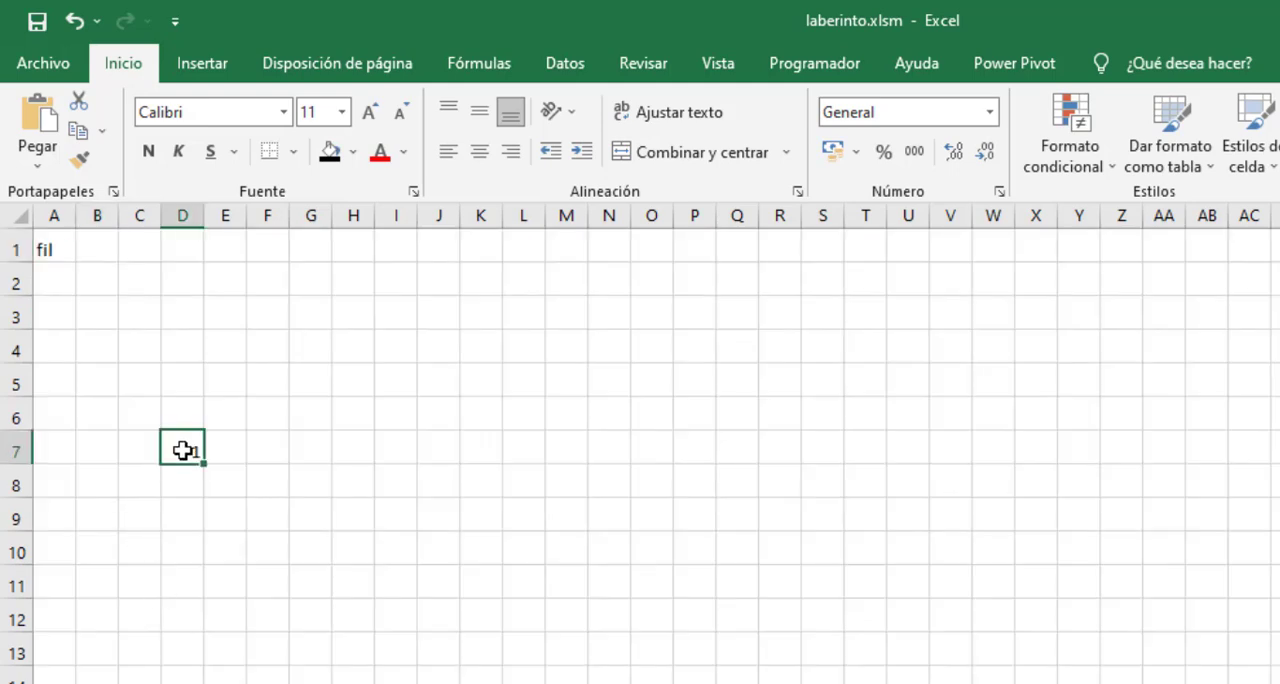
{"action": "left_click", "coordinate": [189, 414]}
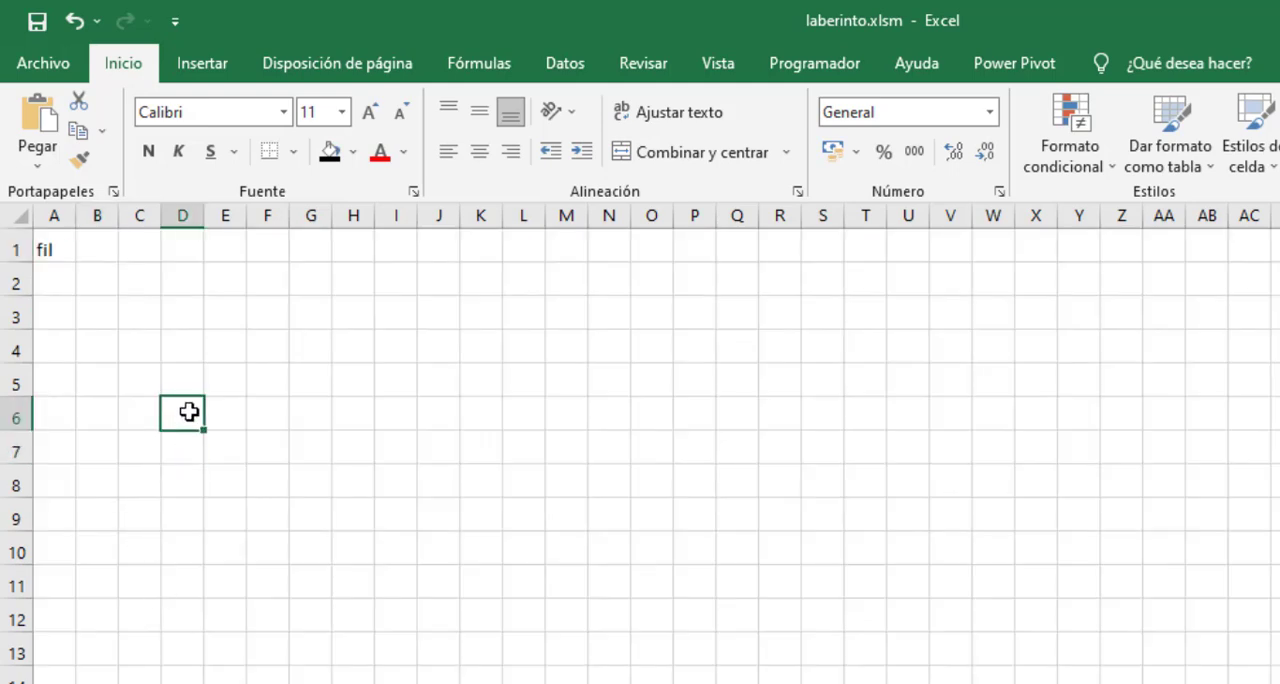
{"action": "left_click", "coordinate": [260, 502]}
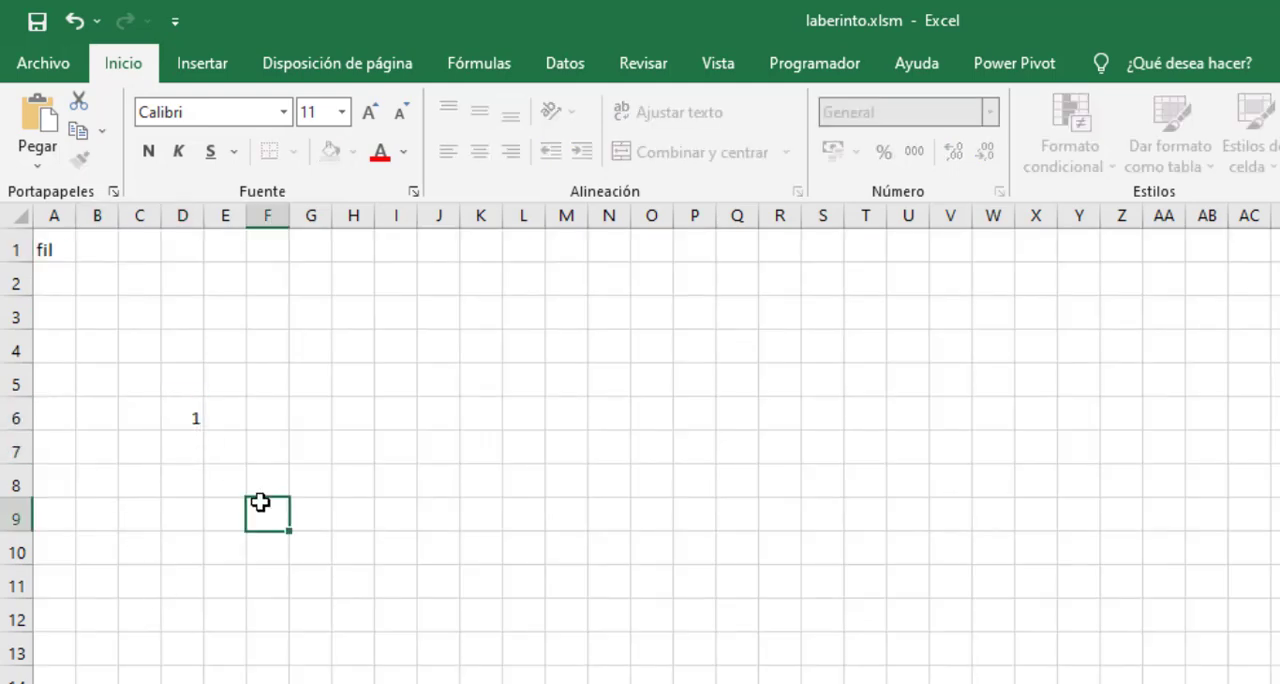
- Enter 6 in cell B1 beside "fil", and add the label "col" in A2 with the value 4 in B2
{"action": "left_click", "coordinate": [95, 242]}
{"action": "type", "text": "6"}
{"action": "left_click", "coordinate": [335, 373]}
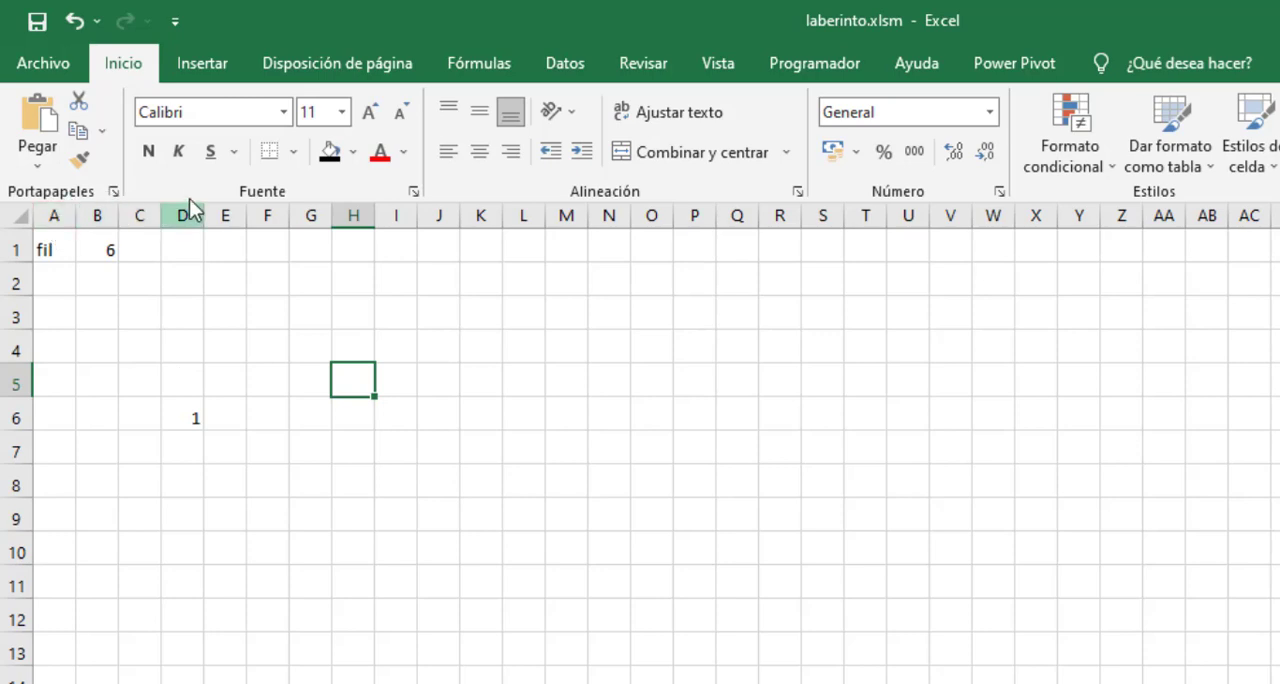
{"action": "left_click", "coordinate": [63, 280]}
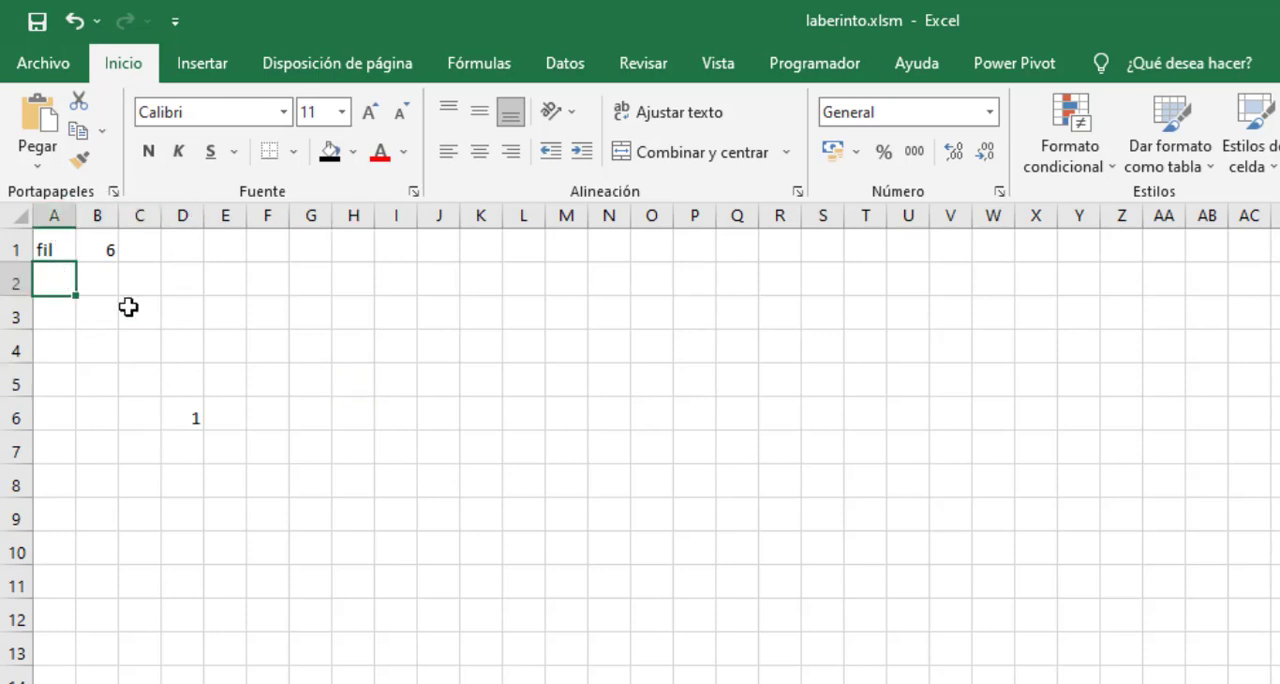
{"action": "type", "text": "col"}
{"action": "key", "text": "Tab"}
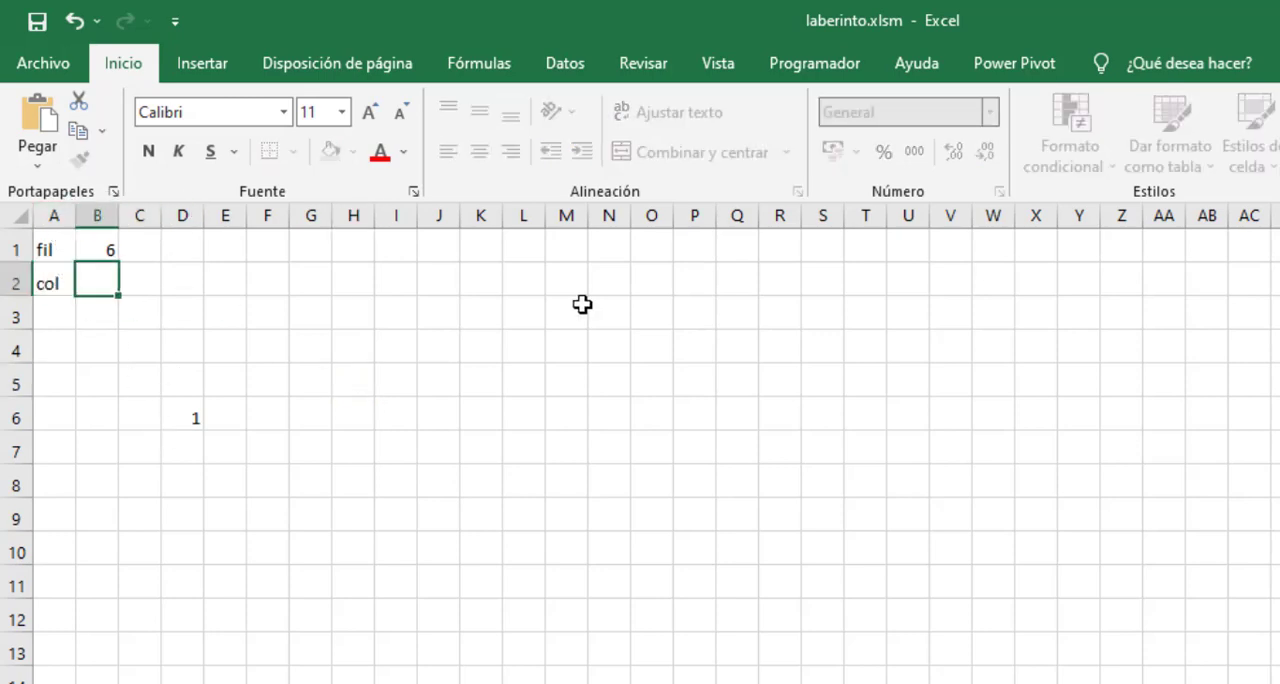
{"action": "type", "text": "4"}
{"action": "key", "text": "Return"}
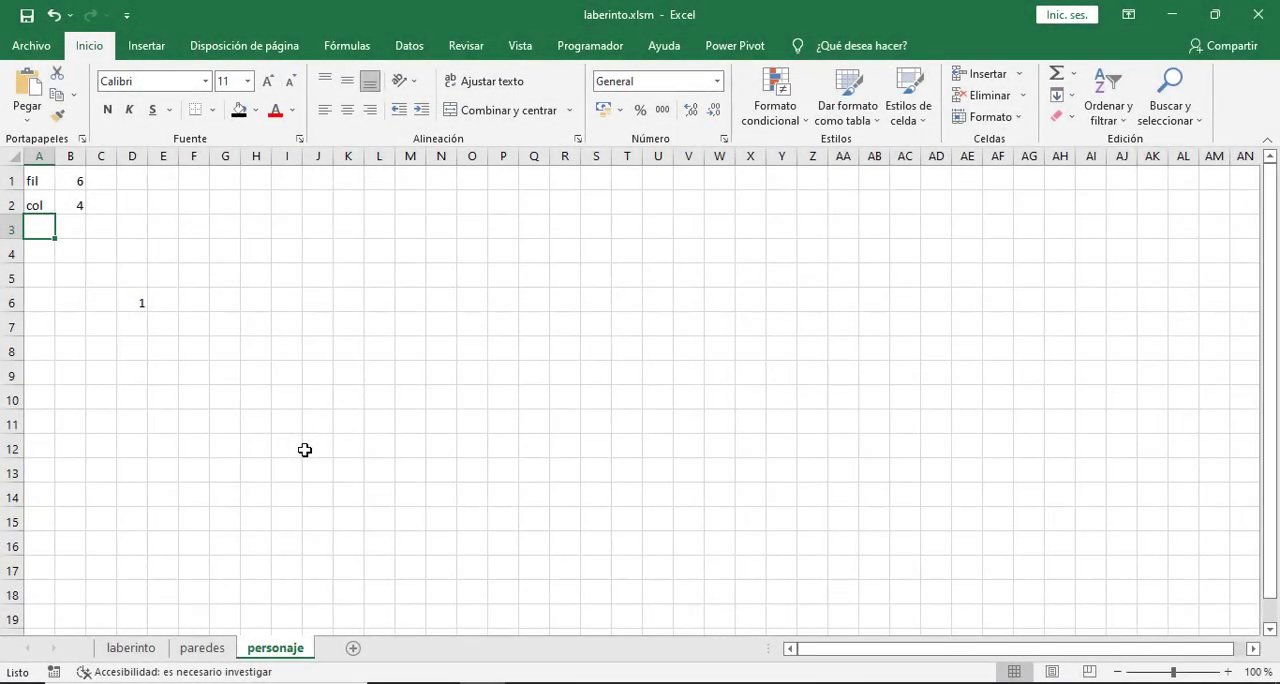
- On the laberinto sheet, turn on design mode and open the Click procedure of the down arrow button, botonAbajo
{"action": "left_click", "coordinate": [124, 645]}
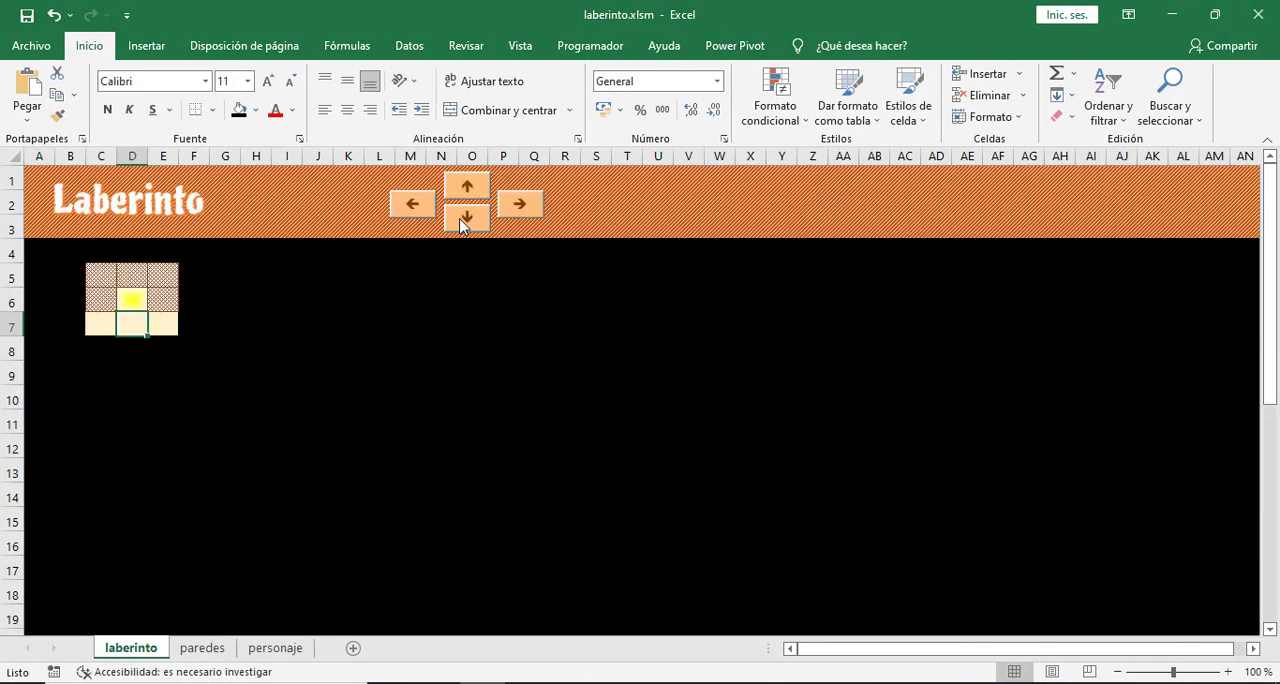
{"action": "left_click", "coordinate": [580, 46]}
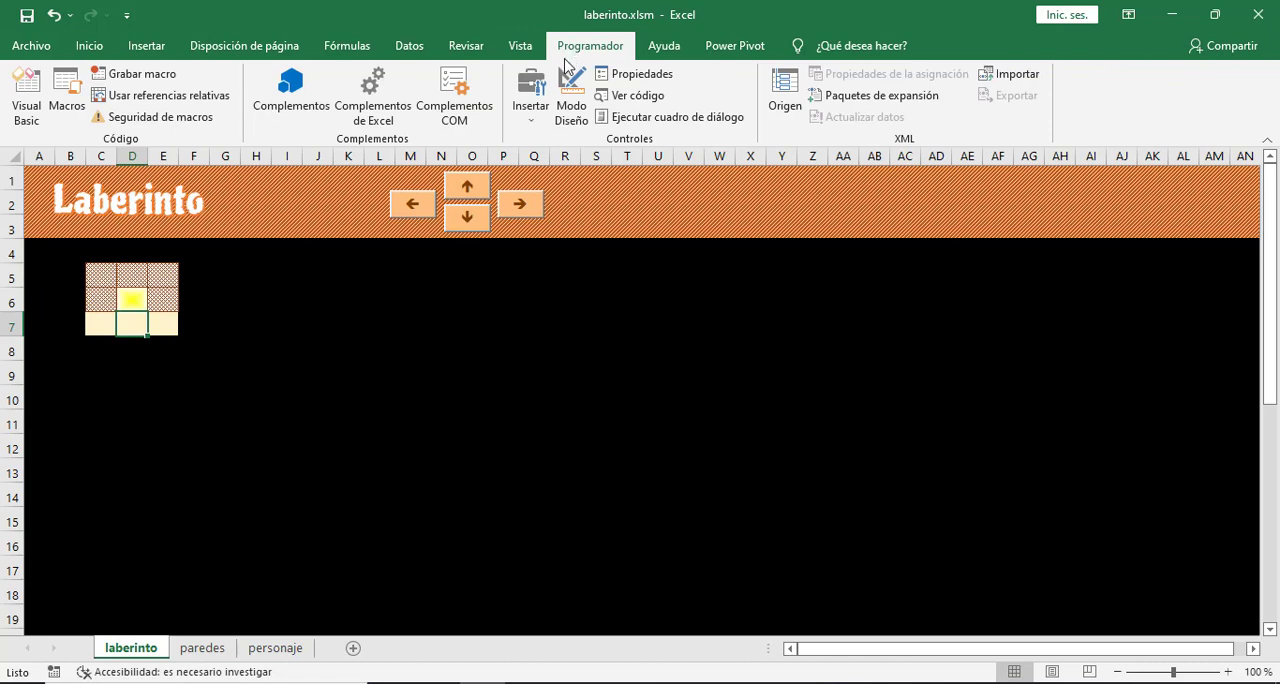
{"action": "left_click", "coordinate": [571, 100]}
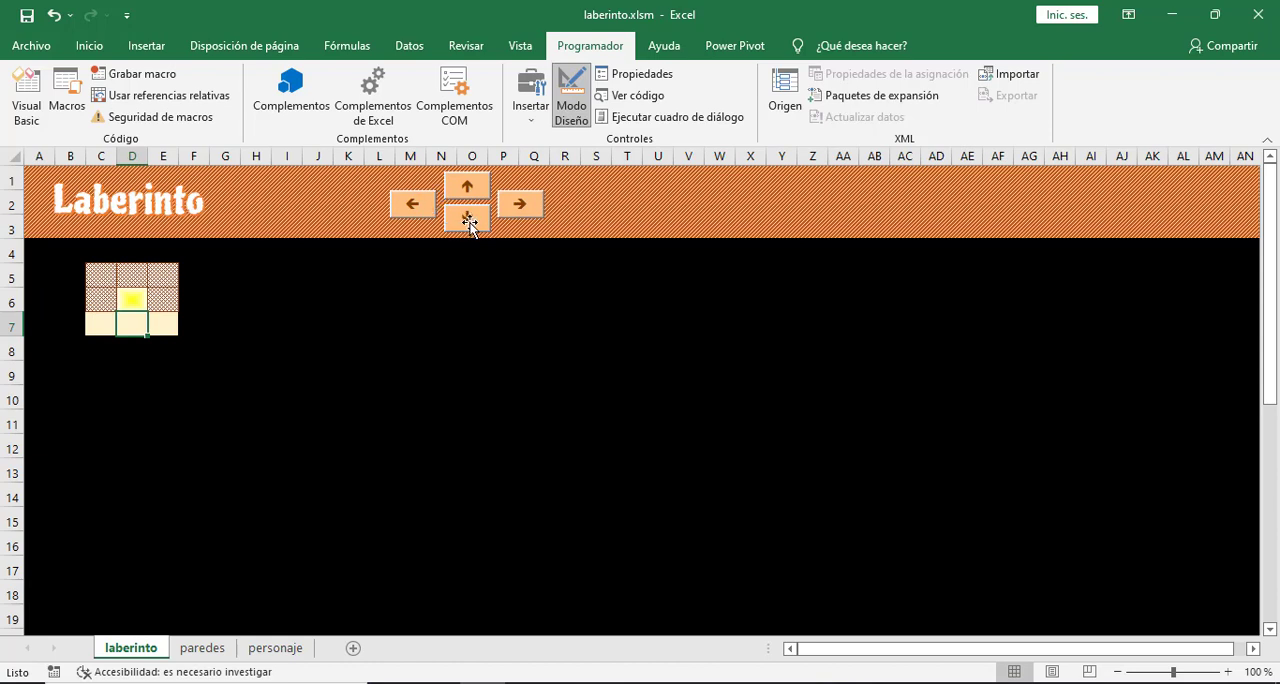
{"action": "double_click", "coordinate": [468, 221]}
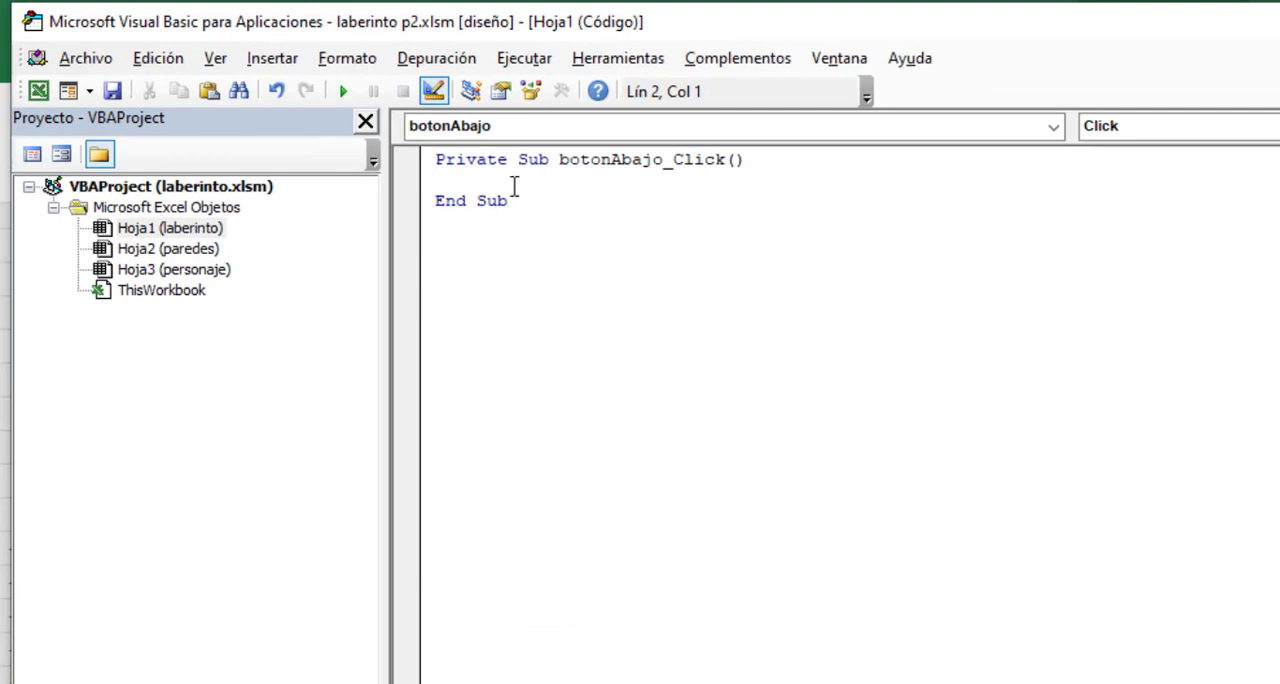
{"action": "left_click_drag", "start_coordinate": [676, 160], "coordinate": [726, 161]}
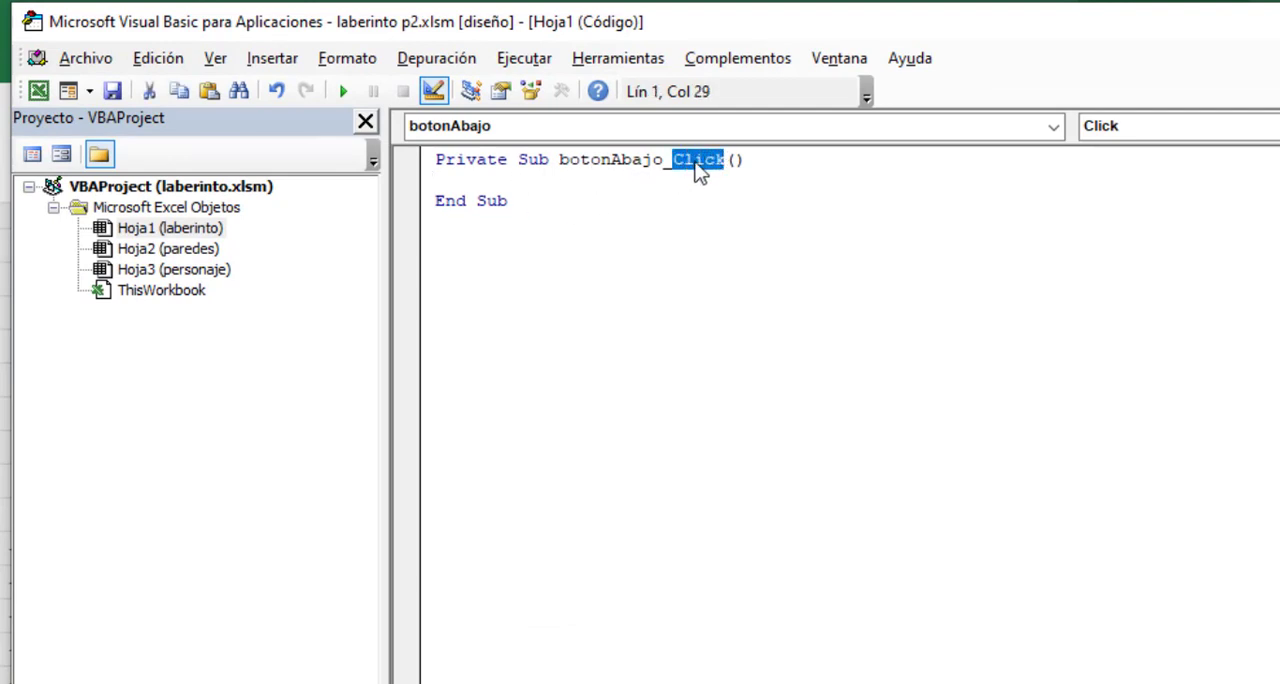
- Declare the variables fil and col as Integer inside botonAbajo_Click
{"action": "left_click", "coordinate": [494, 187]}
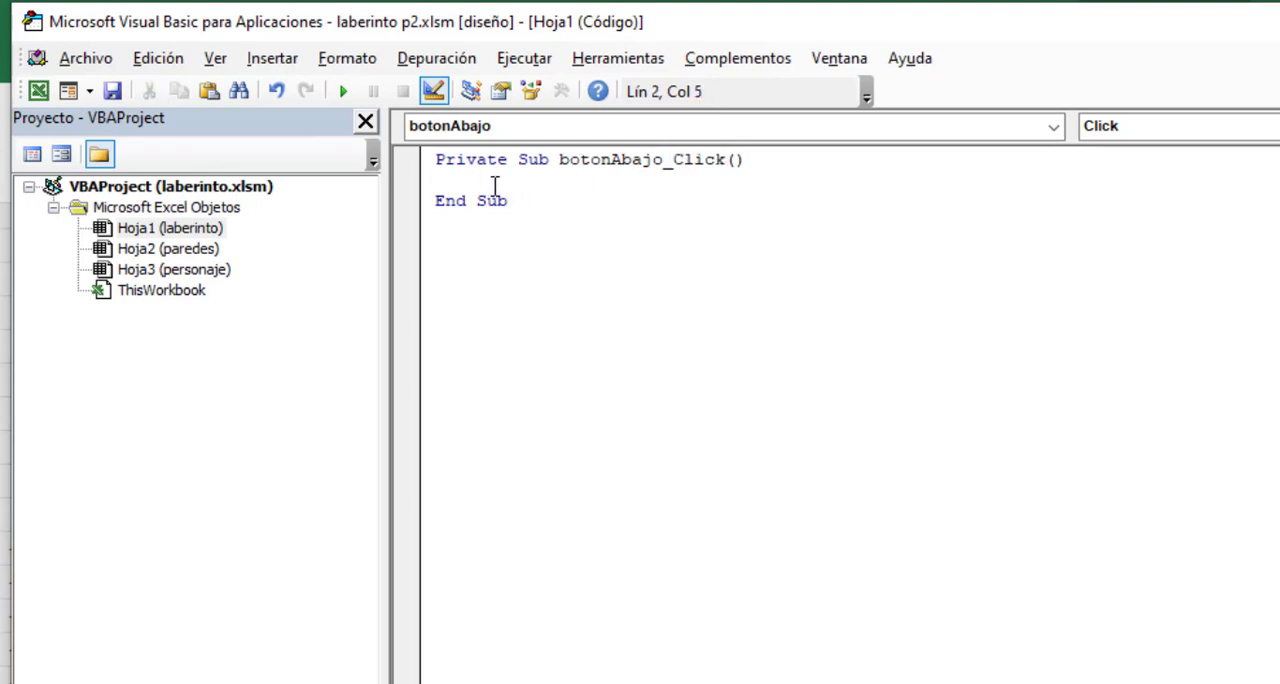
{"action": "type", "text": "dim fil as inte"}
{"action": "key", "text": "Return"}
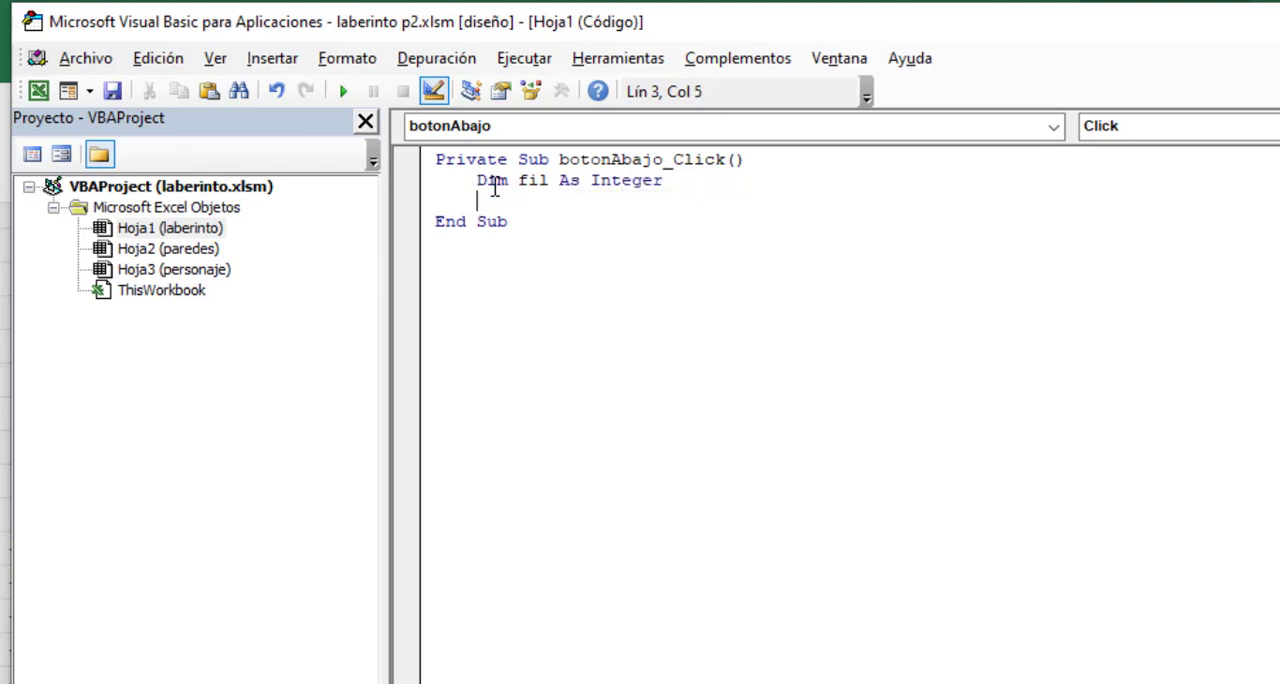
{"action": "type", "text": "dim ool as int"}
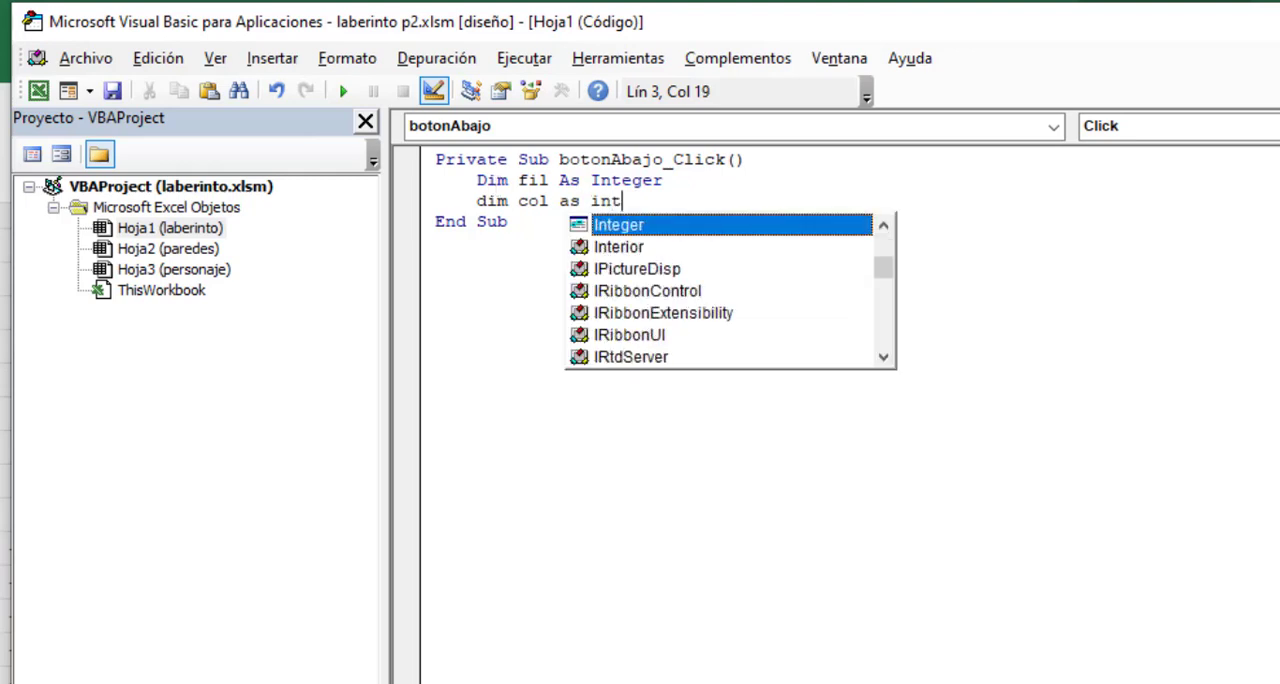
{"action": "key", "text": "Tab"}
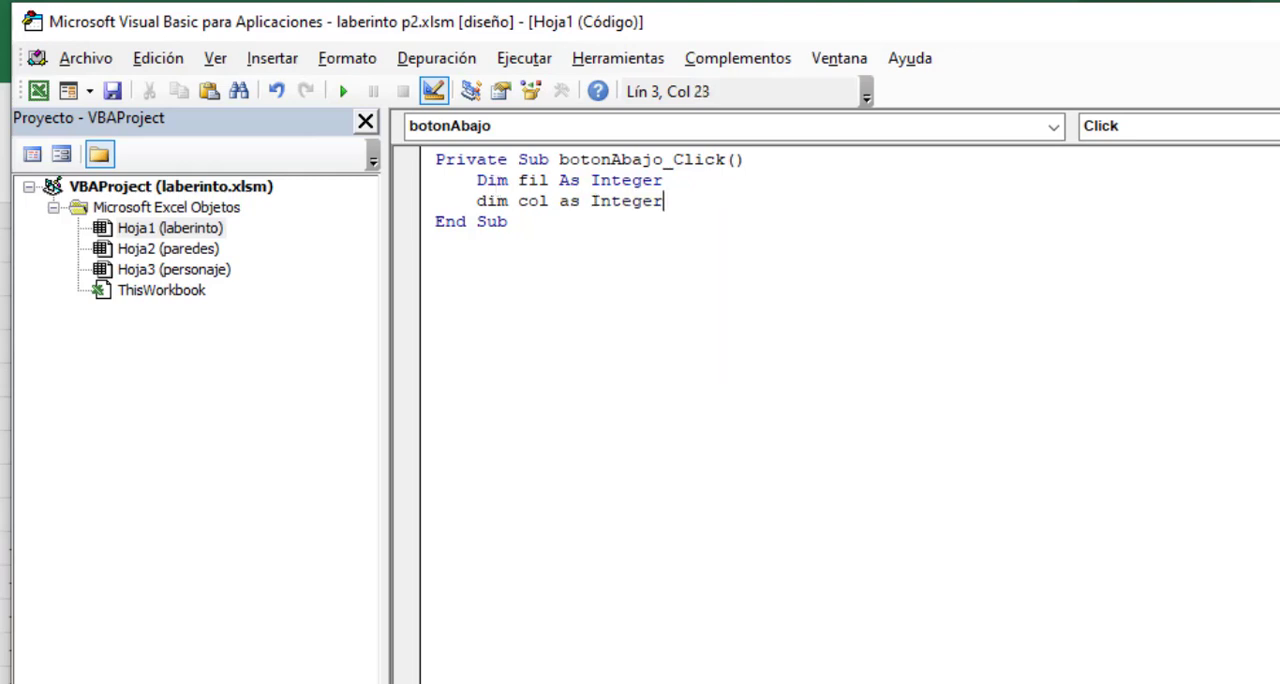
{"action": "key", "text": "Return"}
- Declare two more Integer variables, nfil and ncol, below the existing declarations in botonAbajo_Click
{"action": "type", "text": "d"}
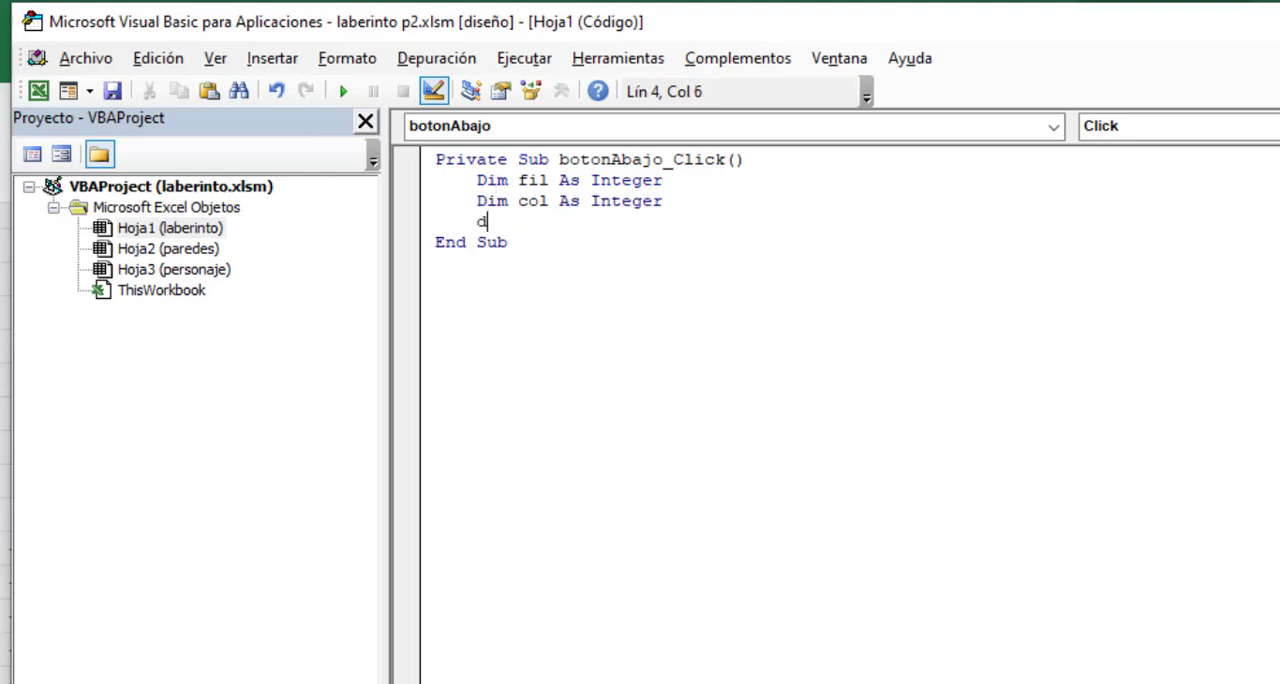
{"action": "type", "text": "im nfil"}
{"action": "type", "text": "as inte"}
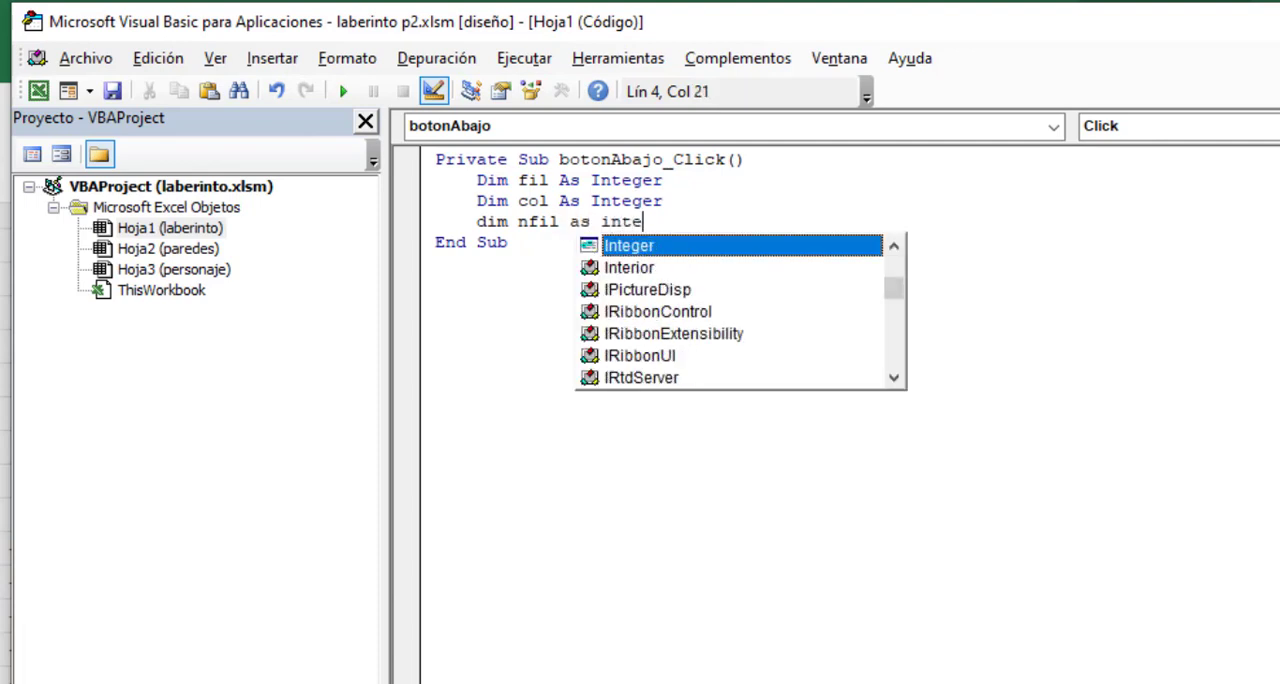
{"action": "key", "text": "Return"}
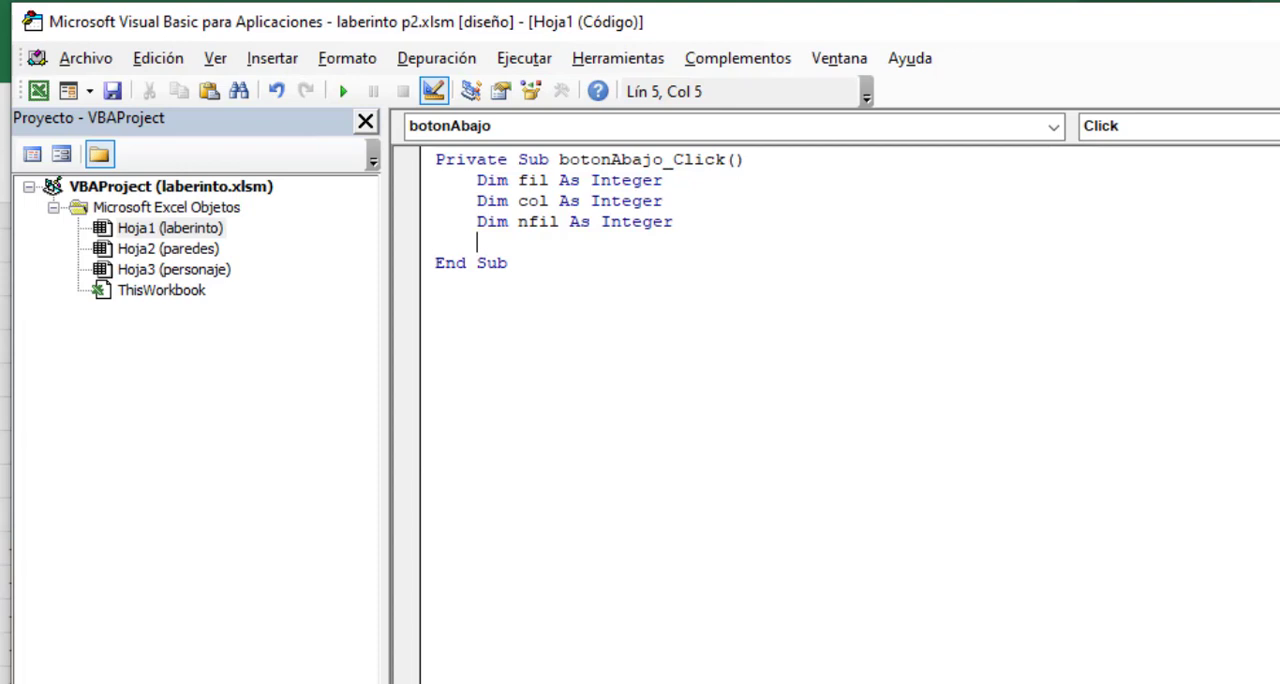
{"action": "type", "text": "dim ncol as inte"}
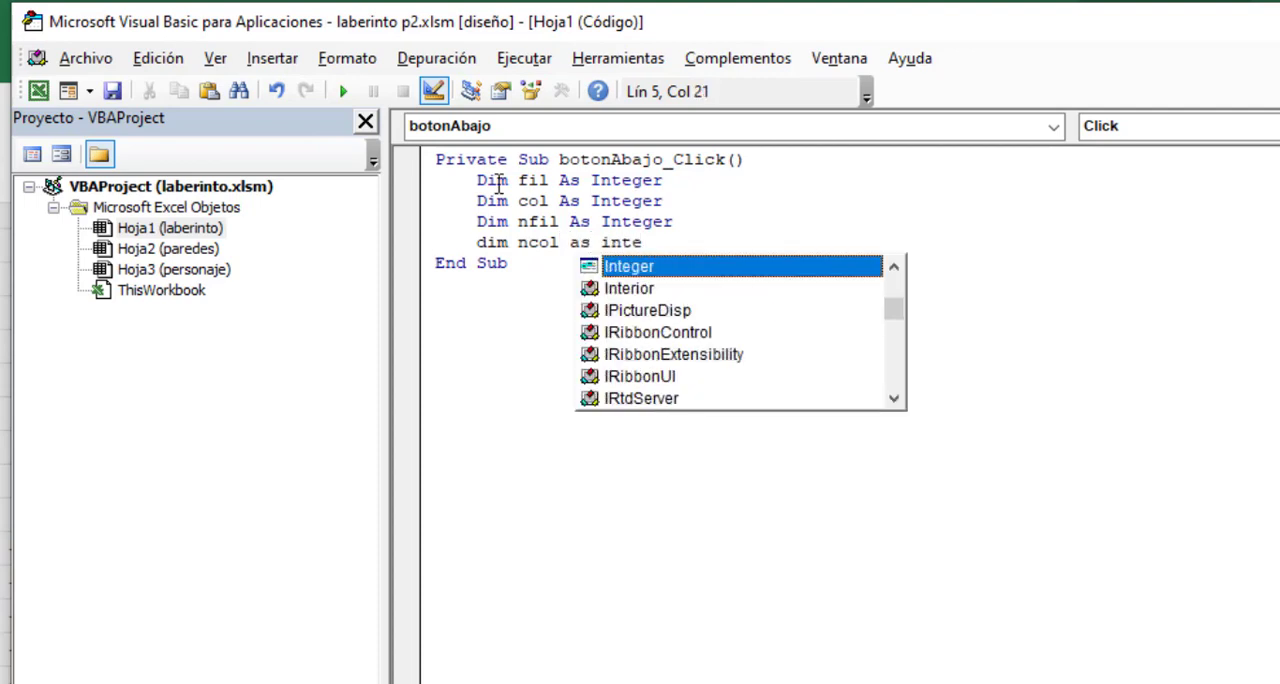
{"action": "key", "text": "Tab"}
{"action": "key", "text": "Return"}
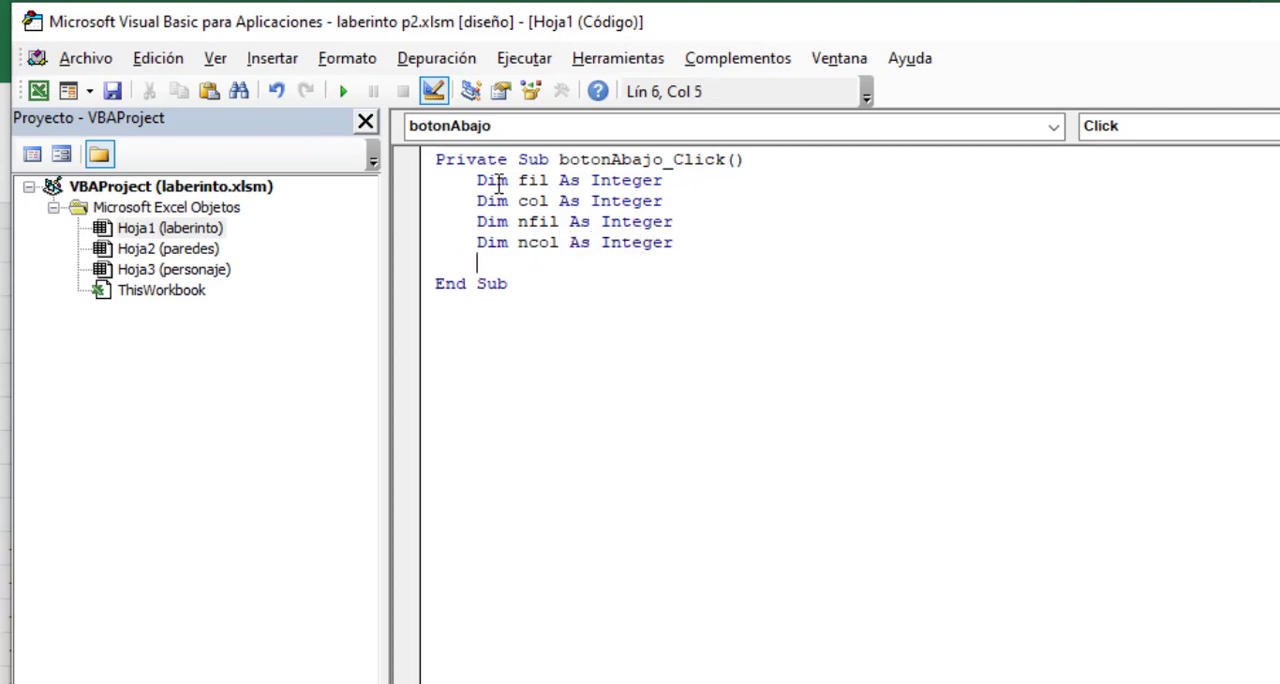
- Begin an assignment to fil below the declarations, checking the stored row and column cells on the personaje sheet
{"action": "key", "text": "Return"}
{"action": "key", "text": "Return"}
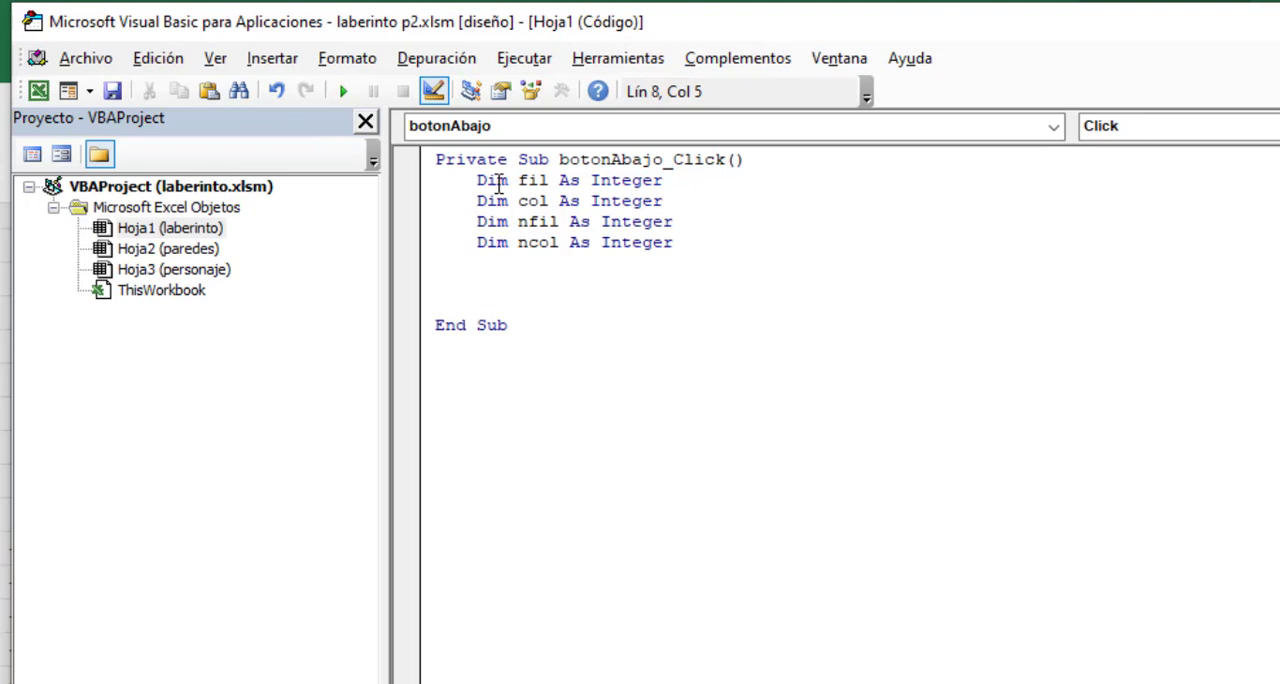
{"action": "key", "text": "Up"}
{"action": "type", "text": "fil ="}
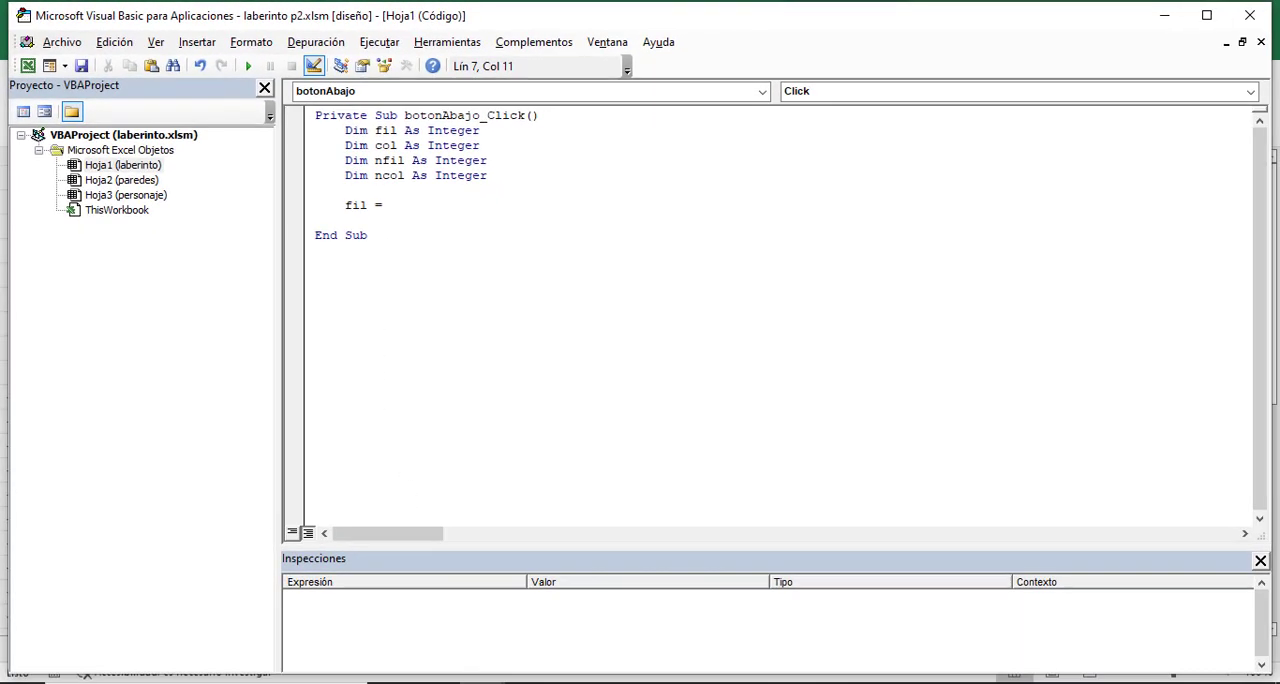
{"action": "mouse_move", "coordinate": [480, 680]}
{"action": "left_click", "coordinate": [440, 642]}
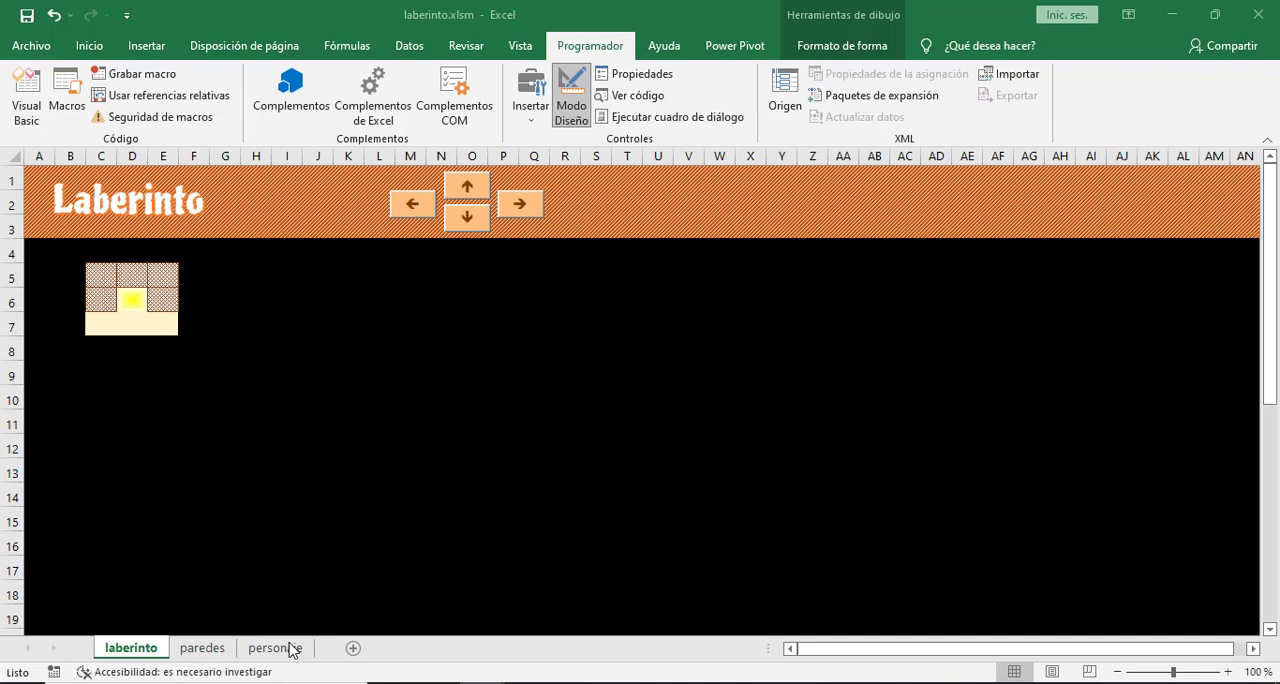
{"action": "left_click", "coordinate": [289, 648]}
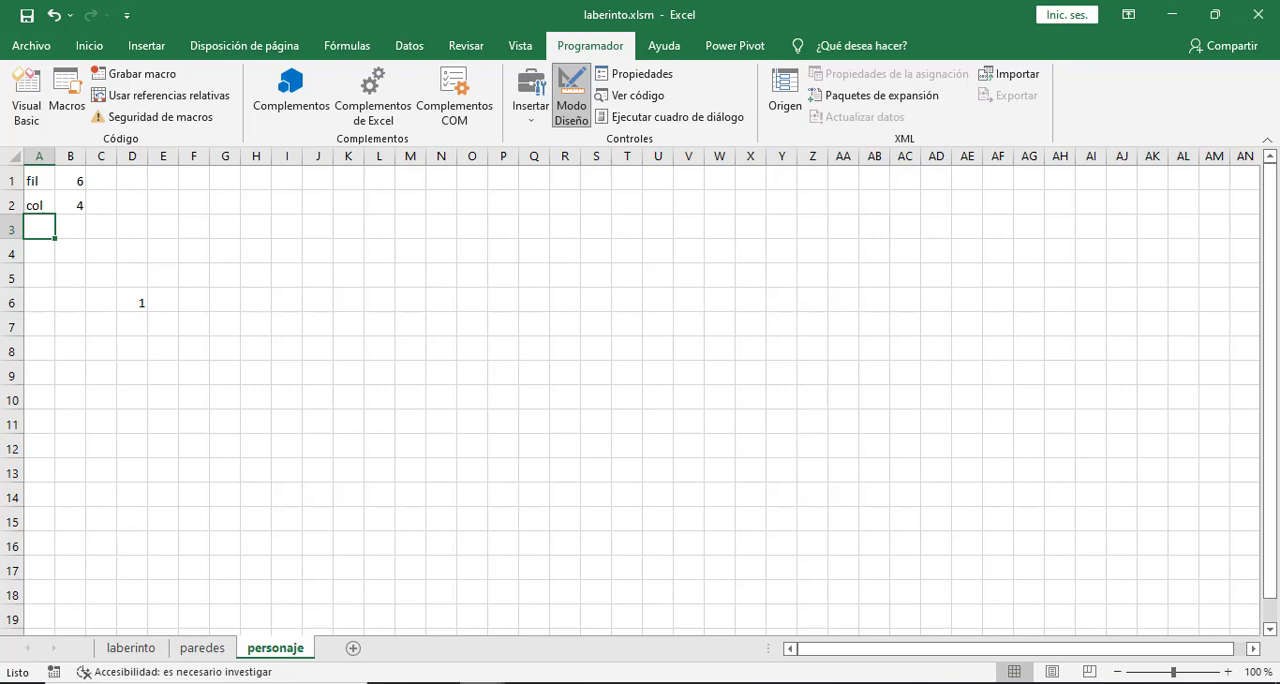
{"action": "left_click", "coordinate": [557, 620]}
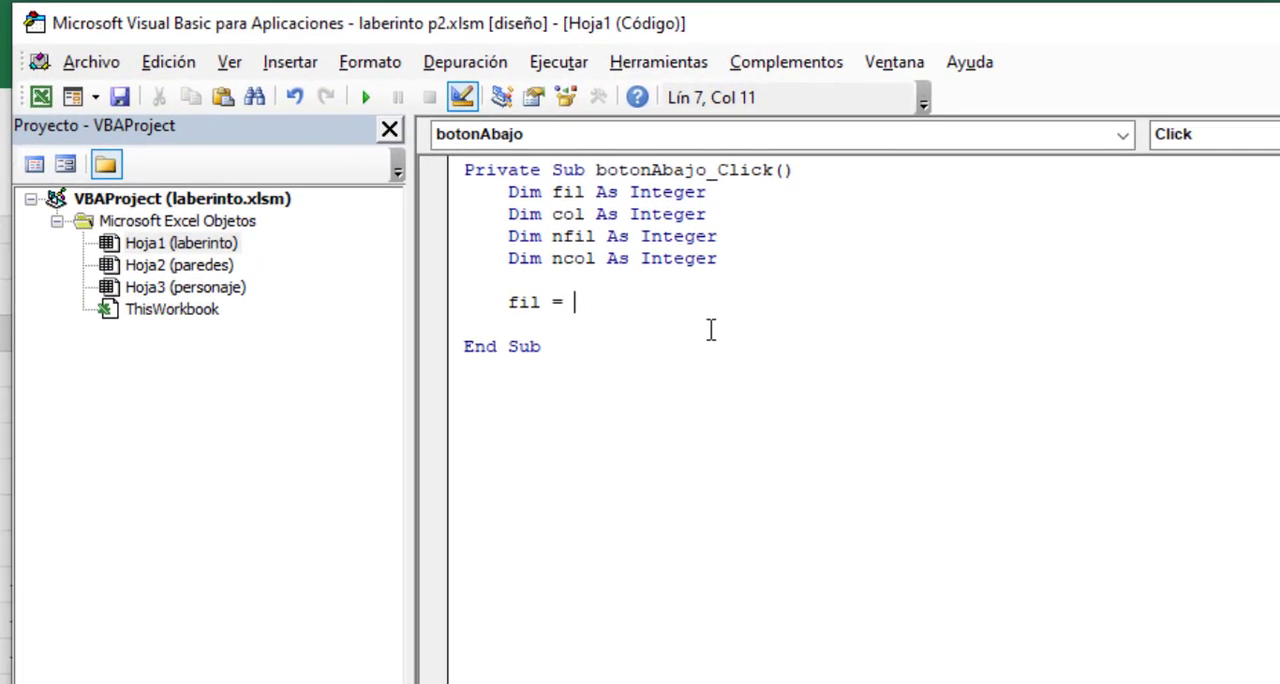
- Complete the assignment so that fil takes the value of cell b1 on Hoja3
{"action": "type", "text": "Hoja3."}
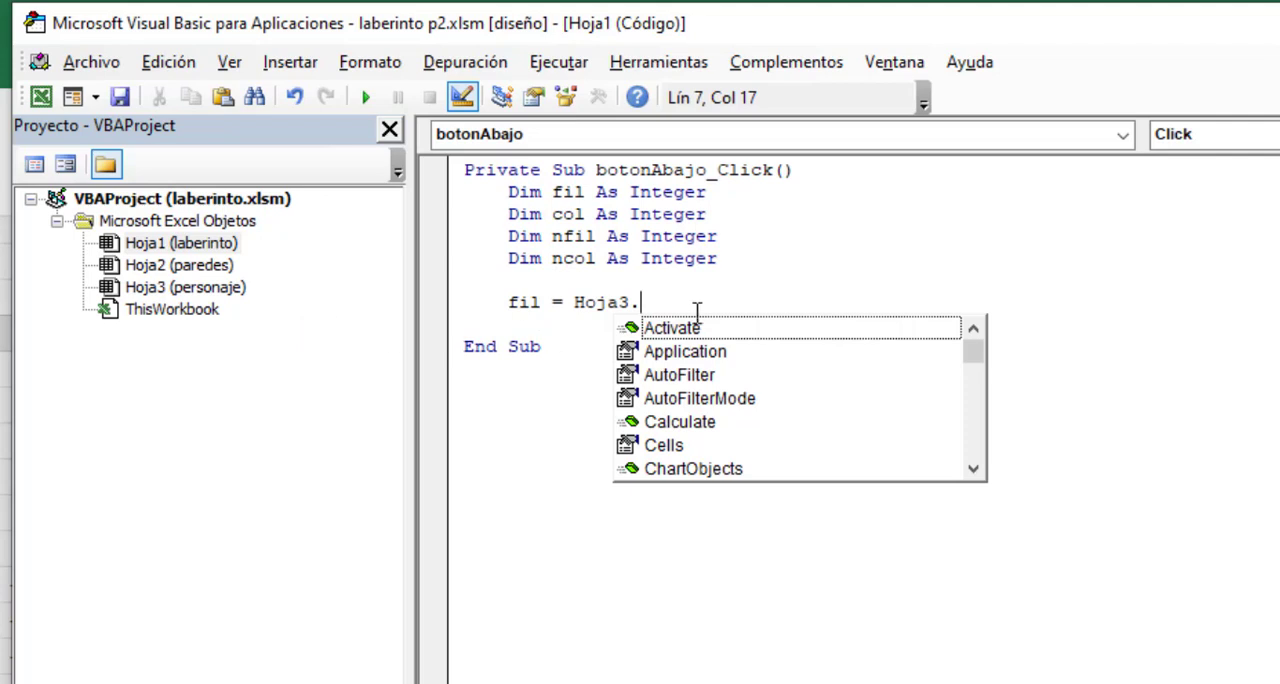
{"action": "type", "text": "Range("}
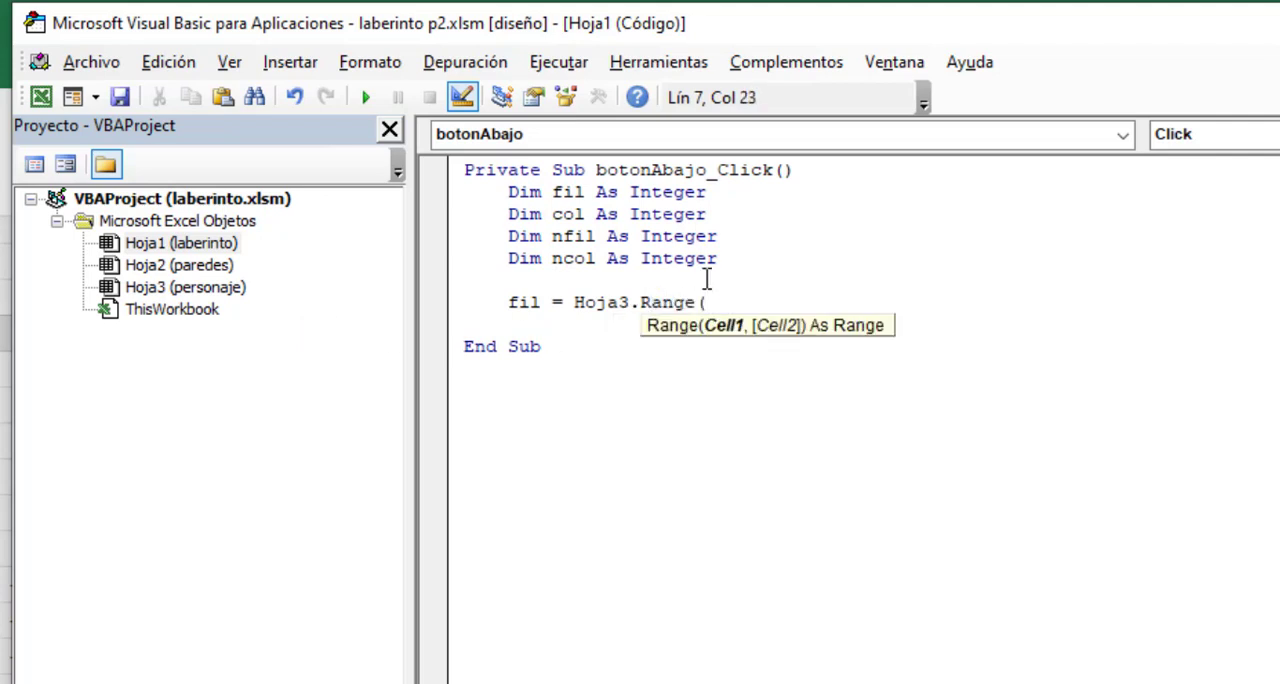
{"action": "type", "text": "\"bl\")"}
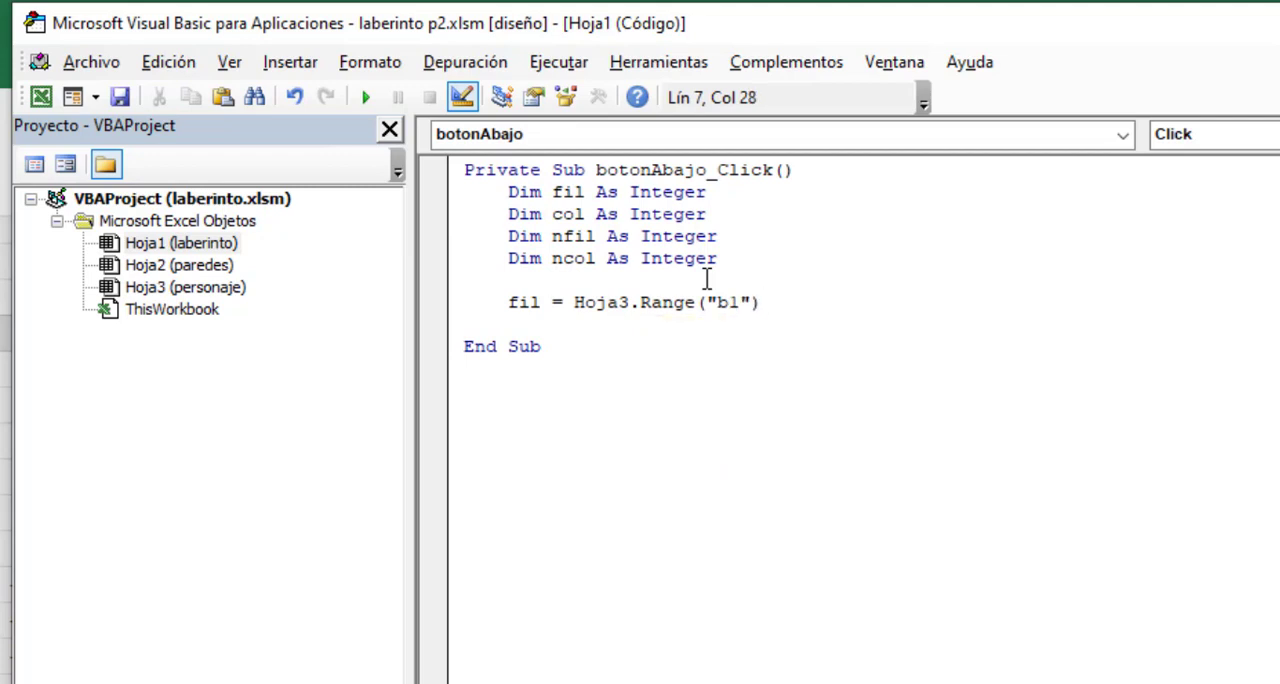
{"action": "type", "text": "."}
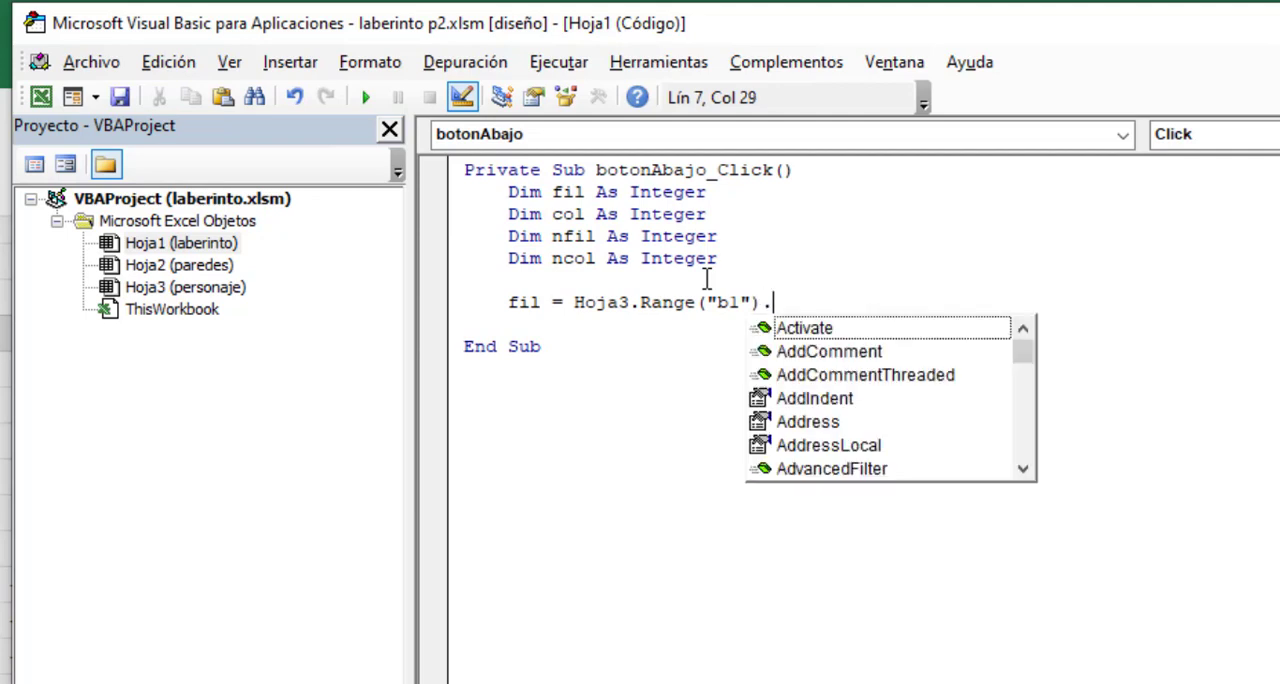
{"action": "type", "text": "value"}
{"action": "key", "text": "Return"}
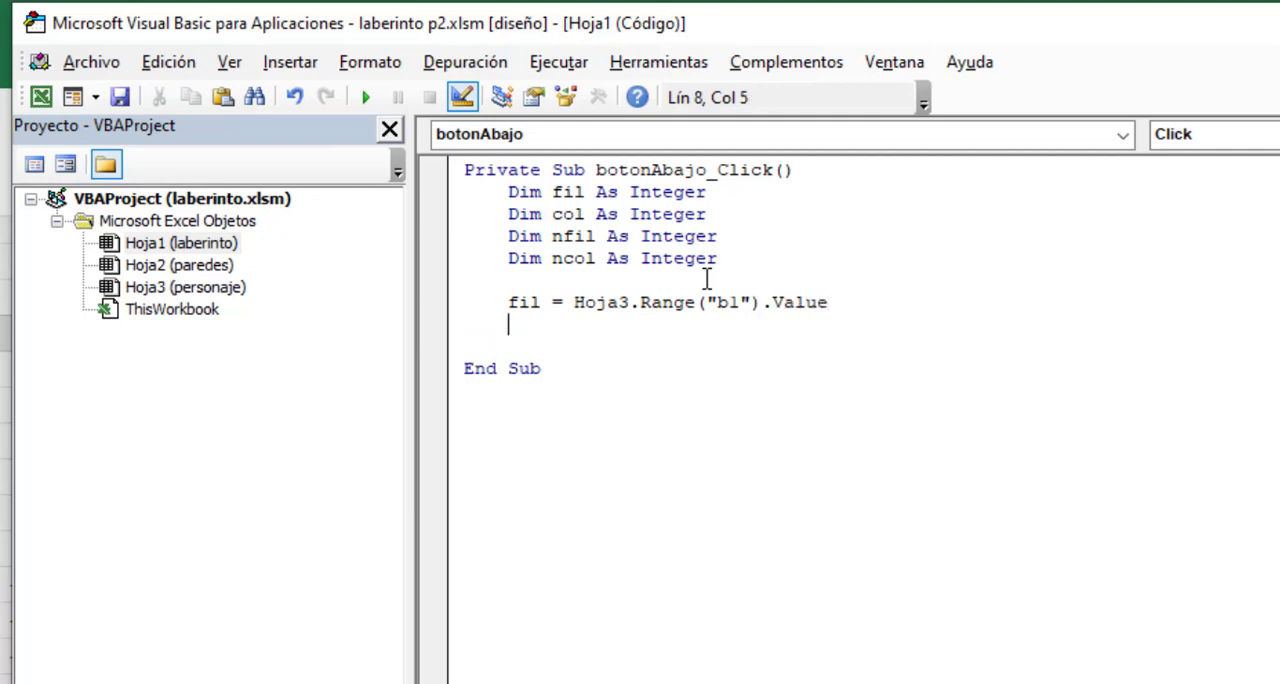
- Assign the value of cell b2 on Hoja3 to col, and check cells B1 and B2 on the personaje sheet
{"action": "type", "text": "col = Hoja3.Rang"}
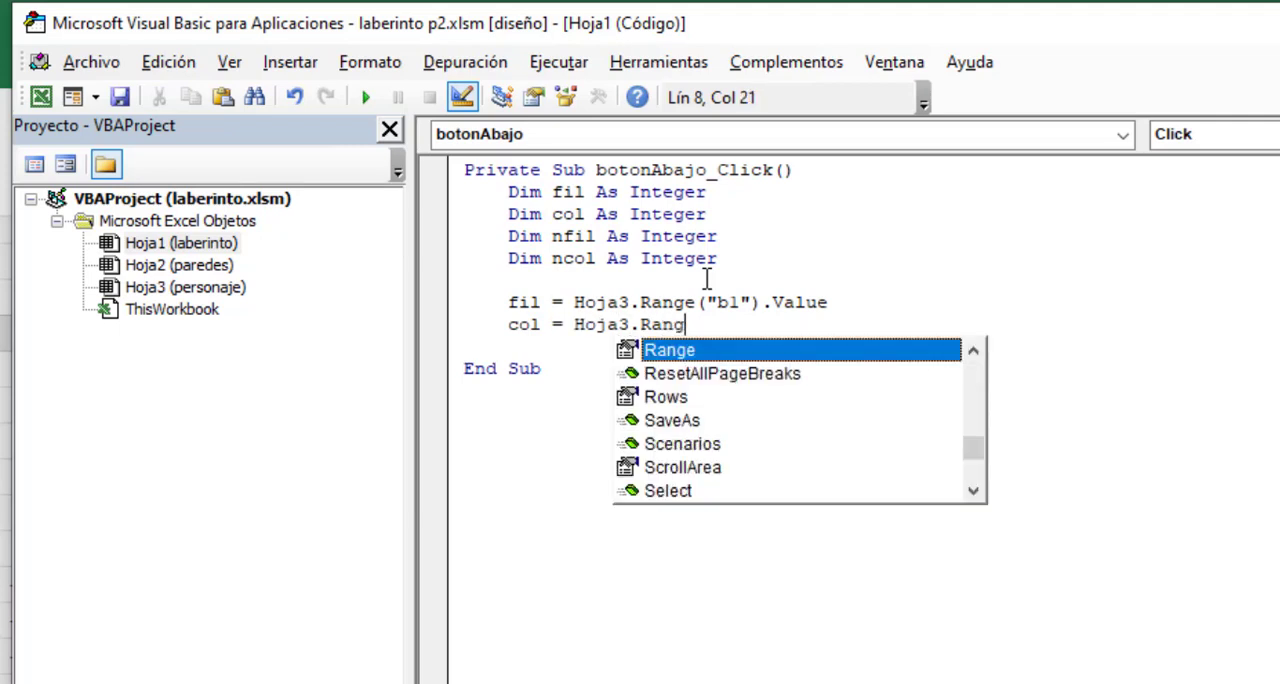
{"action": "type", "text": "e(\"b2\""}
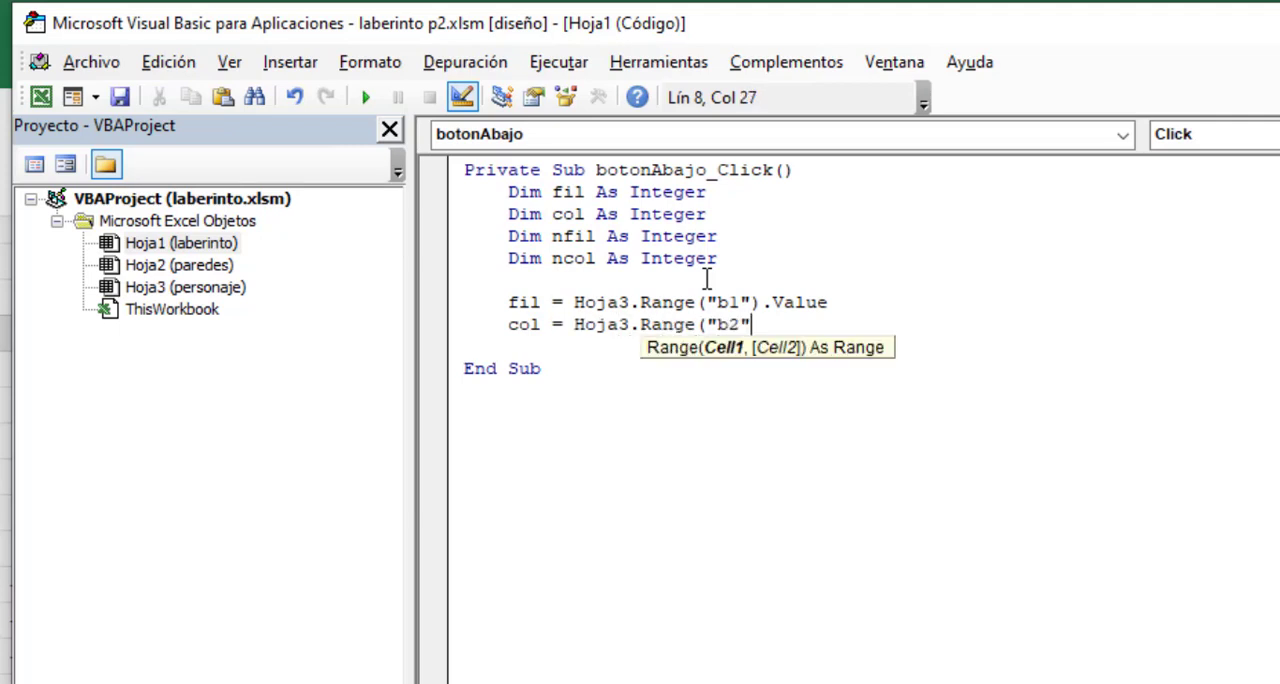
{"action": "type", "text": ").value"}
{"action": "key", "text": "Return"}
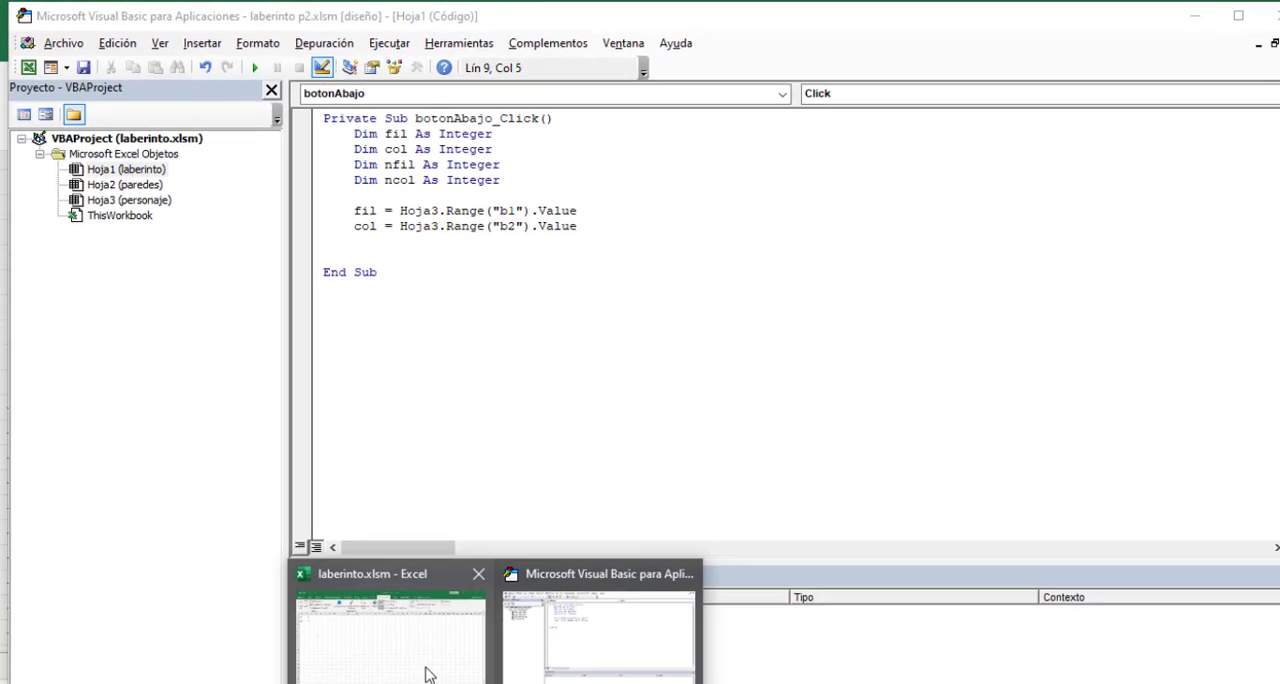
{"action": "left_click", "coordinate": [423, 668]}
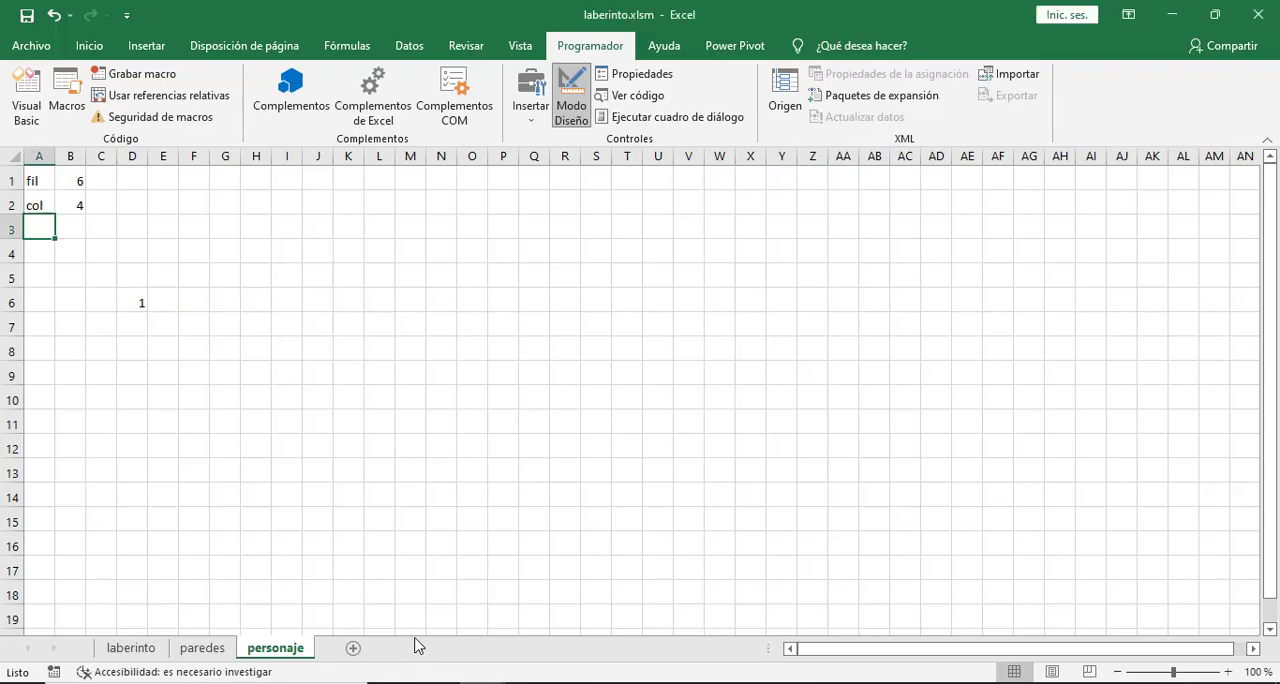
{"action": "left_click", "coordinate": [80, 181]}
{"action": "left_click", "coordinate": [76, 200]}
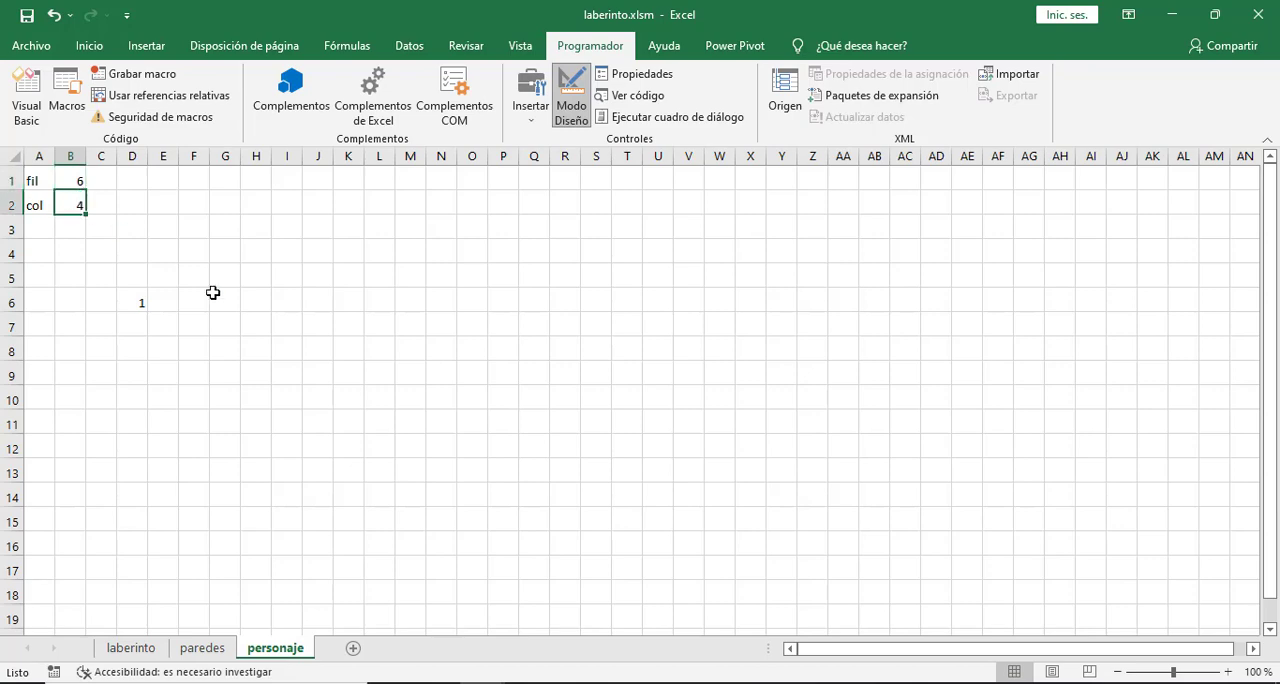
{"action": "left_click", "coordinate": [556, 628]}
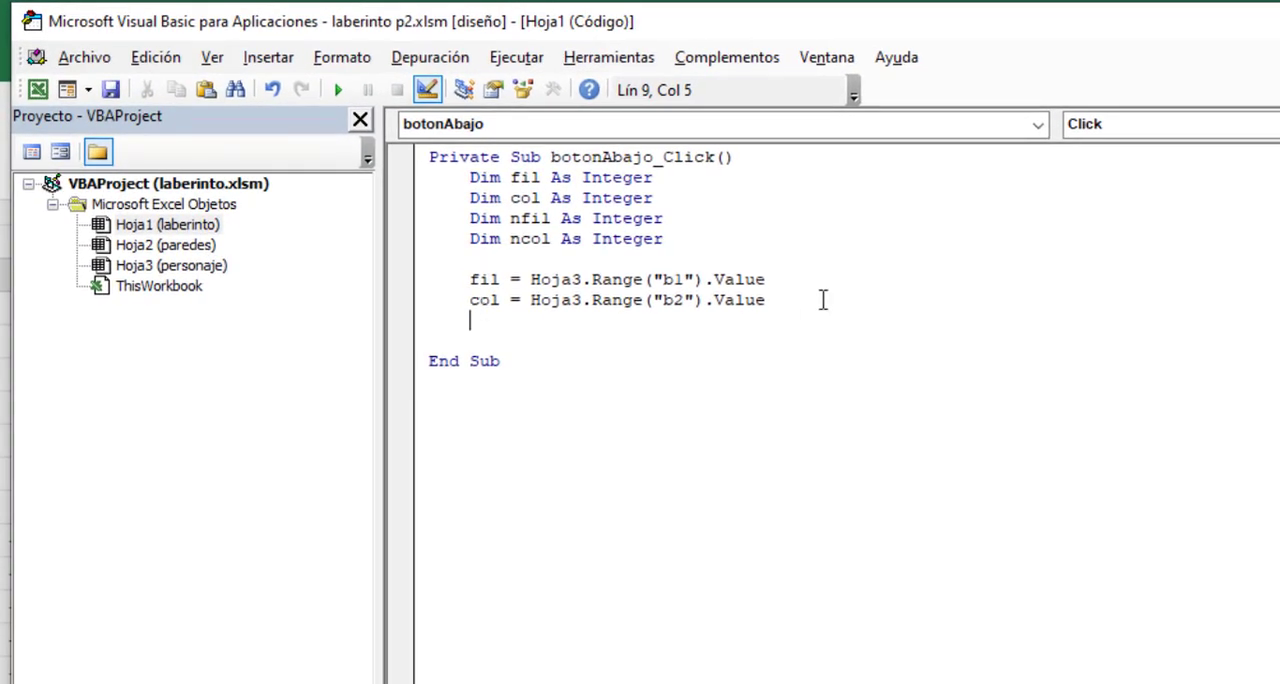
- After a blank line, set the new row variable nfil to fil + 1
{"action": "key", "text": "Return"}
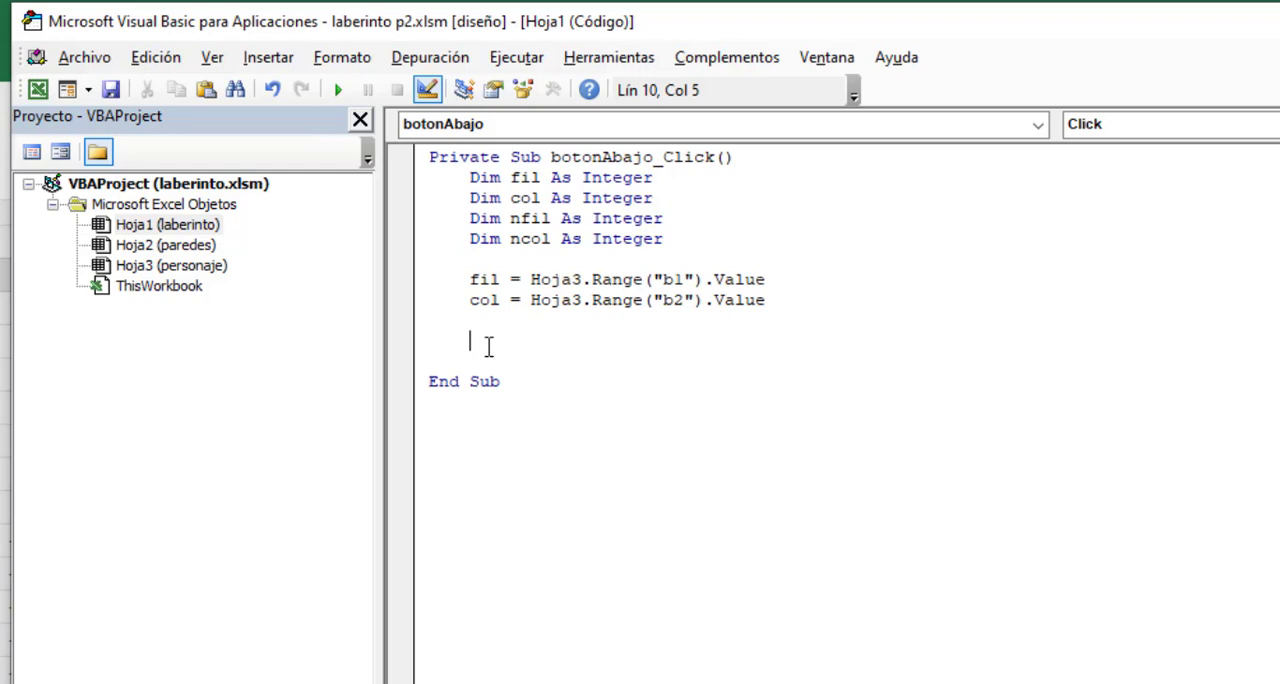
{"action": "type", "text": "nfil = fil + 1"}
{"action": "key", "text": "Return"}
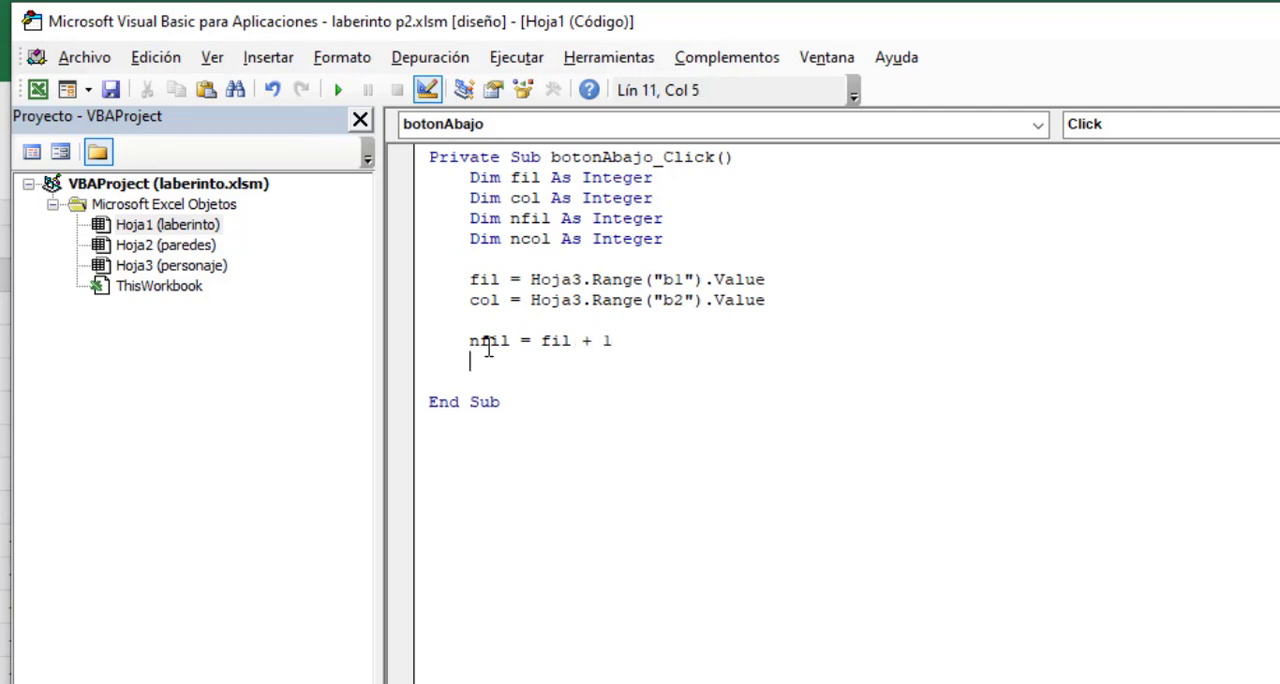
- Set the new column variable ncol equal to col, followed by a blank line
{"action": "type", "text": "ncol = co"}
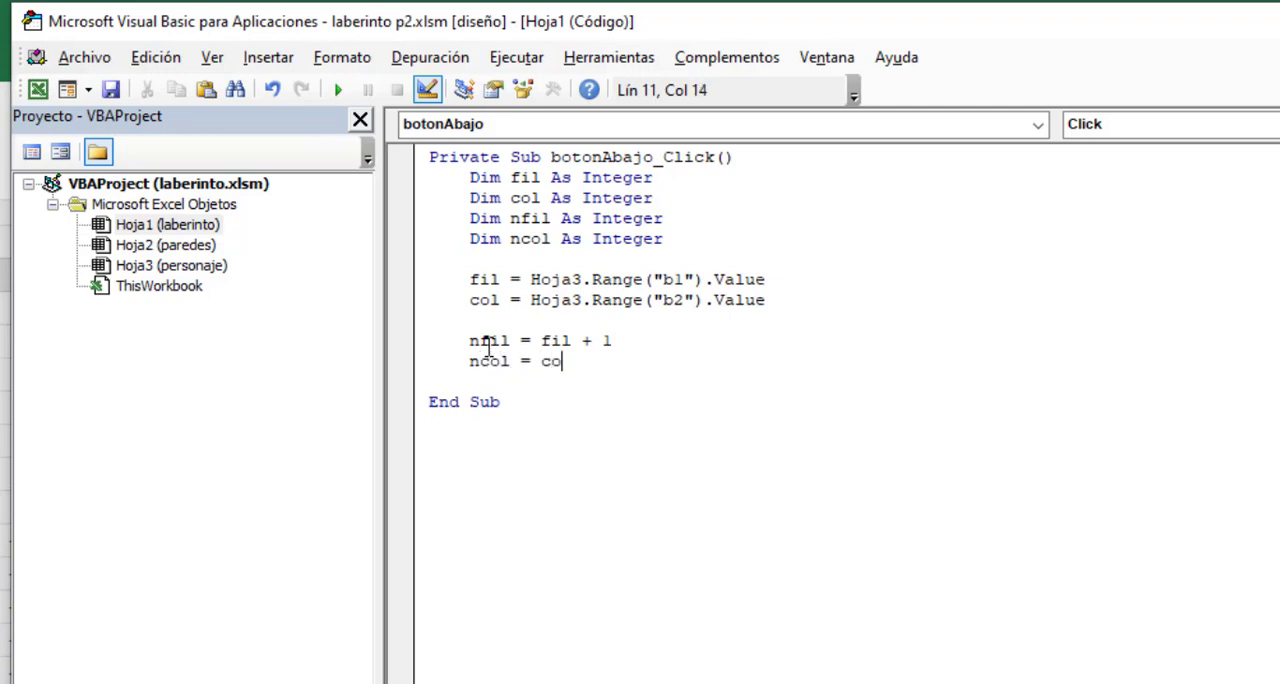
{"action": "type", "text": "l"}
{"action": "key", "text": "Return"}
{"action": "key", "text": "Return"}
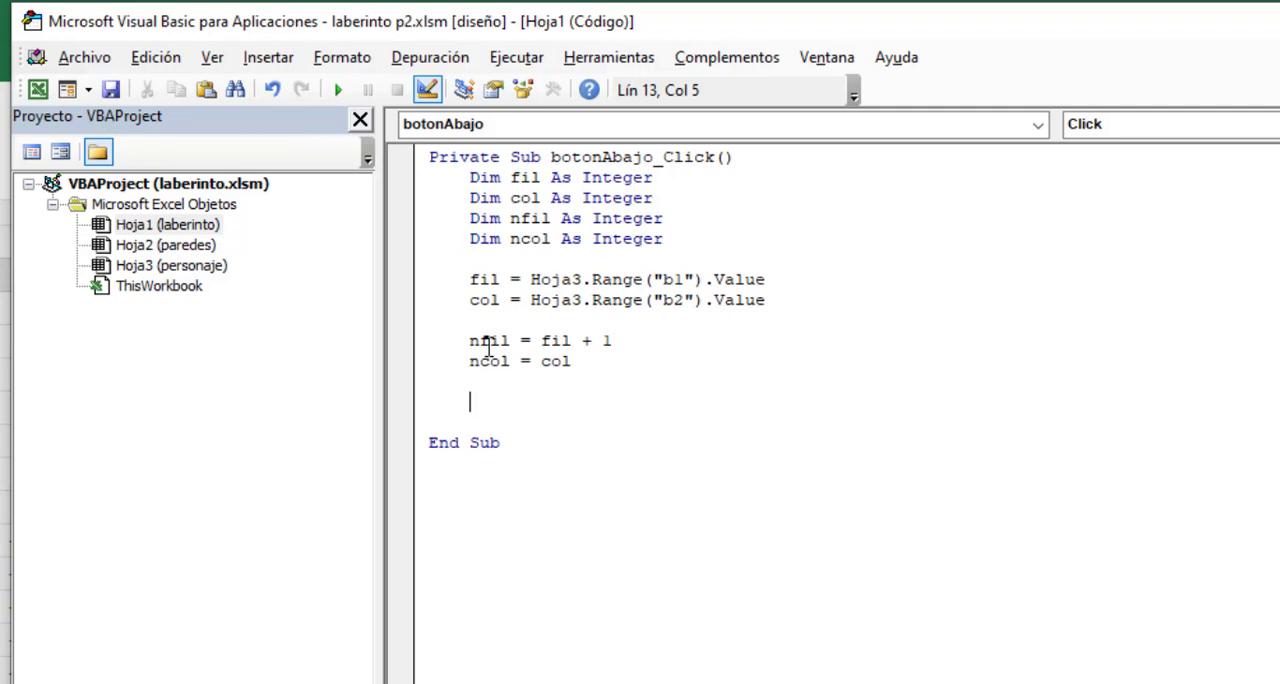
- Add an If condition testing whether the Hoja2 cell at row nfil and column ncol has the value 1
{"action": "type", "text": "if"}
{"action": "type", "text": "Hoja"}
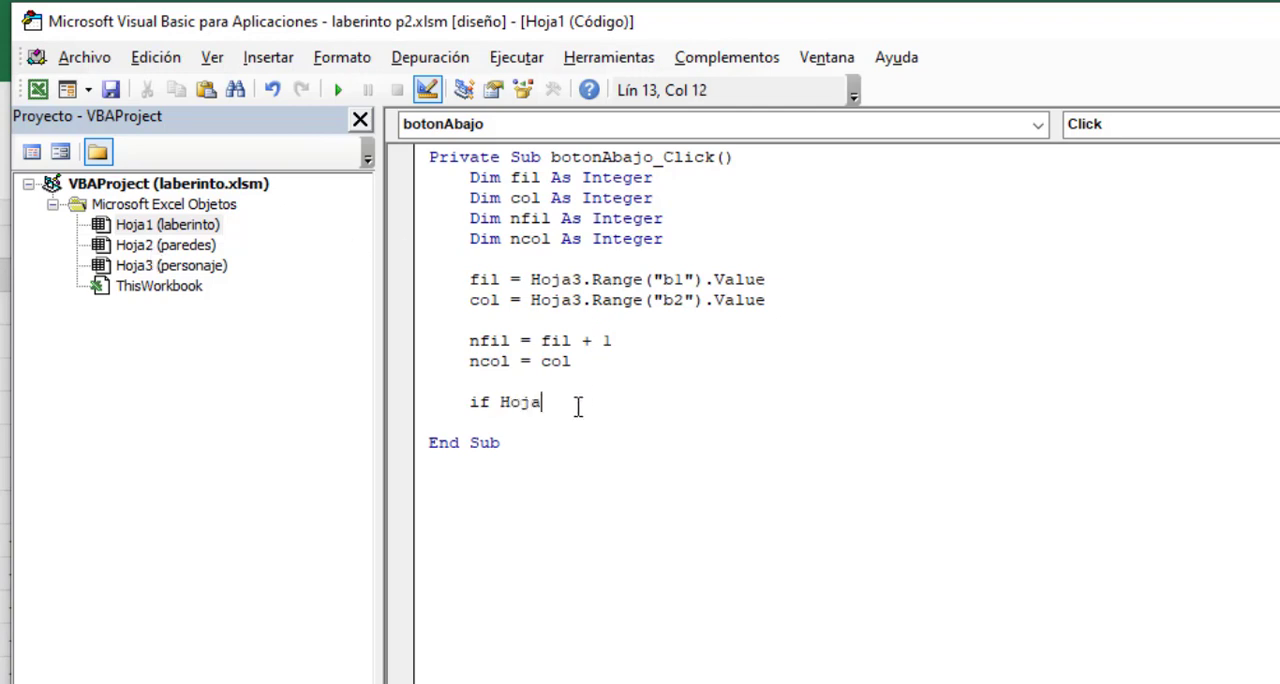
{"action": "type", "text": "2."}
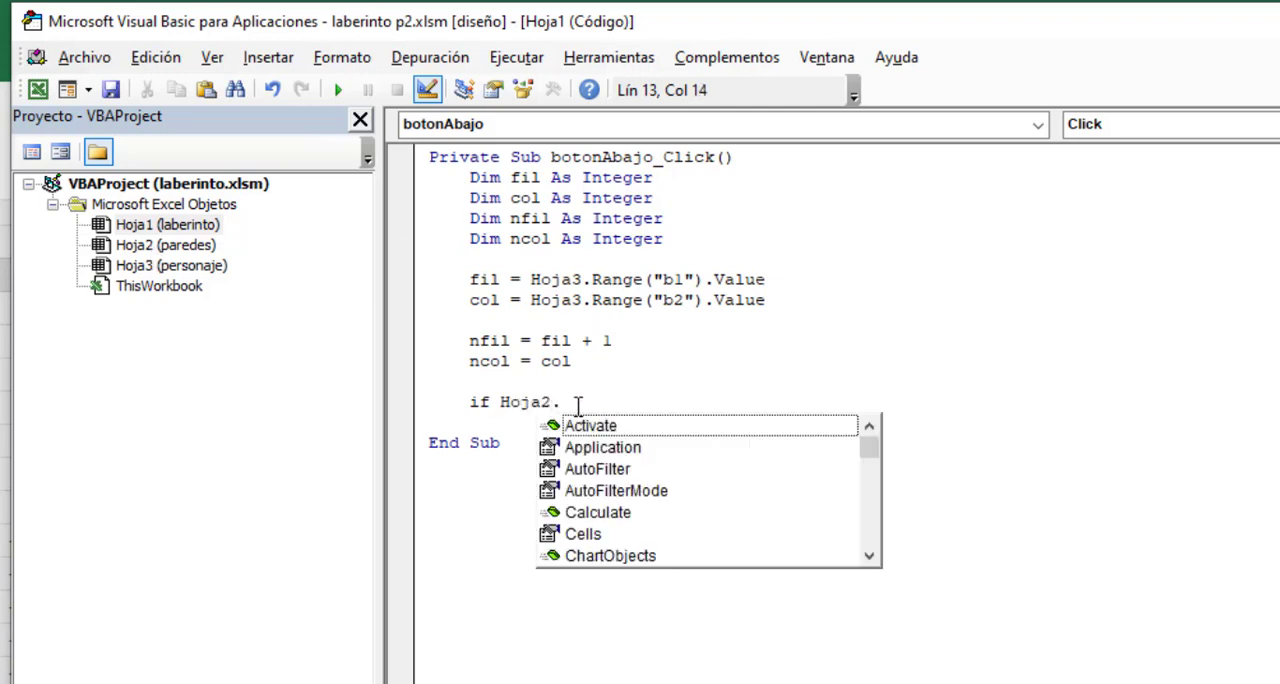
{"action": "type", "text": "Cells"}
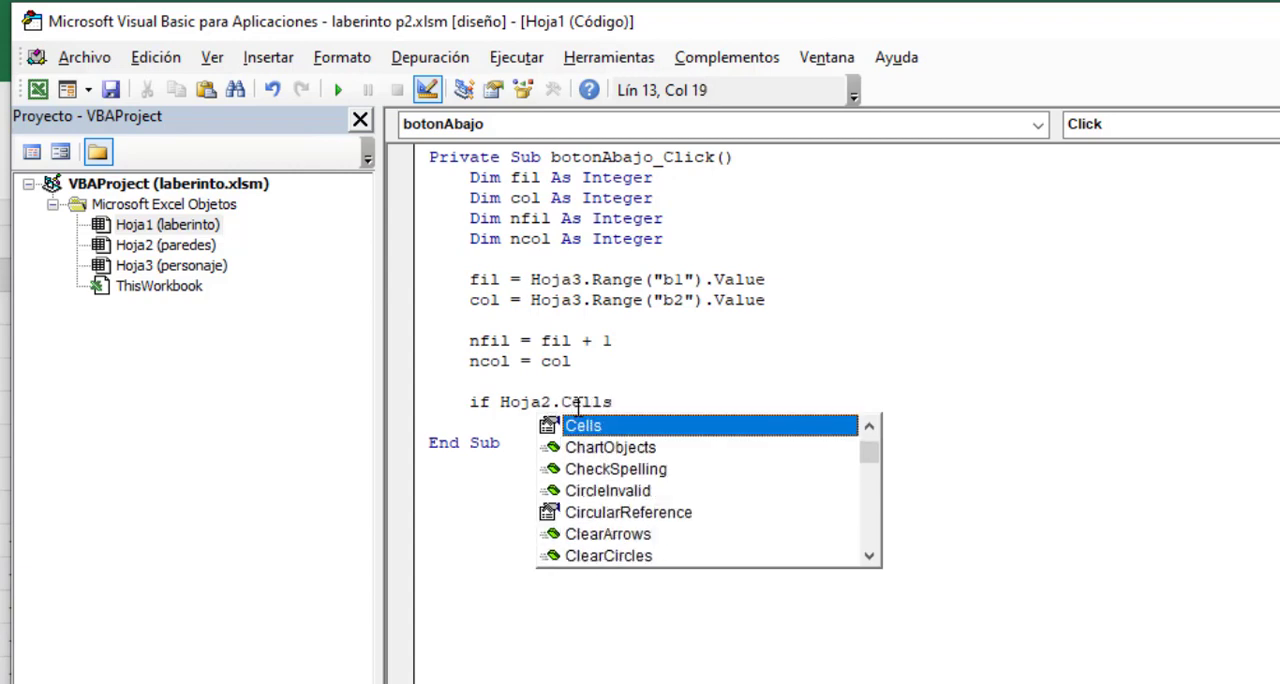
{"action": "type", "text": "("}
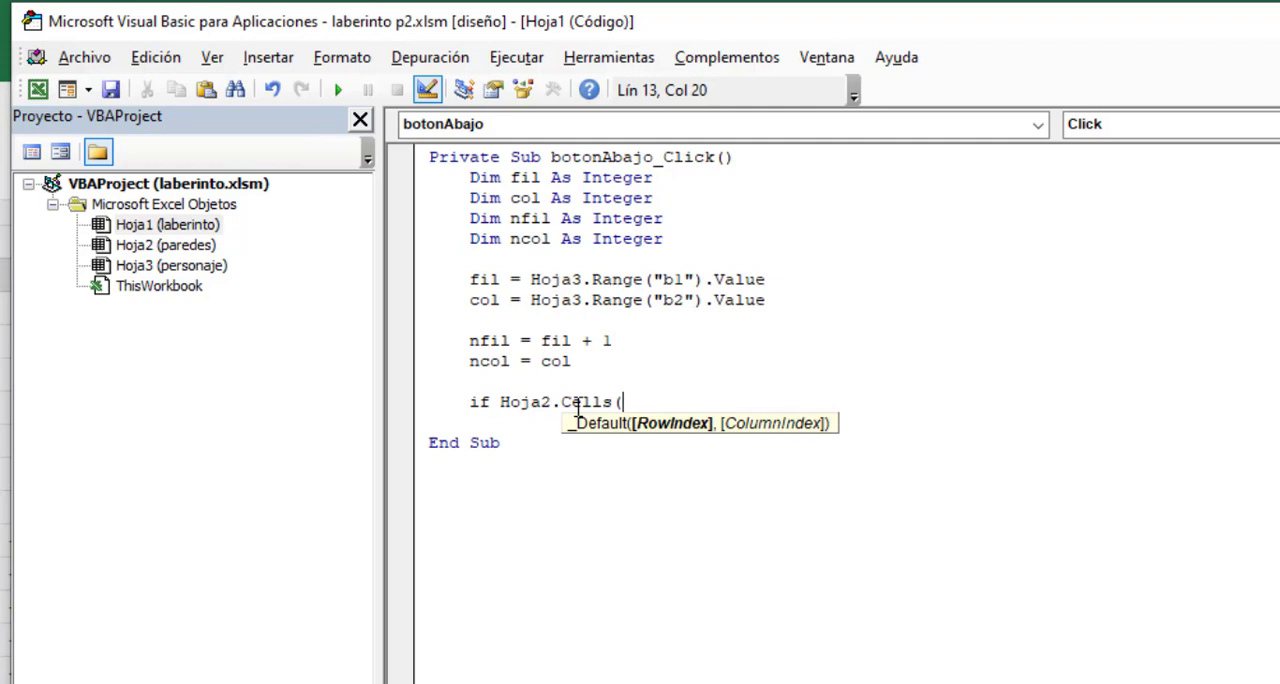
{"action": "type", "text": "nfil,"}
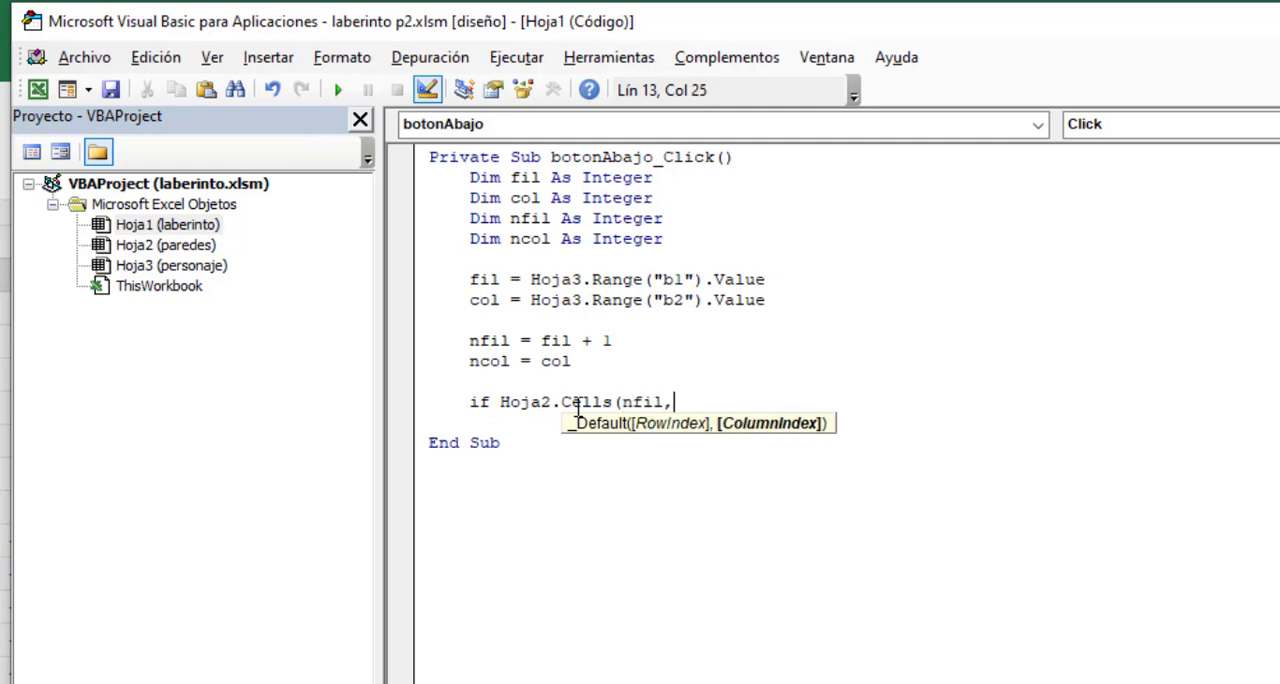
{"action": "type", "text": "ncol)"}
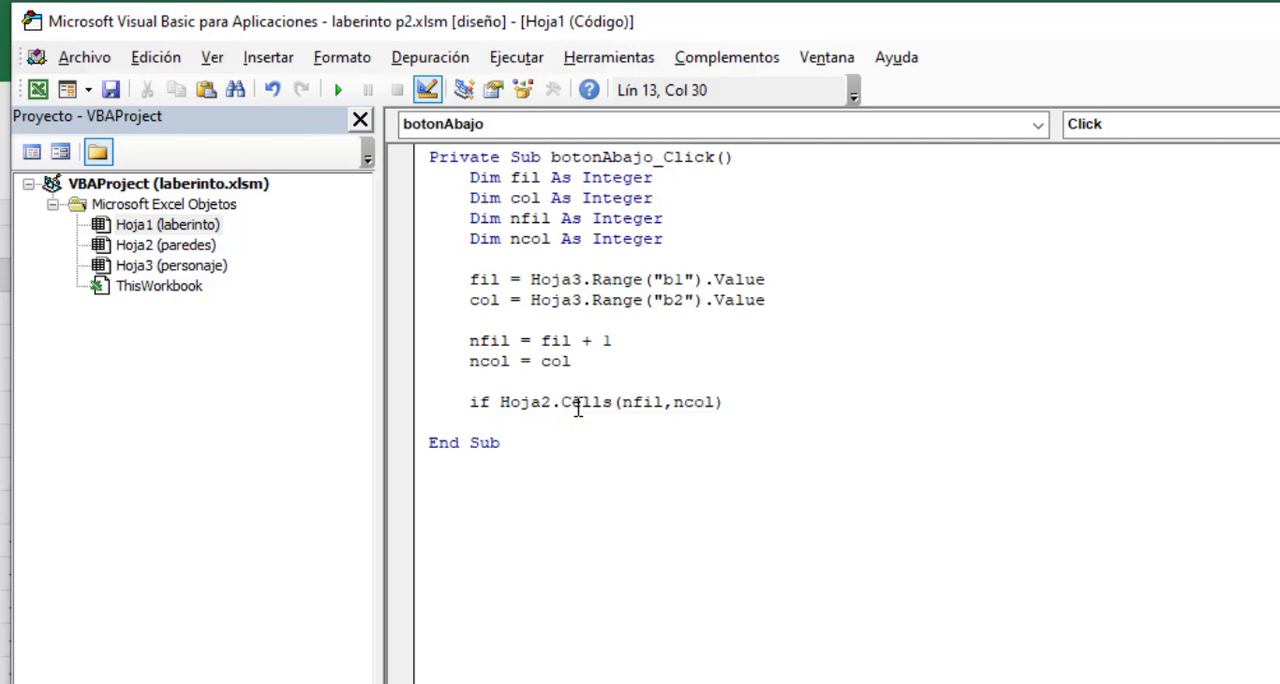
{"action": "type", "text": ".value = 1"}
{"action": "type", "text": "then"}
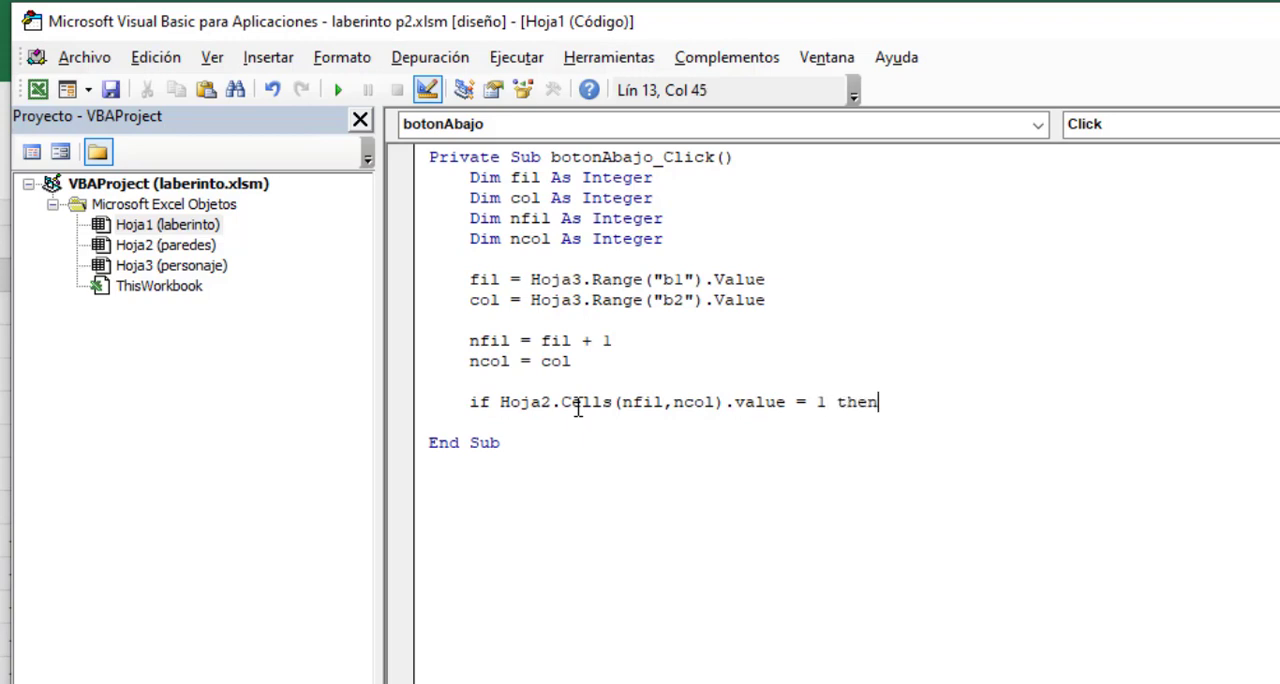
{"action": "key", "text": "Return"}
- Inside the If block, show a message box with the text "¡Hay una pared!"
{"action": "key", "text": "Tab"}
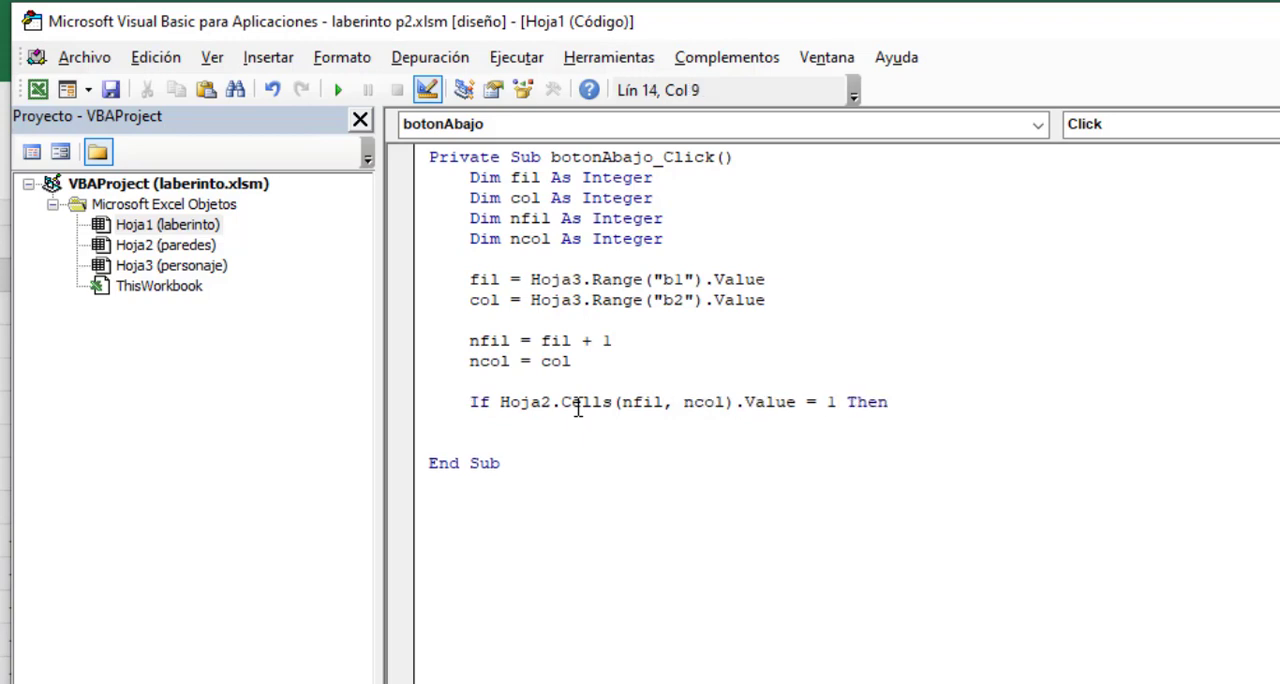
{"action": "type", "text": "msgbox "}
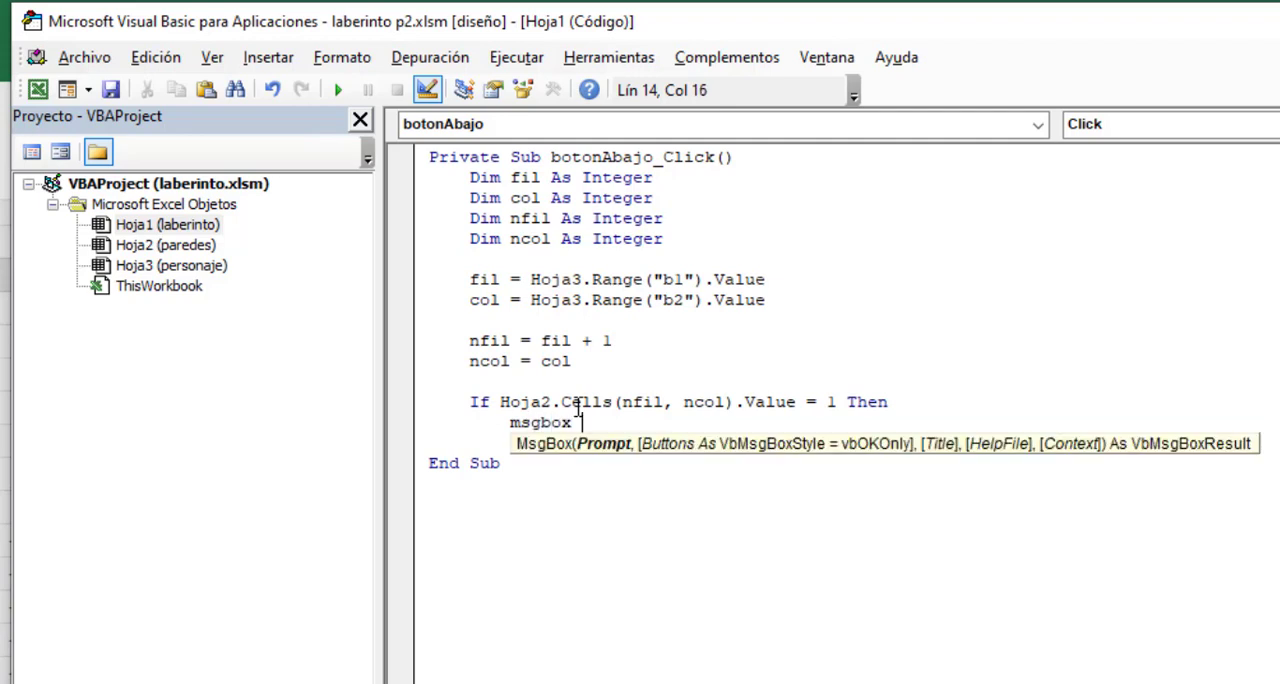
{"action": "type", "text": "\""}
{"action": "type", "text": "¡"}
{"action": "key", "text": "BackSpace"}
{"action": "type", "text": "¡Hay una pare"}
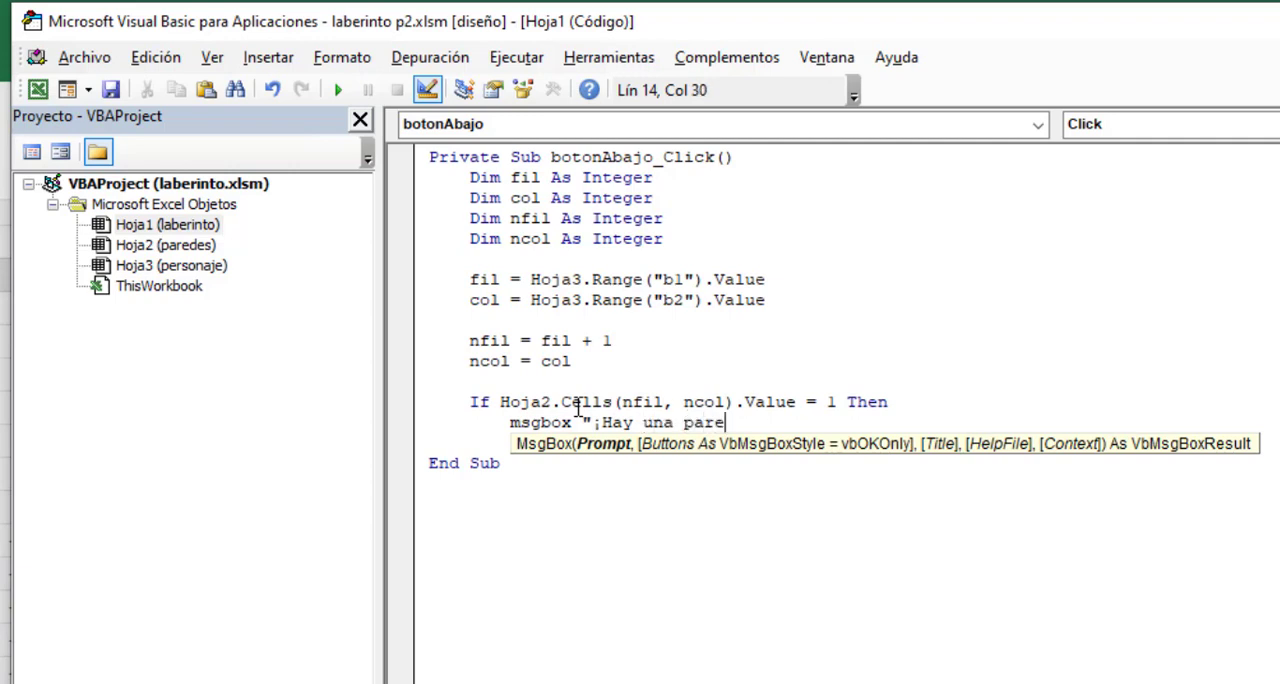
{"action": "type", "text": "d!\""}
{"action": "key", "text": "Return"}
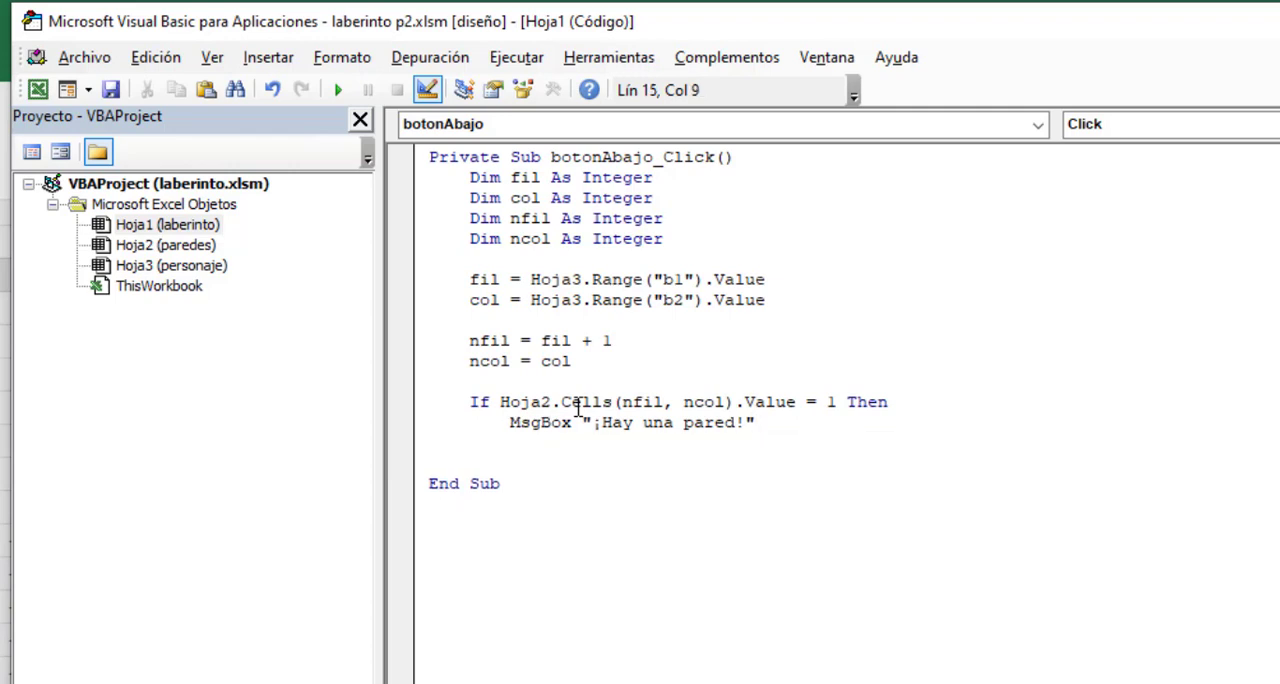
- Add an ElseIf condition testing whether the Hoja2 cell at row nfil and column ncol has the value 3
{"action": "key", "text": "BackSpace"}
{"action": "type", "text": "ele"}
{"action": "key", "text": "BackSpace"}
{"action": "type", "text": "seif H"}
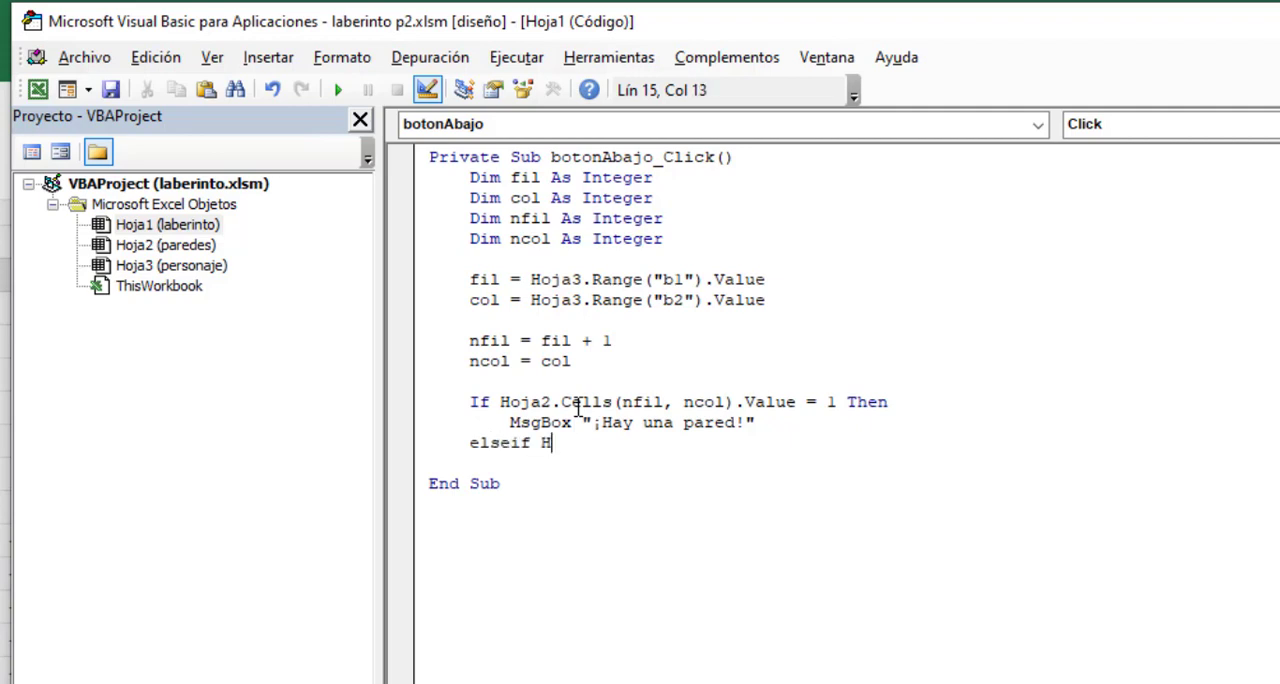
{"action": "type", "text": "oja2.Cell"}
{"action": "type", "text": "s"}
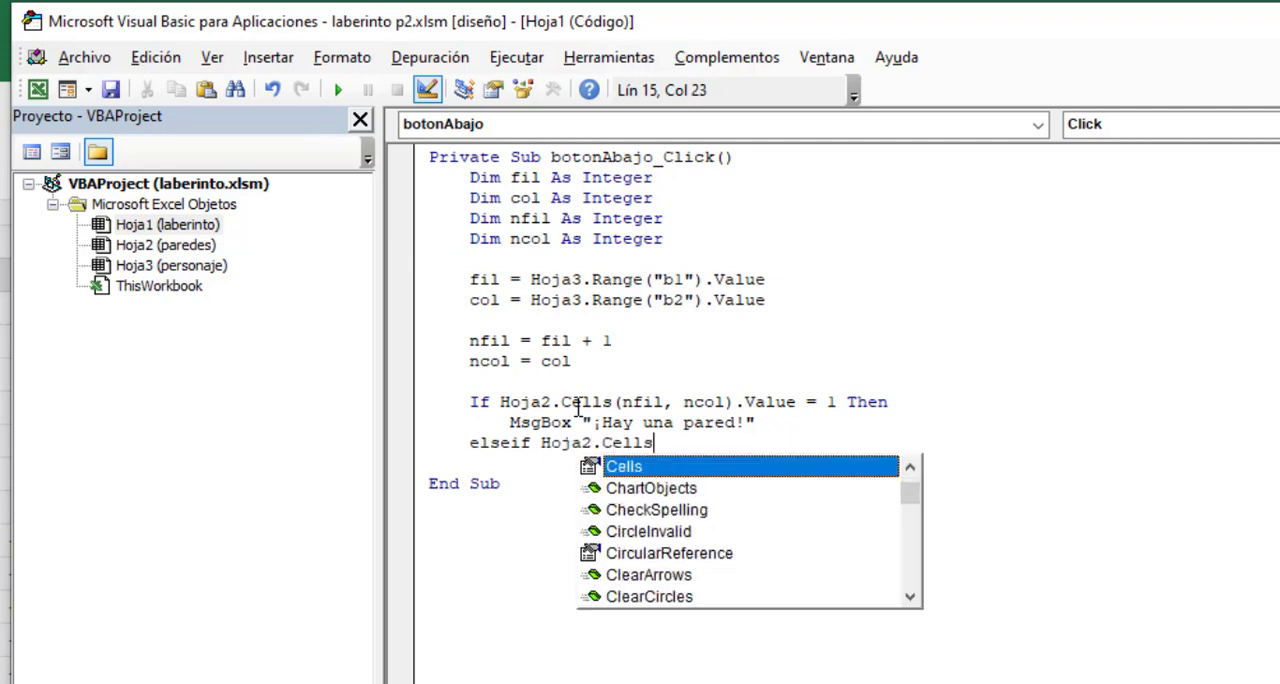
{"action": "type", "text": "(n"}
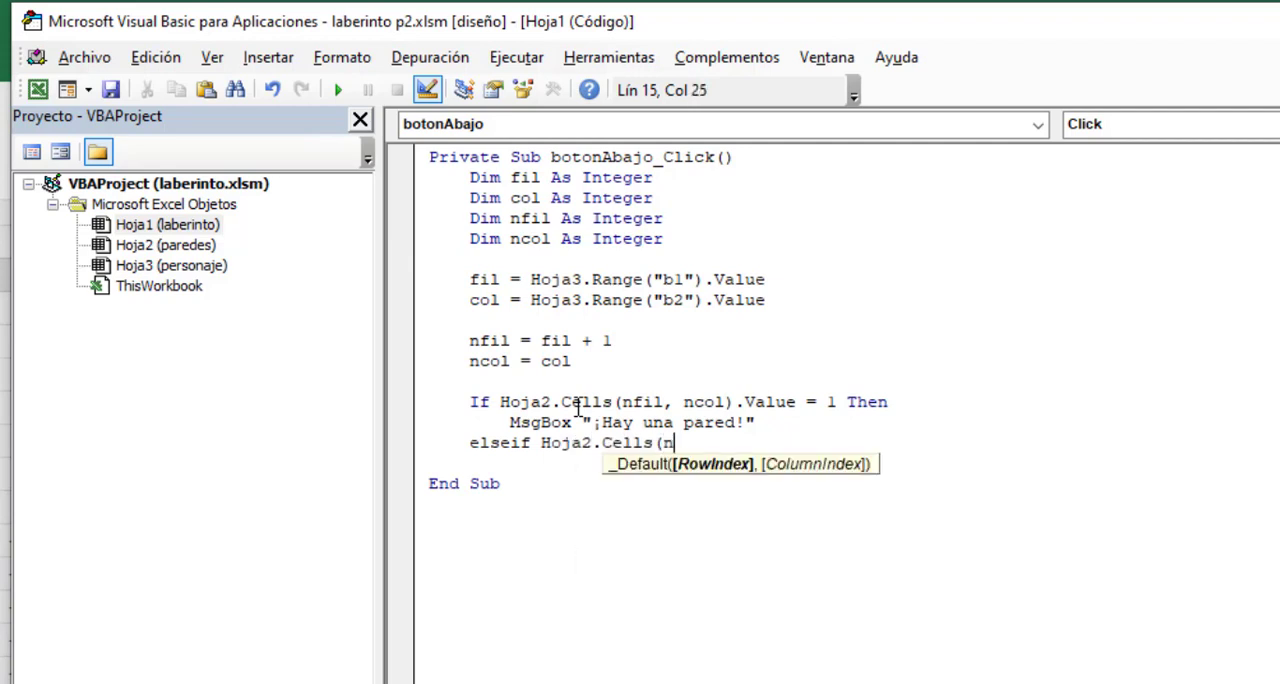
{"action": "type", "text": "fil,"}
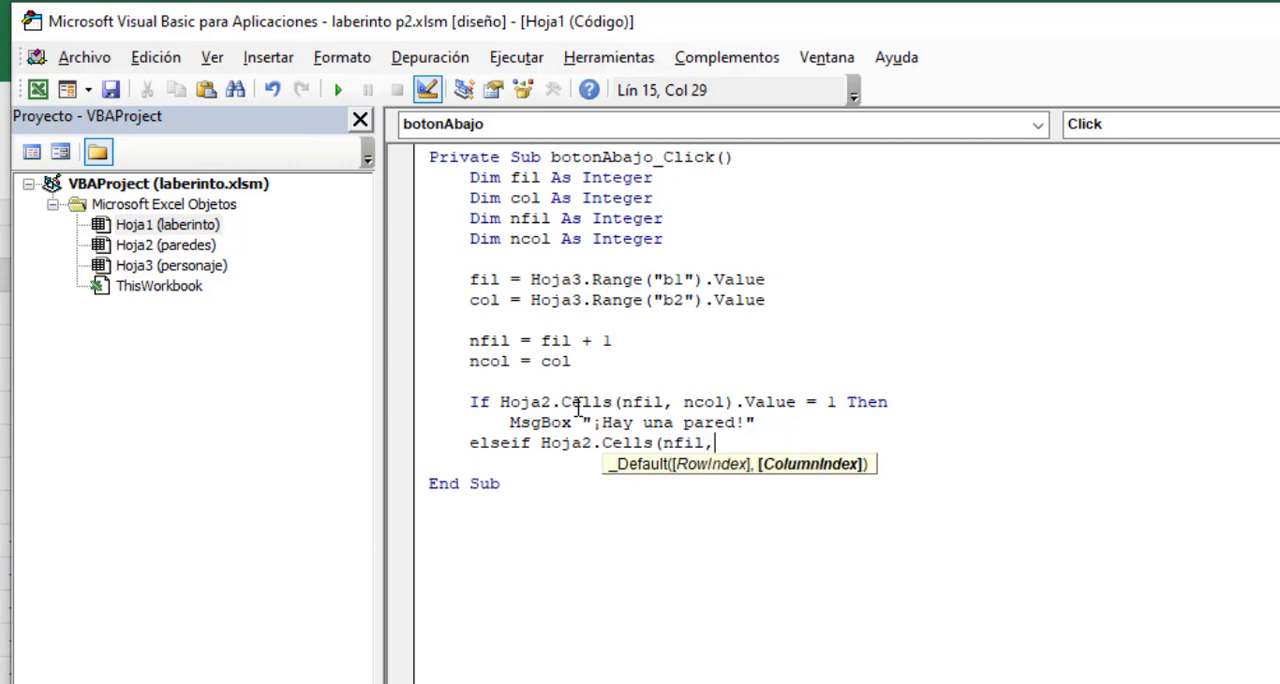
{"action": "type", "text": "ncol)"}
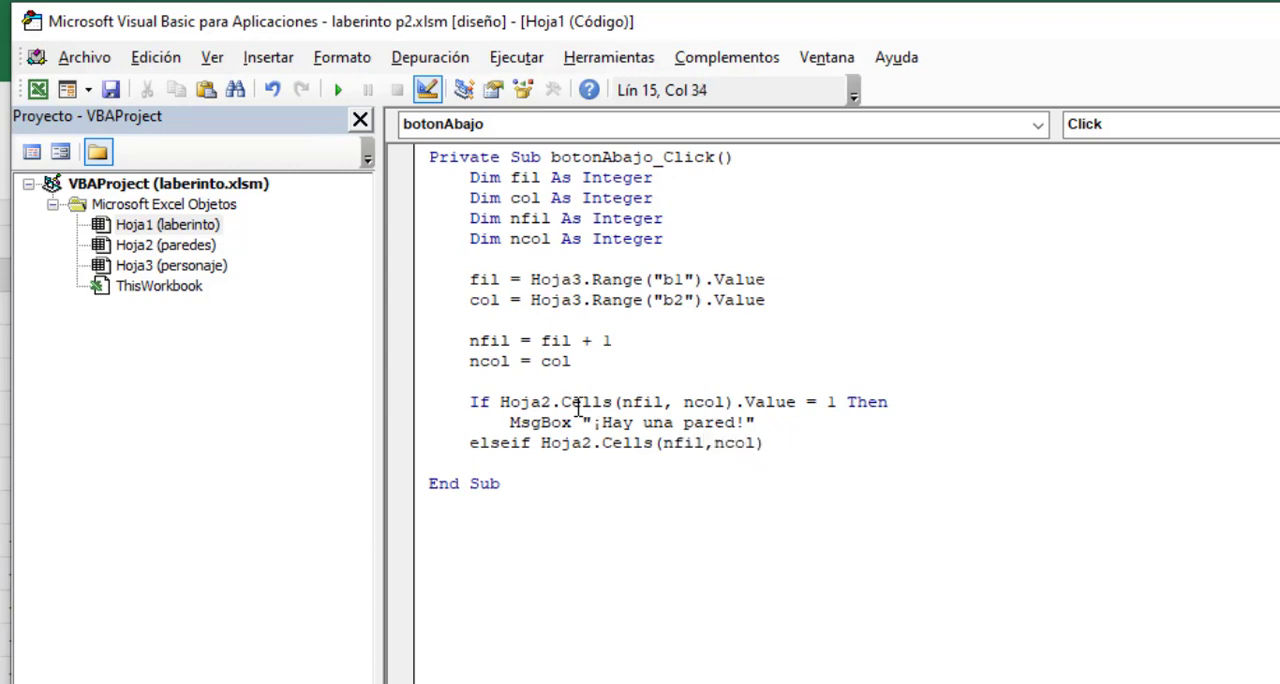
{"action": "type", "text": ".value = 3 then"}
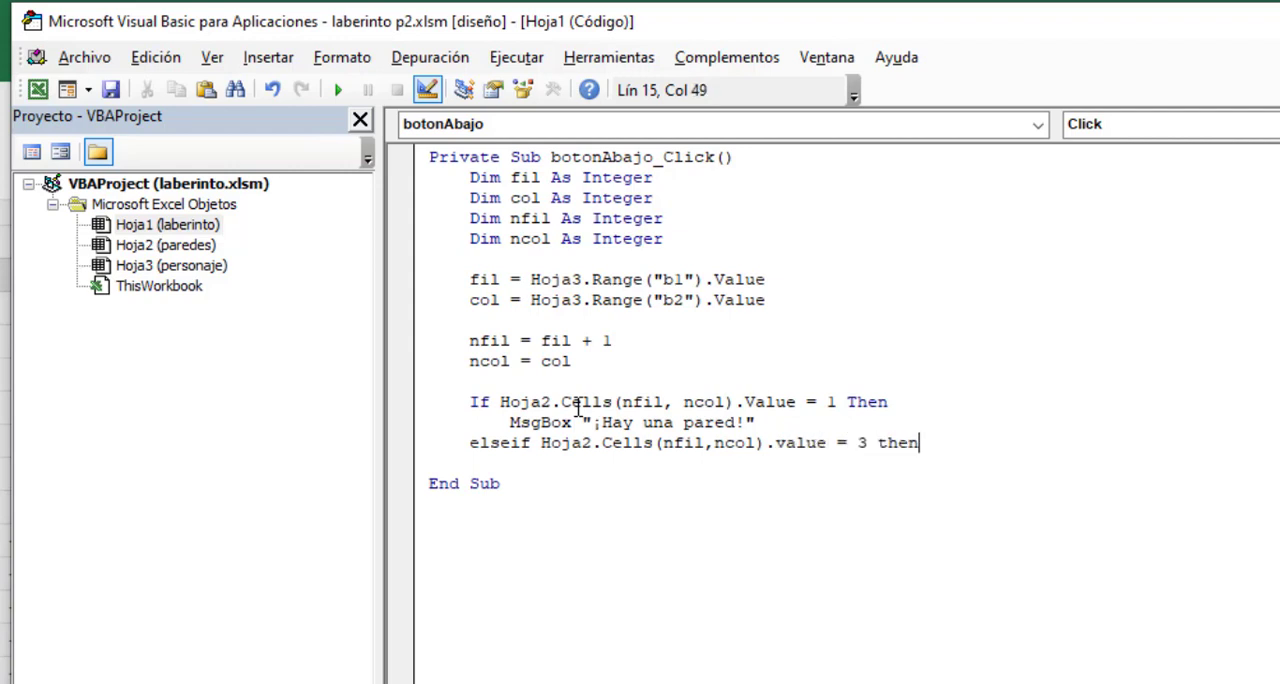
{"action": "key", "text": "Return"}
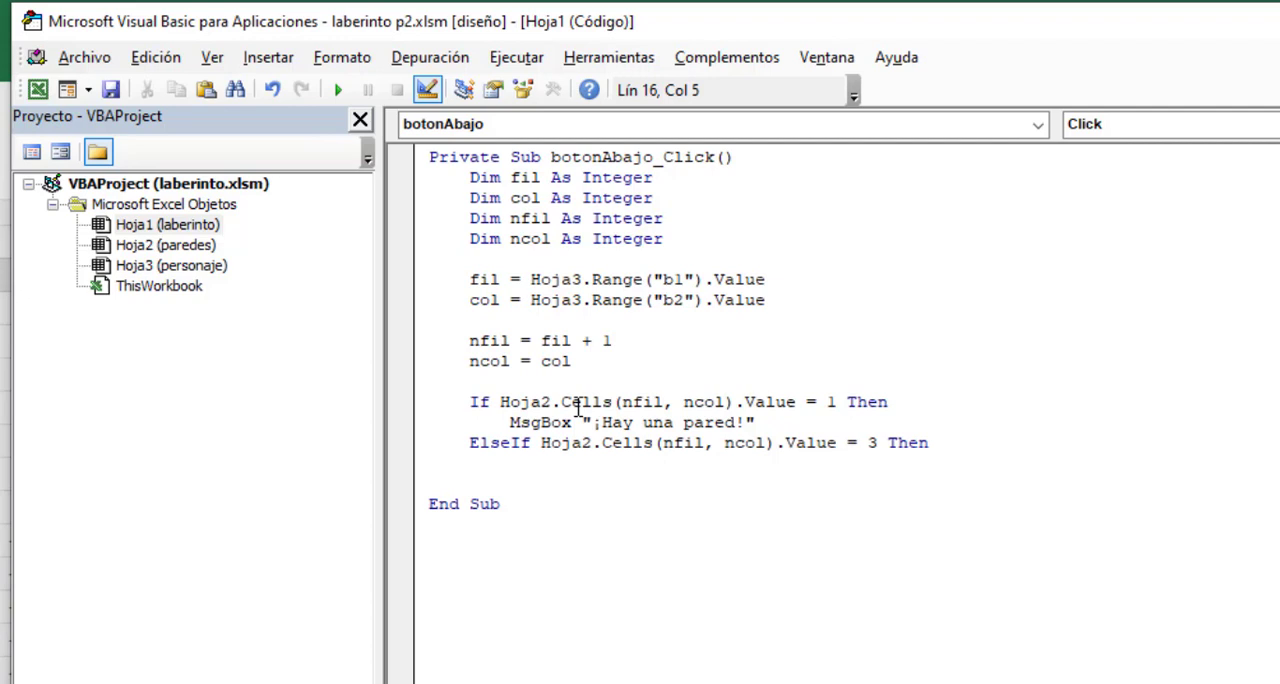
- Inside the ElseIf branch, show a message box with the text "¡Encontraste la salida!"
{"action": "key", "text": "Tab"}
{"action": "type", "text": "msgbox "}
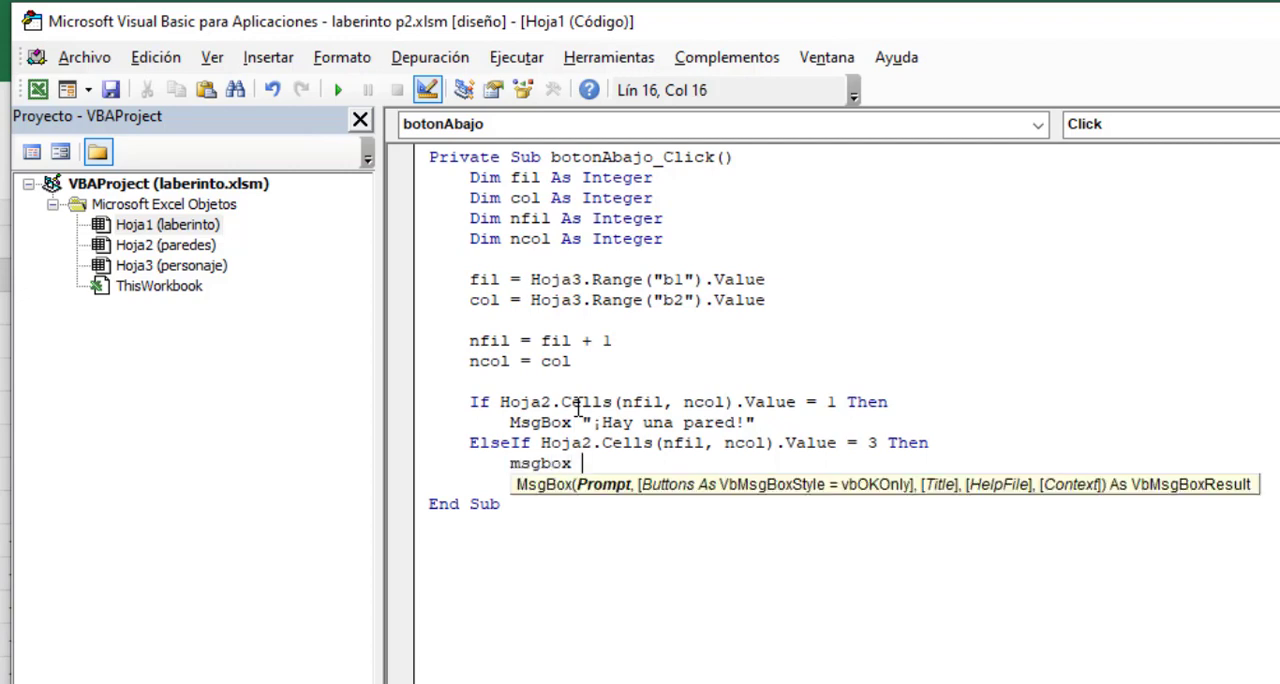
{"action": "type", "text": "\"¡Encontraste la"}
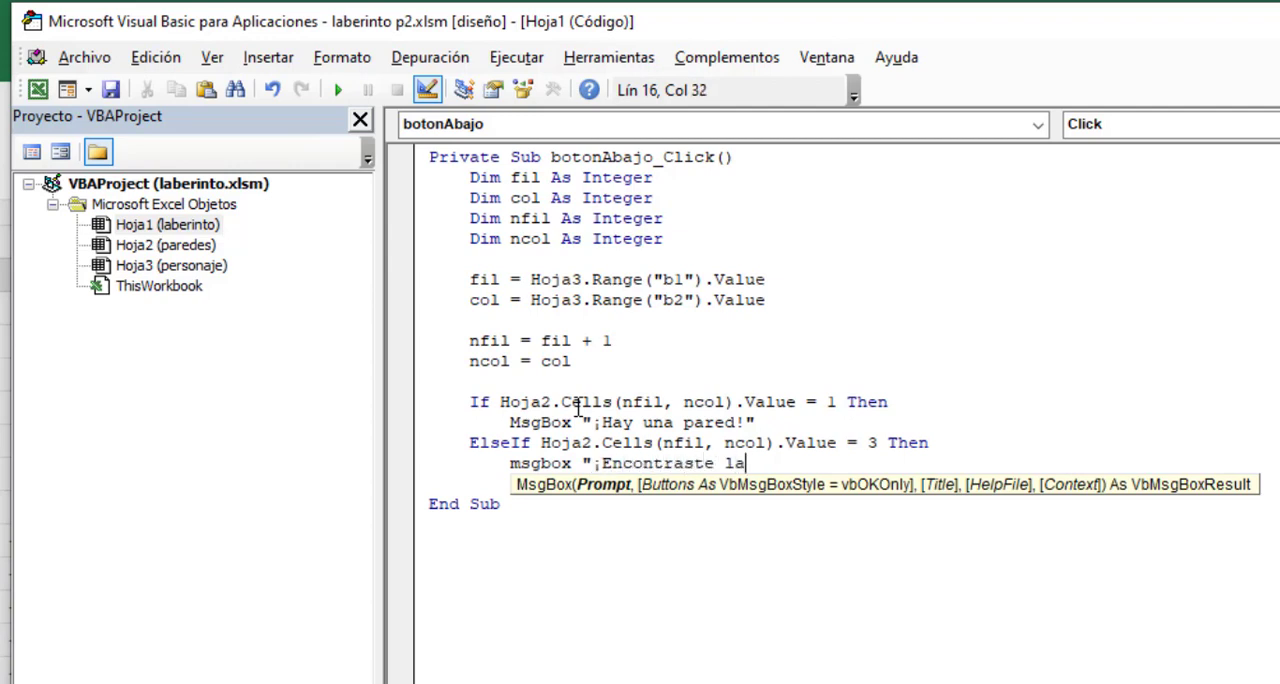
{"action": "type", "text": " salida!\""}
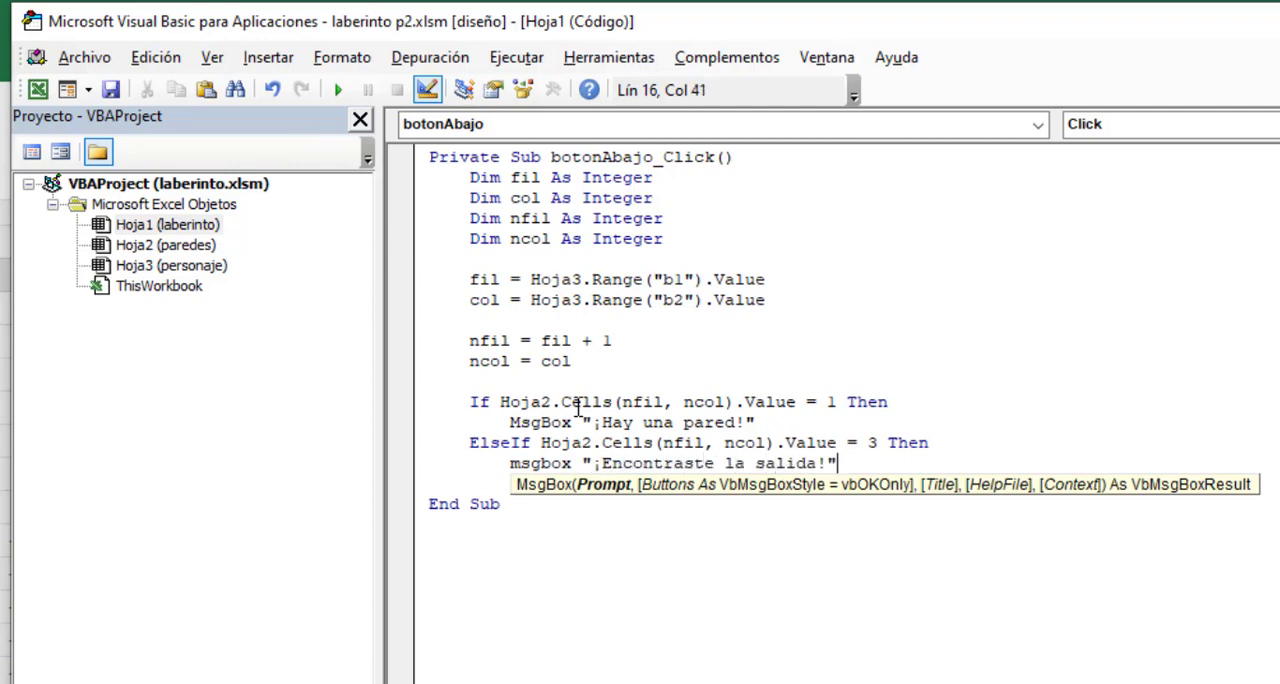
{"action": "key", "text": "Return"}
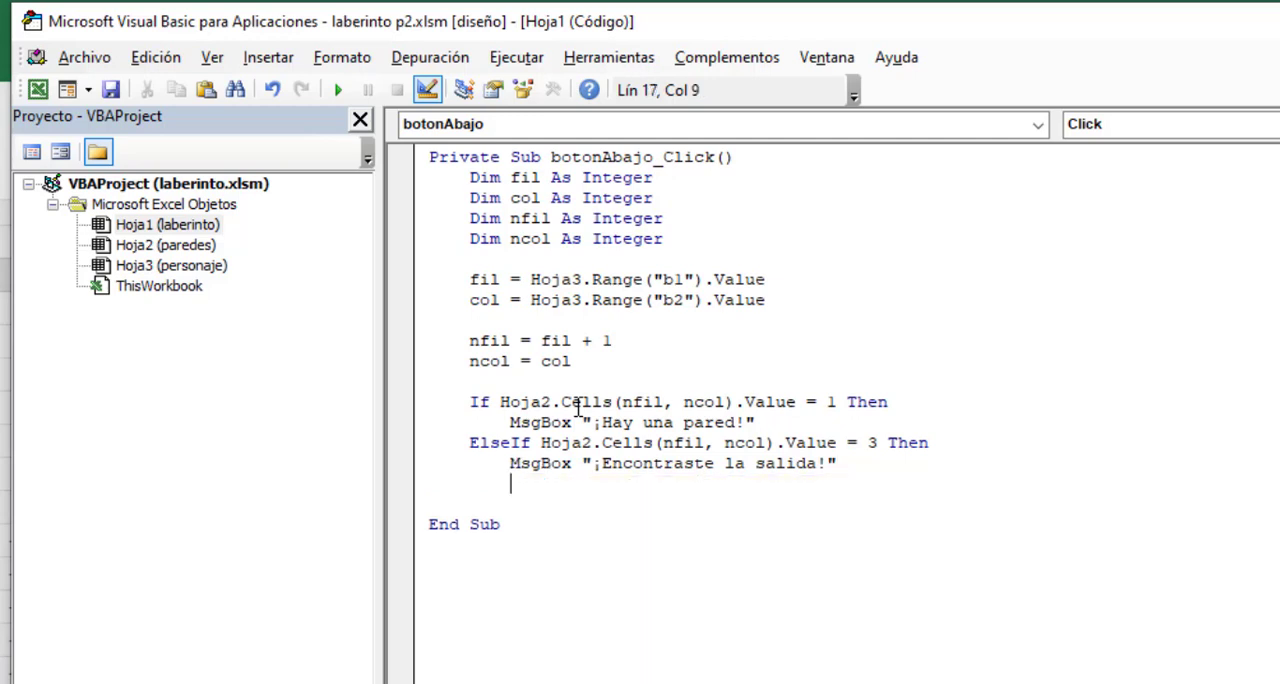
- Add an Else branch that sets the Hoja3 cell at row nfil and column ncol to 1
{"action": "key", "text": "BackSpace"}
{"action": "type", "text": "else"}
{"action": "key", "text": "Return"}
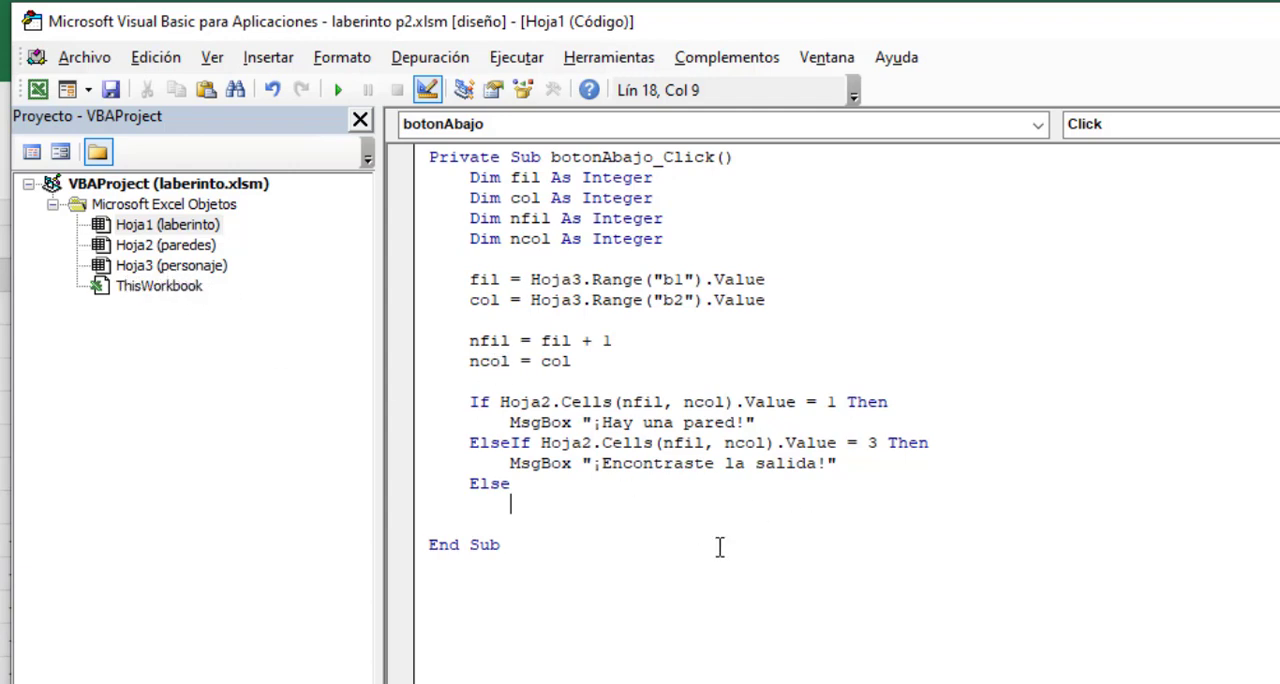
{"action": "type", "text": "Hoja3.Cells("}
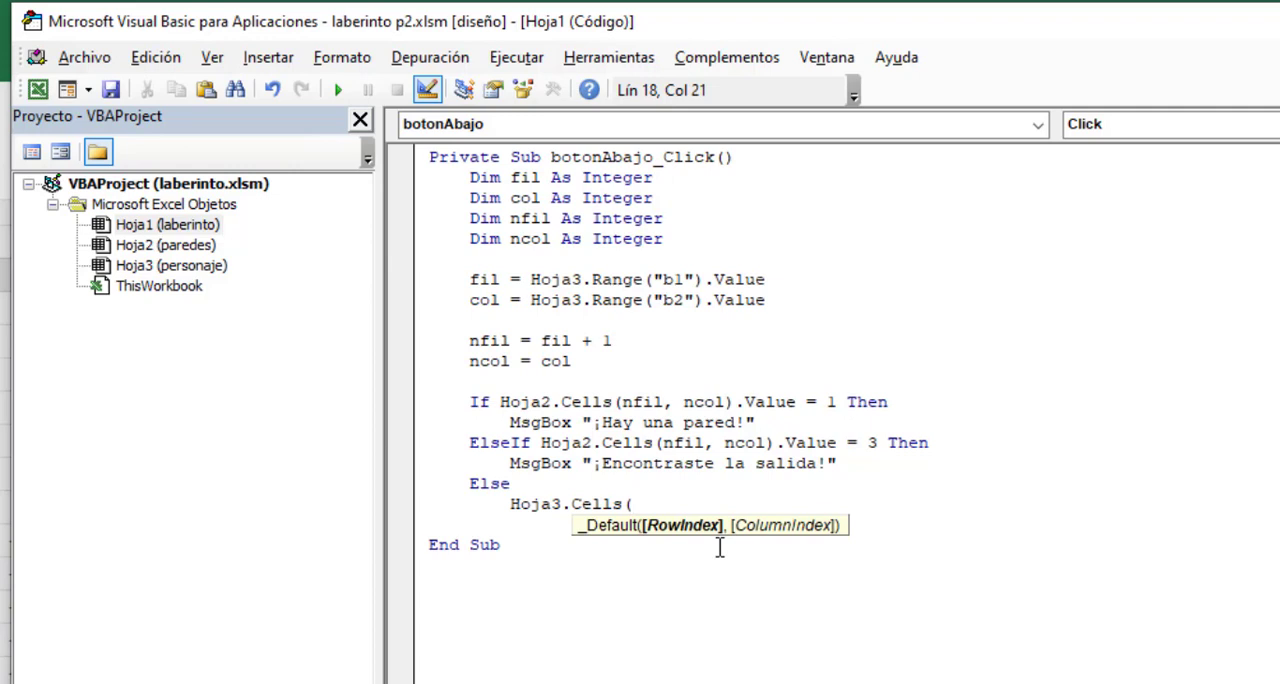
{"action": "type", "text": "nfil,ncol"}
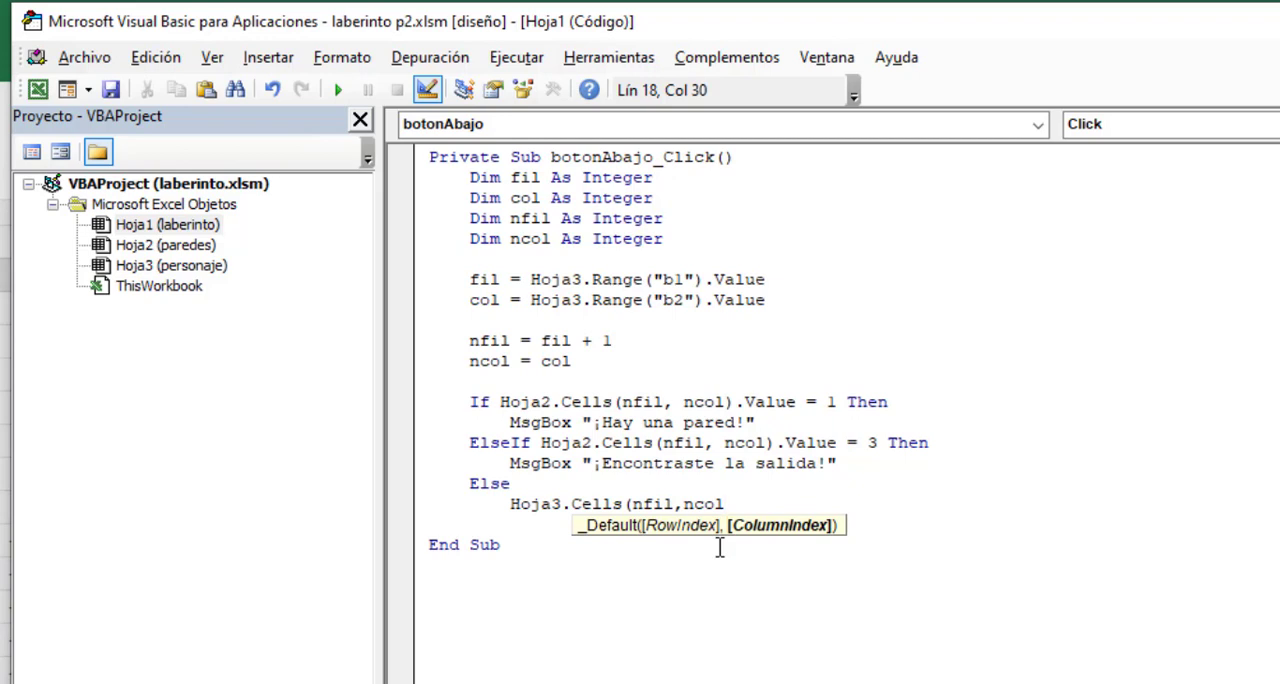
{"action": "type", "text": ").value"}
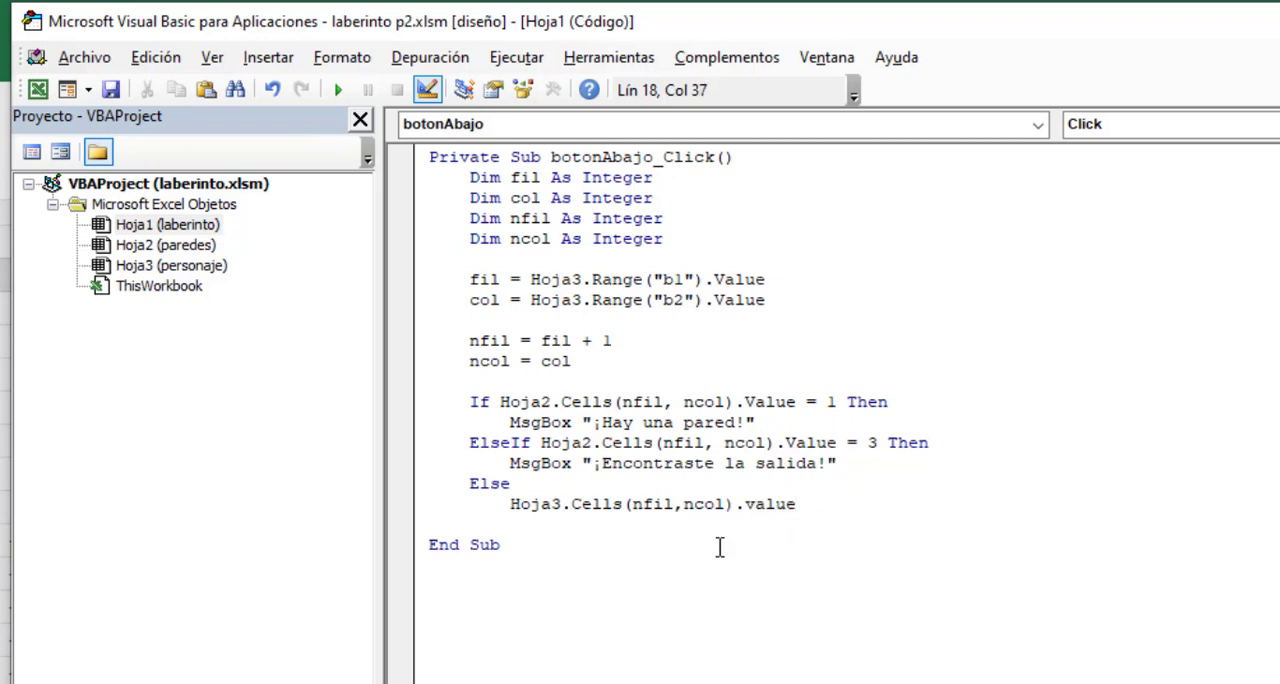
{"action": "type", "text": " = 1"}
{"action": "key", "text": "Return"}
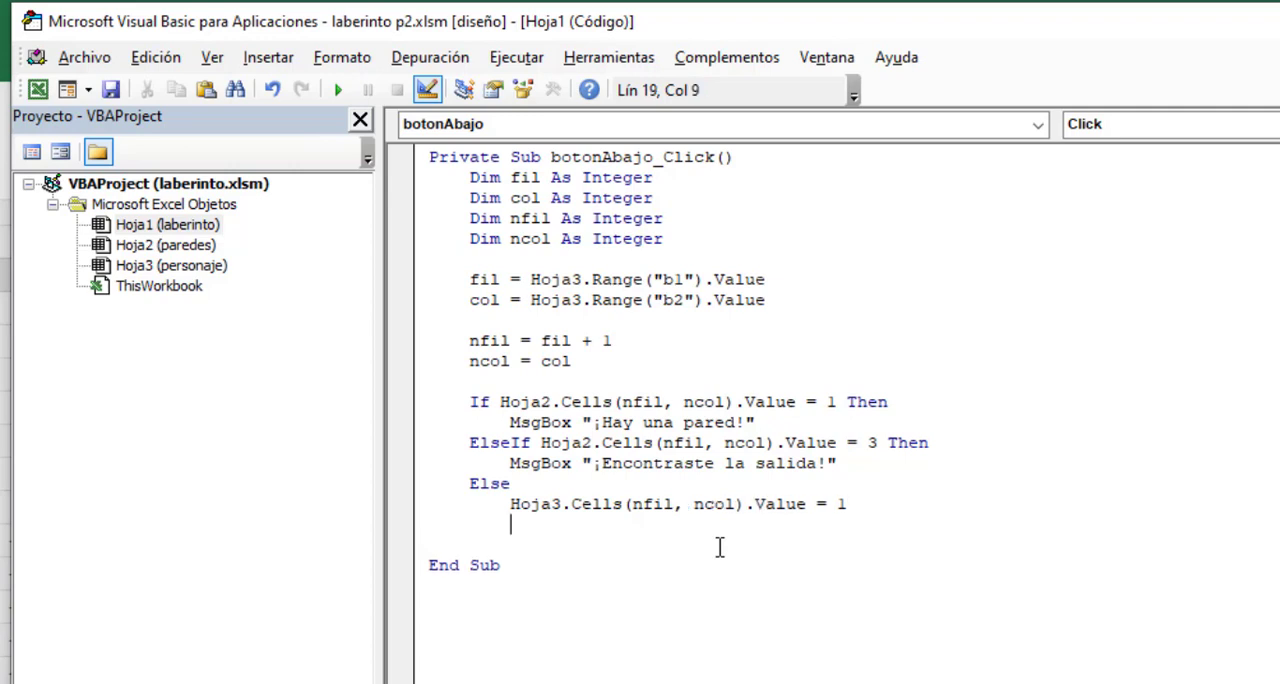
- In the Else branch, set the Hoja3 cell at row fil and column col to an empty string
{"action": "type", "text": "Hoja3.Cells"}
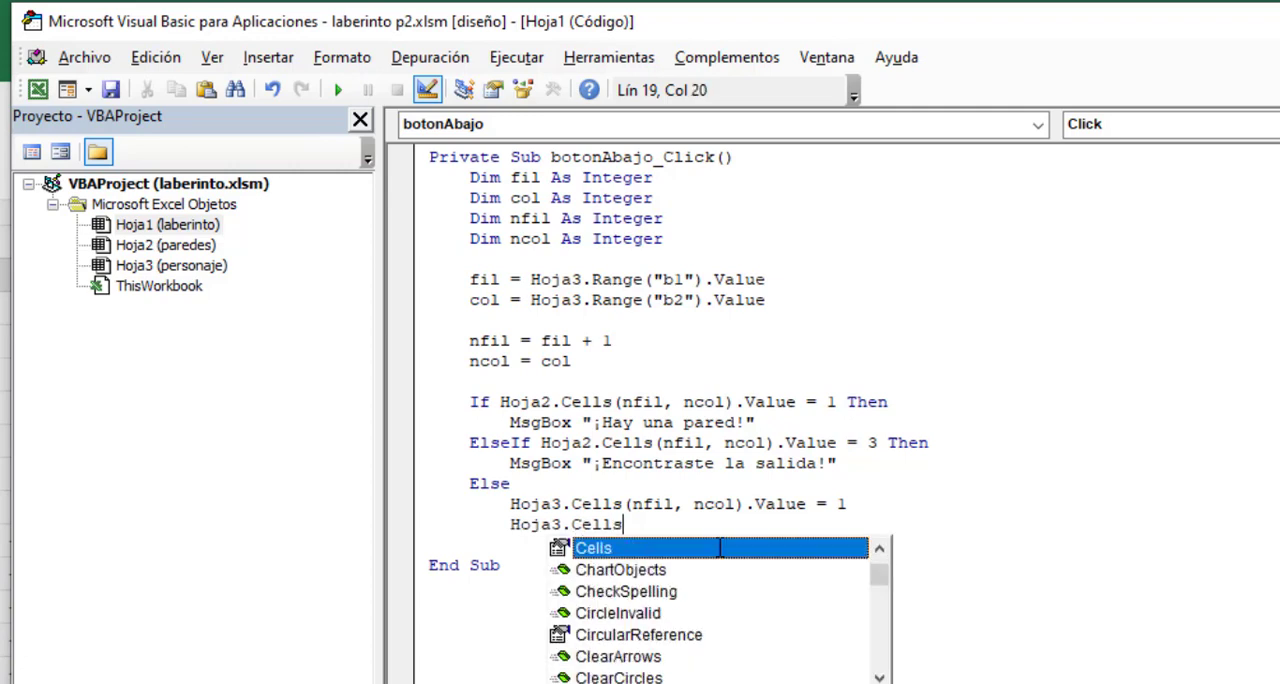
{"action": "type", "text": "(fil,col)"}
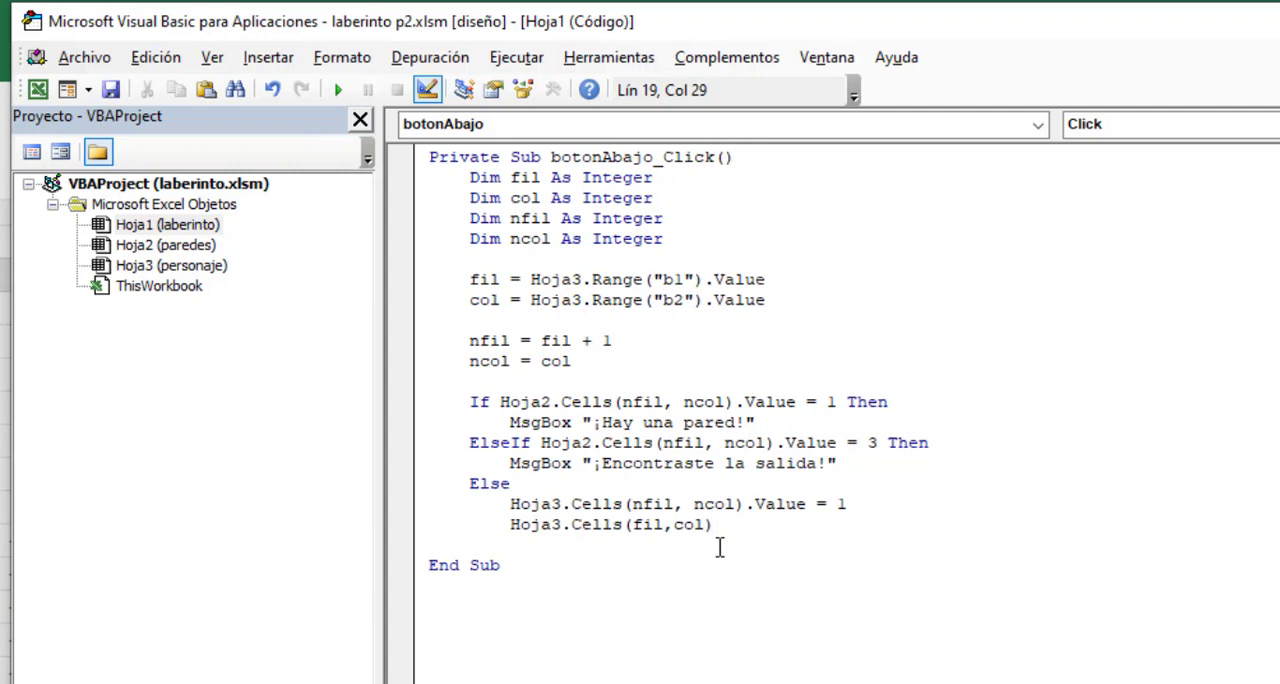
{"action": "type", "text": ".value = \"\""}
{"action": "key", "text": "Return"}
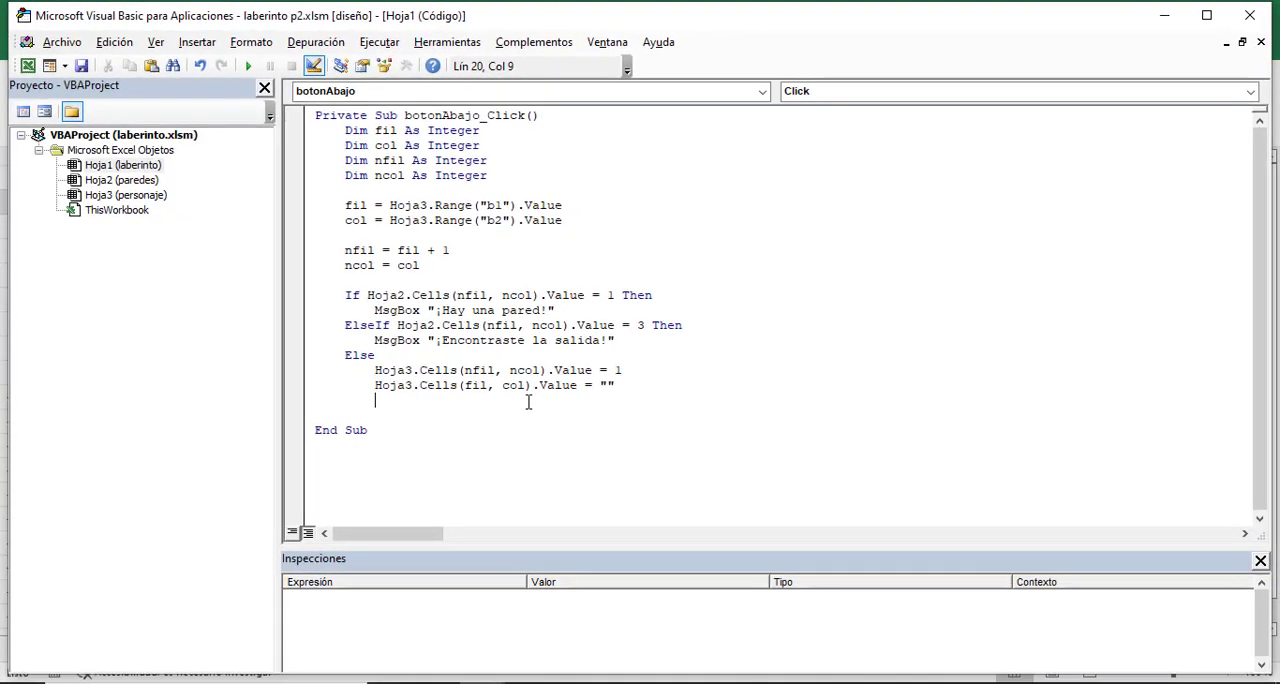
- Check the stored position cells on the personaje sheet in Excel, and back in the Else branch assign nfil to Hoja3 cell b1
{"action": "left_click", "coordinate": [480, 682]}
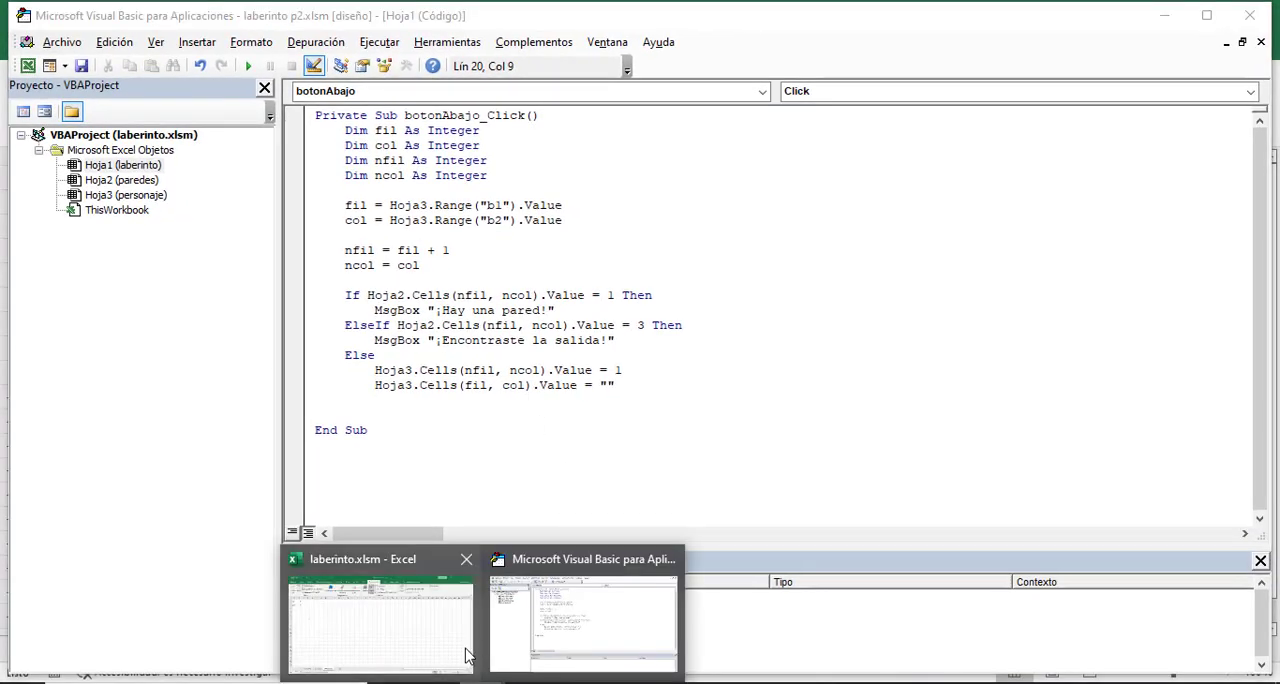
{"action": "left_click", "coordinate": [435, 632]}
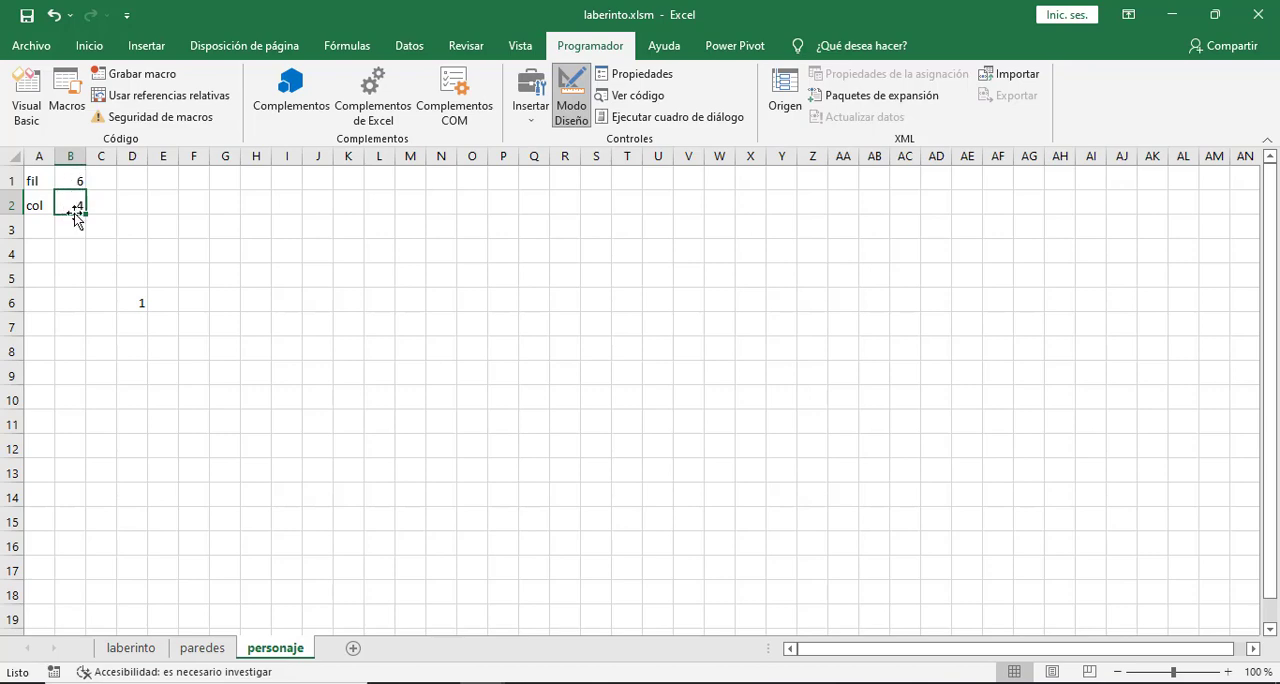
{"action": "left_click", "coordinate": [482, 682]}
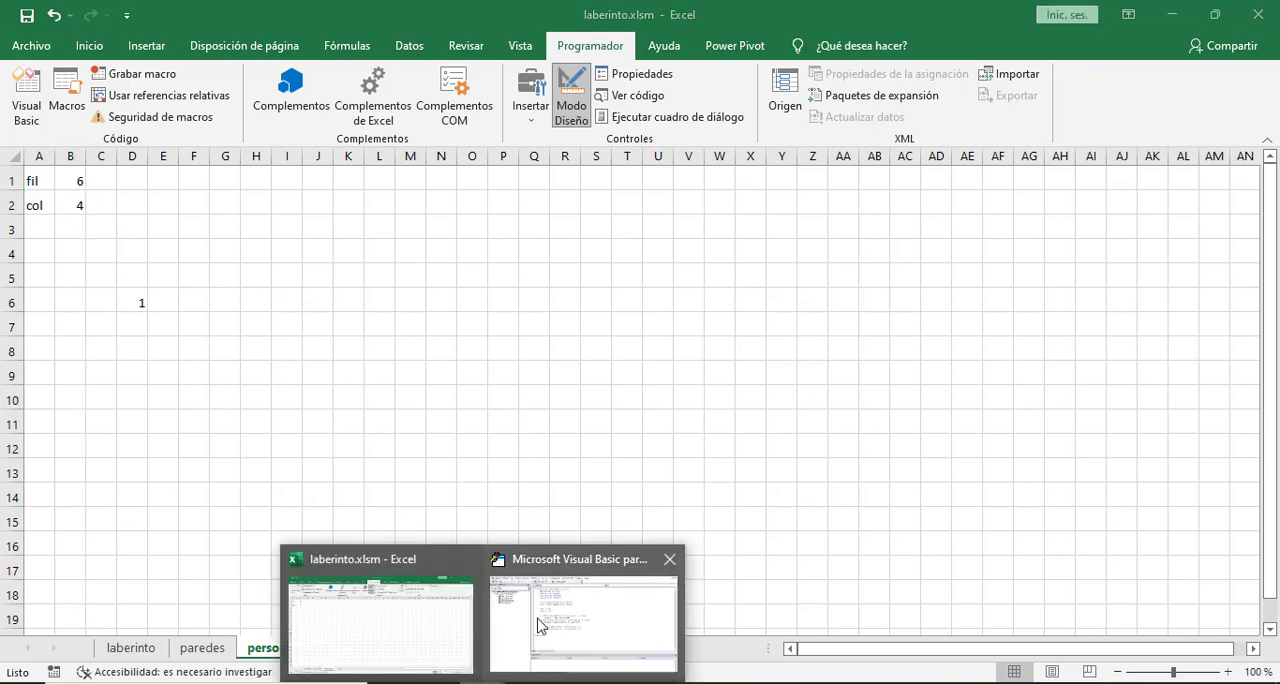
{"action": "left_click", "coordinate": [537, 625]}
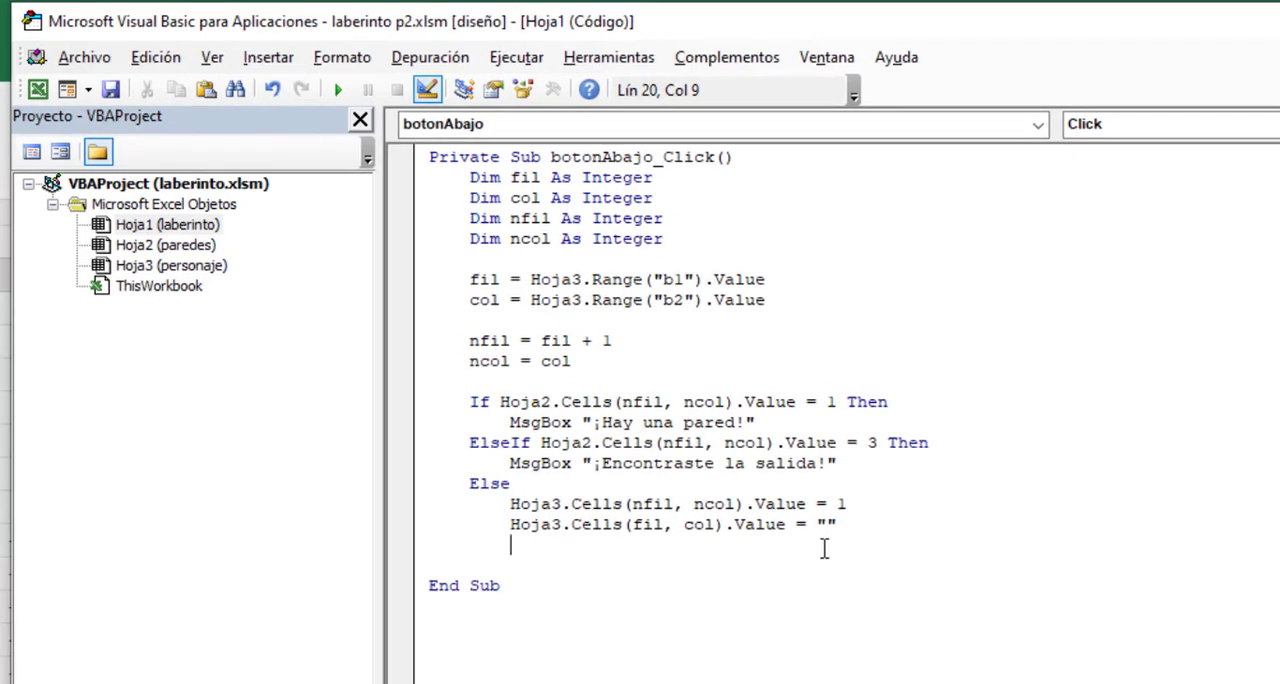
{"action": "type", "text": "Hoja3.R"}
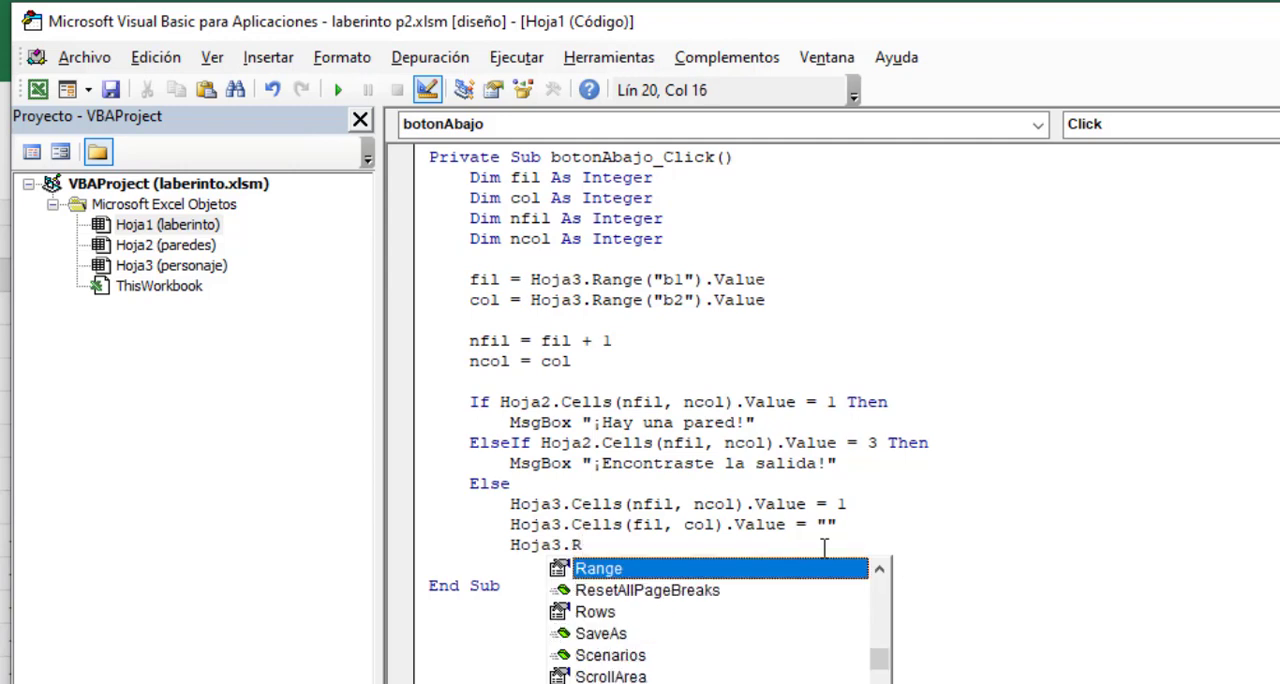
{"action": "type", "text": "ange("}
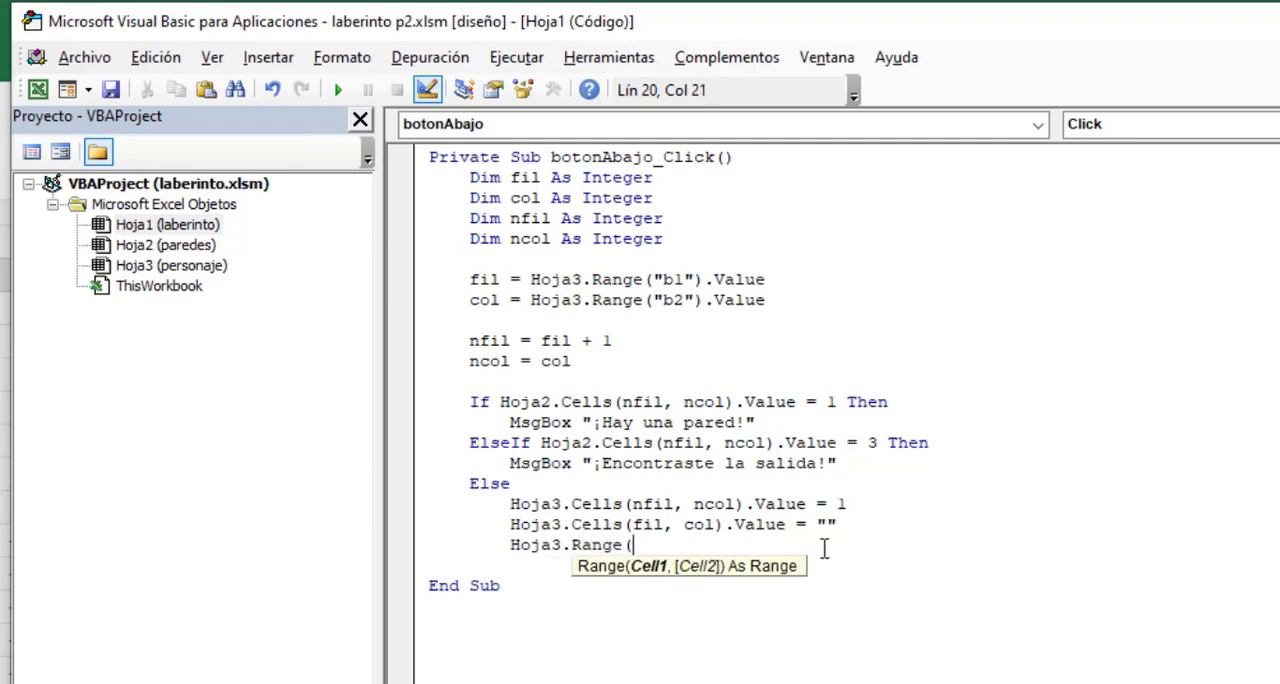
{"action": "type", "text": "\"b1\").Value "}
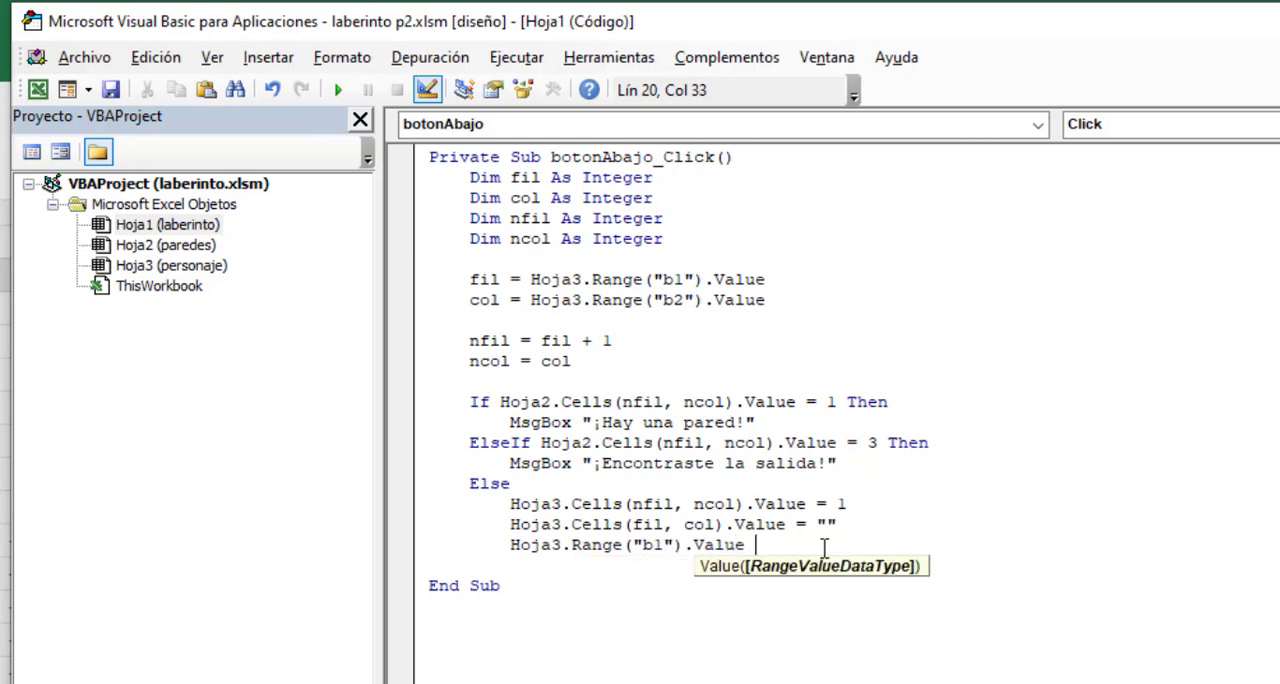
{"action": "type", "text": "= nfil"}
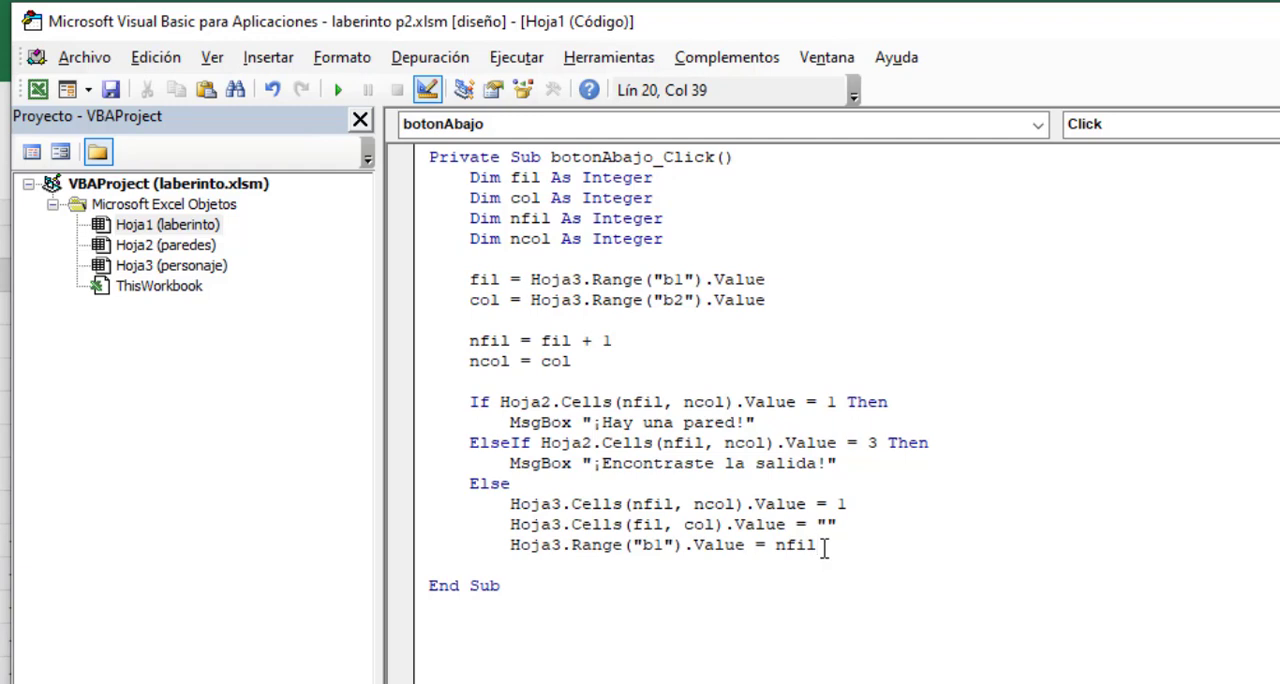
{"action": "key", "text": "Return"}
- Below that line, assign ncol to the value of Hoja3 cell b2
{"action": "type", "text": "Ho"}
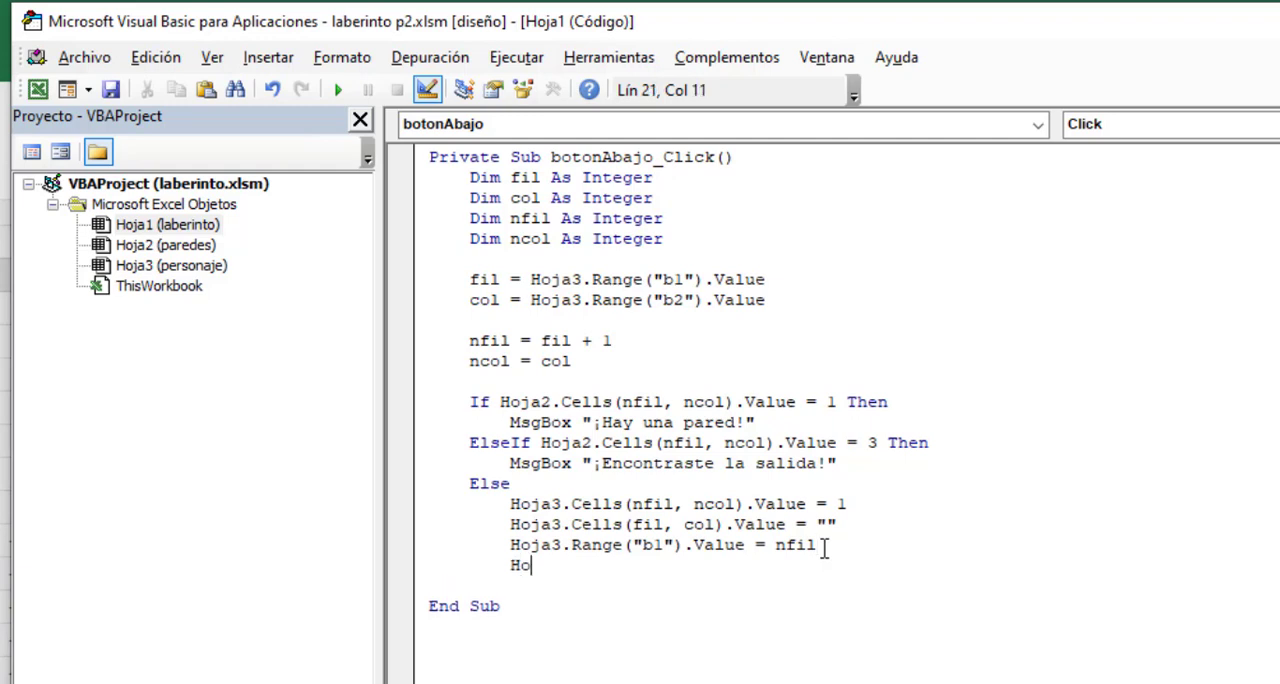
{"action": "type", "text": "ja3.Range"}
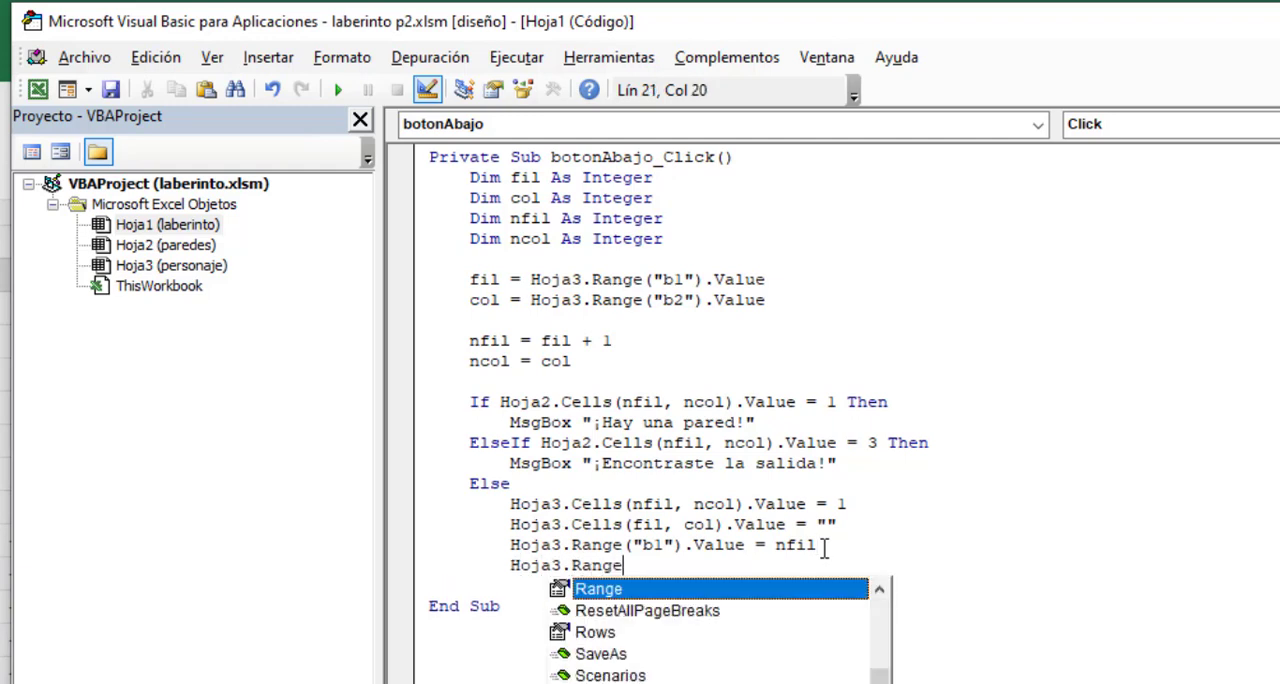
{"action": "type", "text": "(\"b2\")."}
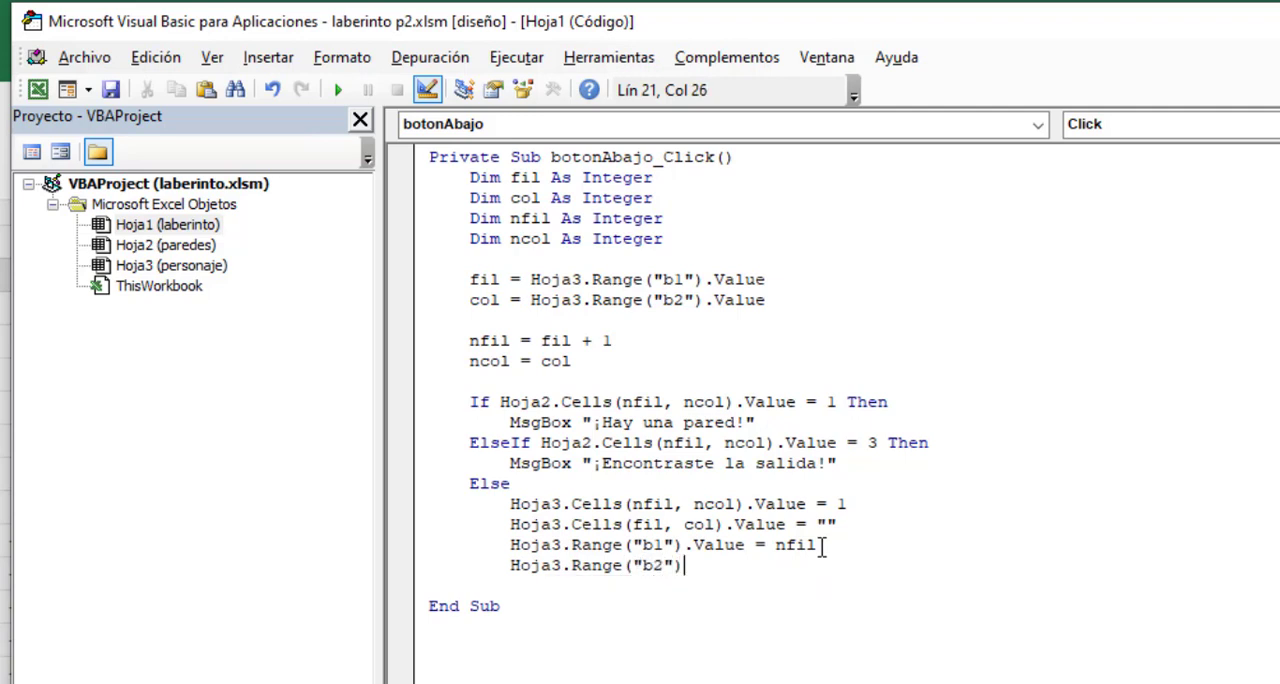
{"action": "type", "text": "val"}
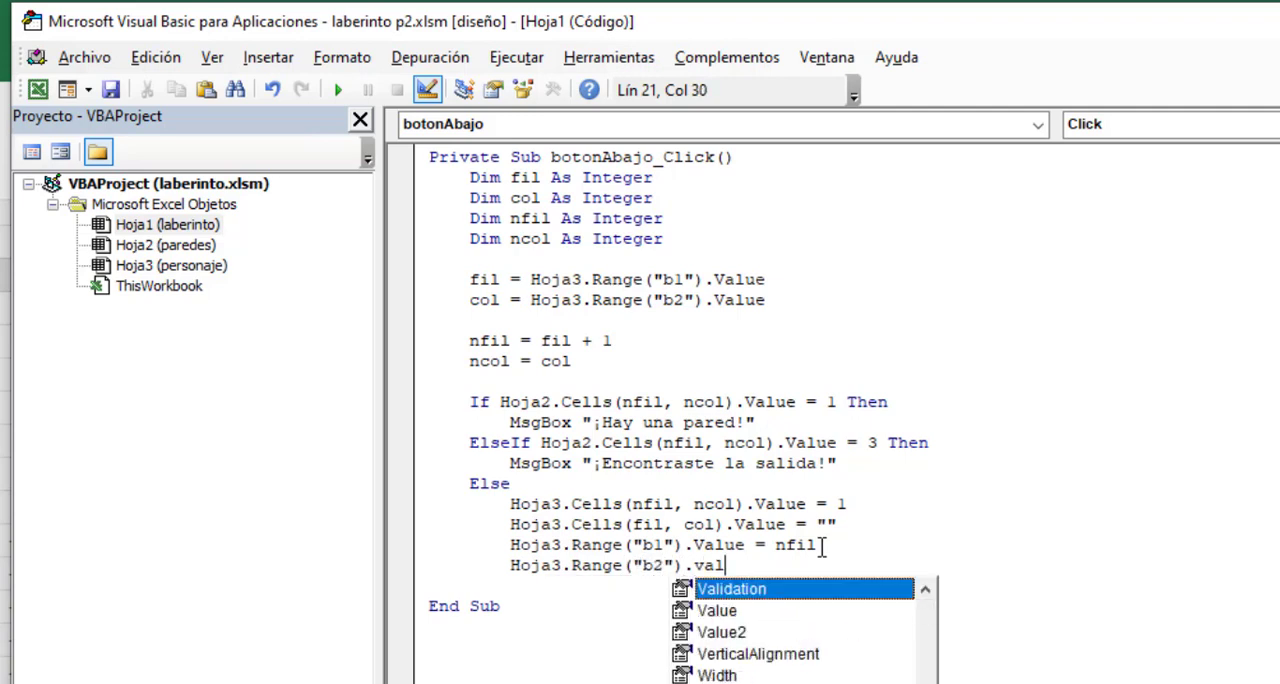
{"action": "type", "text": "ue = ncol"}
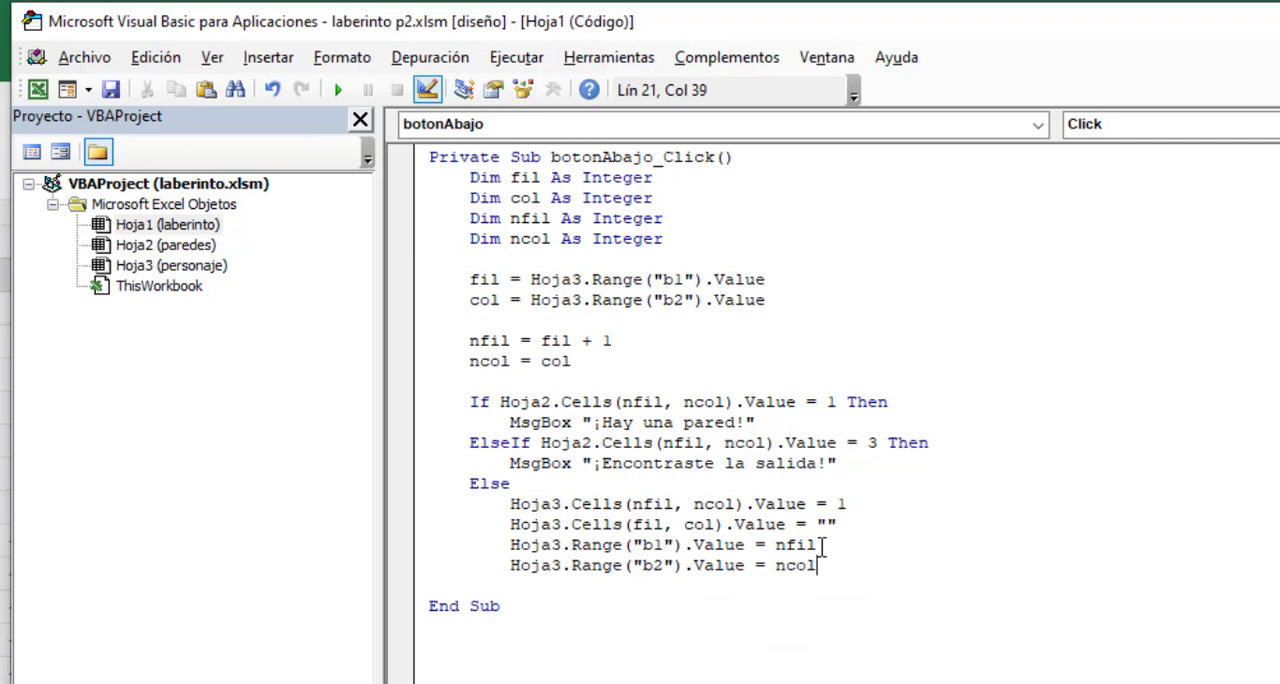
{"action": "key", "text": "Return"}
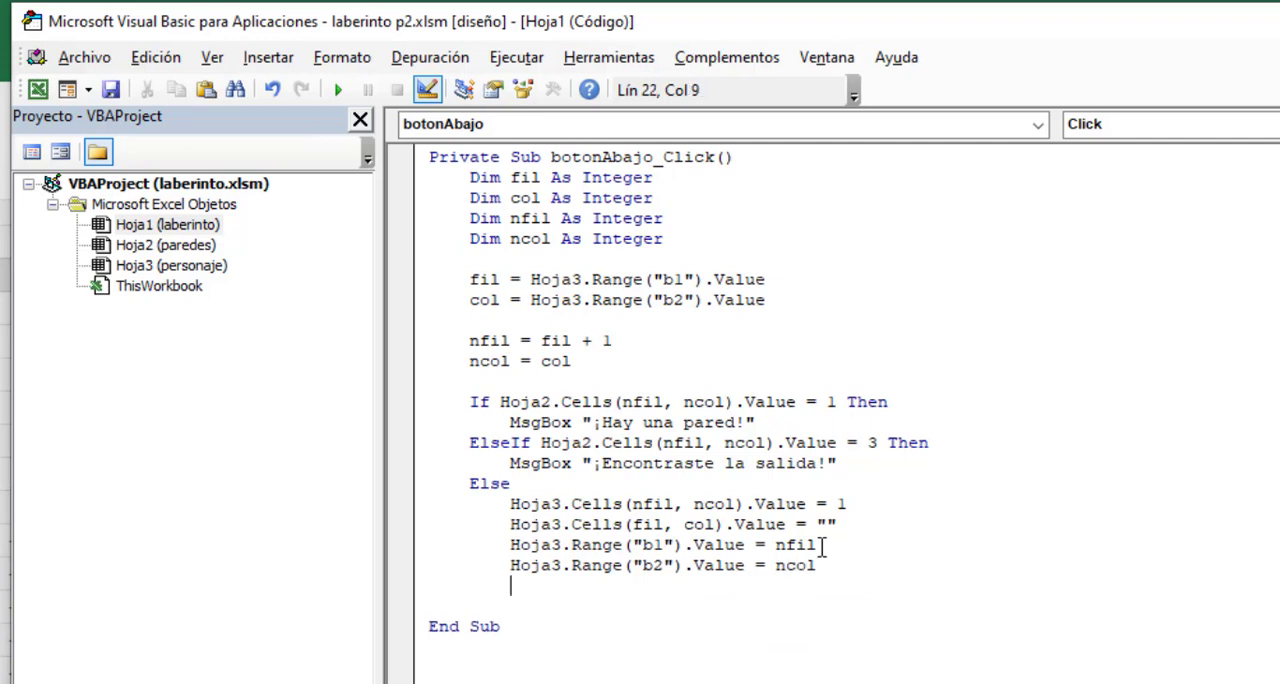
- Close the conditional block with End If, aligned with its If line
{"action": "key", "text": "BackSpace"}
{"action": "type", "text": "endif"}
{"action": "key", "text": "Return"}
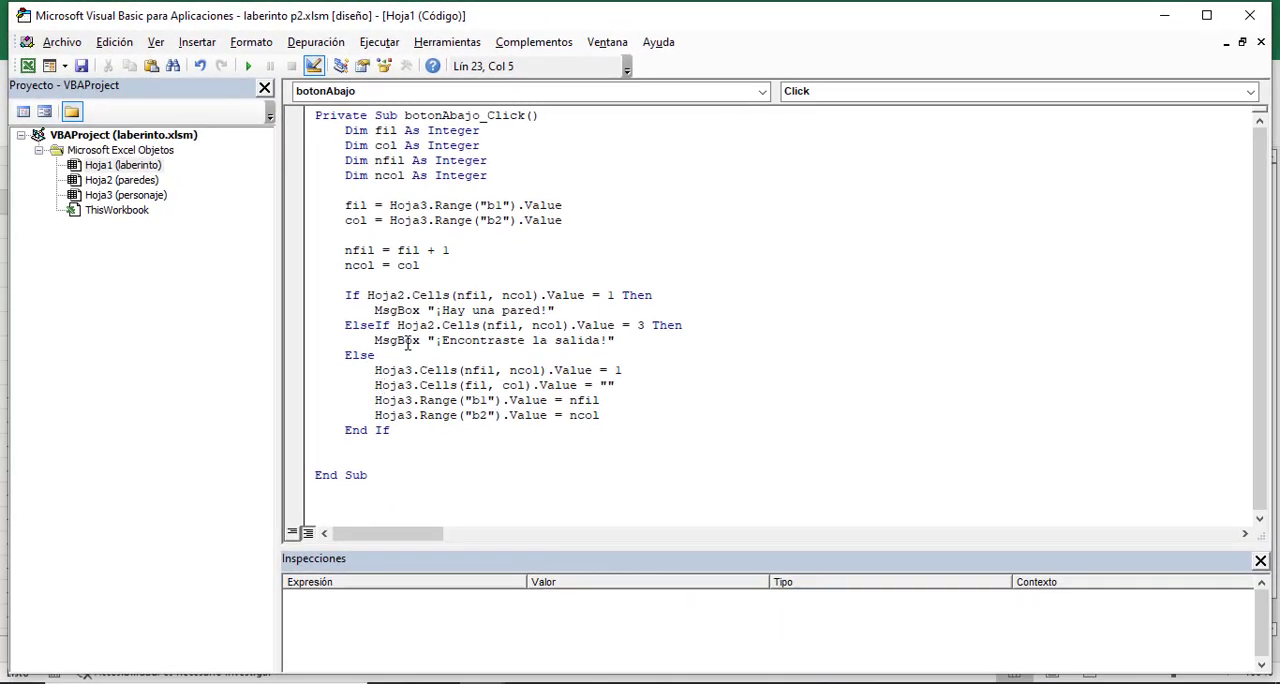
- Save the code and switch to the laberinto.xlsm workbook in Excel
{"action": "left_click", "coordinate": [80, 66]}
{"action": "left_click", "coordinate": [395, 648]}
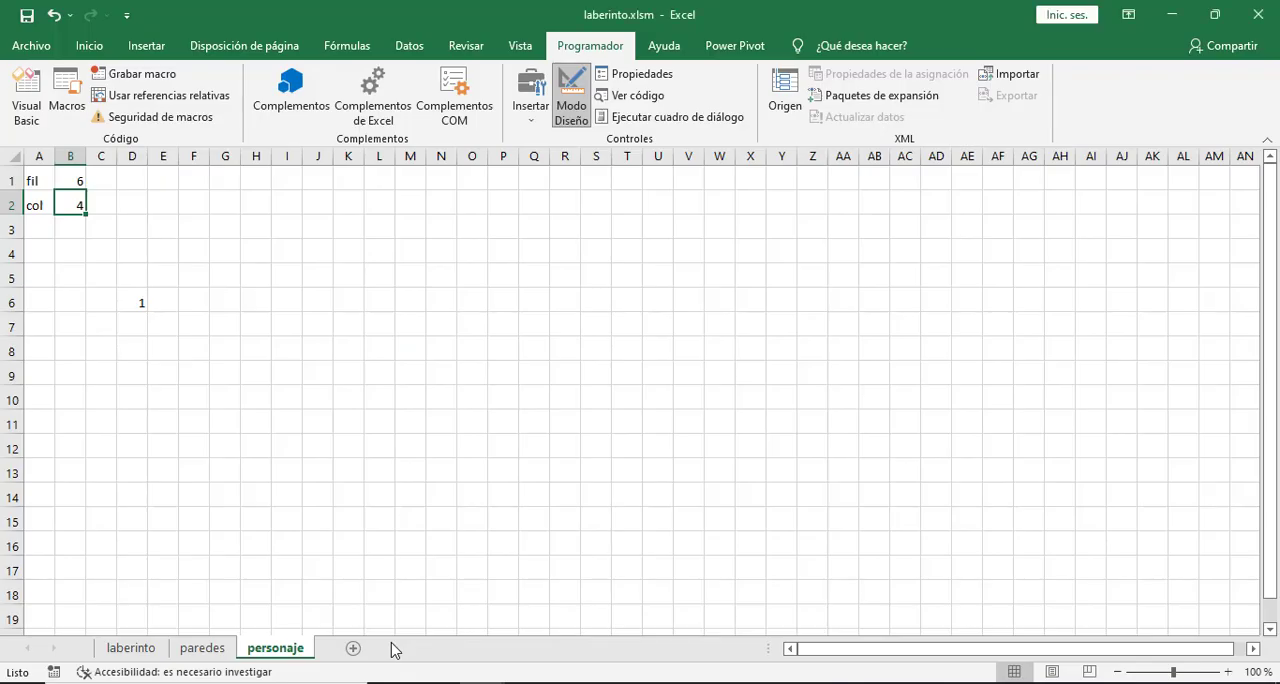
- Turn off design mode on the laberinto sheet and move the character down column D to row 14 with the down-arrow control
{"action": "left_click", "coordinate": [147, 652]}
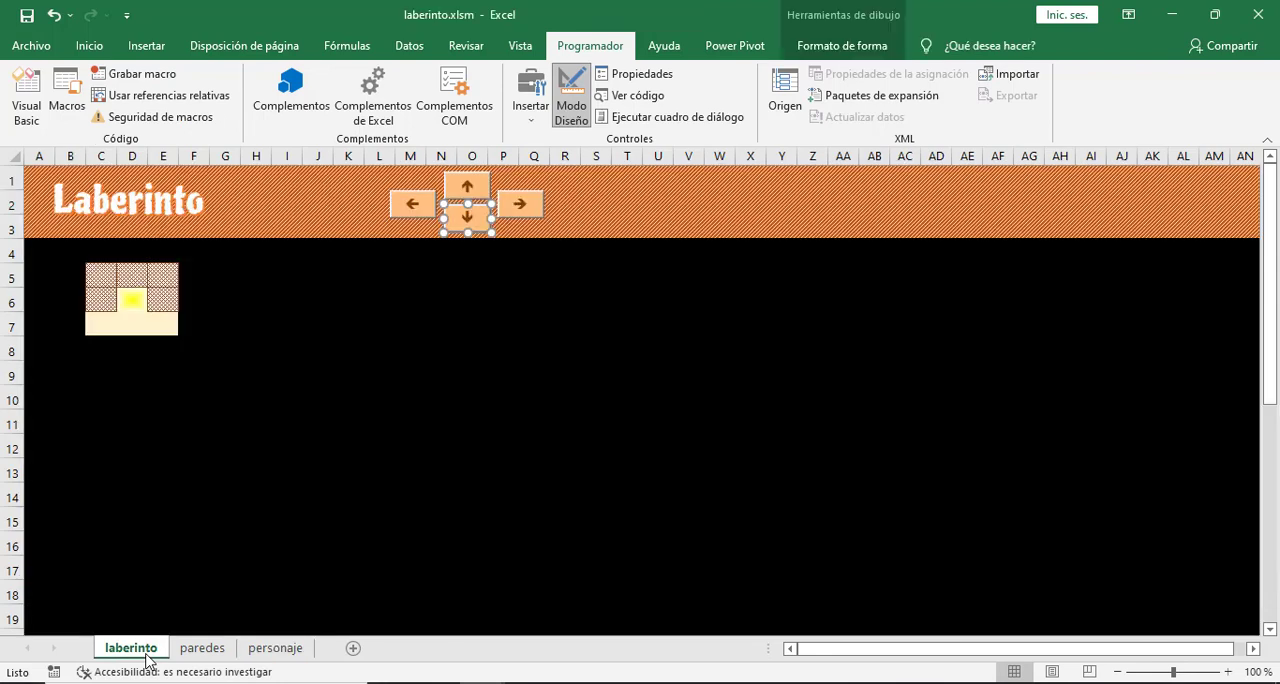
{"action": "left_click", "coordinate": [571, 104]}
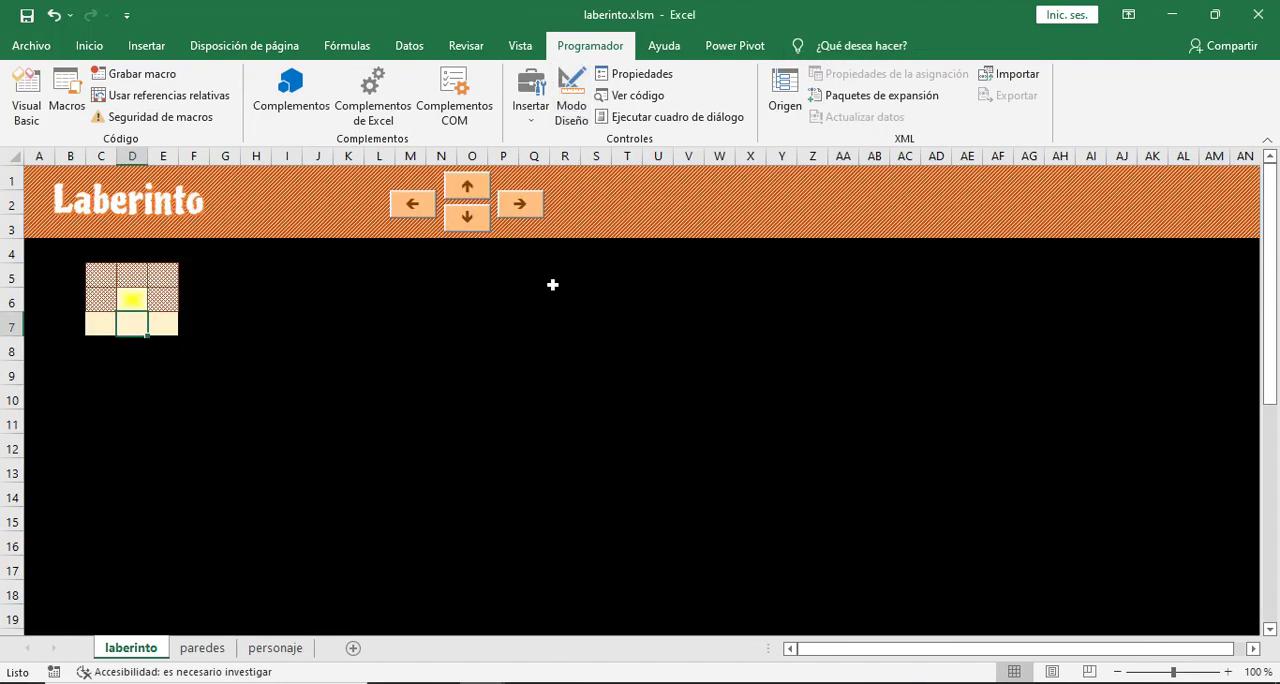
{"action": "left_click", "coordinate": [467, 220]}
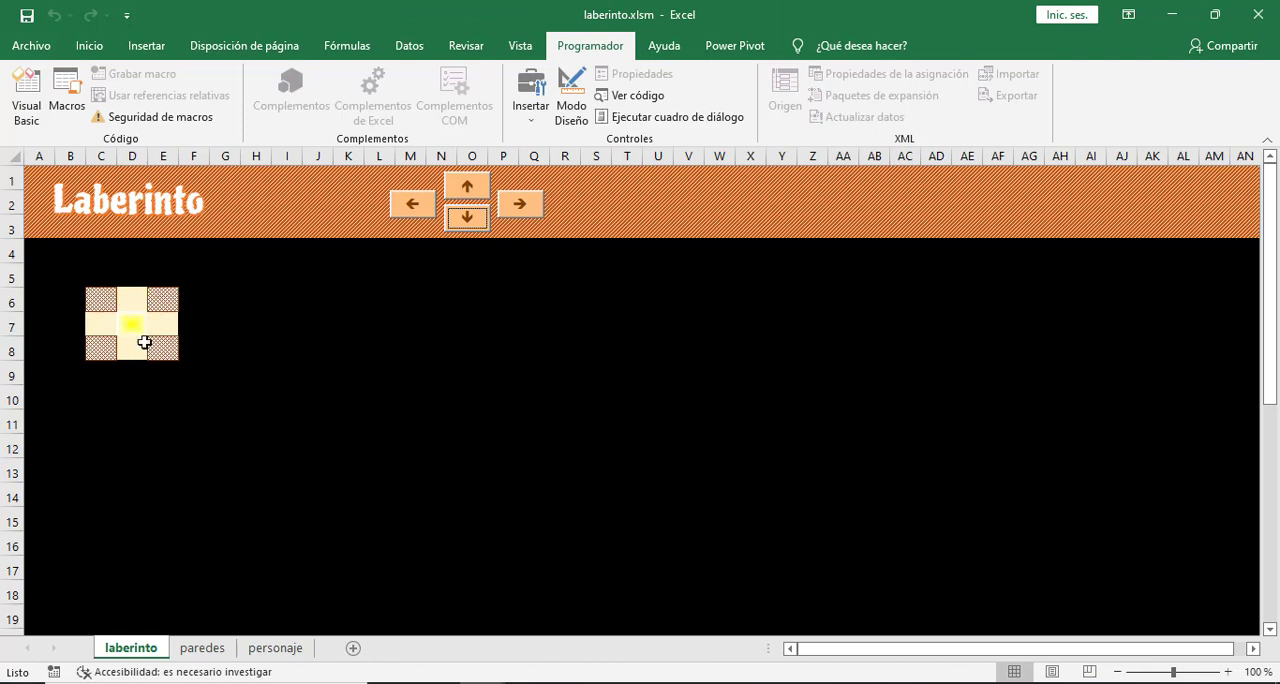
{"action": "left_click", "coordinate": [466, 219]}
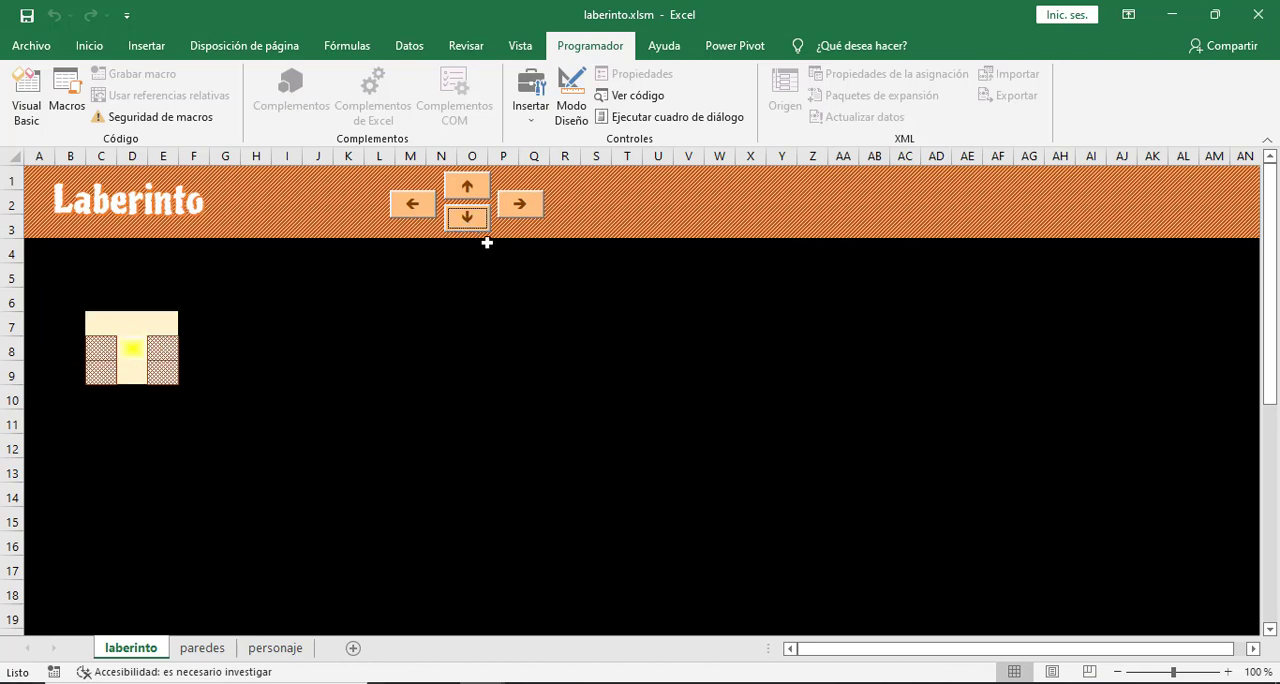
{"action": "left_click", "coordinate": [469, 226]}
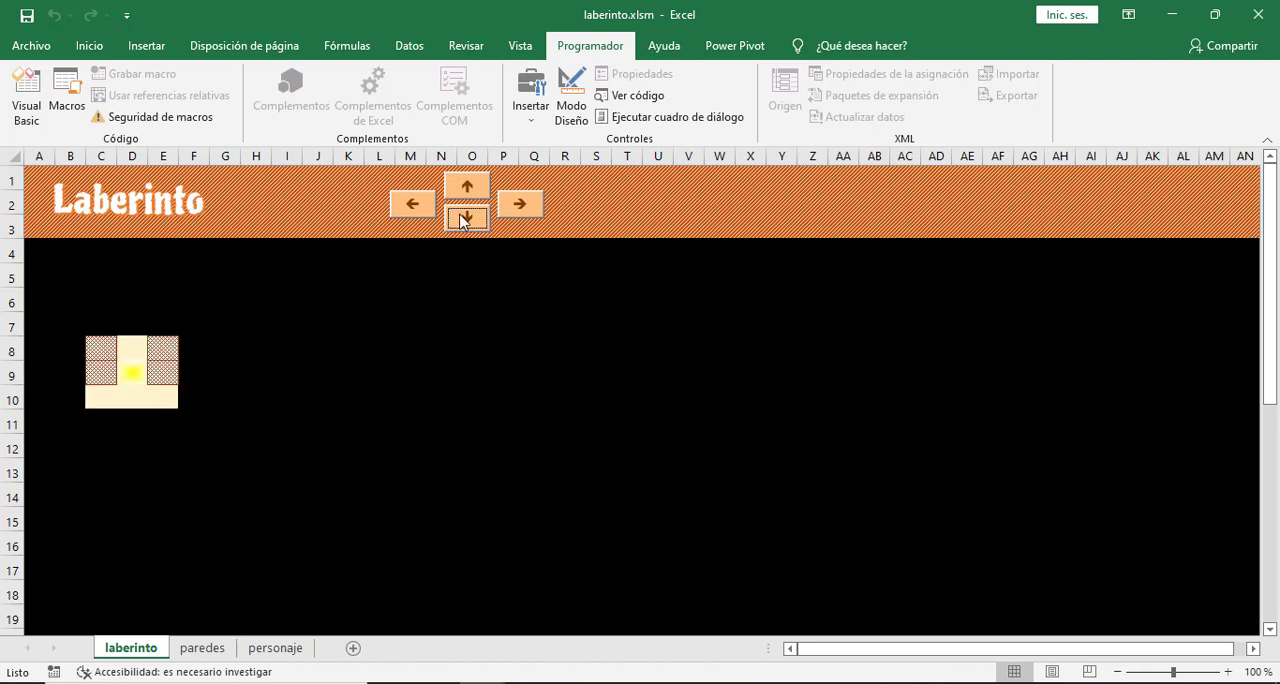
{"action": "left_click", "coordinate": [468, 219]}
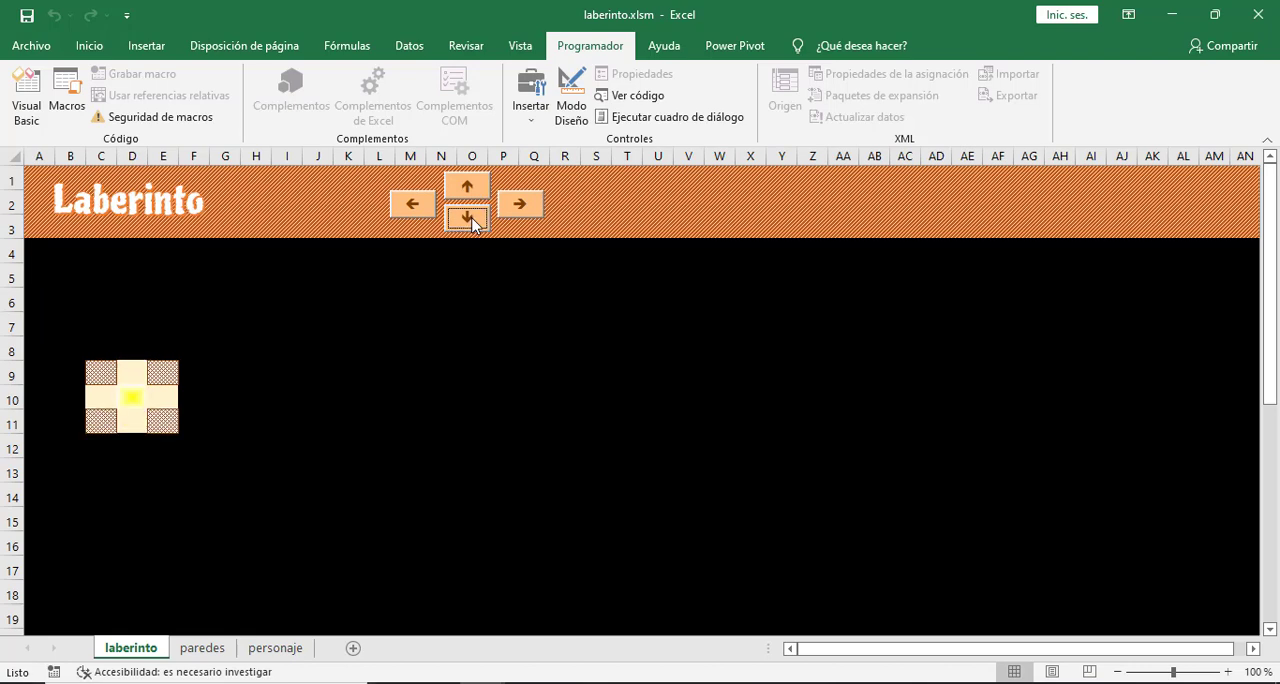
{"action": "left_click", "coordinate": [468, 219]}
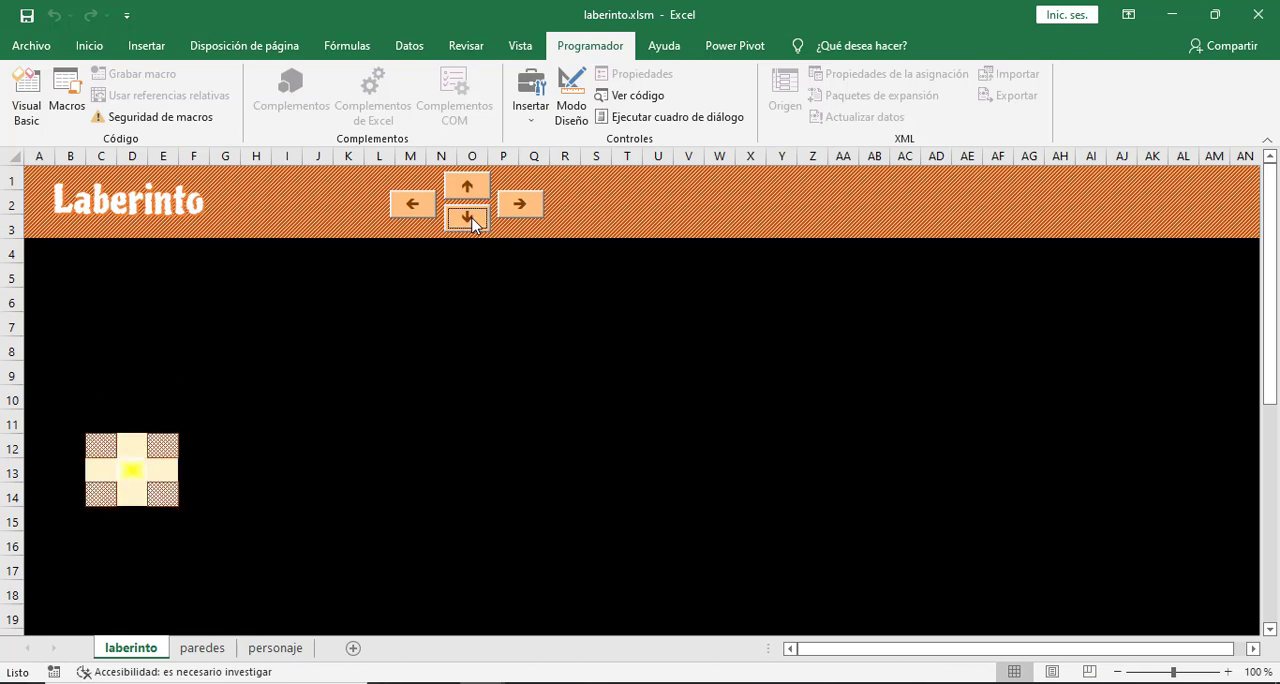
{"action": "left_click", "coordinate": [468, 219]}
{"action": "left_click", "coordinate": [472, 224]}
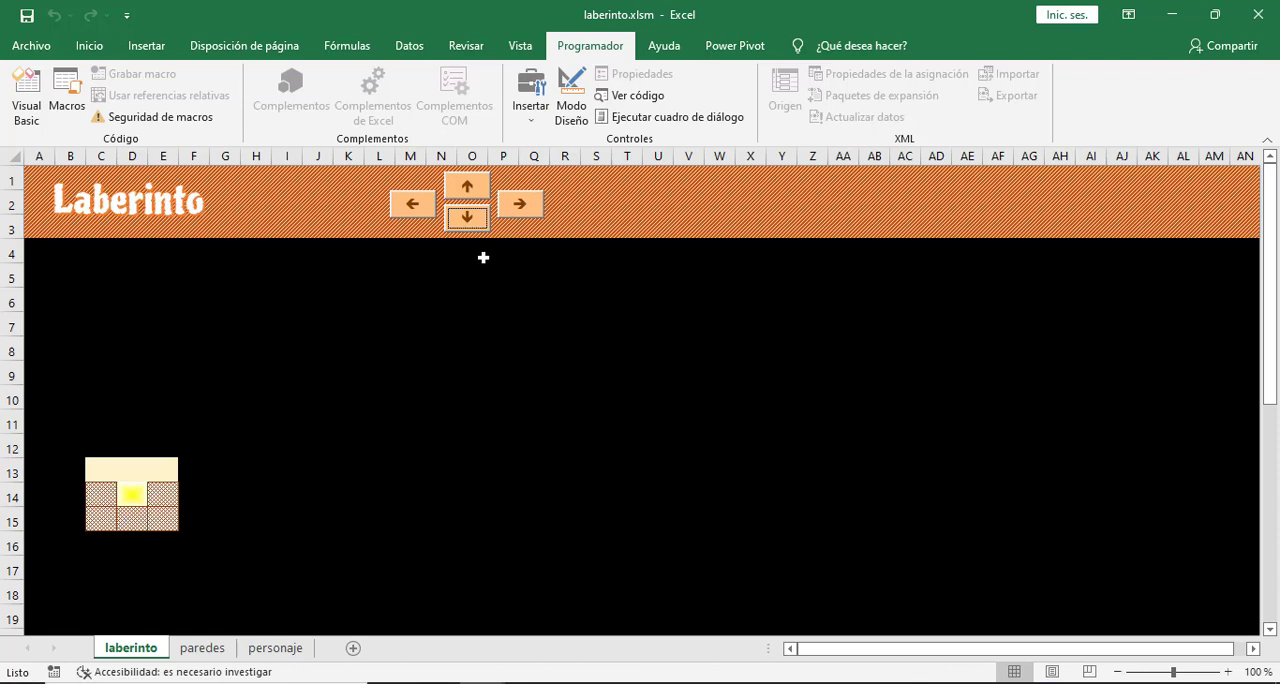
- Test the wall check by trying twice to move the character down into the wall, dismissing each message
{"action": "left_click", "coordinate": [471, 221]}
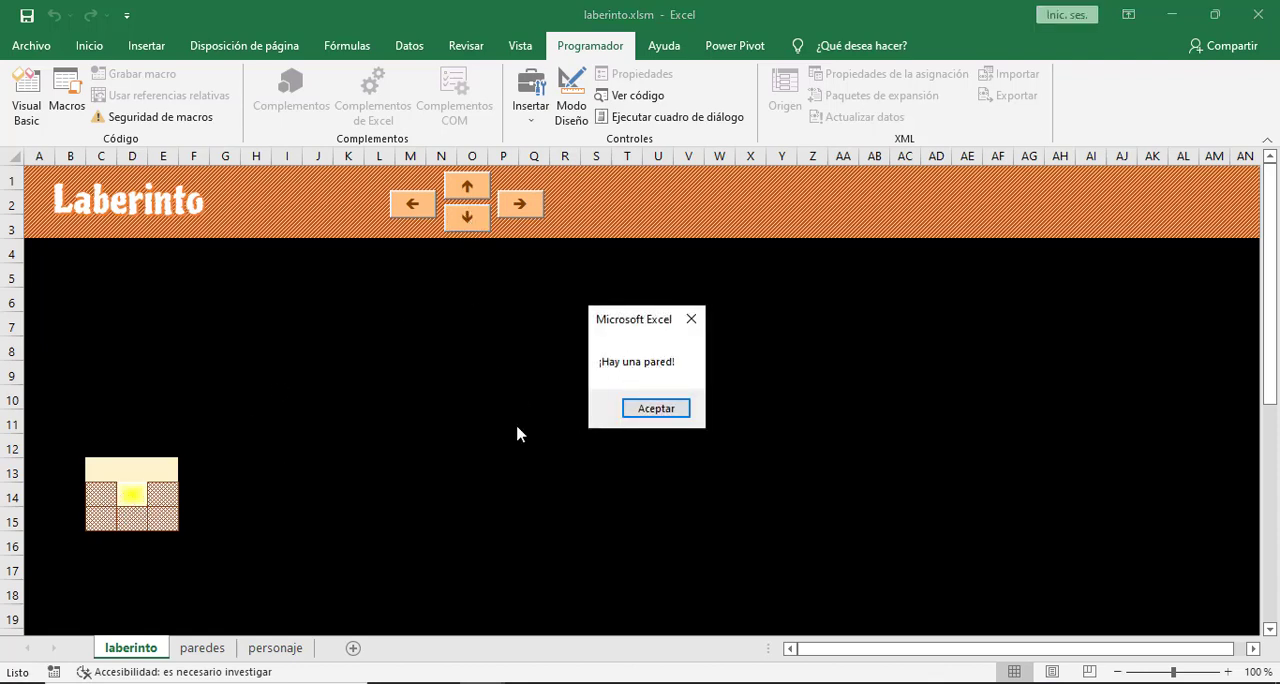
{"action": "left_click", "coordinate": [655, 412]}
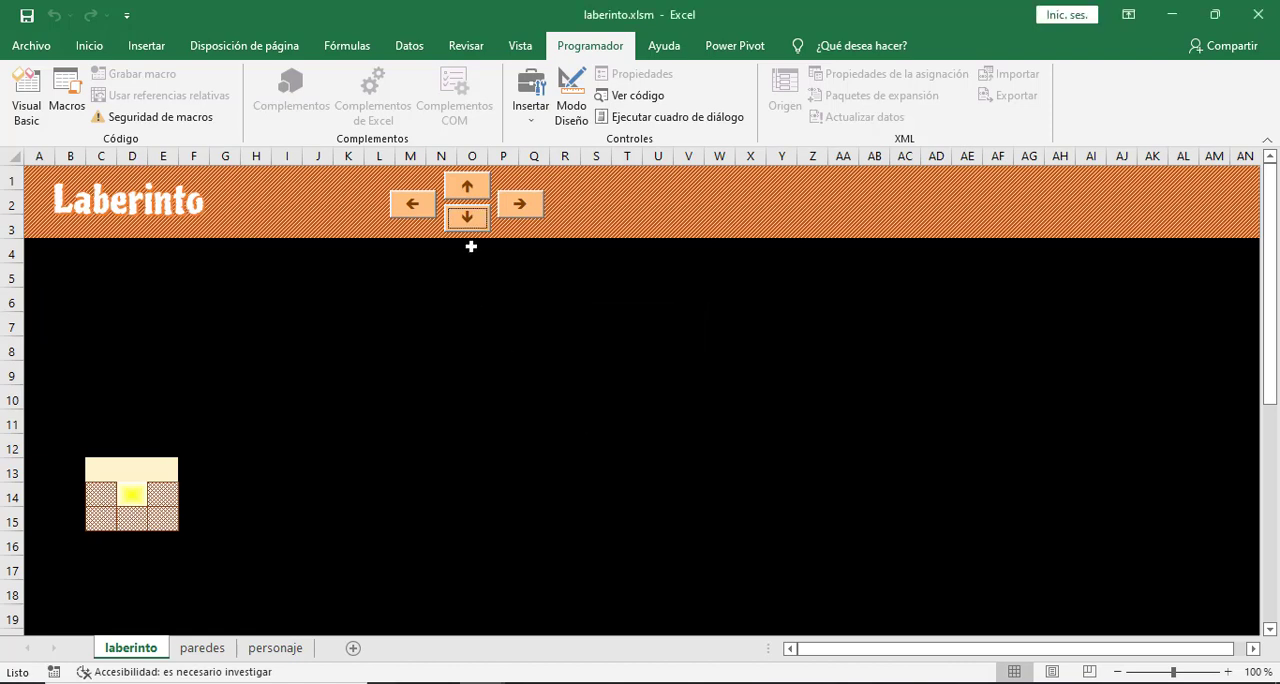
{"action": "left_click", "coordinate": [472, 220]}
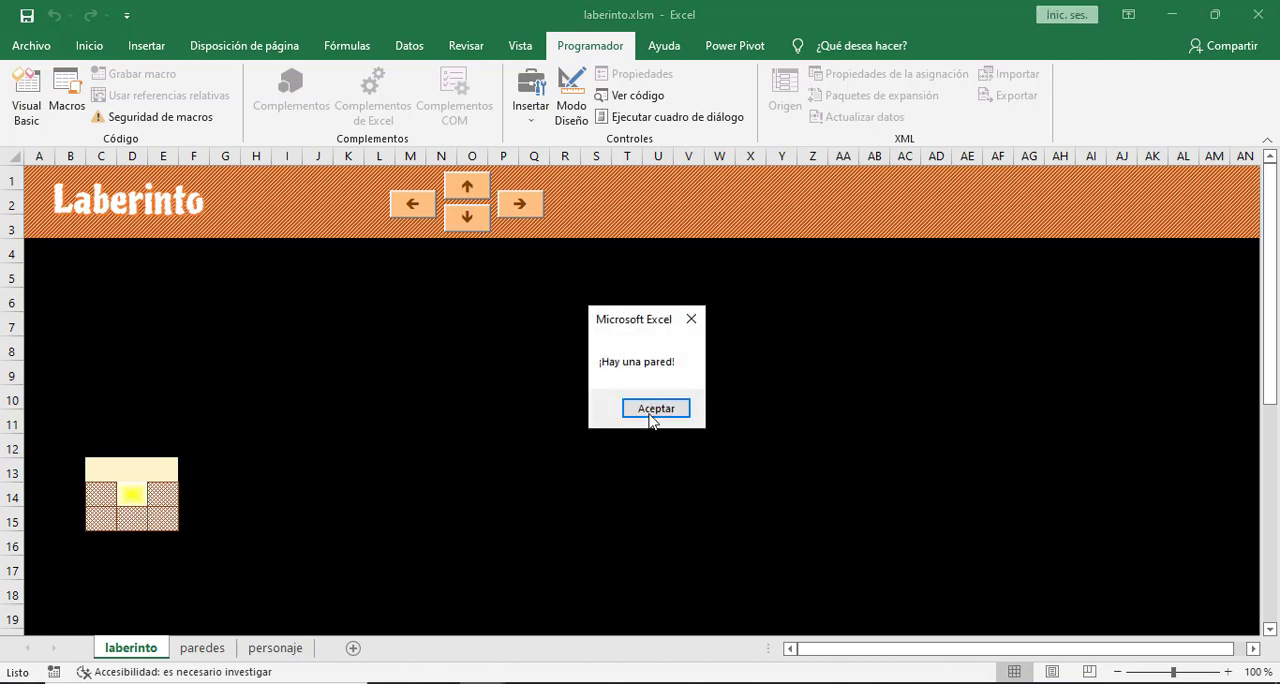
{"action": "key", "text": "Return"}
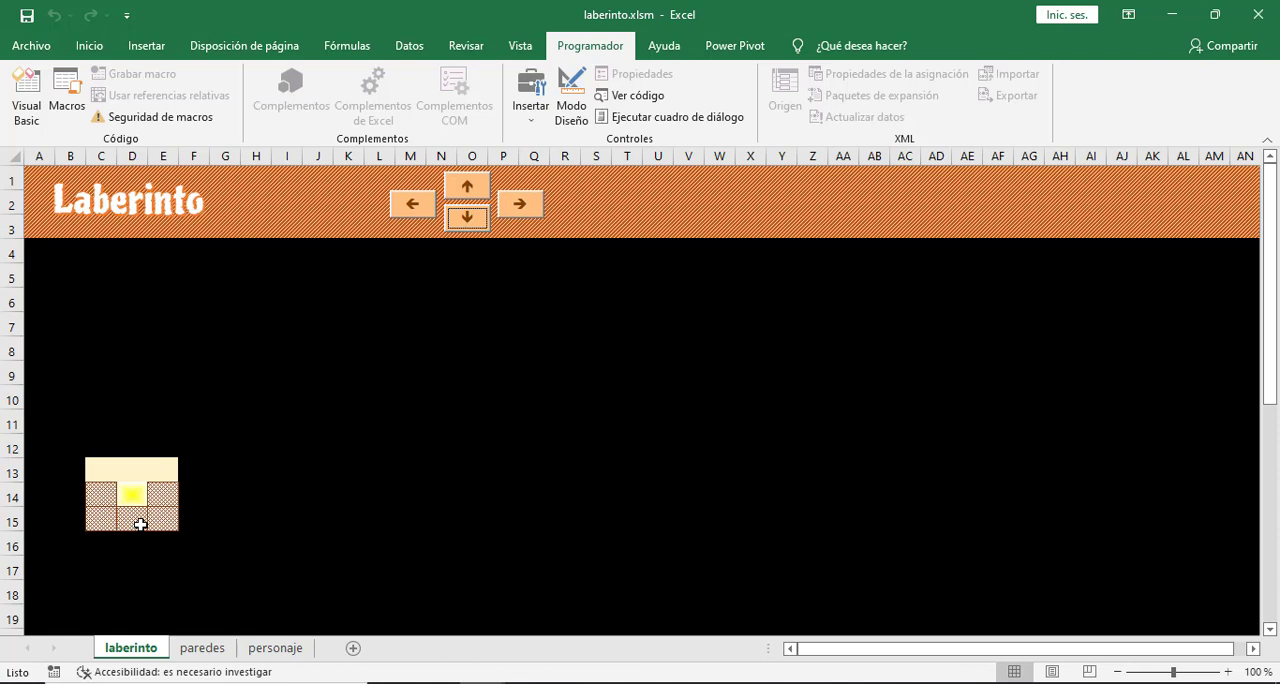
- Check the stored fil and col values on the personaje sheet, and return to the laberinto sheet
{"action": "left_click", "coordinate": [284, 652]}
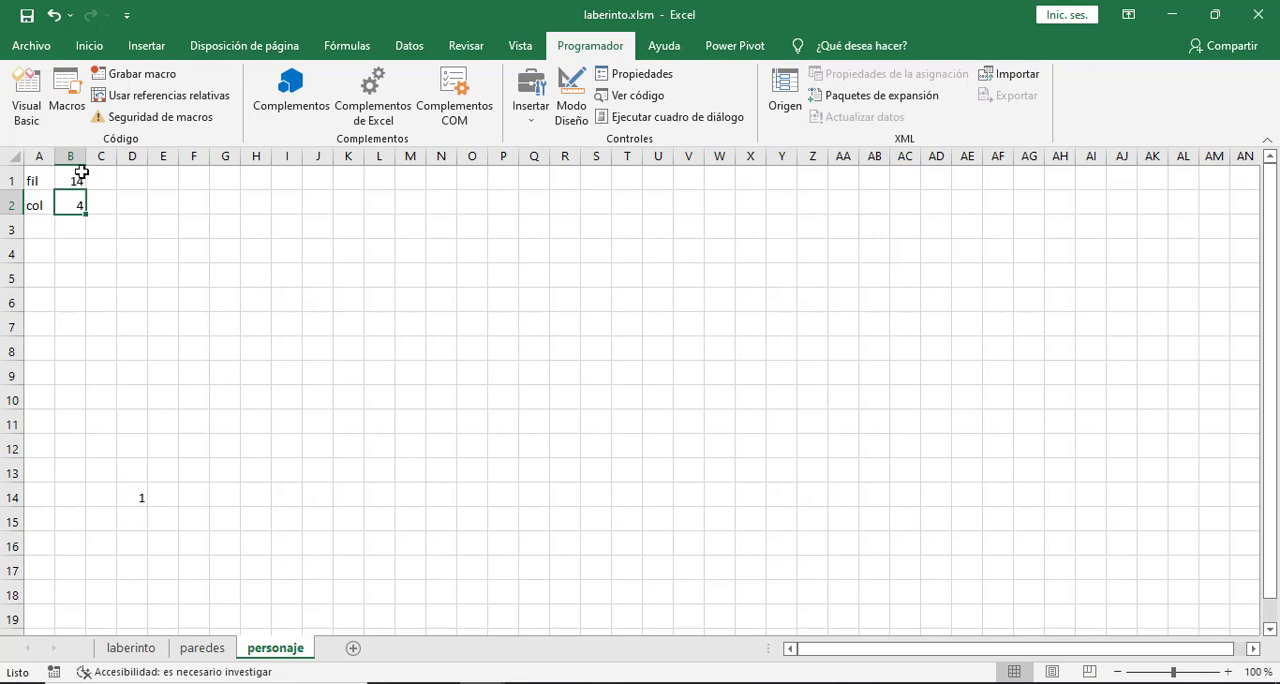
{"action": "left_click", "coordinate": [225, 341]}
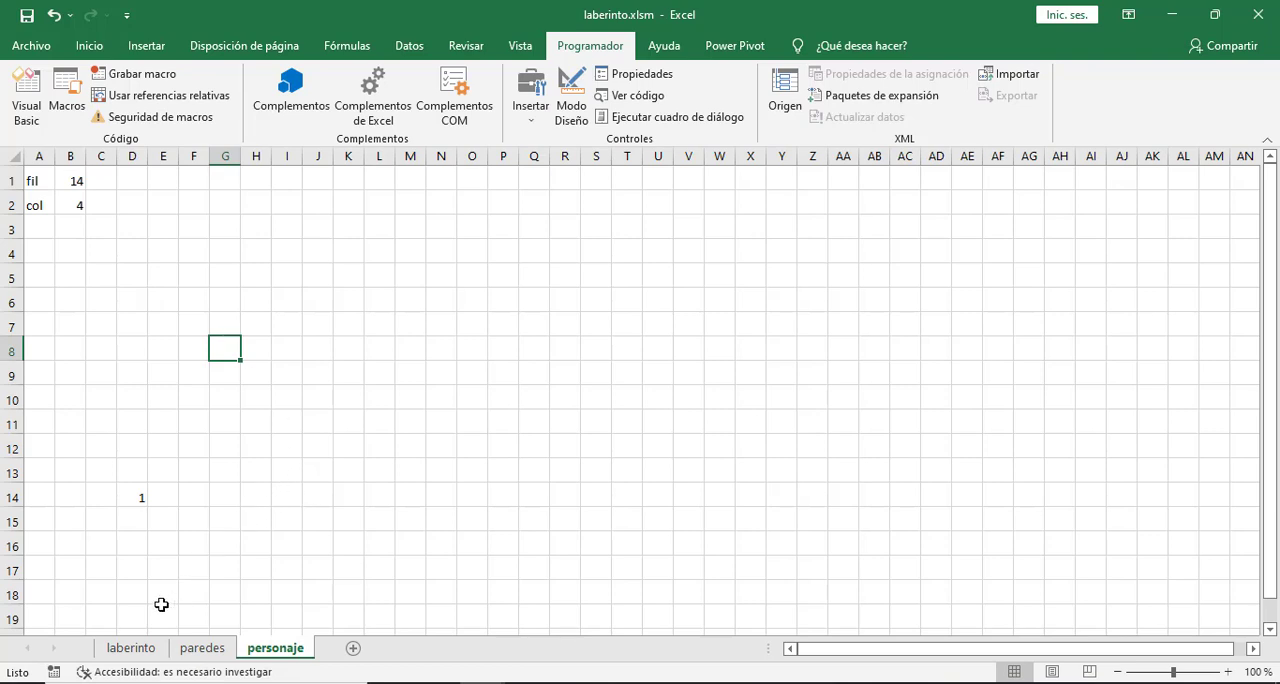
{"action": "left_click", "coordinate": [131, 650]}
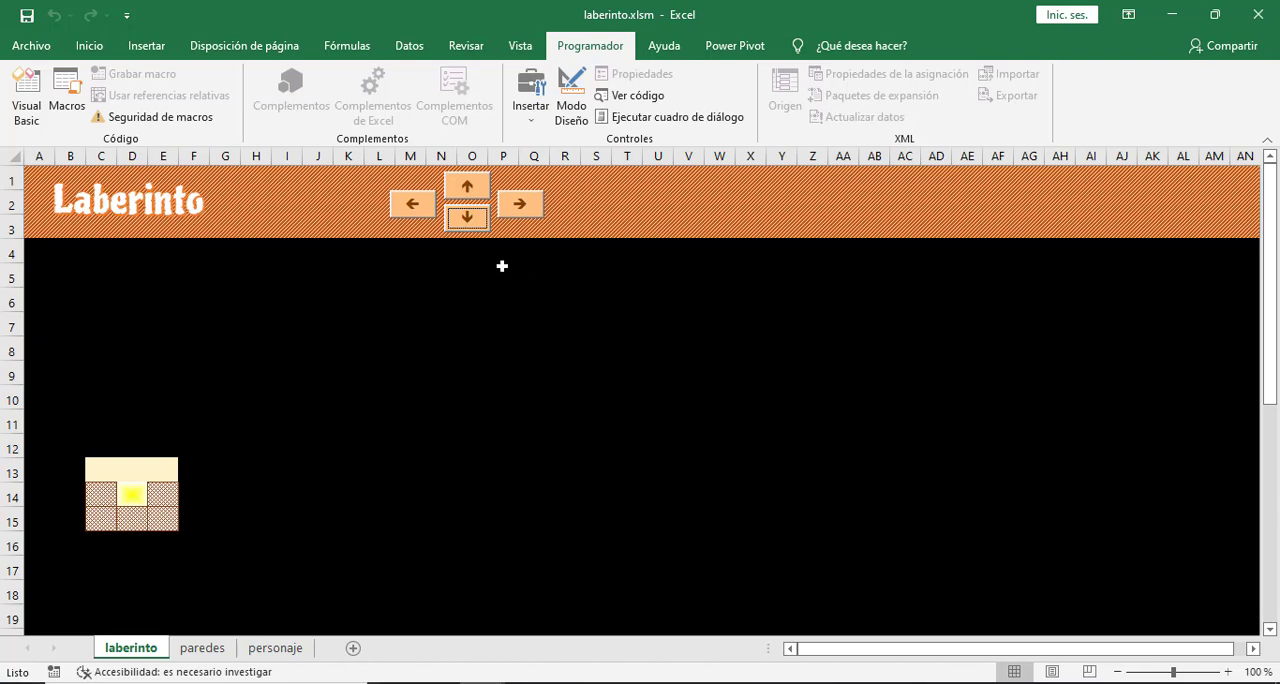
{"action": "left_click", "coordinate": [473, 222]}
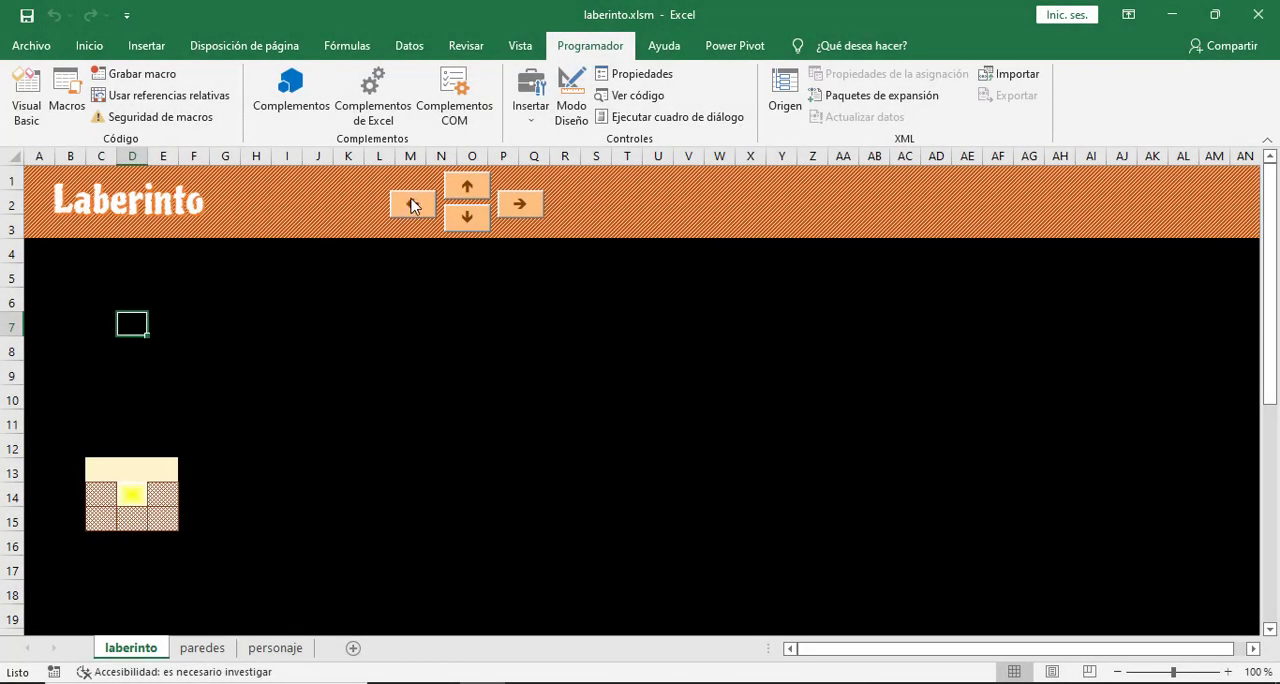
- Turn on design mode and open the Click event procedure of the left-arrow control, botonIzquierda
{"action": "left_click", "coordinate": [572, 100]}
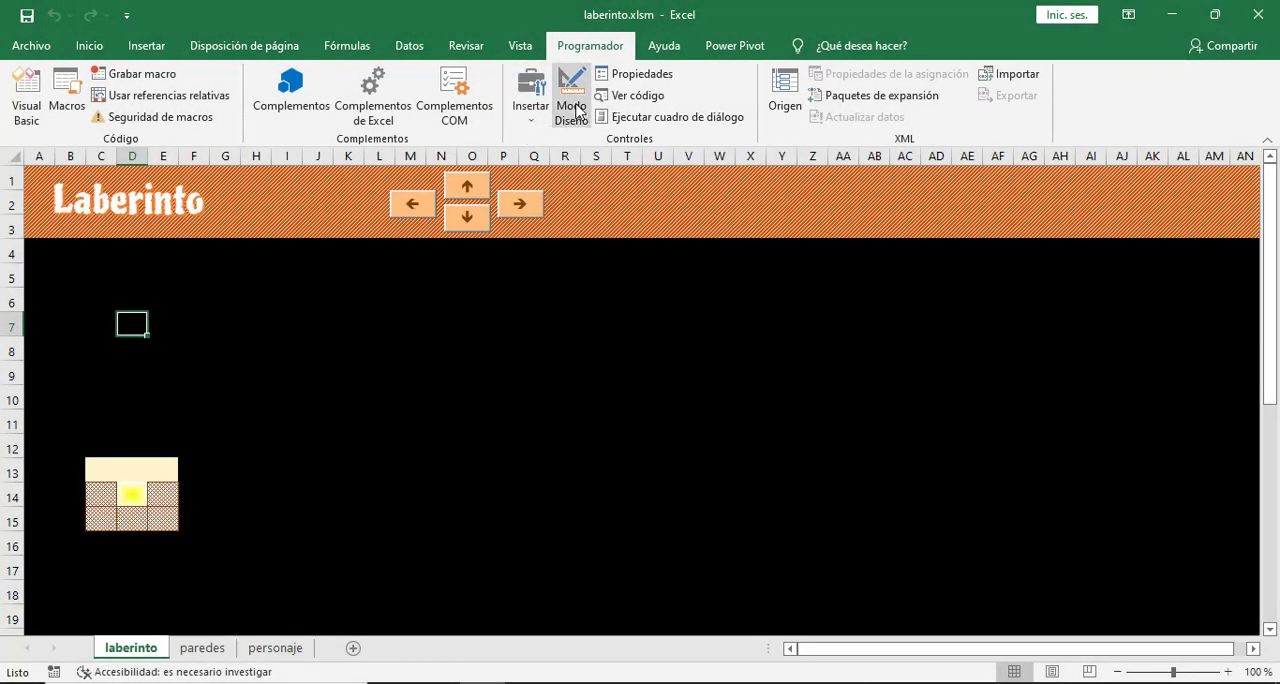
{"action": "left_click", "coordinate": [414, 204]}
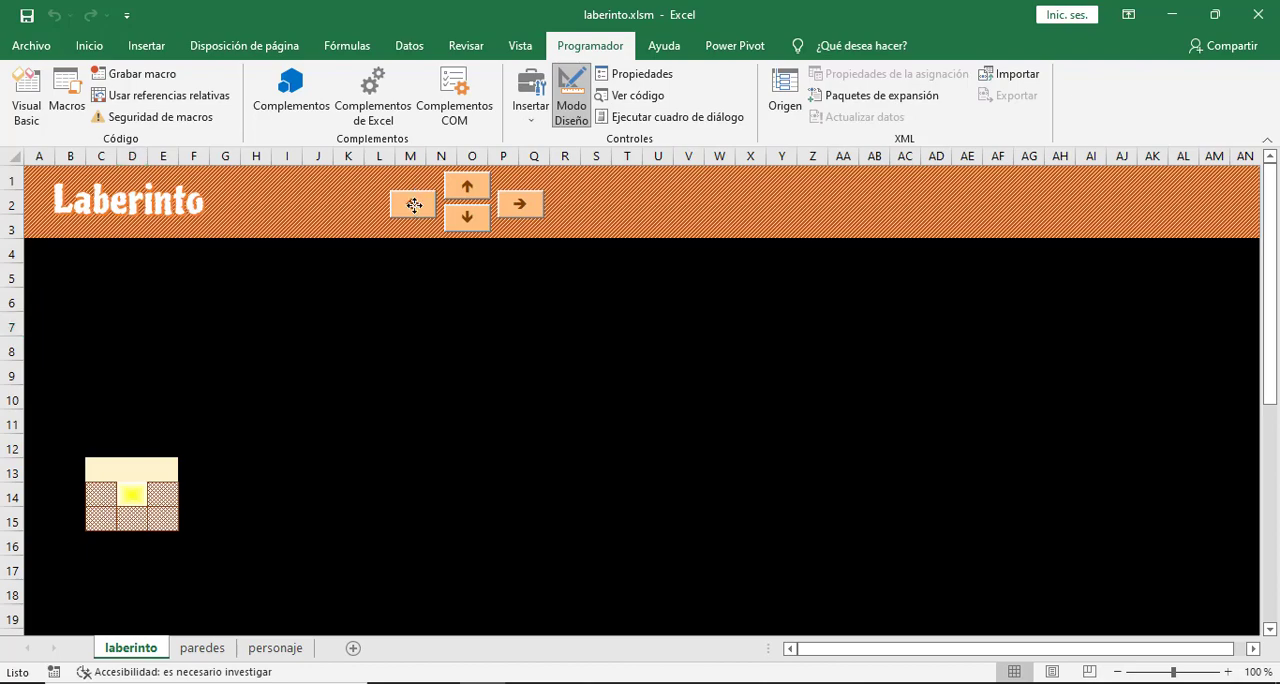
{"action": "double_click", "coordinate": [414, 204]}
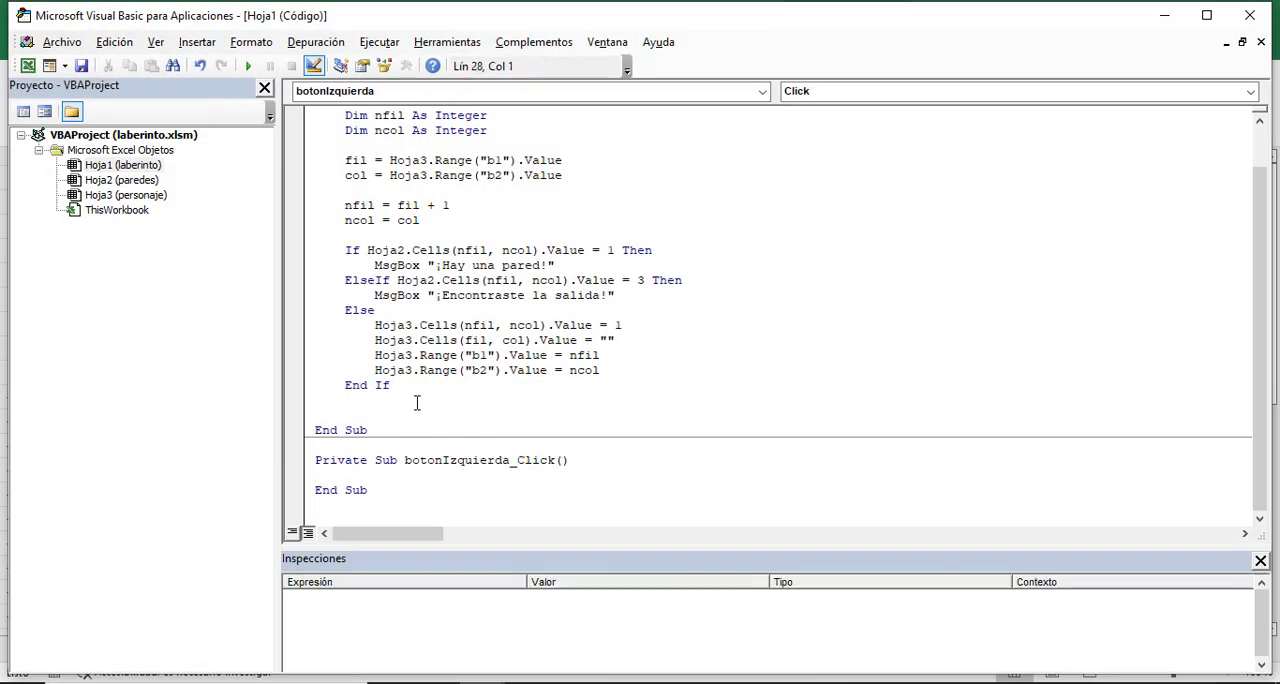
- Copy the whole body of botonAbajo_Click into botonIzquierda_Click and indent its first Dim line
{"action": "scroll", "coordinate": [383, 218], "scroll_direction": "up", "scroll_amount": 1}
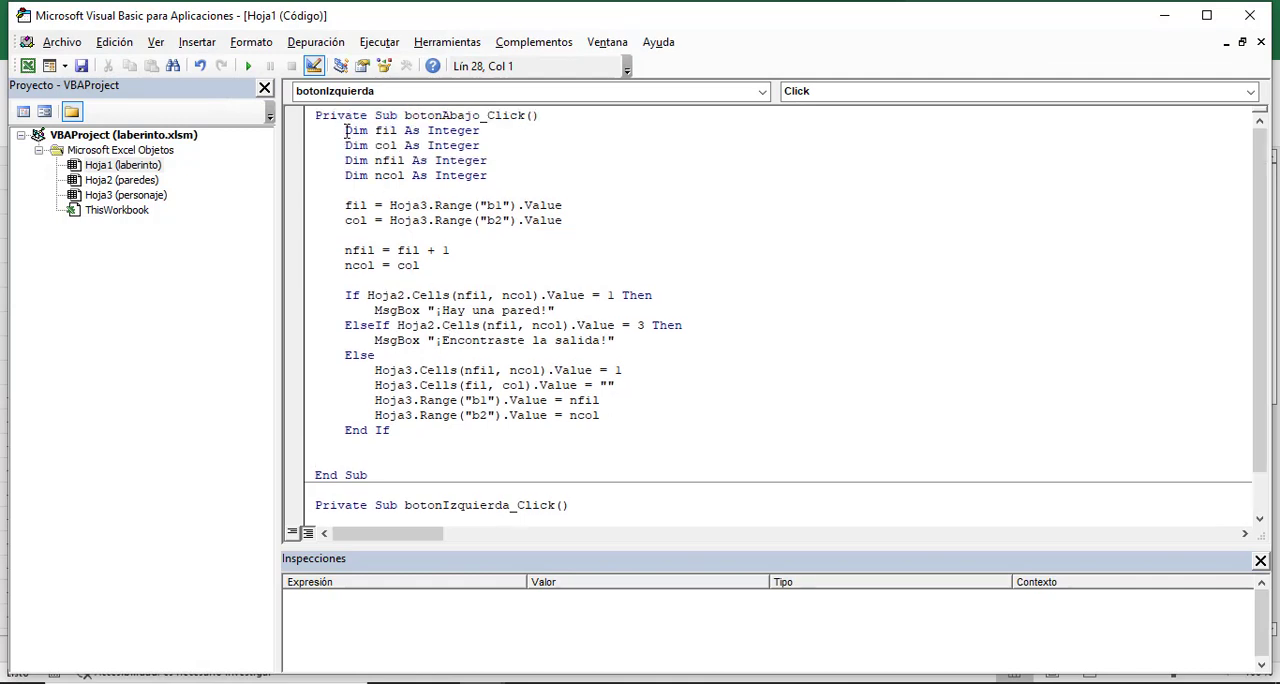
{"action": "left_click_drag", "start_coordinate": [345, 130], "coordinate": [441, 436]}
{"action": "key", "text": "ctrl+c"}
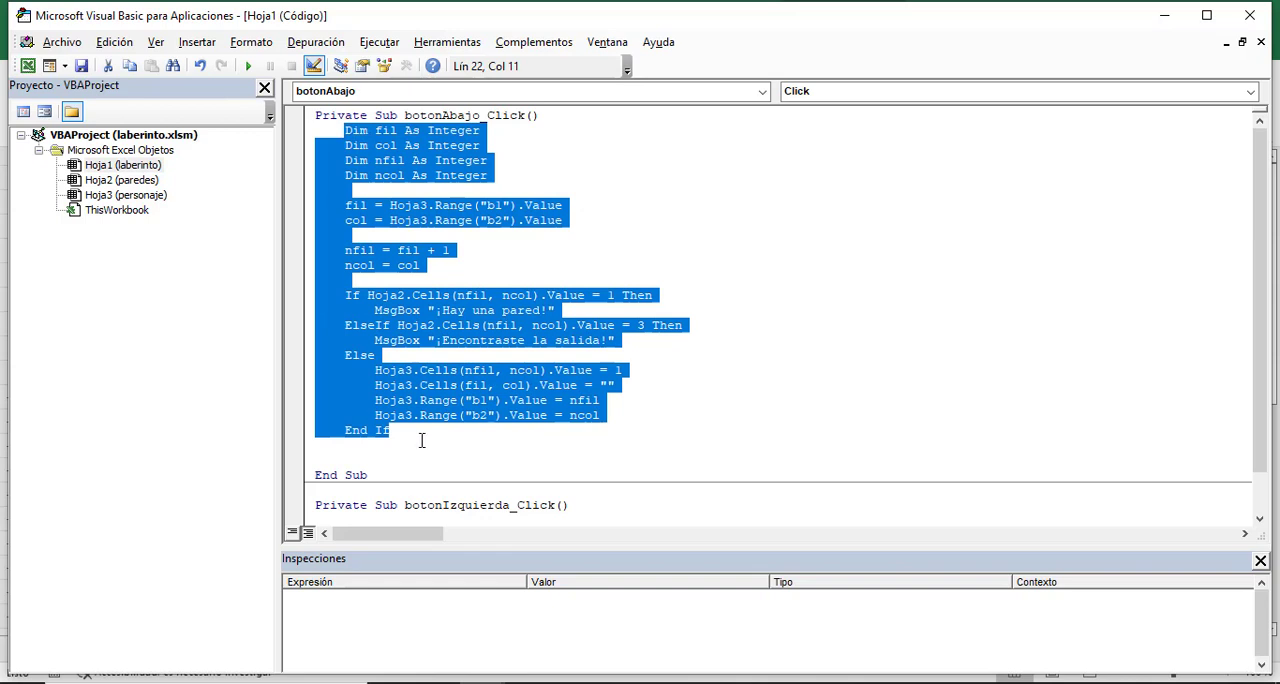
{"action": "scroll", "coordinate": [355, 458], "scroll_direction": "down", "scroll_amount": 1}
{"action": "left_click", "coordinate": [342, 476]}
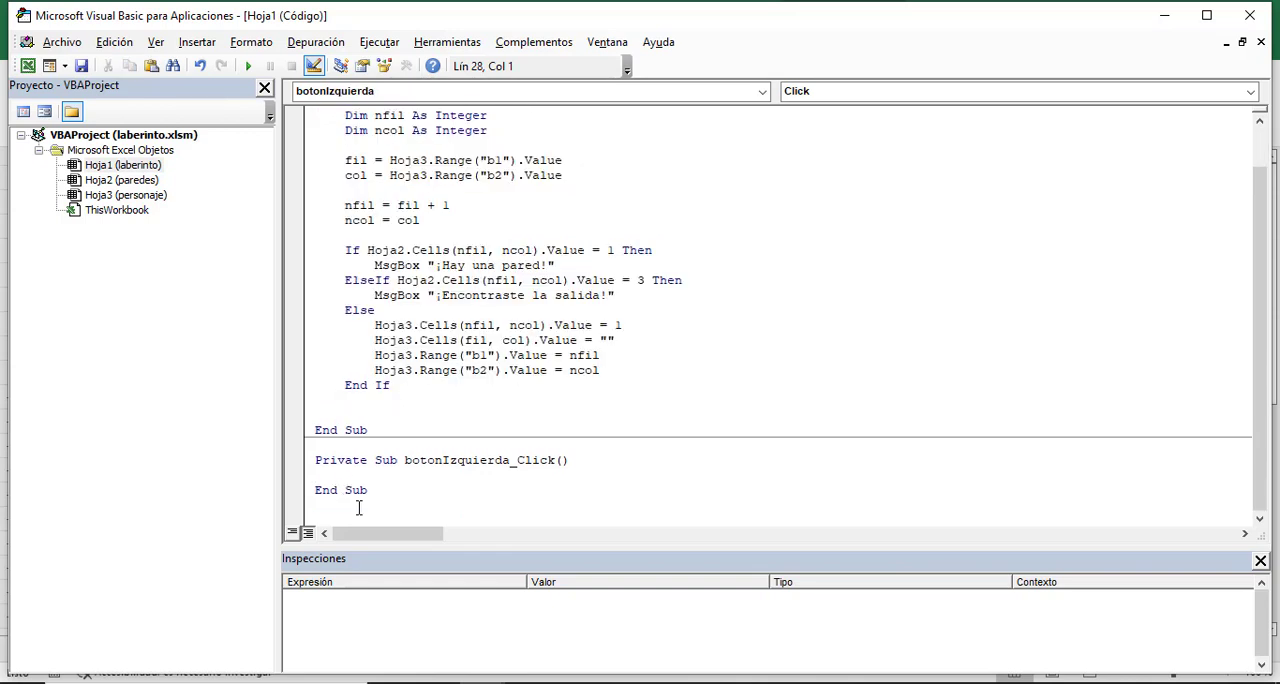
{"action": "key", "text": "ctrl+v"}
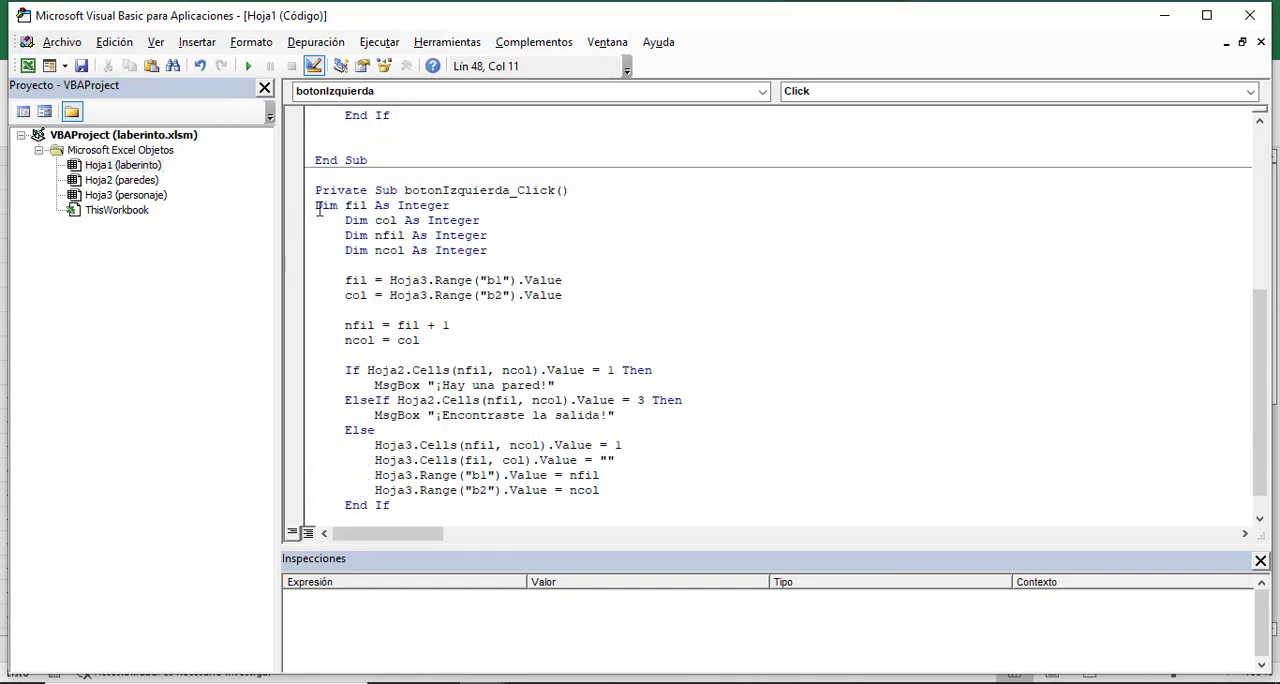
{"action": "key", "text": "Tab"}
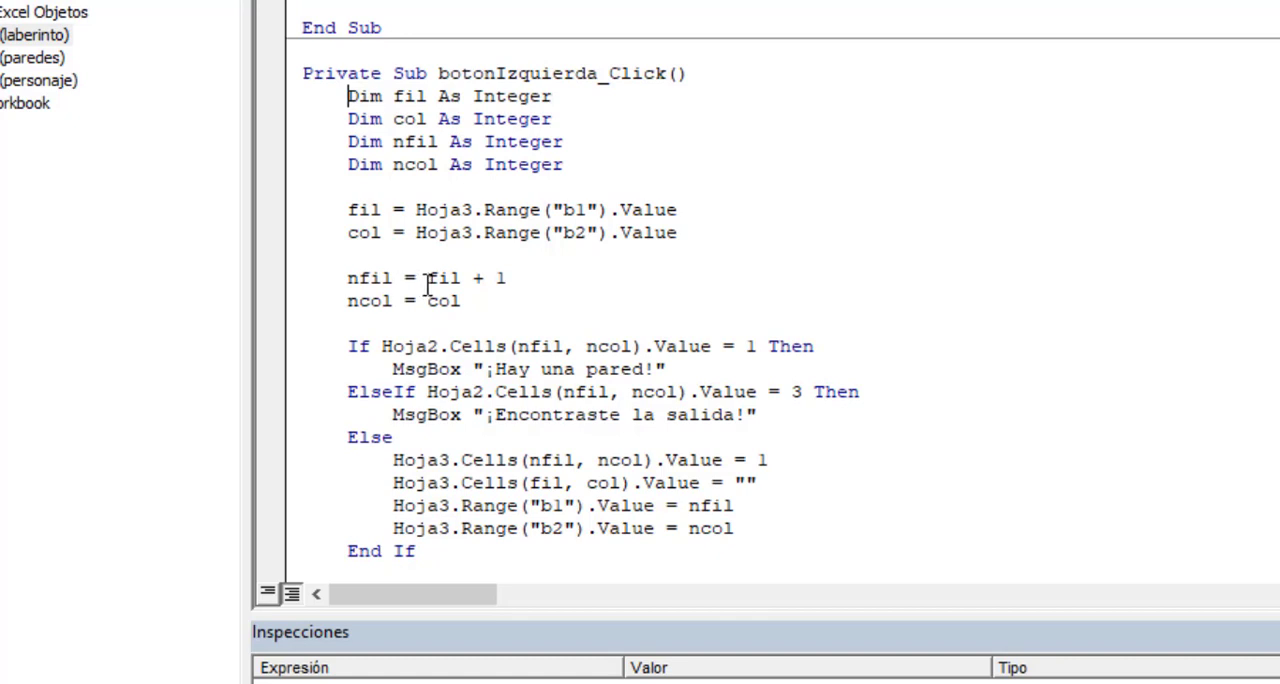
- In botonIzquierda_Click, change the new position assignments to nfil = fil and ncol = col - 1
{"action": "left_click", "coordinate": [539, 280]}
{"action": "key", "text": "BackSpace"}
{"action": "key", "text": "BackSpace"}
{"action": "key", "text": "BackSpace"}
{"action": "key", "text": "Down"}
{"action": "type", "text": "-1"}
{"action": "key", "text": "Up"}
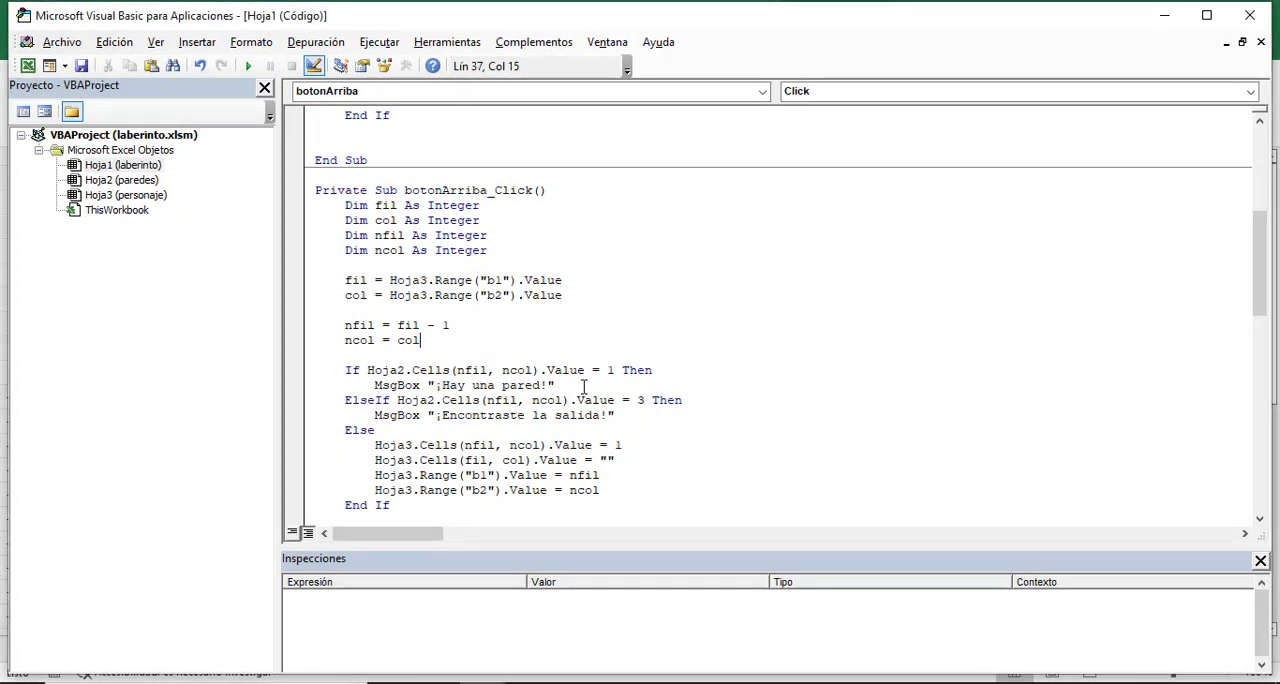
- Review the nfil and ncol assignments in the Click procedures of botonAbajo, botonArriba, botonDerecha and botonIzquierda
{"action": "scroll", "coordinate": [584, 385], "scroll_direction": "up", "scroll_amount": 7}
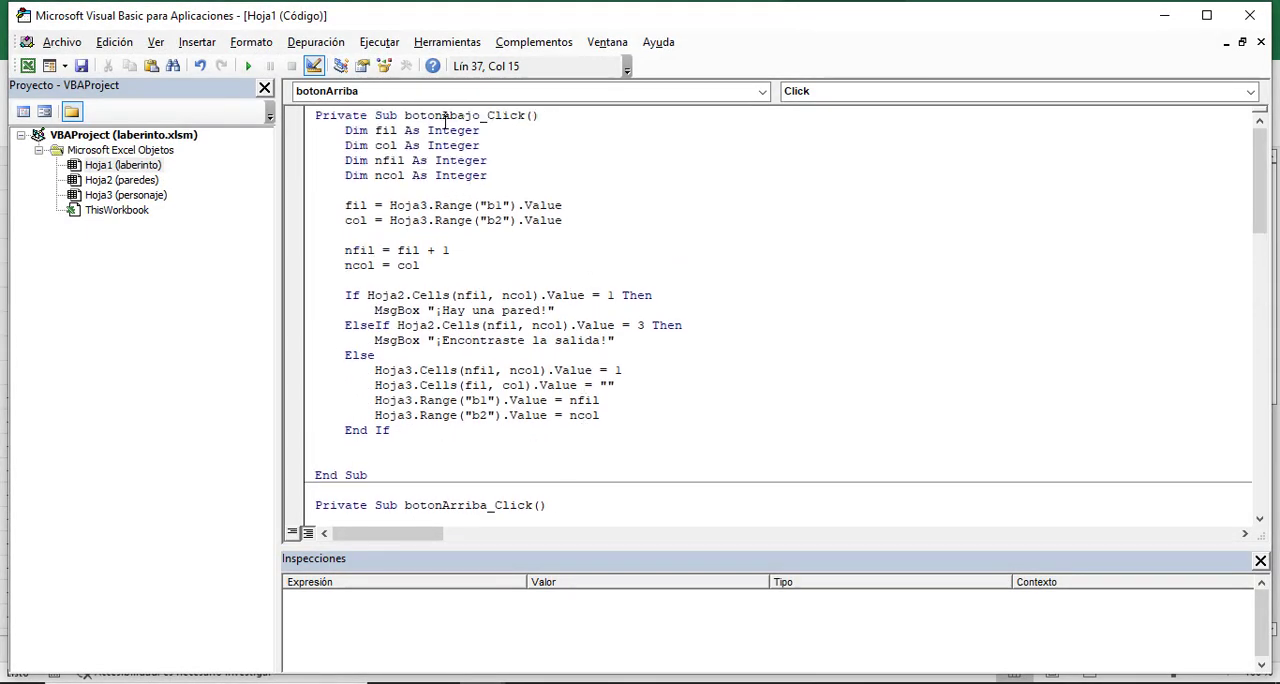
{"action": "scroll", "coordinate": [472, 240], "scroll_direction": "down", "scroll_amount": 6}
{"action": "scroll", "coordinate": [476, 276], "scroll_direction": "down", "scroll_amount": 7}
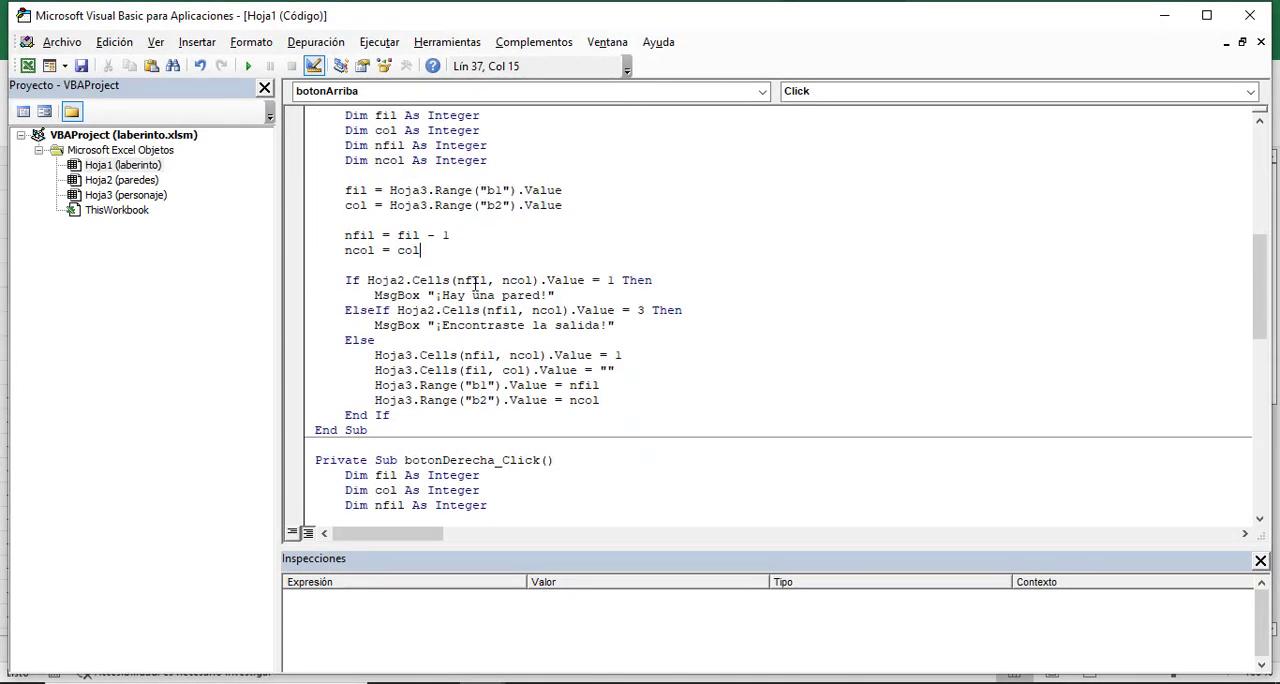
{"action": "scroll", "coordinate": [487, 355], "scroll_direction": "down", "scroll_amount": 3}
{"action": "scroll", "coordinate": [487, 355], "scroll_direction": "down", "scroll_amount": 5}
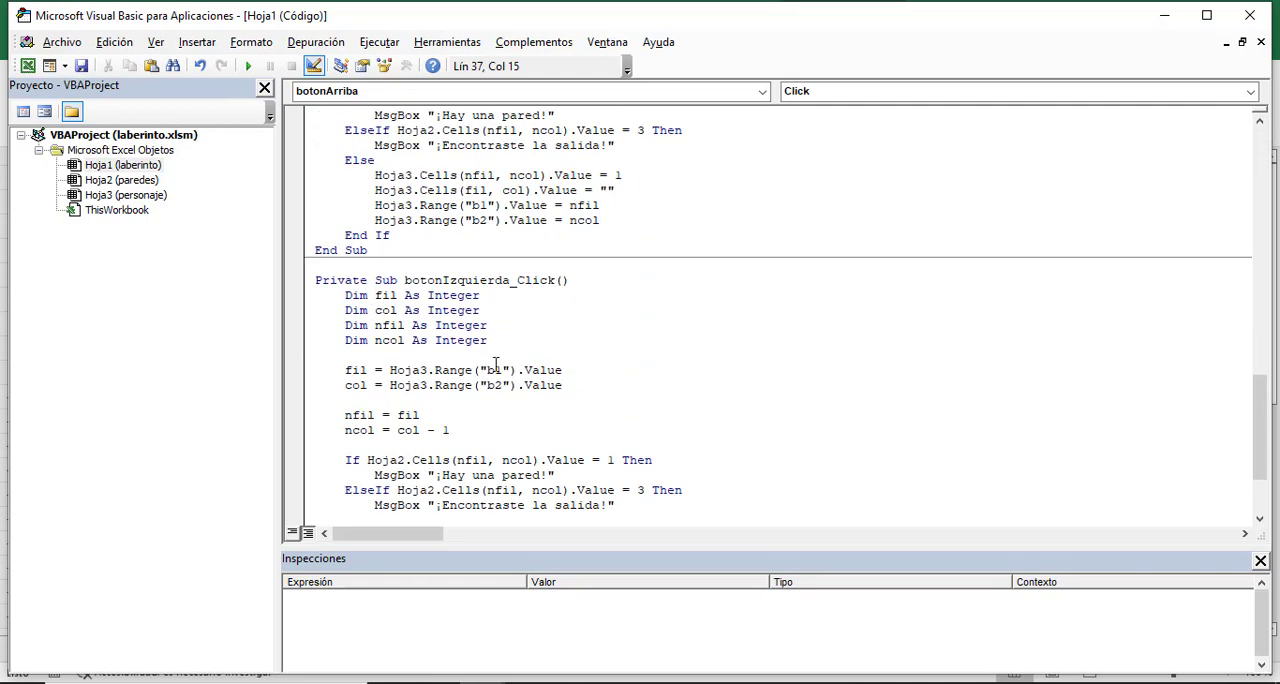
{"action": "scroll", "coordinate": [513, 383], "scroll_direction": "down", "scroll_amount": 2}
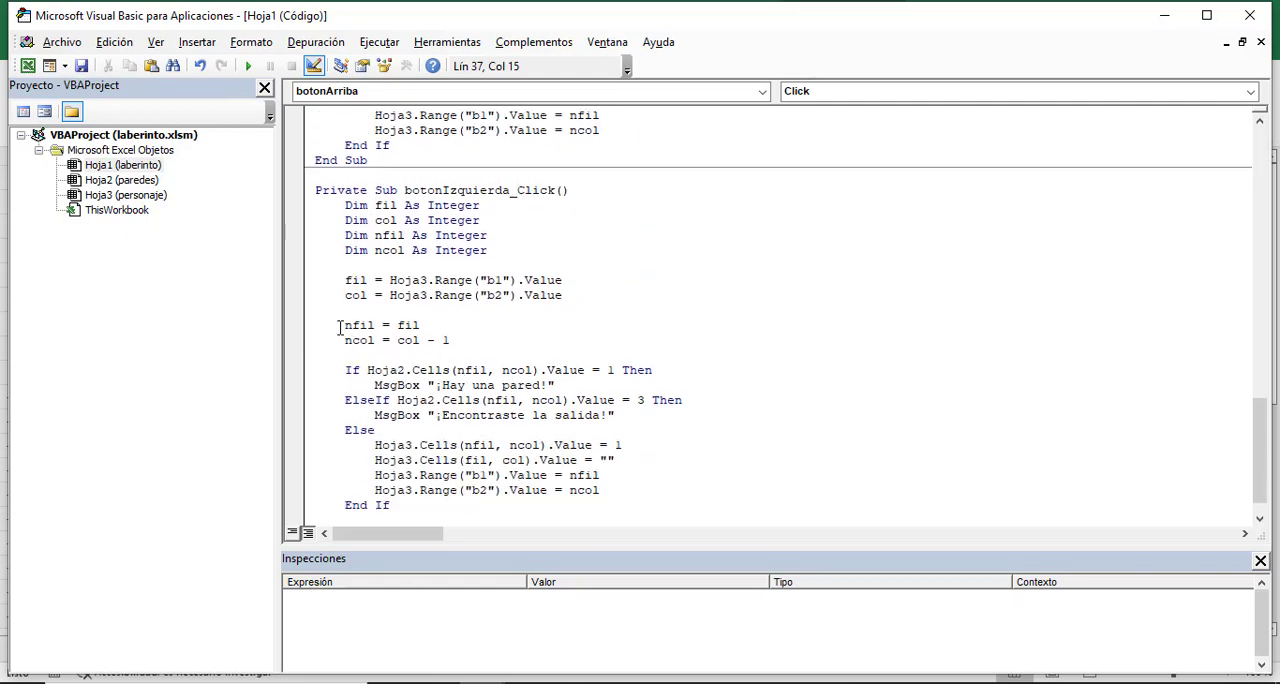
{"action": "left_click_drag", "start_coordinate": [342, 327], "coordinate": [464, 342]}
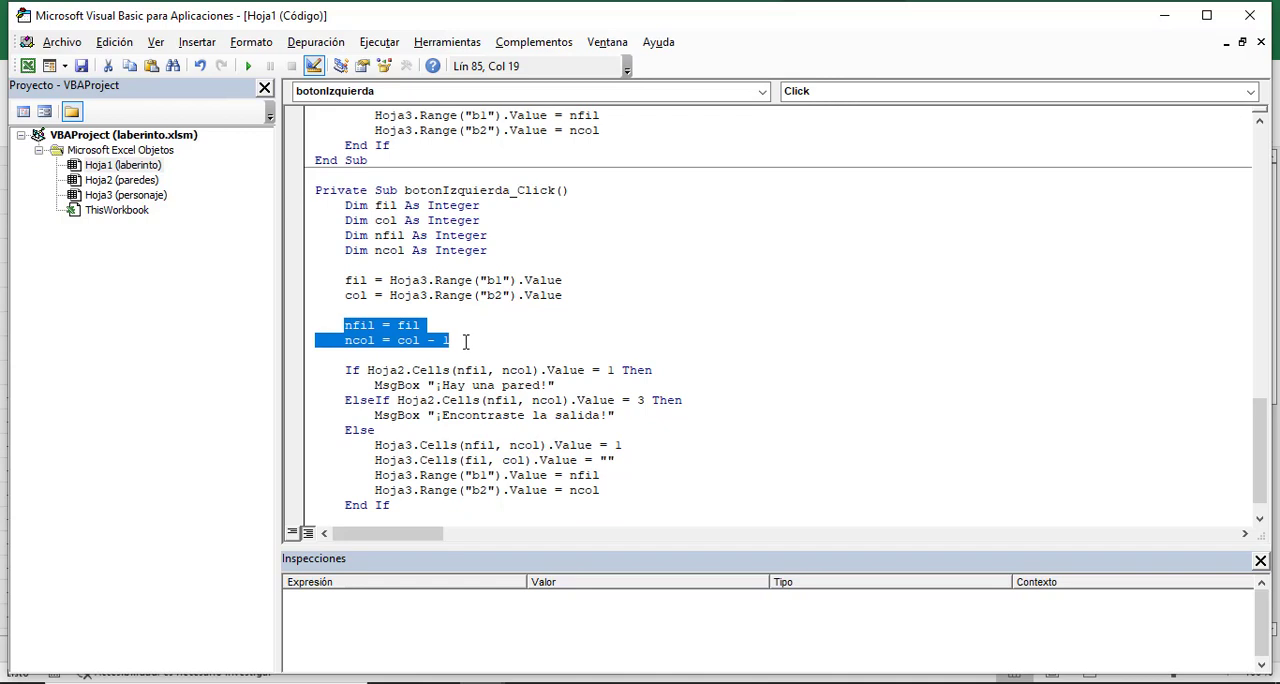
{"action": "left_click", "coordinate": [465, 342]}
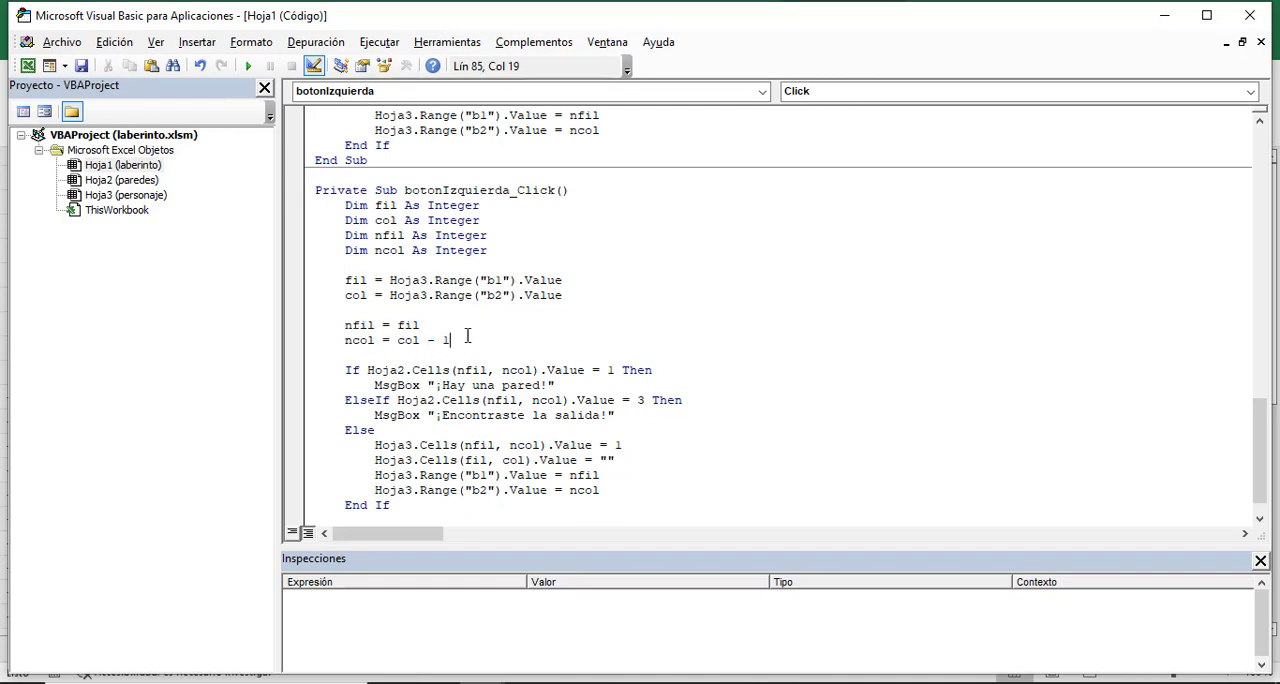
{"action": "scroll", "coordinate": [480, 357], "scroll_direction": "up", "scroll_amount": 1}
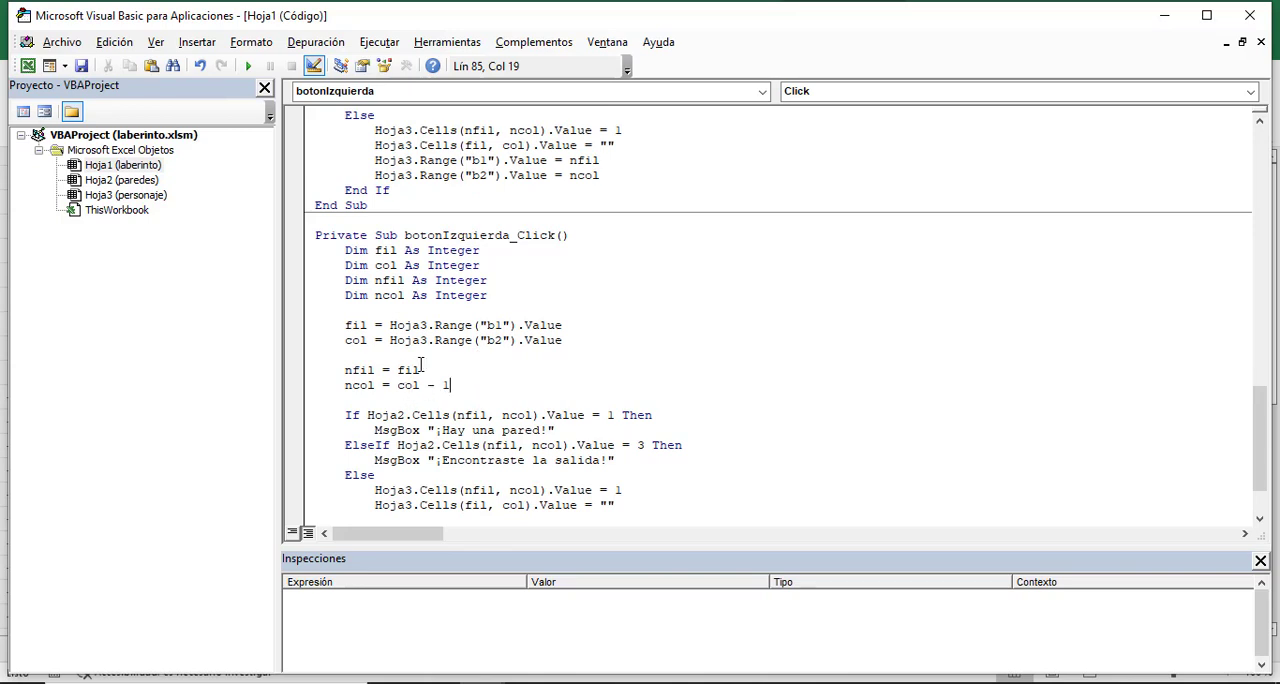
{"action": "scroll", "coordinate": [440, 360], "scroll_direction": "up", "scroll_amount": 7}
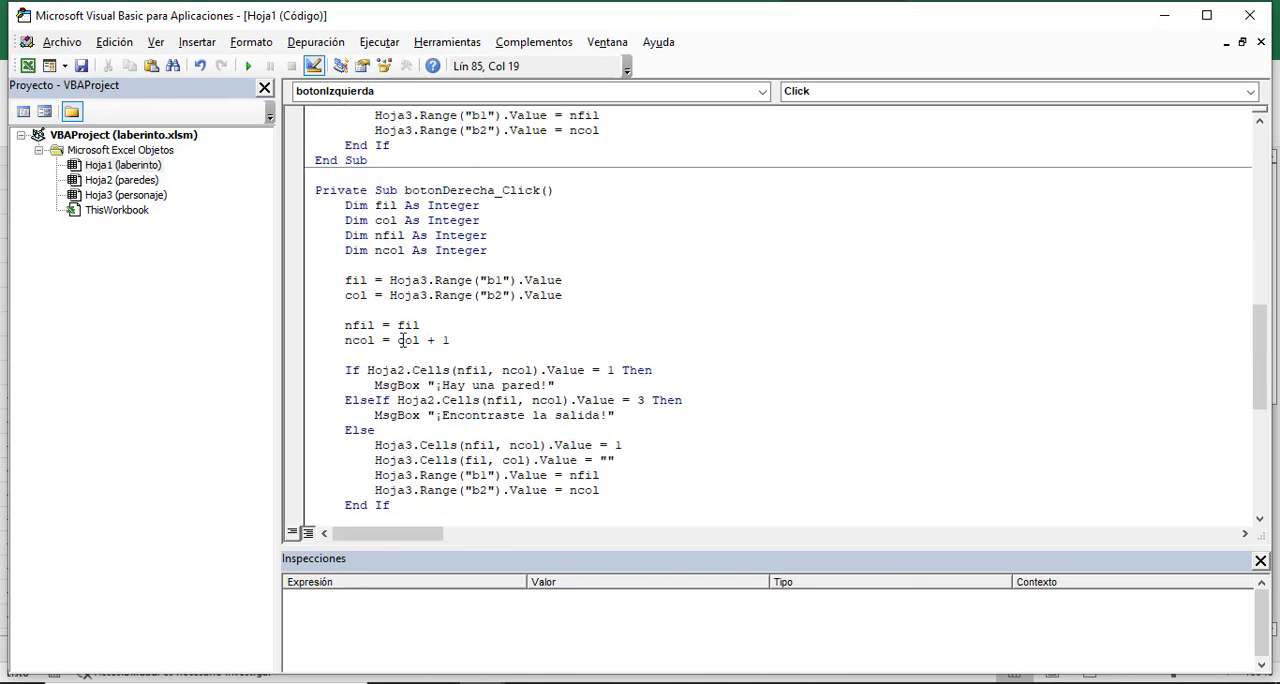
{"action": "scroll", "coordinate": [469, 340], "scroll_direction": "up", "scroll_amount": 8}
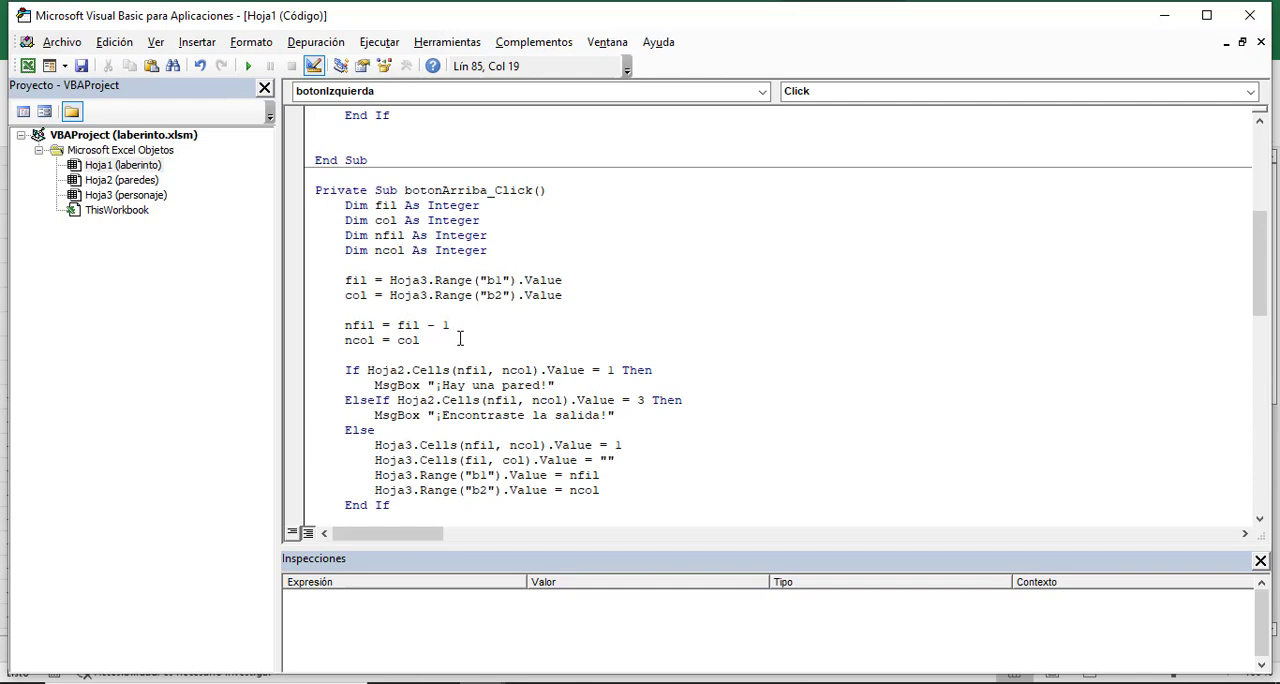
{"action": "scroll", "coordinate": [479, 343], "scroll_direction": "up", "scroll_amount": 7}
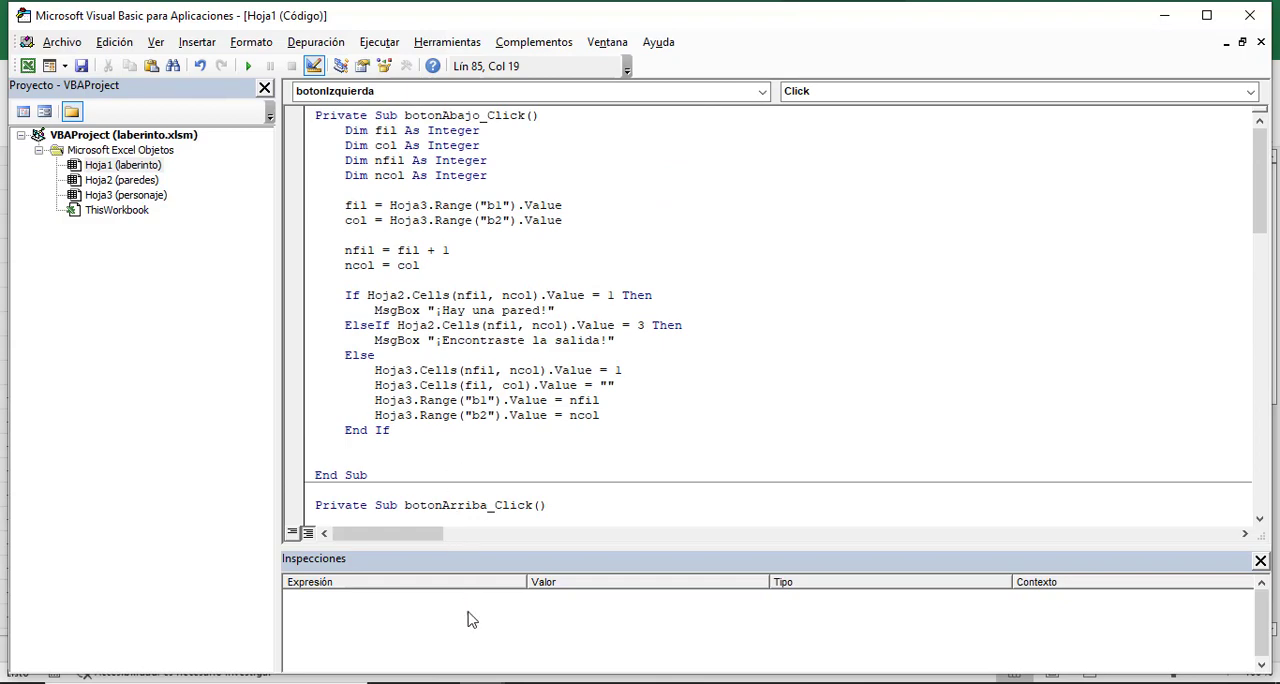
- Turn off design mode in the laberinto workbook and test the up and left arrows, moving the character to C13 and against its left wall
{"action": "left_click", "coordinate": [416, 632]}
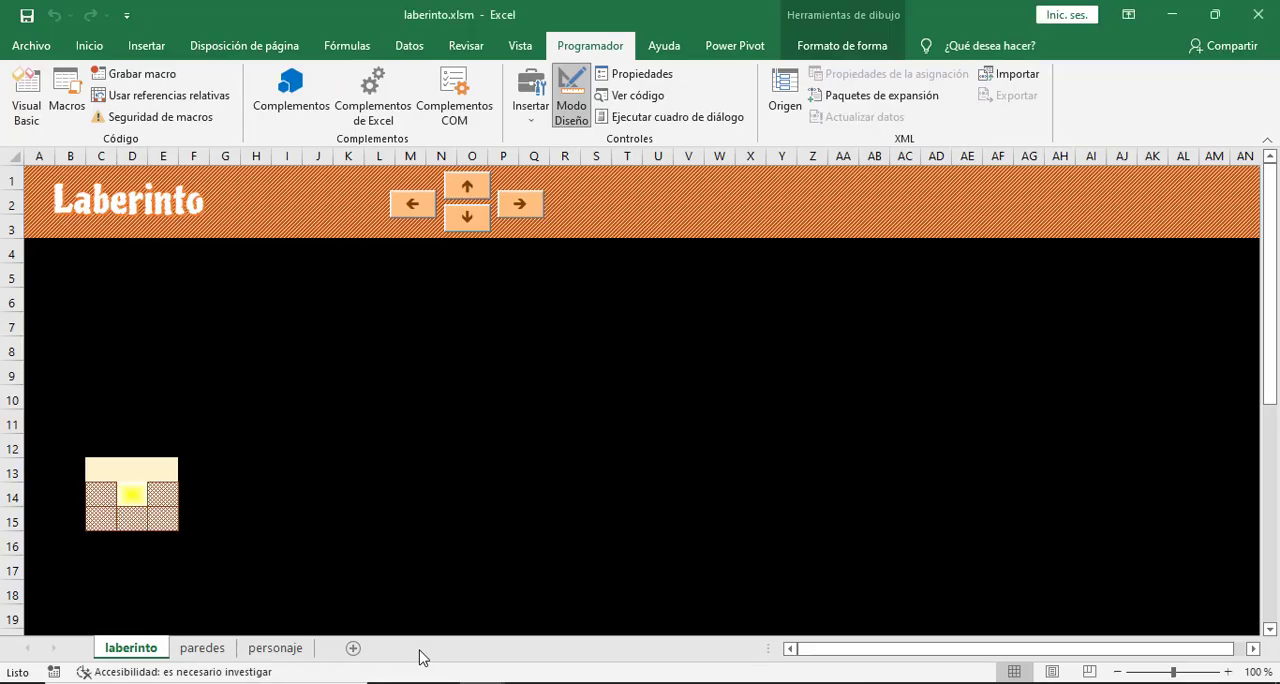
{"action": "left_click", "coordinate": [571, 97]}
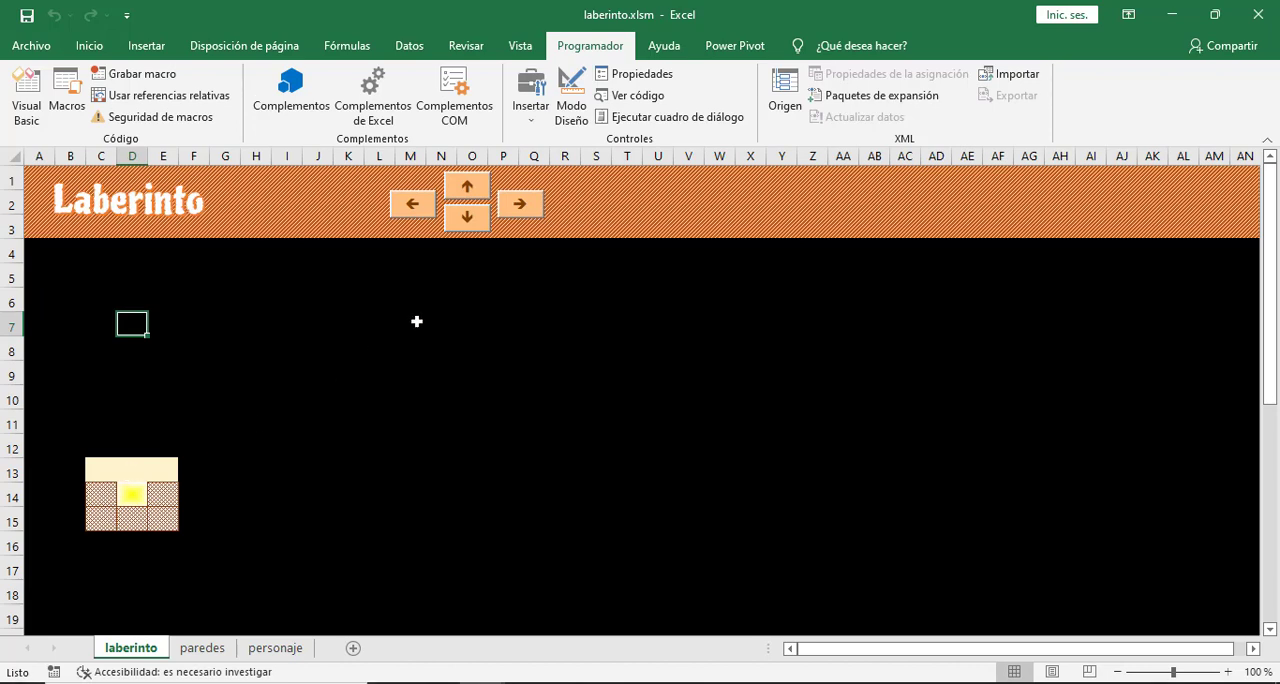
{"action": "left_click", "coordinate": [468, 187]}
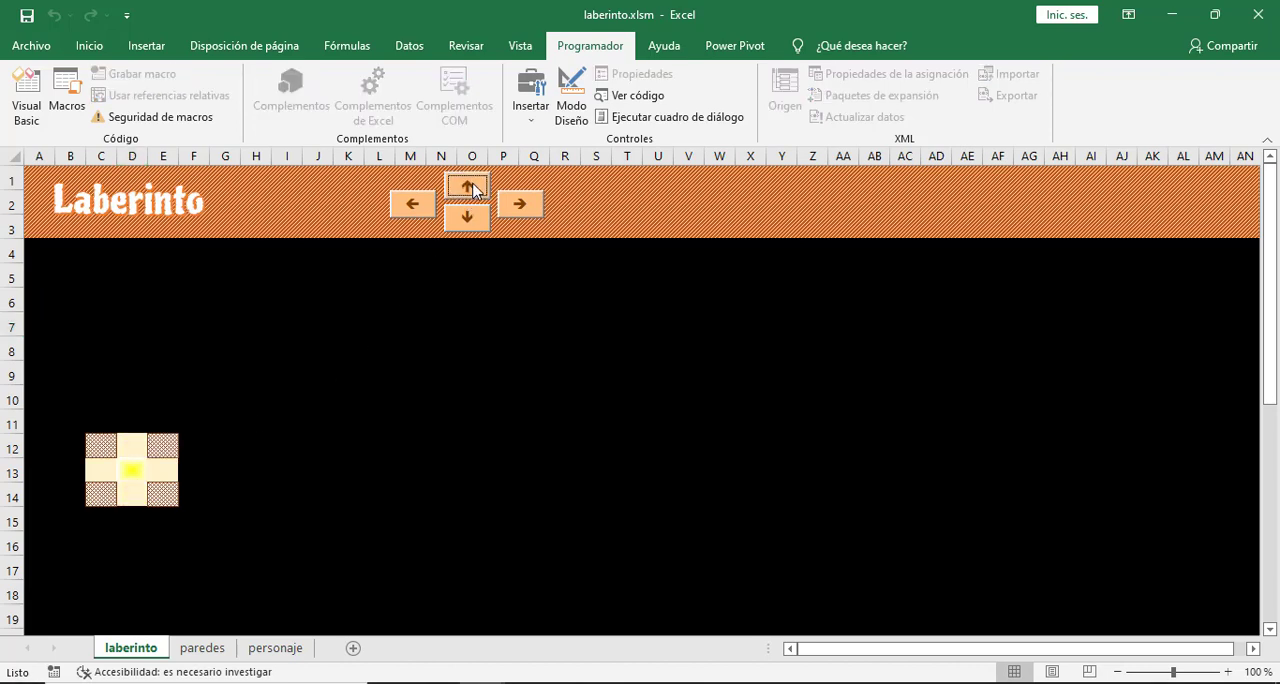
{"action": "left_click", "coordinate": [417, 206]}
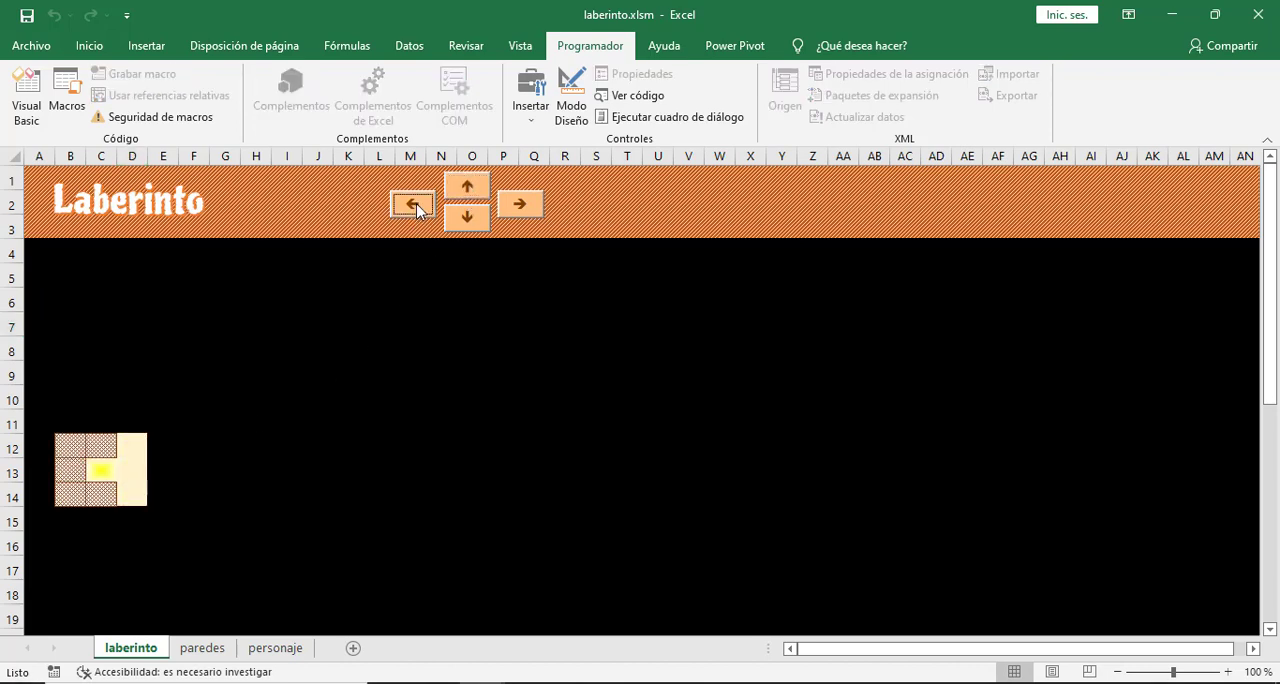
{"action": "left_click", "coordinate": [417, 206]}
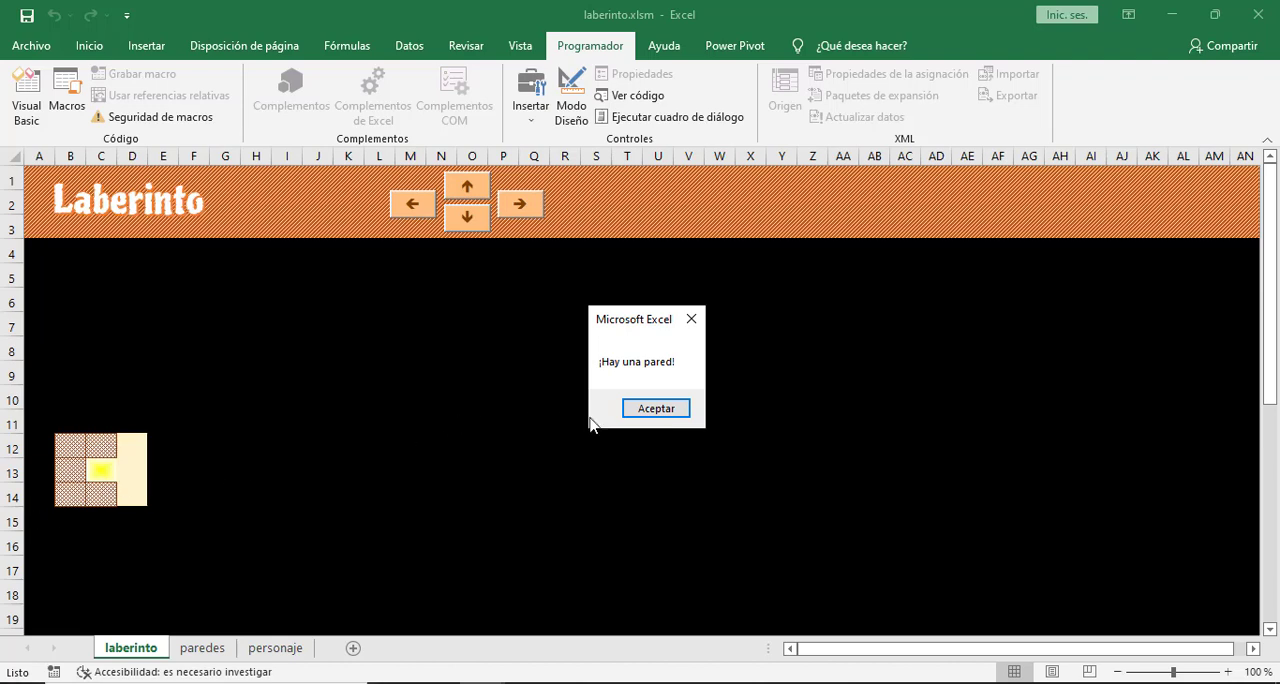
{"action": "left_click", "coordinate": [652, 409]}
- Move the character through the maze right to G13, up to G10 and right to J10 with the sheet's arrow controls
{"action": "left_click", "coordinate": [528, 204]}
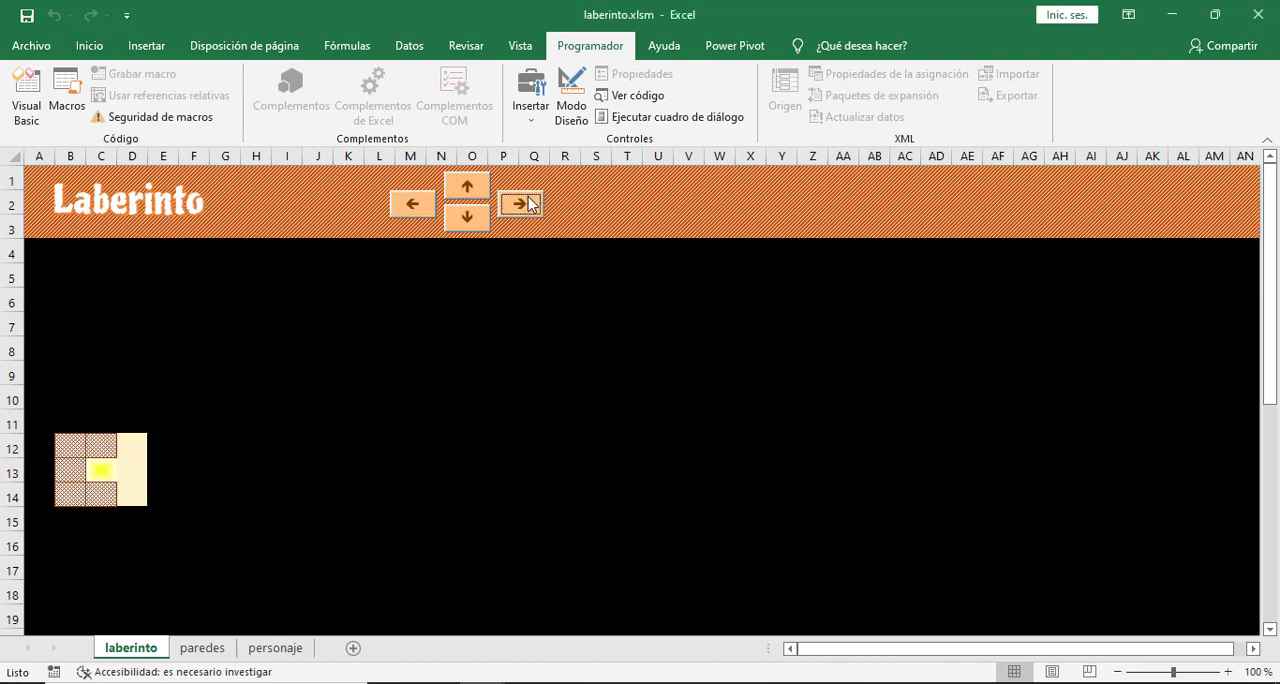
{"action": "left_click", "coordinate": [525, 209]}
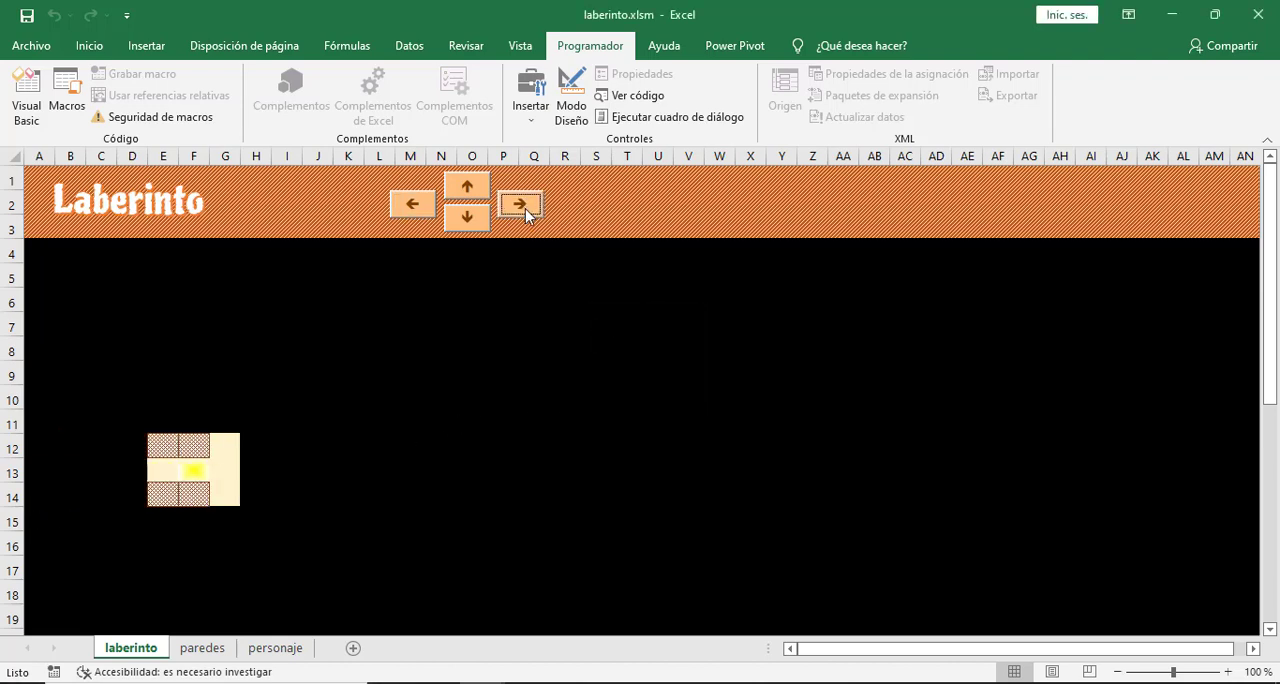
{"action": "left_click", "coordinate": [525, 209]}
{"action": "left_click", "coordinate": [467, 188]}
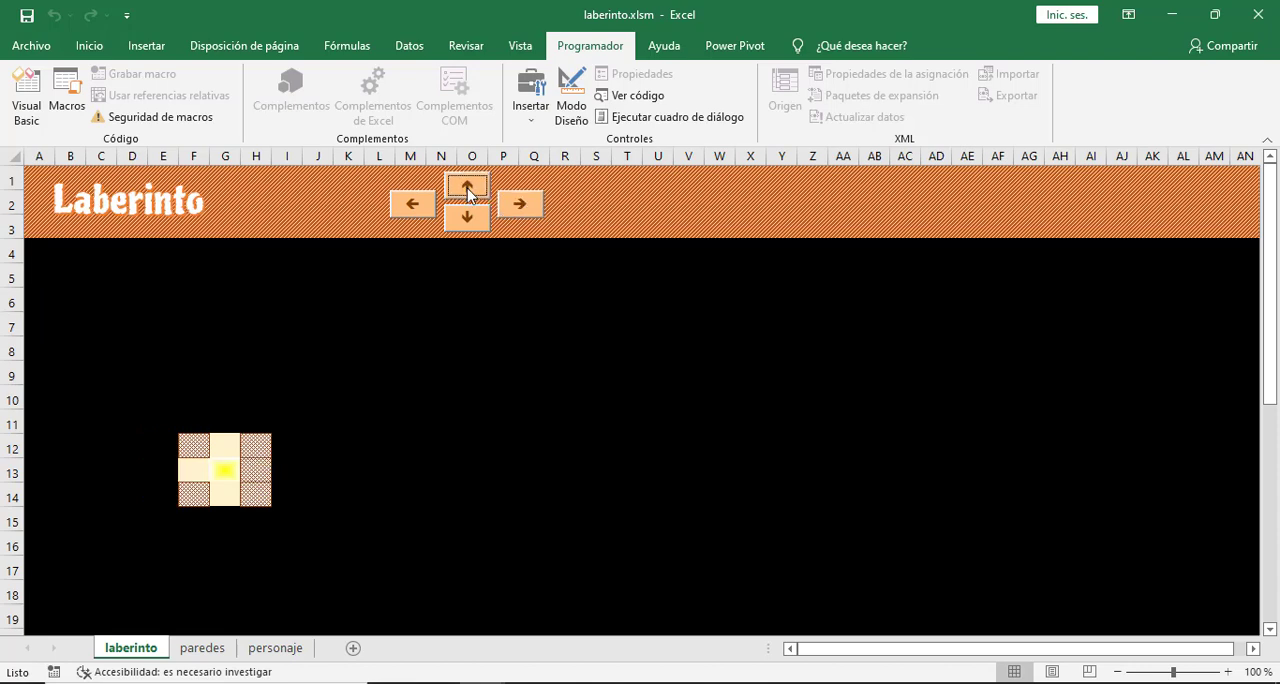
{"action": "left_click", "coordinate": [467, 188]}
{"action": "left_click", "coordinate": [467, 188]}
{"action": "left_click", "coordinate": [467, 188]}
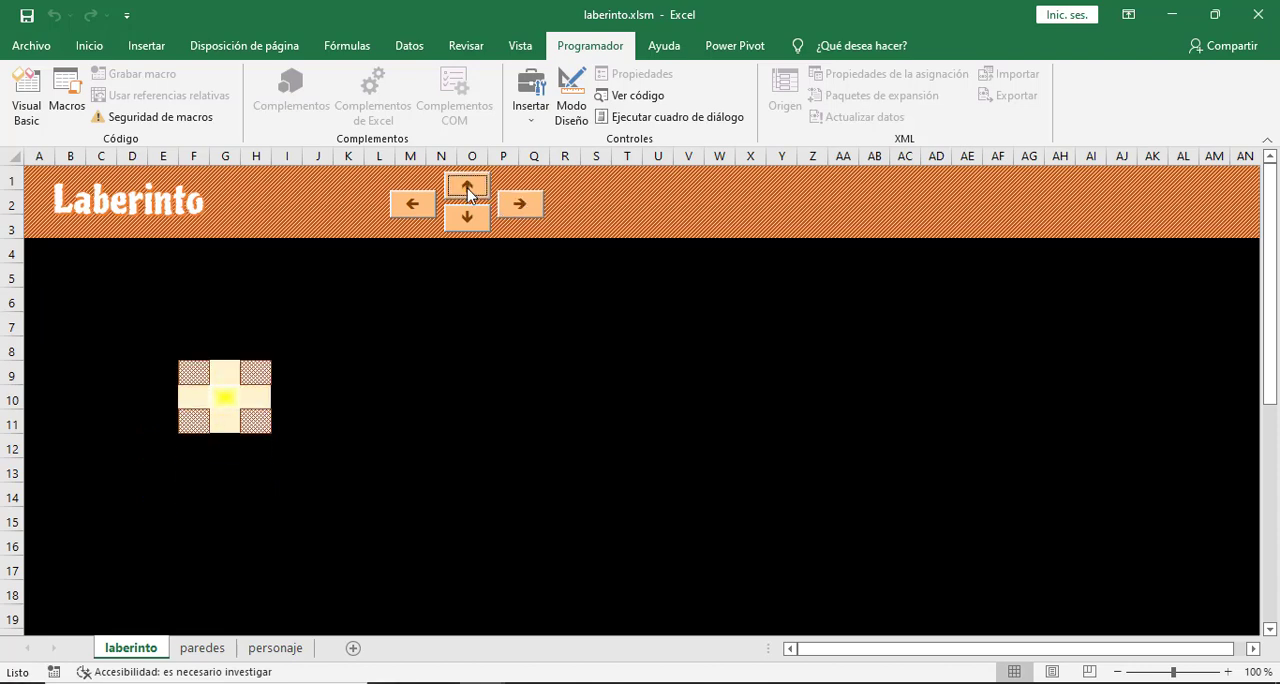
{"action": "left_click", "coordinate": [524, 205]}
{"action": "left_click", "coordinate": [527, 201]}
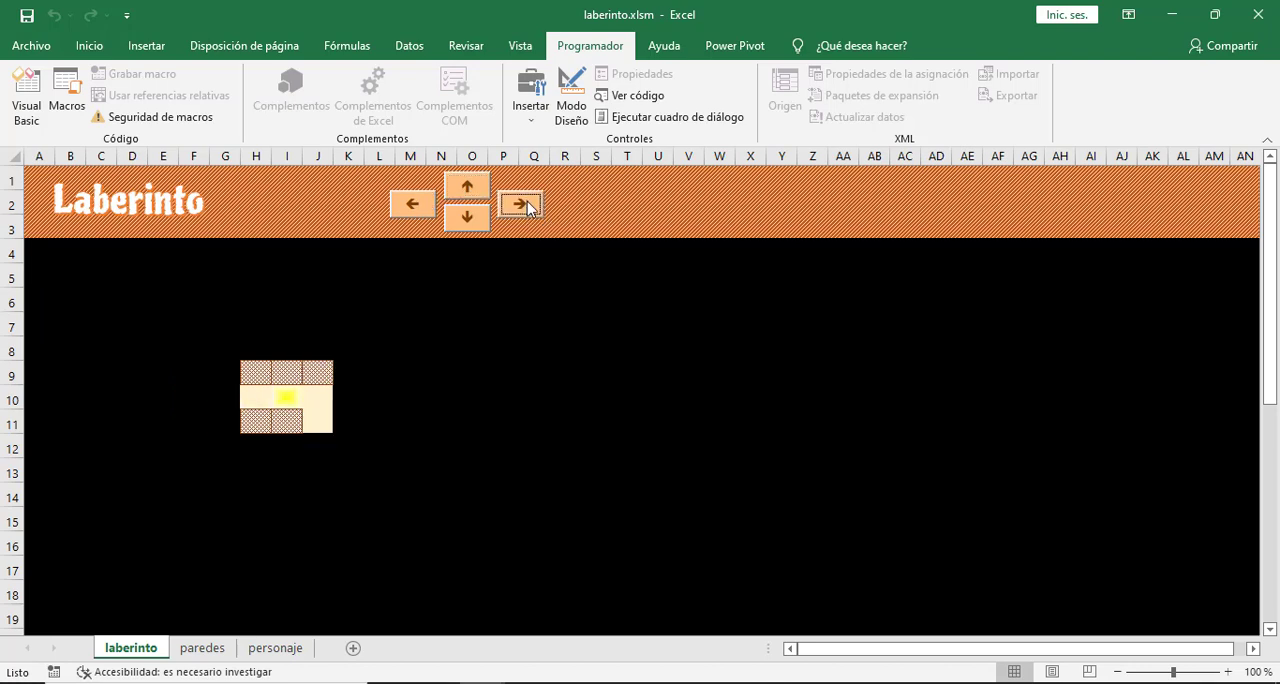
{"action": "left_click", "coordinate": [527, 201]}
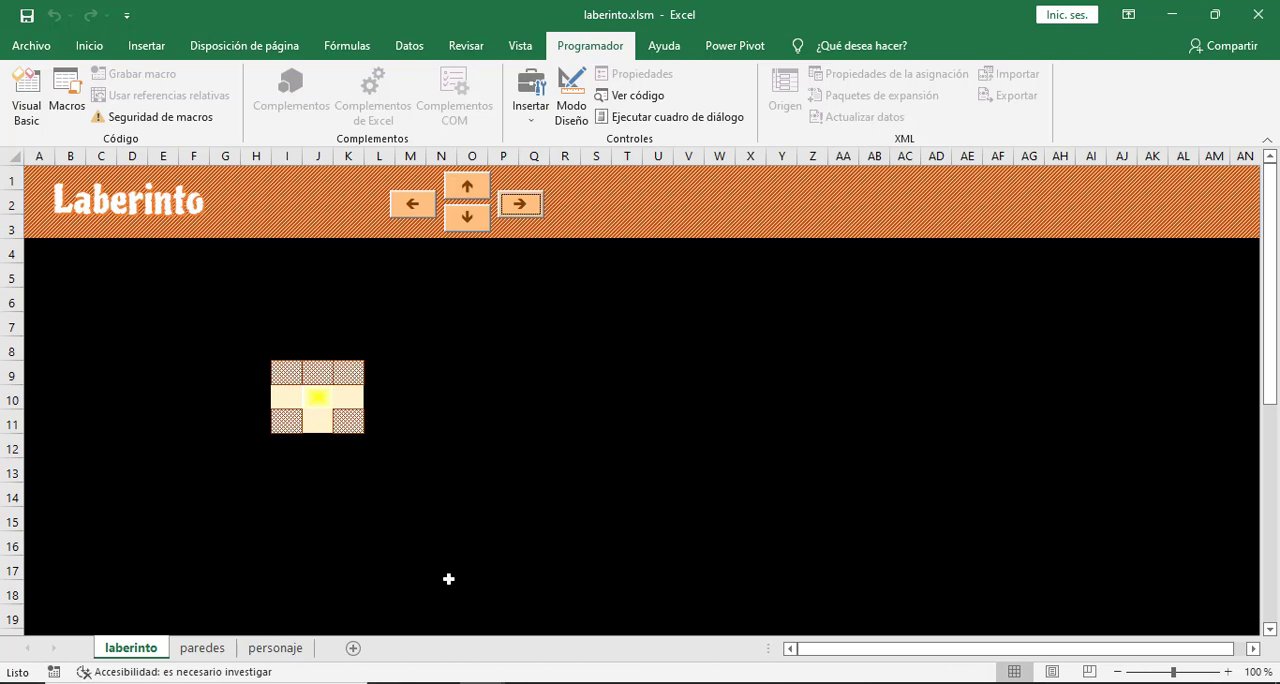
- Move the character down column J from row 10 to row 20 with the down-arrow control
{"action": "left_click", "coordinate": [464, 220]}
{"action": "left_click", "coordinate": [462, 222]}
{"action": "left_click", "coordinate": [462, 222]}
{"action": "left_click", "coordinate": [462, 222]}
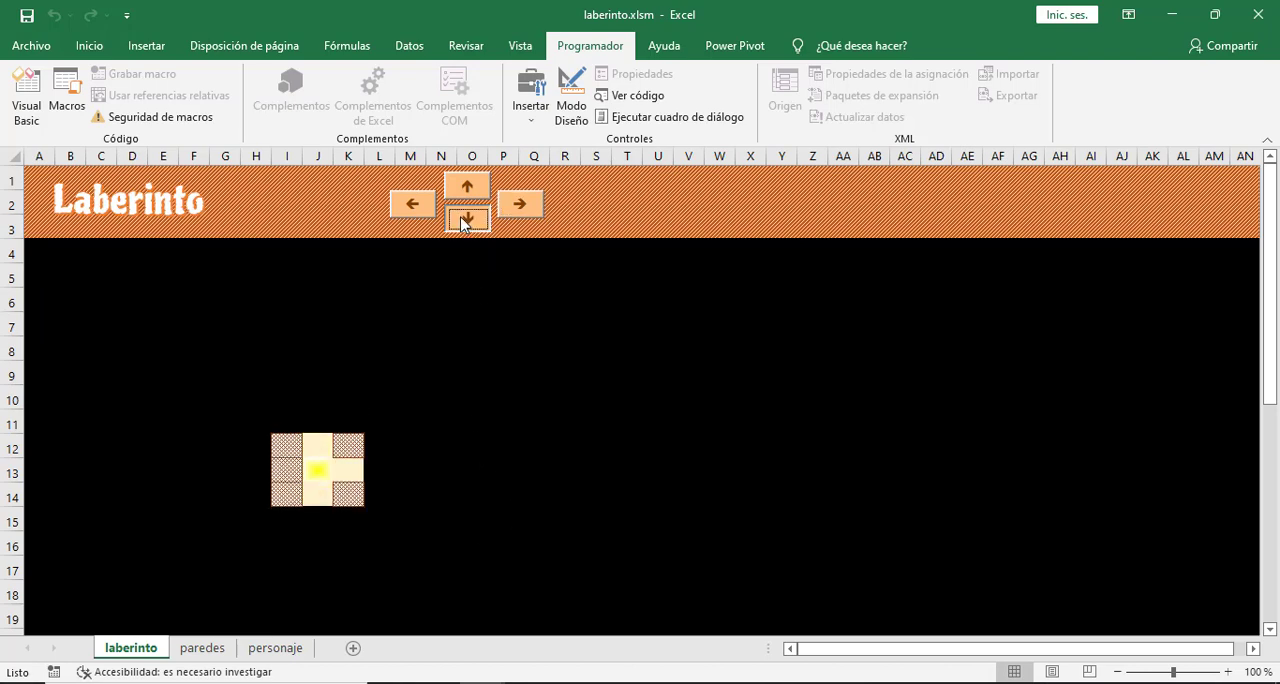
{"action": "left_click", "coordinate": [462, 222]}
{"action": "left_click", "coordinate": [462, 222]}
{"action": "left_click", "coordinate": [462, 222]}
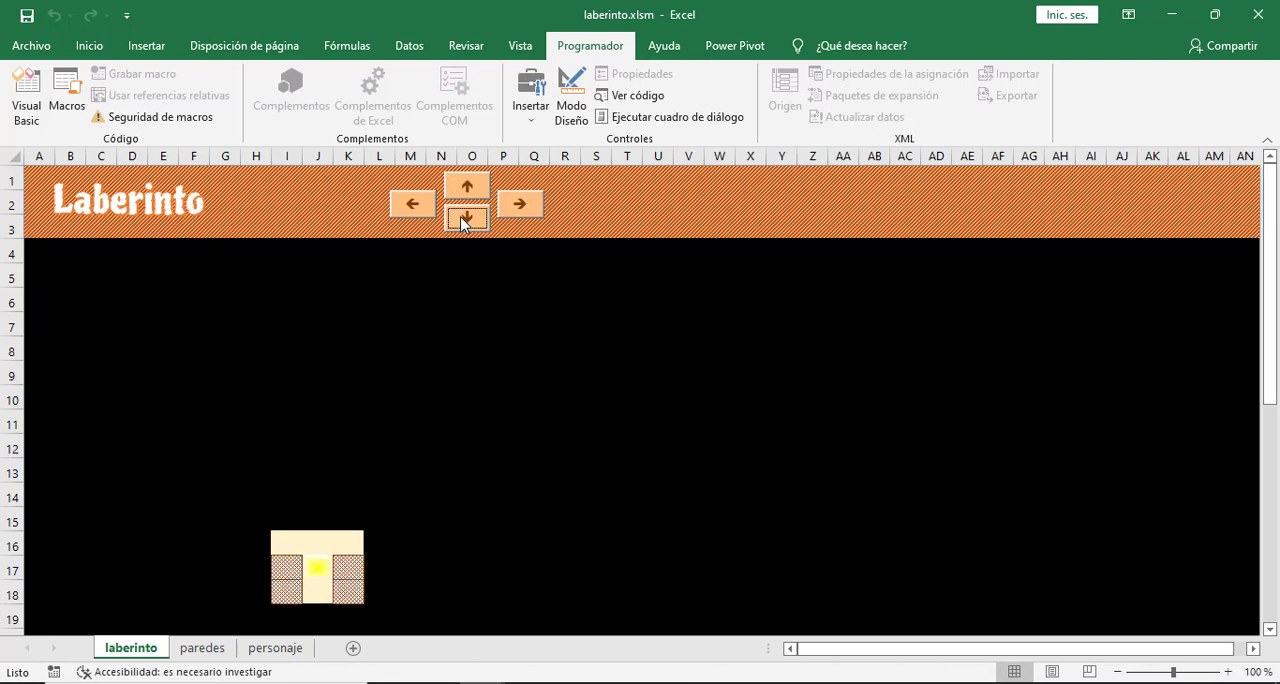
{"action": "left_click", "coordinate": [462, 222]}
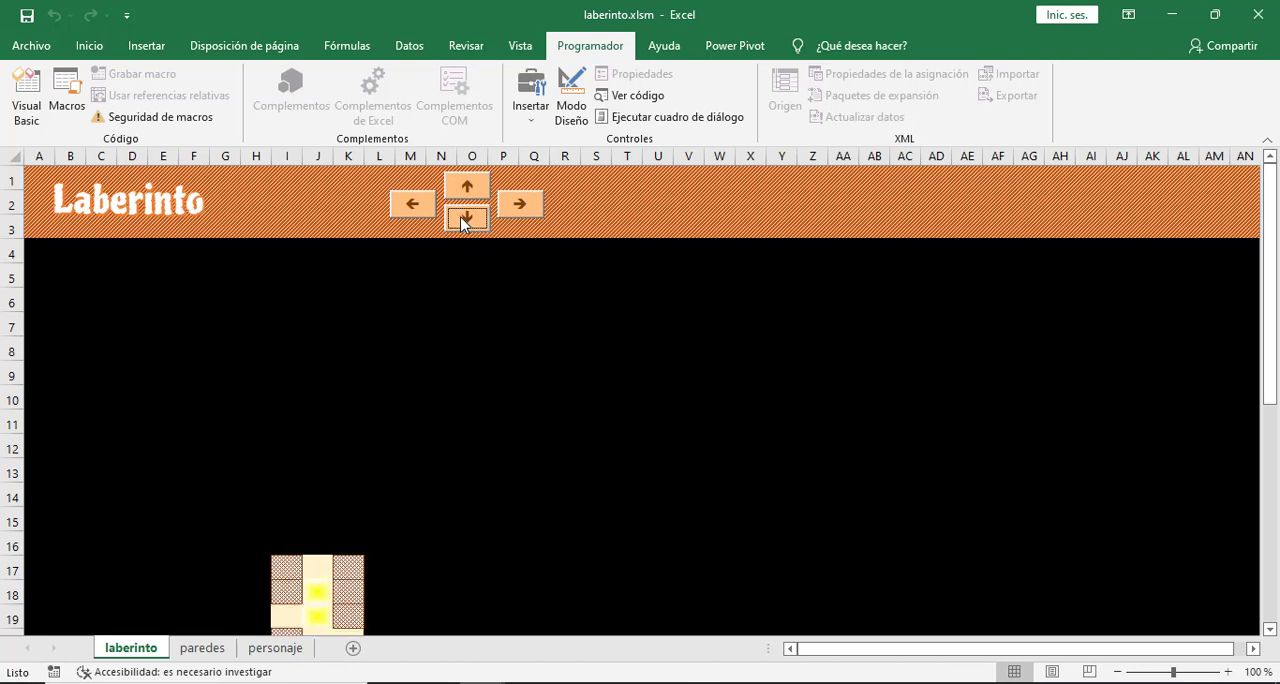
{"action": "left_click", "coordinate": [462, 222]}
{"action": "left_click", "coordinate": [462, 222]}
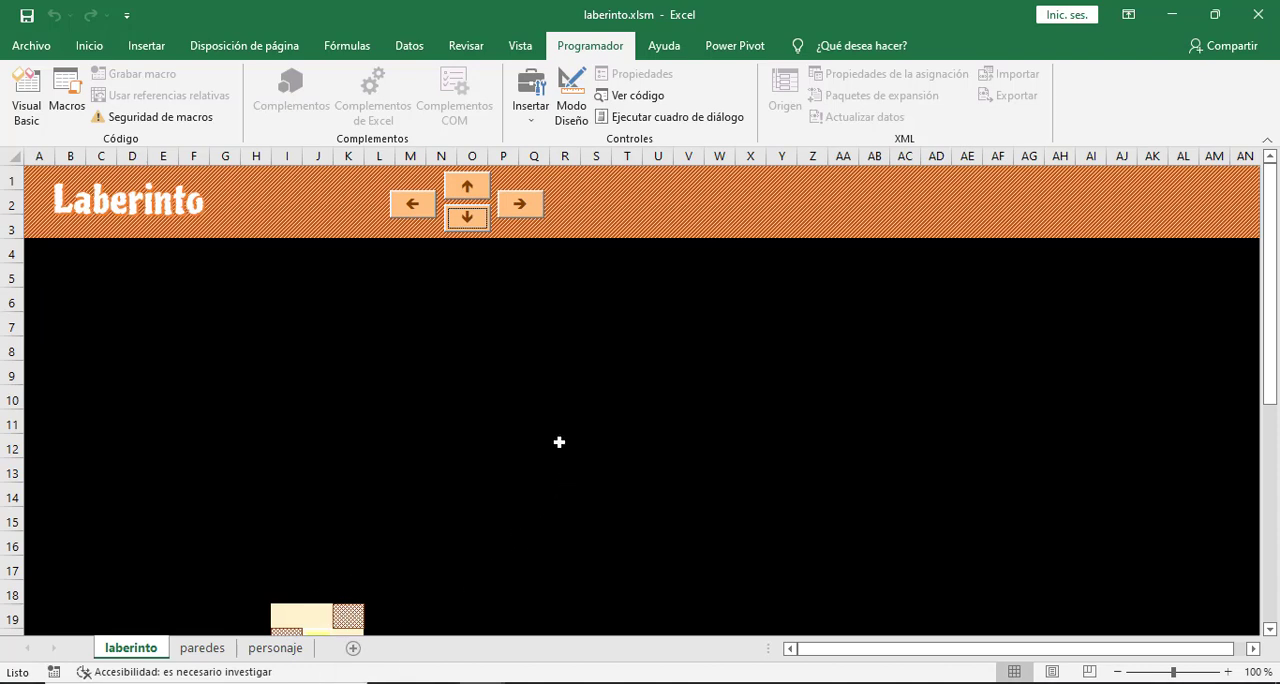
{"action": "scroll", "coordinate": [559, 442], "scroll_direction": "down", "scroll_amount": 4}
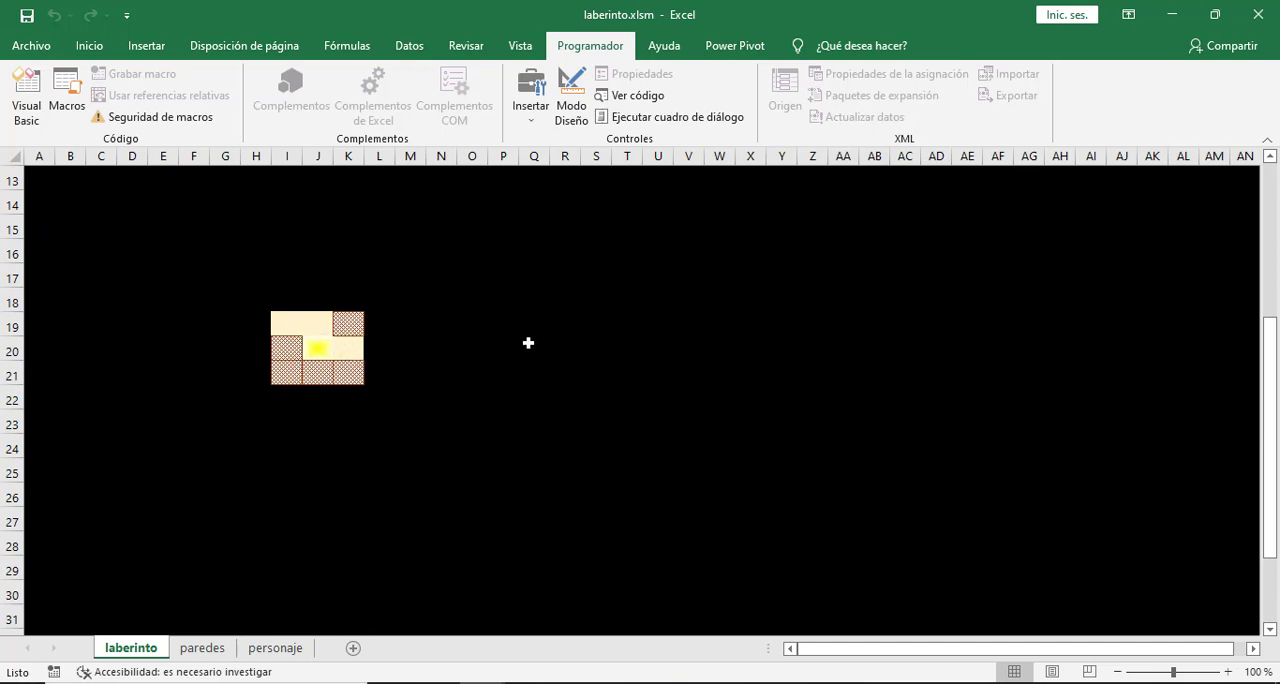
- Freeze the panes of the laberinto sheet at cell A4 so rows 1 to 3 with the arrow controls stay fixed
{"action": "scroll", "coordinate": [528, 342], "scroll_direction": "up", "scroll_amount": 4}
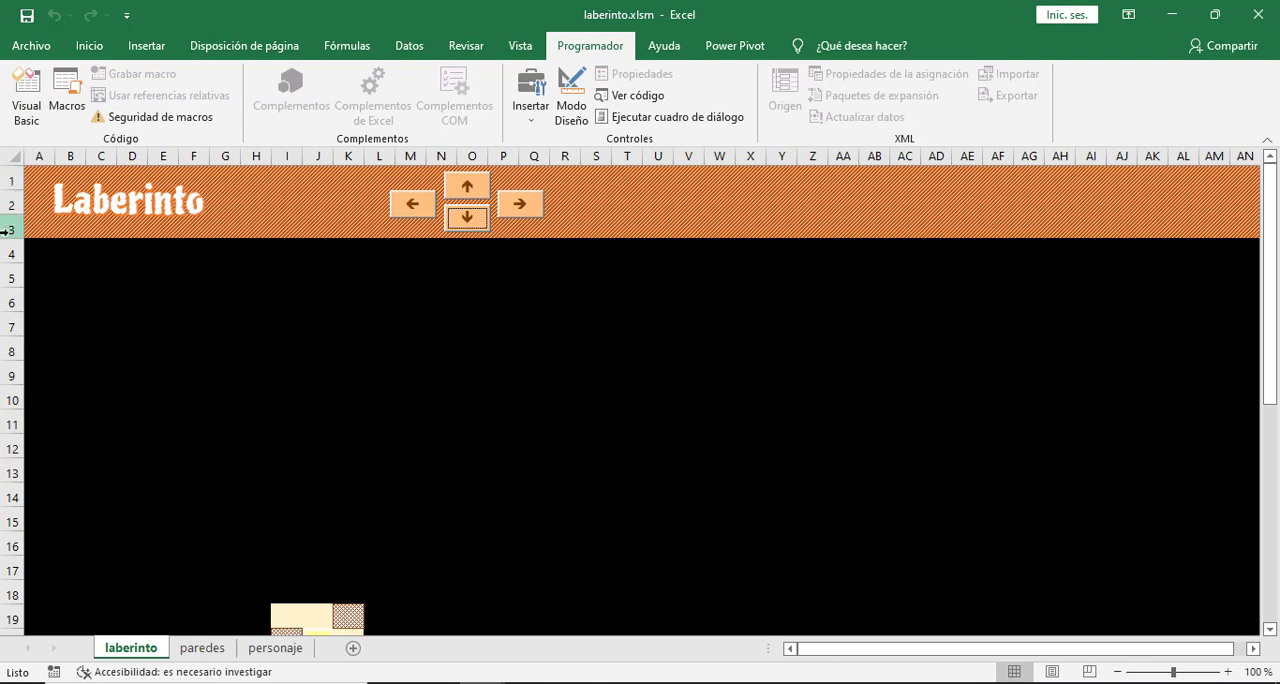
{"action": "left_click", "coordinate": [36, 250]}
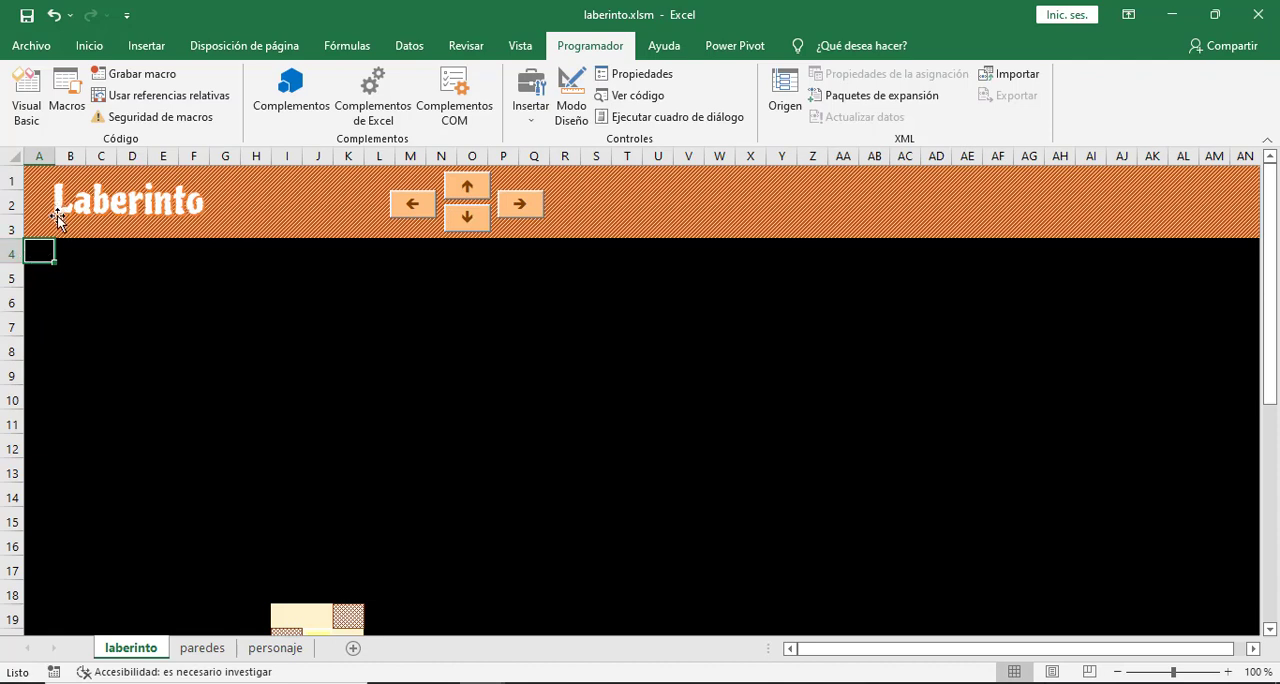
{"action": "left_click", "coordinate": [521, 47]}
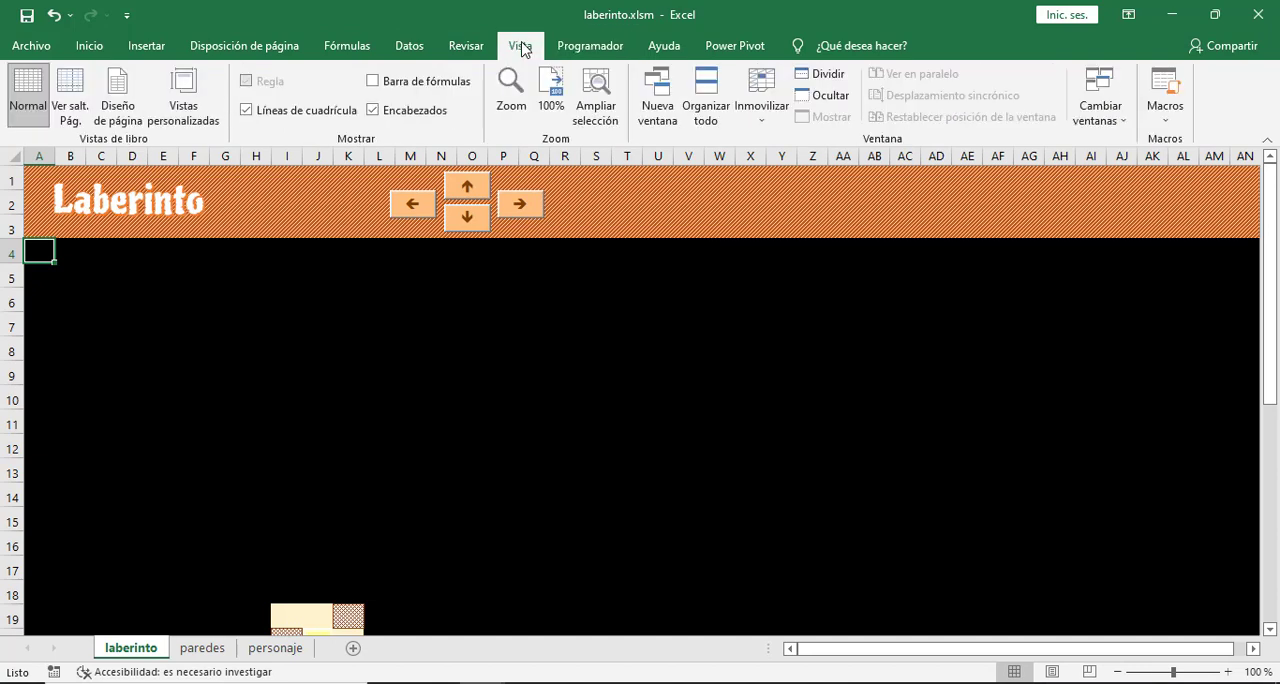
{"action": "left_click", "coordinate": [764, 121]}
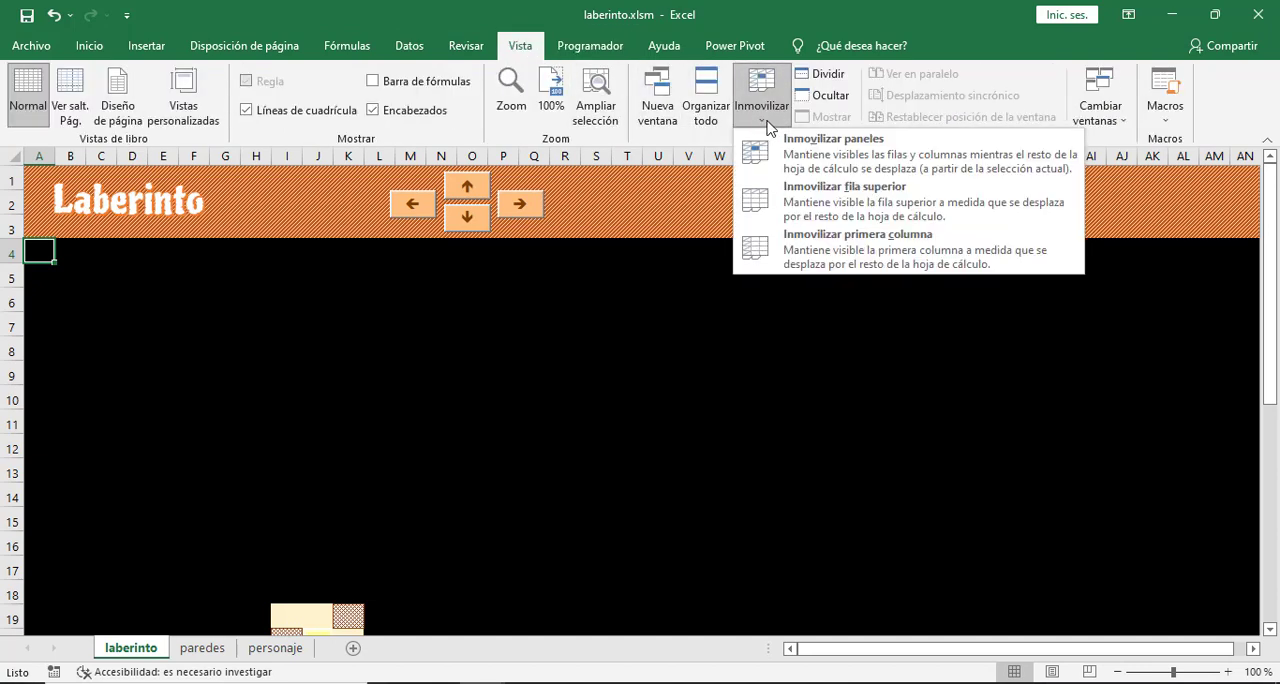
{"action": "left_click", "coordinate": [808, 148]}
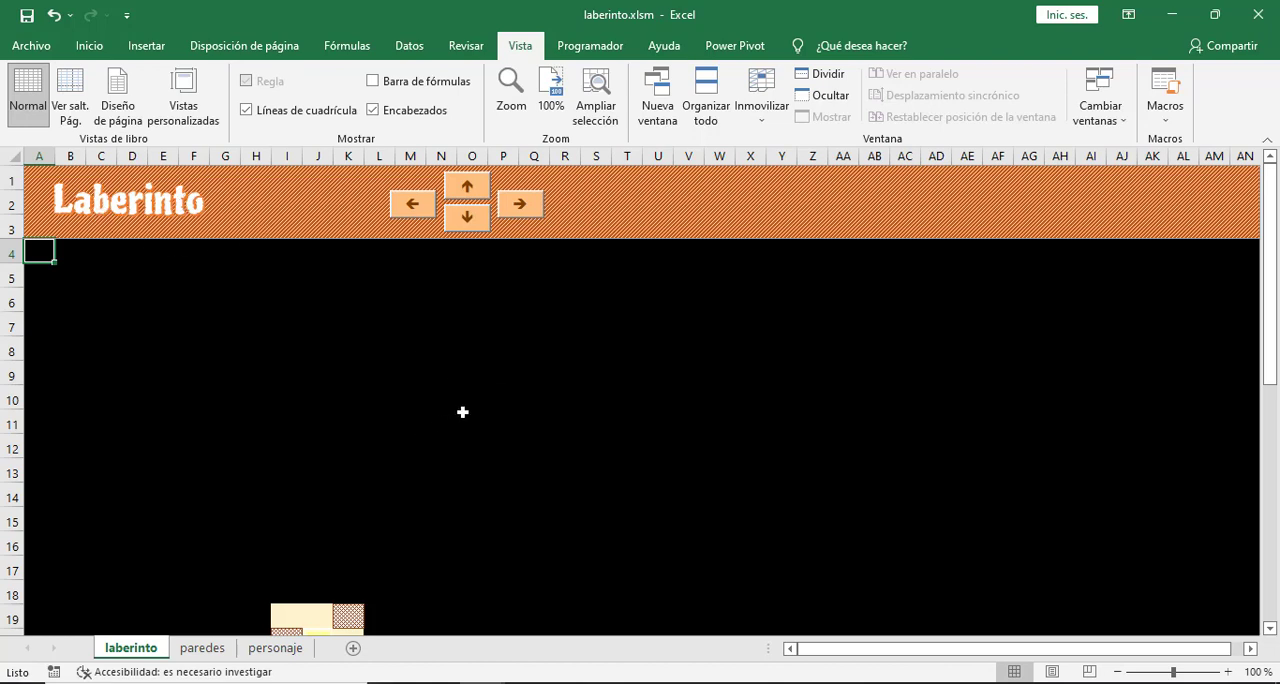
- Move the character right along row 20 to column M and start moving it down, using the arrows in the frozen header
{"action": "scroll", "coordinate": [462, 412], "scroll_direction": "down", "scroll_amount": 4}
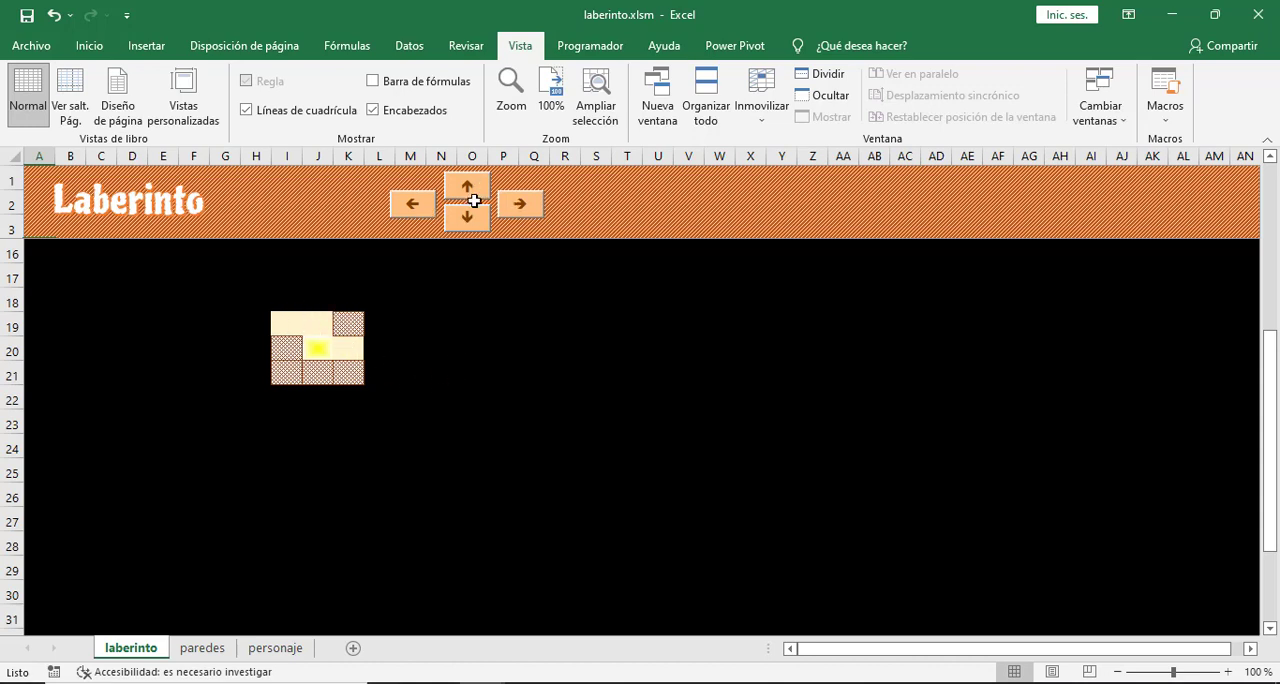
{"action": "left_click", "coordinate": [520, 206]}
{"action": "left_click", "coordinate": [520, 206]}
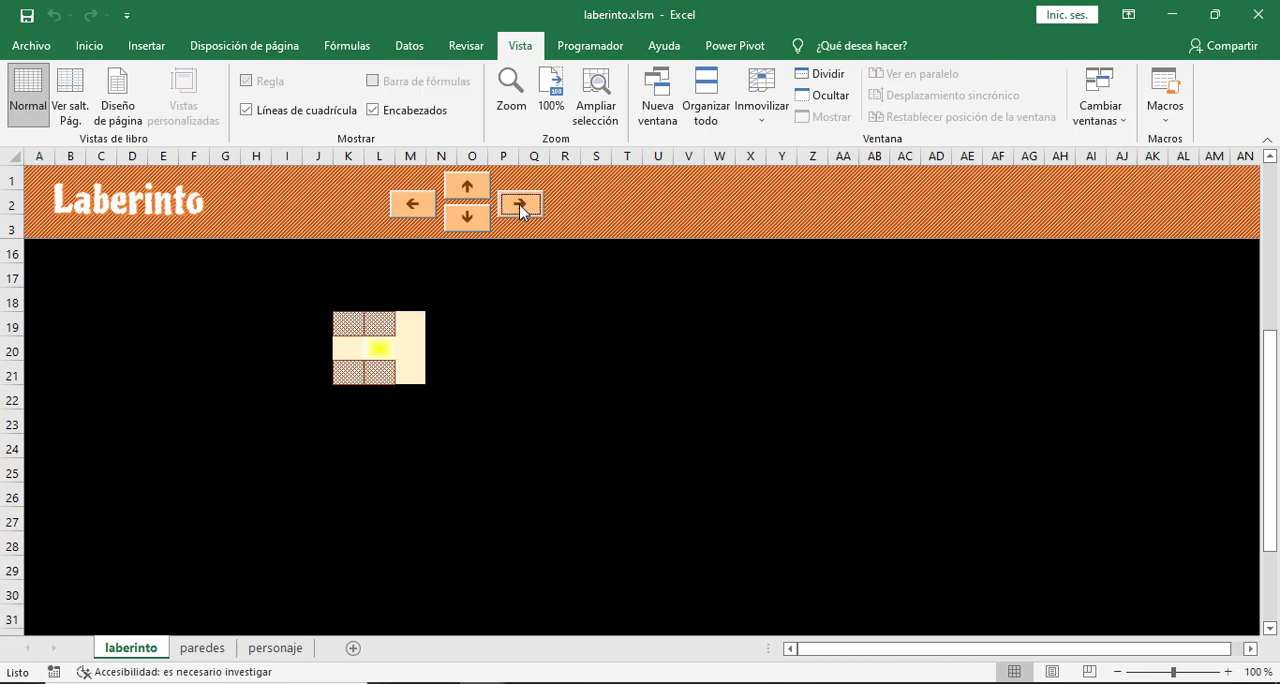
{"action": "left_click", "coordinate": [520, 206]}
{"action": "left_click", "coordinate": [474, 220]}
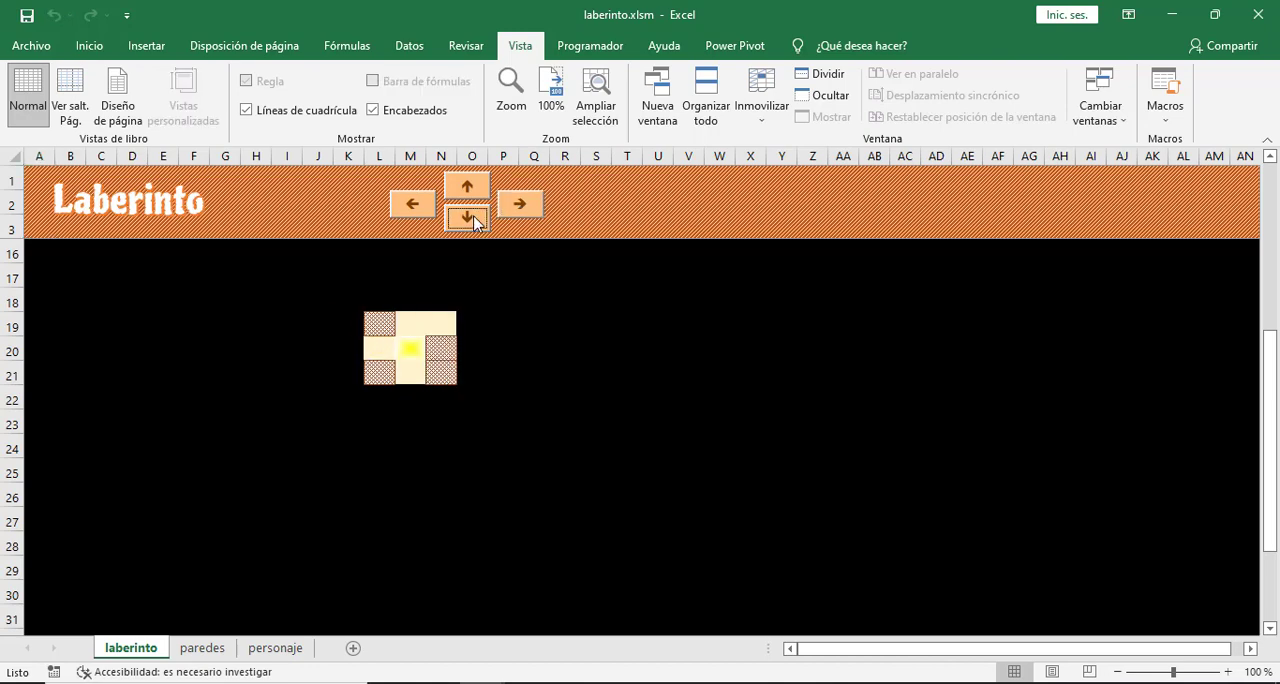
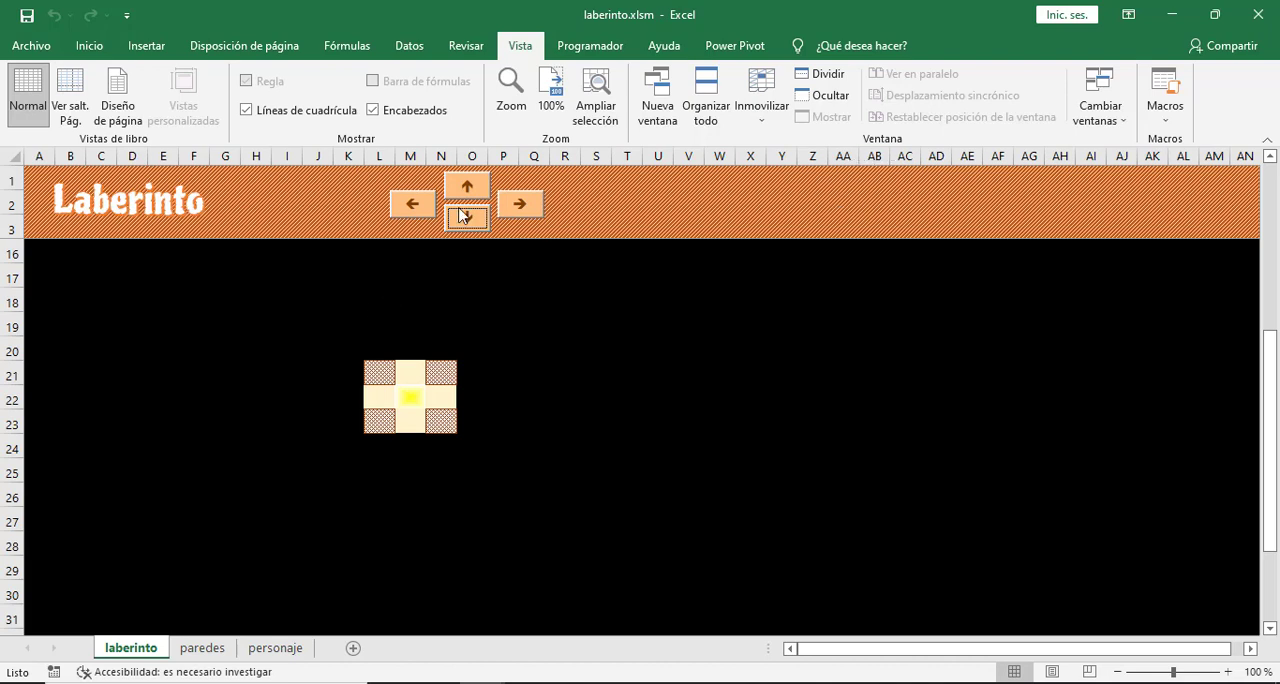
- In design mode, duplicate the right-arrow control into the header around columns Z to AC and widen the copy to about 85
{"action": "left_click", "coordinate": [590, 45]}
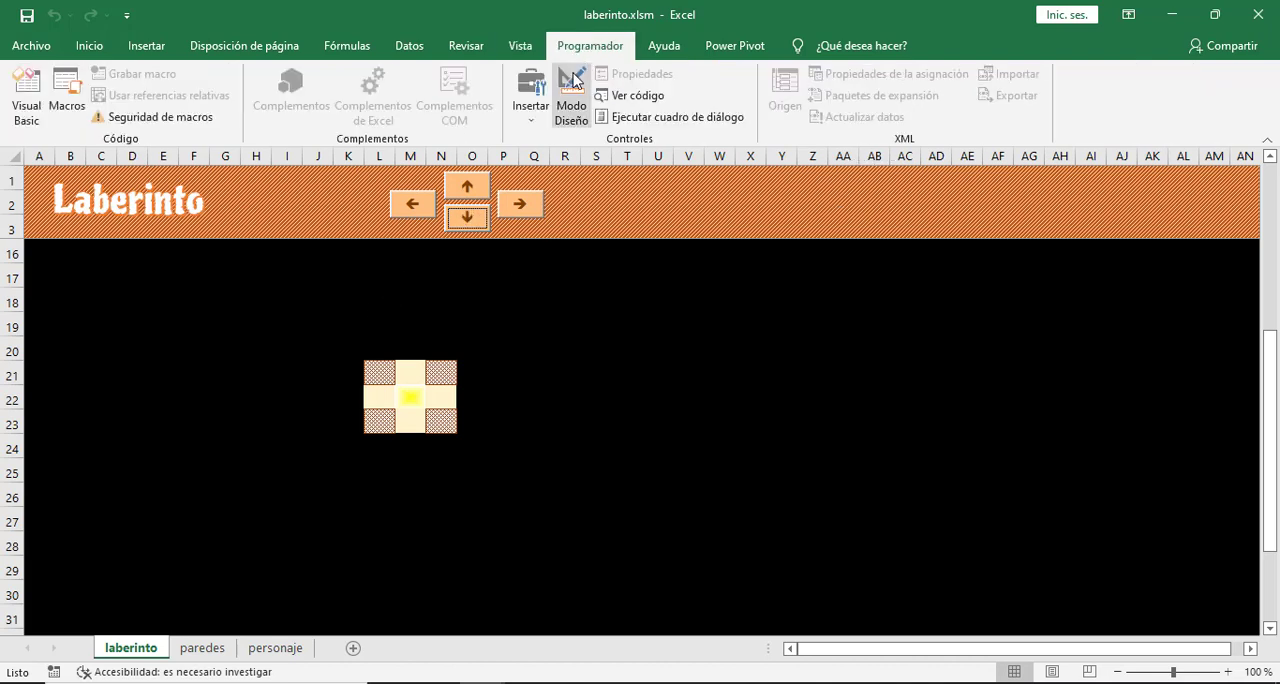
{"action": "left_click", "coordinate": [571, 96]}
{"action": "left_click", "coordinate": [523, 204]}
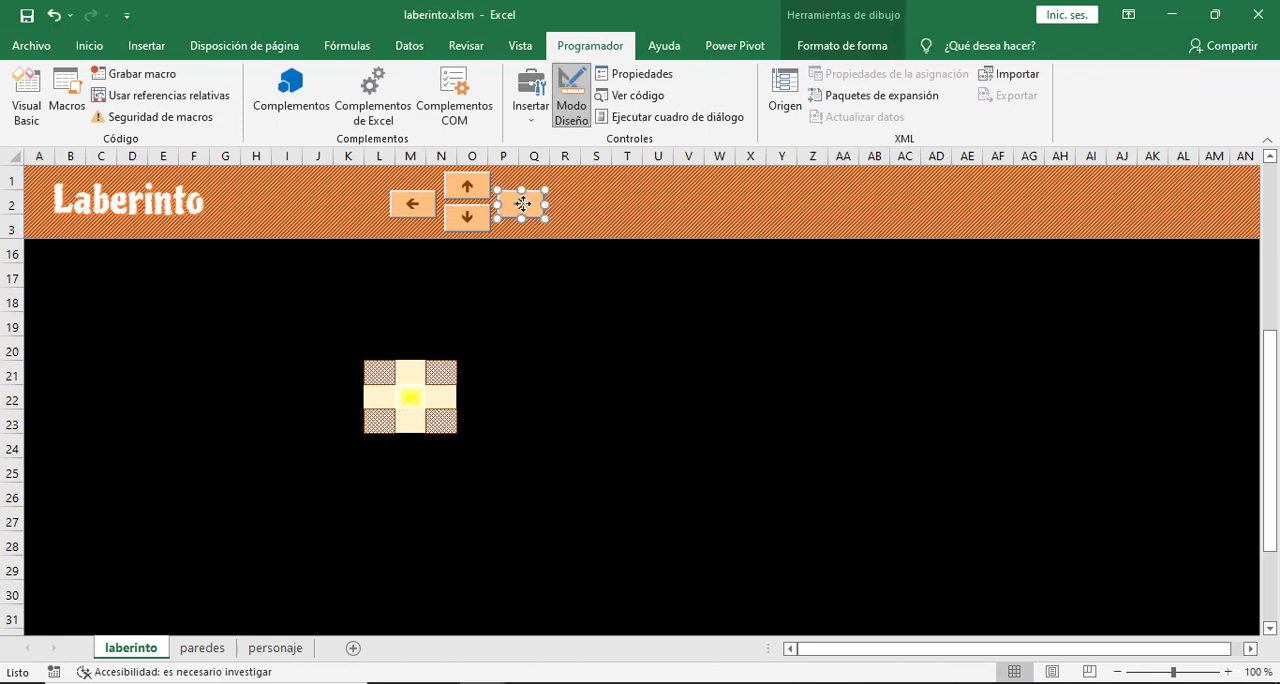
{"action": "right_click", "coordinate": [522, 204]}
{"action": "left_click", "coordinate": [565, 245]}
{"action": "right_click", "coordinate": [807, 194]}
{"action": "left_click", "coordinate": [842, 276]}
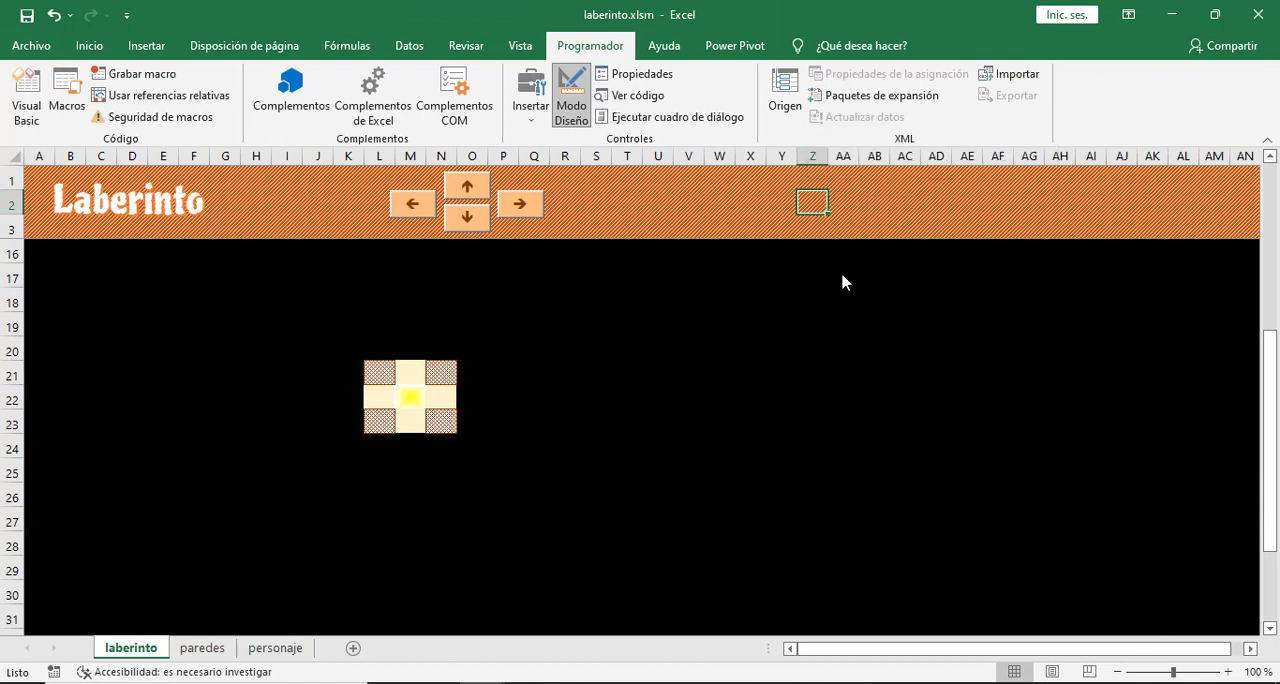
{"action": "left_click_drag", "start_coordinate": [857, 206], "coordinate": [913, 204]}
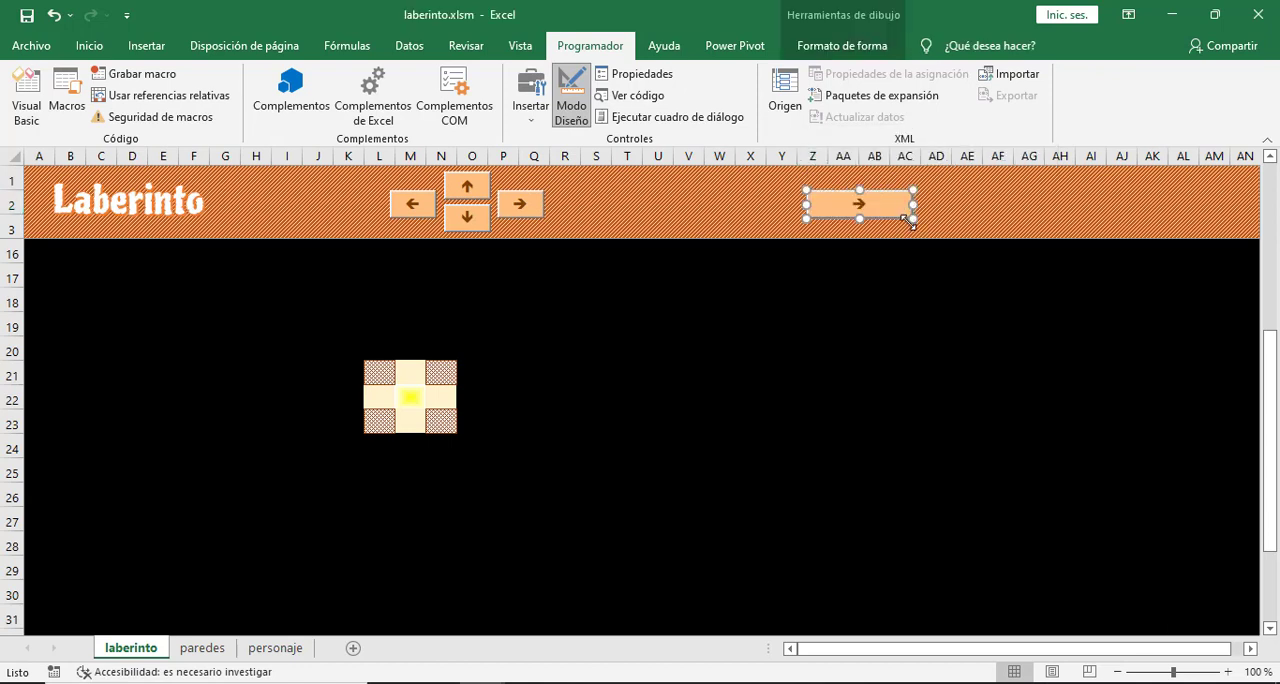
- Name the duplicated command button botonIniciar in its properties
{"action": "left_click", "coordinate": [636, 74]}
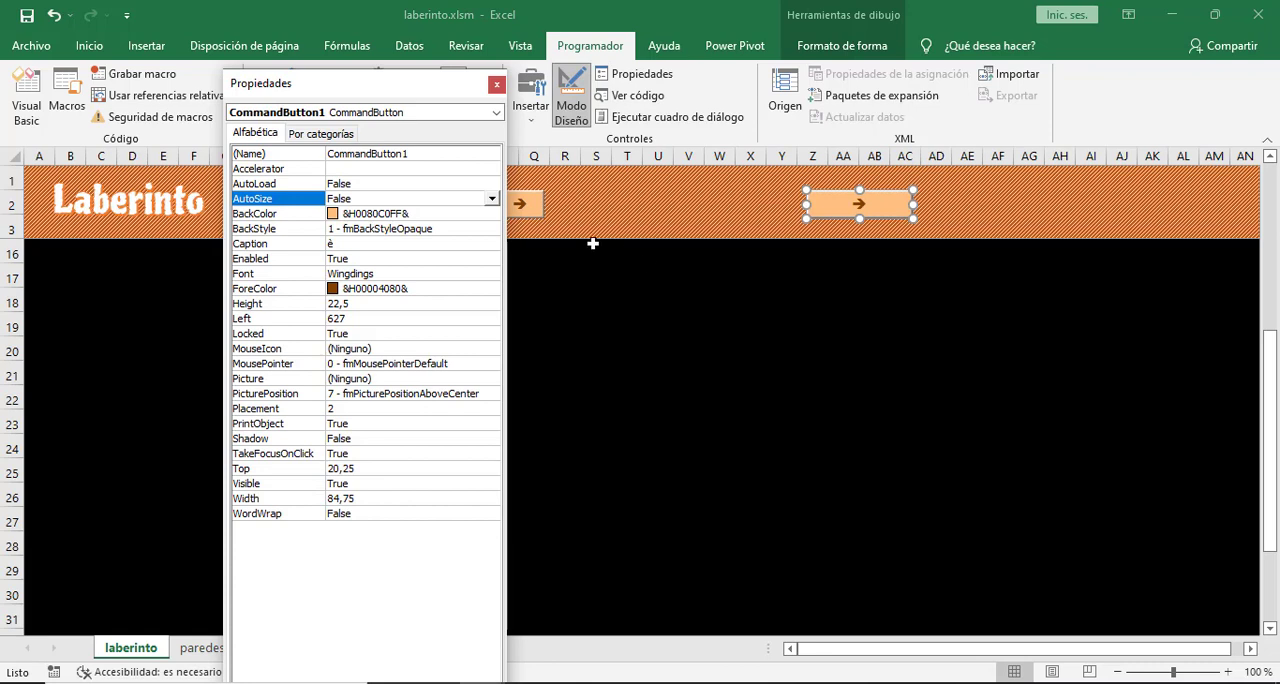
{"action": "left_click", "coordinate": [430, 153]}
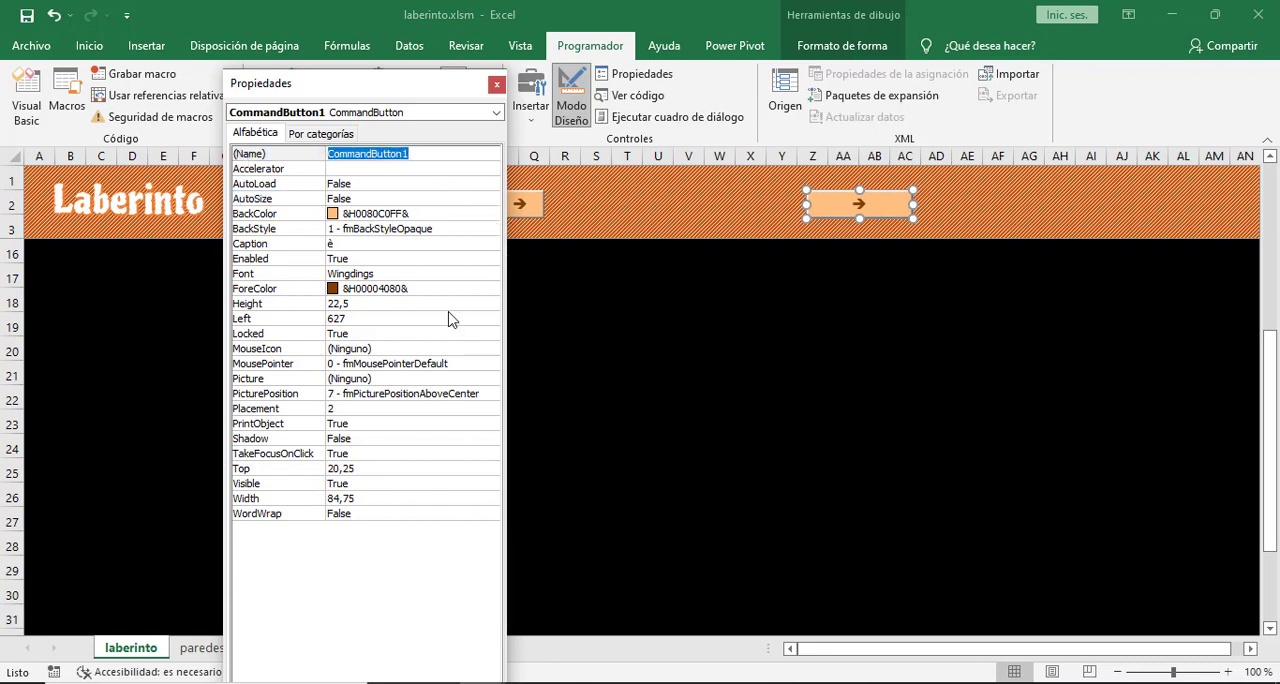
{"action": "type", "text": "botonIniciar"}
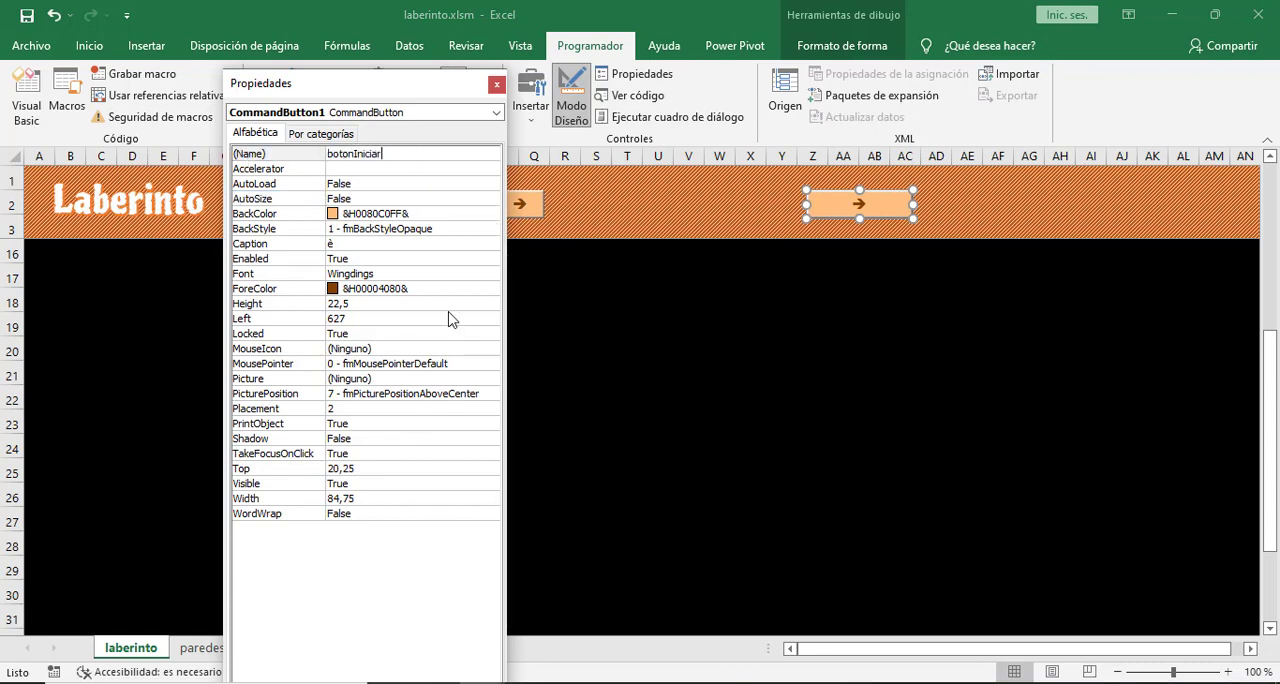
- Change the font of botonIniciar from the symbol font to Arial in the Semicomprimida style
{"action": "left_click", "coordinate": [388, 273]}
{"action": "left_click", "coordinate": [491, 277]}
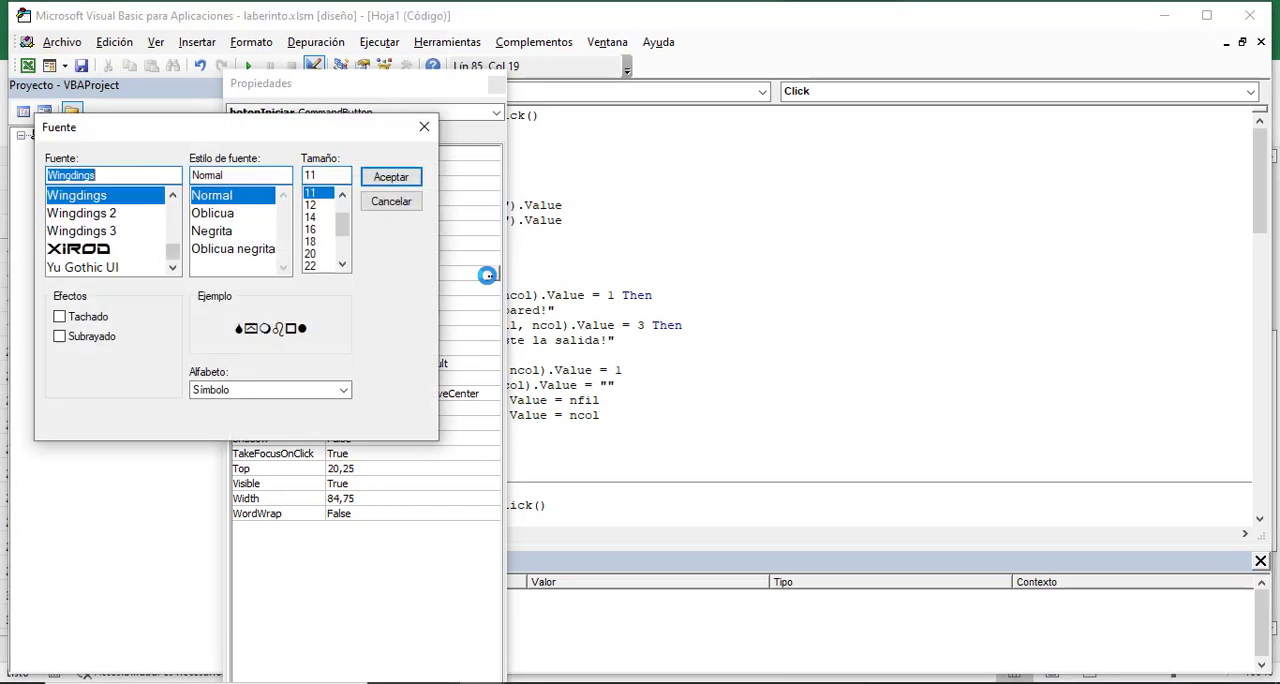
{"action": "left_click_drag", "start_coordinate": [174, 256], "coordinate": [177, 200]}
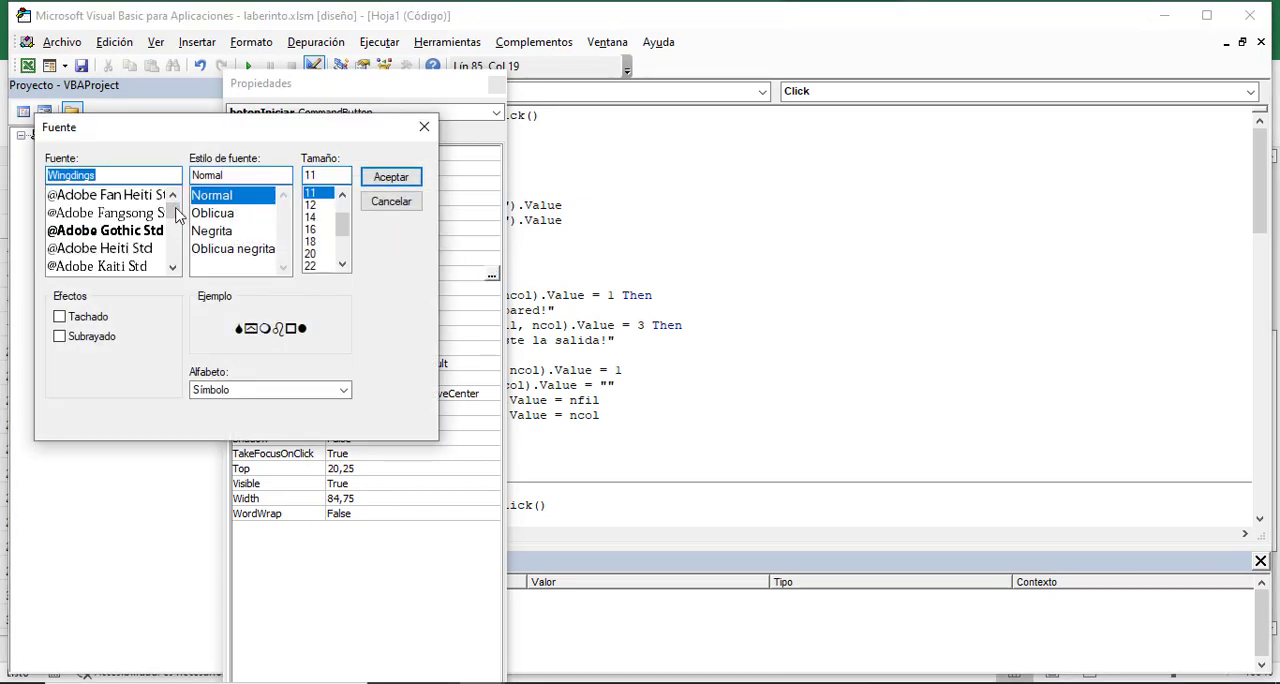
{"action": "type", "text": "Arial"}
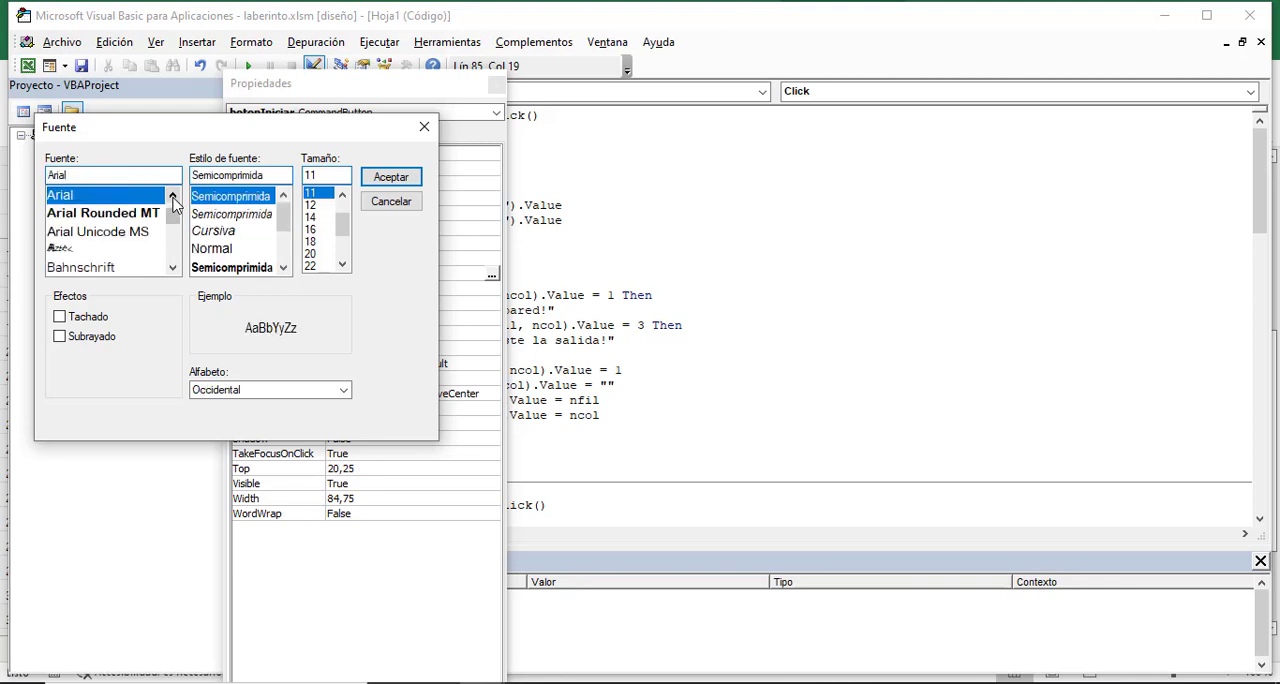
{"action": "left_click", "coordinate": [90, 202]}
{"action": "left_click", "coordinate": [389, 175]}
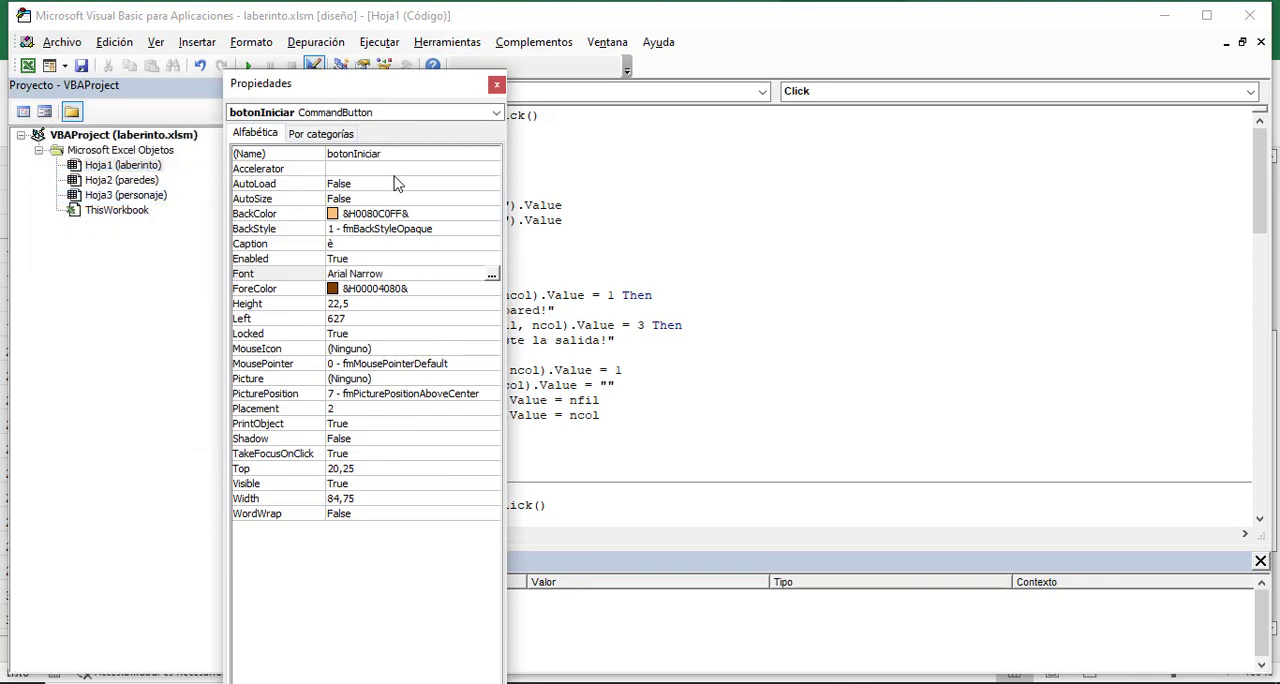
- Set the caption of botonIniciar to Iniciar and return to the laberinto sheet
{"action": "left_click", "coordinate": [355, 244]}
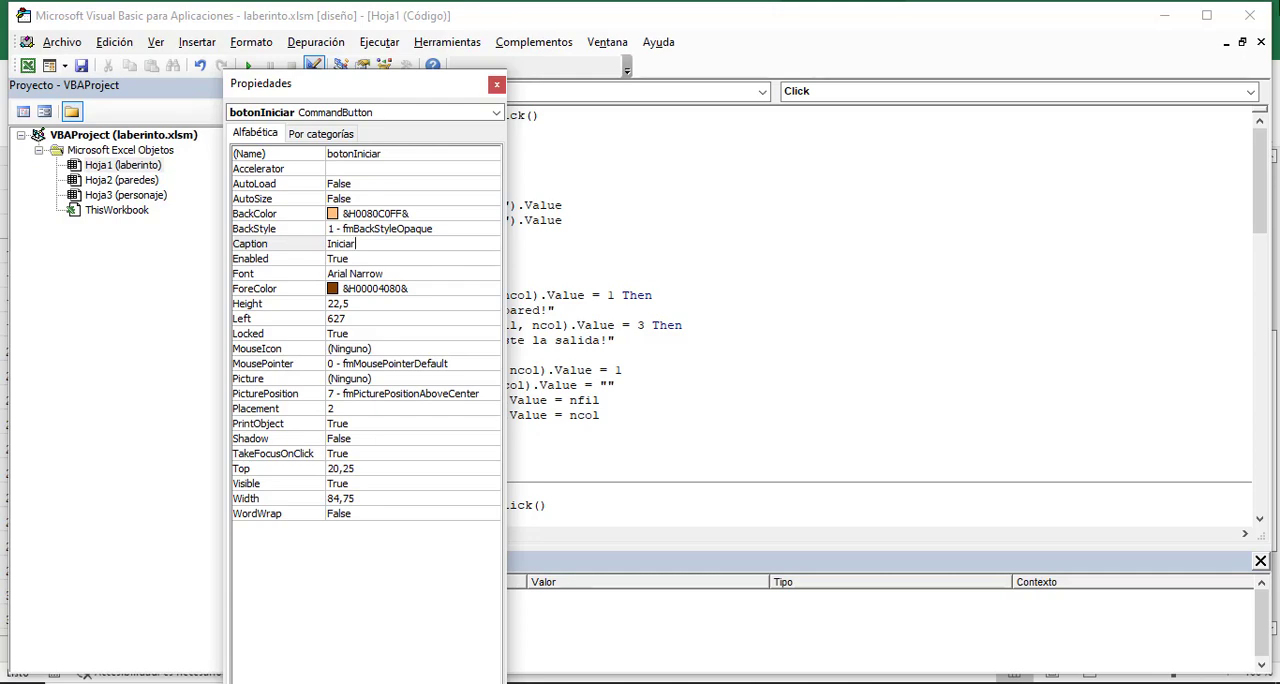
{"action": "mouse_move", "coordinate": [440, 680]}
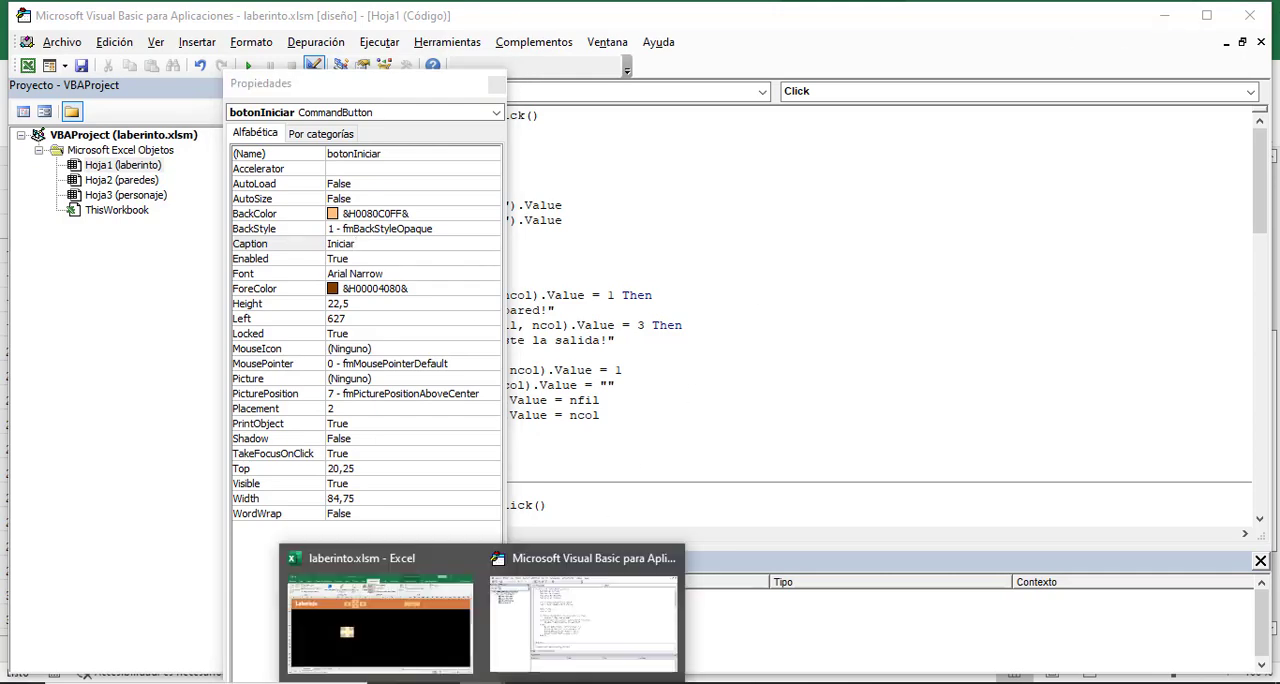
{"action": "left_click", "coordinate": [438, 654]}
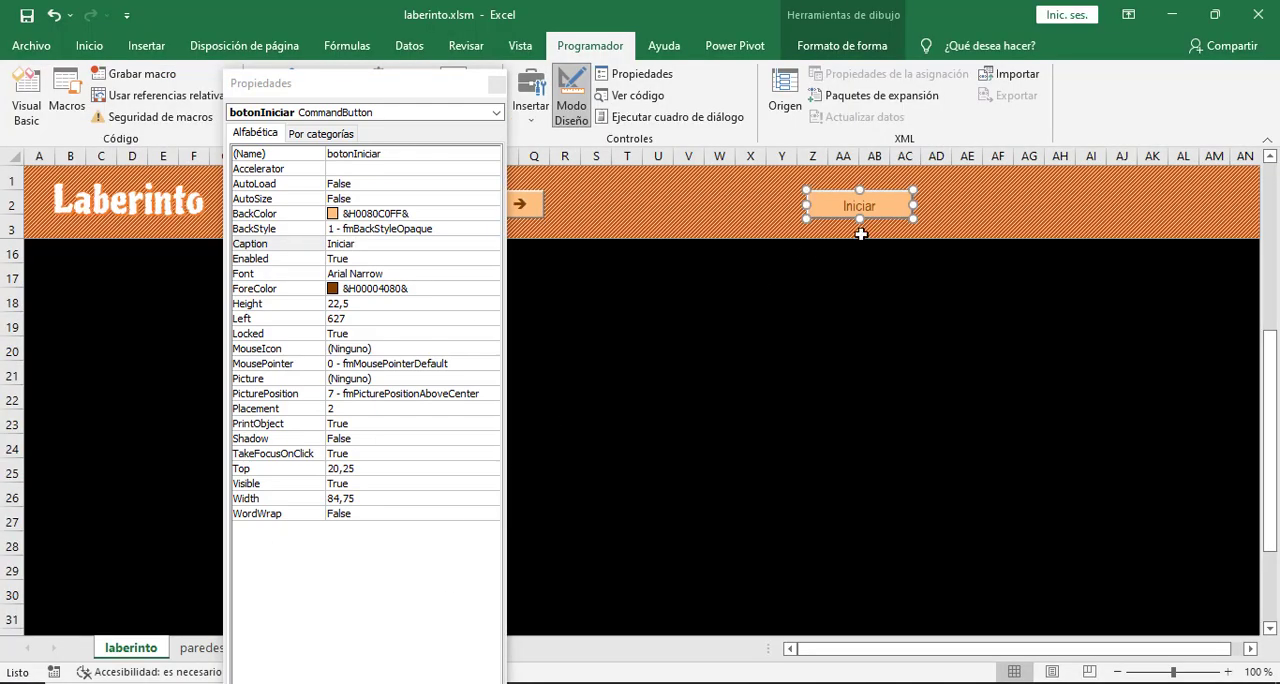
- Set the font of the Iniciar button to Arial Rounded MT Bold and close its properties
{"action": "left_click", "coordinate": [370, 274]}
{"action": "left_click", "coordinate": [492, 276]}
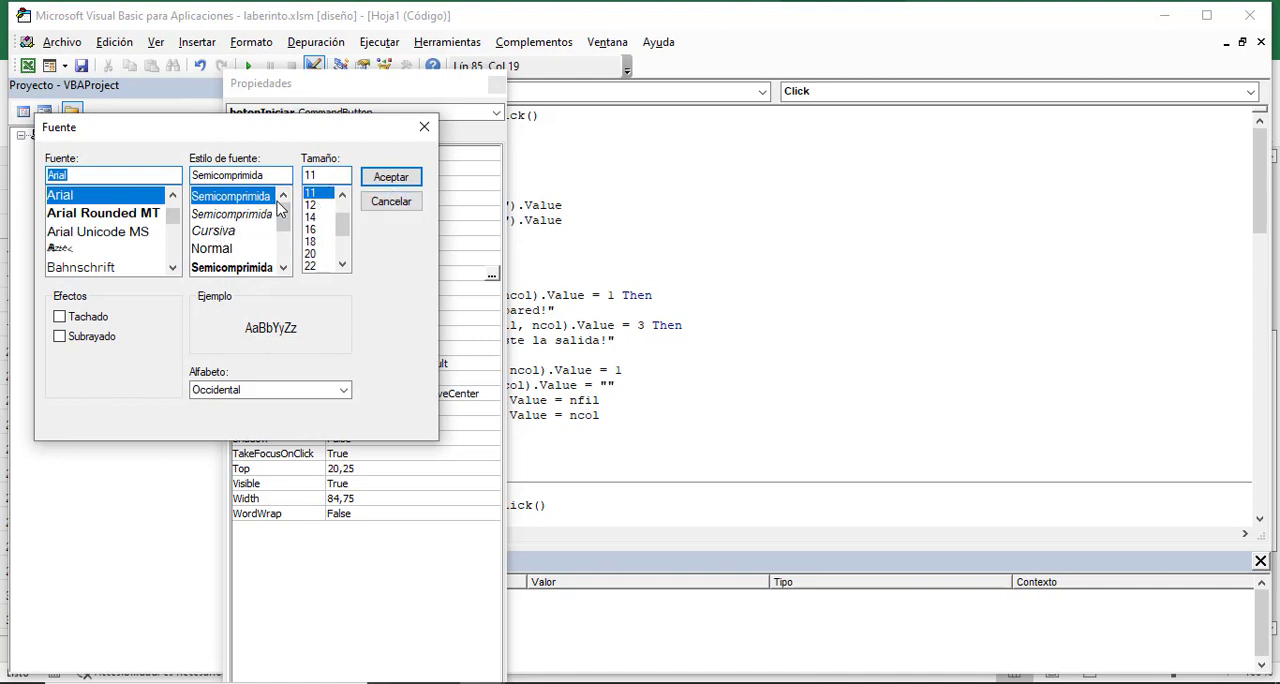
{"action": "left_click", "coordinate": [100, 213]}
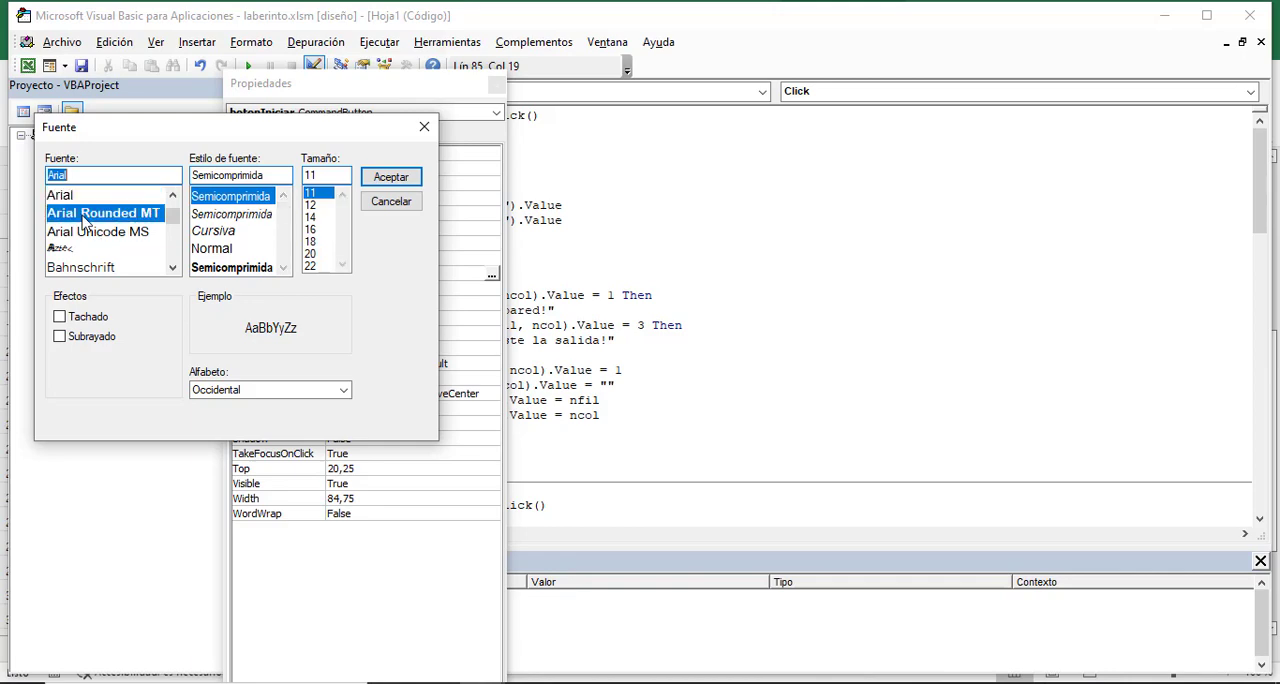
{"action": "left_click", "coordinate": [391, 177]}
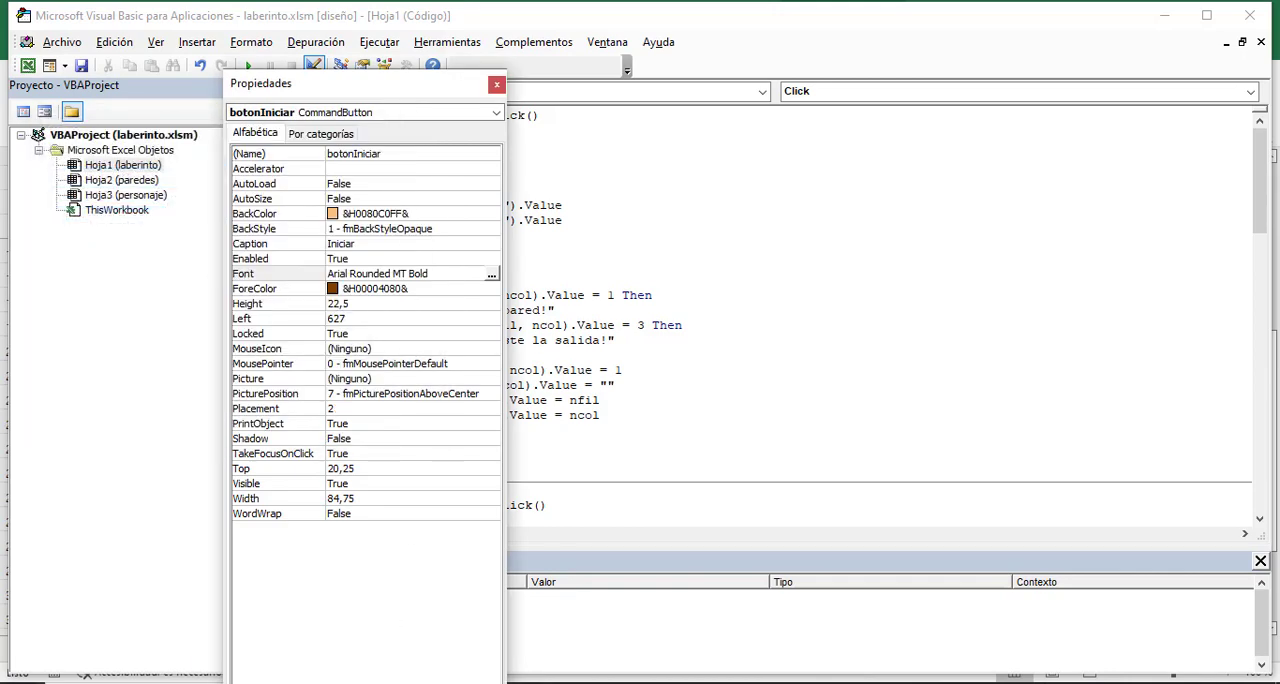
{"action": "left_click", "coordinate": [434, 651]}
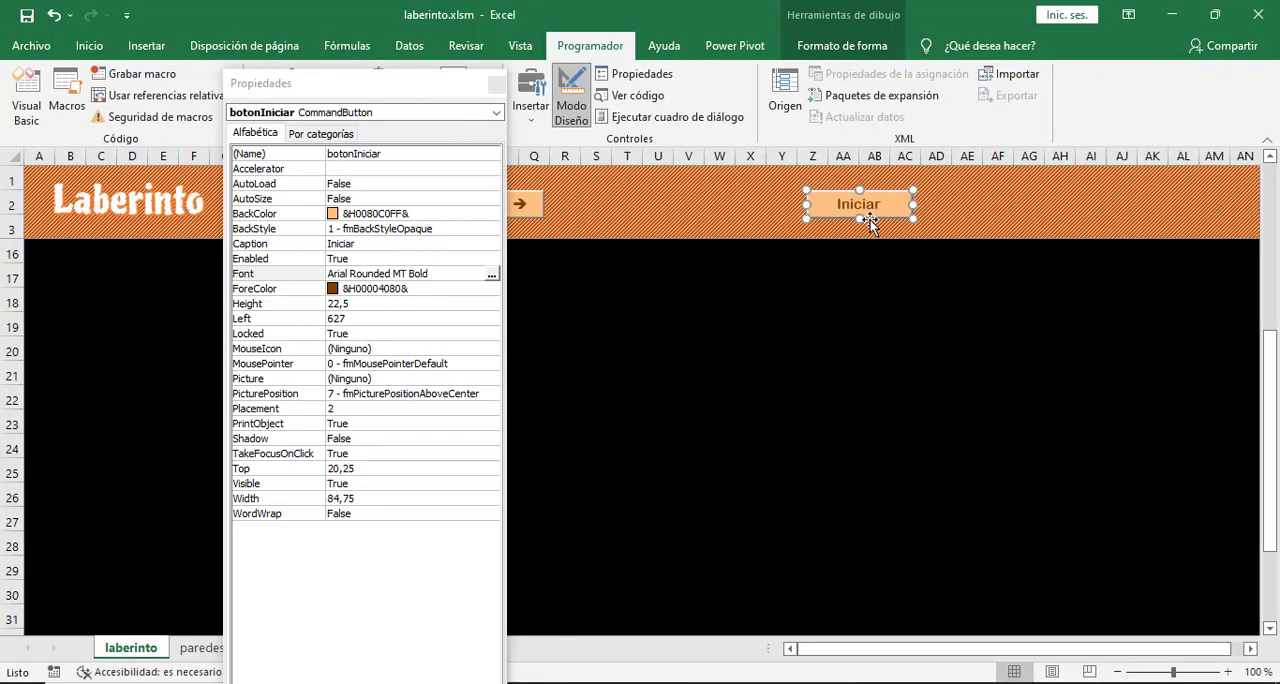
{"action": "left_click", "coordinate": [497, 88]}
{"action": "left_click", "coordinate": [905, 274]}
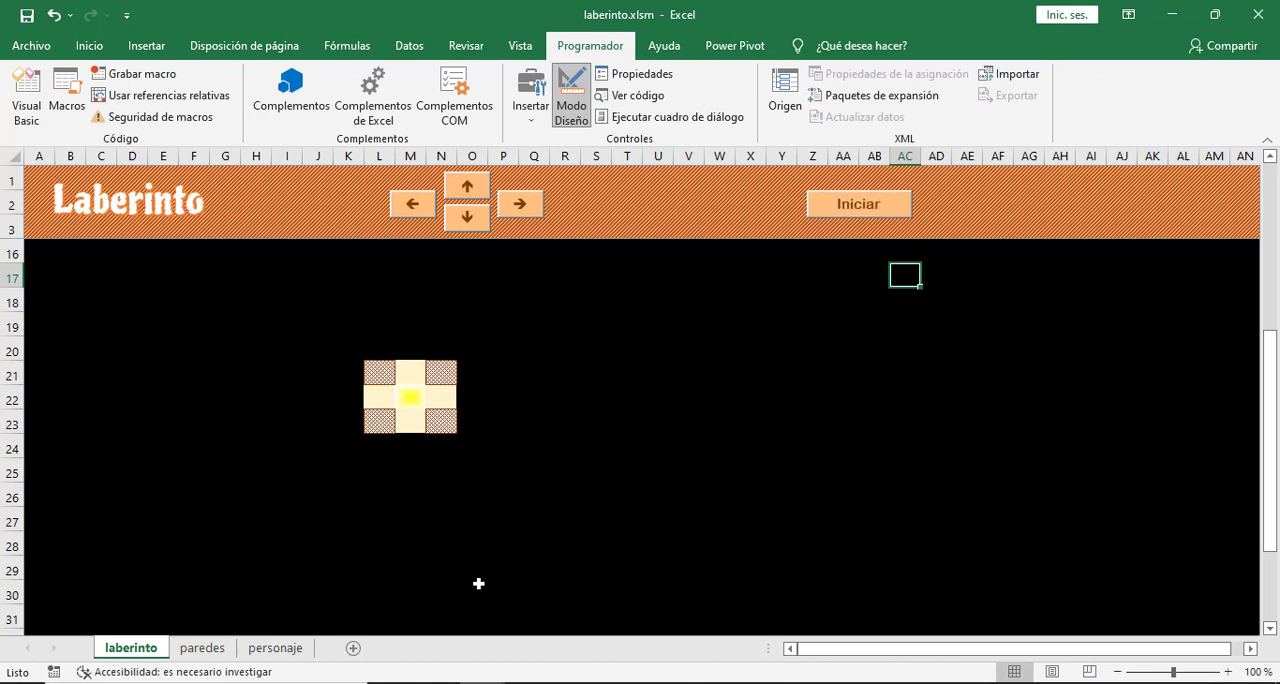
- Compare the character's stored row, column and marker cell on the personaje sheet with the starting cell D6 on the paredes sheet
{"action": "left_click", "coordinate": [293, 650]}
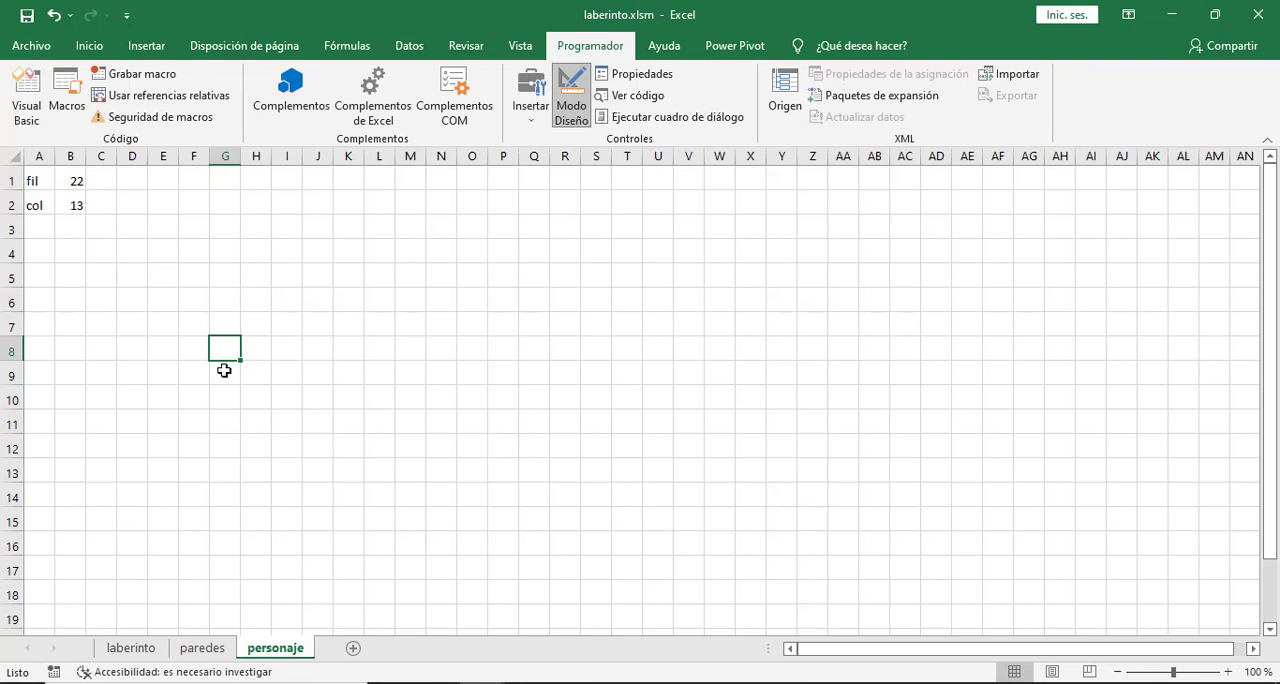
{"action": "scroll", "coordinate": [280, 550], "scroll_direction": "down", "scroll_amount": 2}
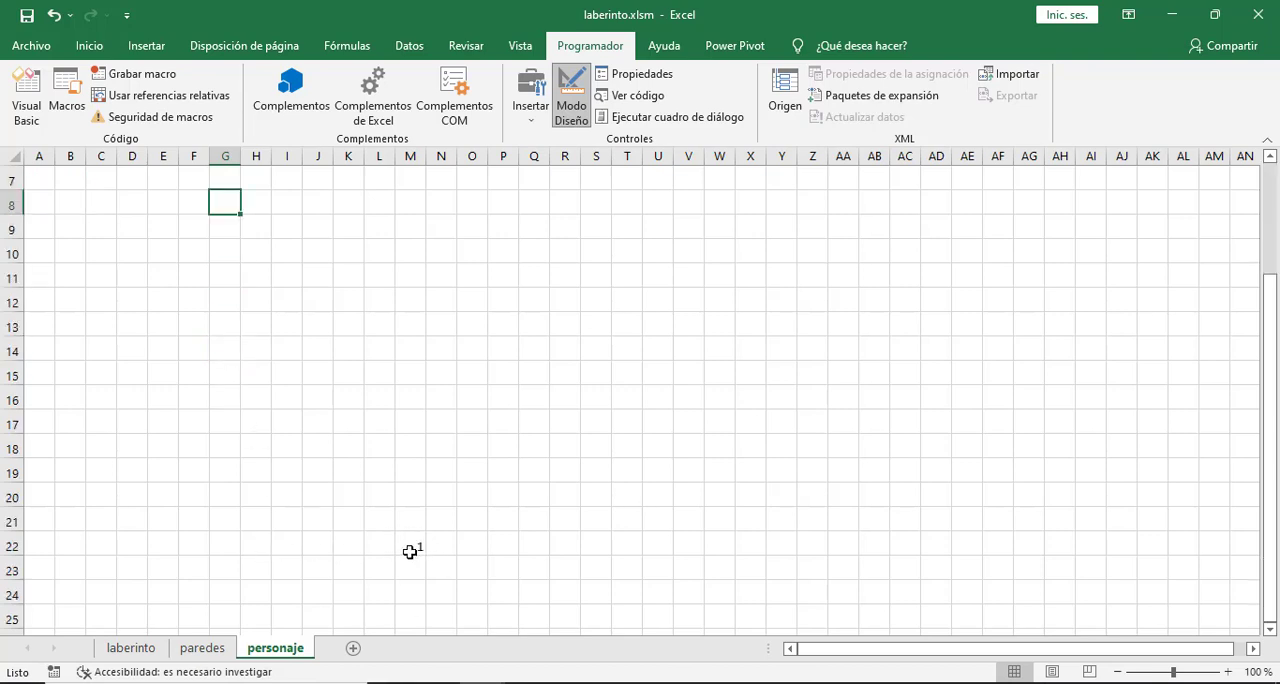
{"action": "scroll", "coordinate": [417, 545], "scroll_direction": "up", "scroll_amount": 2}
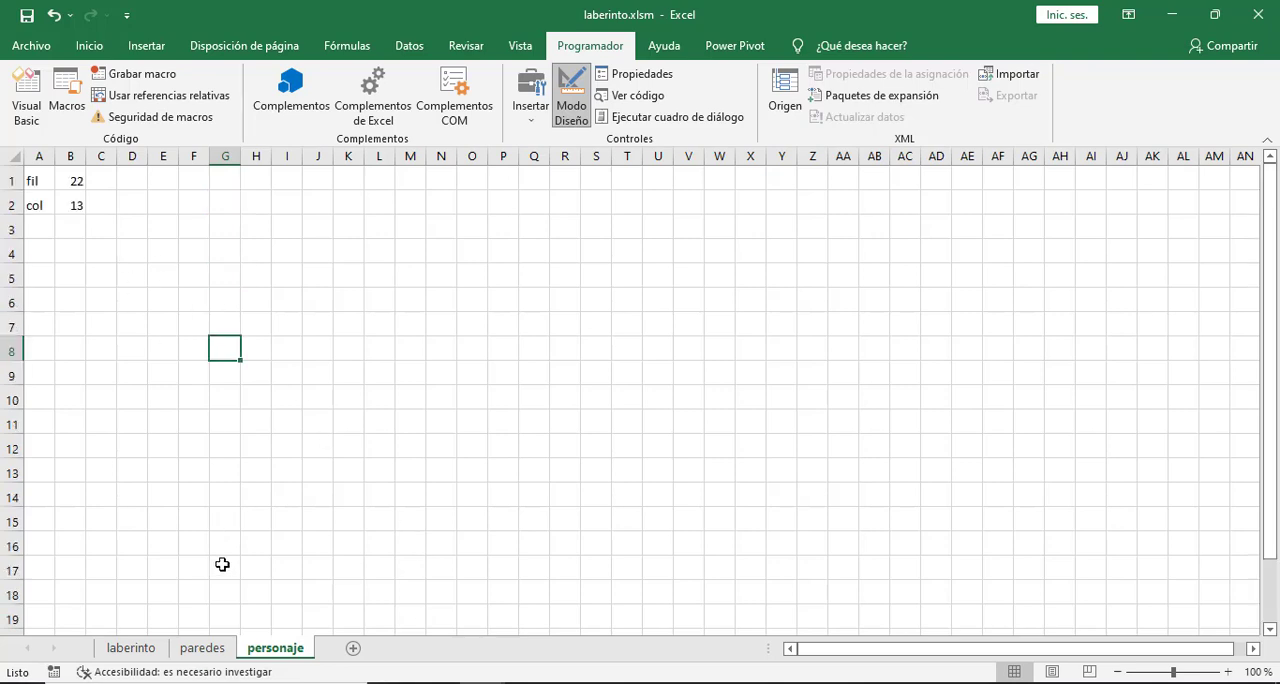
{"action": "left_click", "coordinate": [201, 650]}
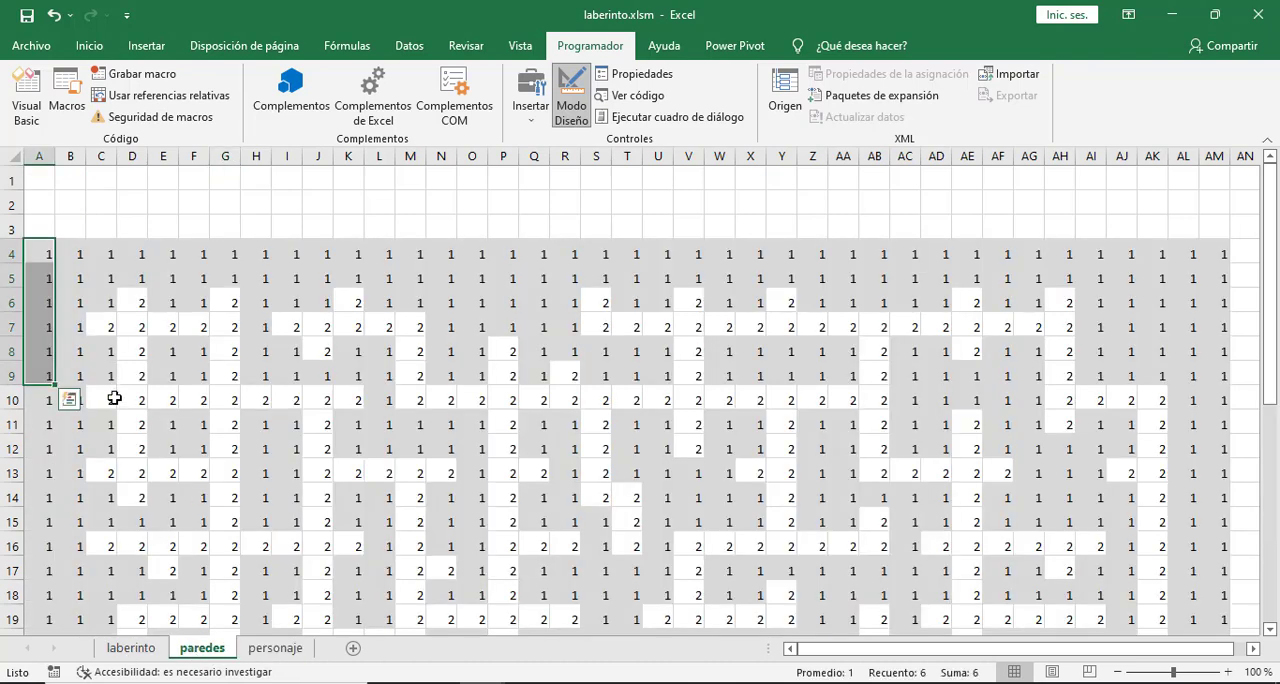
{"action": "left_click", "coordinate": [135, 303]}
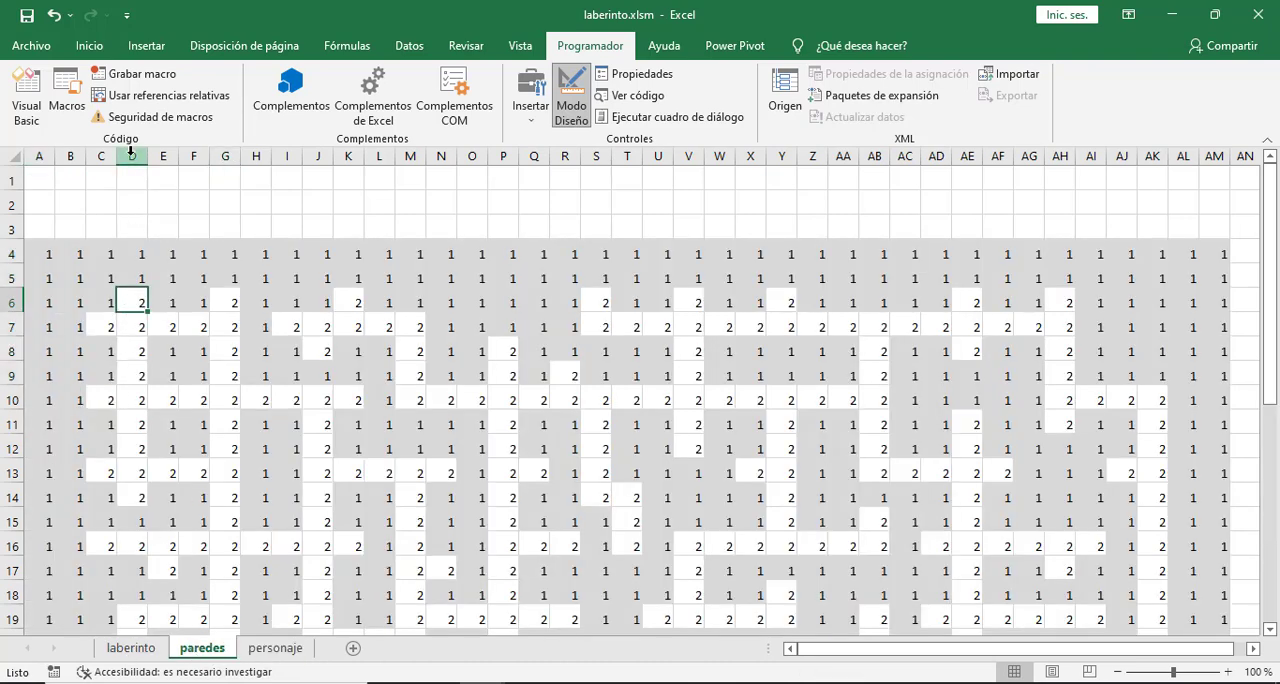
{"action": "left_click", "coordinate": [273, 650]}
{"action": "scroll", "coordinate": [258, 566], "scroll_direction": "down", "scroll_amount": 2}
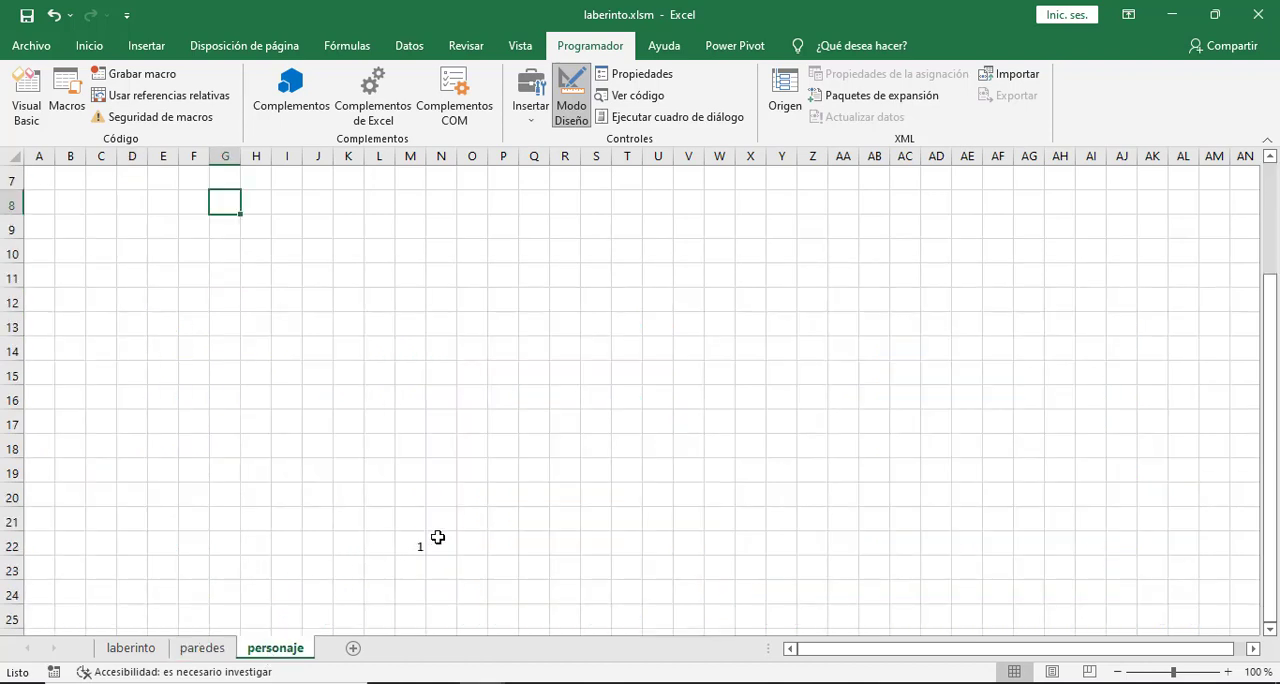
{"action": "scroll", "coordinate": [279, 510], "scroll_direction": "up", "scroll_amount": 2}
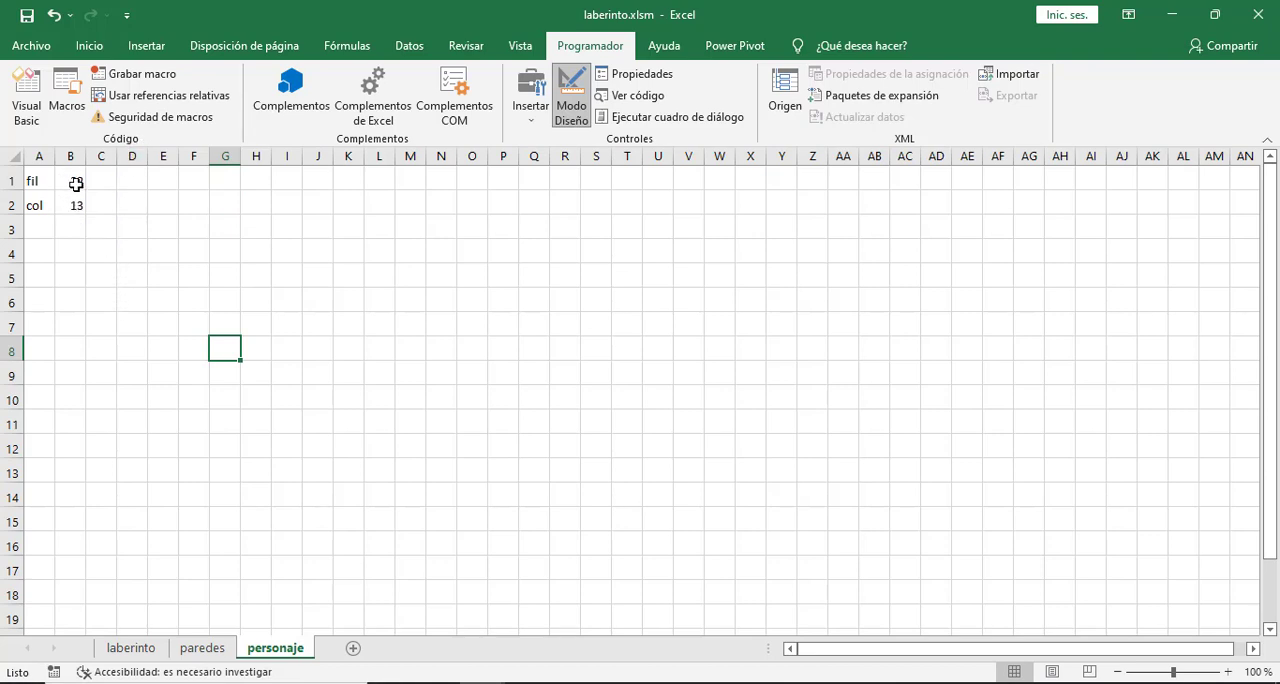
{"action": "left_click", "coordinate": [131, 279]}
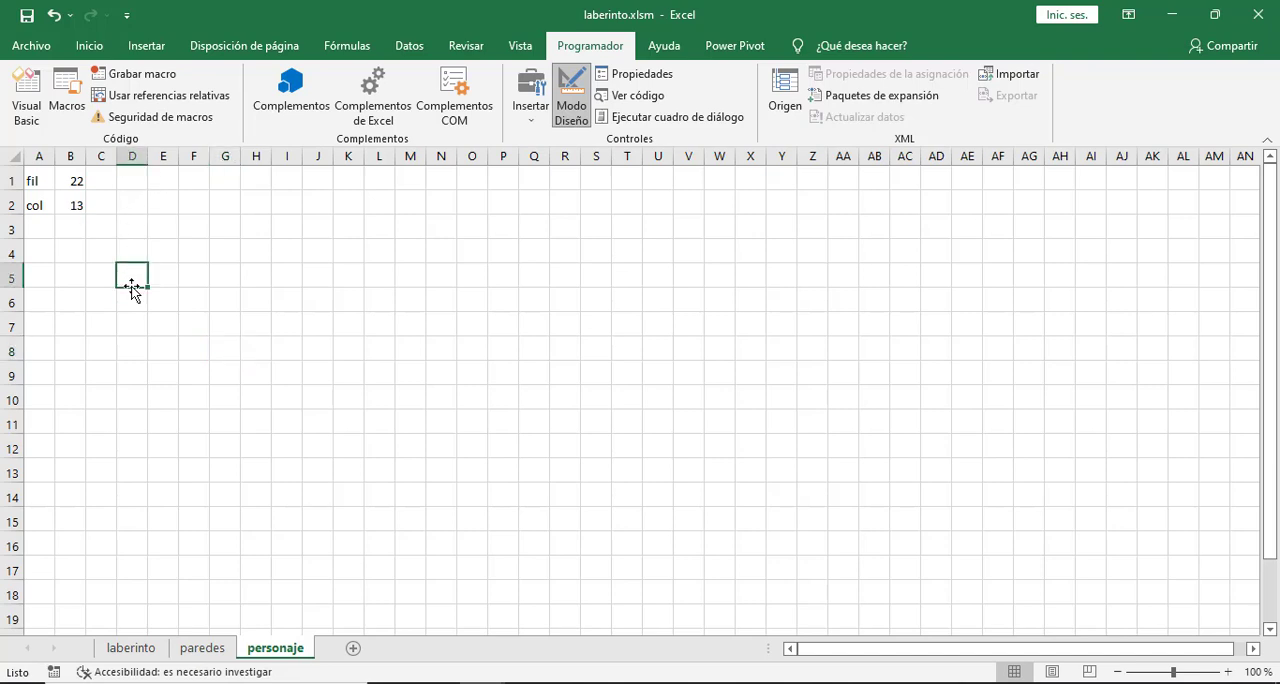
{"action": "left_click", "coordinate": [134, 295]}
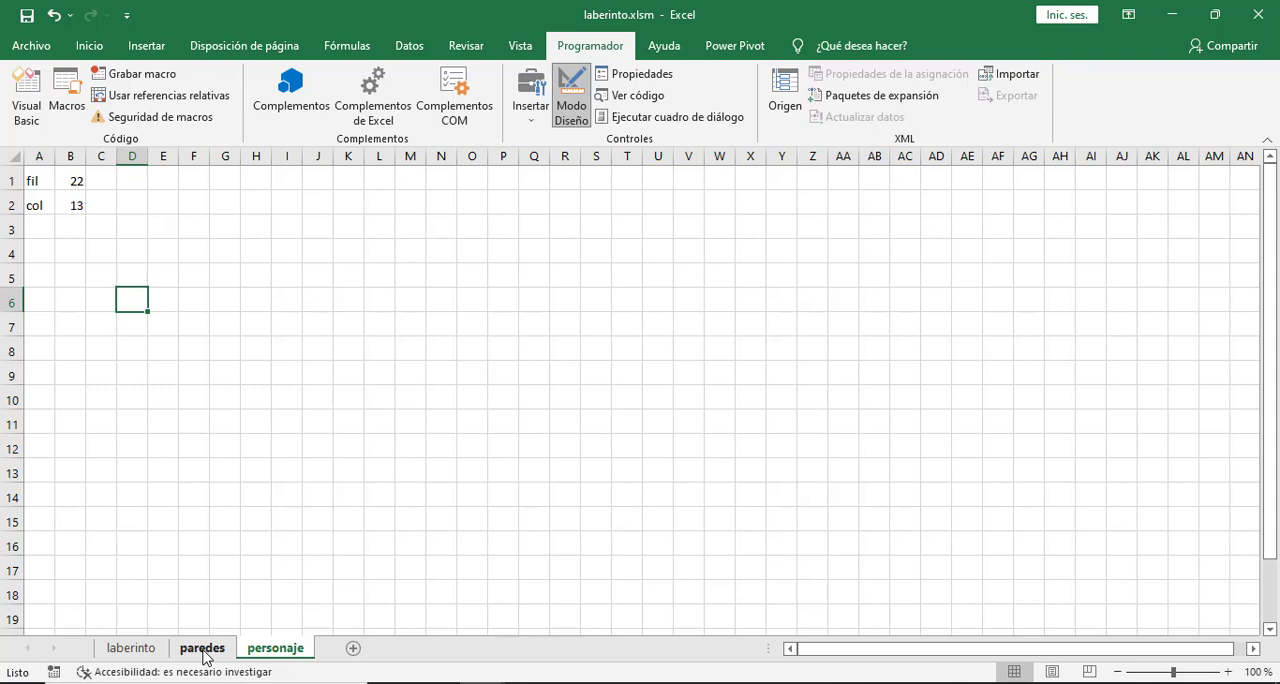
- Create the Iniciar button's click procedure on the laberinto sheet and declare fil and col as Integer variables in it
{"action": "left_click", "coordinate": [135, 650]}
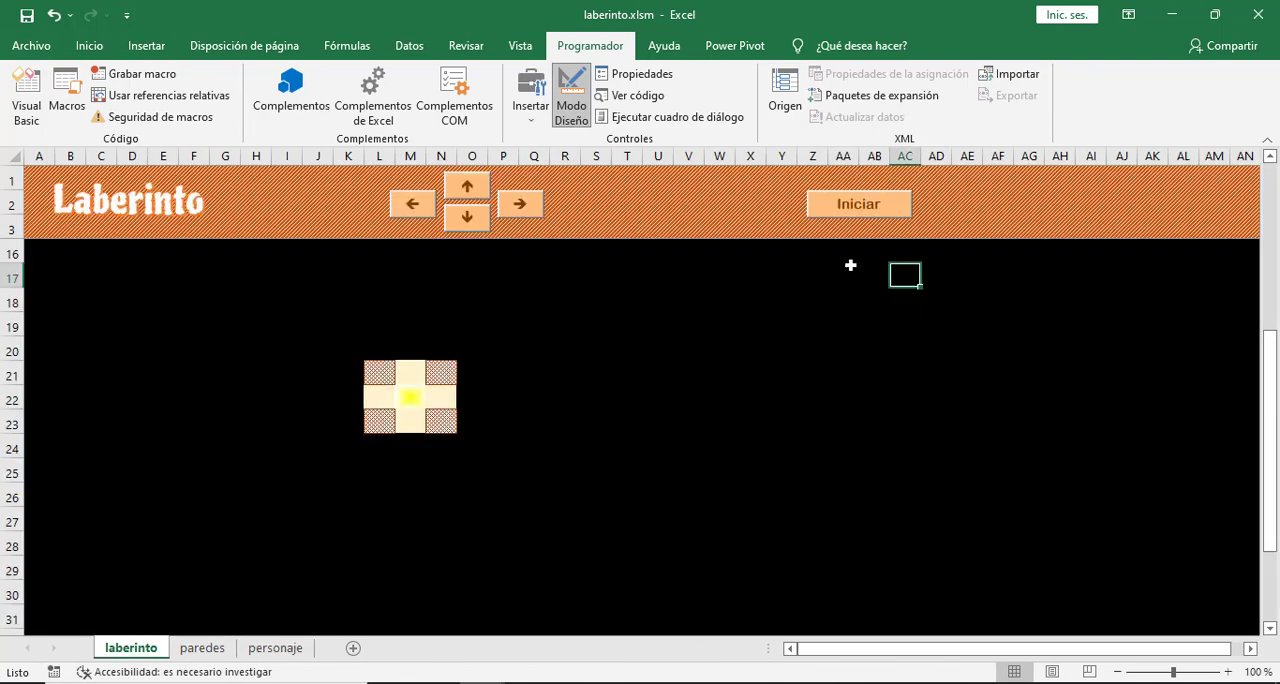
{"action": "double_click", "coordinate": [877, 206]}
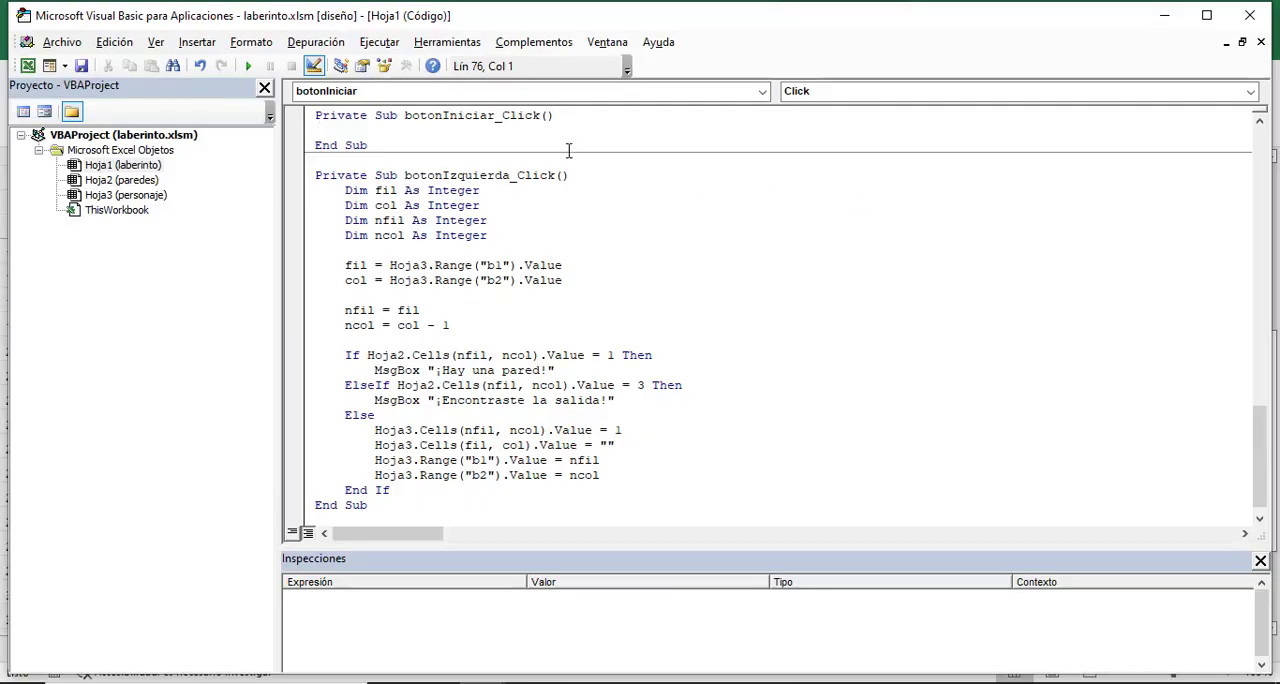
{"action": "key", "text": "Tab"}
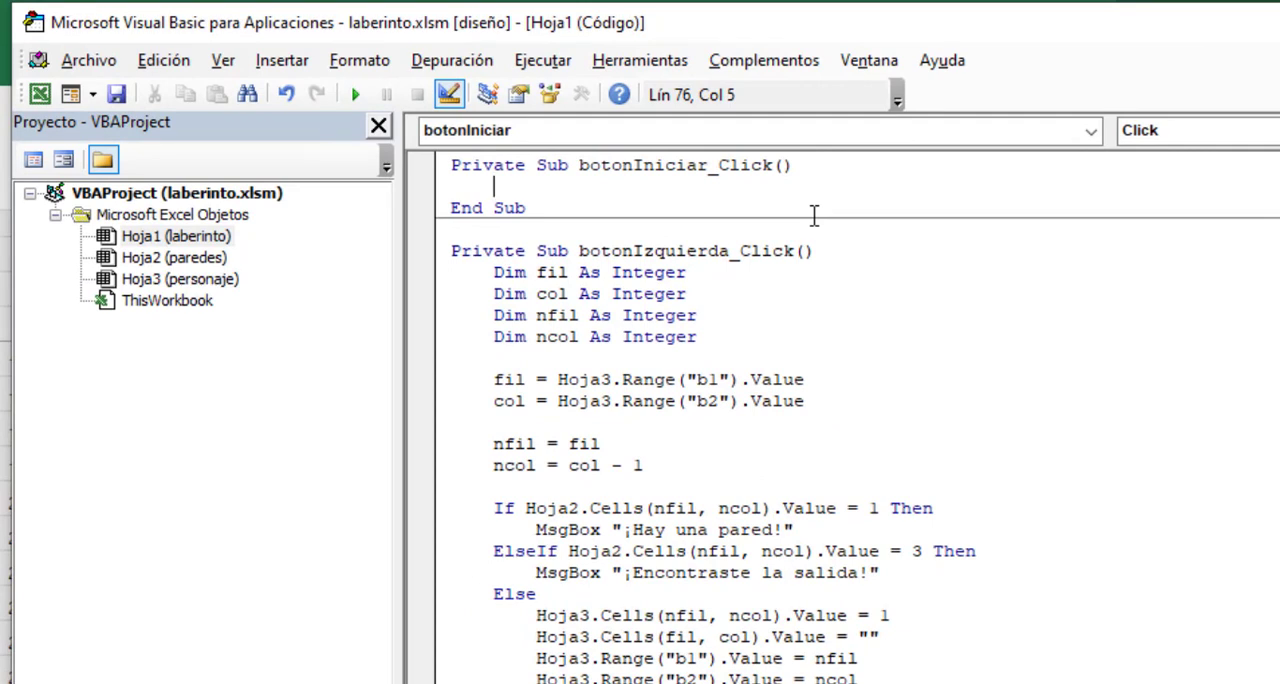
{"action": "type", "text": "dim fil as inte"}
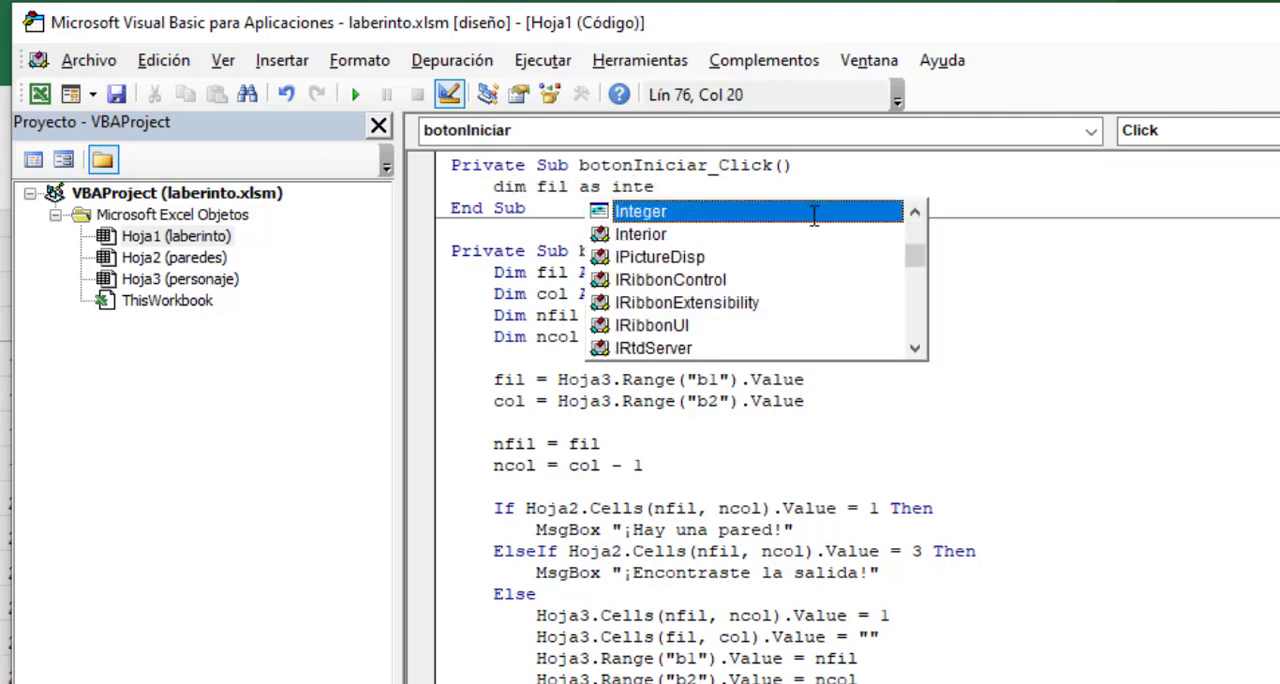
{"action": "key", "text": "Return"}
{"action": "type", "text": "d"}
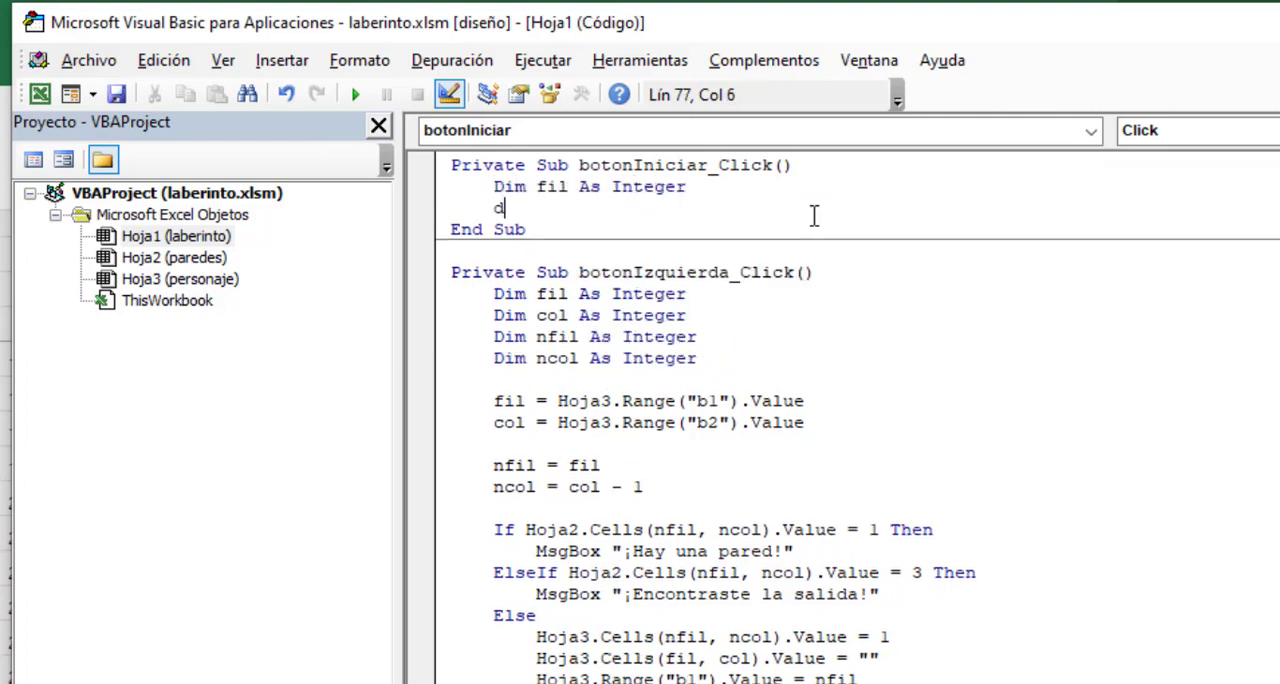
{"action": "type", "text": "im col as int"}
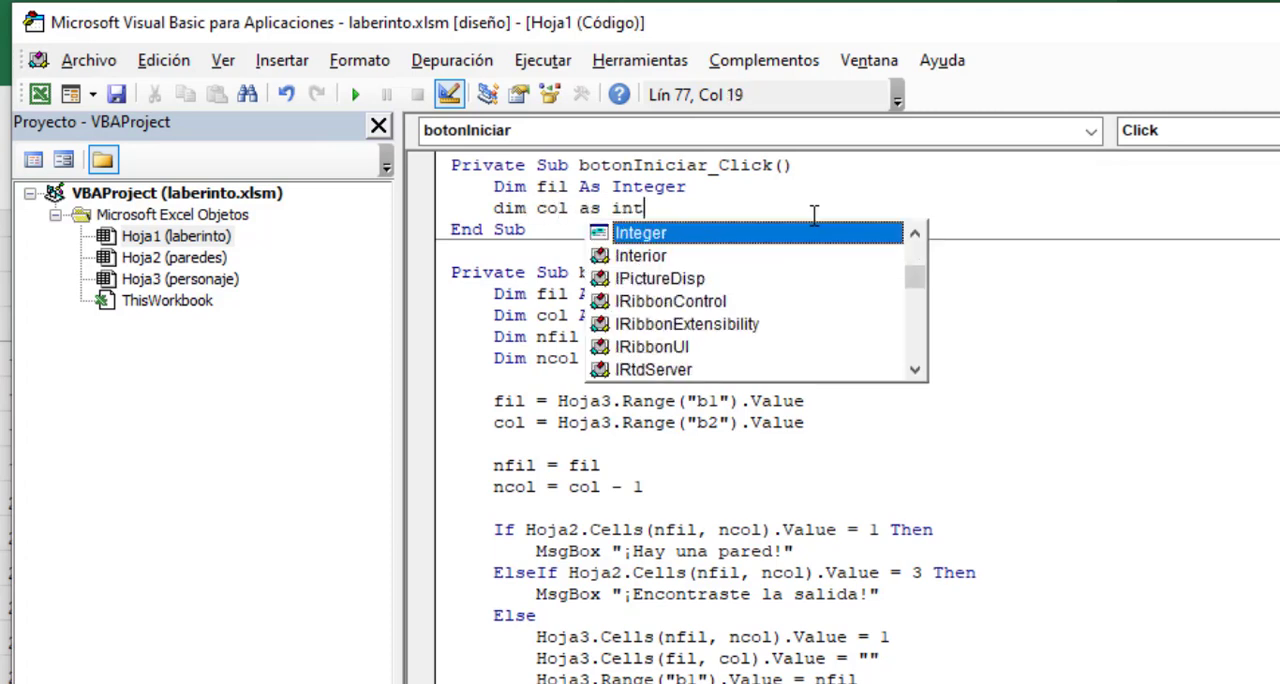
{"action": "key", "text": "Return"}
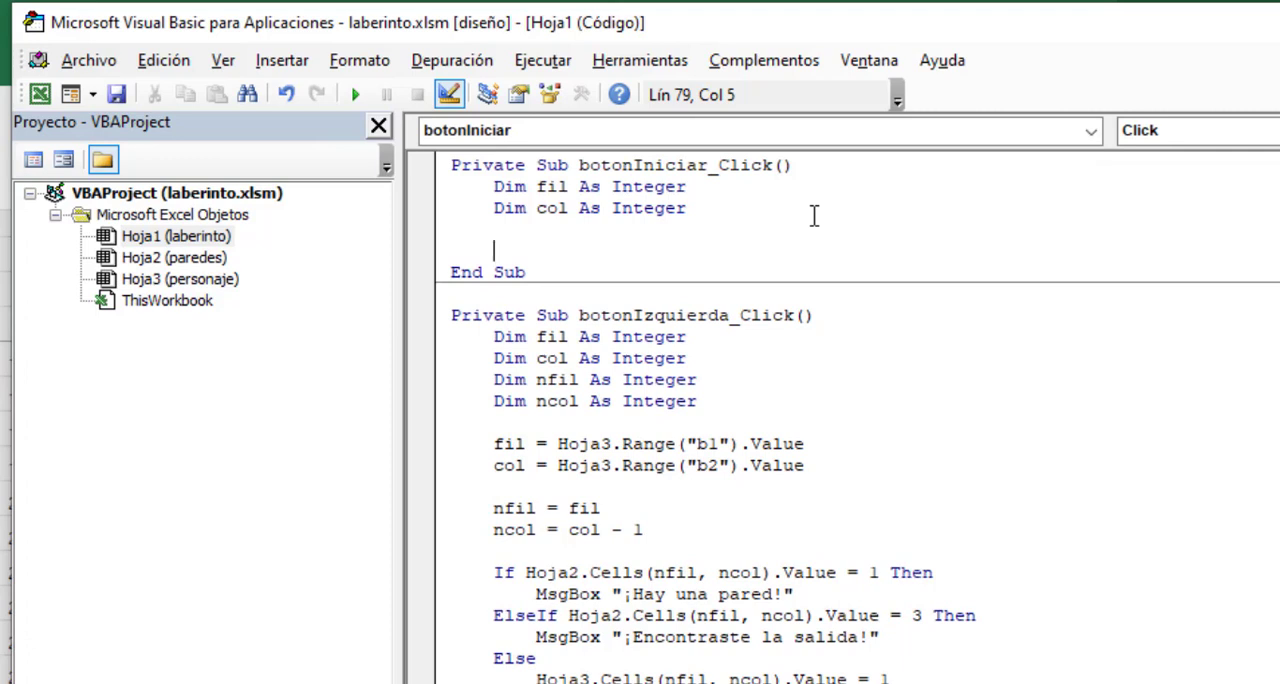
- Add a line to the Iniciar click procedure that assigns fil the value of Hoja3.Range("b1")
{"action": "type", "text": "fil = Hoj"}
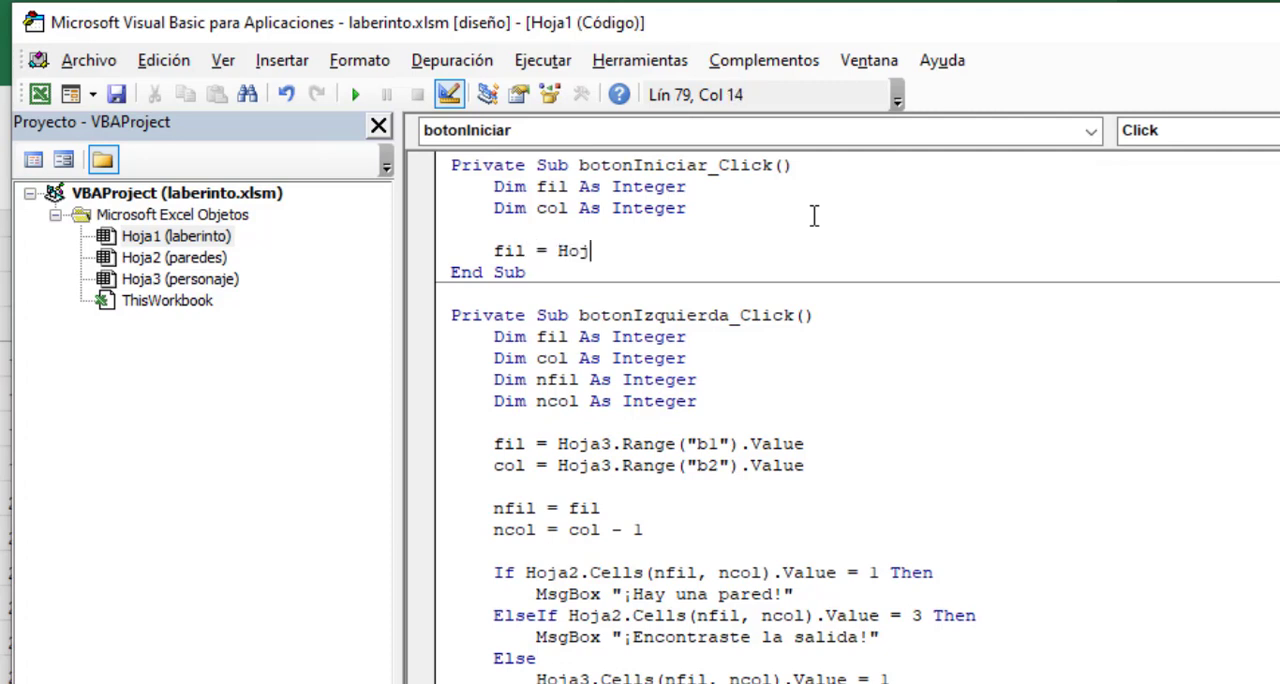
{"action": "type", "text": "a3.Range"}
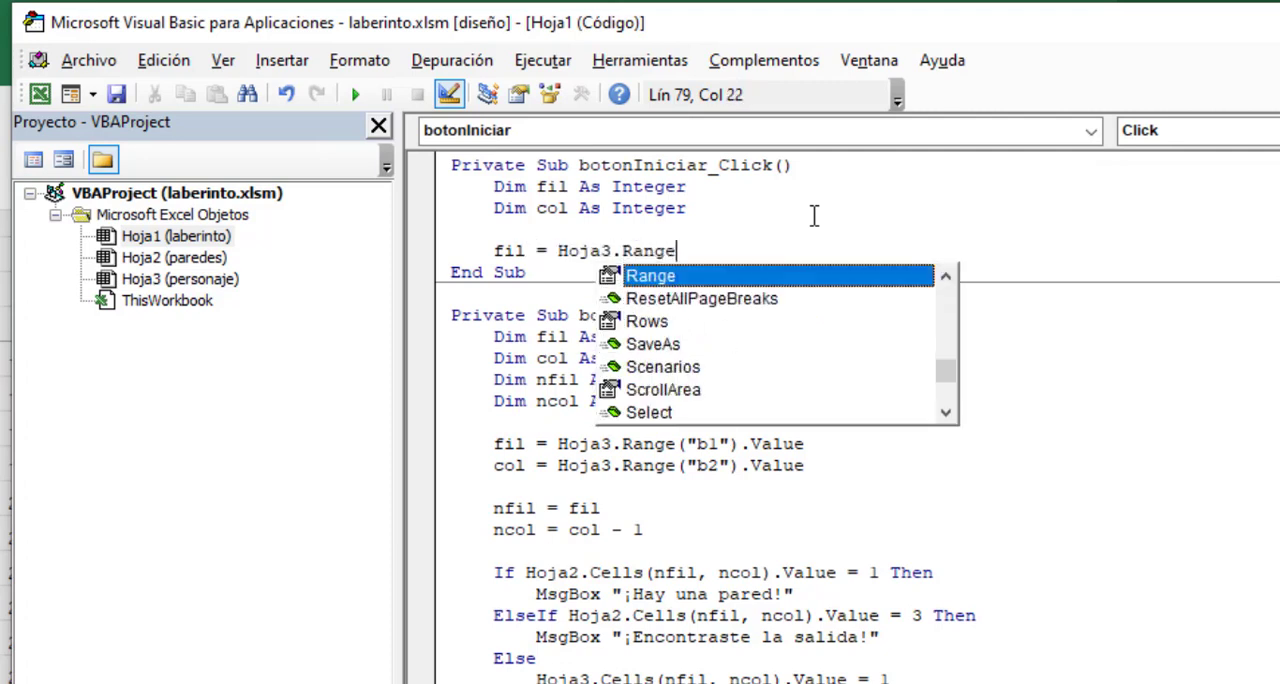
{"action": "type", "text": "(\"b1"}
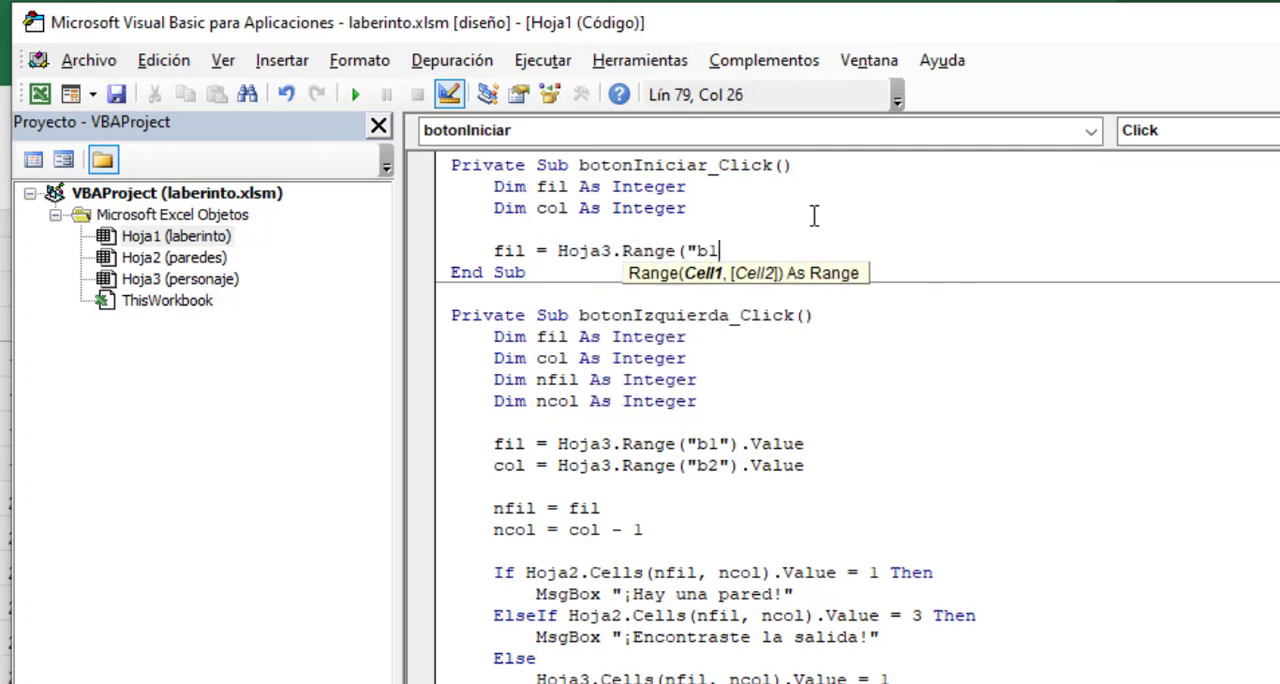
{"action": "type", "text": "\").value"}
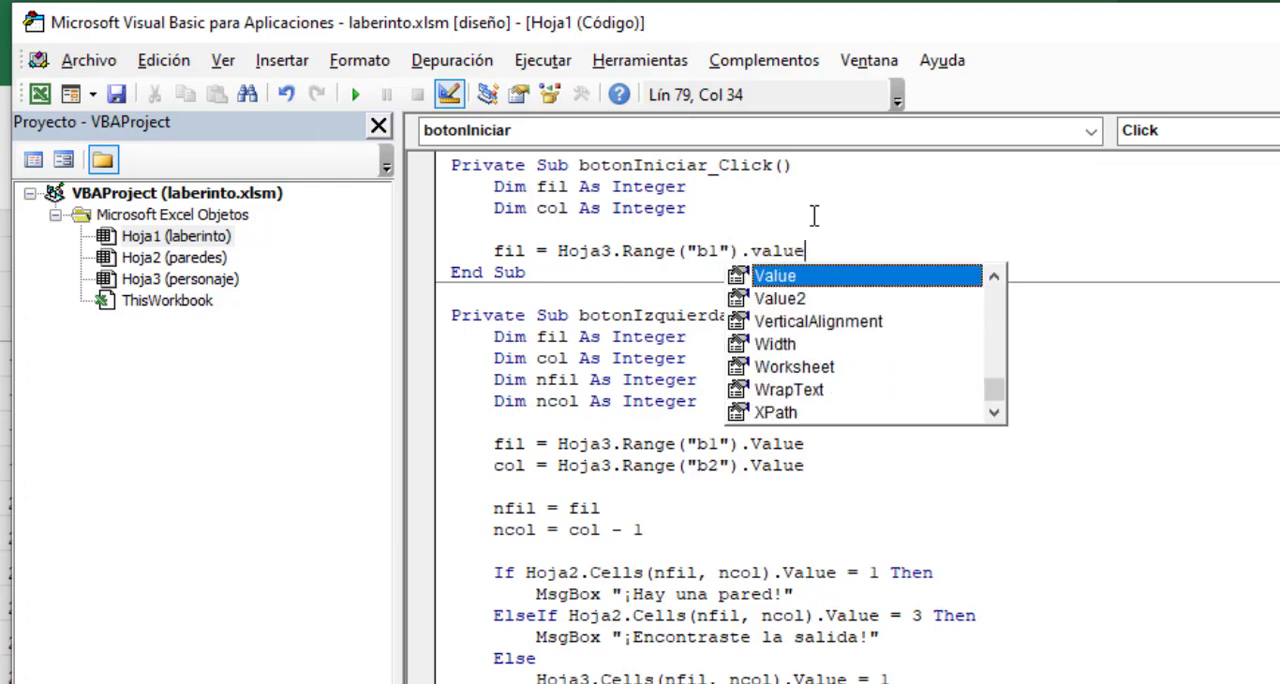
{"action": "key", "text": "Return"}
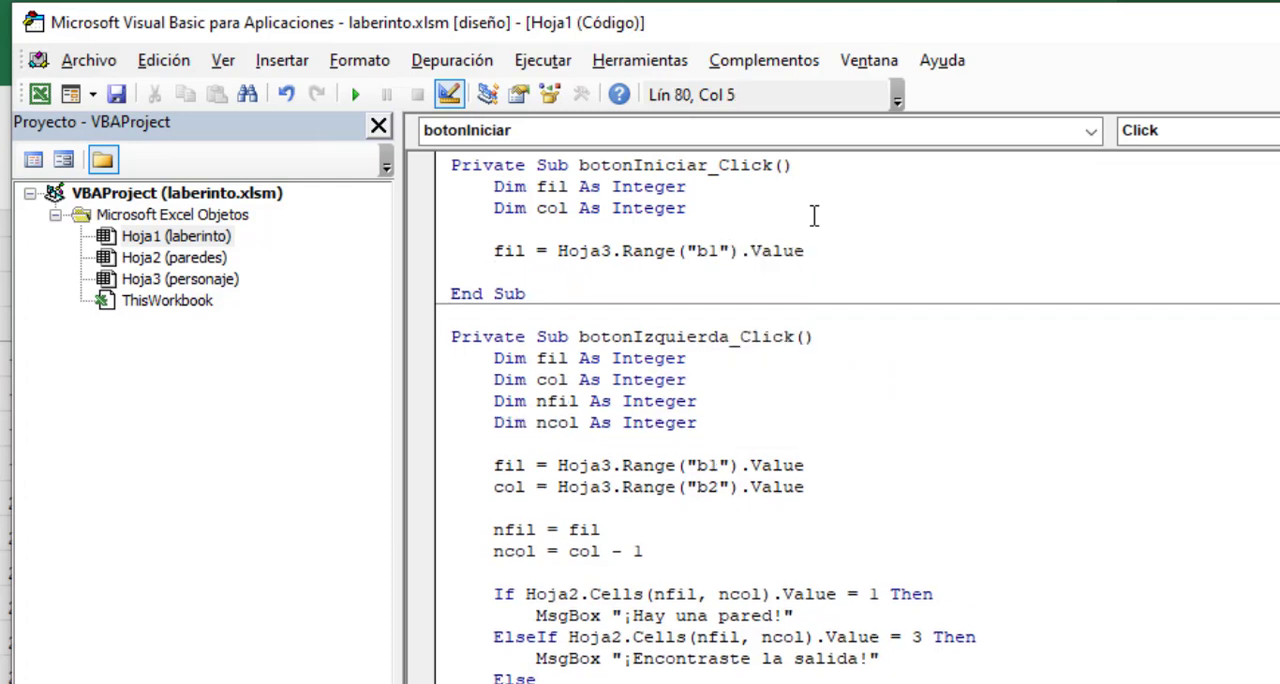
- Assign col the value of Hoja3.Range("b2") in the Iniciar procedure and leave a blank line below it
{"action": "type", "text": "col = Hoja"}
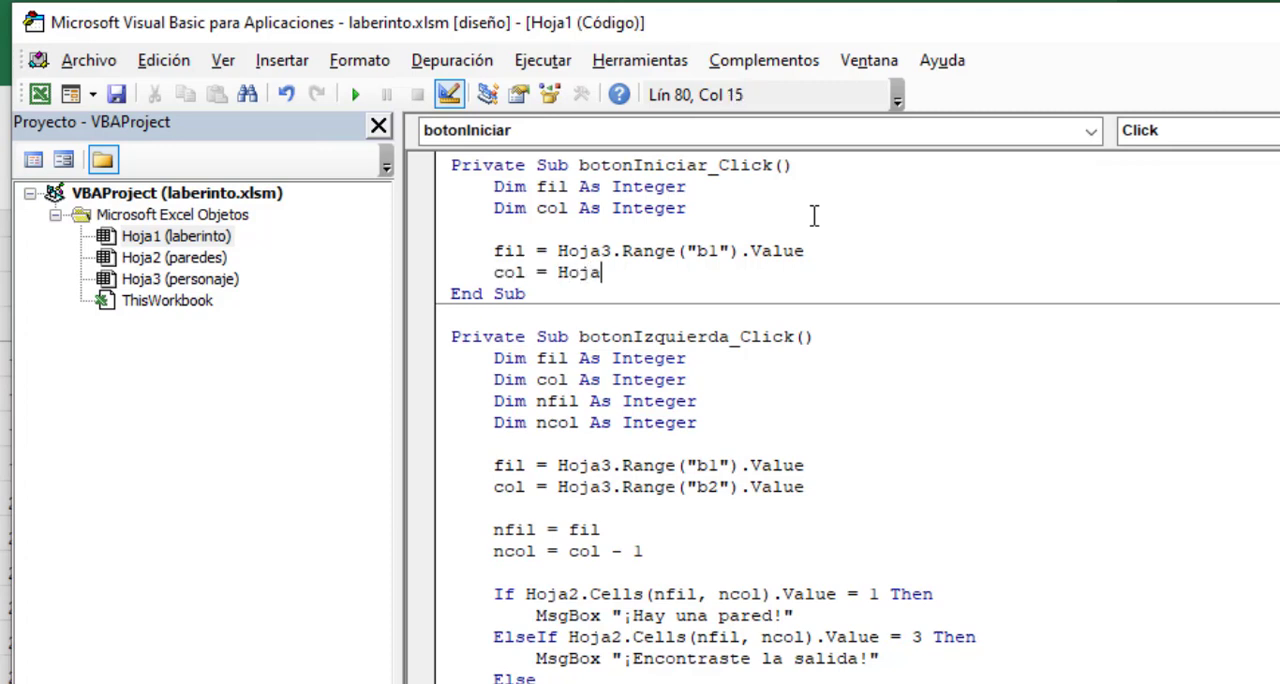
{"action": "type", "text": "3.Range(\"b2)"}
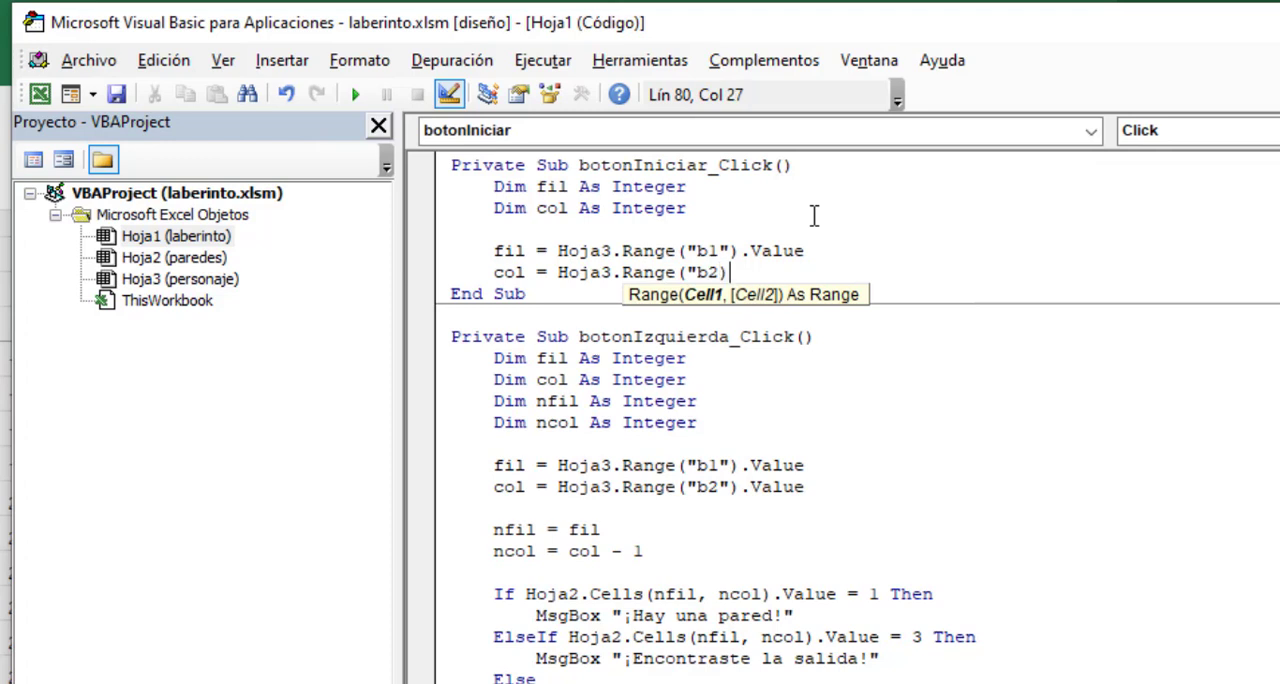
{"action": "key", "text": "BackSpace"}
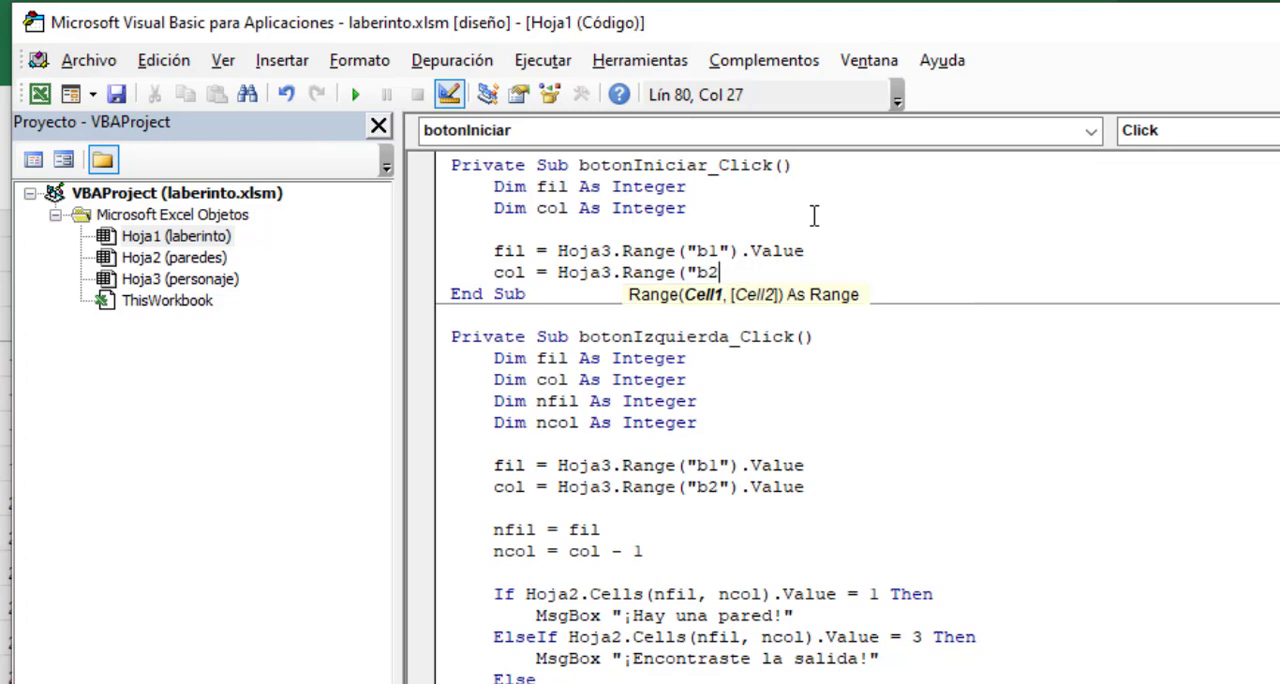
{"action": "type", "text": "\").valu"}
{"action": "key", "text": "Return"}
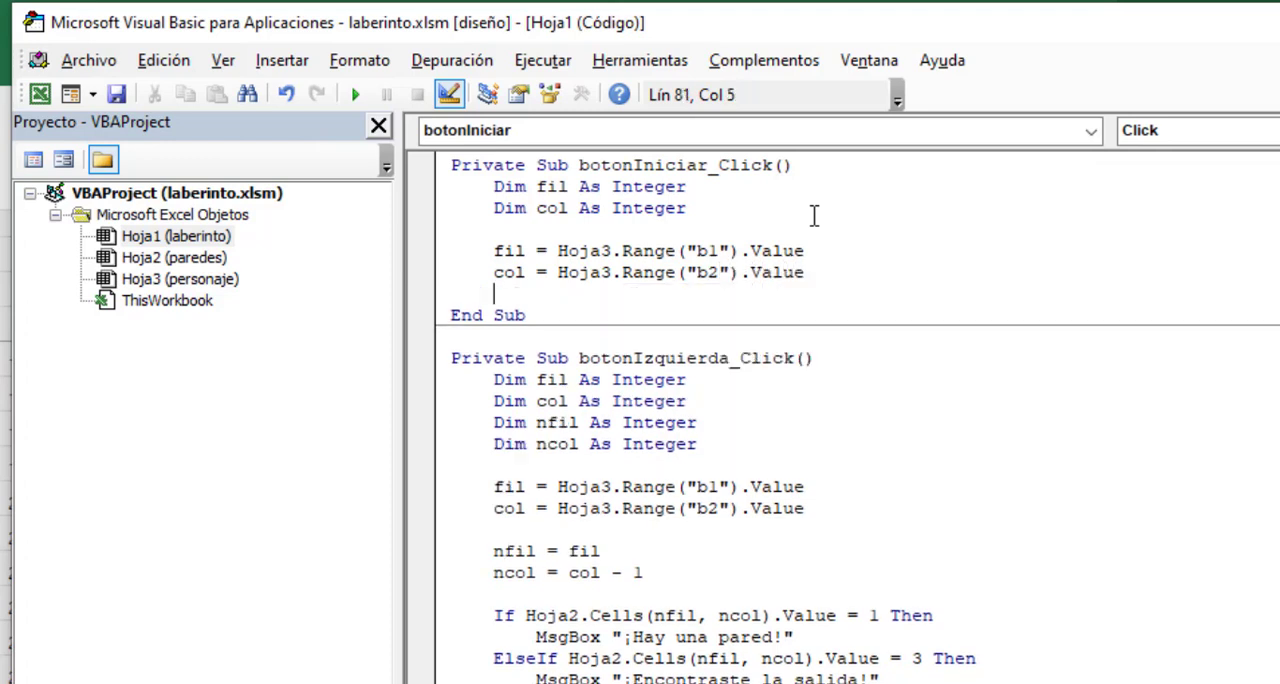
{"action": "key", "text": "Return"}
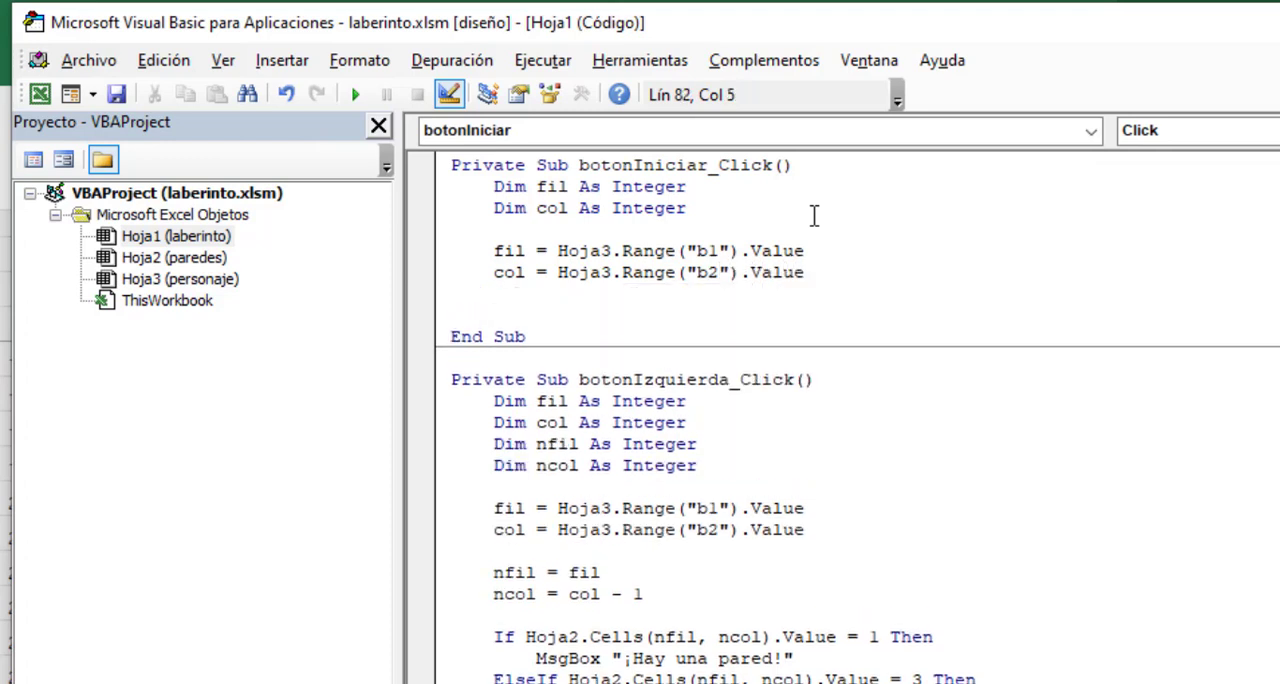
{"action": "key", "text": "Up"}
{"action": "key", "text": "Return"}
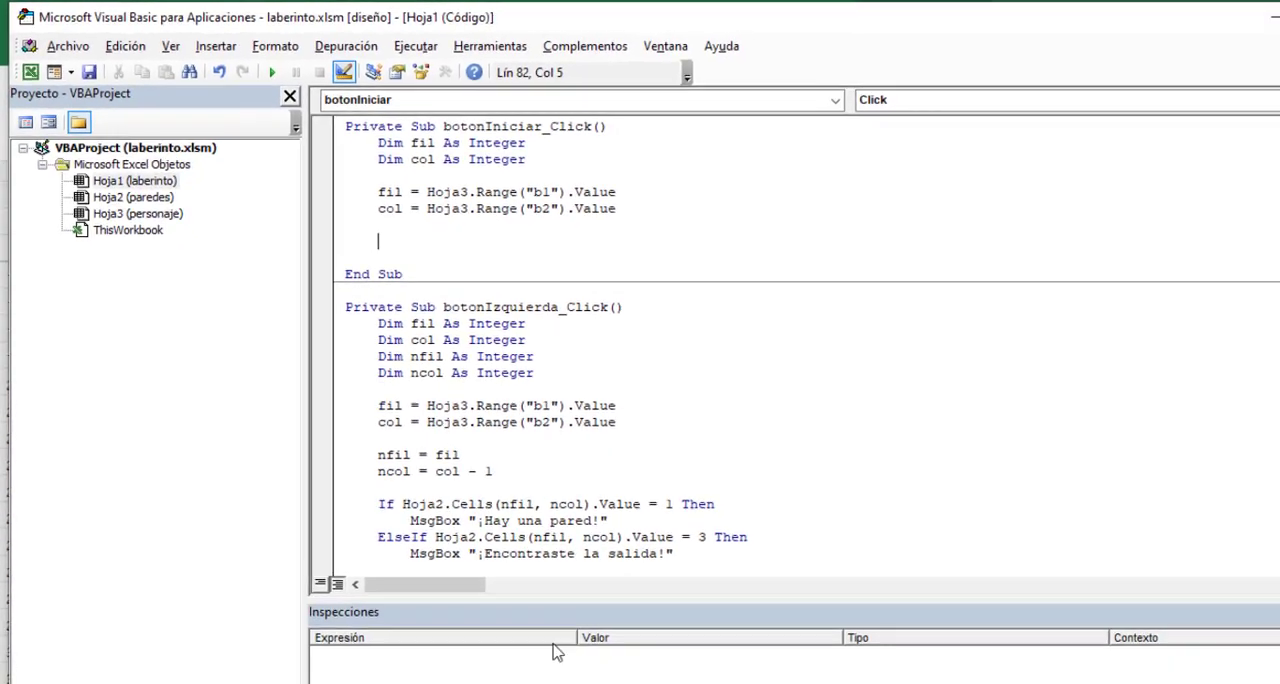
- Examine the stored row and column in B1:B2 of the personaje sheet in Excel, and return to the Visual Basic editor
{"action": "left_click", "coordinate": [482, 682]}
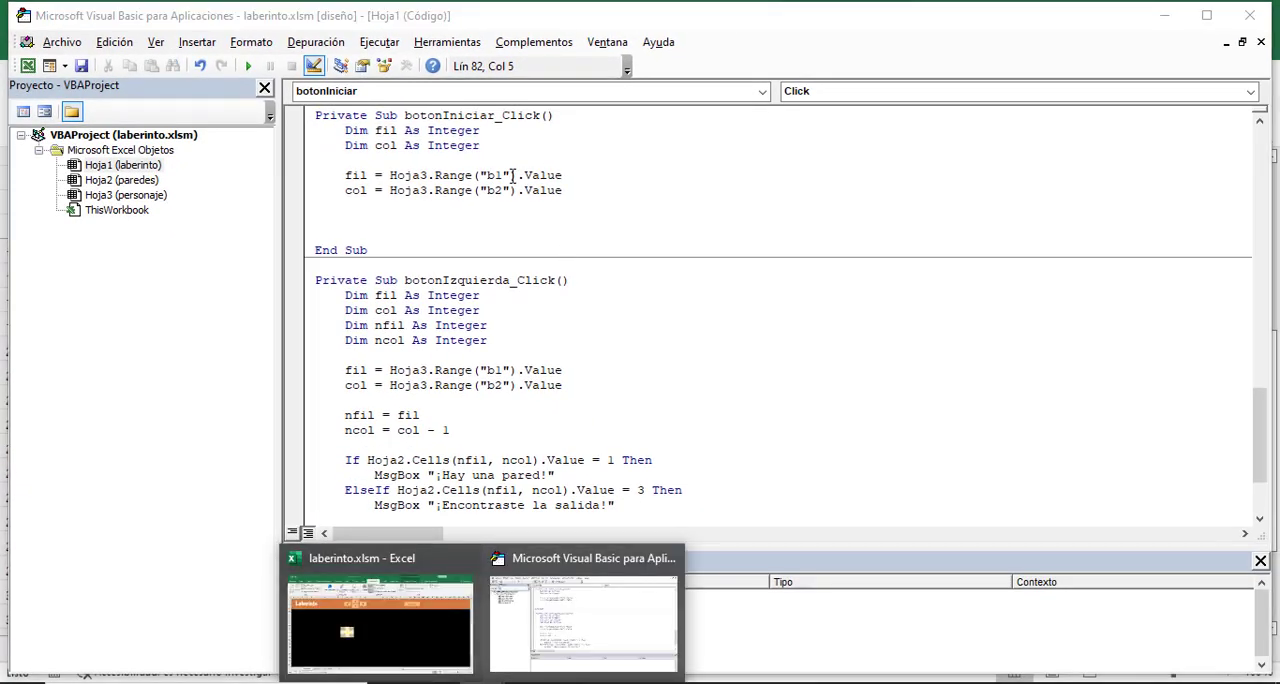
{"action": "left_click", "coordinate": [415, 657]}
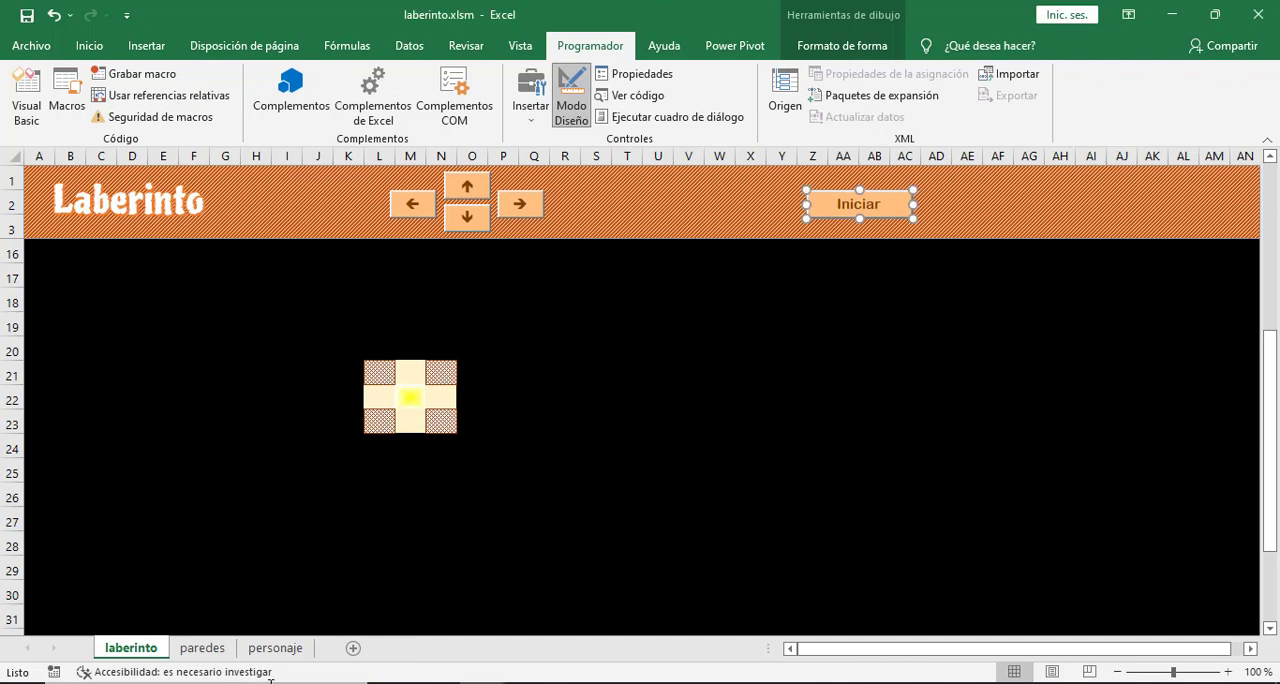
{"action": "left_click", "coordinate": [261, 650]}
{"action": "left_click_drag", "start_coordinate": [72, 180], "coordinate": [76, 204]}
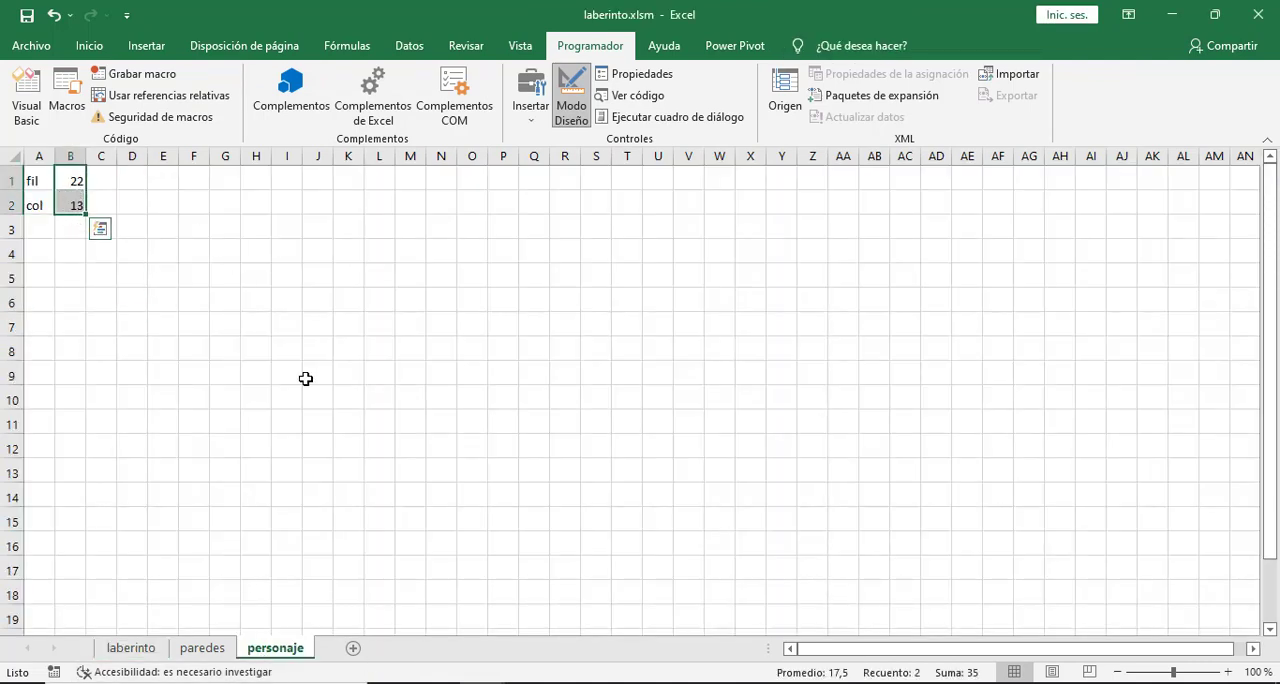
{"action": "mouse_move", "coordinate": [520, 678]}
{"action": "left_click", "coordinate": [548, 640]}
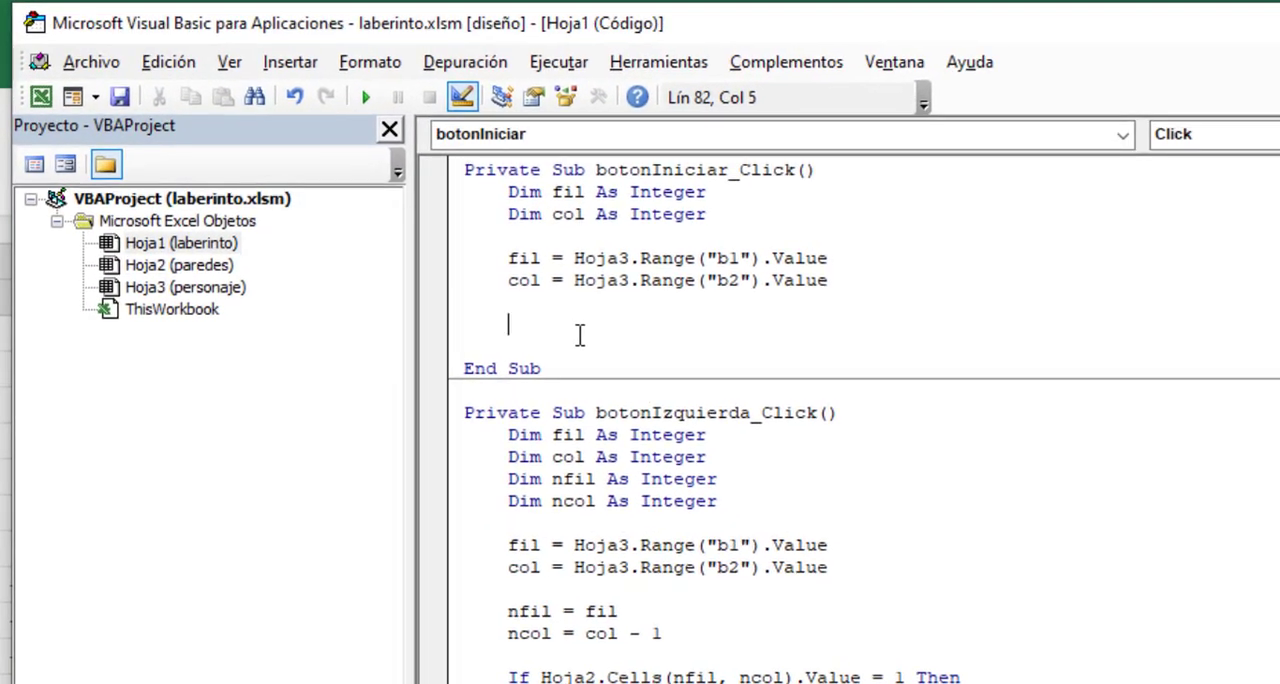
- Write Hoja3.Cells(fil, col).Value = "" in the Iniciar procedure to clear the character's current marker cell
{"action": "type", "text": "Hojae.Range(\""}
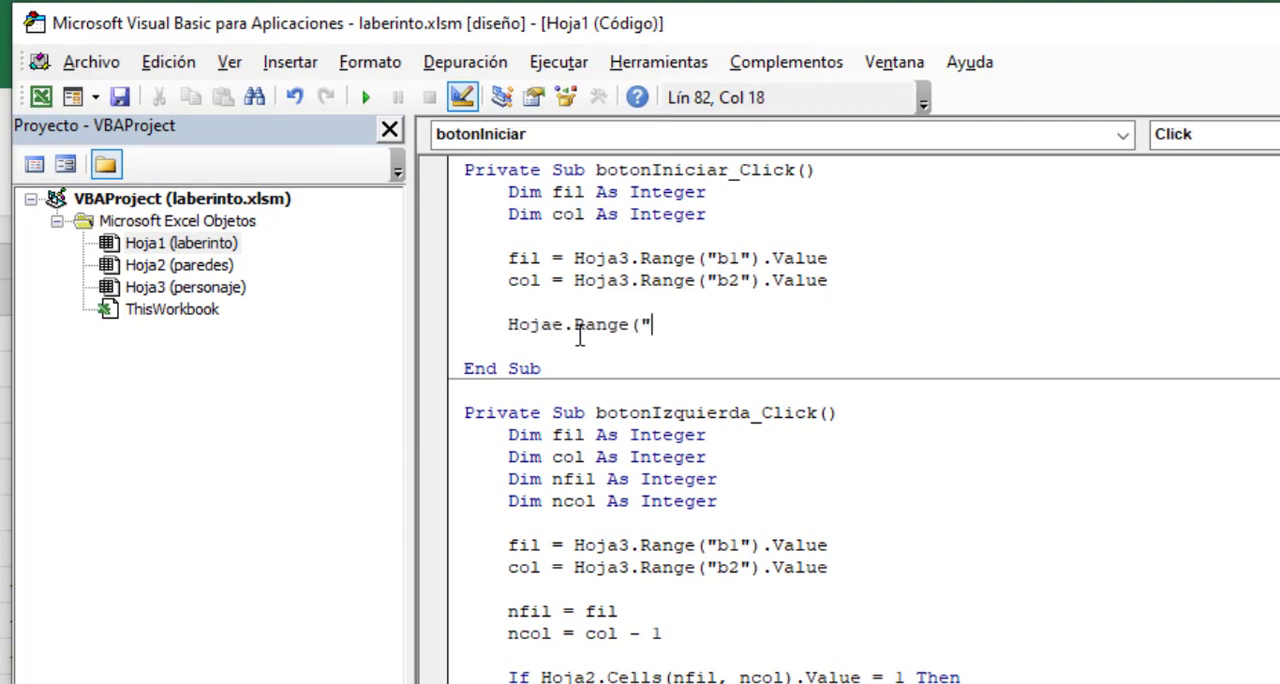
{"action": "key", "text": "BackSpace"}
{"action": "key", "text": "BackSpace"}
{"action": "key", "text": "BackSpace"}
{"action": "key", "text": "BackSpace"}
{"action": "key", "text": "BackSpace"}
{"action": "key", "text": "BackSpace"}
{"action": "key", "text": "BackSpace"}
{"action": "type", "text": "Cells(fil,col)"}
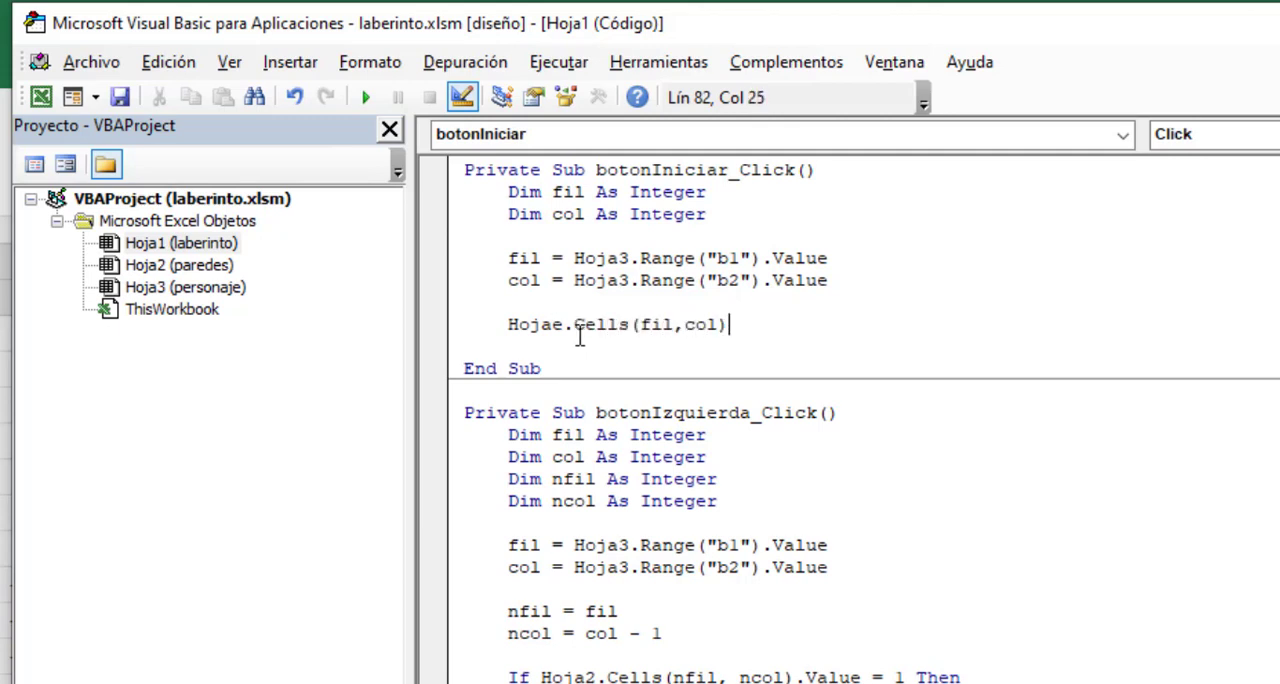
{"action": "type", "text": ".value "}
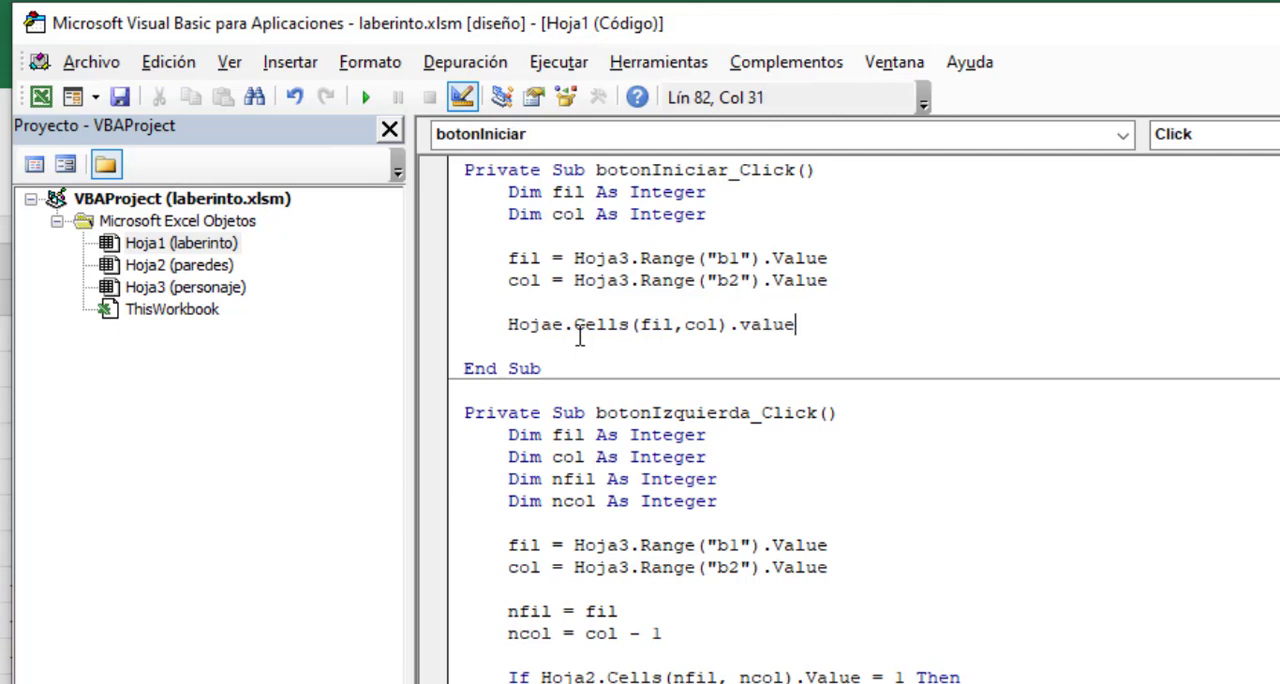
{"action": "type", "text": "= \"\""}
{"action": "left_click", "coordinate": [564, 324]}
{"action": "key", "text": "BackSpace"}
{"action": "type", "text": "3"}
{"action": "left_click", "coordinate": [903, 322]}
{"action": "key", "text": "Return"}
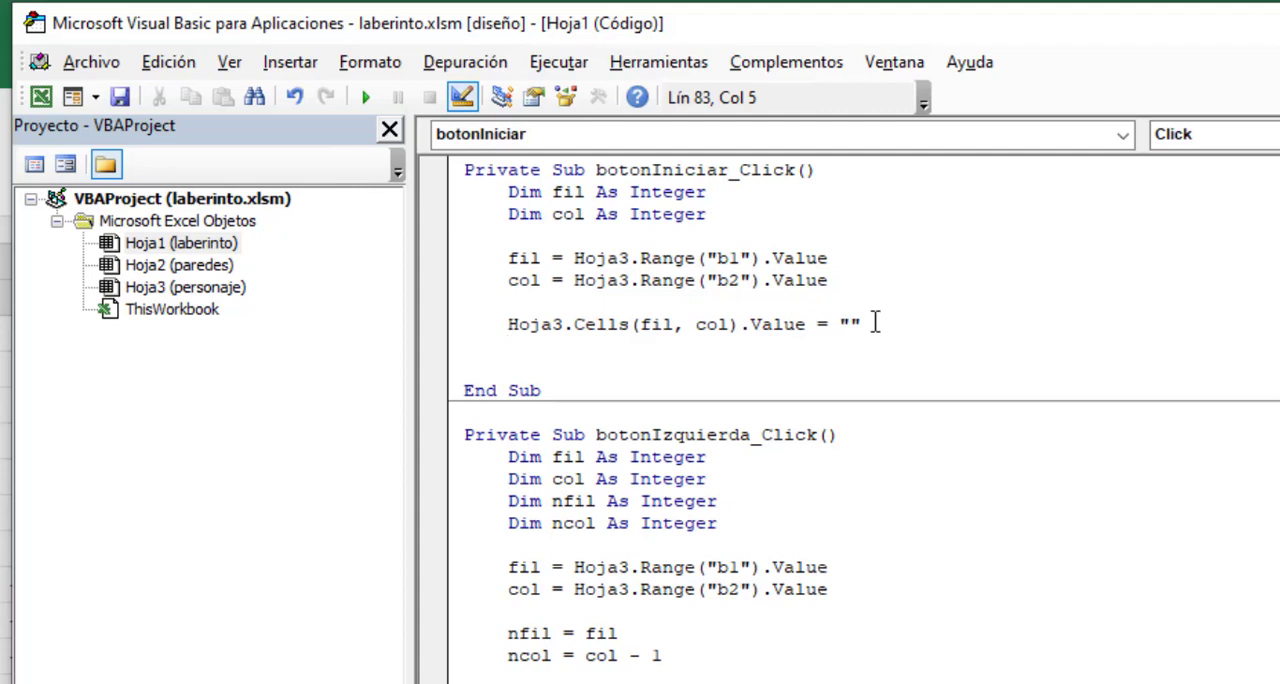
- Add Hoja3.Cells(6, 4).Value = 1 to place the character's marker in the starting cell, followed by a blank line
{"action": "type", "text": "Hoja3.Cells"}
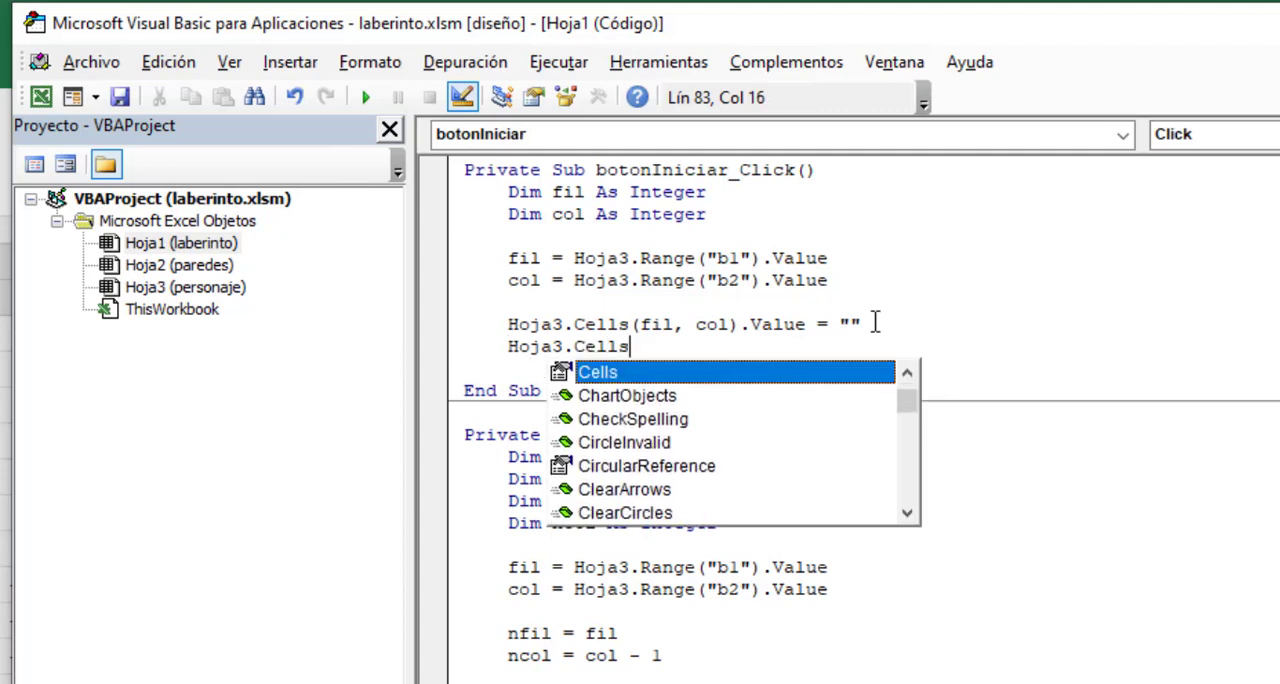
{"action": "type", "text": "(6"}
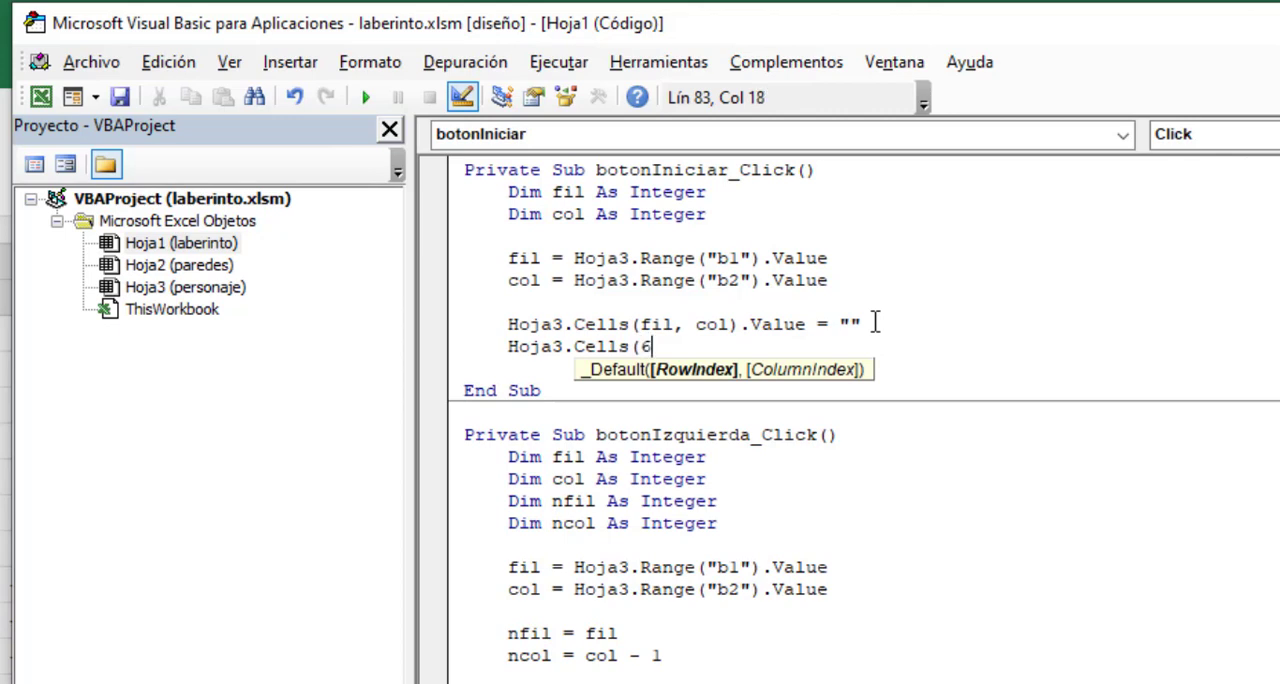
{"action": "type", "text": ",4).valu"}
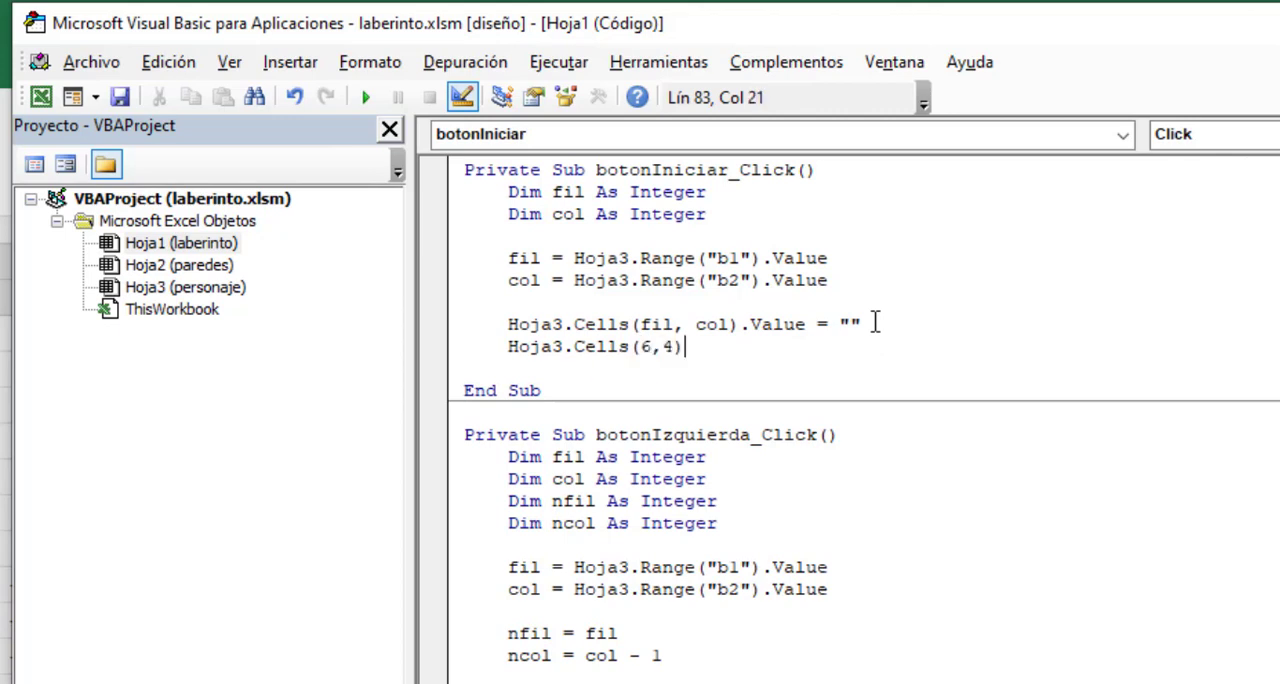
{"action": "type", "text": "e = 1"}
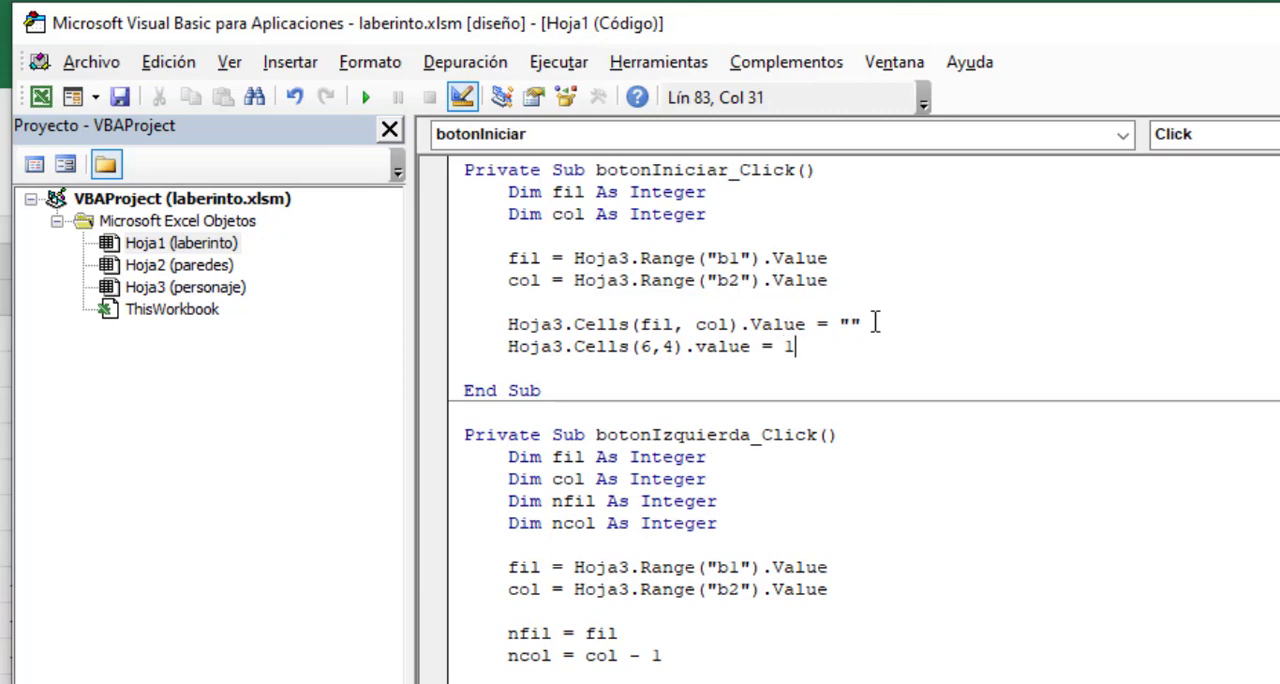
{"action": "key", "text": "Return"}
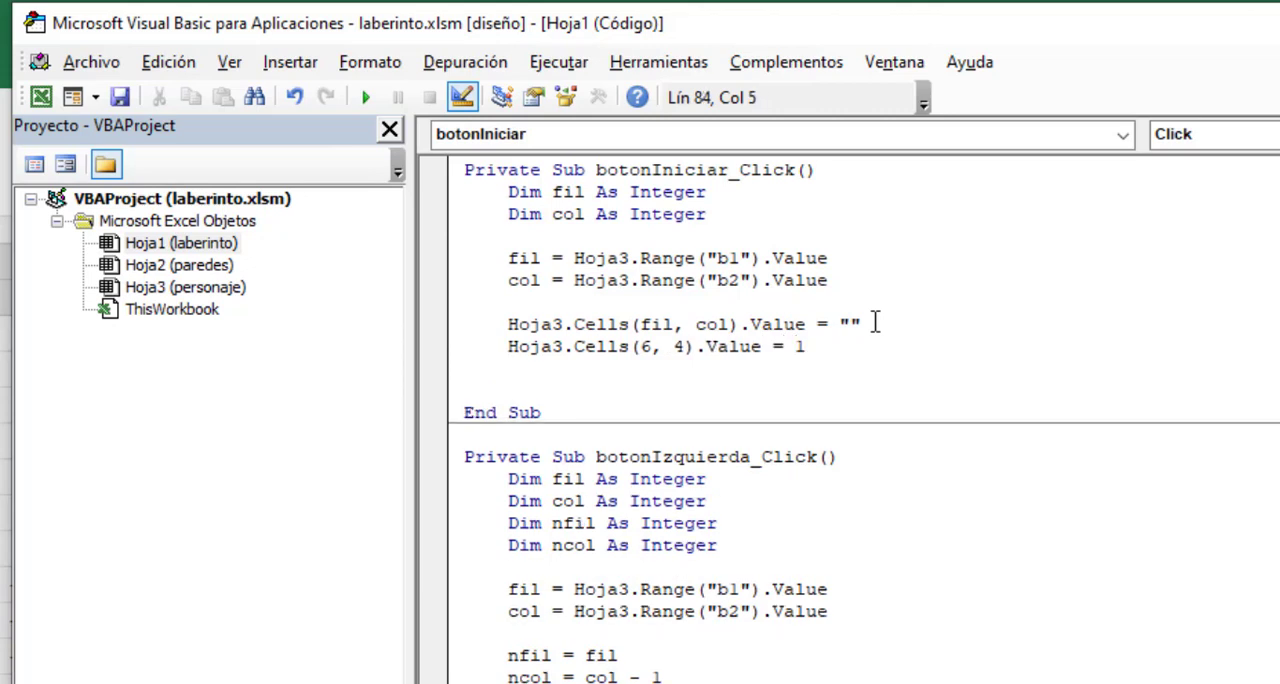
{"action": "key", "text": "Return"}
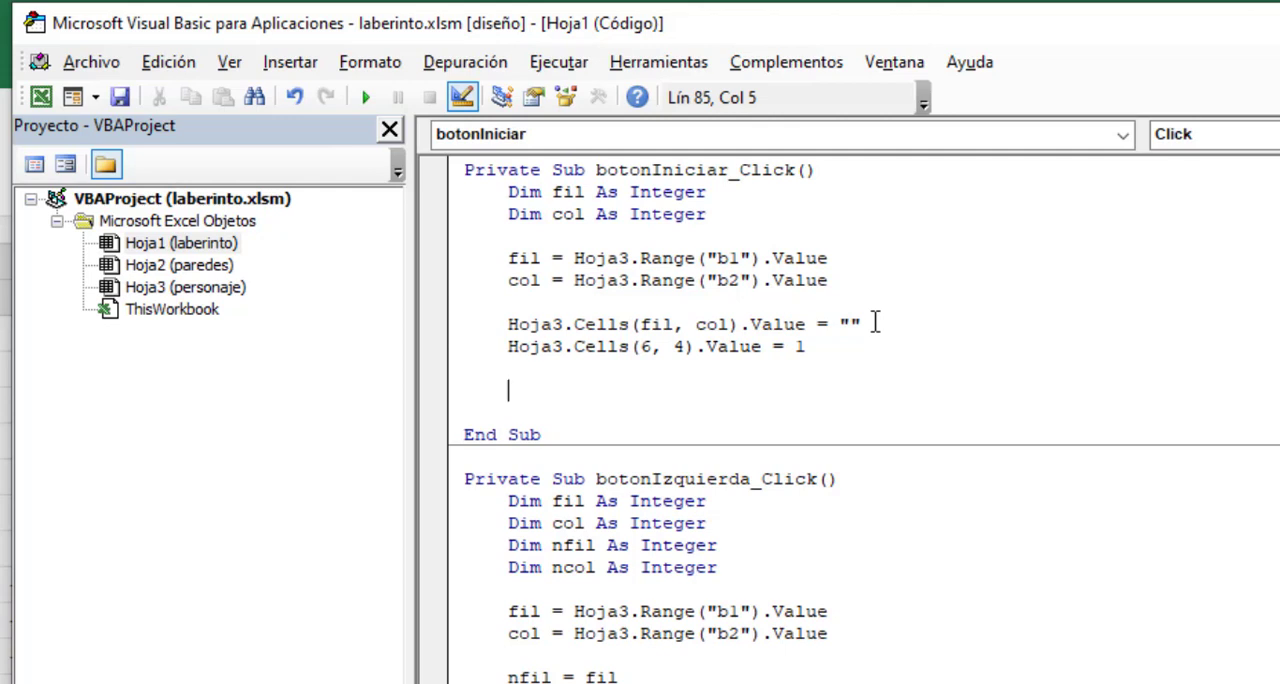
- Reset the stored row in the Iniciar procedure with Hoja3.Range("b1").Value = 6
{"action": "type", "text": "Hoja3.Range("}
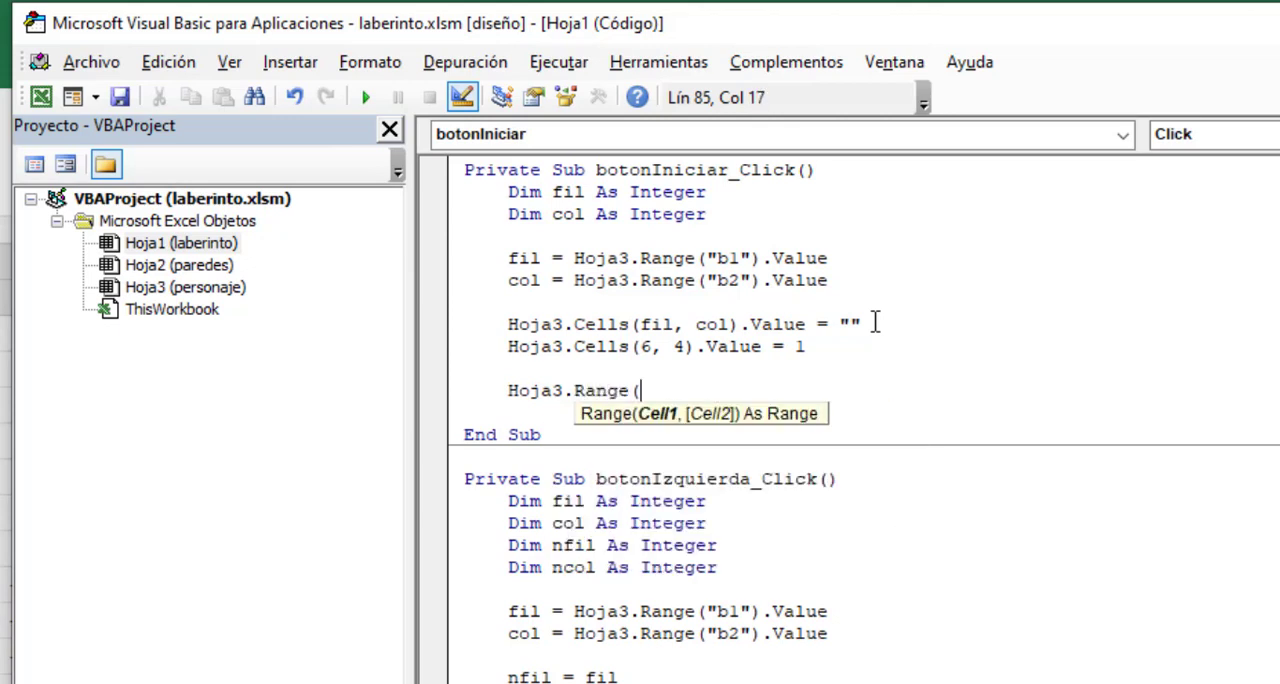
{"action": "type", "text": "\"b2"}
{"action": "key", "text": "BackSpace"}
{"action": "type", "text": "1\").Value "}
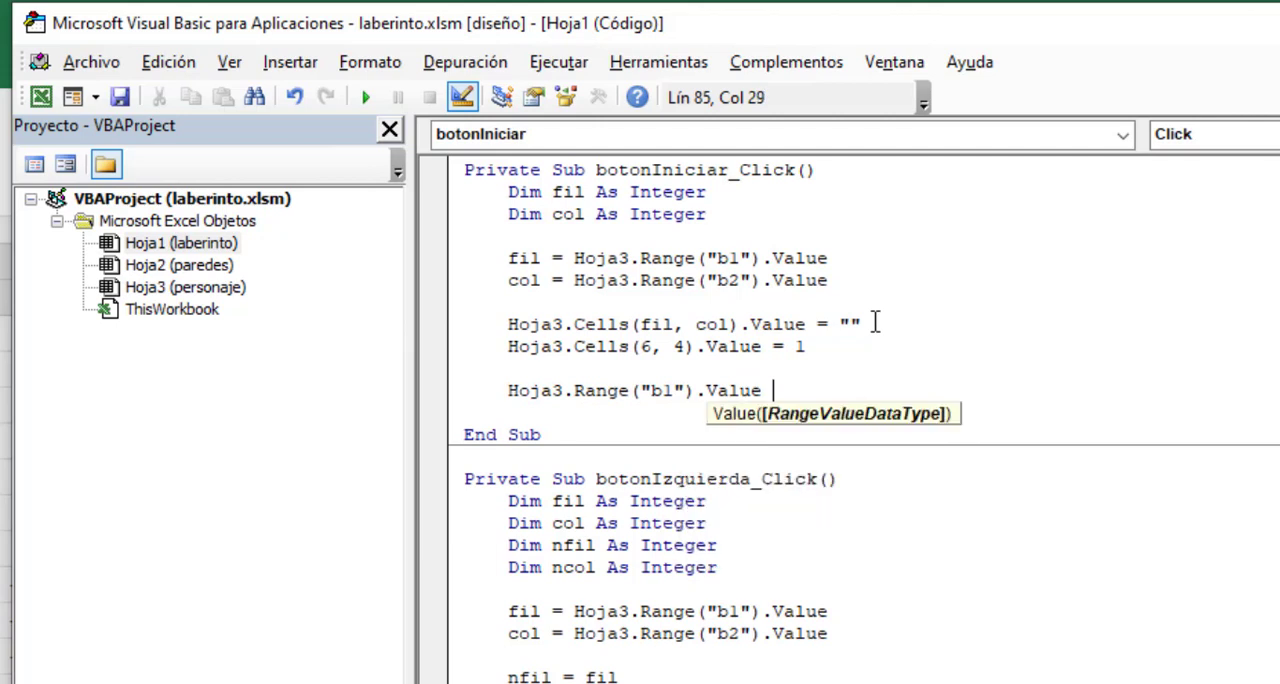
{"action": "type", "text": "= 6"}
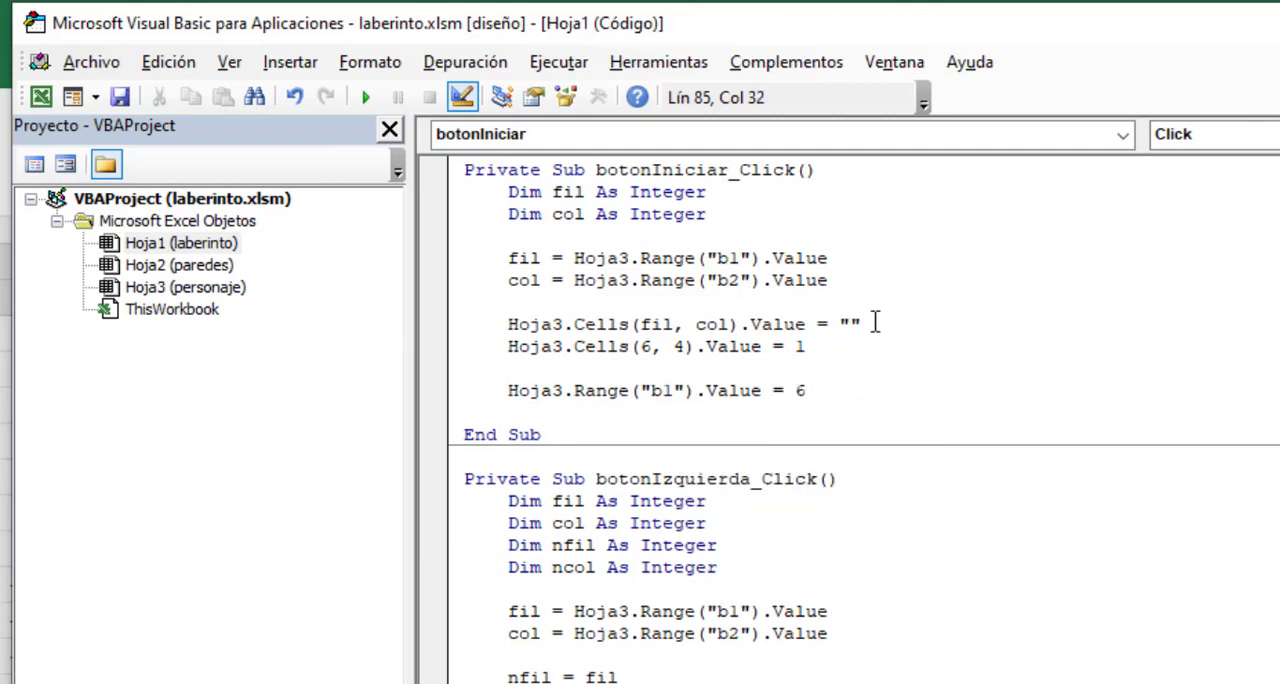
- Reset the stored column on the following line with Hoja3.Range("b2").Value = 4
{"action": "key", "text": "Return"}
{"action": "type", "text": "Hoja"}
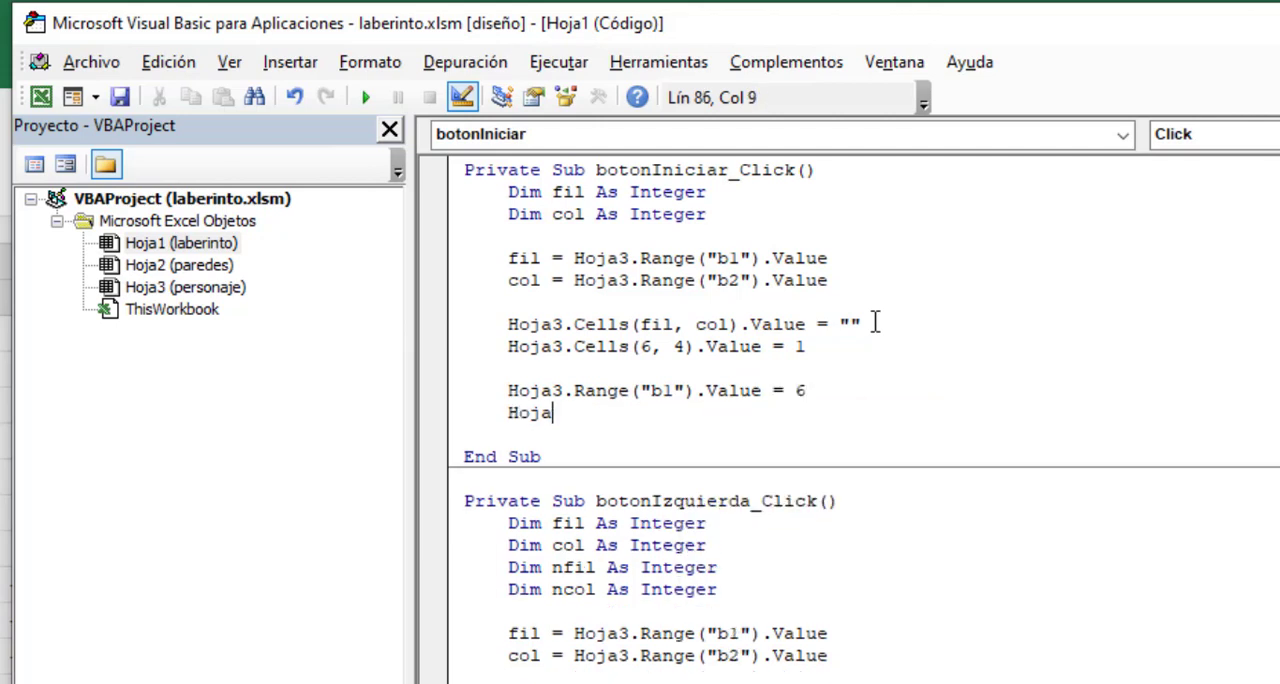
{"action": "type", "text": "3.Range"}
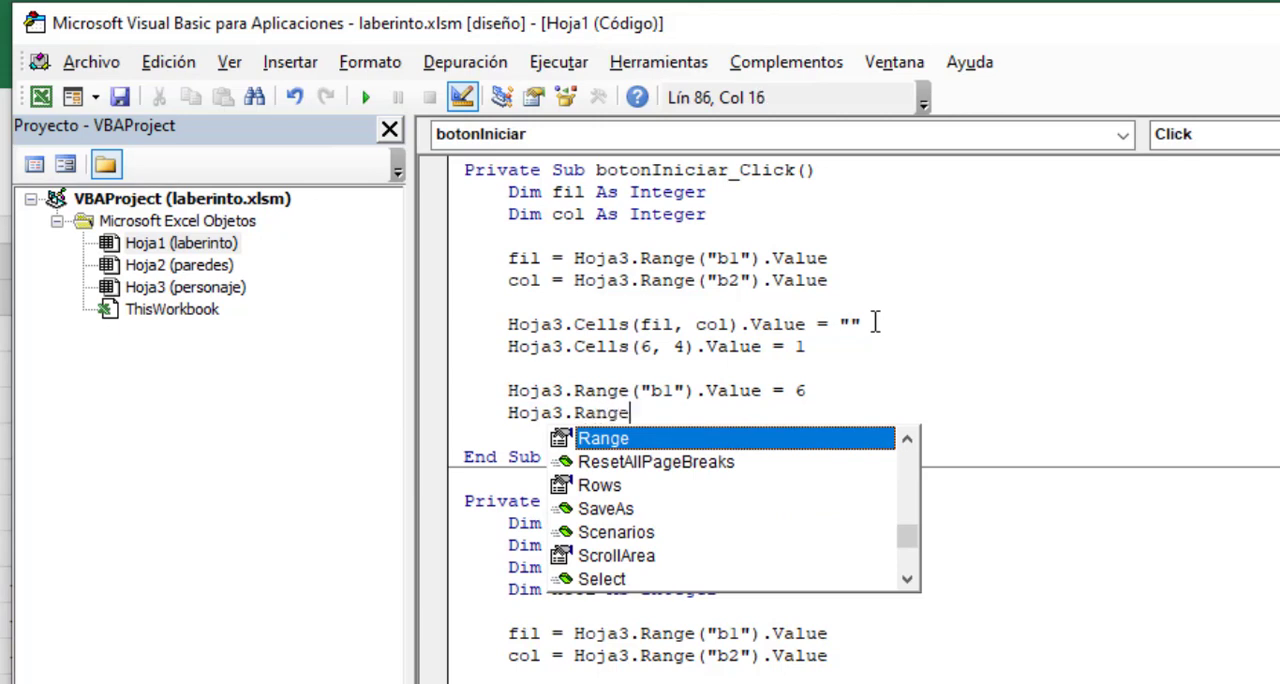
{"action": "type", "text": "(\"b2"}
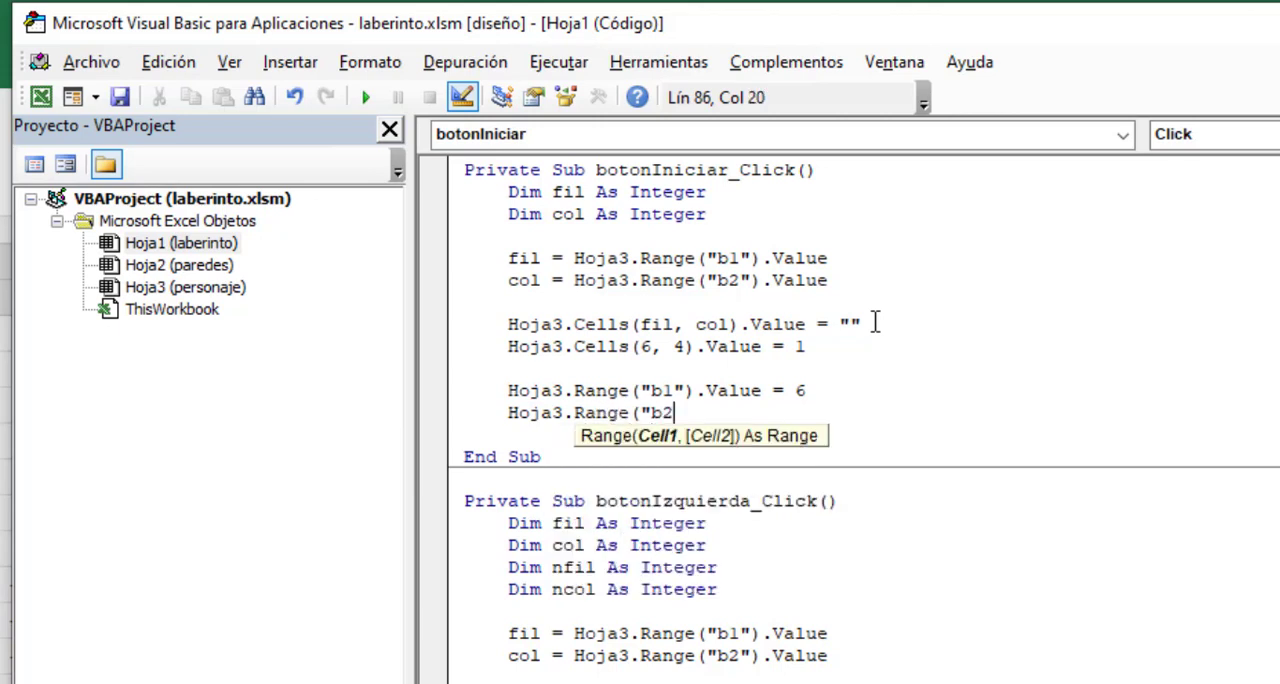
{"action": "type", "text": "\").valu = 4"}
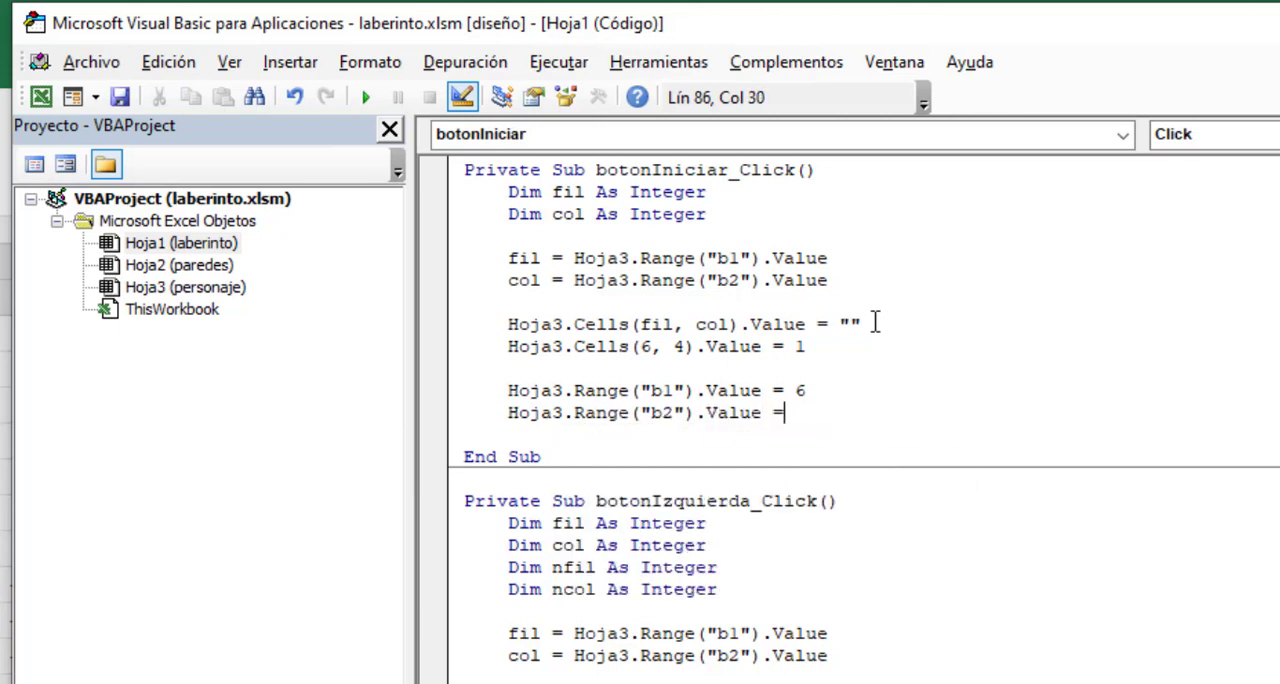
{"action": "key", "text": "Return"}
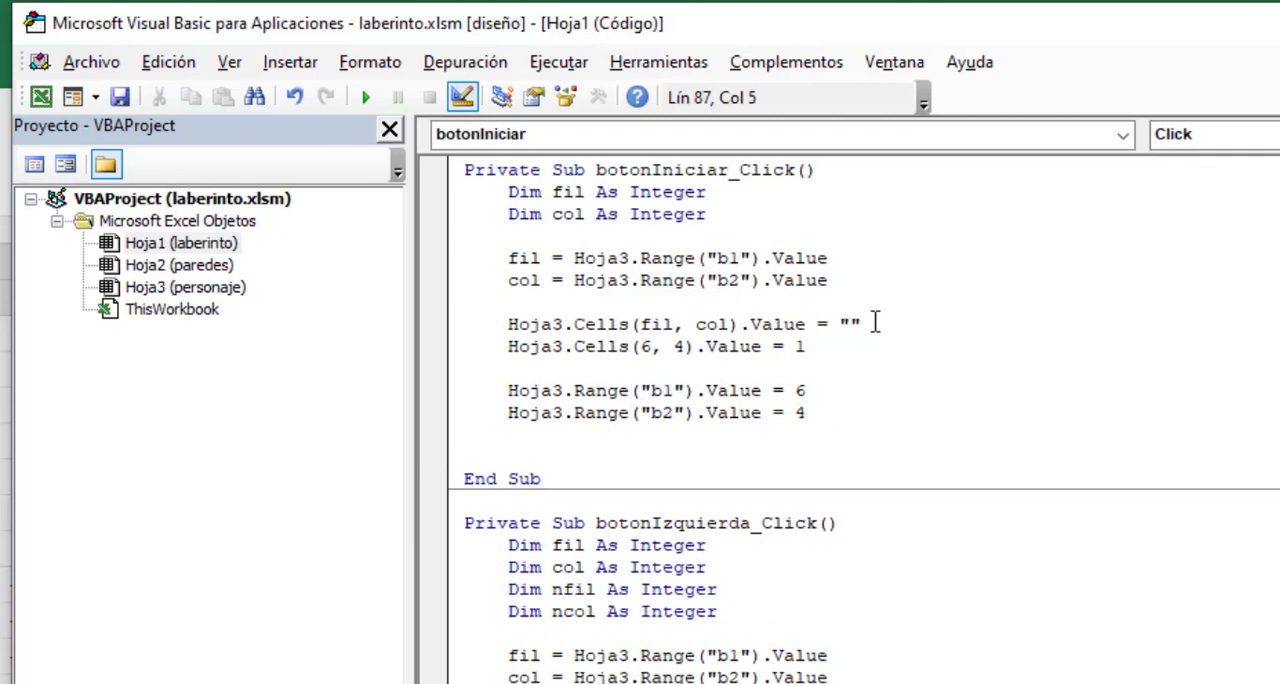
- Turn off design mode in the laberinto sheet and run Iniciar to return the character to its starting cell
{"action": "left_click", "coordinate": [799, 350]}
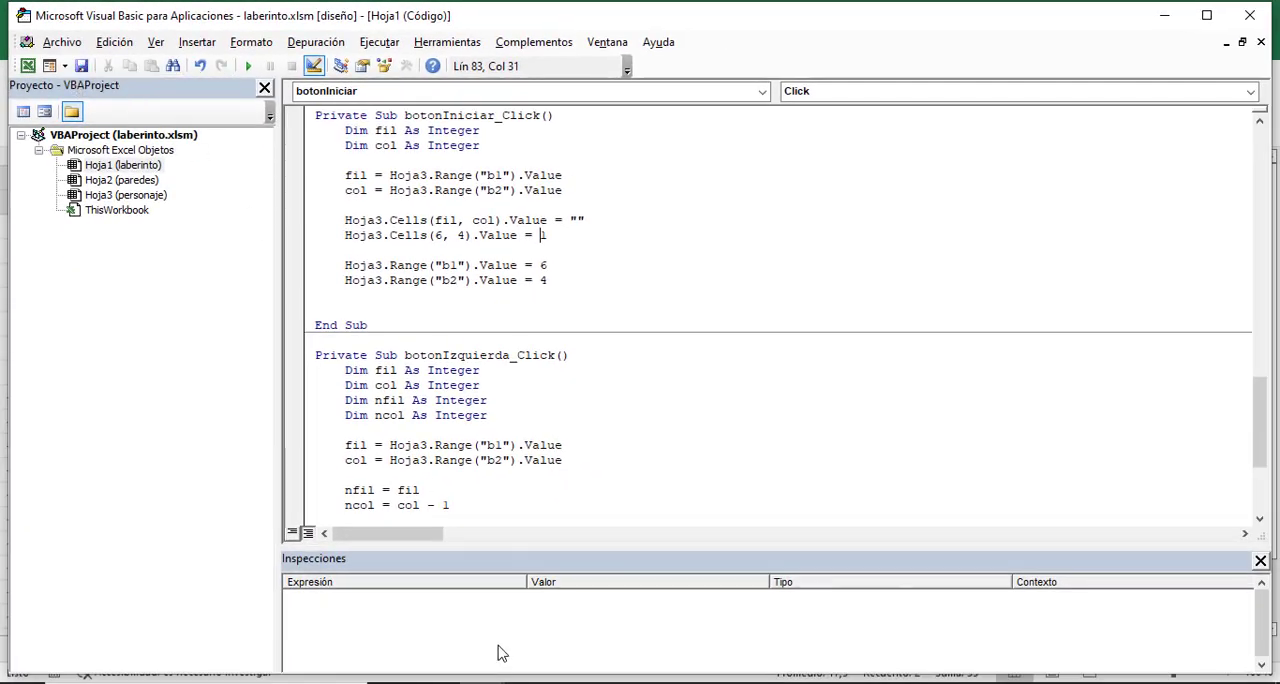
{"action": "left_click", "coordinate": [403, 646]}
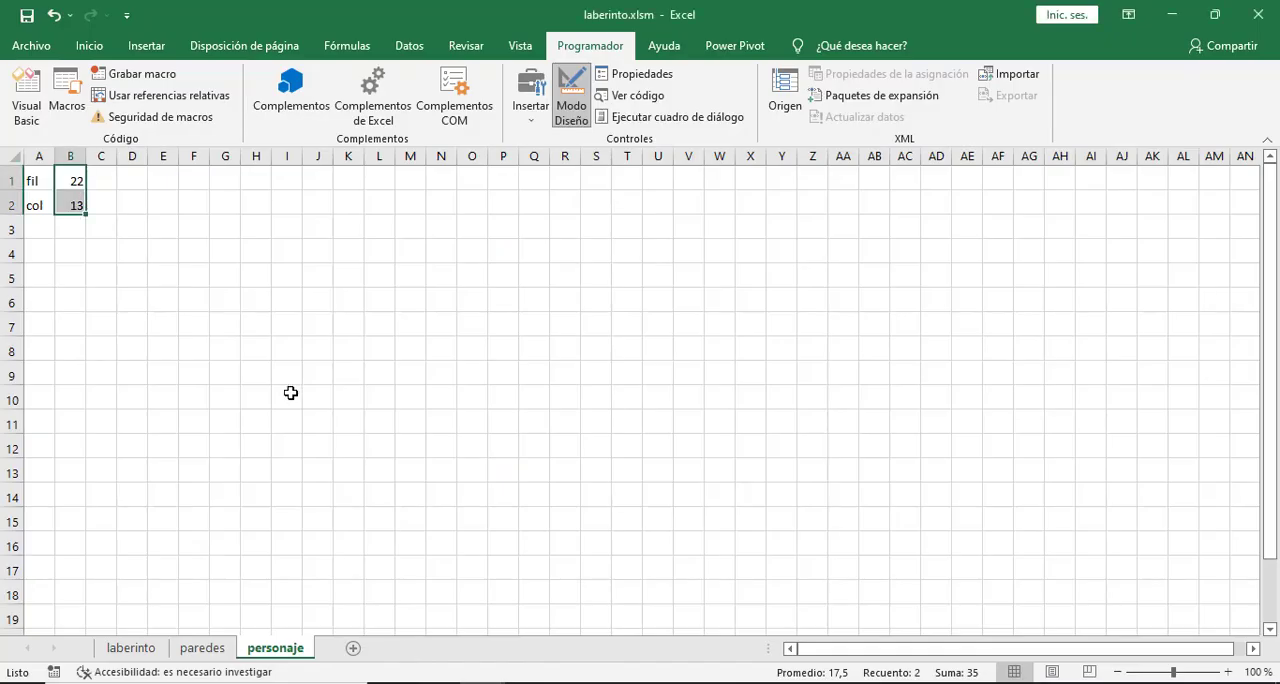
{"action": "left_click", "coordinate": [223, 451]}
{"action": "left_click", "coordinate": [132, 650]}
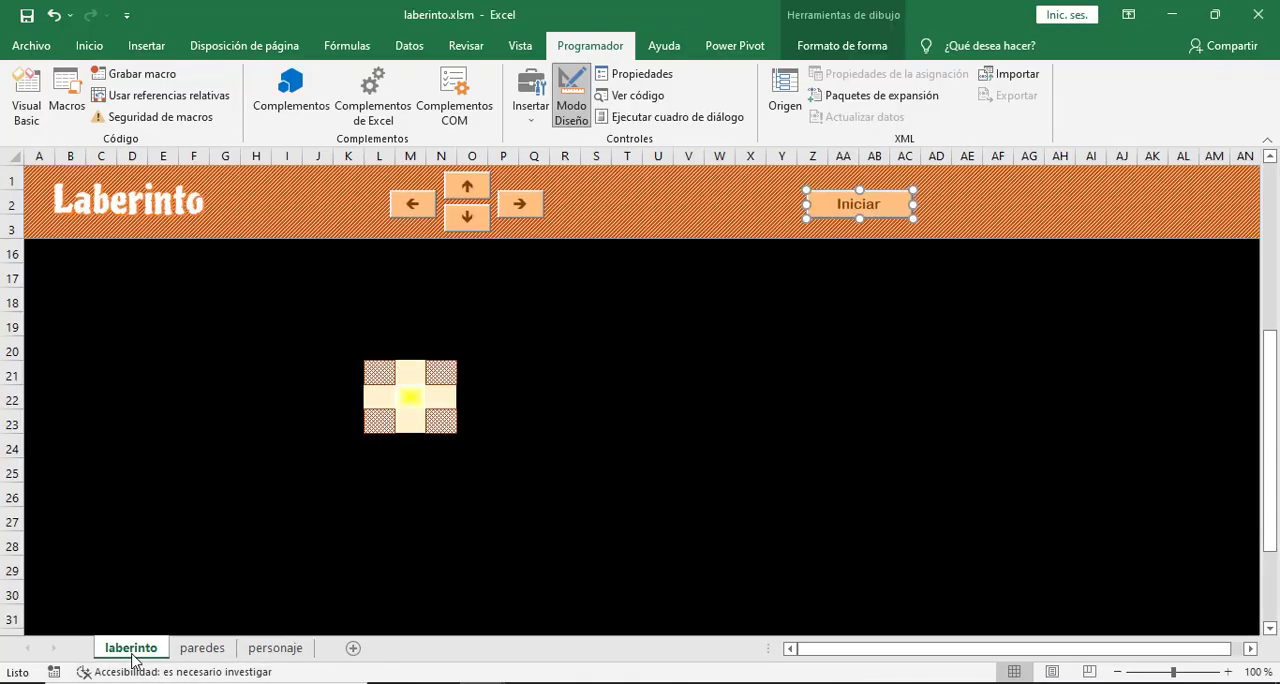
{"action": "left_click", "coordinate": [575, 100]}
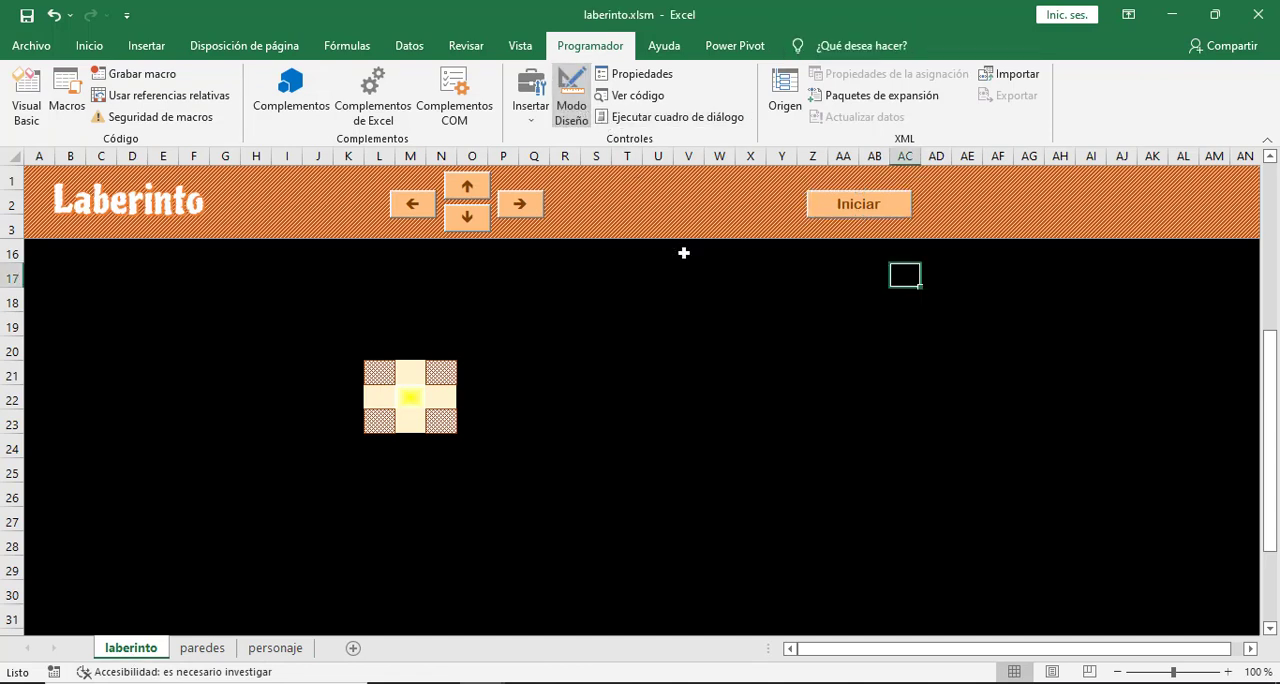
{"action": "left_click", "coordinate": [851, 213]}
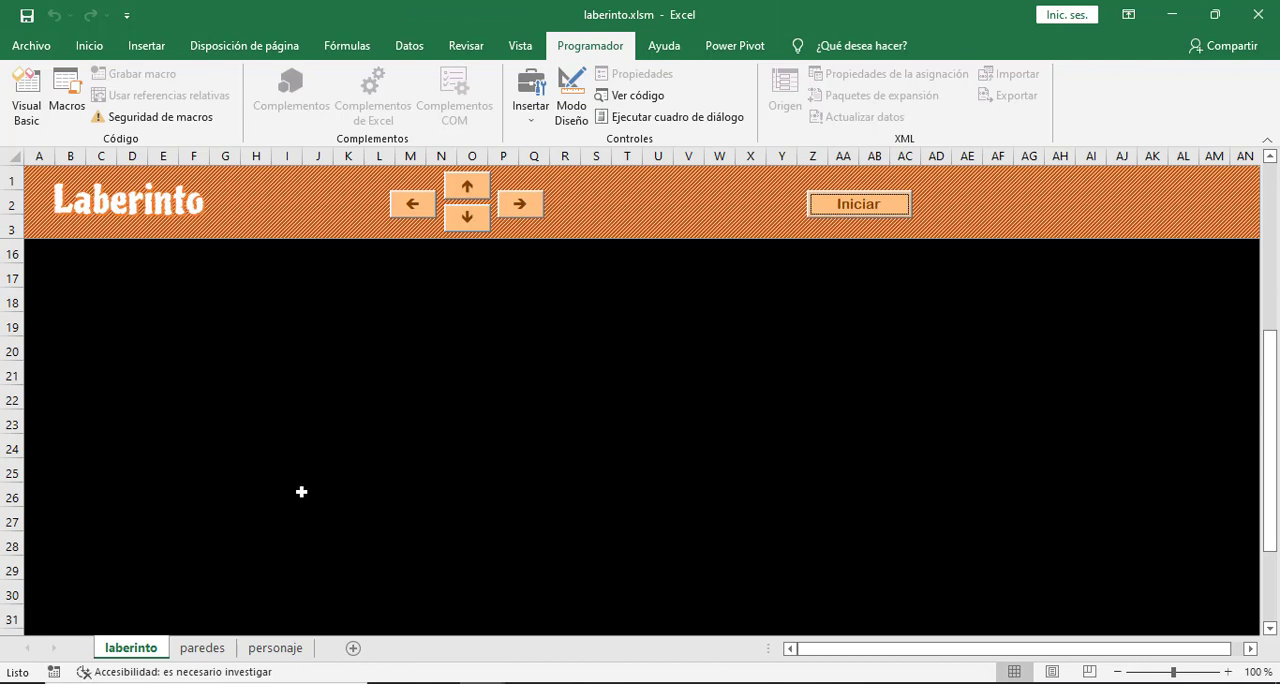
{"action": "scroll", "coordinate": [367, 450], "scroll_direction": "up", "scroll_amount": 4}
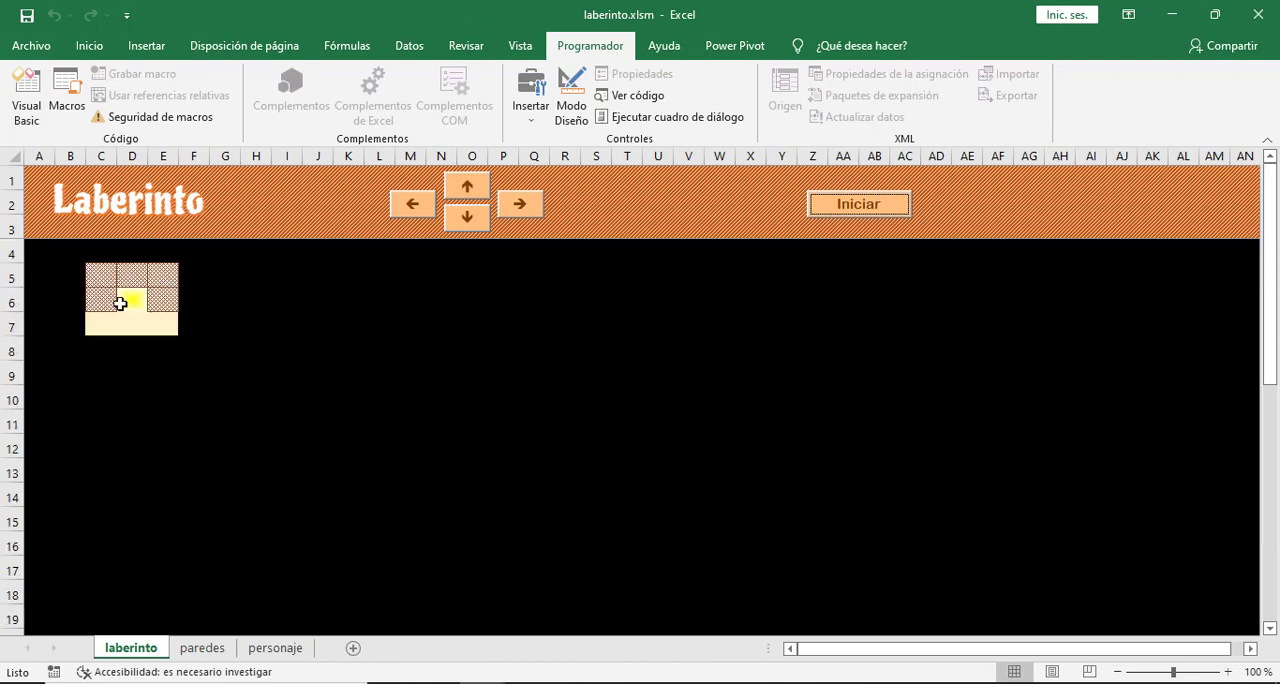
- Check the stored fil and col values and the character's marker cell on the personaje sheet
{"action": "left_click", "coordinate": [287, 648]}
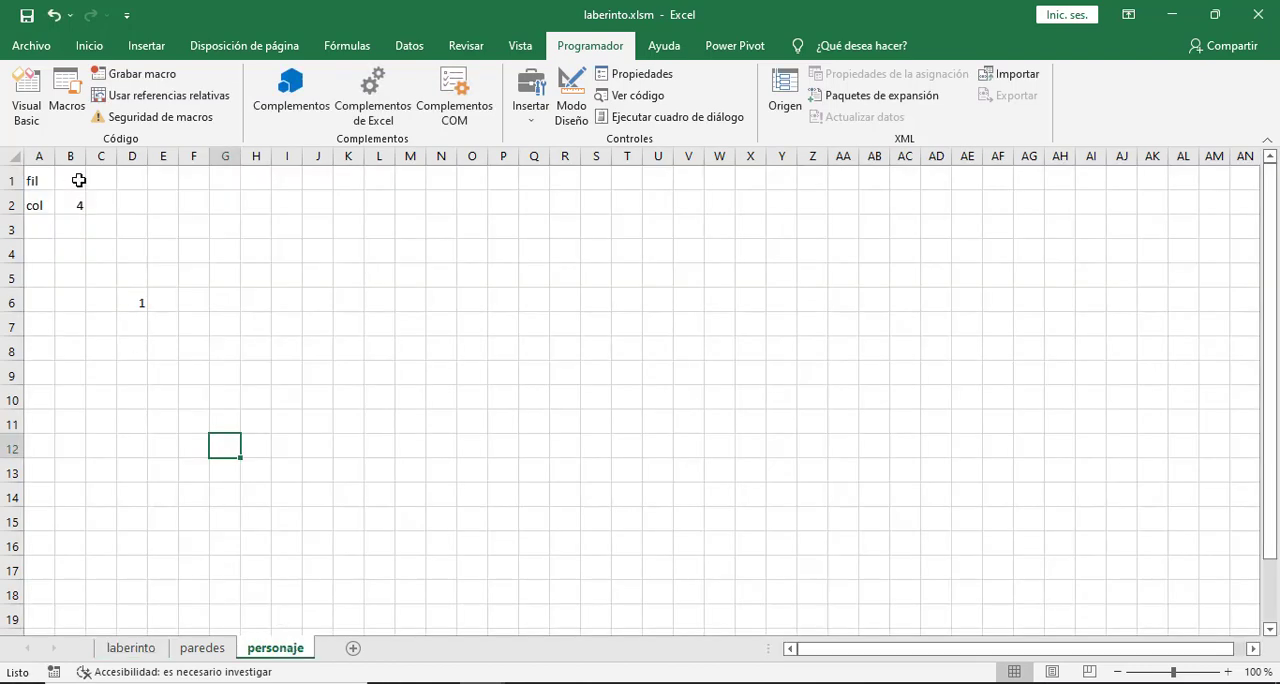
{"action": "left_click", "coordinate": [139, 298]}
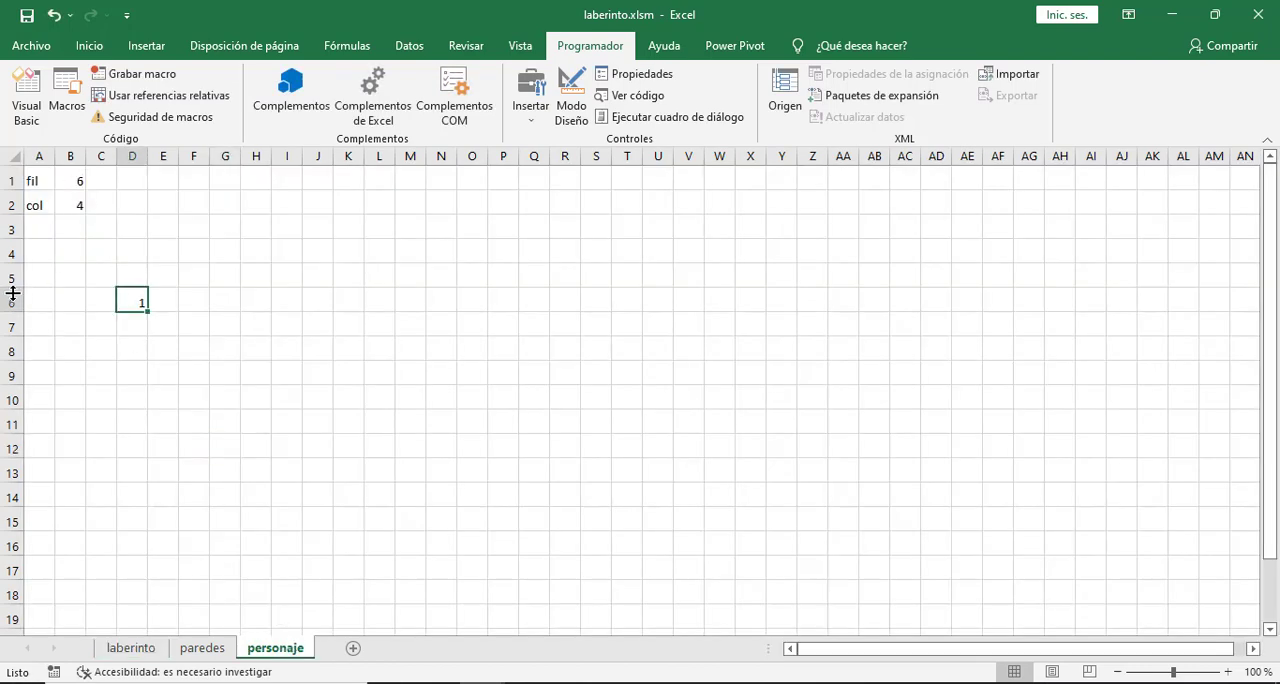
{"action": "left_click", "coordinate": [174, 303]}
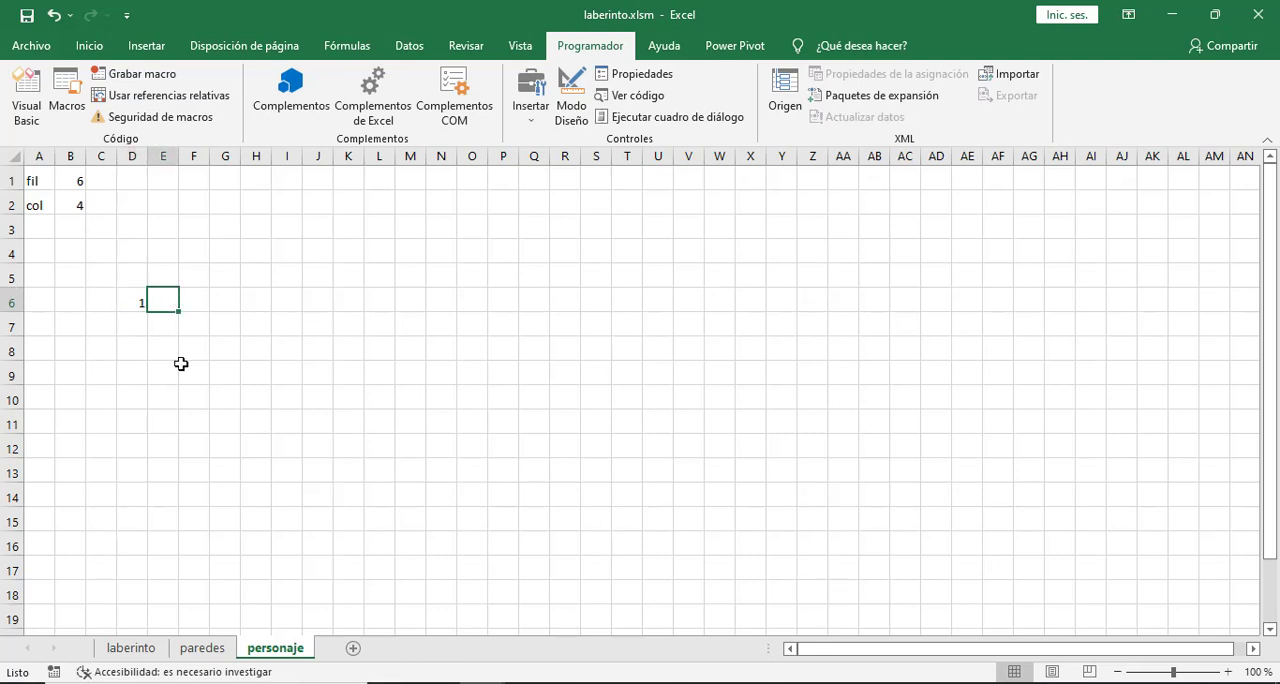
- Test the reset on the laberinto sheet by moving the character three cells down and running Iniciar again
{"action": "left_click", "coordinate": [131, 648]}
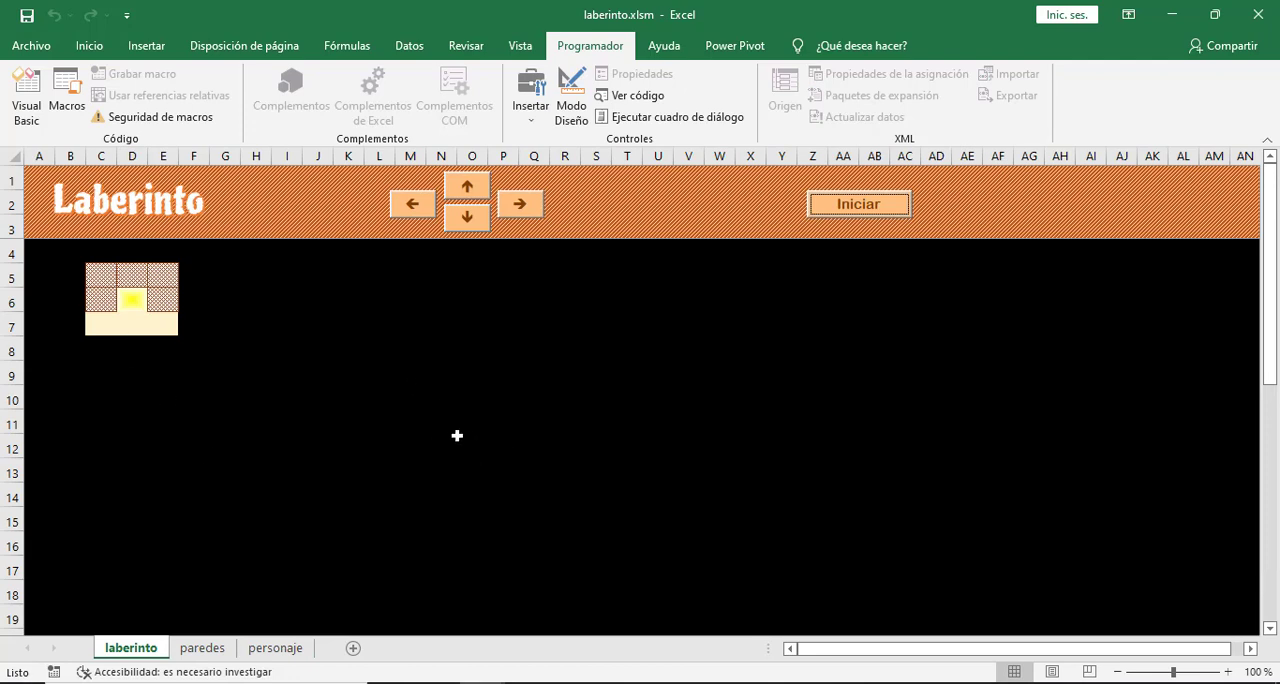
{"action": "left_click", "coordinate": [467, 217]}
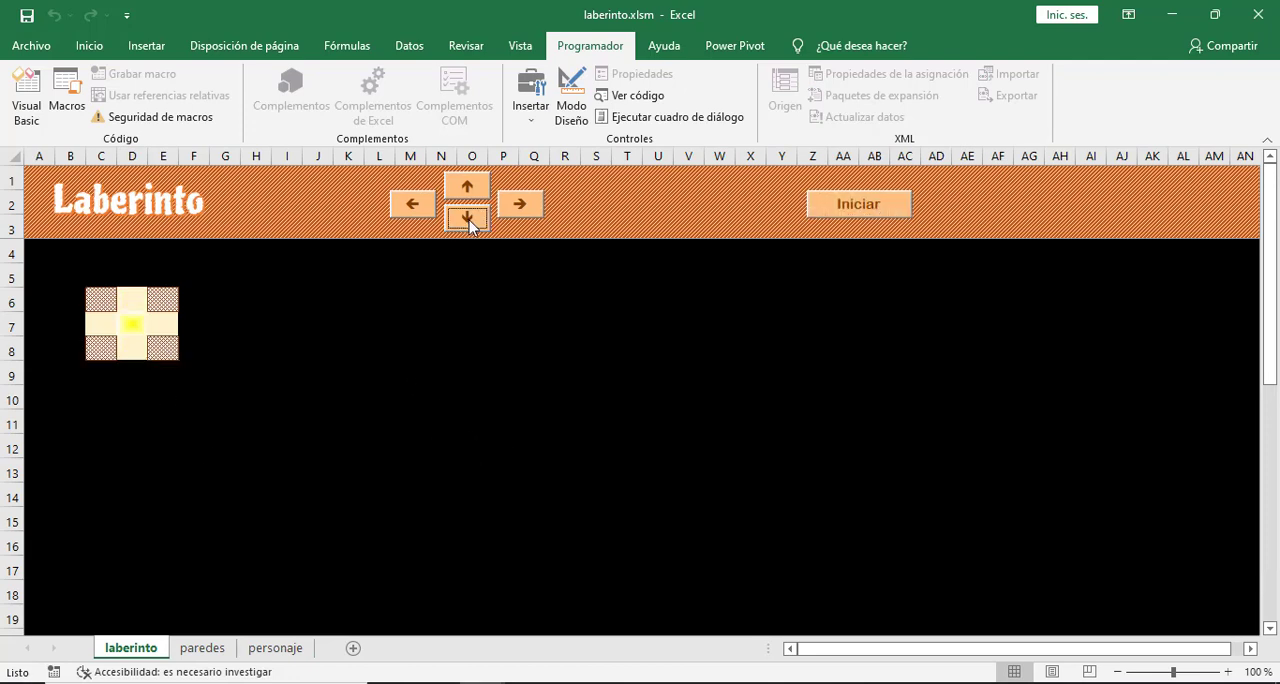
{"action": "left_click", "coordinate": [467, 217]}
{"action": "left_click", "coordinate": [467, 218]}
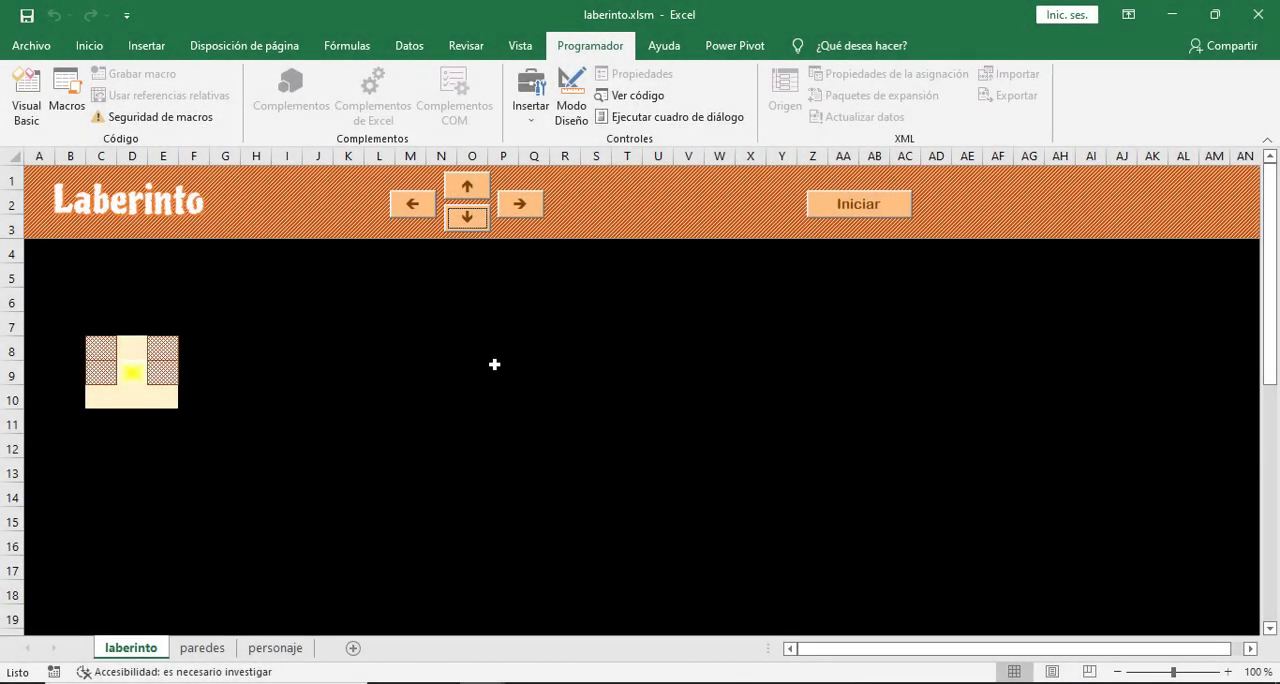
{"action": "left_click", "coordinate": [527, 418]}
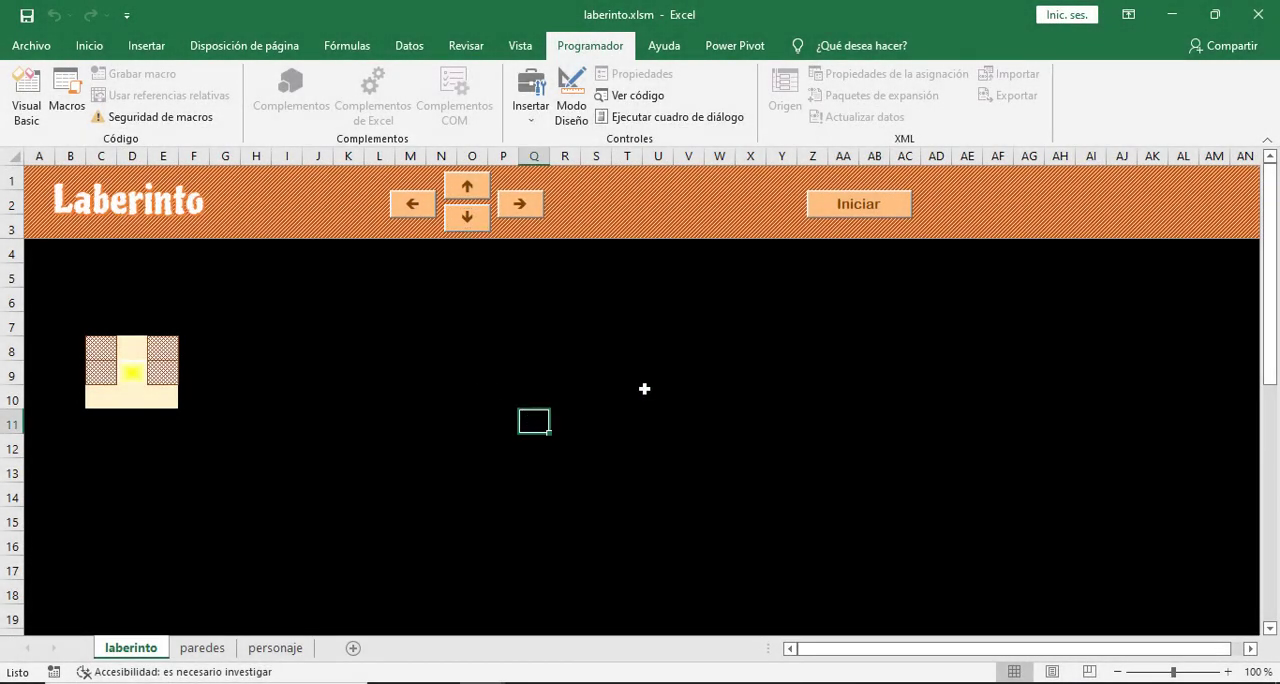
{"action": "left_click", "coordinate": [866, 204]}
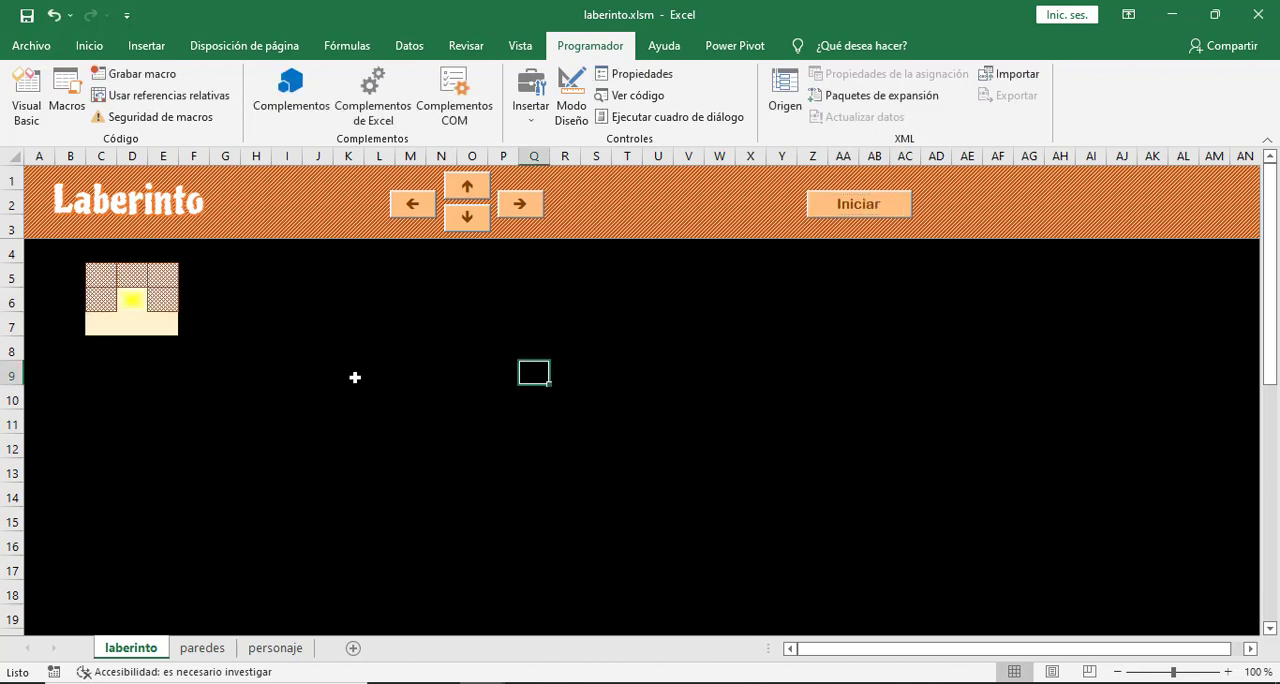
{"action": "left_click", "coordinate": [443, 302]}
{"action": "left_click", "coordinate": [98, 50]}
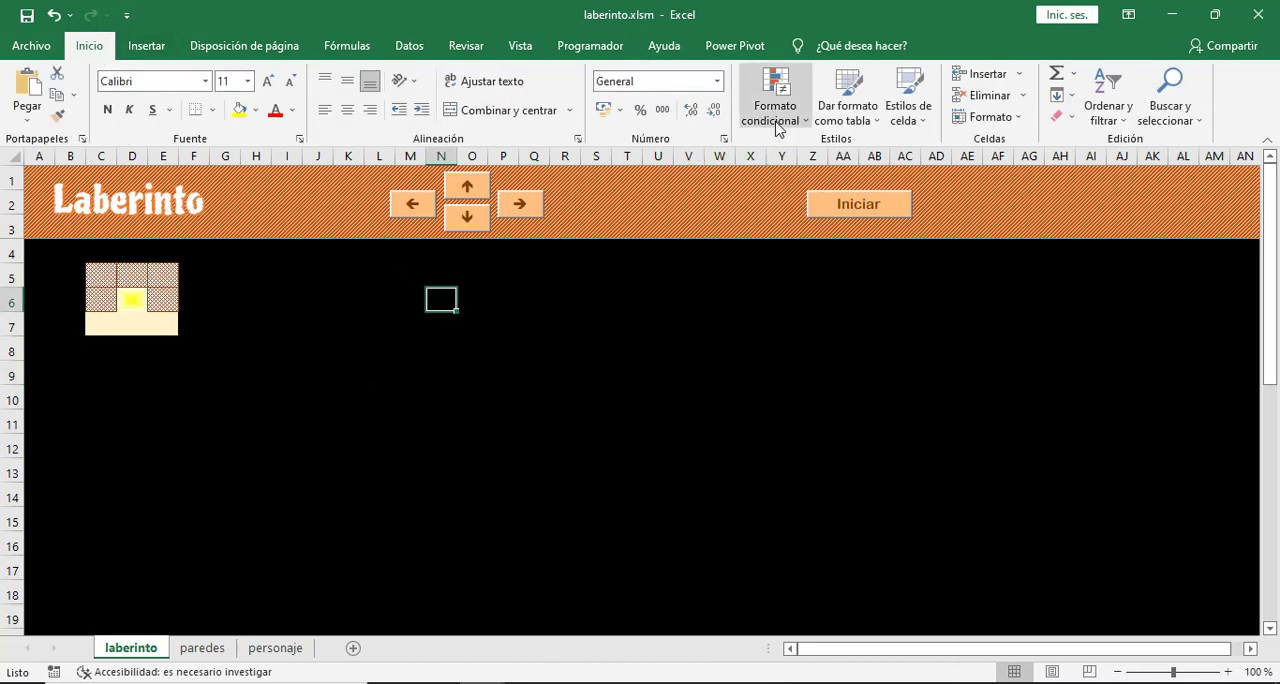
{"action": "left_click", "coordinate": [529, 378]}
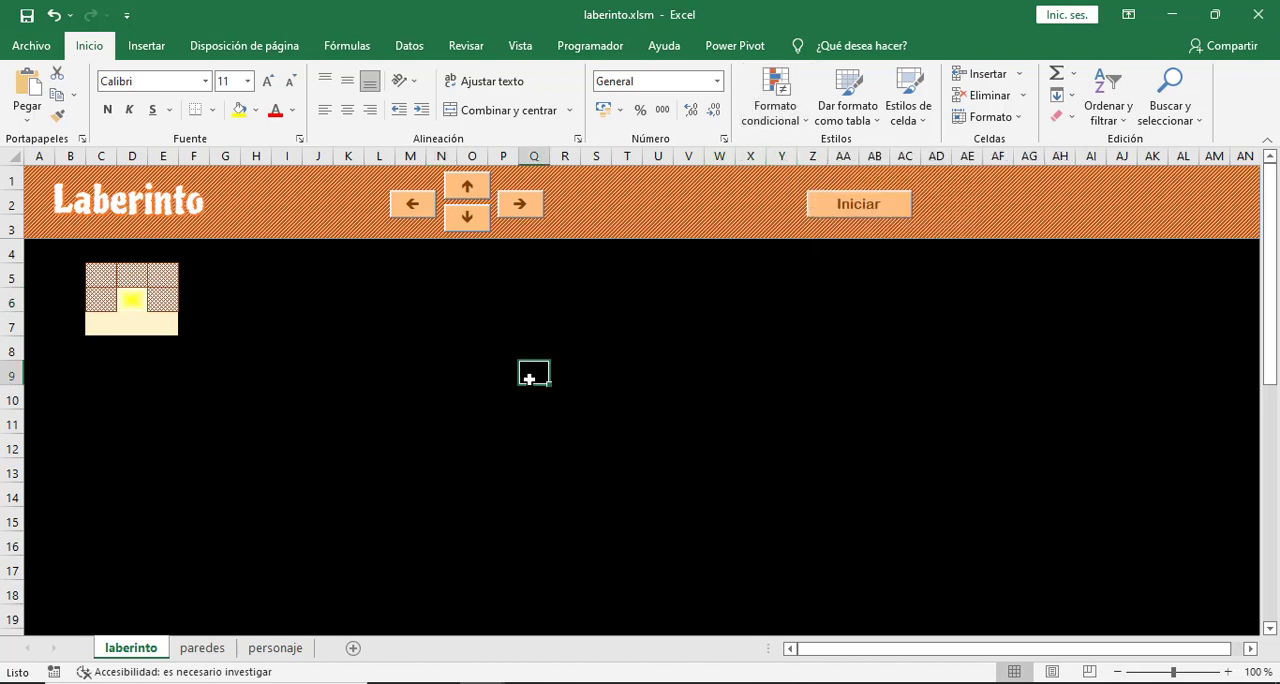
{"action": "left_click", "coordinate": [475, 359]}
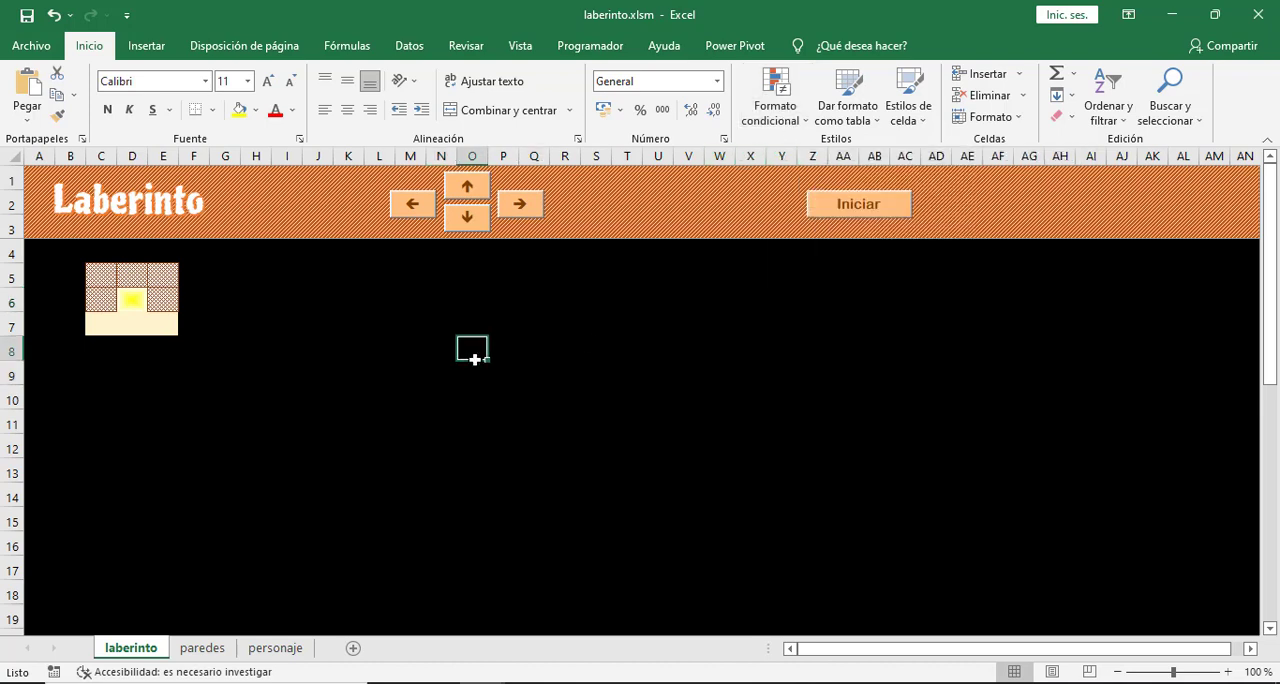
{"action": "left_click", "coordinate": [626, 348]}
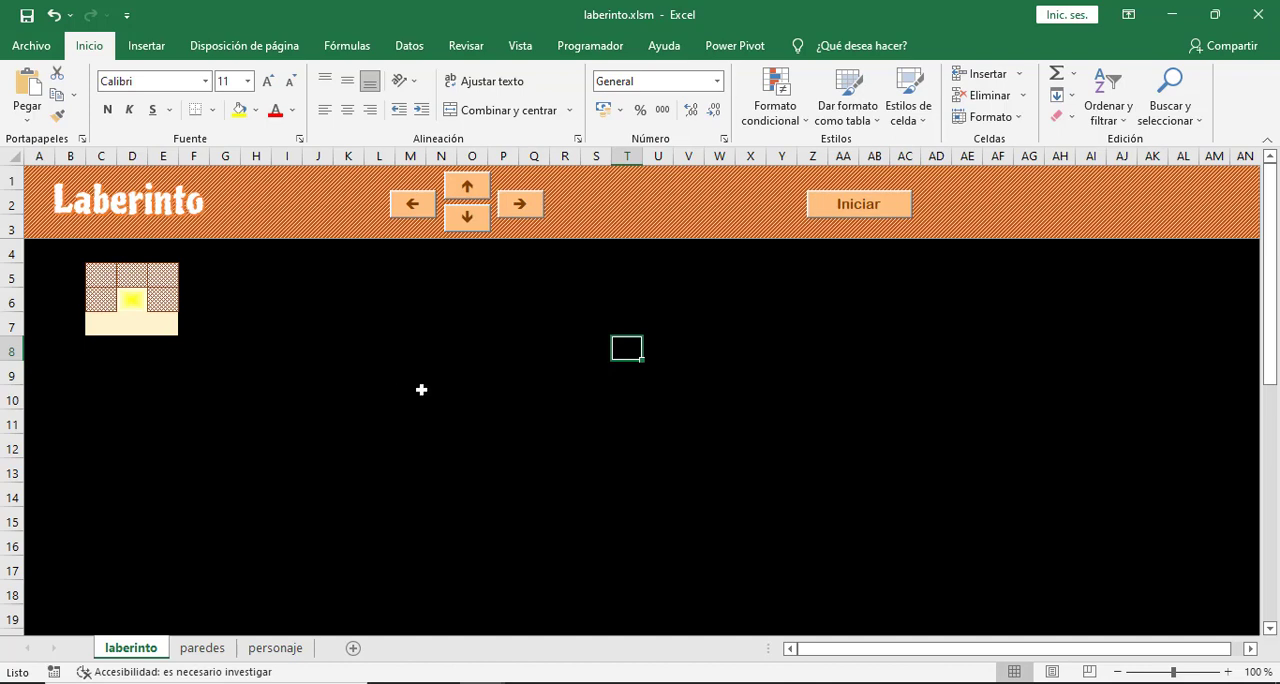
{"action": "scroll", "coordinate": [561, 432], "scroll_direction": "down", "scroll_amount": 10}
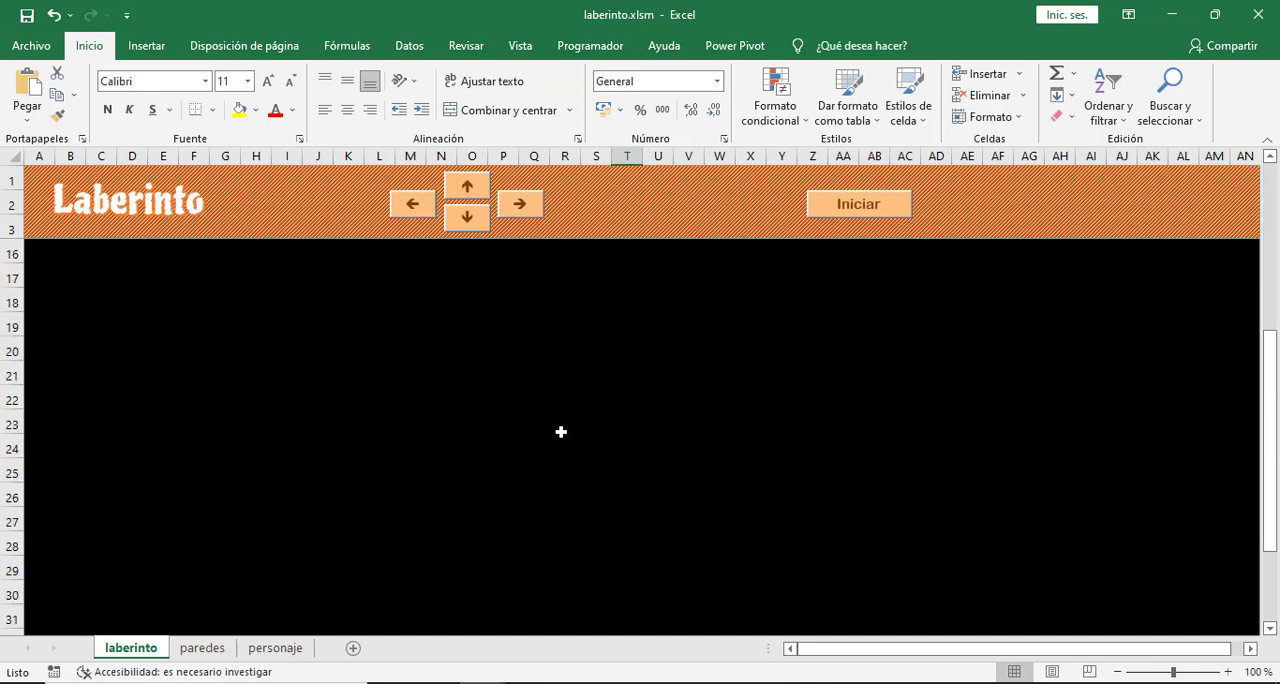
{"action": "scroll", "coordinate": [560, 432], "scroll_direction": "down", "scroll_amount": 4}
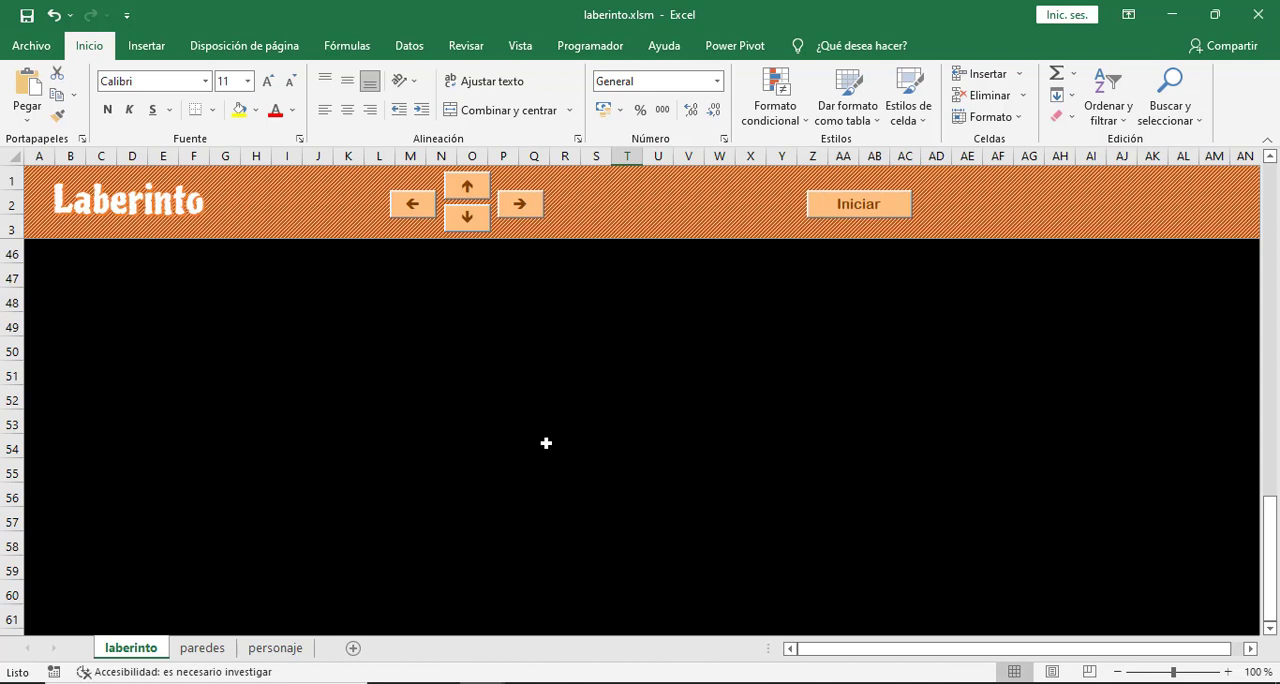
{"action": "scroll", "coordinate": [546, 443], "scroll_direction": "up", "scroll_amount": 2}
{"action": "scroll", "coordinate": [546, 443], "scroll_direction": "up", "scroll_amount": 12}
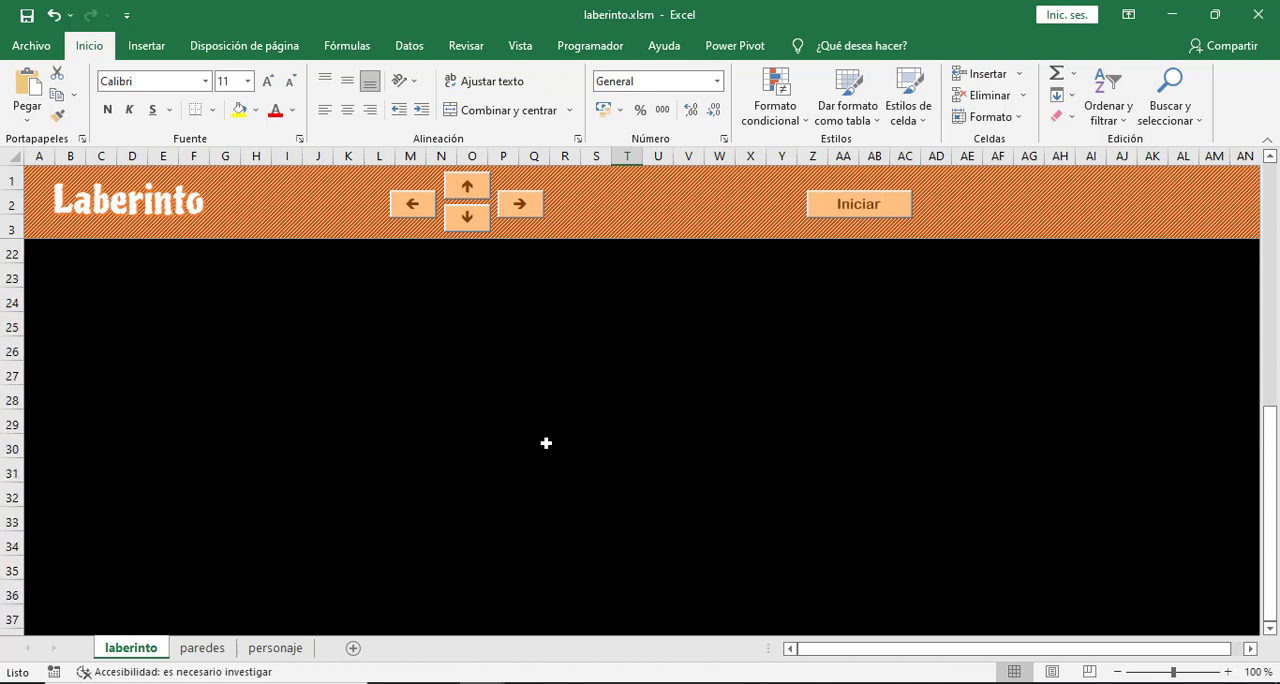